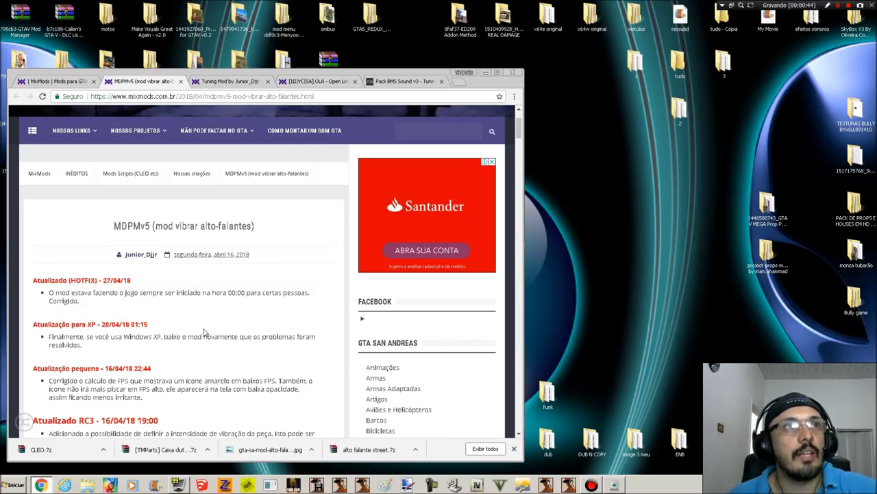
# - Review the update notes on the MDPMv5 mod page down to its introduction
pyautogui.scroll(-3, 204, 333)
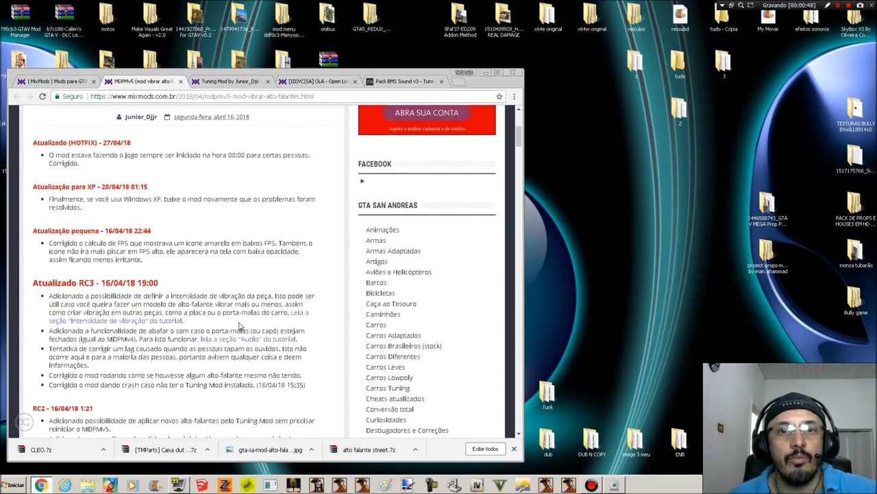
pyautogui.scroll(-3, 308, 370)
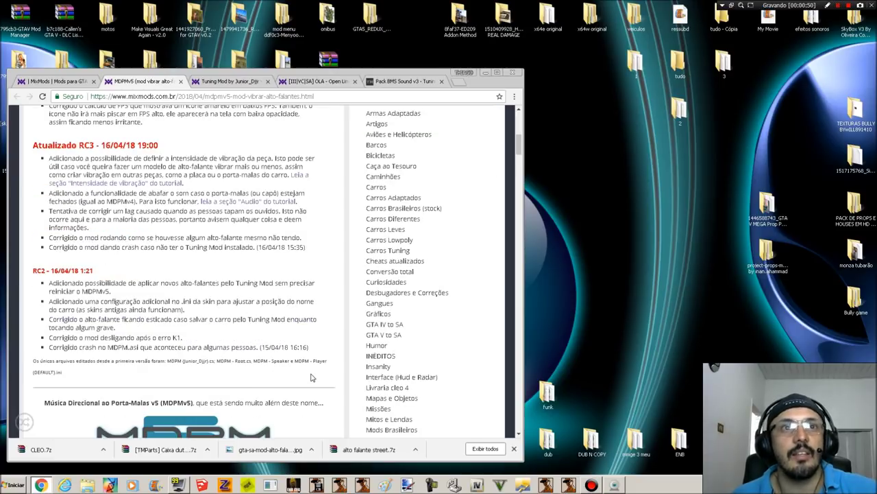
pyautogui.scroll(-2, 313, 376)
pyautogui.scroll(10, 223, 225)
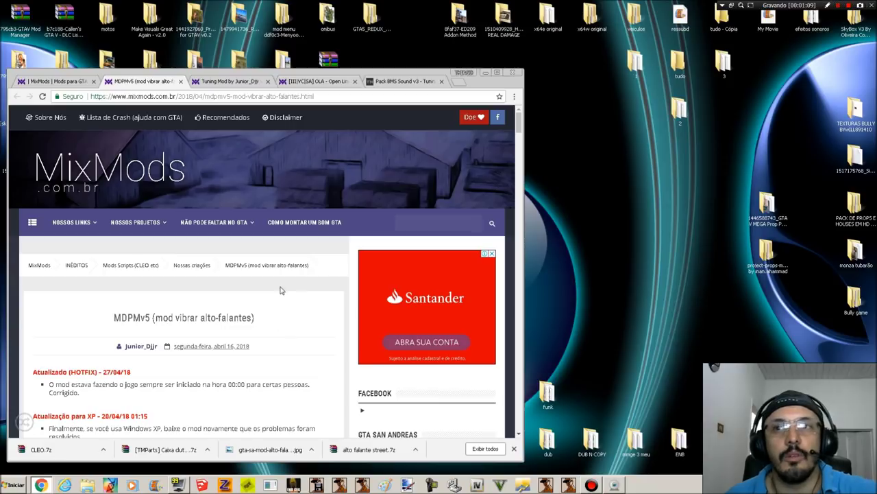
# - Find the 4.3.23 beta (não-oficial) download on the Livraria CLEO page and highlight the note about its requirement for MDPMv5
pyautogui.click(46, 82)
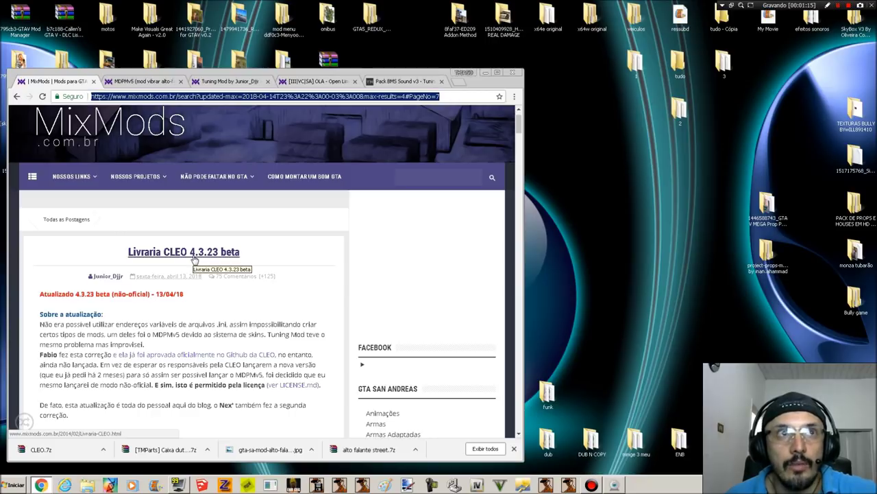
pyautogui.scroll(-3, 236, 257)
pyautogui.scroll(-6, 236, 257)
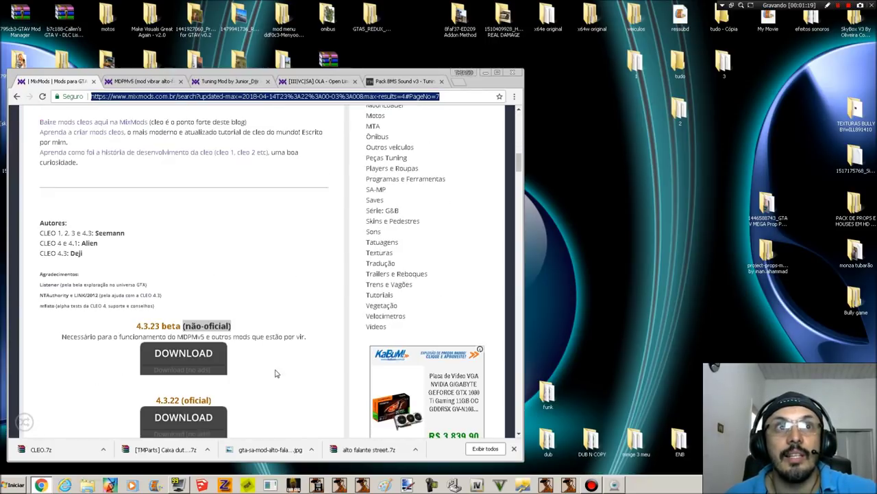
pyautogui.click(231, 330)
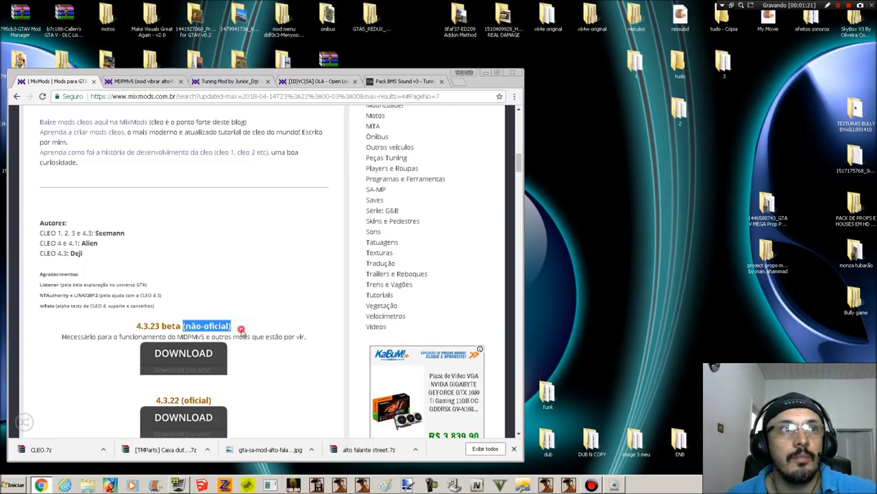
pyautogui.moveTo(58, 338); pyautogui.dragTo(307, 337)
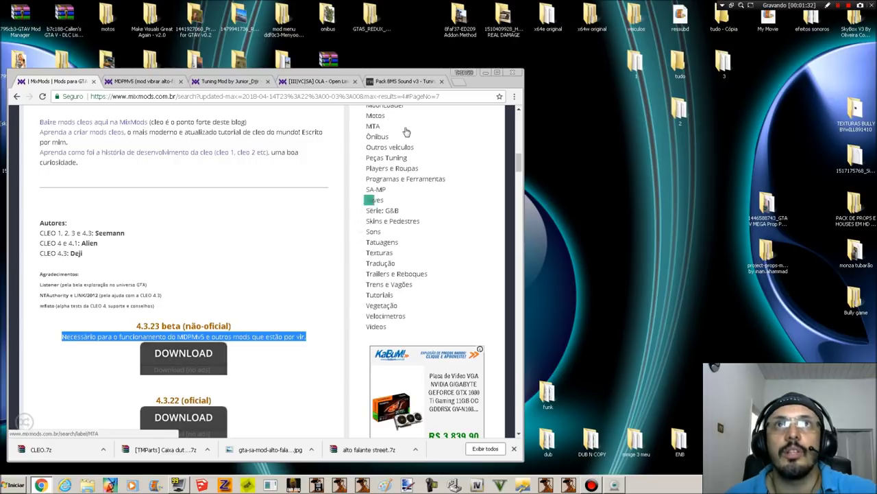
# - Move the CLEO 4.3.23 beta, Tuning_Mod and MDPMv5 desktop folders out from behind the browser into the free space beside it
pyautogui.moveTo(427, 74); pyautogui.dragTo(402, 327)
pyautogui.moveTo(487, 264); pyautogui.dragTo(321, 268)
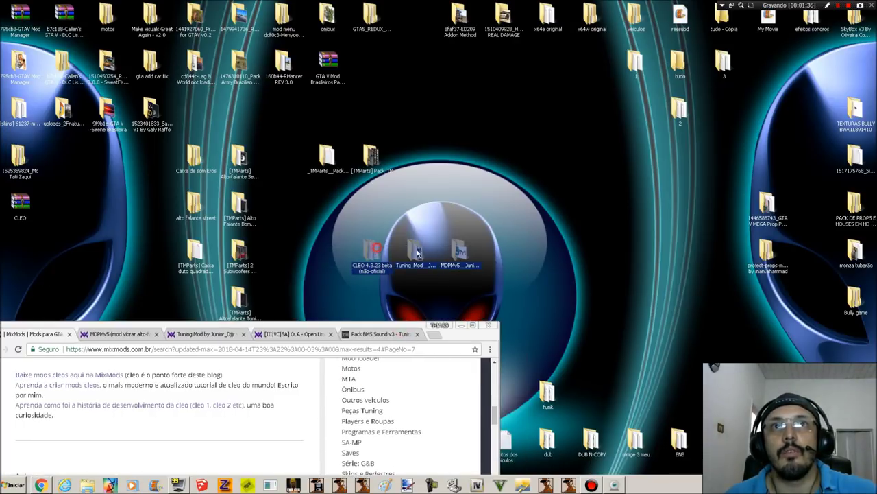
pyautogui.moveTo(382, 247); pyautogui.dragTo(600, 262)
pyautogui.moveTo(394, 328); pyautogui.dragTo(434, 55)
# - Inspect the contents of the CLEO 4.3.23 beta (não-oficial) folder and its cleo subfolder, closing the folder window when done
pyautogui.click(592, 271)
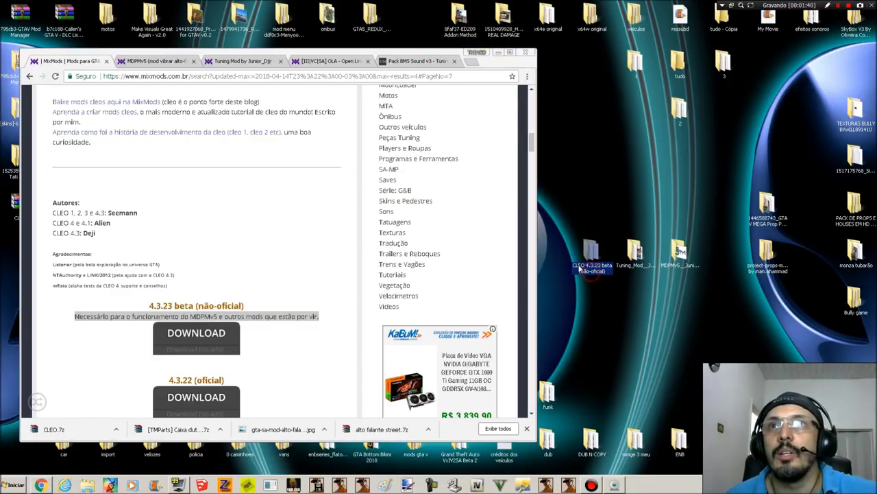
pyautogui.doubleClick(592, 253)
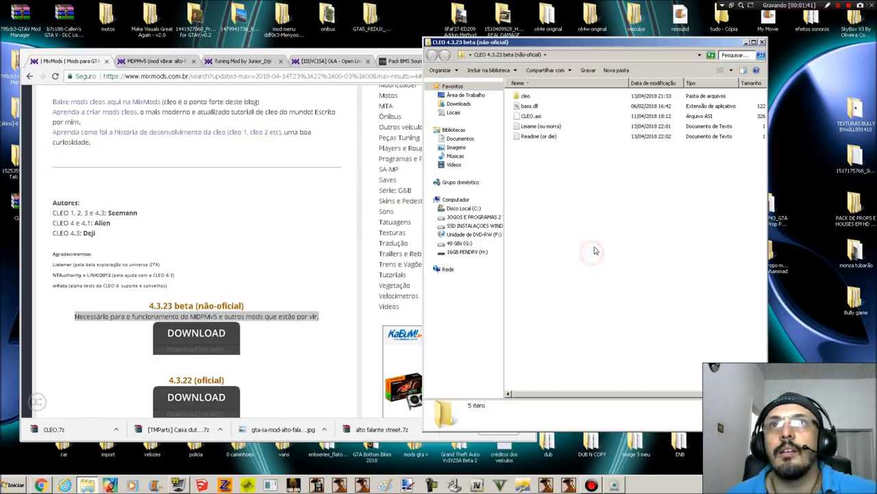
pyautogui.doubleClick(544, 98)
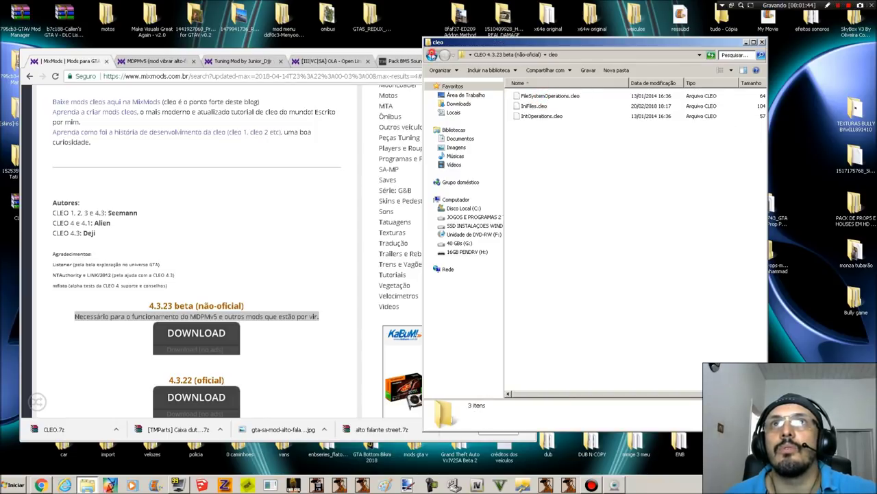
pyautogui.click(432, 55)
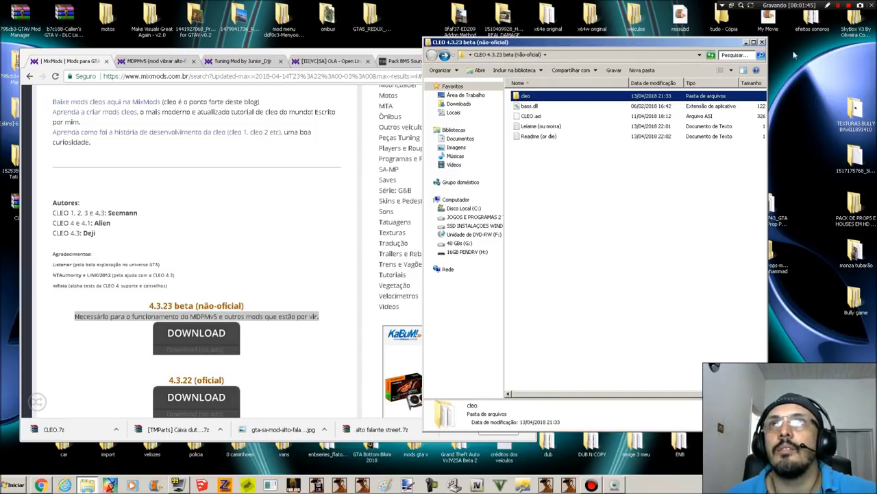
pyautogui.click(762, 44)
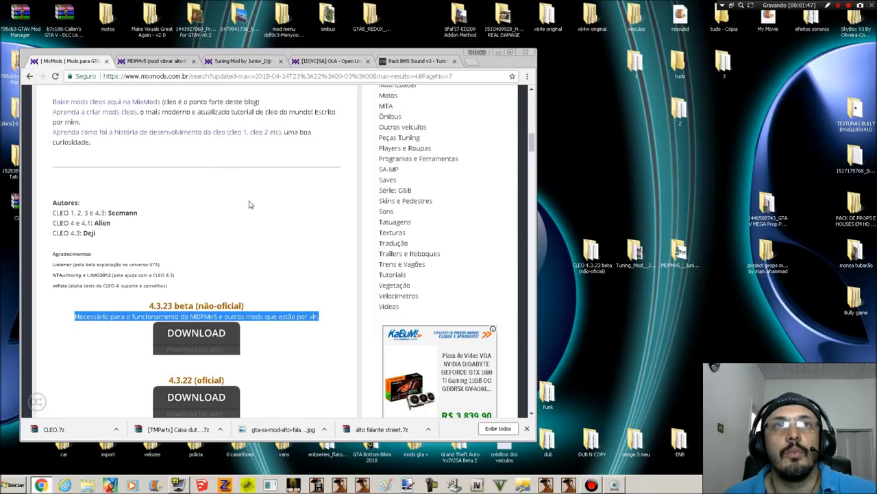
# - Read through the MDPMv5 mod page from the update notes down to the download section
pyautogui.click(141, 62)
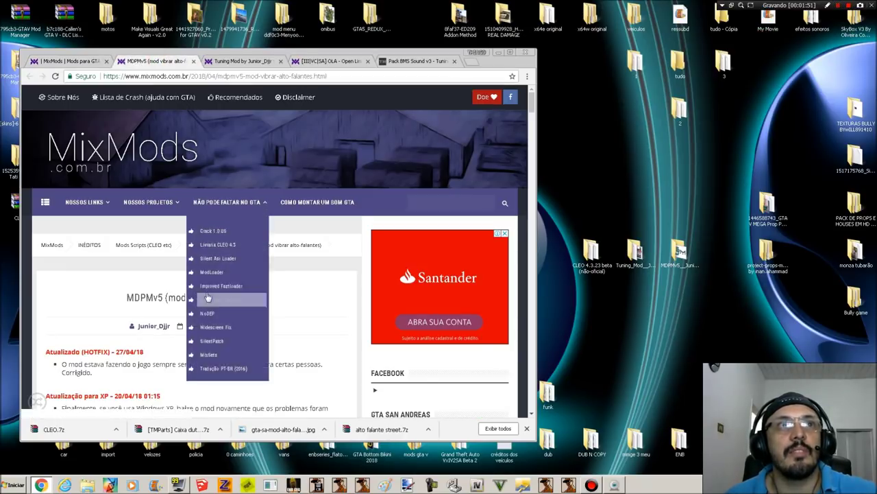
pyautogui.click(315, 296)
pyautogui.scroll(-5, 314, 296)
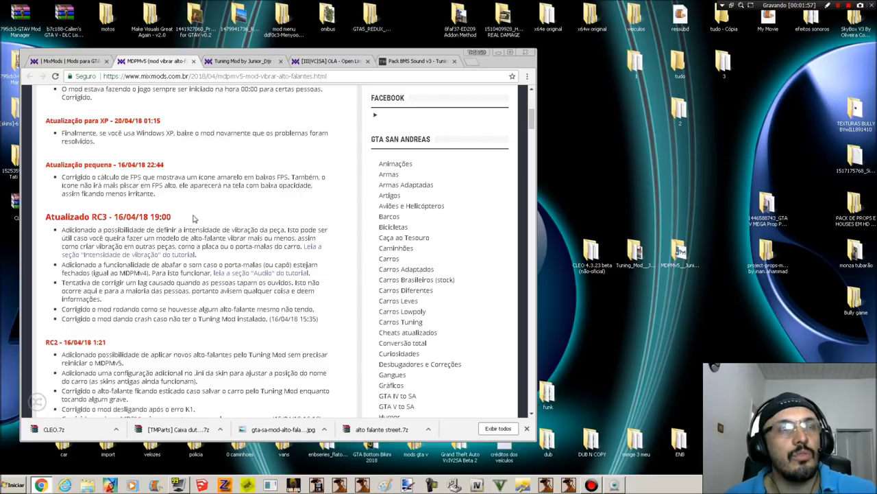
pyautogui.scroll(-2, 189, 380)
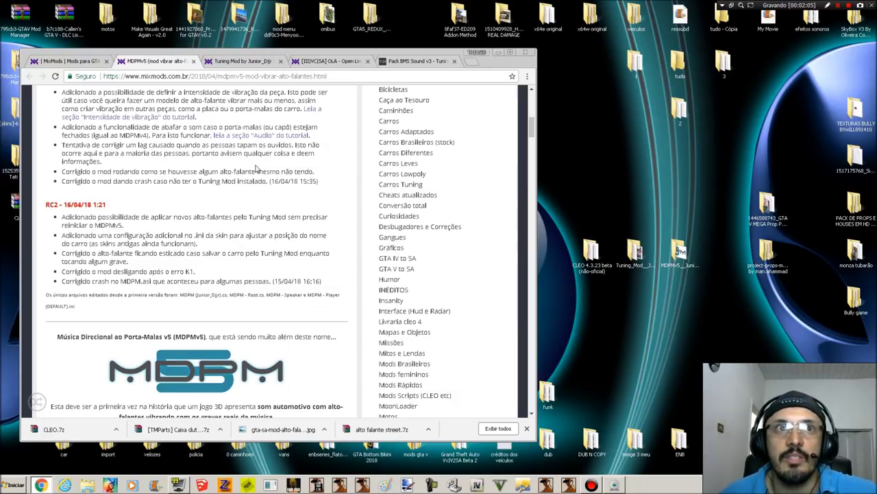
pyautogui.scroll(-3, 263, 229)
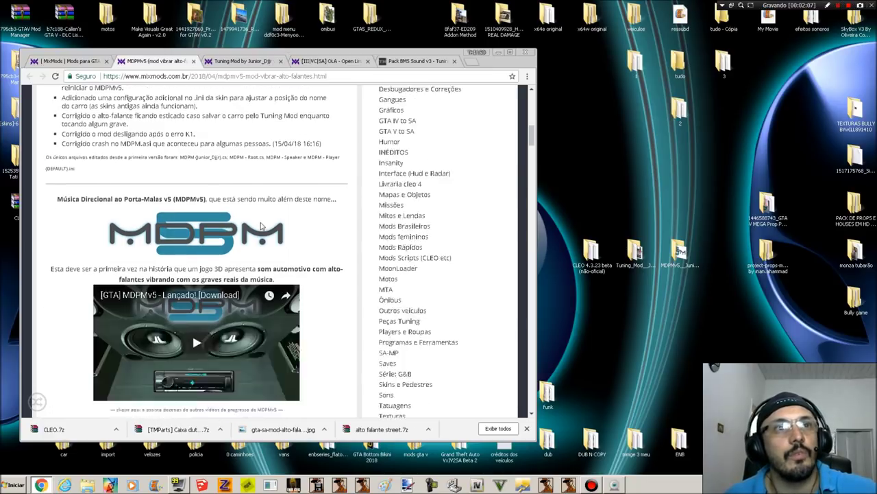
pyautogui.scroll(-5, 302, 275)
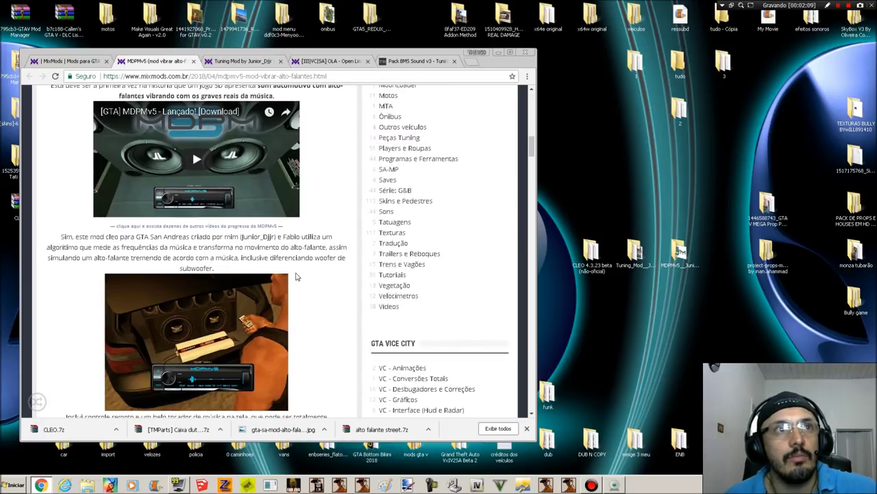
pyautogui.scroll(-4, 314, 252)
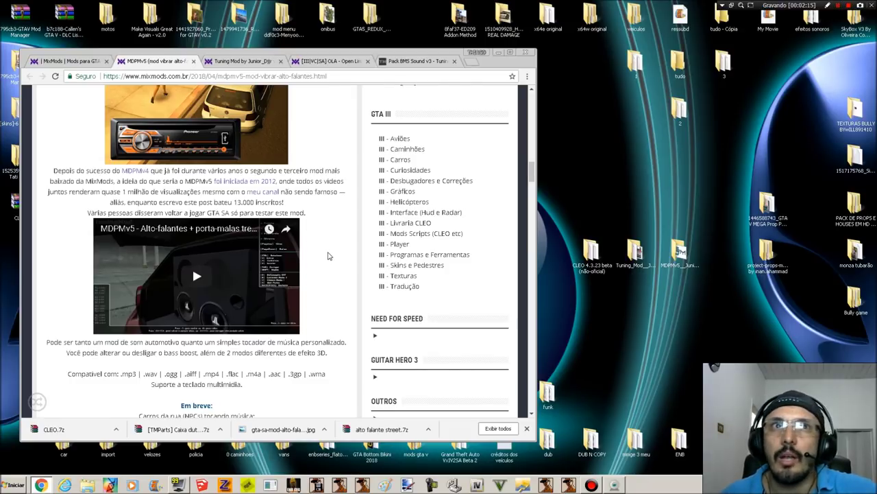
pyautogui.scroll(-3, 333, 253)
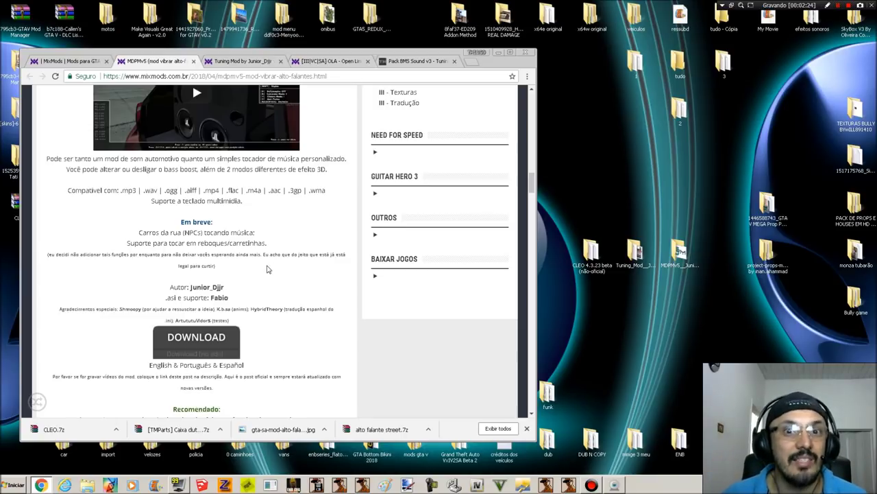
pyautogui.scroll(-1, 172, 372)
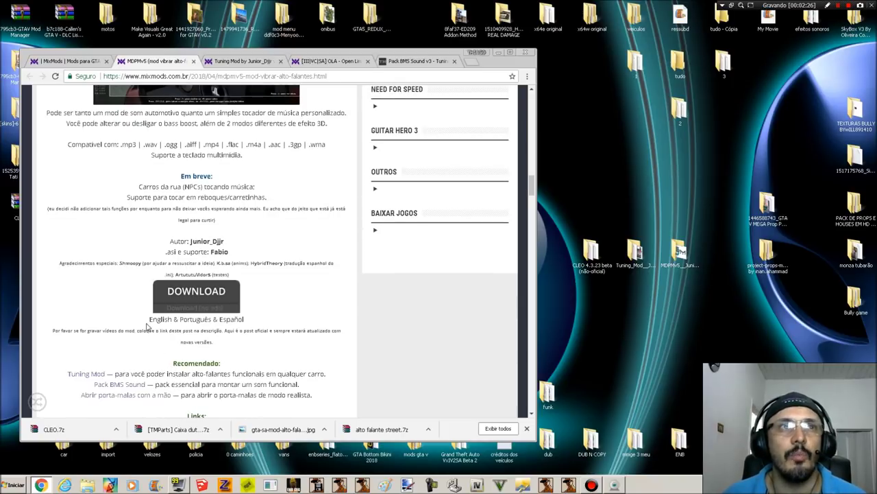
# - Highlight the available languages under the MDPMv5 download and examine the recommended mods and links below it
pyautogui.moveTo(149, 321); pyautogui.dragTo(255, 321)
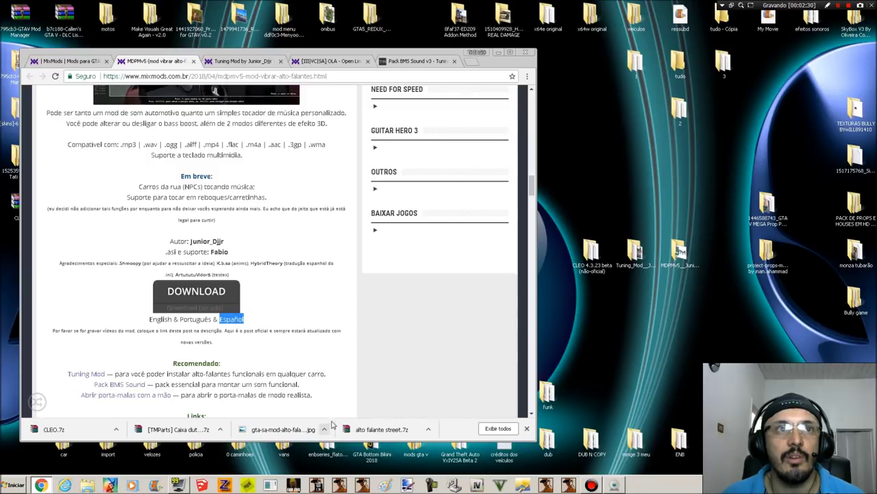
pyautogui.scroll(-1, 281, 348)
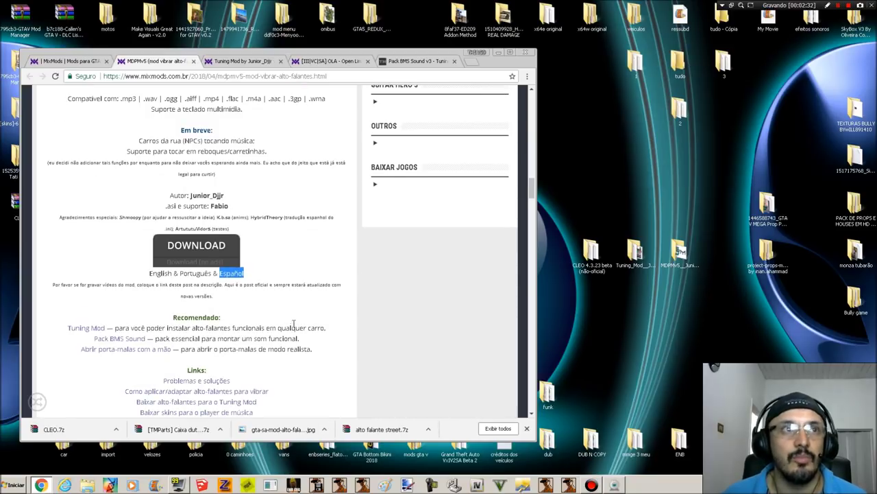
pyautogui.scroll(-1, 293, 327)
pyautogui.click(266, 272)
pyautogui.scroll(-2, 266, 280)
pyautogui.scroll(2, 266, 283)
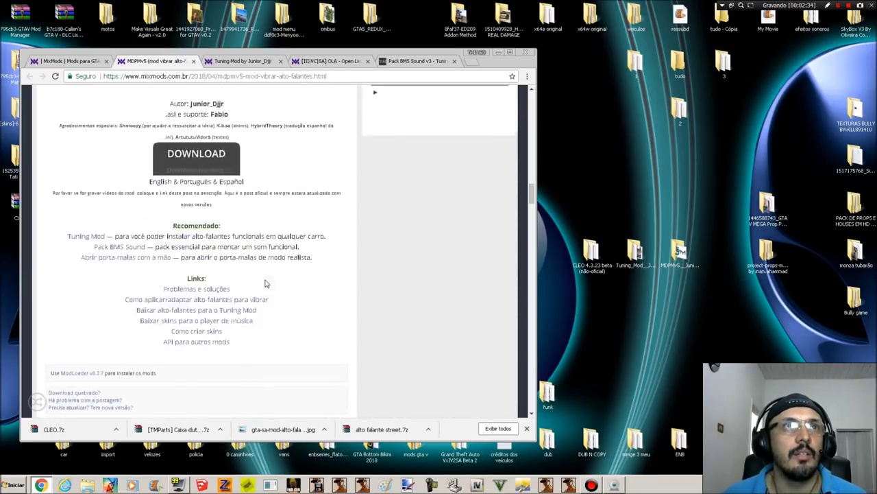
# - Swap the desktop positions of the Tuning_Mod and MDPMv5 folders so MDPMv5 sits next to CLEO 4.3.23 beta
pyautogui.click(636, 250)
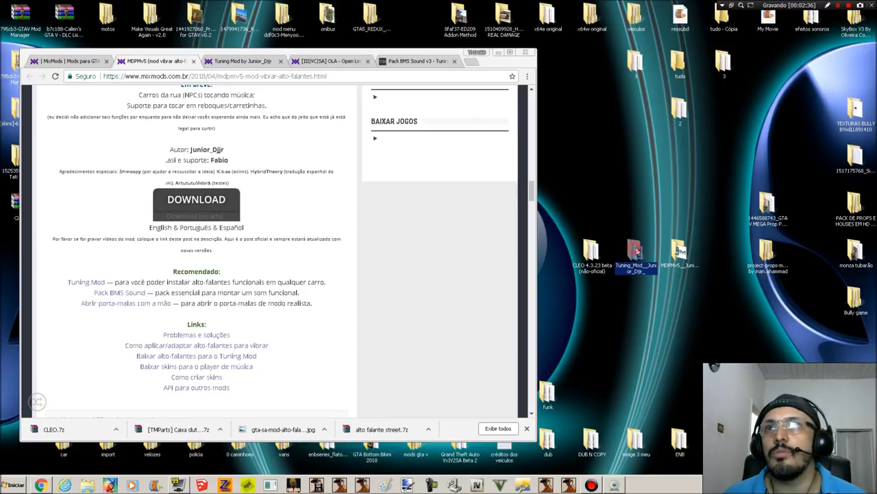
pyautogui.click(674, 257)
pyautogui.moveTo(646, 293); pyautogui.dragTo(643, 295)
pyautogui.moveTo(634, 252); pyautogui.dragTo(676, 255)
pyautogui.moveTo(637, 296); pyautogui.dragTo(638, 253)
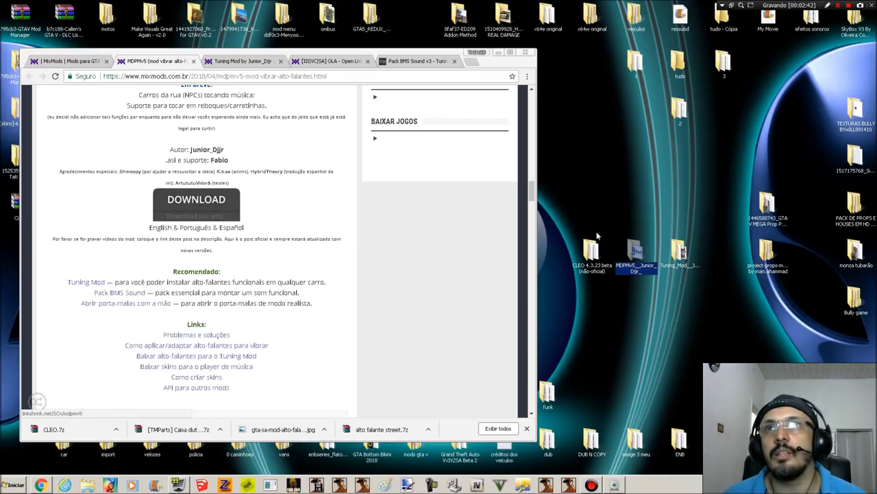
# - Open the EN subfolder of the MDPMv5 folder and view the commands image, closing the image when done
pyautogui.doubleClick(631, 250)
pyautogui.click(548, 136)
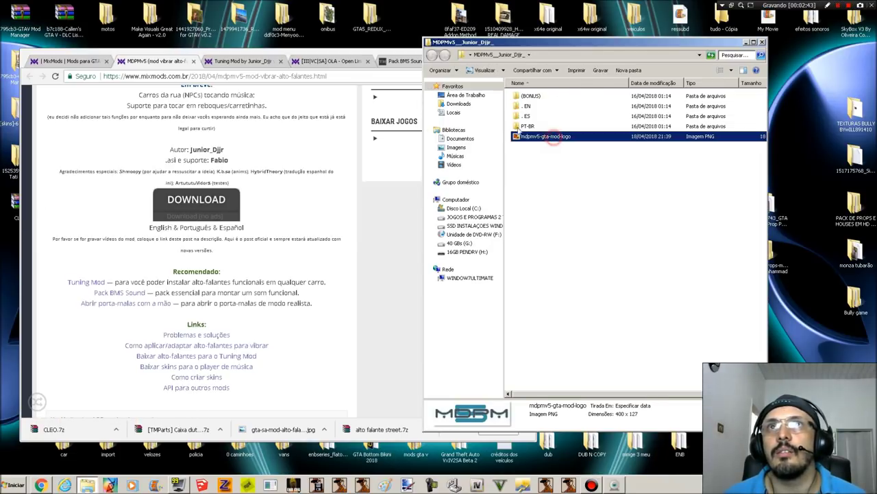
pyautogui.click(527, 107)
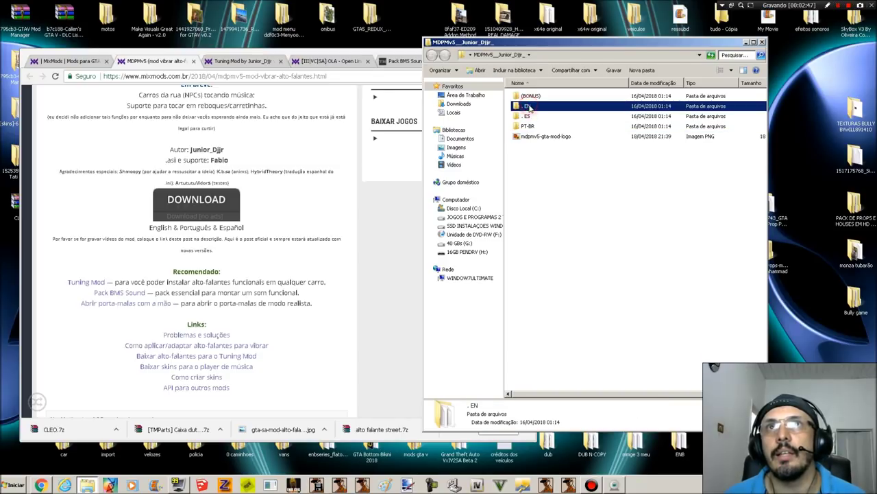
pyautogui.doubleClick(528, 107)
pyautogui.doubleClick(533, 117)
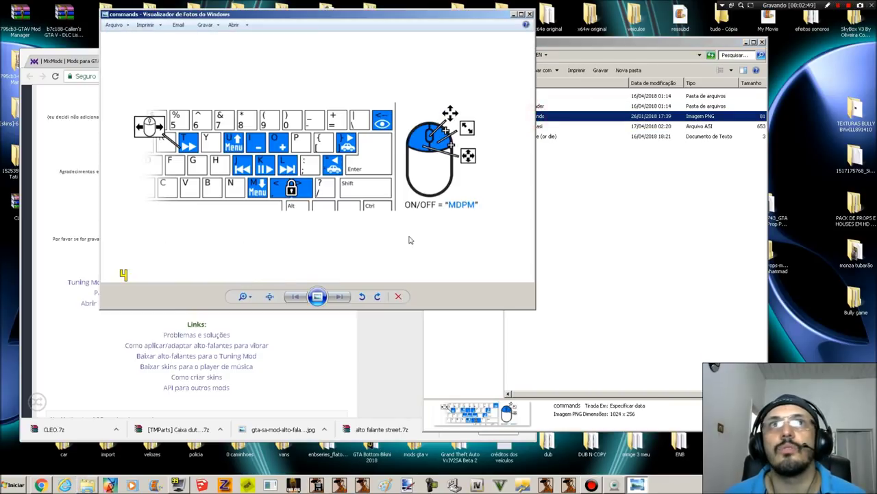
pyautogui.click(530, 13)
# - Check the English Readme (or die) file, close it and return to the main MDPMv5 folder
pyautogui.click(551, 126)
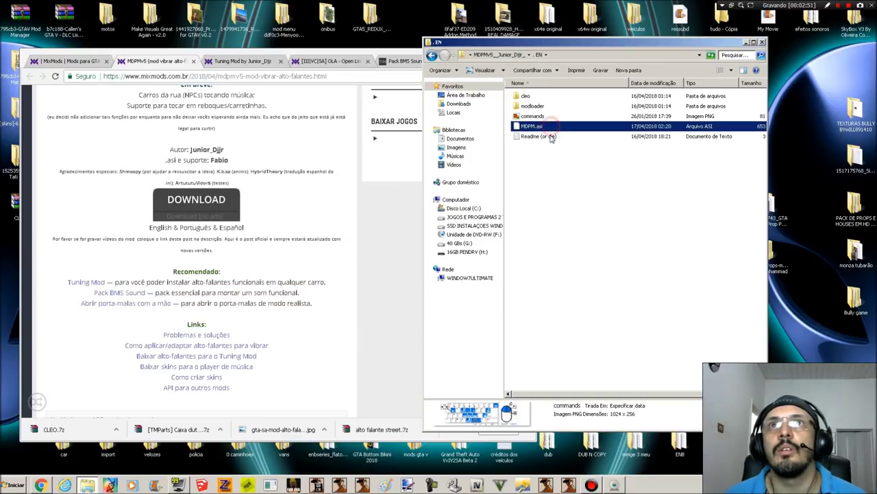
pyautogui.doubleClick(551, 136)
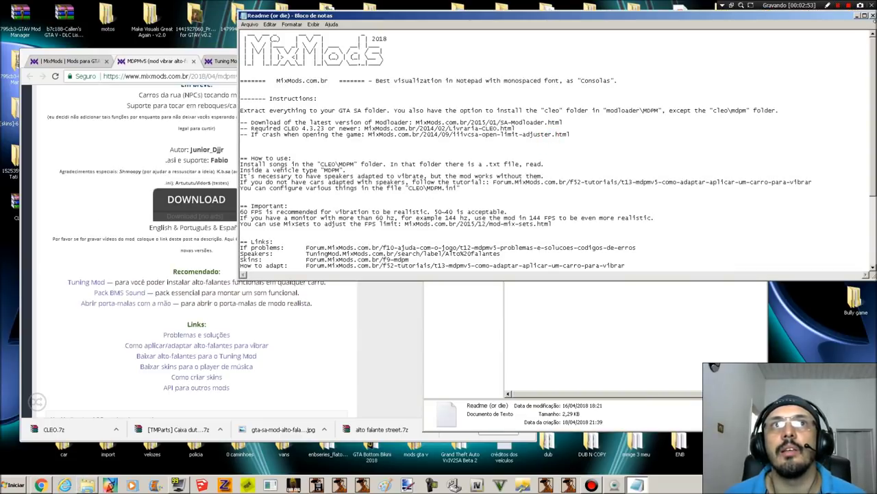
pyautogui.click(872, 16)
pyautogui.click(432, 54)
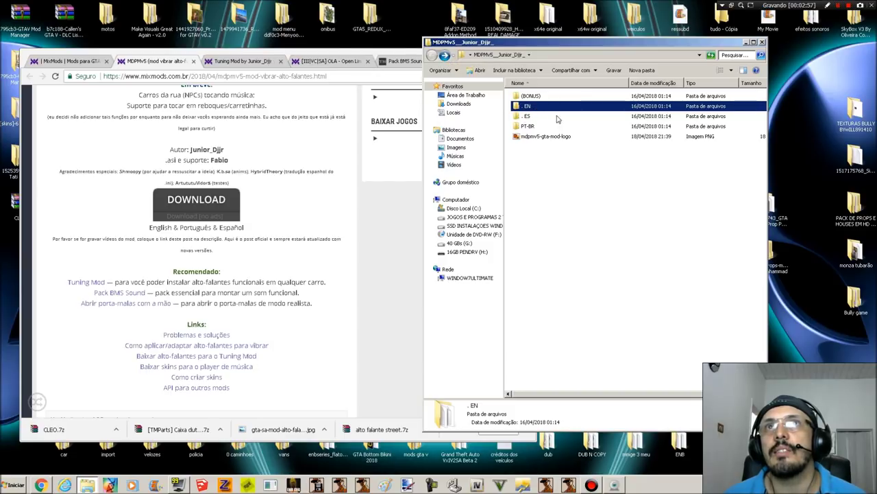
# - Open the ES subfolder and read the Spanish instructions in the Léame (o muera) file
pyautogui.doubleClick(530, 116)
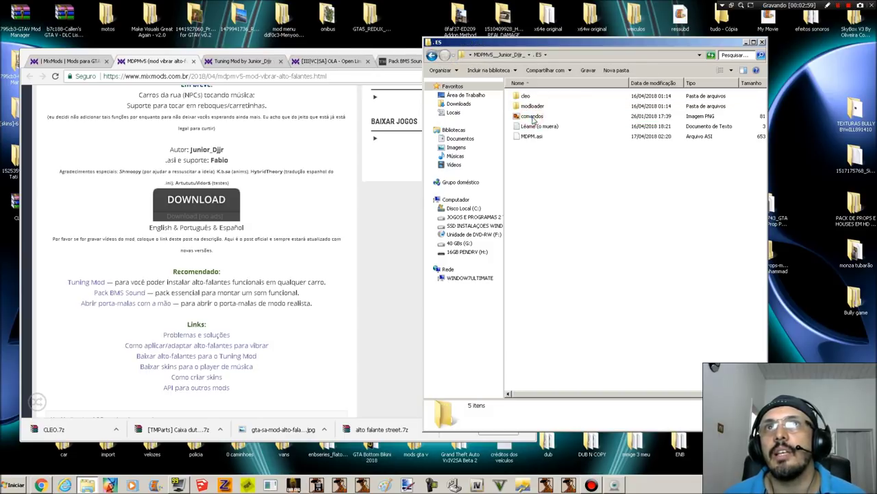
pyautogui.doubleClick(545, 130)
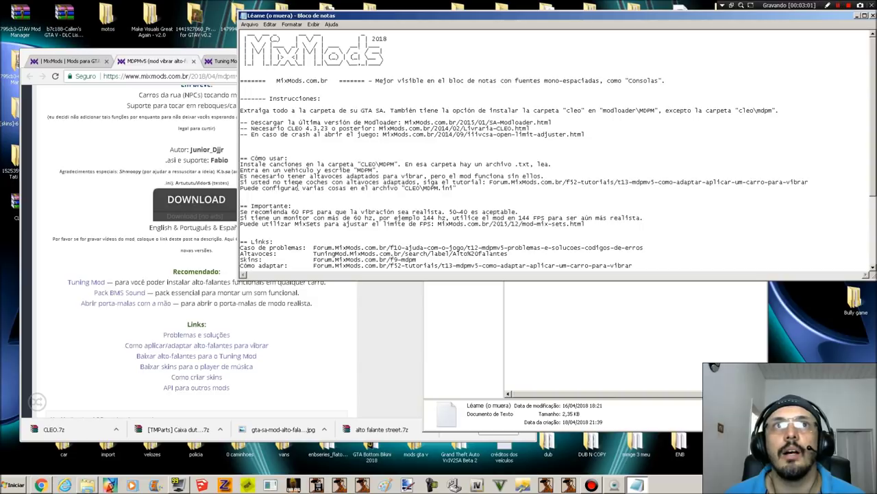
pyautogui.scroll(-1, 464, 220)
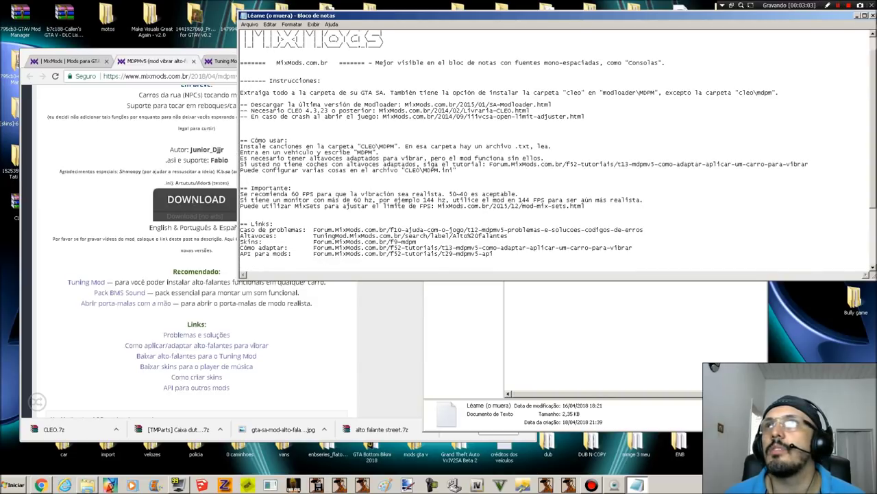
# - Close the Spanish instructions, return to the main MDPMv5 folder and open its PT-BR subfolder
pyautogui.click(865, 15)
pyautogui.click(433, 56)
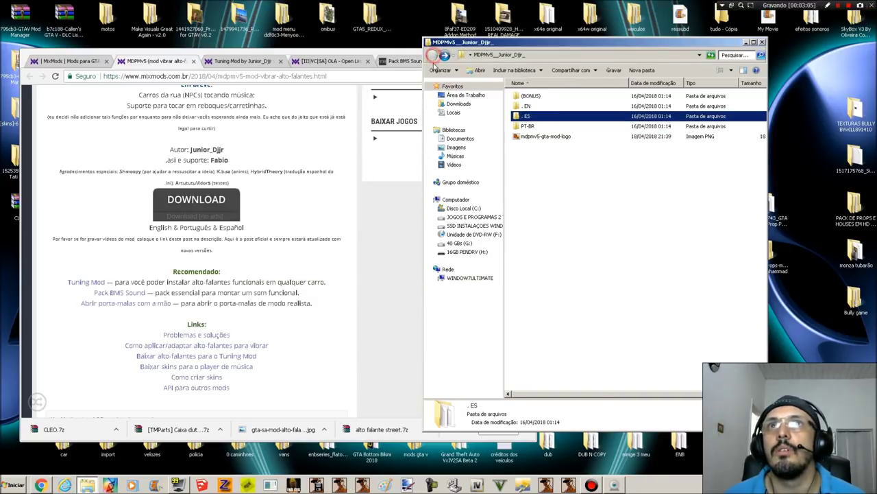
pyautogui.click(527, 127)
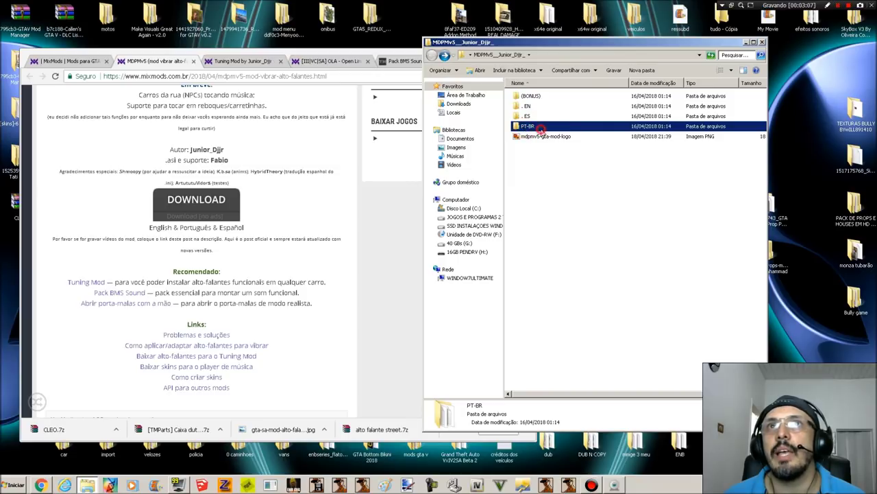
pyautogui.doubleClick(540, 130)
# - Check the modloader subfolder of PT-BR, read the Portuguese instructions in Leiame (ou morra) and close the file
pyautogui.click(550, 107)
pyautogui.doubleClick(554, 108)
pyautogui.click(433, 55)
pyautogui.doubleClick(561, 127)
pyautogui.scroll(-6, 403, 149)
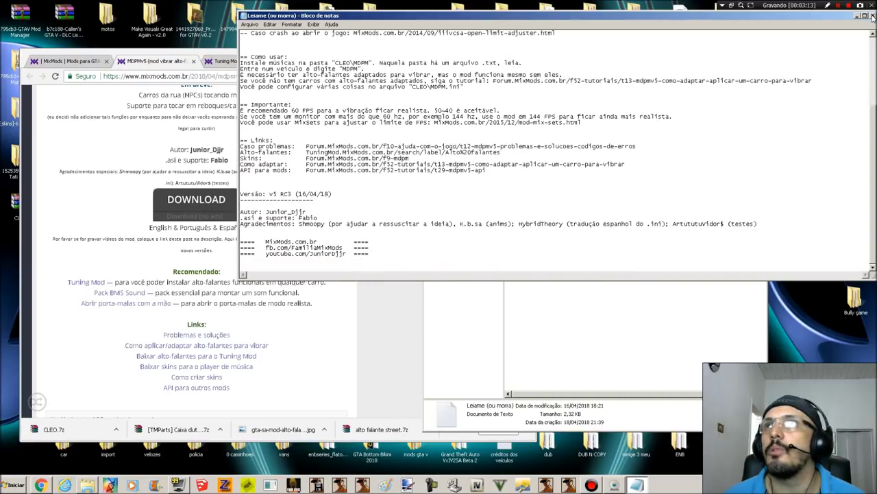
pyautogui.click(872, 15)
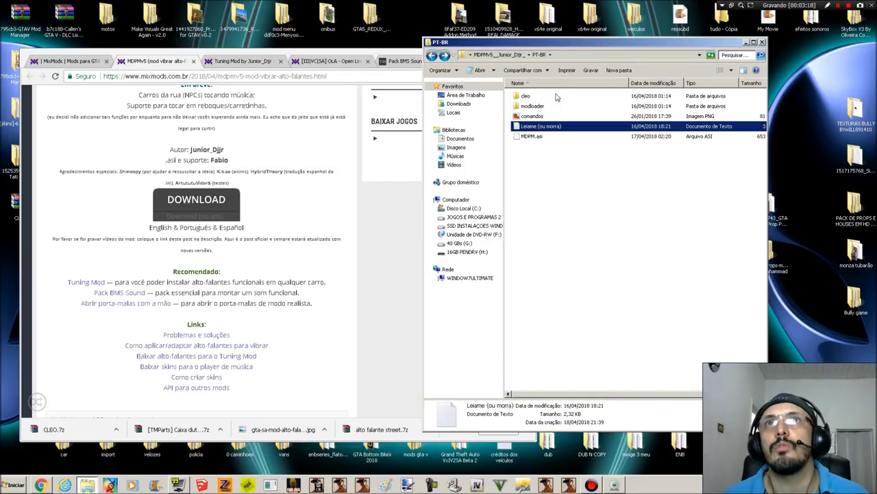
# - Review the contents of the PT-BR subfolder and return to the main MDPMv5 folder
pyautogui.click(556, 97)
pyautogui.click(432, 56)
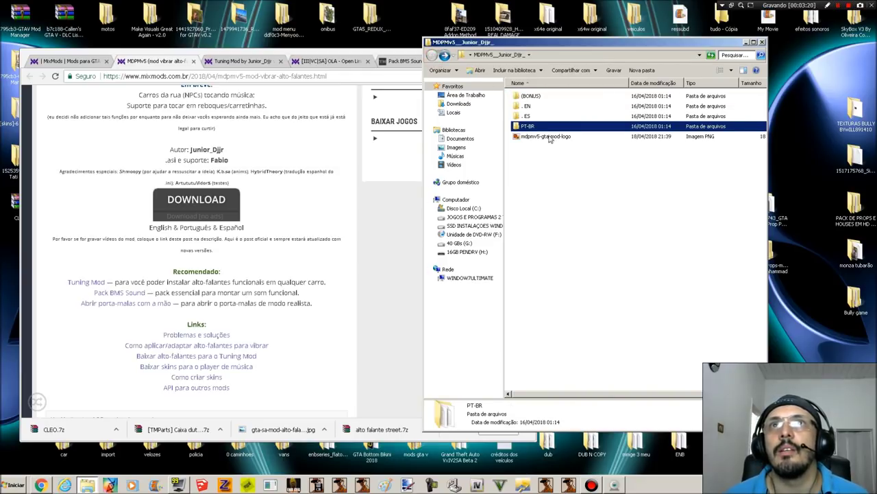
pyautogui.doubleClick(530, 129)
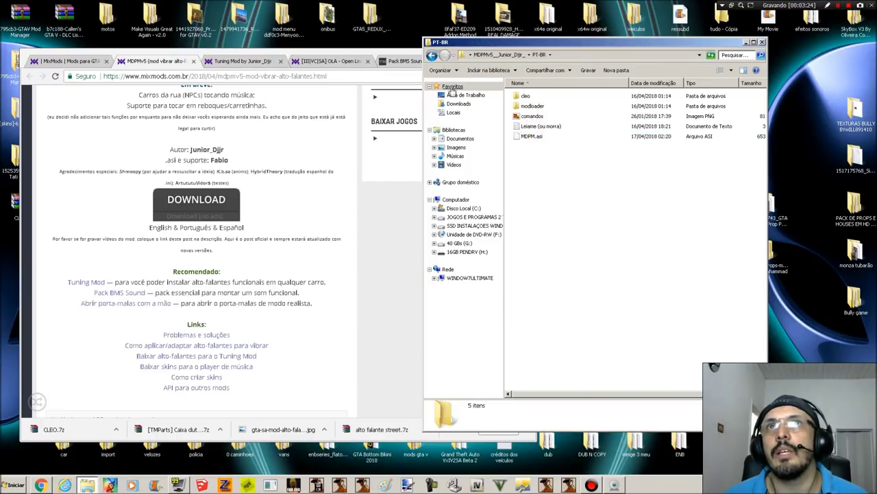
pyautogui.click(432, 55)
# - Open the (BONUS) folder and examine the DLL files in its bass plugins subfolder, returning to (BONUS) when done
pyautogui.doubleClick(538, 99)
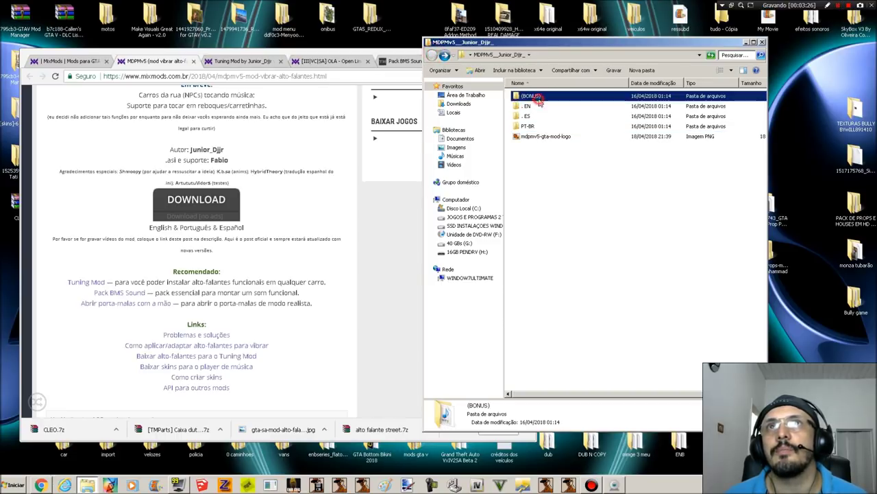
pyautogui.doubleClick(547, 98)
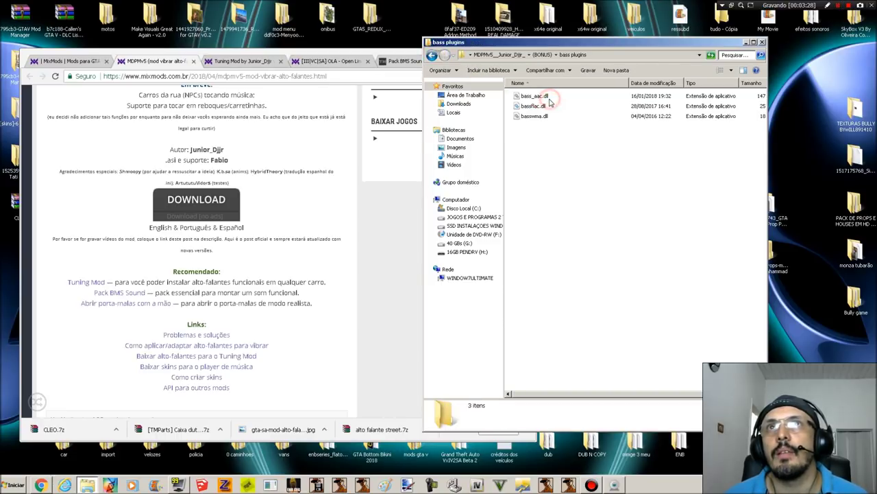
pyautogui.click(432, 55)
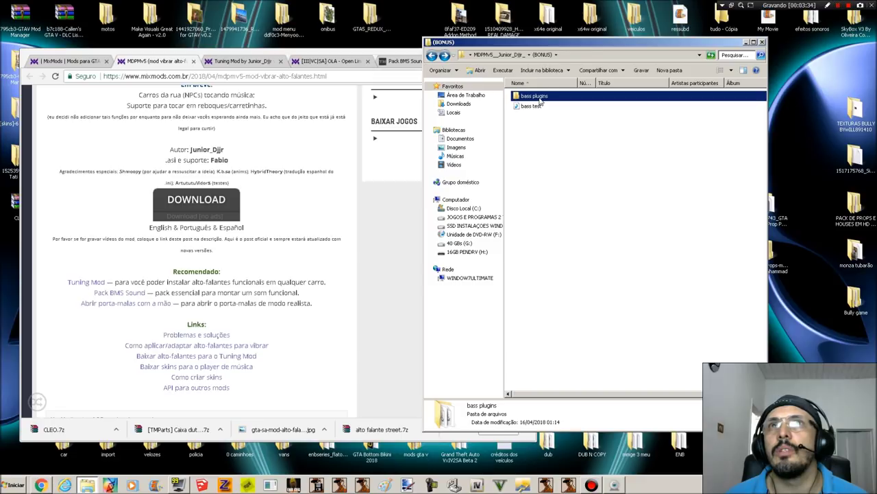
pyautogui.doubleClick(541, 99)
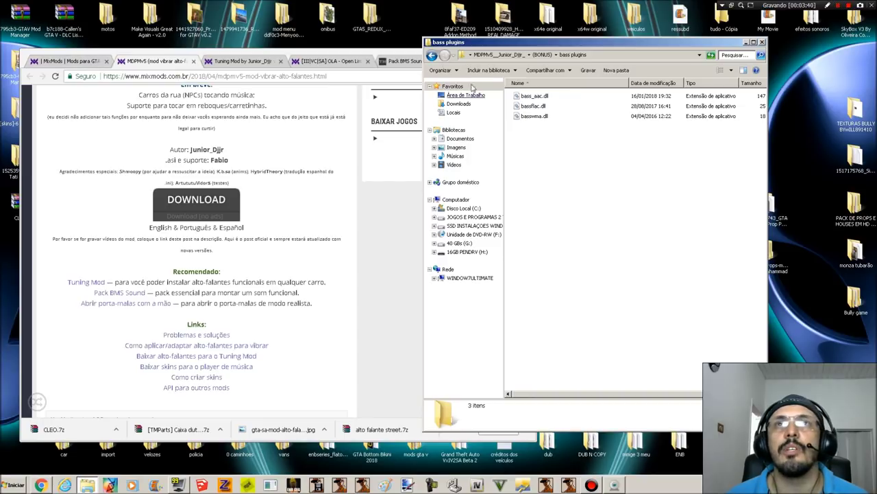
pyautogui.click(432, 56)
# - Play the bass test audio file briefly, close the player and return to the main MDPMv5 folder
pyautogui.doubleClick(557, 109)
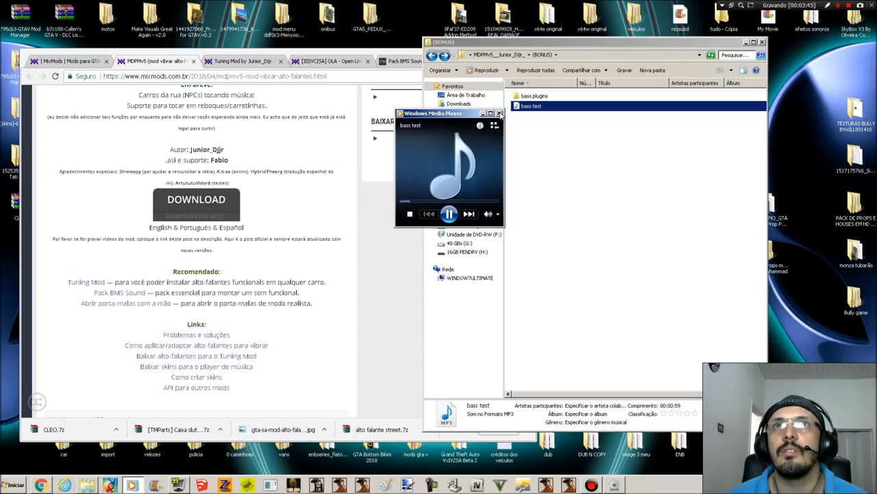
pyautogui.click(499, 114)
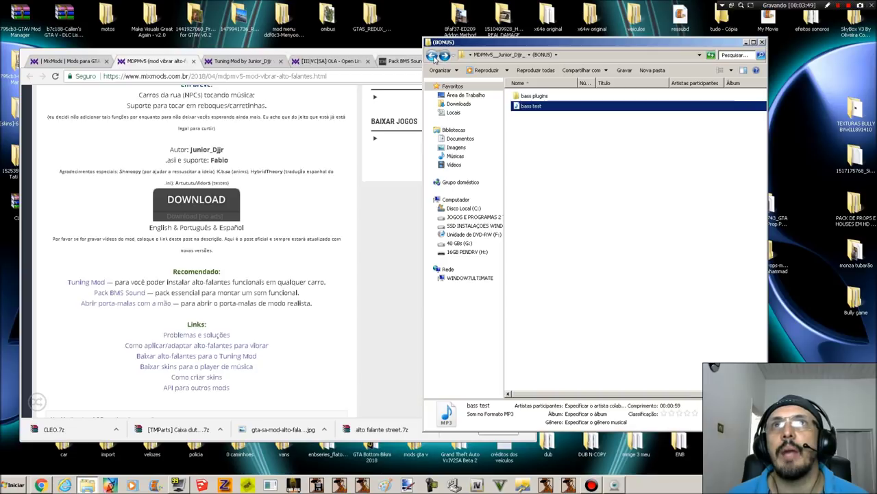
pyautogui.click(433, 58)
# - Show the PT-BR subfolder as the one to use, go back and close the MDPMv5 folder window
pyautogui.click(540, 127)
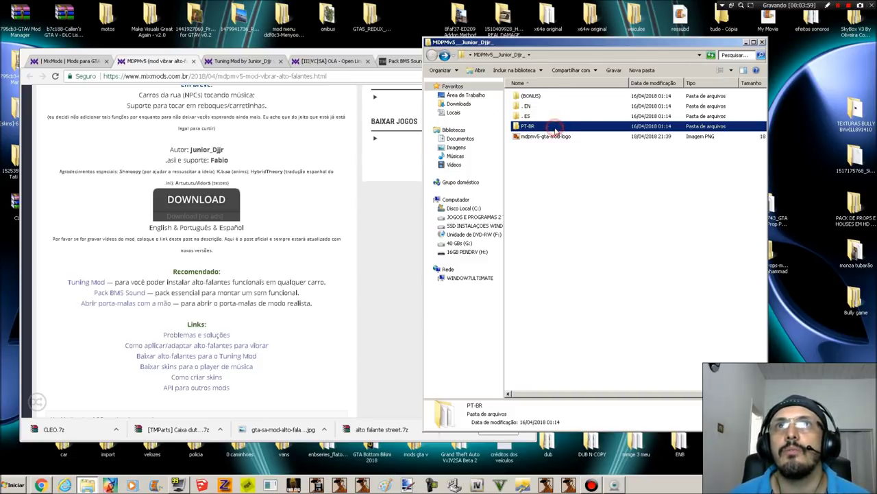
pyautogui.doubleClick(554, 127)
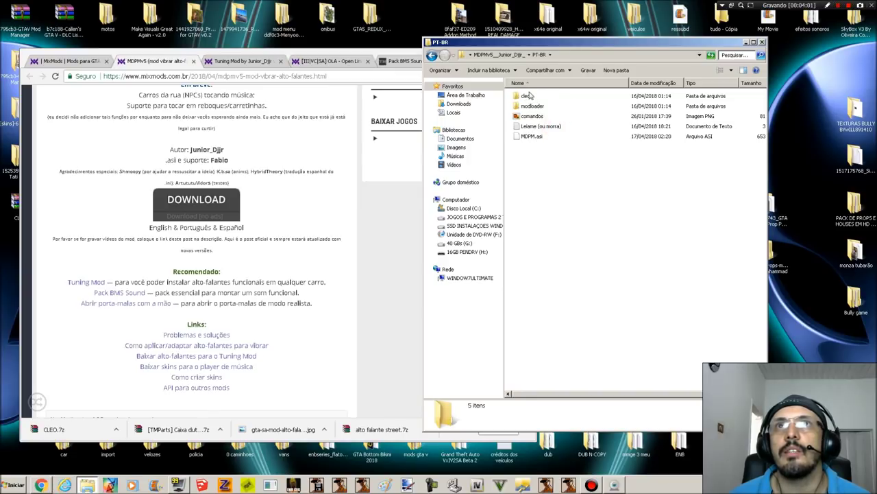
pyautogui.click(432, 55)
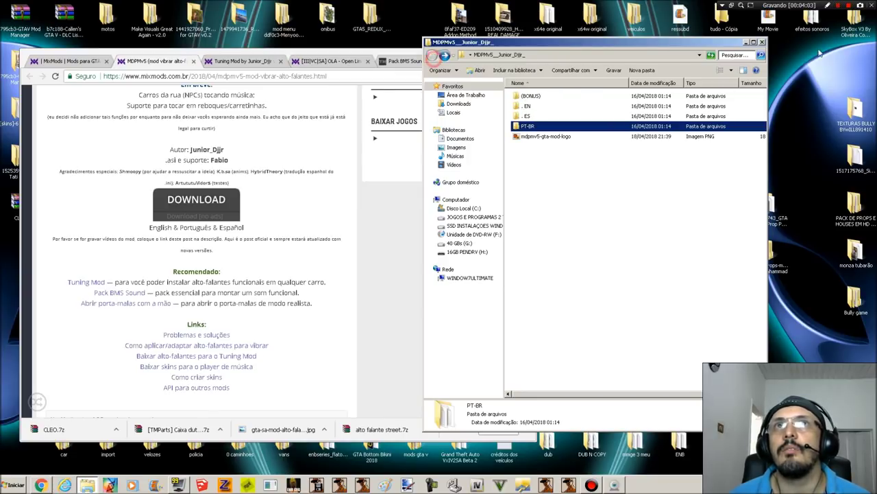
pyautogui.click(762, 43)
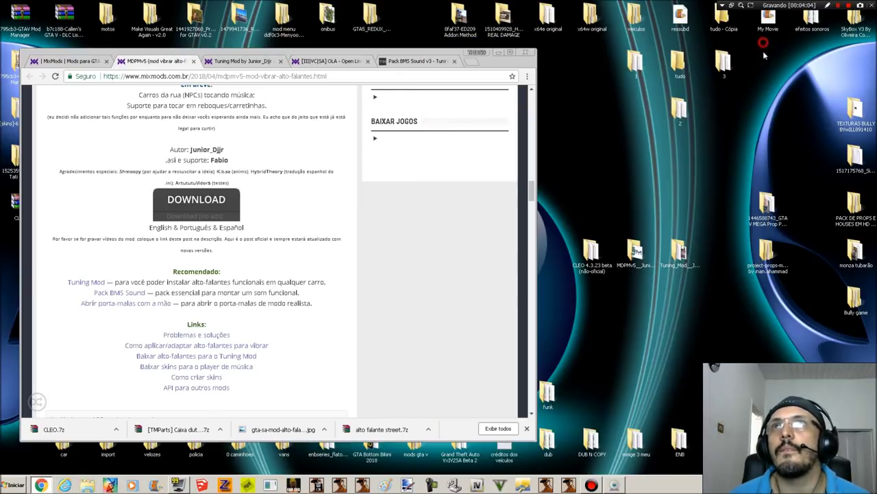
# - Open the Tuning_Mod folder from the desktop and select its Local image
pyautogui.click(629, 248)
pyautogui.click(674, 259)
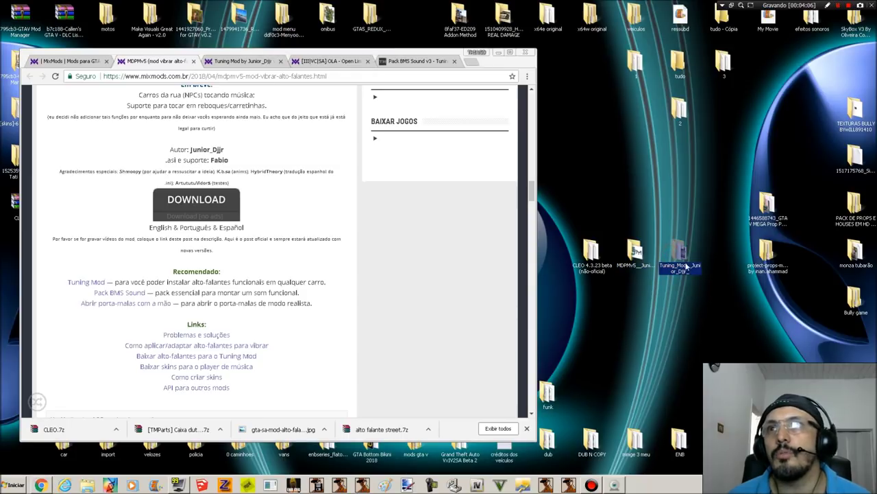
pyautogui.click(634, 255)
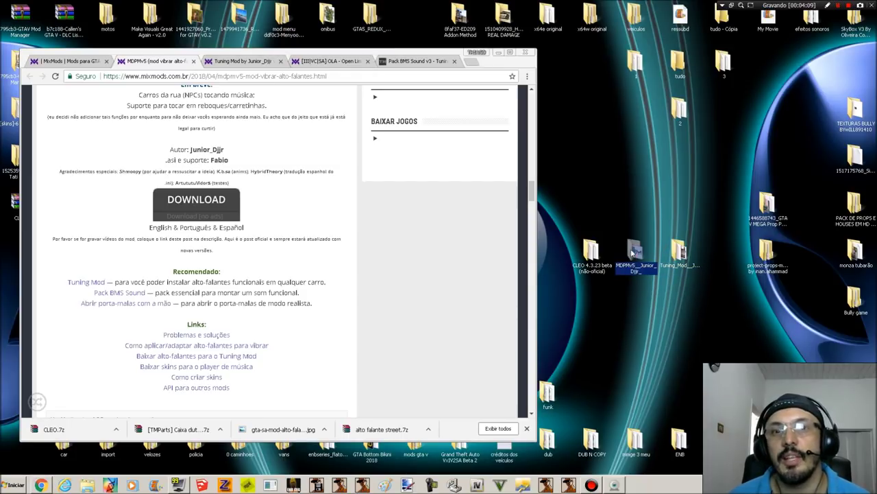
pyautogui.click(677, 270)
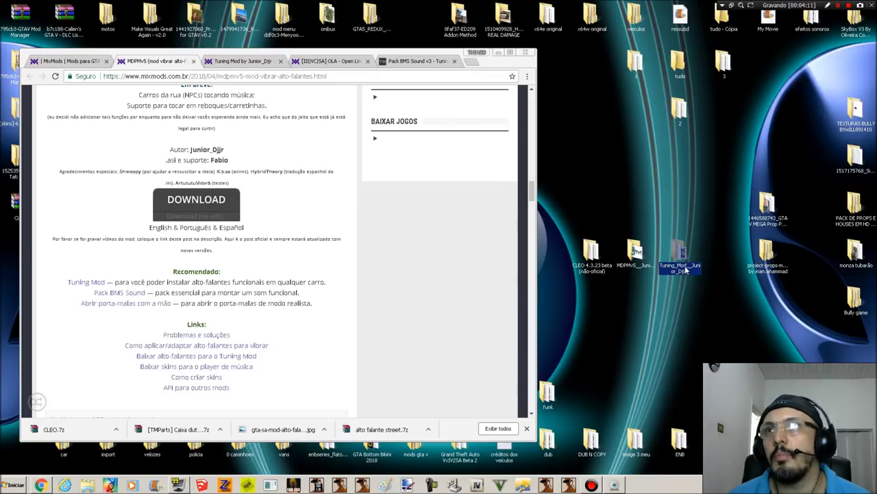
pyautogui.doubleClick(684, 267)
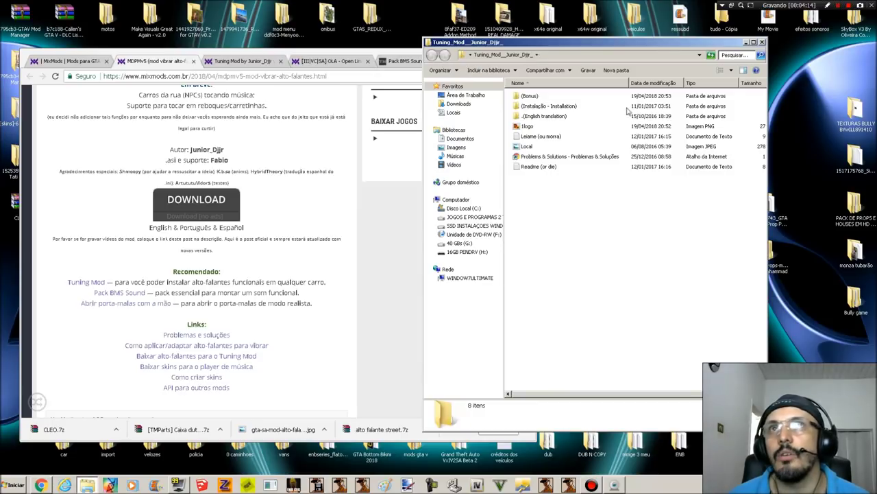
pyautogui.click(531, 146)
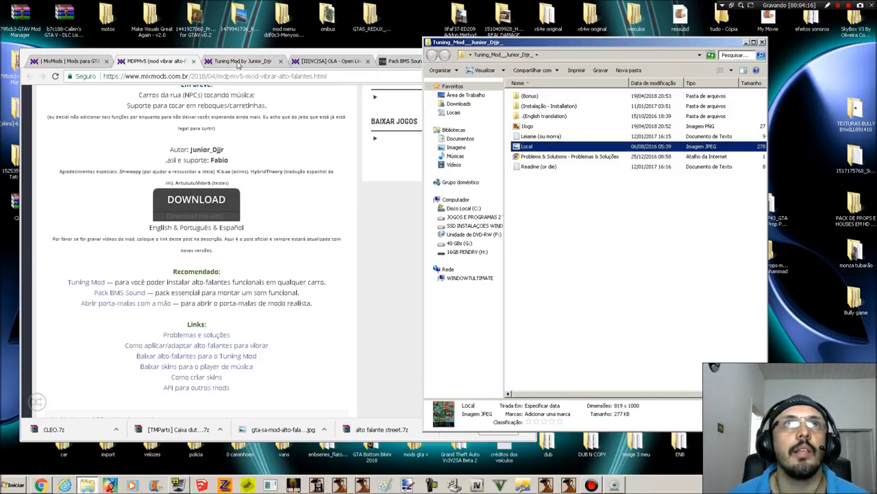
# - Switch to the browser's Tuning Mod v2.1.1 page and review its update notes and embedded videos
pyautogui.click(238, 62)
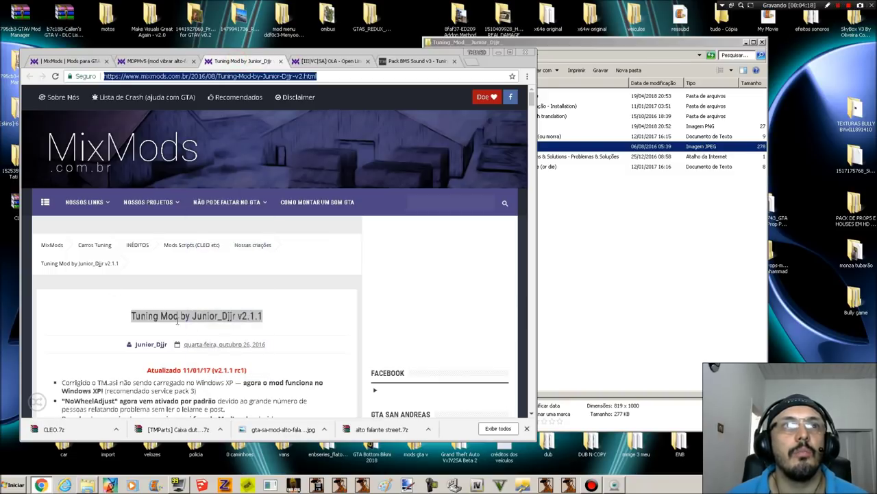
pyautogui.scroll(-1, 242, 325)
pyautogui.click(247, 285)
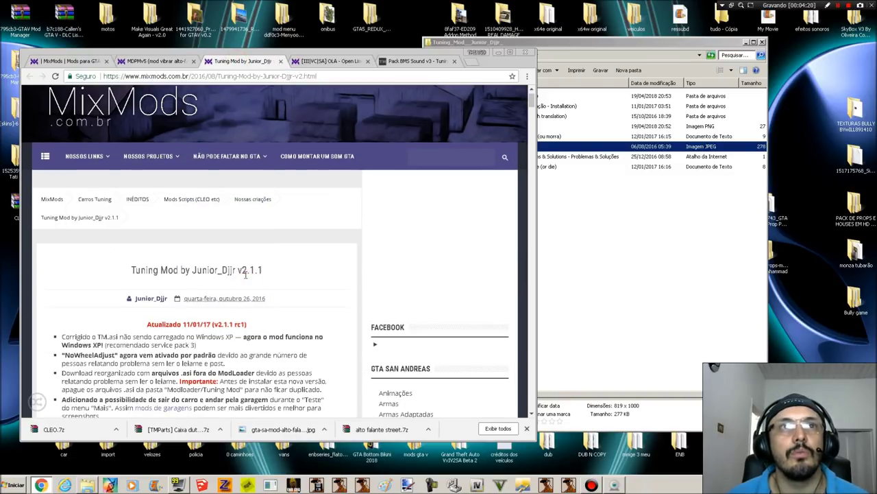
pyautogui.click(245, 271)
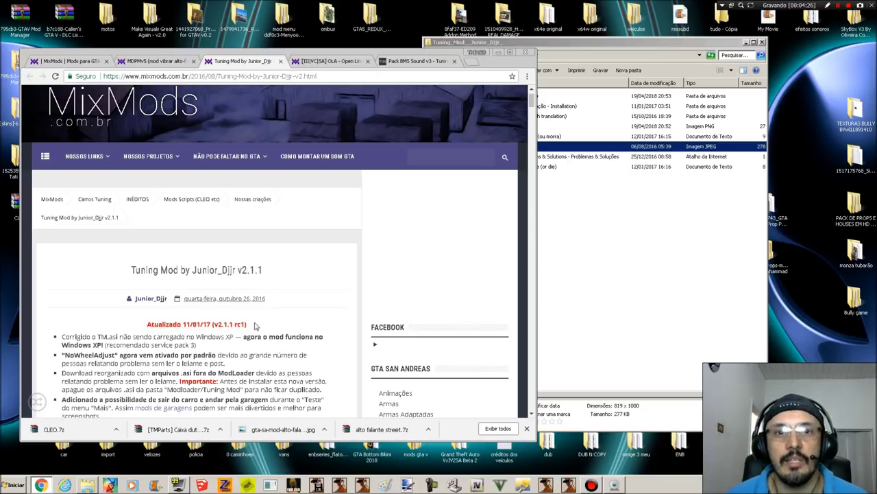
pyautogui.scroll(-3, 346, 274)
pyautogui.scroll(-10, 310, 262)
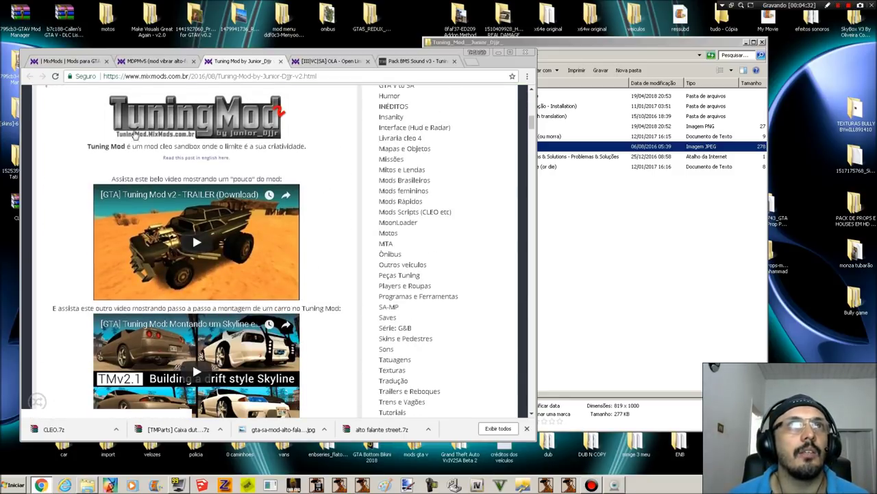
pyautogui.scroll(-1, 171, 240)
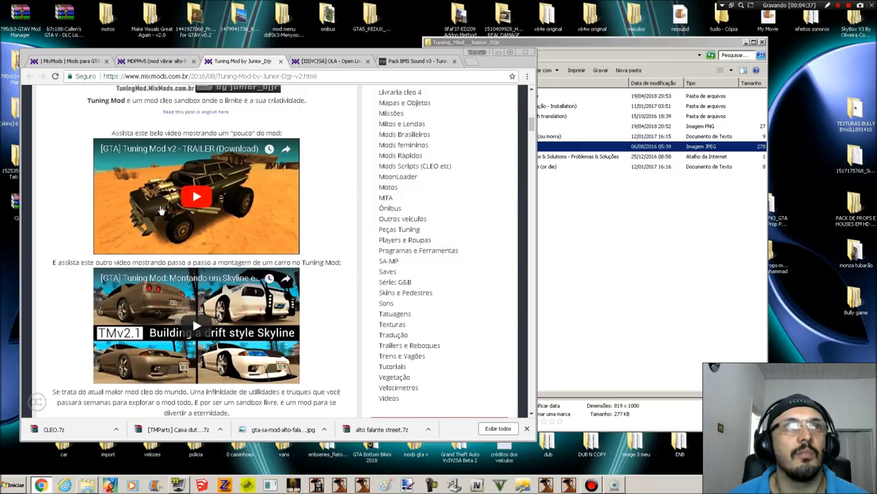
pyautogui.scroll(-3, 161, 210)
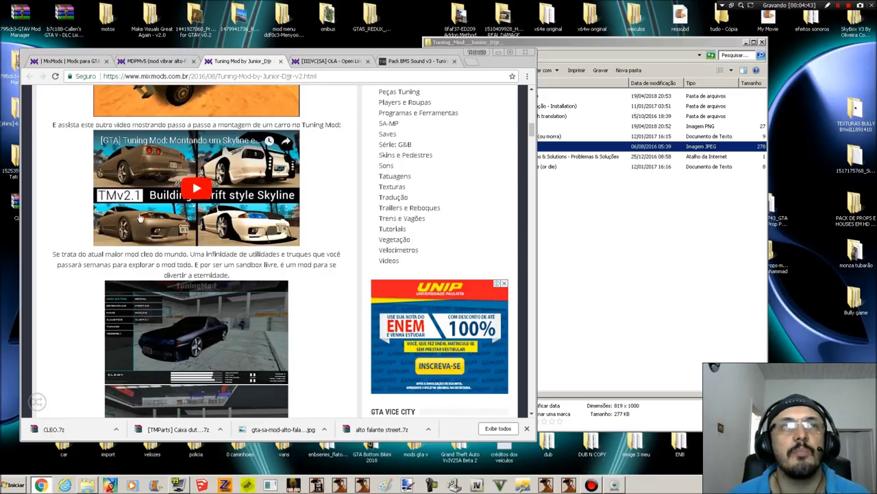
# - Examine the feature descriptions and in-game tuning screenshots further down the Tuning Mod page
pyautogui.scroll(-6, 205, 233)
pyautogui.scroll(-5, 305, 250)
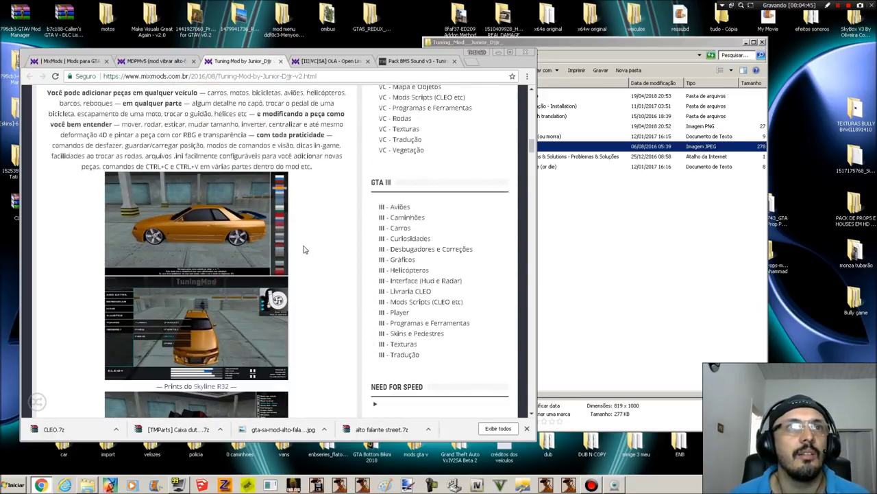
pyautogui.scroll(-8, 303, 248)
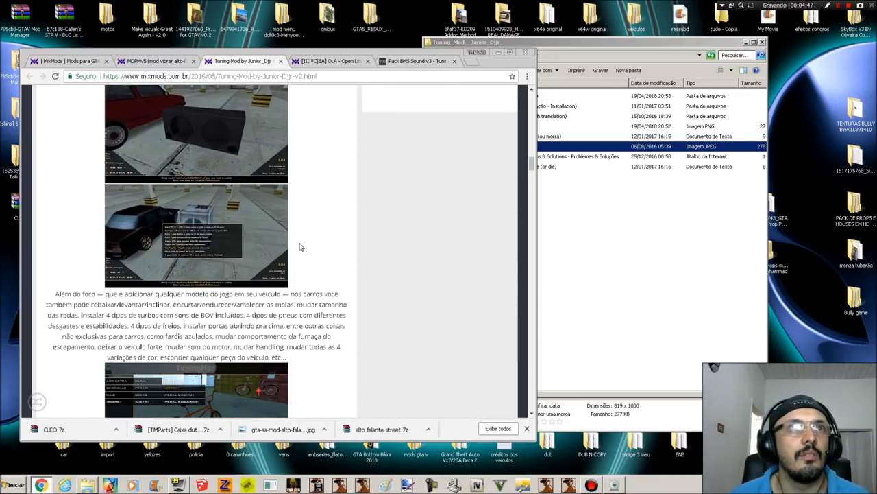
pyautogui.scroll(1, 305, 243)
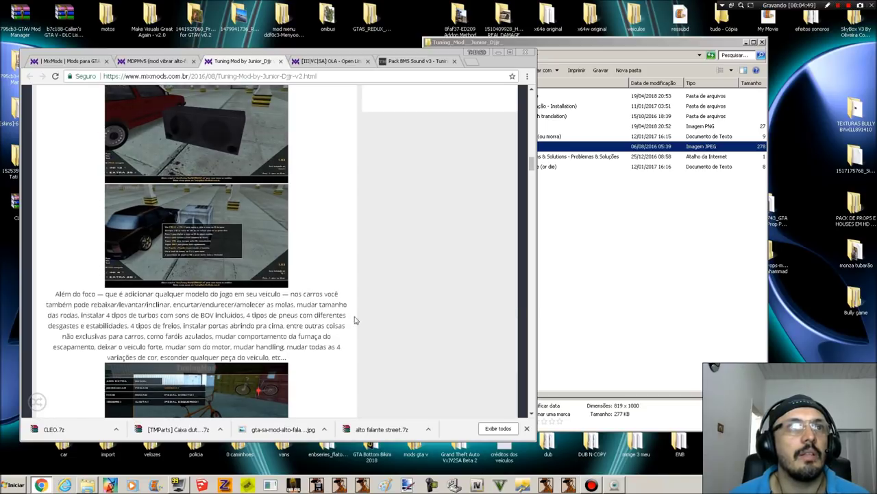
pyautogui.scroll(-3, 323, 284)
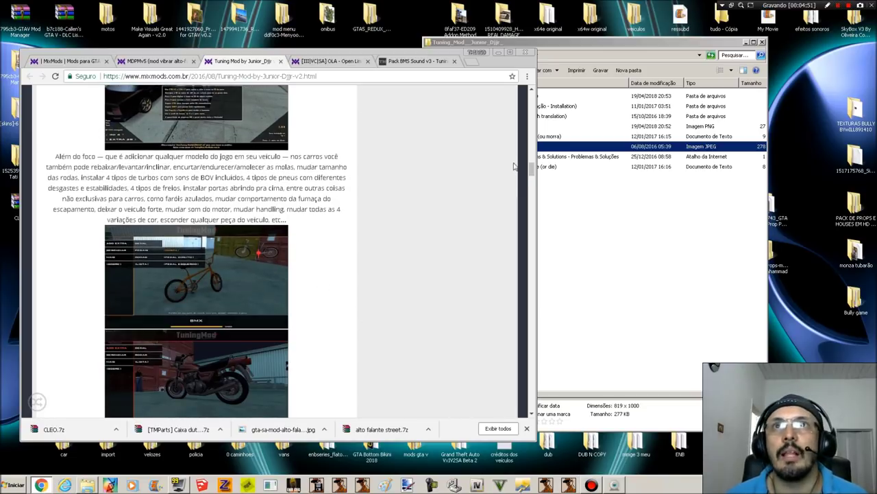
pyautogui.moveTo(528, 169); pyautogui.dragTo(531, 198)
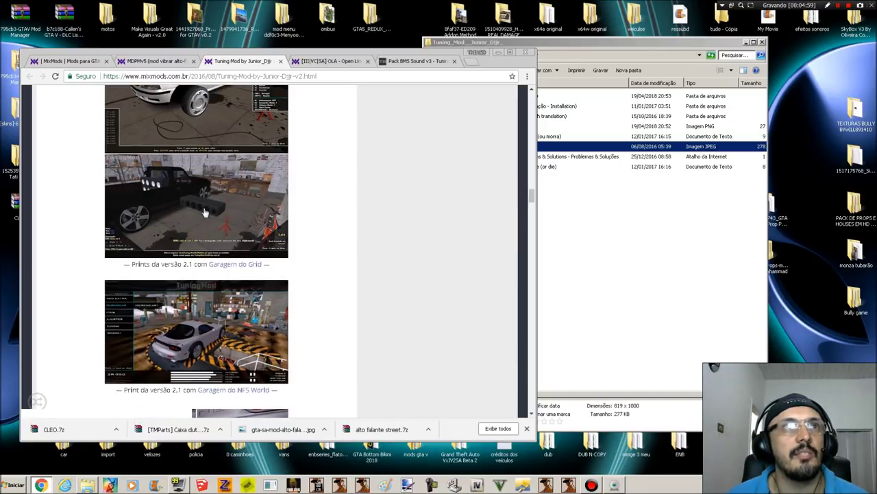
# - Look over the version 2.1 garage screenshots and changes, continuing to the Tuning Mod page's download section
pyautogui.scroll(2, 212, 212)
pyautogui.scroll(-2, 220, 207)
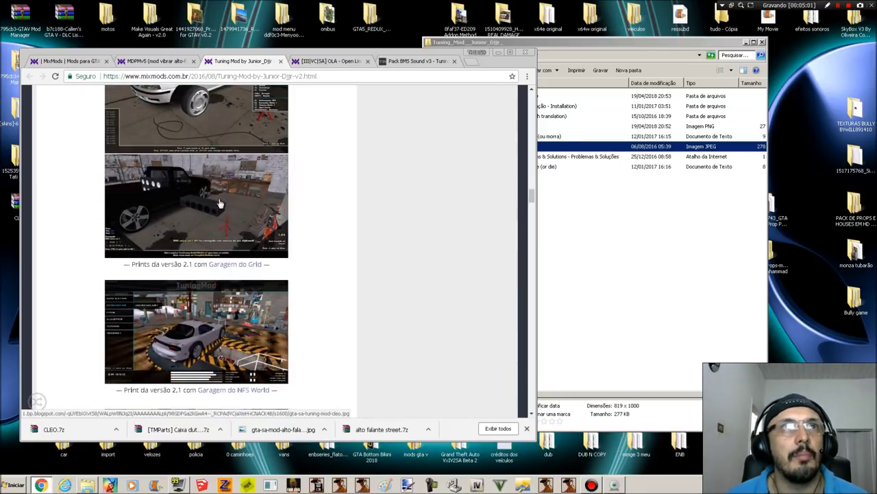
pyautogui.scroll(-5, 264, 154)
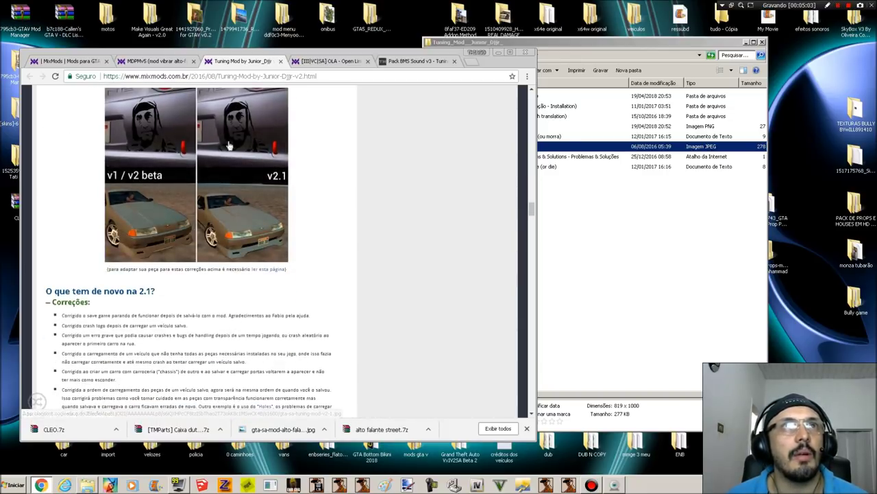
pyautogui.scroll(-15, 265, 153)
pyautogui.scroll(2, 272, 262)
pyautogui.scroll(-1, 395, 300)
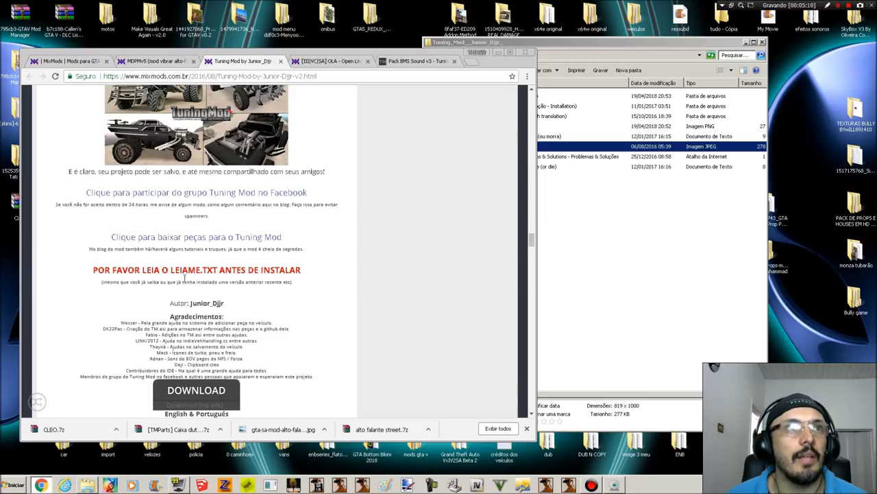
# - View the rest of the Tuning Mod page and switch to the OLA - Open Limit Adjuster v1.5.6 page
pyautogui.scroll(-5, 318, 288)
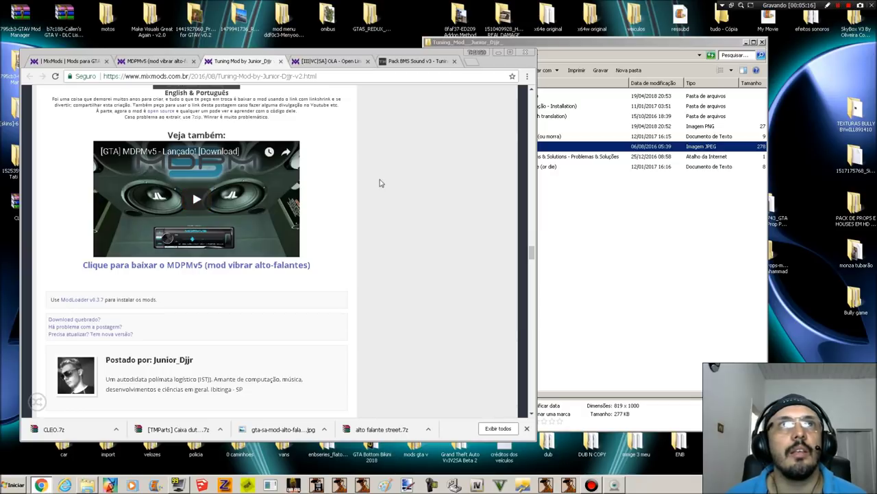
pyautogui.click(330, 62)
pyautogui.click(100, 305)
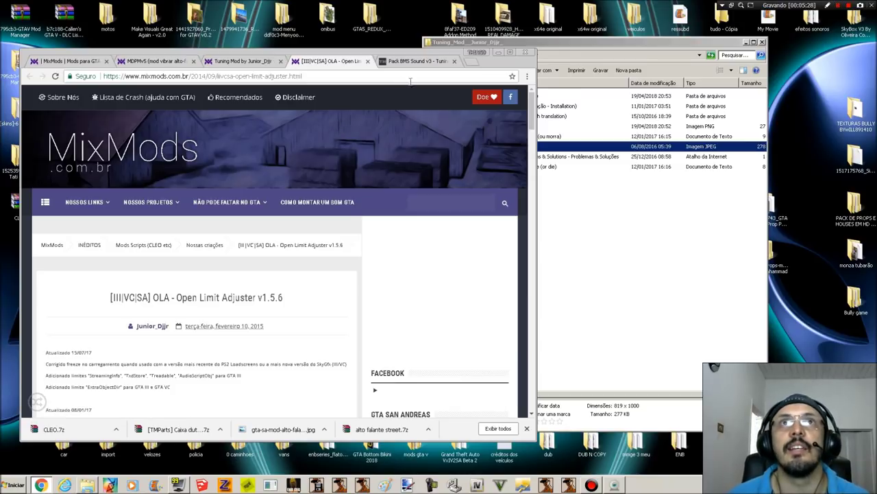
# - Move the Tuning_Mod folder window away from the browser tabs and review the Pack BMS Sound v3 page with its speaker images
pyautogui.click(584, 290)
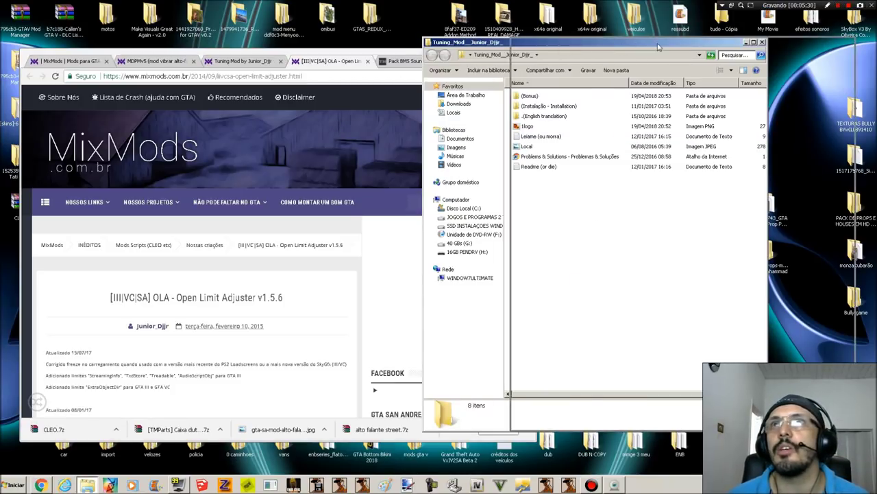
pyautogui.moveTo(570, 48); pyautogui.dragTo(659, 47)
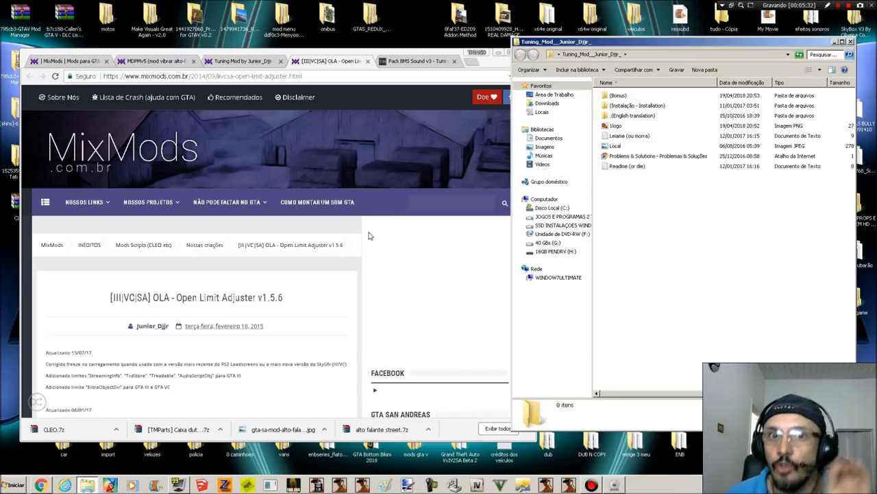
pyautogui.click(420, 61)
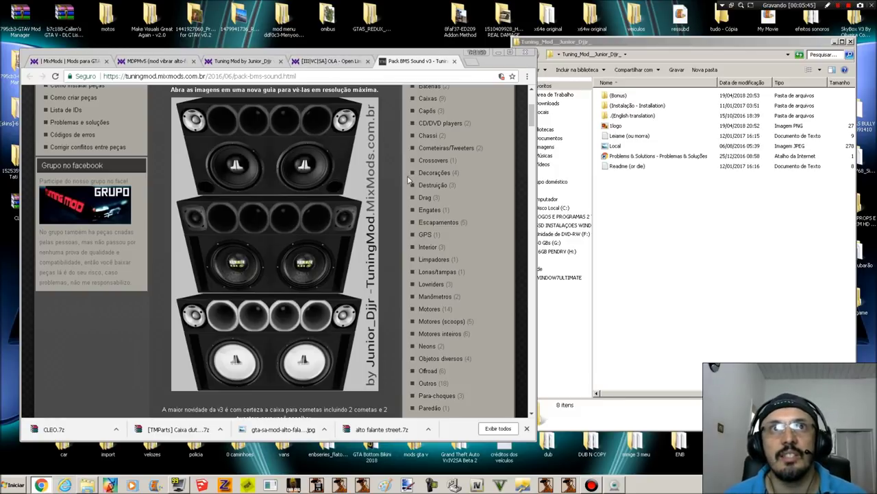
pyautogui.scroll(2, 480, 165)
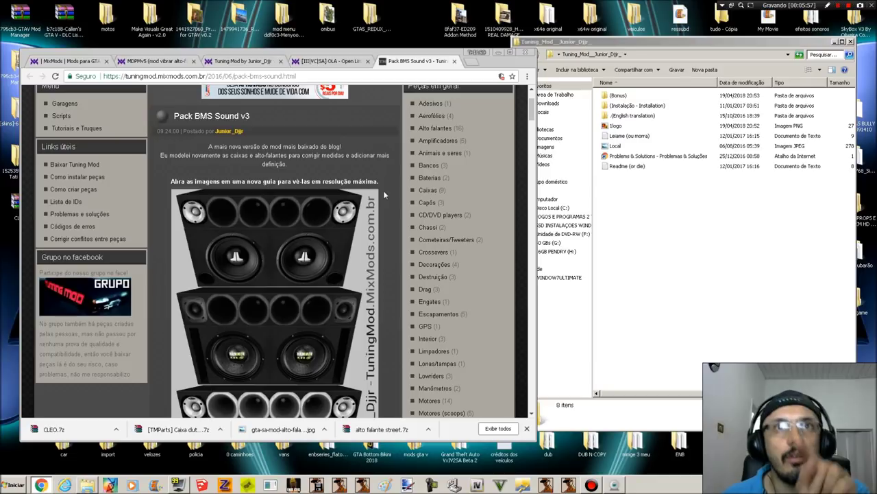
pyautogui.scroll(-3, 384, 195)
pyautogui.scroll(4, 488, 257)
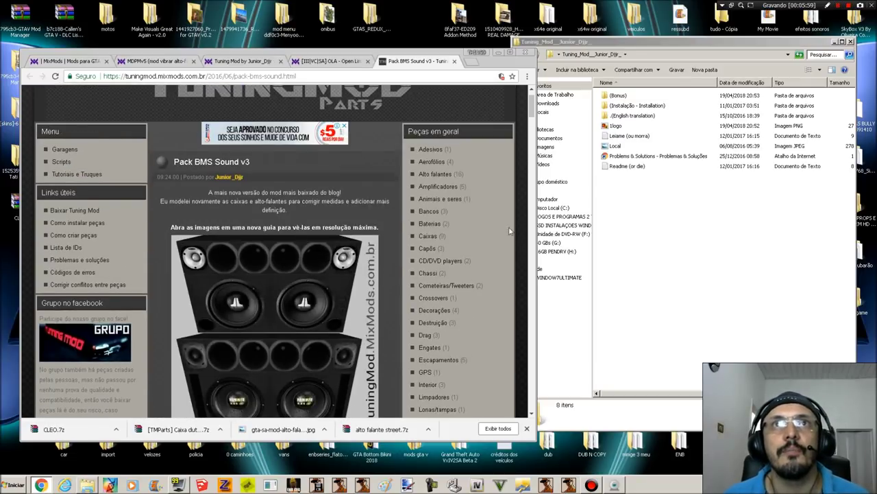
# - Close the Tuning_Mod folder window and minimize the browser to show the desktop
pyautogui.click(697, 261)
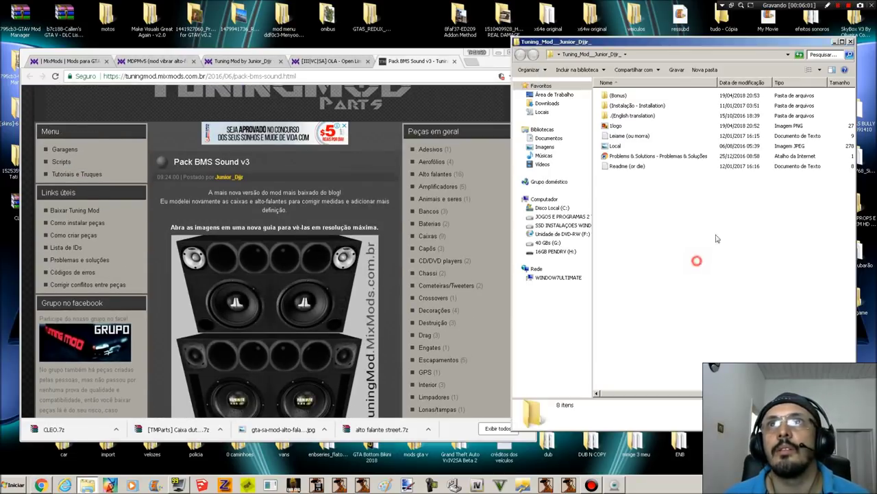
pyautogui.click(850, 41)
pyautogui.click(499, 53)
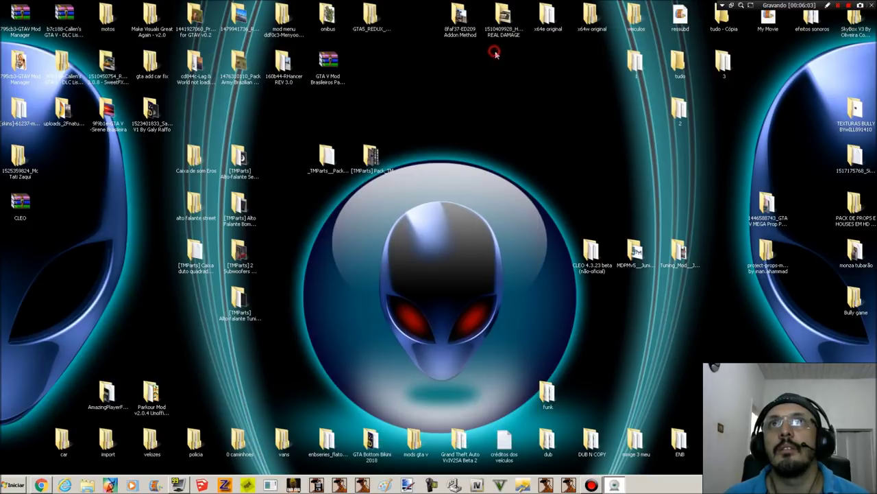
# - Move the CLEO 4.3.23 beta, MDPMv5 and Tuning_Mod folders together to the centre of the desktop
pyautogui.moveTo(723, 251); pyautogui.dragTo(526, 274)
pyautogui.moveTo(598, 253); pyautogui.dragTo(422, 247)
pyautogui.click(439, 308)
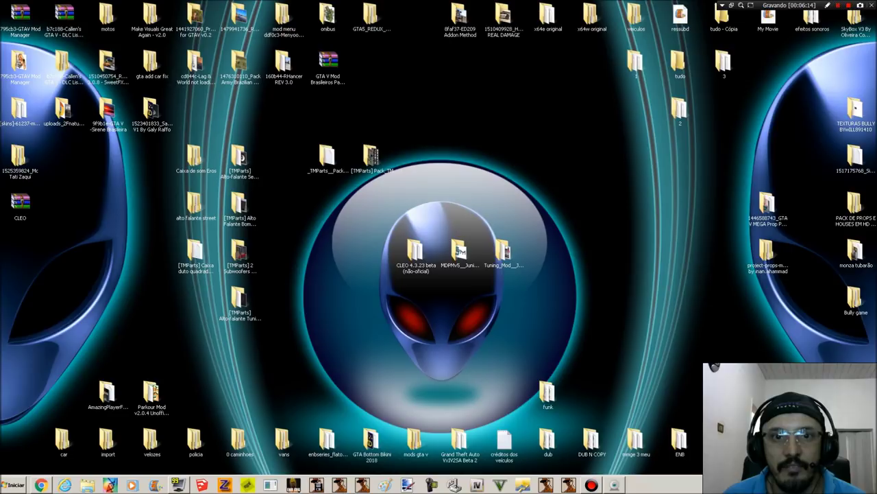
# - Open the GTA SA folder from the desktop and check the contents of its modloader folder
pyautogui.doubleClick(768, 439)
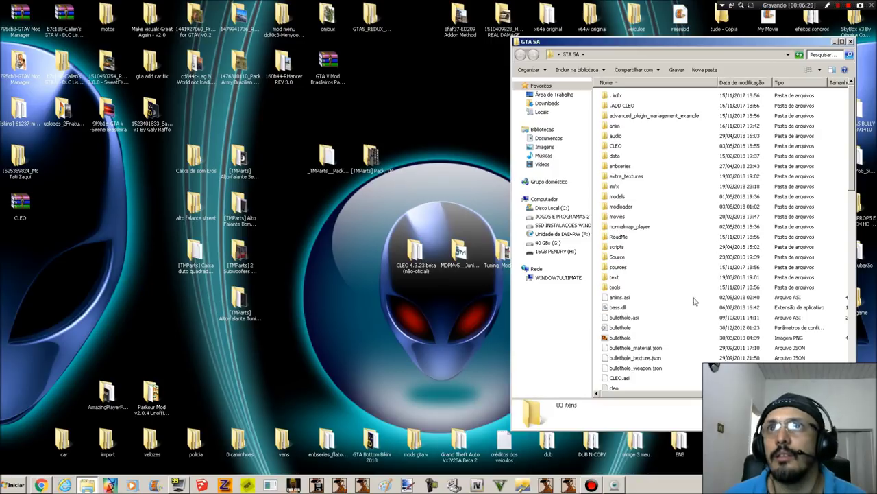
pyautogui.doubleClick(628, 207)
pyautogui.moveTo(381, 464)
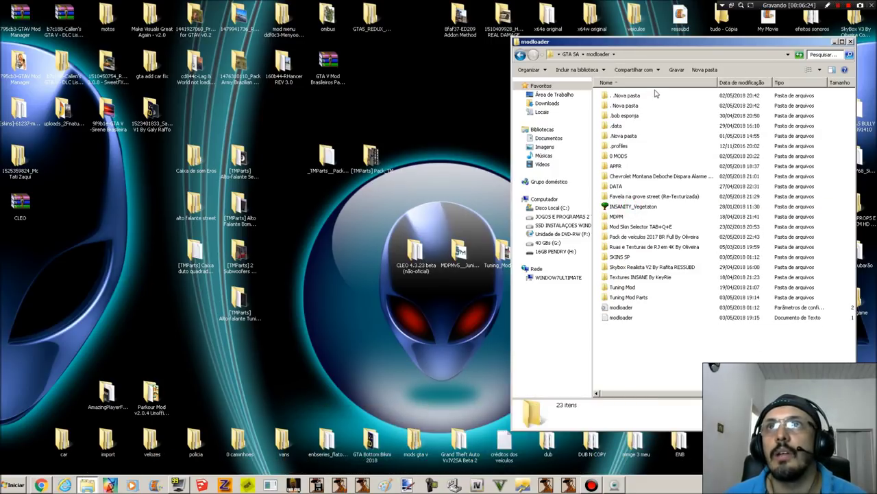
pyautogui.click(532, 56)
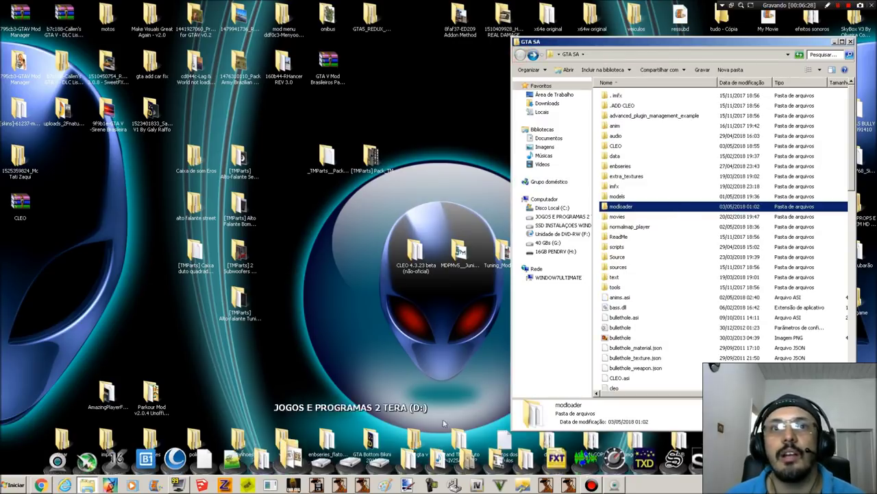
# - Examine the full list of folders and files in the main GTA SA folder
pyautogui.scroll(-3, 668, 230)
pyautogui.scroll(3, 676, 240)
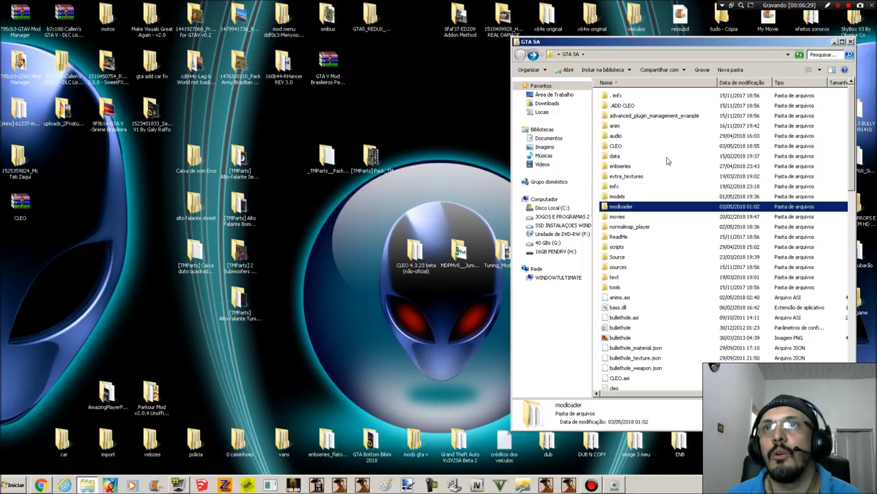
pyautogui.scroll(-15, 667, 281)
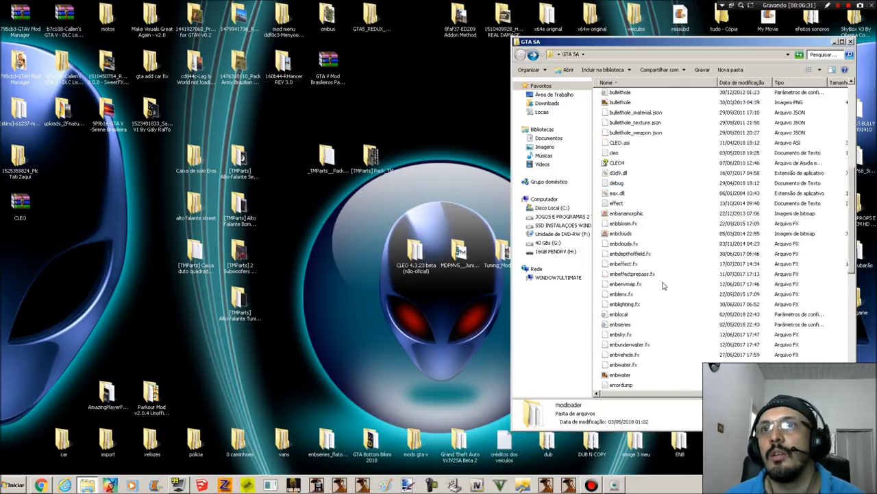
pyautogui.scroll(5, 674, 284)
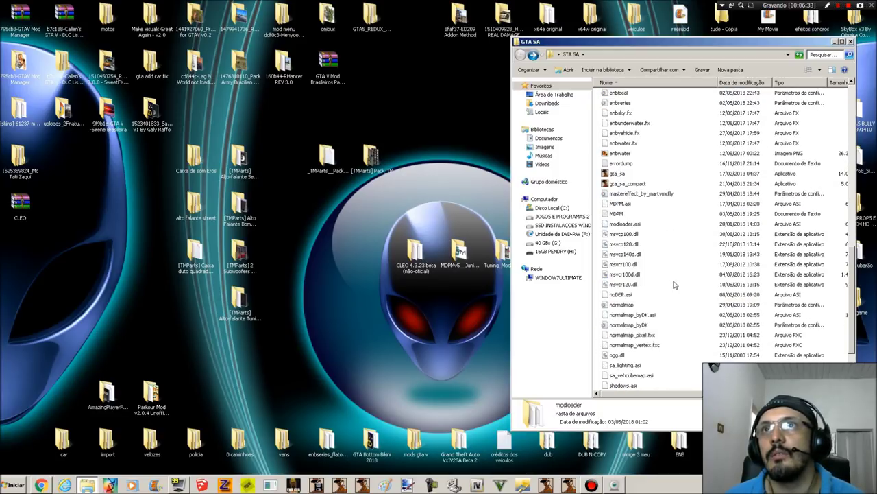
pyautogui.scroll(-5, 675, 284)
pyautogui.scroll(5, 675, 285)
pyautogui.scroll(12, 675, 285)
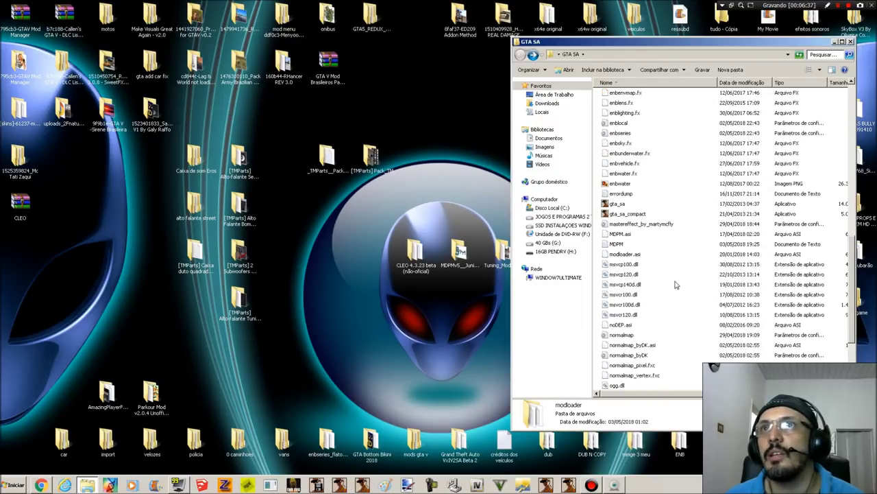
pyautogui.scroll(3, 675, 284)
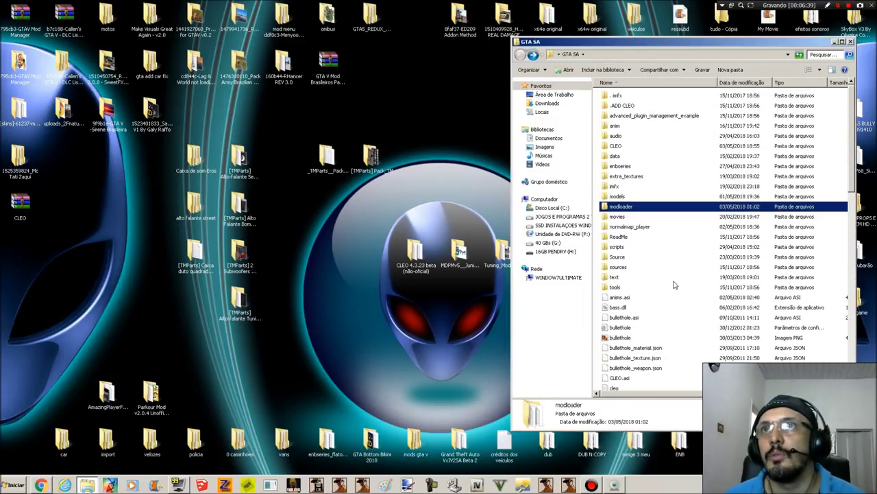
# - Look through the scripts, configuration files and subfolders in GTA SA's CLEO folder, and return to the main folder
pyautogui.doubleClick(638, 146)
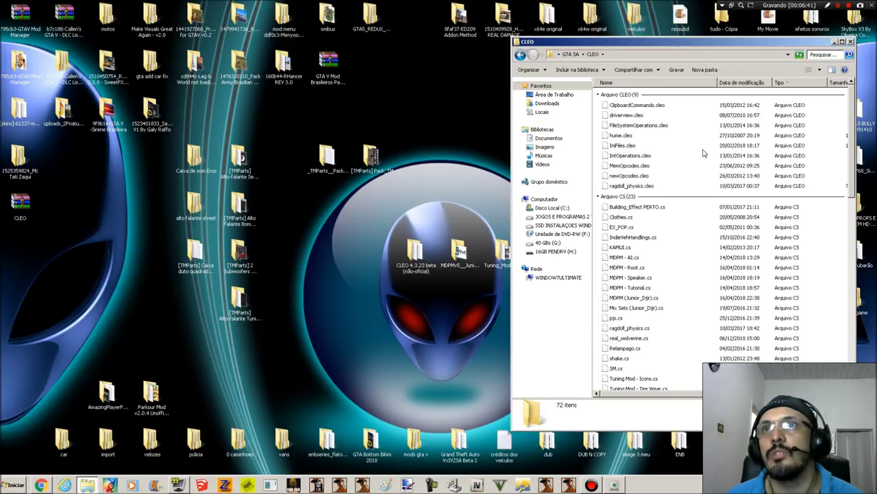
pyautogui.scroll(-5, 696, 154)
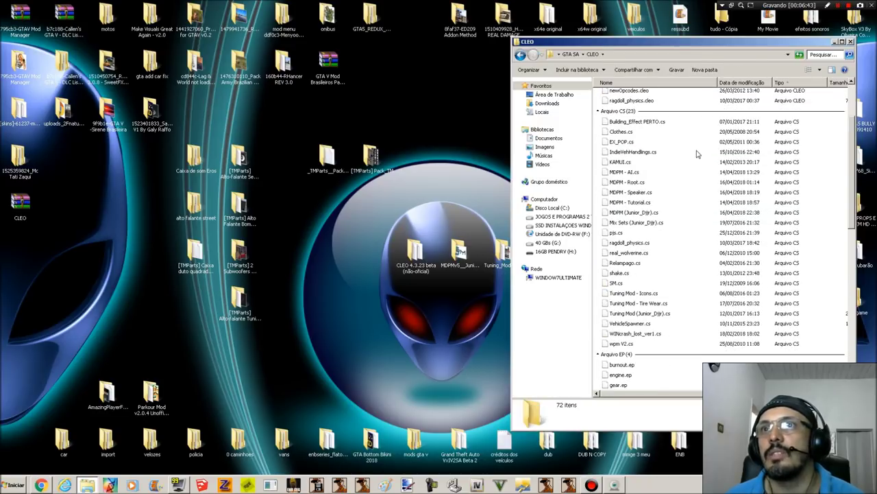
pyautogui.scroll(-11, 698, 154)
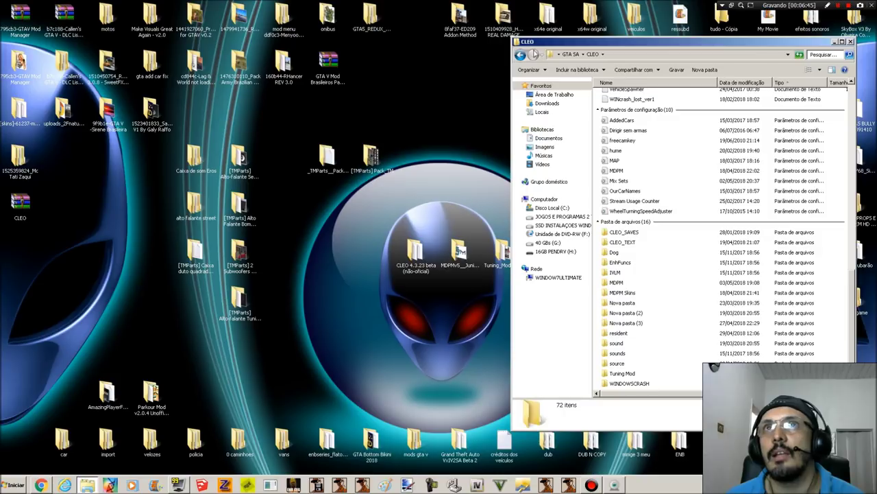
pyautogui.click(521, 55)
# - Highlight the installed mod folders inside modloader, and go back to the GTA SA folder
pyautogui.doubleClick(638, 208)
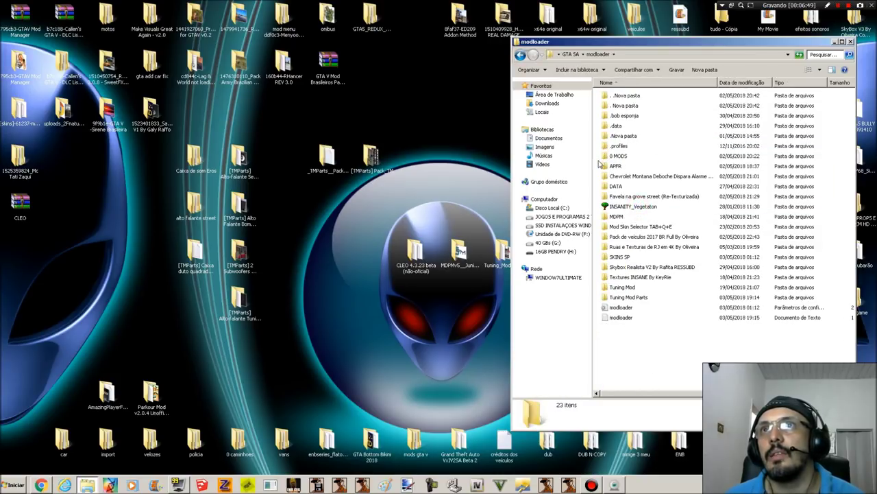
pyautogui.moveTo(598, 167); pyautogui.dragTo(662, 303)
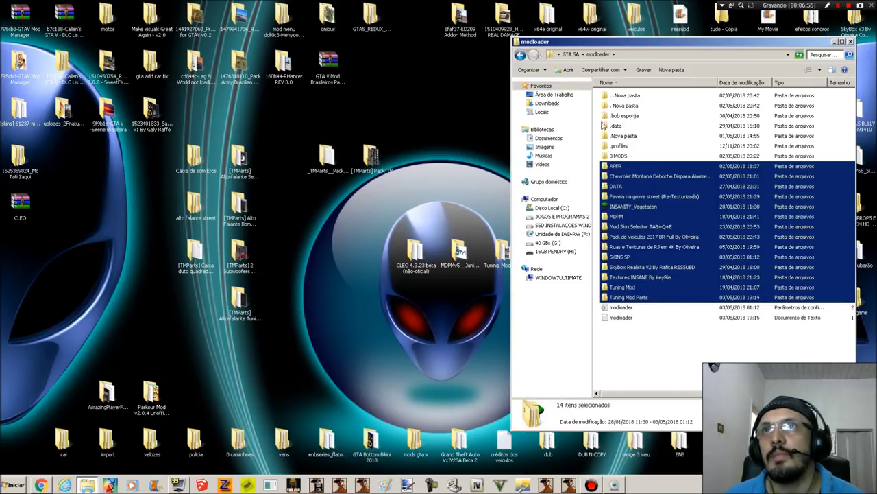
pyautogui.moveTo(601, 95); pyautogui.dragTo(606, 135)
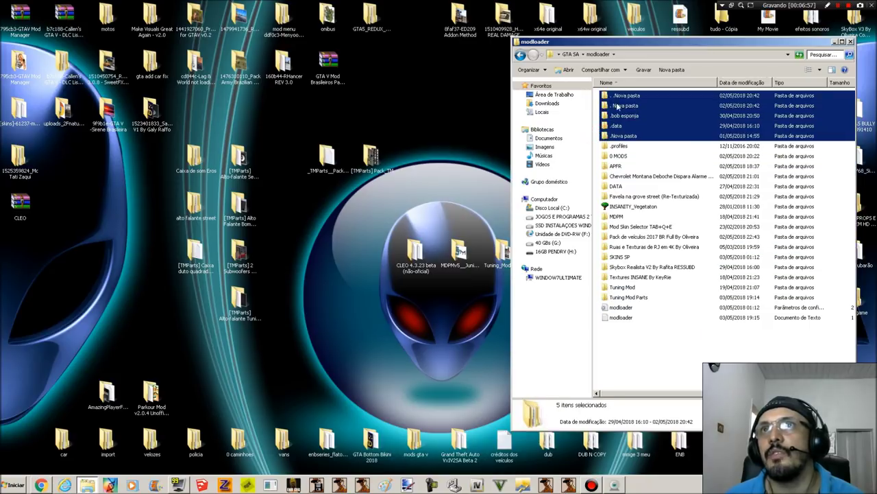
pyautogui.click(653, 381)
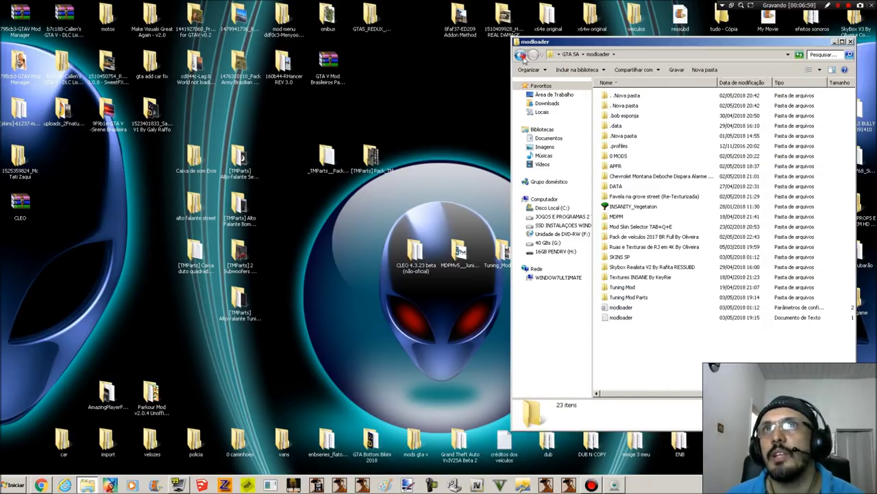
pyautogui.click(521, 56)
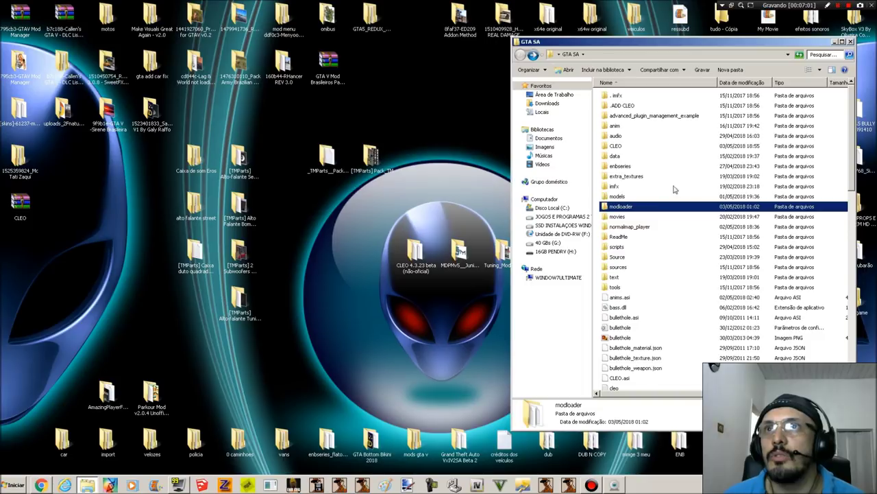
pyautogui.click(643, 209)
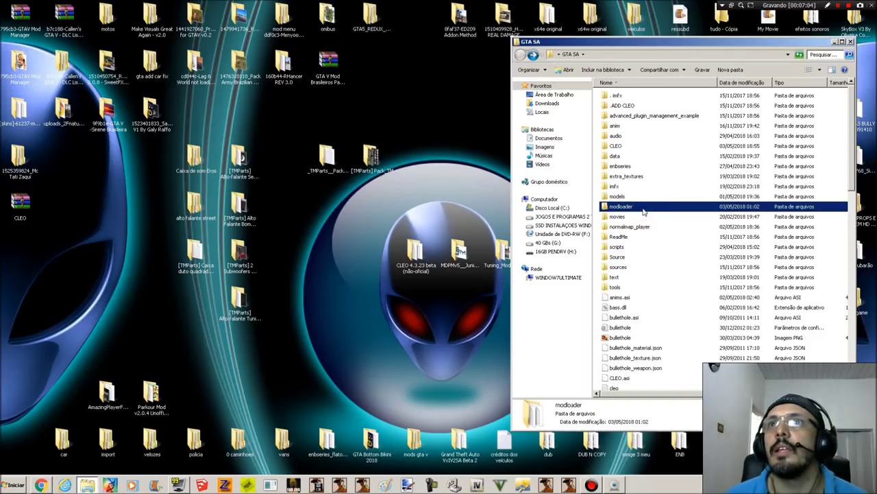
pyautogui.click(615, 225)
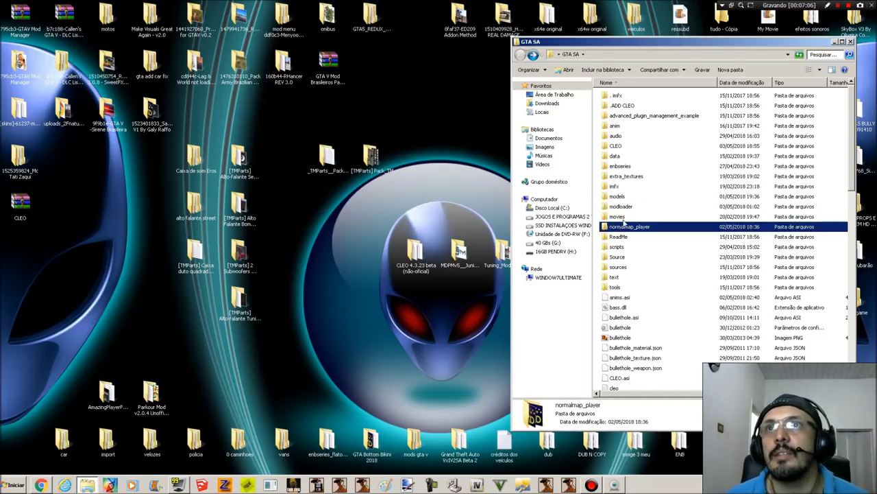
pyautogui.click(630, 216)
pyautogui.scroll(-4, 672, 318)
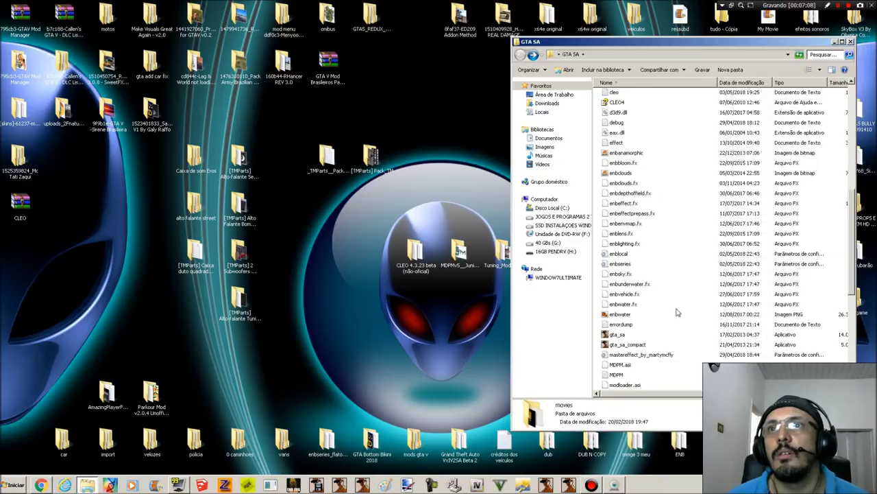
pyautogui.scroll(4, 677, 315)
# - Shift the three mod folders slightly left on the desktop and open CLEO 4.3.23 beta (não-oficial) beside the GTA SA window
pyautogui.moveTo(396, 270); pyautogui.dragTo(459, 252)
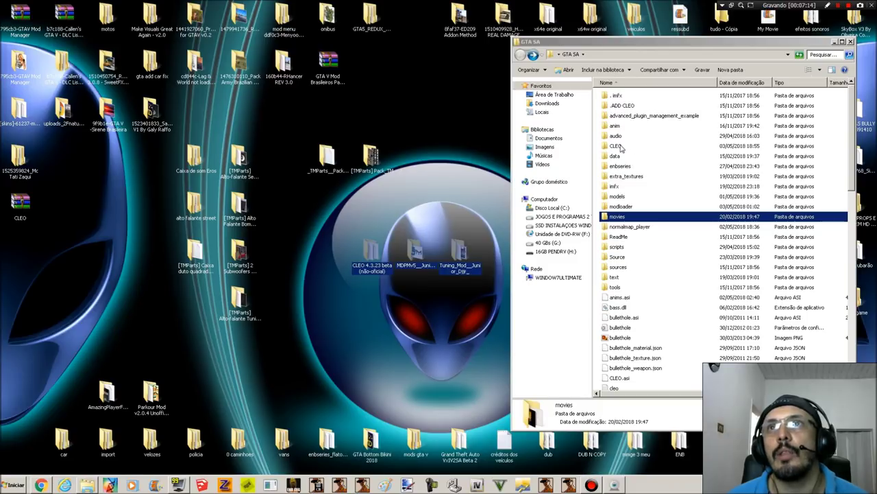
pyautogui.doubleClick(368, 269)
pyautogui.moveTo(694, 52); pyautogui.dragTo(303, 47)
# - Copy the cleo folder, bass.dll and CLEO.asi from CLEO 4.3.23 beta into the main GTA SA folder
pyautogui.moveTo(258, 99); pyautogui.dragTo(254, 124)
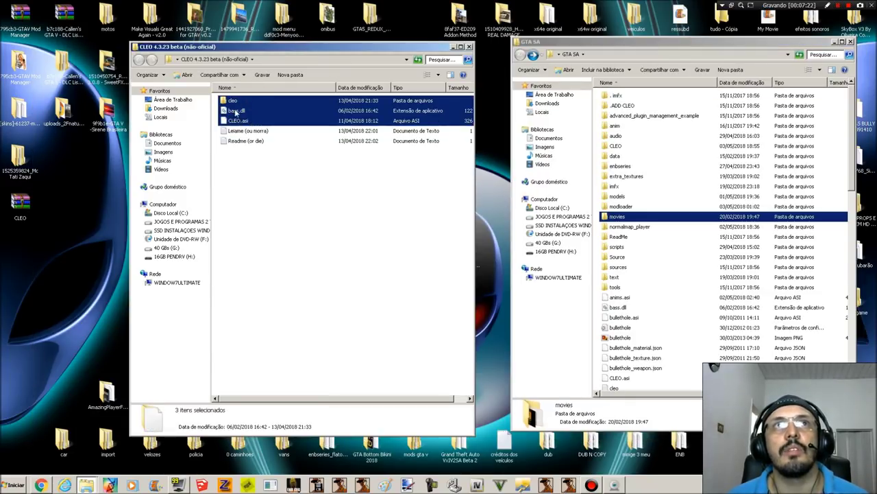
pyautogui.rightClick(269, 109)
pyautogui.click(297, 253)
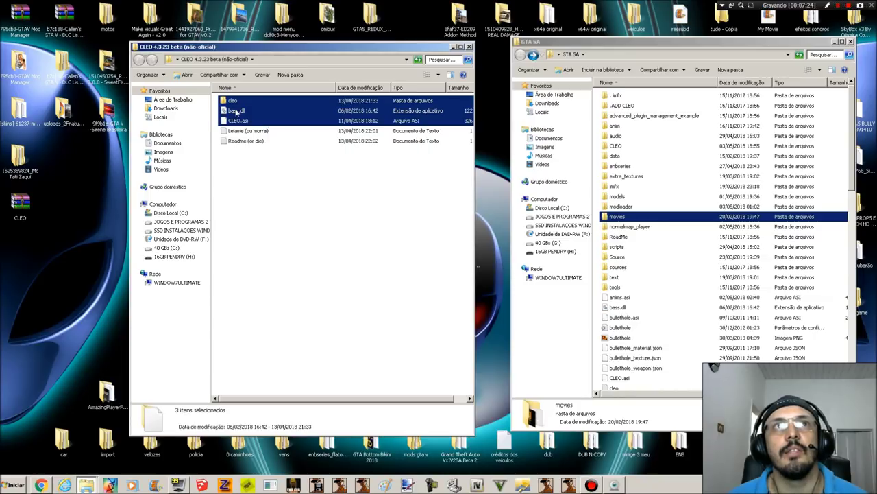
pyautogui.moveTo(853, 175); pyautogui.dragTo(848, 369)
pyautogui.moveTo(643, 363); pyautogui.dragTo(645, 375)
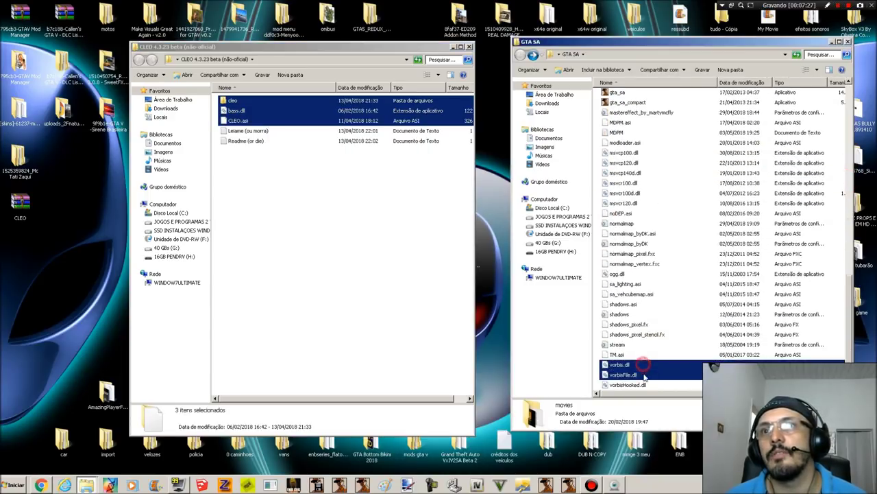
pyautogui.rightClick(674, 167)
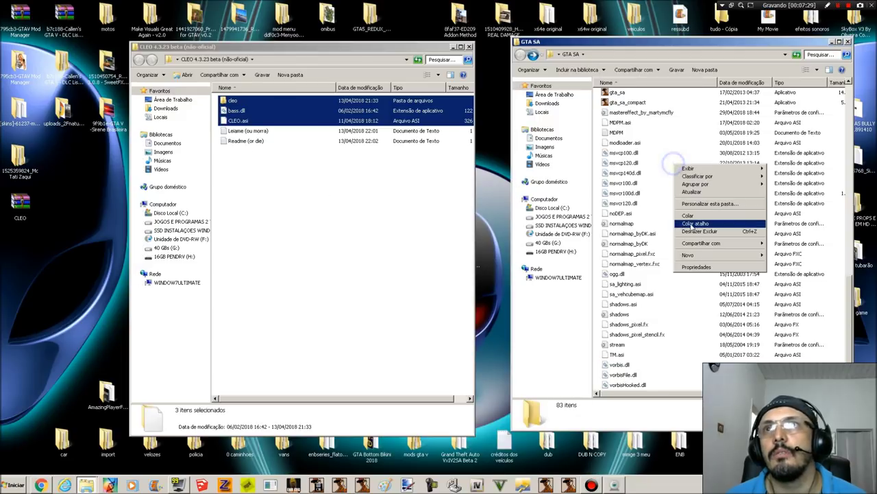
pyautogui.click(693, 217)
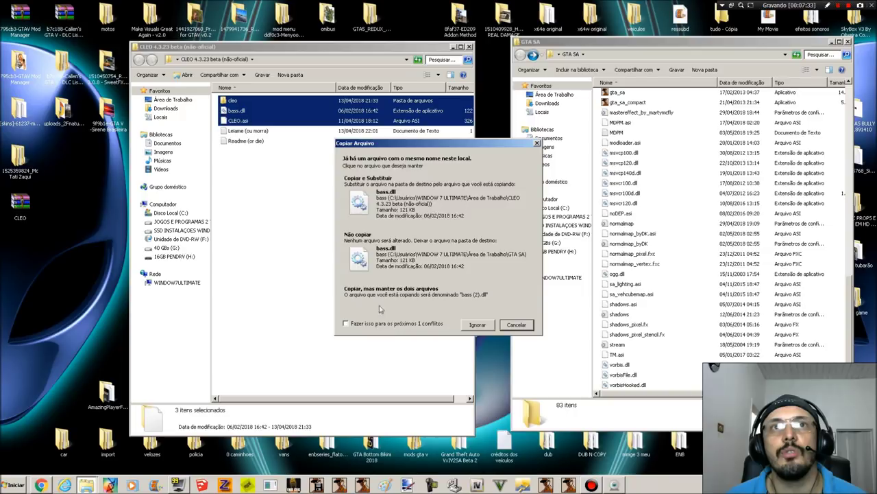
# - Replace the existing bass.dll, CLEO.asi and all remaining conflicting CLEO files, and close the CLEO 4.3.23 beta folder
pyautogui.click(421, 186)
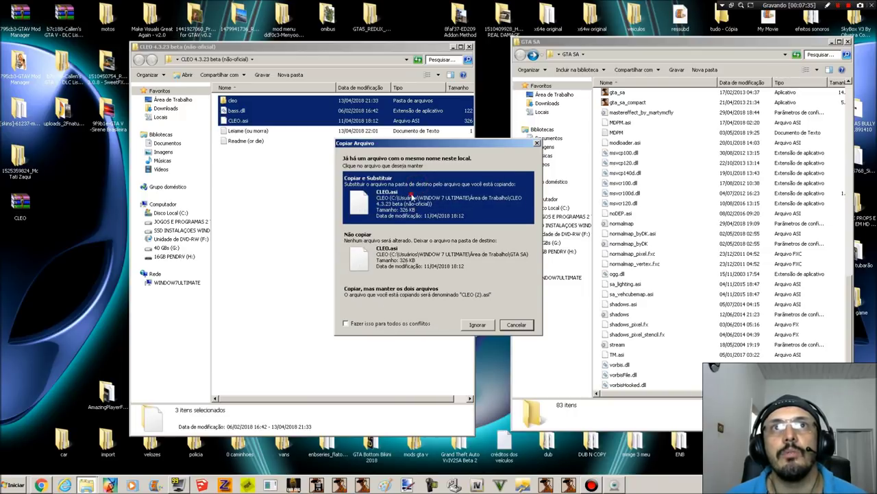
pyautogui.click(413, 198)
pyautogui.click(429, 325)
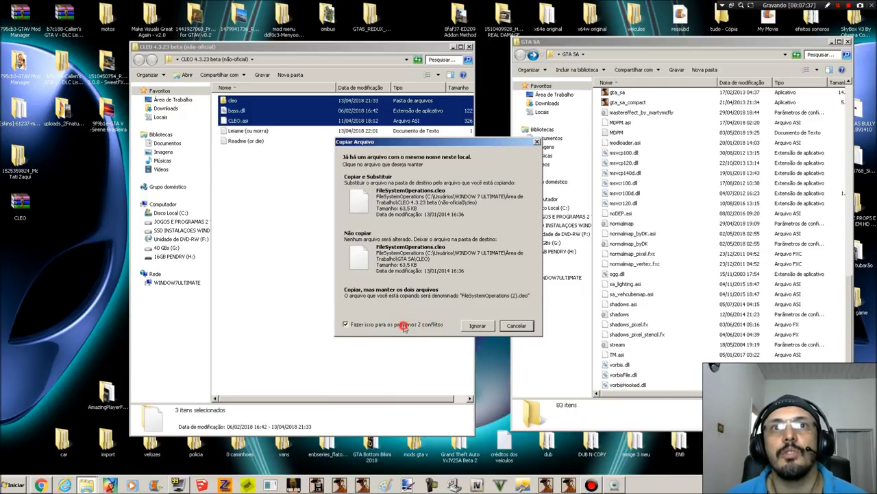
pyautogui.click(400, 197)
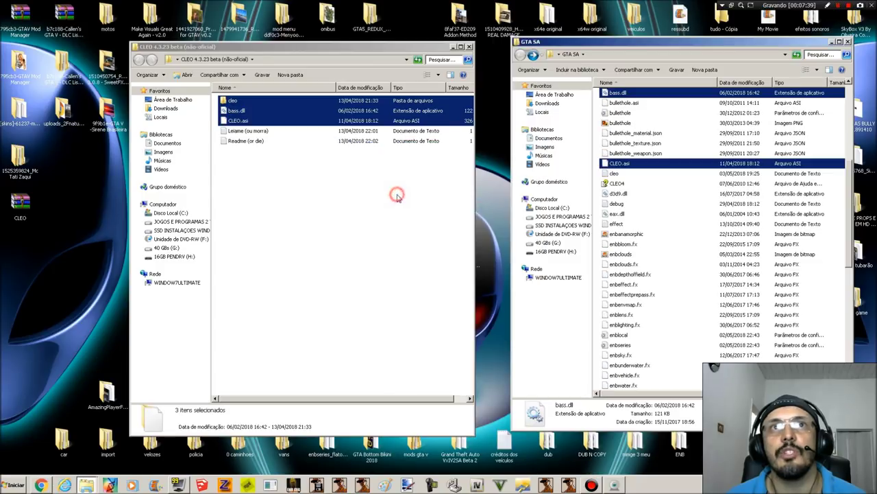
pyautogui.click(471, 47)
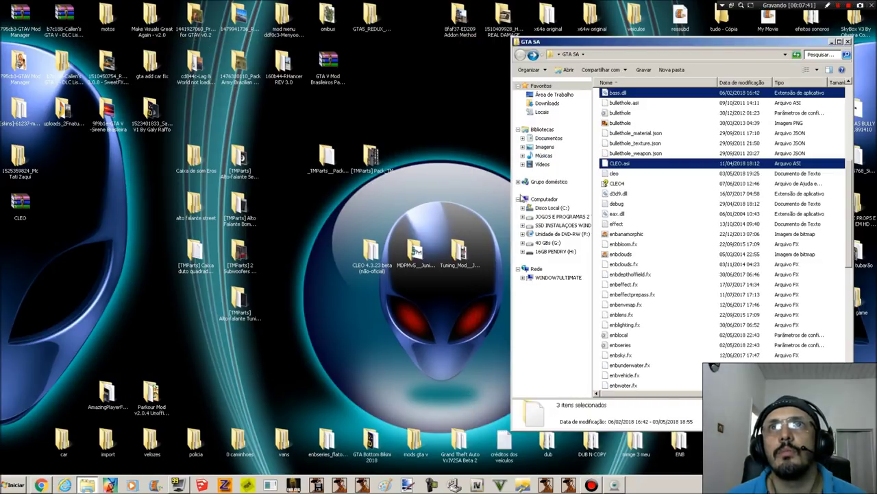
# - Set the CLEO folder aside on the desktop, move the MDPMv5 folder into its place and open it beside the GTA SA window
pyautogui.scroll(6, 687, 246)
pyautogui.scroll(1, 686, 244)
pyautogui.scroll(-2, 687, 244)
pyautogui.moveTo(366, 257); pyautogui.dragTo(338, 345)
pyautogui.moveTo(413, 253); pyautogui.dragTo(382, 257)
pyautogui.doubleClick(370, 253)
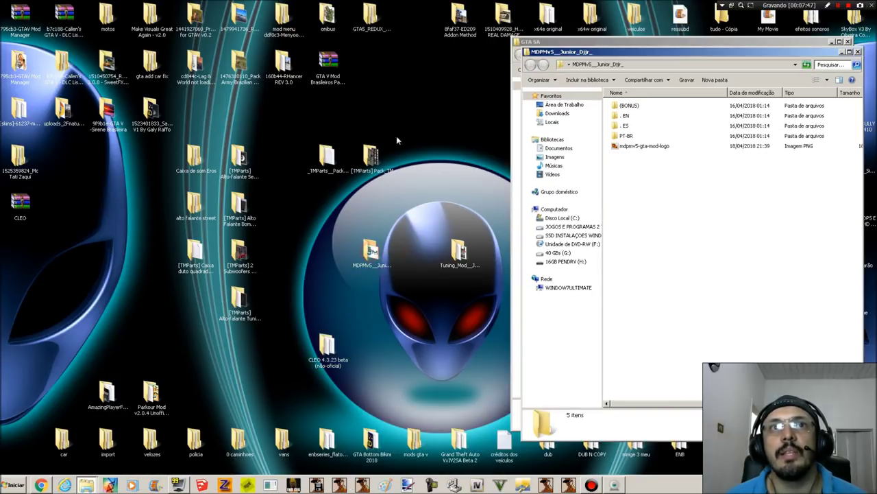
pyautogui.moveTo(636, 55); pyautogui.dragTo(271, 48)
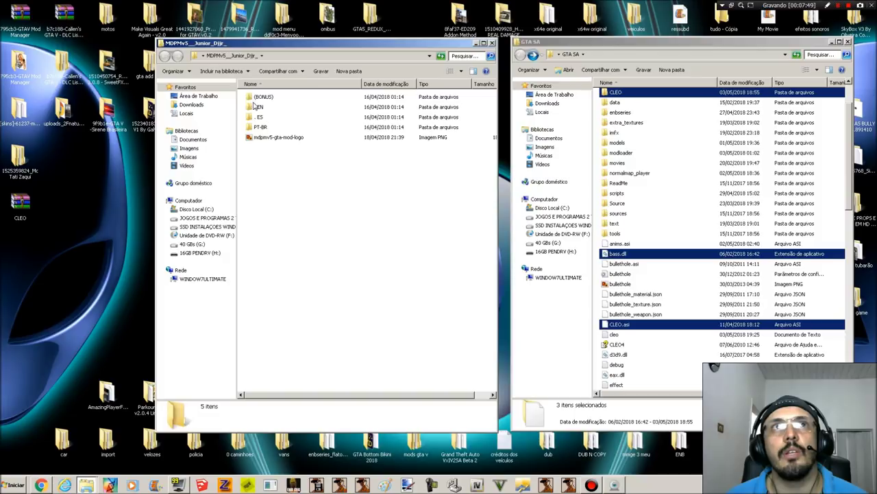
# - Look through MDPMv5's language folders and the PT-BR contents, including modloader, comandos and MDPM.asi, and close the folder
pyautogui.click(265, 105)
pyautogui.click(267, 117)
pyautogui.click(263, 126)
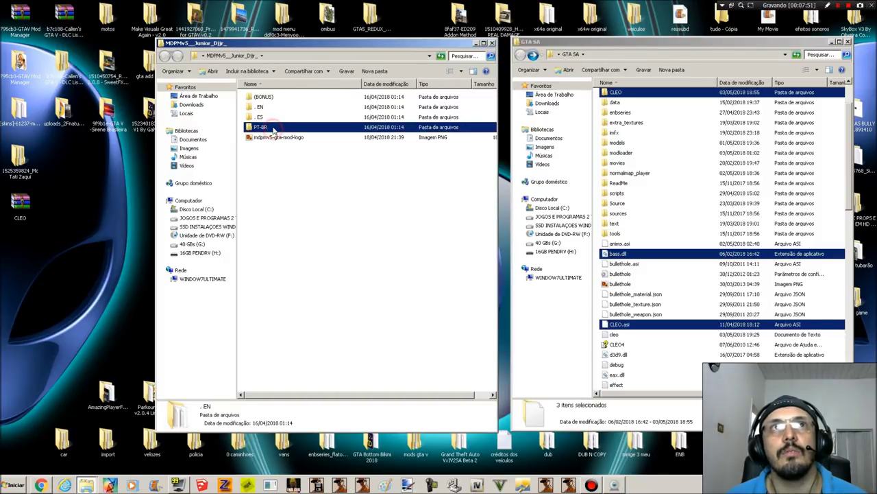
pyautogui.doubleClick(268, 127)
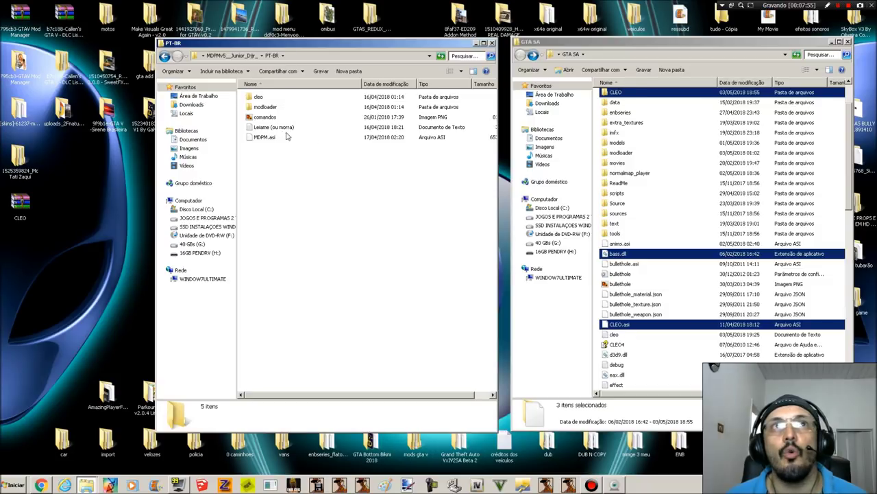
pyautogui.click(275, 108)
pyautogui.click(275, 117)
pyautogui.click(275, 137)
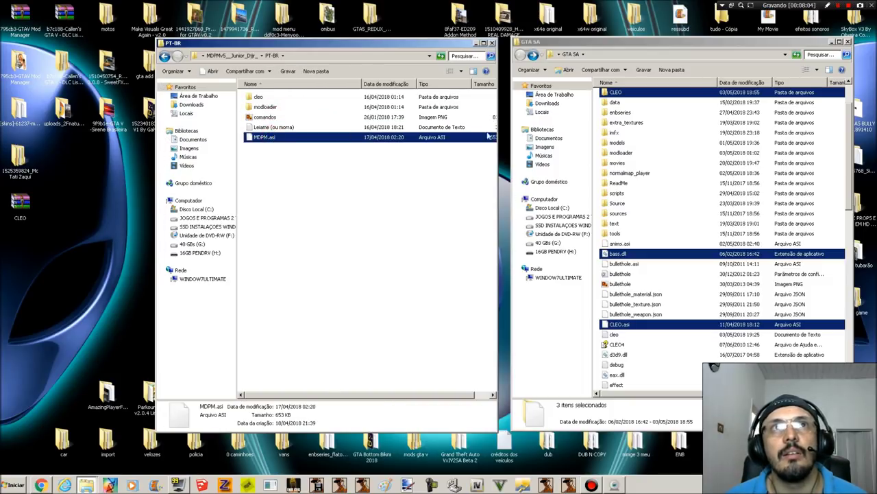
pyautogui.click(682, 172)
pyautogui.moveTo(284, 43); pyautogui.dragTo(182, 45)
pyautogui.click(394, 45)
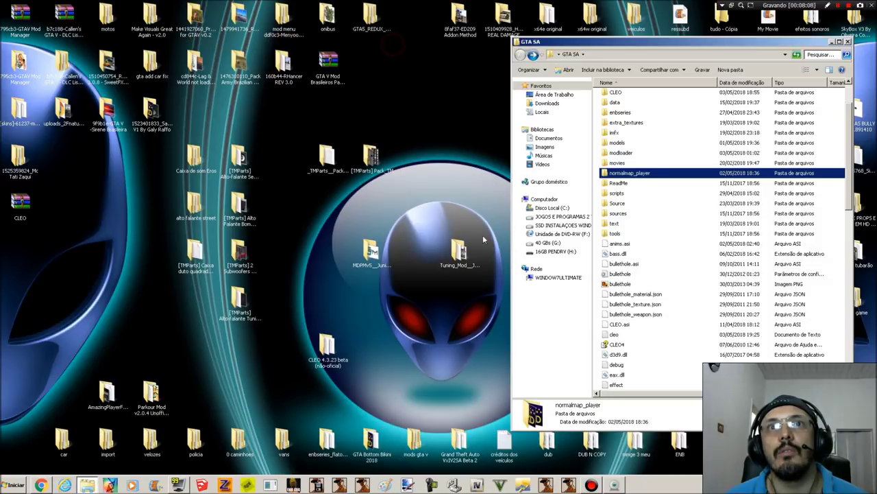
# - Try placing the whole MDPMv5 folder inside GTA SA's modloader folder, and move it back to its place on the desktop
pyautogui.doubleClick(656, 154)
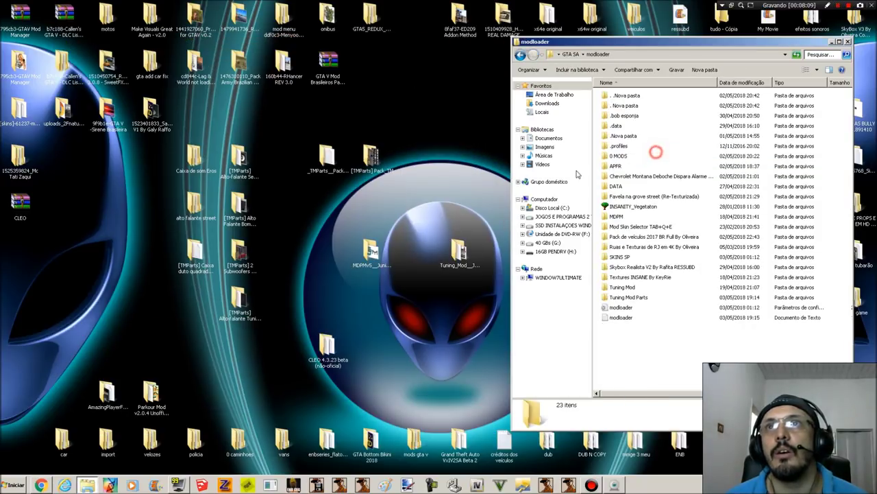
pyautogui.click(453, 252)
pyautogui.click(367, 253)
pyautogui.moveTo(368, 255); pyautogui.dragTo(602, 357)
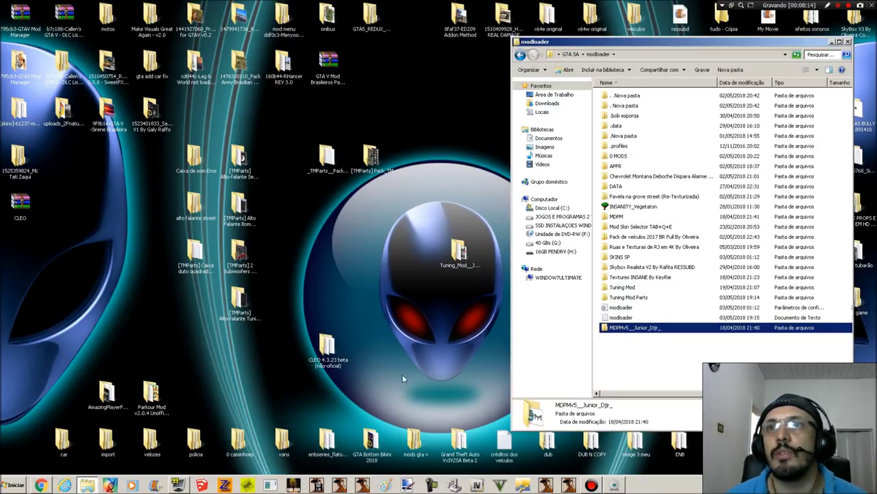
pyautogui.moveTo(662, 328); pyautogui.dragTo(381, 237)
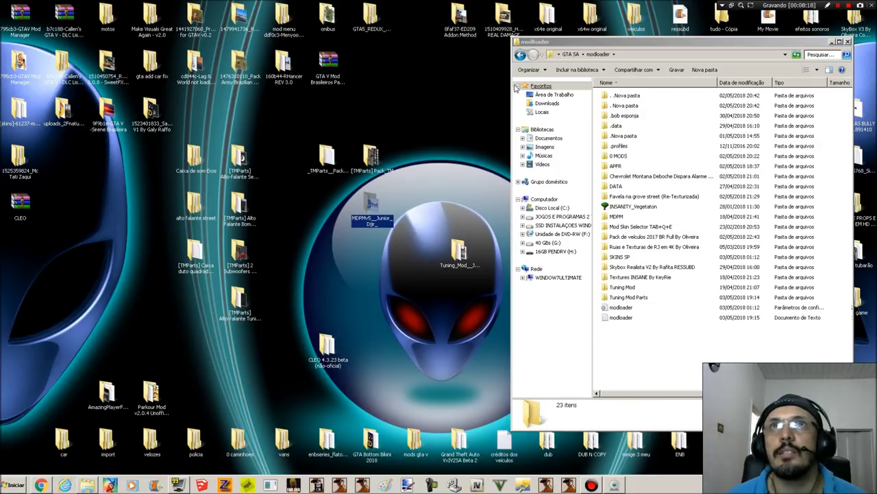
pyautogui.click(521, 55)
pyautogui.moveTo(372, 203); pyautogui.dragTo(383, 257)
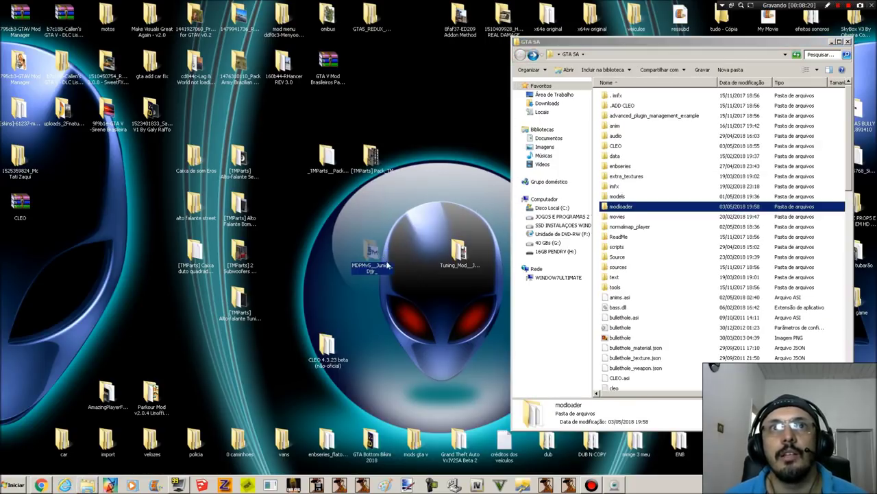
# - Copy MDPM.asi from MDPMv5's PT-BR folder into the main GTA SA folder, replacing the existing file
pyautogui.doubleClick(375, 257)
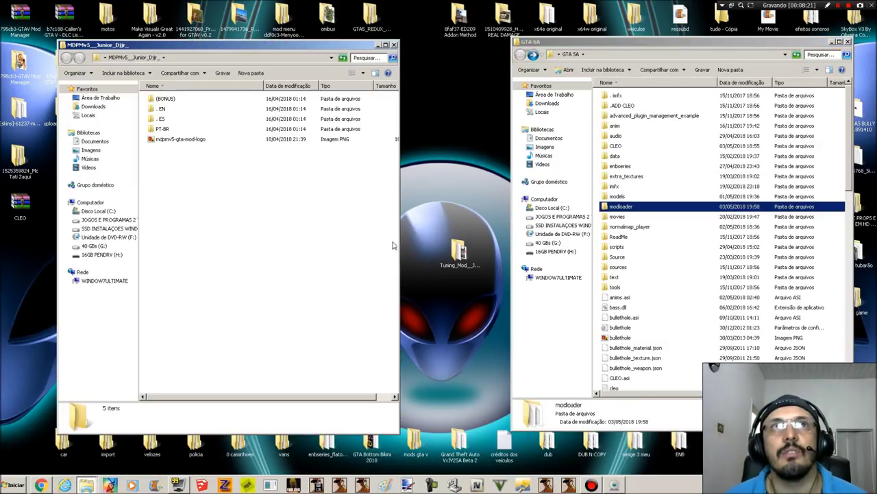
pyautogui.doubleClick(163, 129)
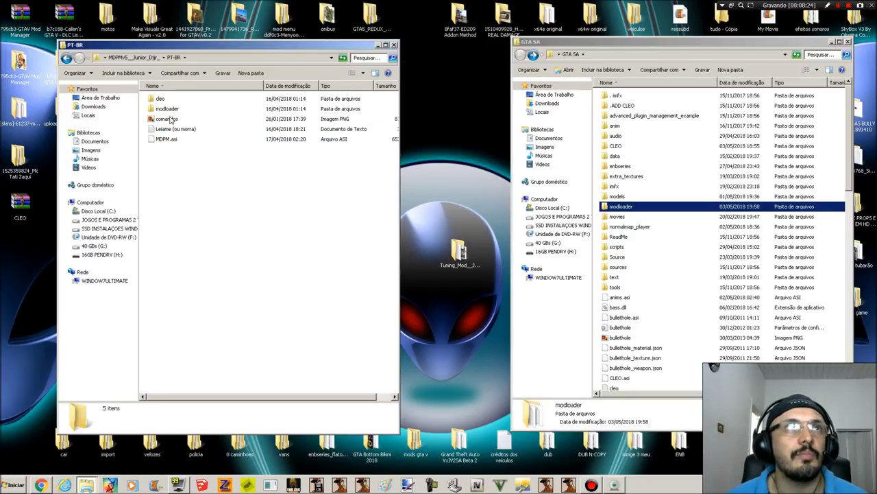
pyautogui.click(171, 138)
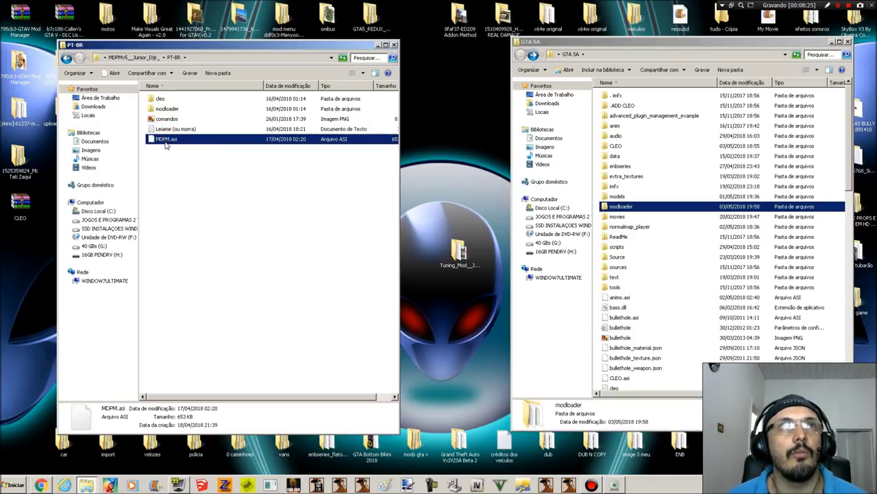
pyautogui.rightClick(168, 137)
pyautogui.click(191, 307)
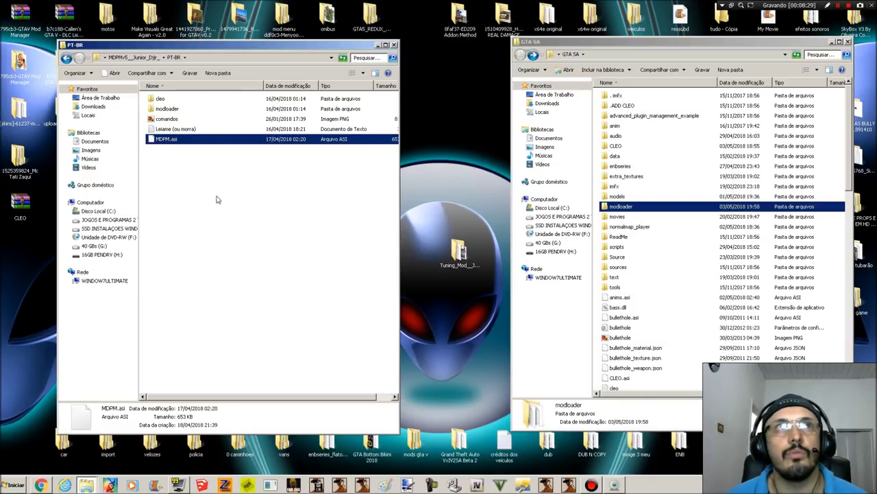
pyautogui.click(652, 327)
pyautogui.scroll(-2, 675, 315)
pyautogui.scroll(-8, 675, 314)
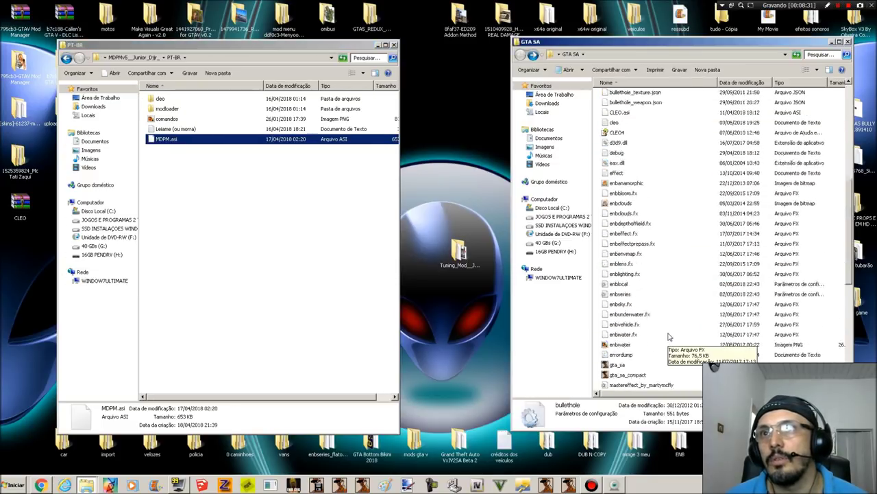
pyautogui.rightClick(675, 313)
pyautogui.click(686, 362)
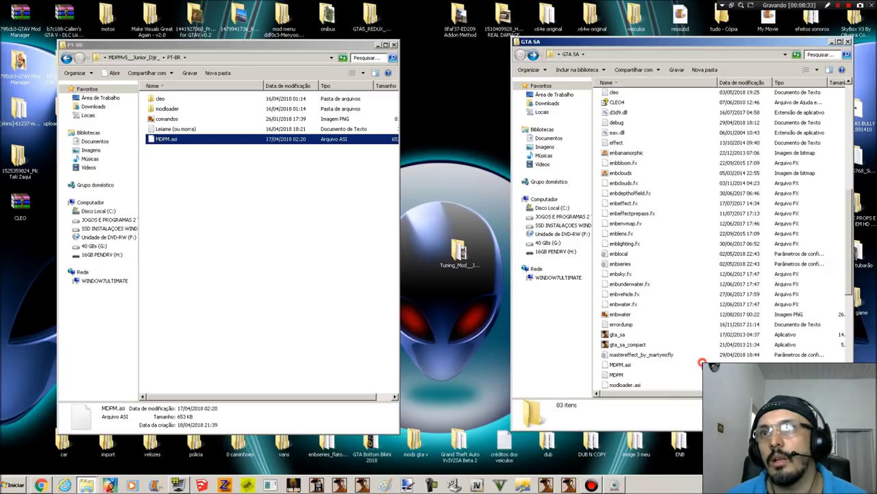
pyautogui.click(448, 205)
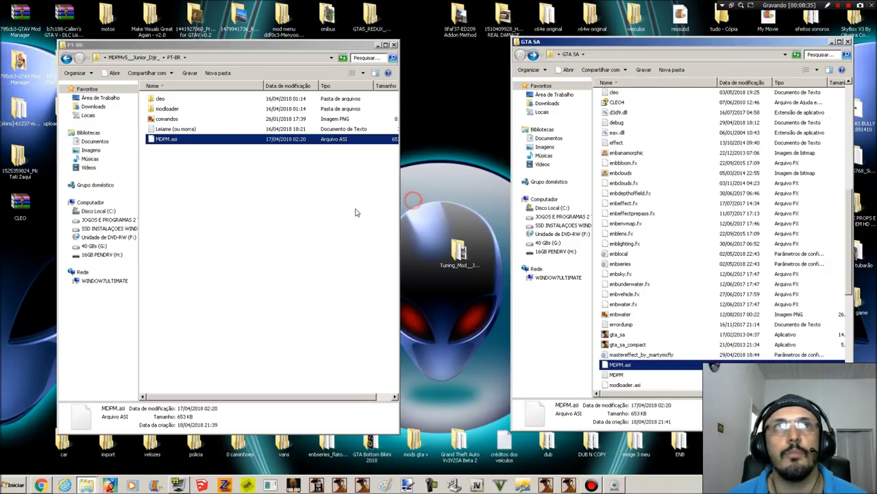
# - Copy all the contents of the PT-BR cleo folder into GTA SA's CLEO folder
pyautogui.doubleClick(163, 99)
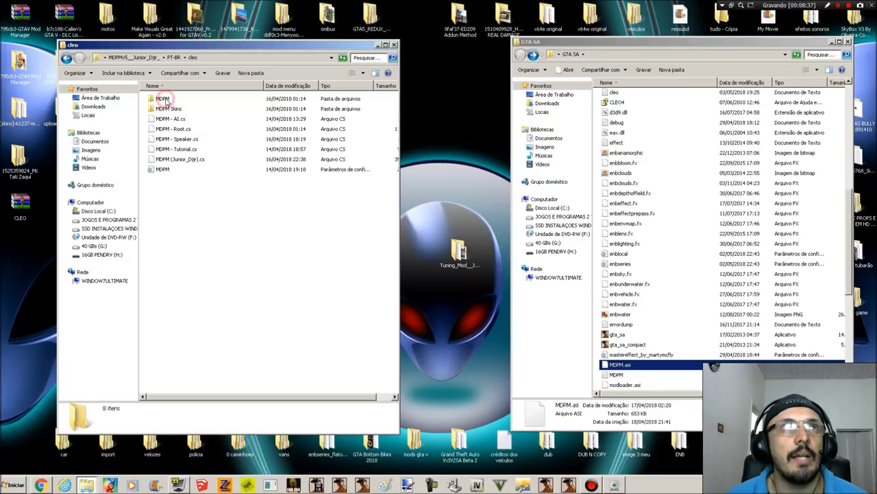
pyautogui.moveTo(191, 102); pyautogui.dragTo(188, 169)
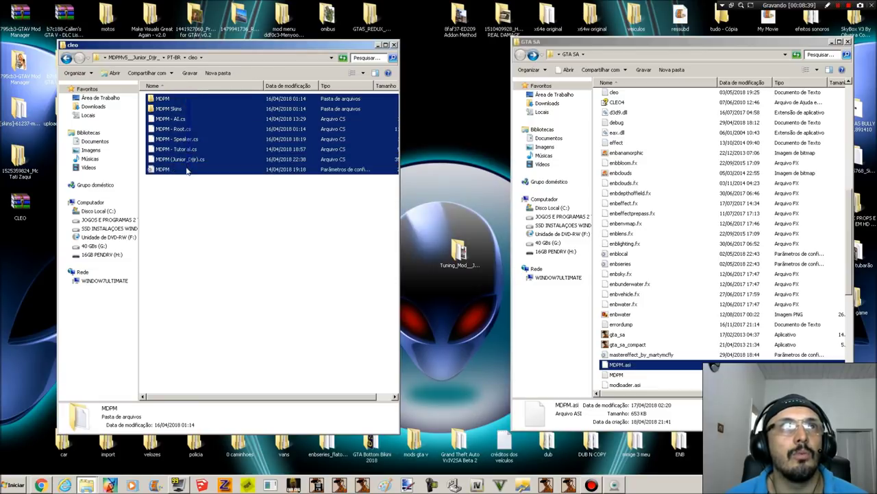
pyautogui.rightClick(193, 130)
pyautogui.click(211, 276)
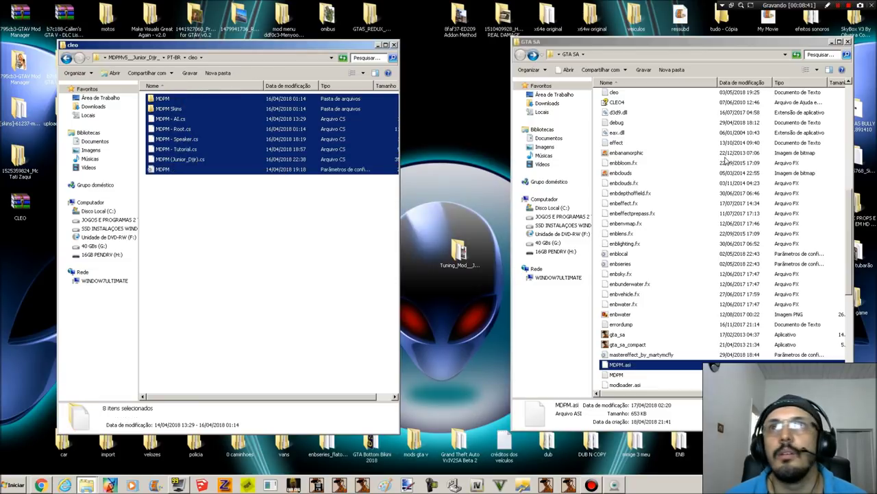
pyautogui.click(693, 189)
pyautogui.scroll(10, 693, 189)
pyautogui.doubleClick(627, 147)
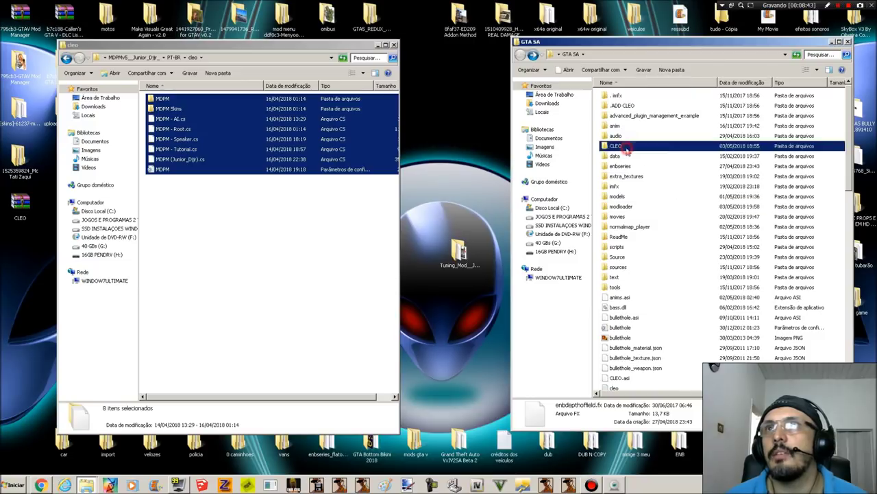
pyautogui.rightClick(676, 137)
pyautogui.click(695, 194)
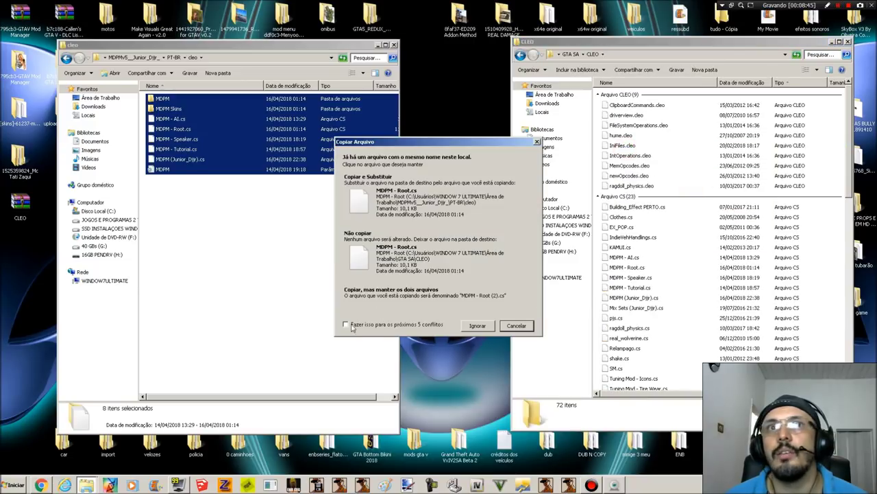
# - Keep the existing files for all copy conflicts, skip merging the MDPM folder, and deselect the source items
pyautogui.click(367, 326)
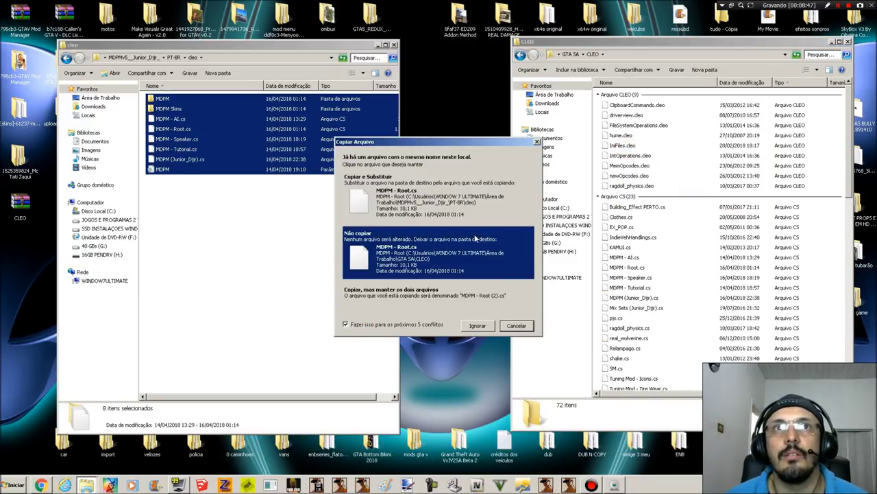
pyautogui.click(444, 268)
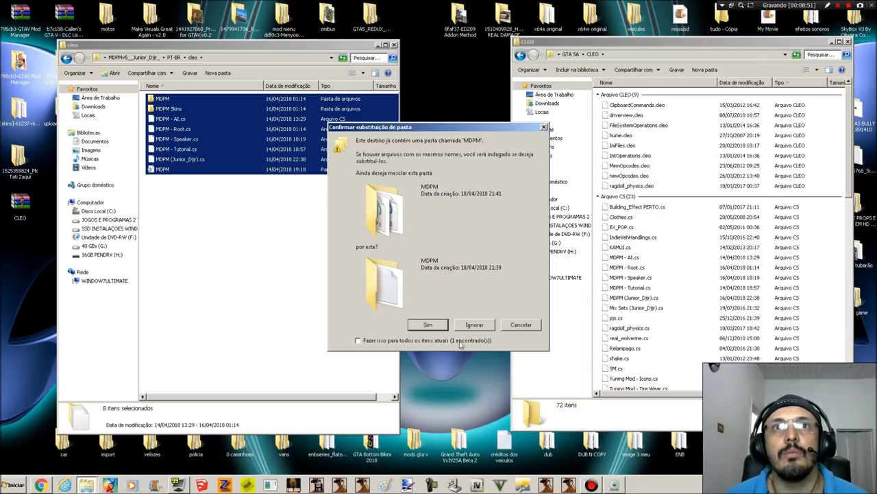
pyautogui.click(476, 325)
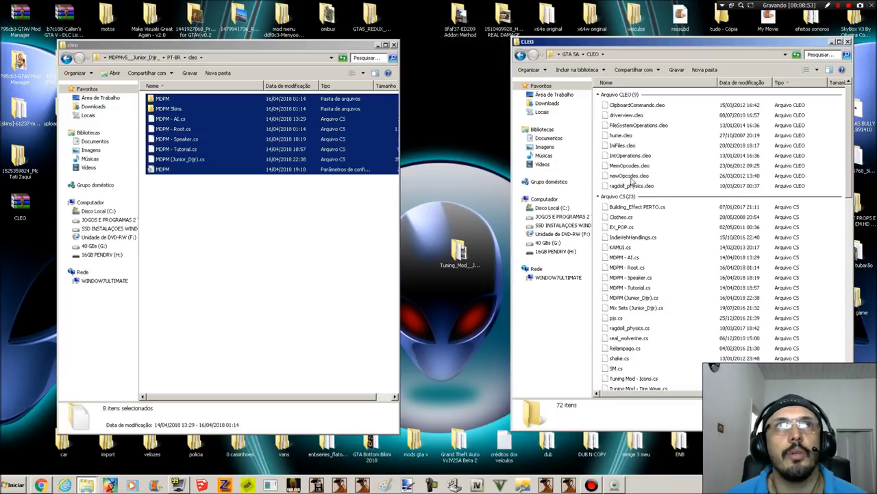
pyautogui.click(219, 209)
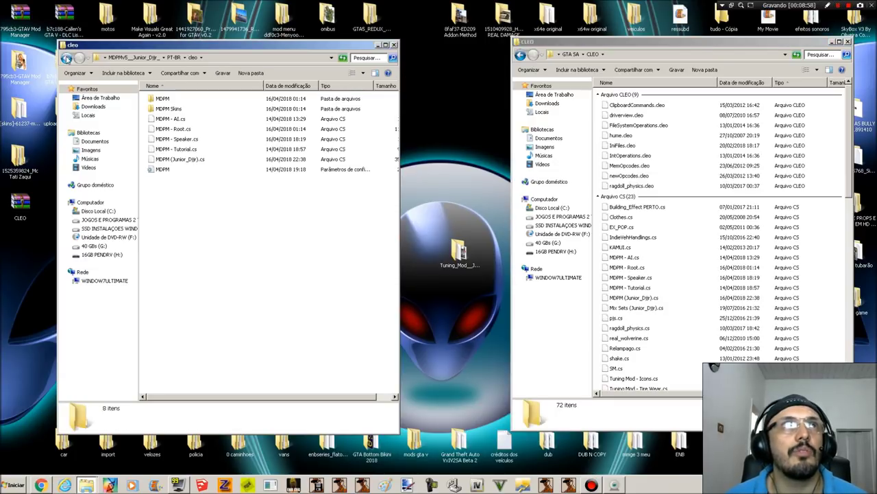
# - Open the modloader folder inside MDPMv5's PT-BR folder and select its MDPM folder
pyautogui.click(66, 57)
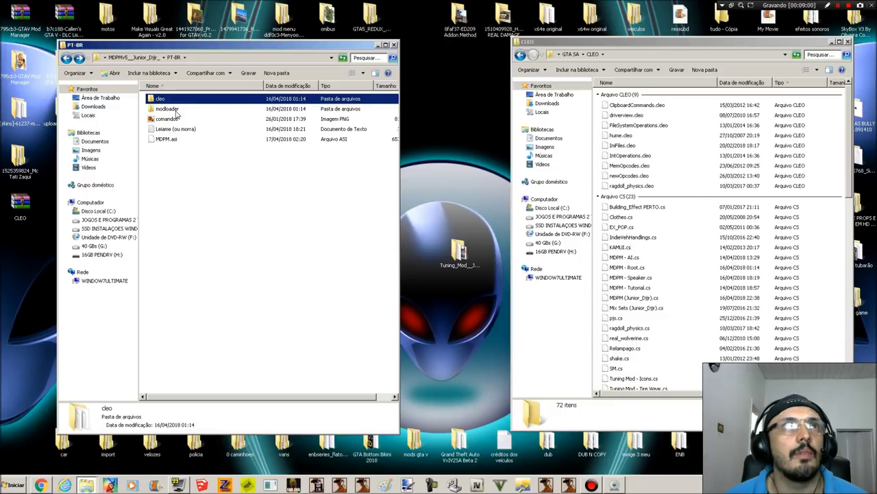
pyautogui.click(171, 110)
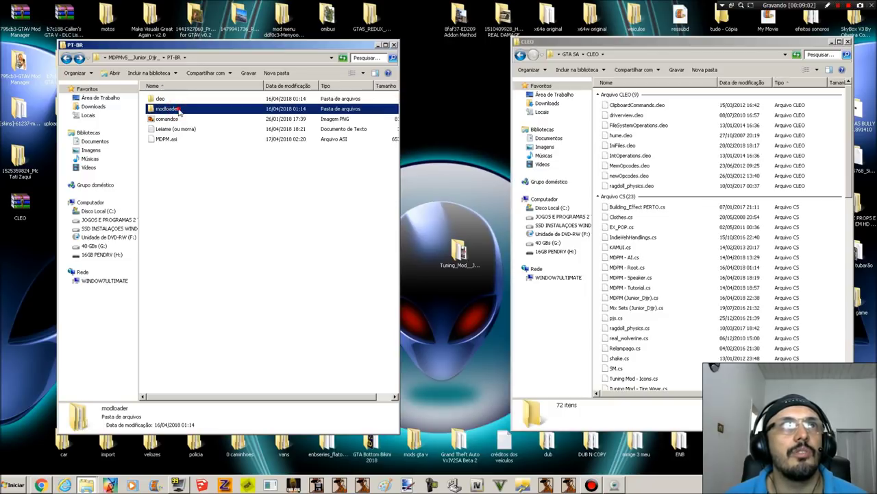
pyautogui.doubleClick(178, 110)
pyautogui.click(162, 99)
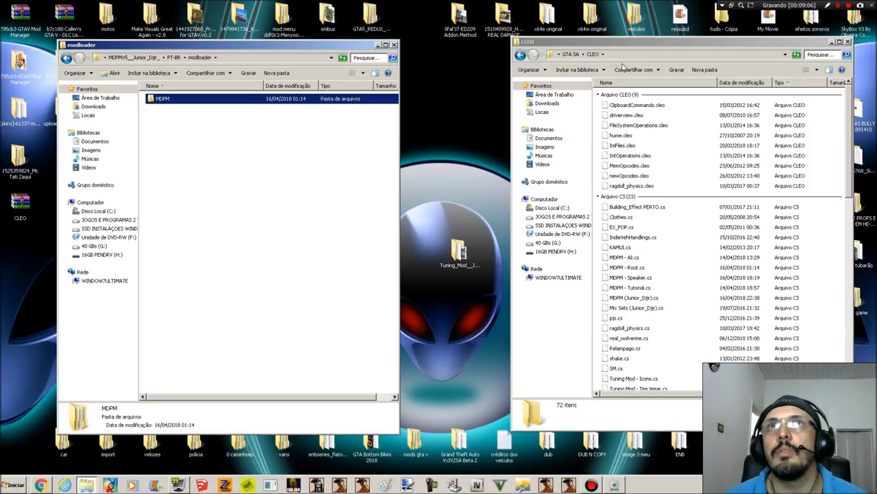
# - Open GTA SA's modloader folder and locate the MDPM folder in it
pyautogui.click(524, 46)
pyautogui.click(521, 54)
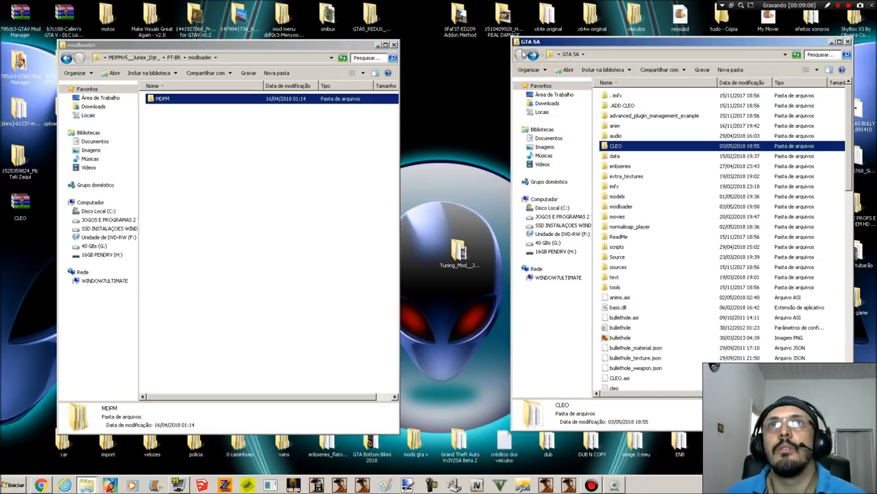
pyautogui.rightClick(339, 245)
pyautogui.click(722, 247)
pyautogui.click(737, 216)
pyautogui.doubleClick(740, 206)
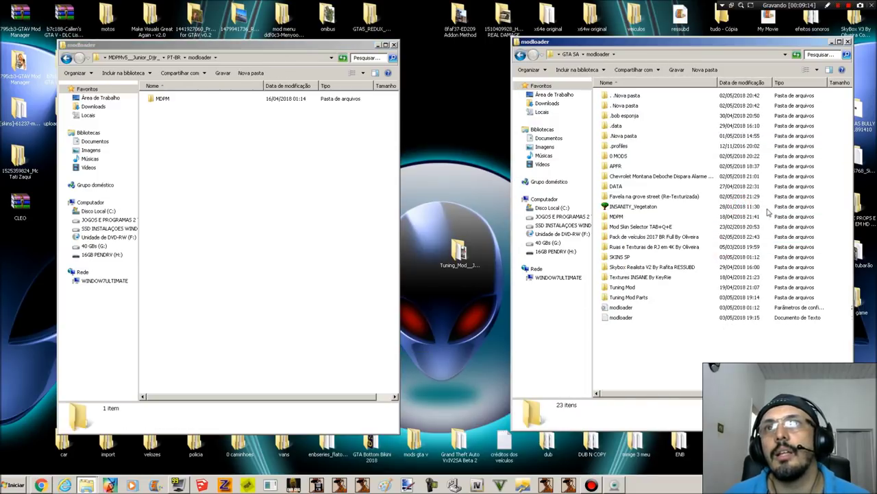
pyautogui.click(766, 257)
pyautogui.click(773, 218)
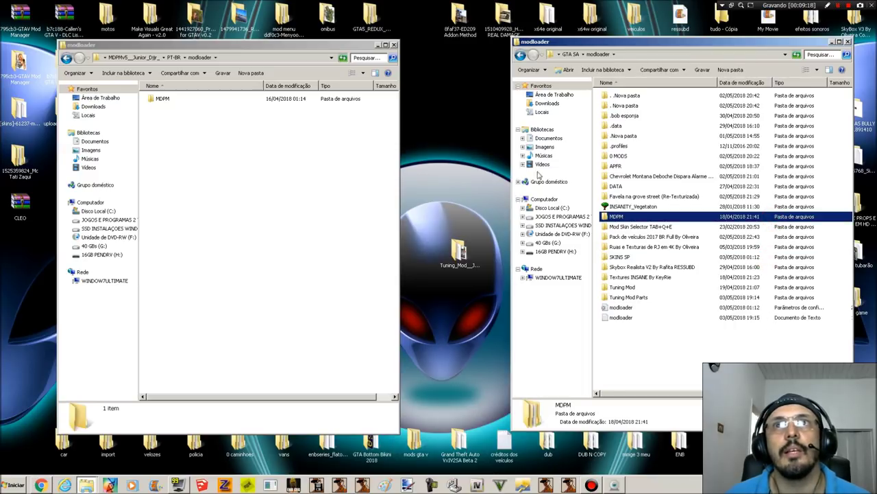
pyautogui.click(272, 119)
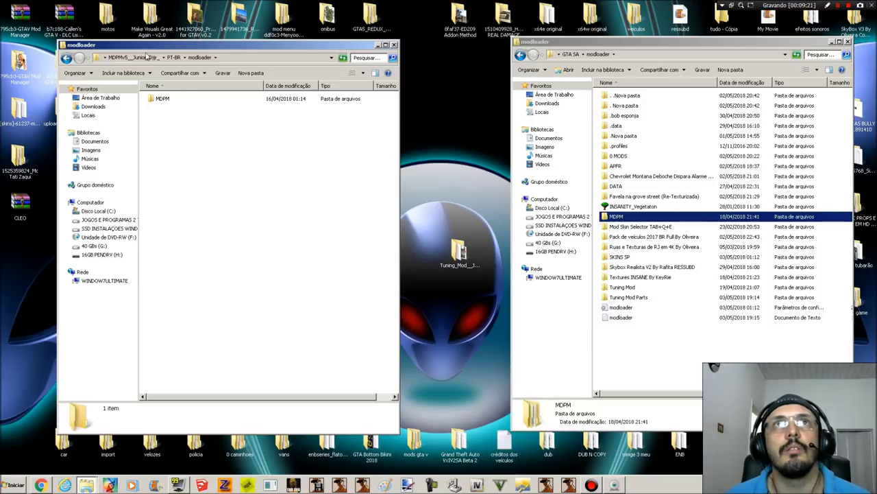
pyautogui.click(360, 23)
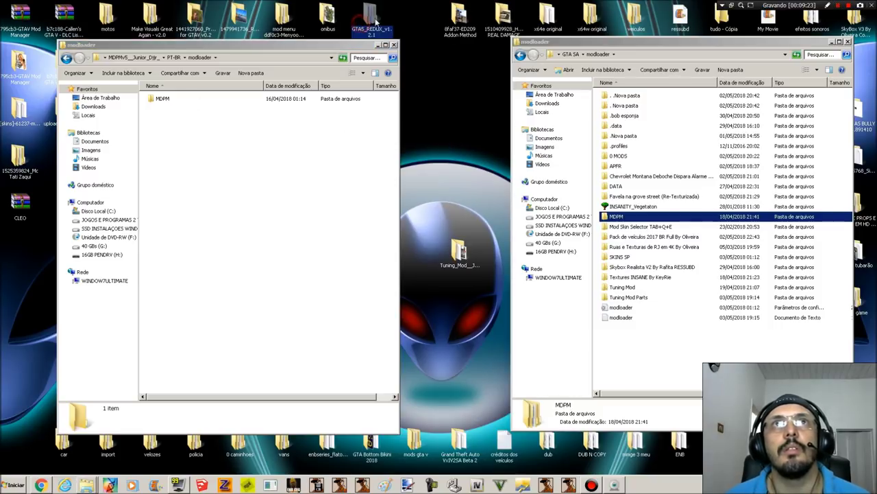
pyautogui.click(396, 36)
pyautogui.click(387, 21)
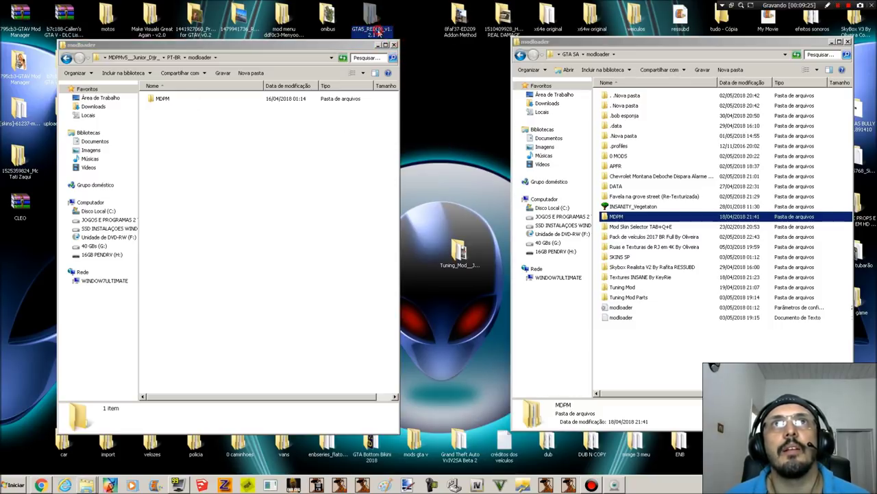
pyautogui.click(353, 34)
pyautogui.click(467, 129)
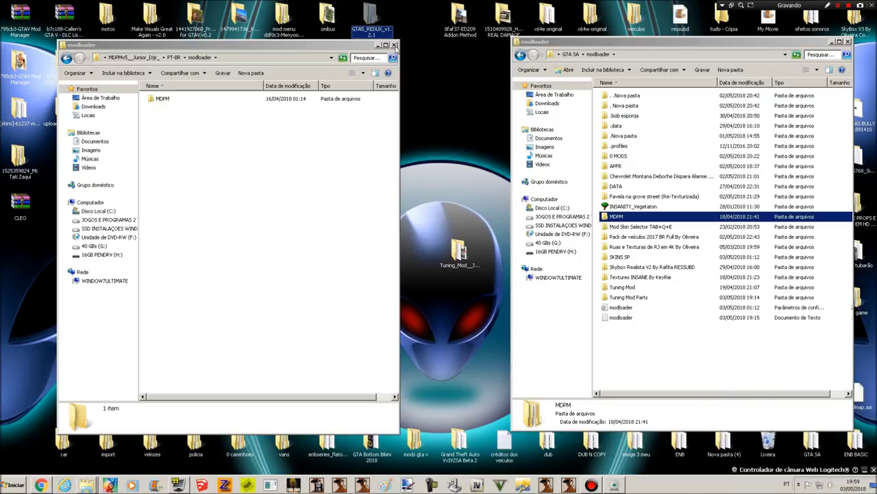
# - Close the MDPMv5 folder window and line up the MDPMv5 and Tuning_Mod folders beside the CLEO 4.3.23 beta folder on the desktop
pyautogui.click(395, 45)
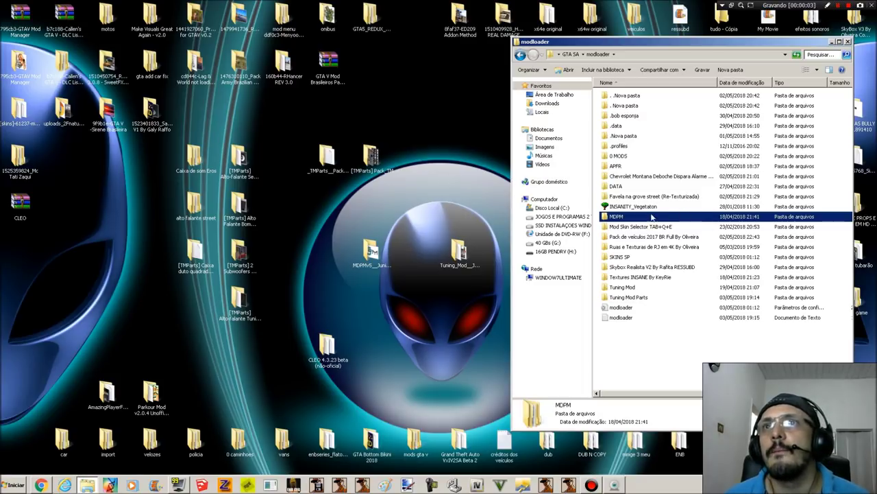
pyautogui.moveTo(373, 252); pyautogui.dragTo(374, 348)
pyautogui.moveTo(465, 255); pyautogui.dragTo(421, 354)
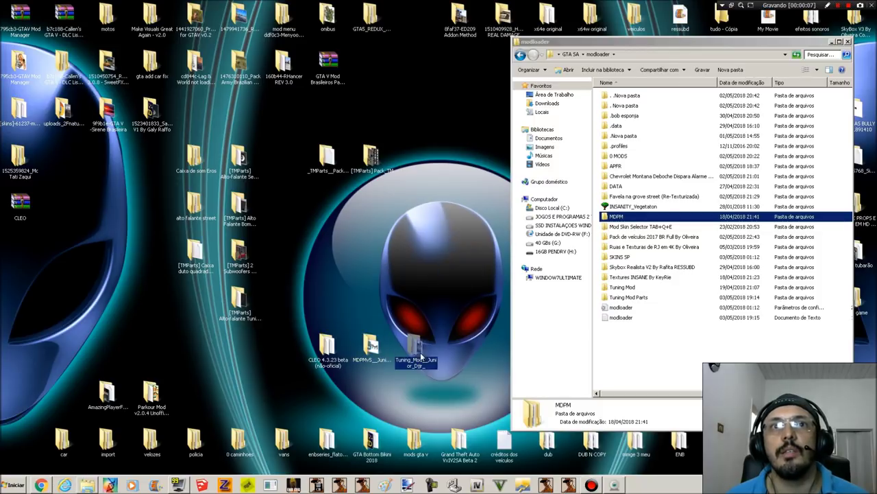
pyautogui.click(464, 356)
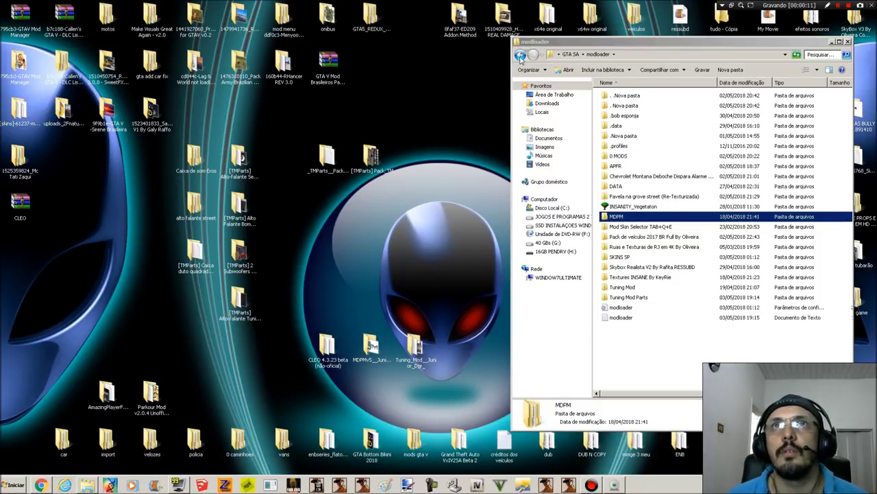
# - Open the Tuning_Mod folder and look through its (Bonus) folder down to the Rockstar Parts files in RockstarParts1
pyautogui.click(419, 349)
pyautogui.doubleClick(419, 350)
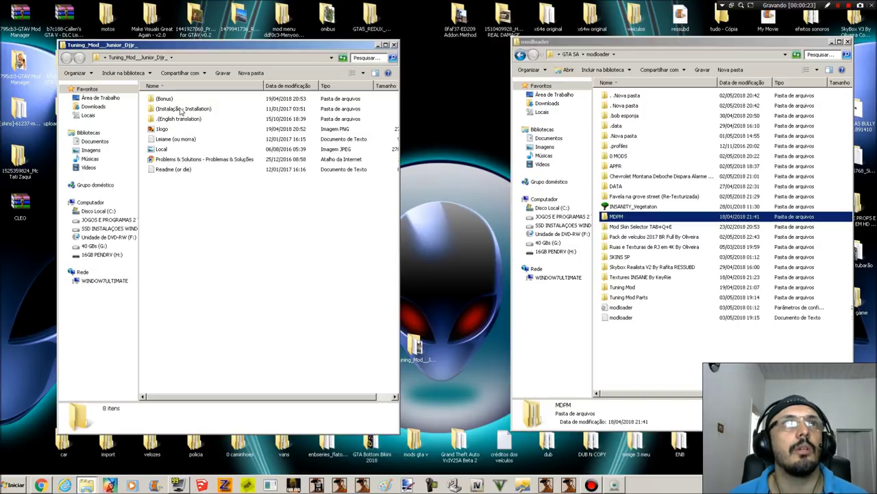
pyautogui.doubleClick(150, 101)
pyautogui.doubleClick(165, 101)
pyautogui.click(166, 100)
pyautogui.doubleClick(167, 101)
pyautogui.doubleClick(168, 100)
pyautogui.click(166, 100)
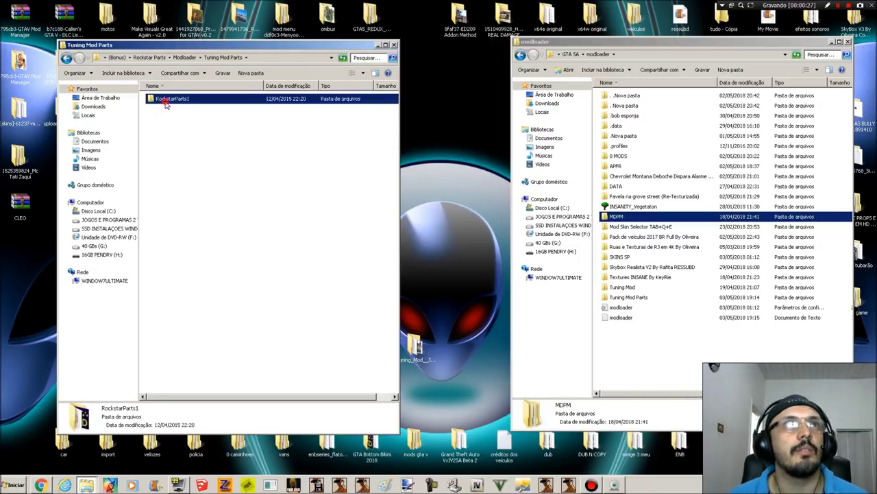
pyautogui.doubleClick(166, 102)
pyautogui.click(179, 171)
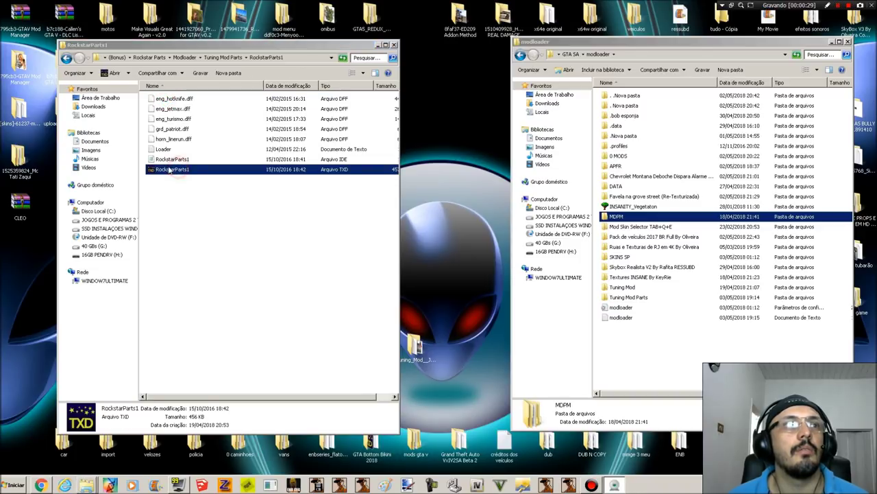
# - Open Tuning_Mod's (Instalação - Installation) folder and return the other window to the main GTA SA folder
pyautogui.click(66, 59)
pyautogui.click(67, 59)
pyautogui.click(67, 59)
pyautogui.click(66, 58)
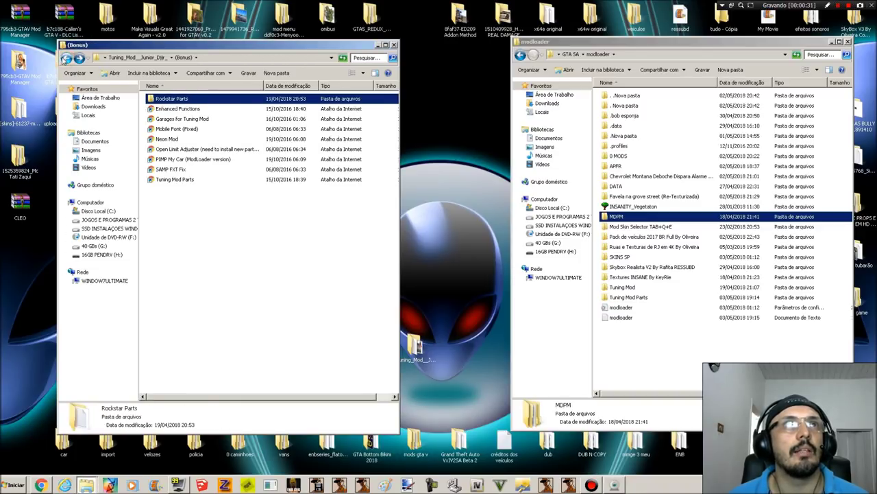
pyautogui.click(66, 57)
pyautogui.doubleClick(180, 109)
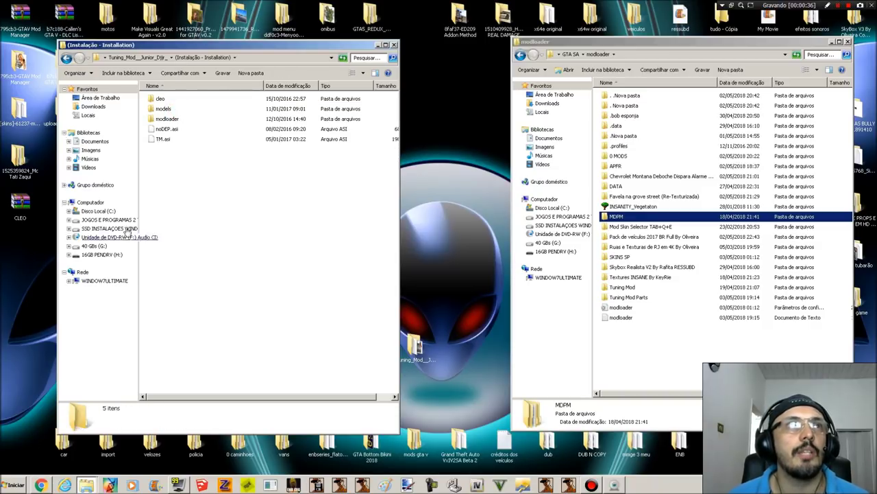
pyautogui.click(66, 57)
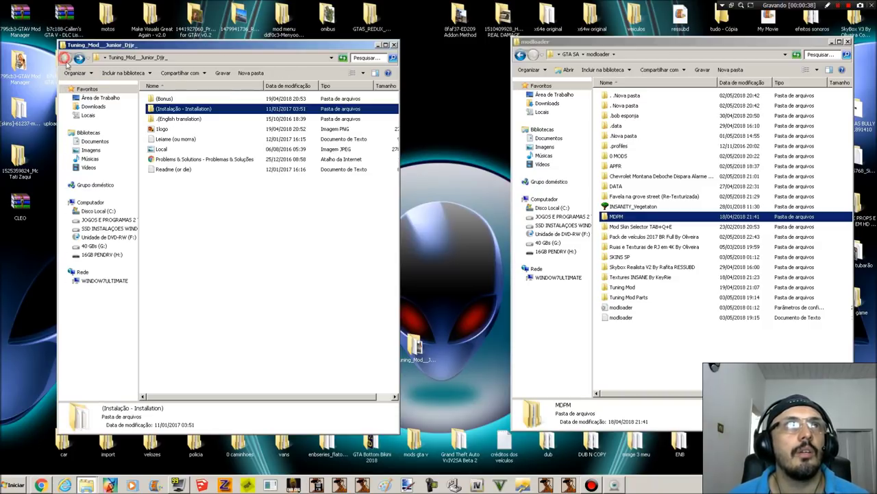
pyautogui.doubleClick(206, 111)
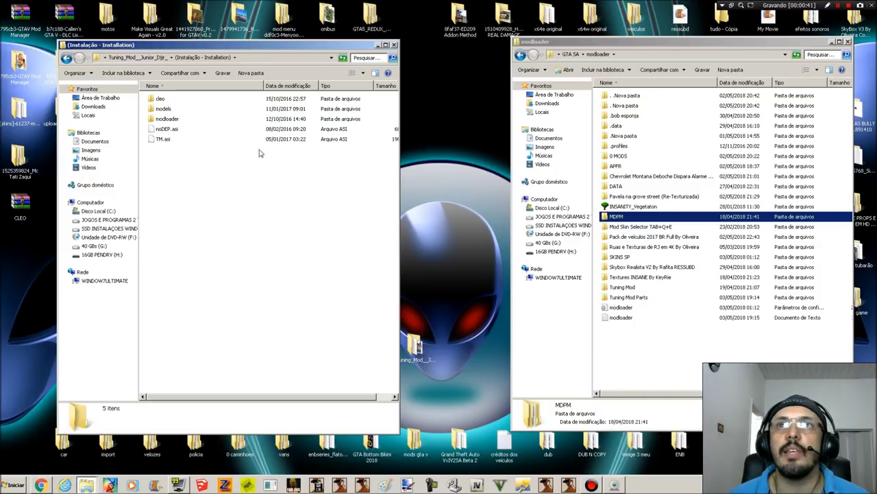
pyautogui.click(525, 55)
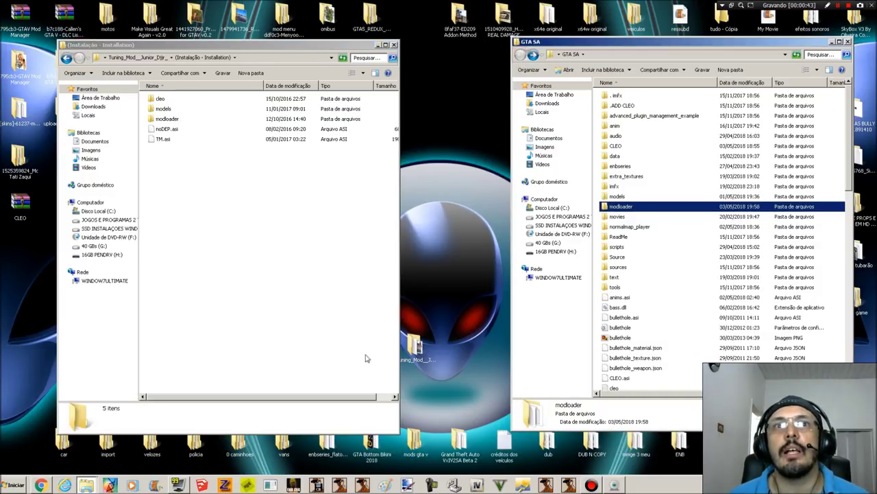
pyautogui.moveTo(312, 46); pyautogui.dragTo(223, 59)
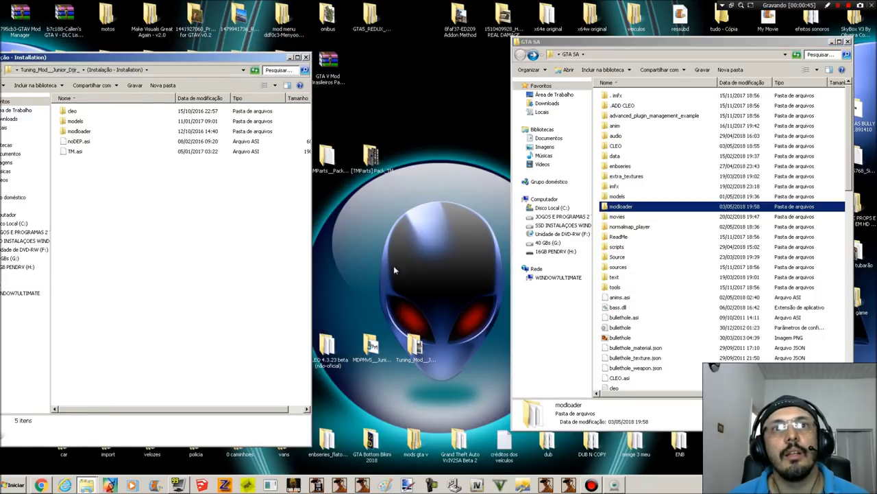
pyautogui.click(361, 363)
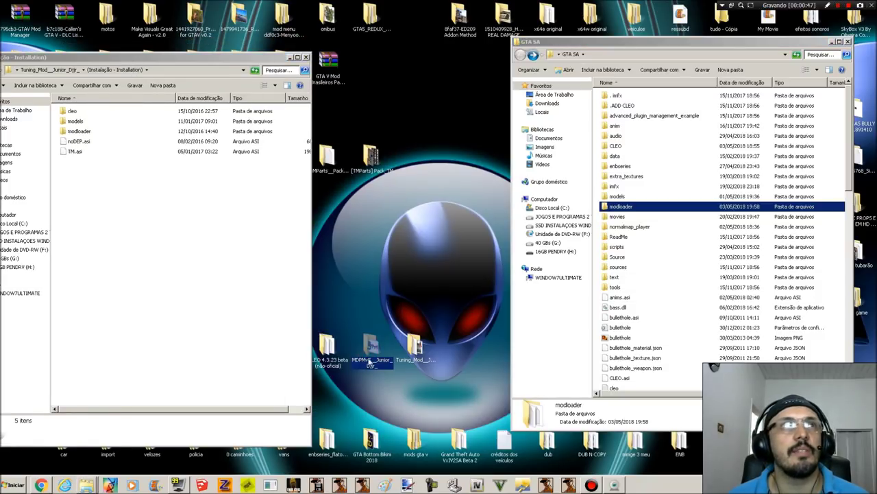
pyautogui.moveTo(127, 58); pyautogui.dragTo(196, 56)
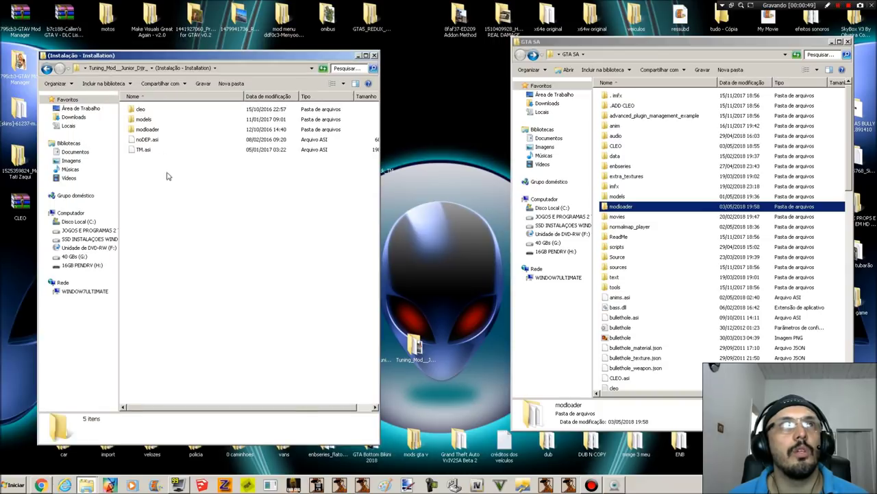
# - Examine the items in Tuning_Mod's installation folder, including the contents of its modloader and cleo folders
pyautogui.moveTo(163, 107); pyautogui.dragTo(162, 154)
pyautogui.click(156, 193)
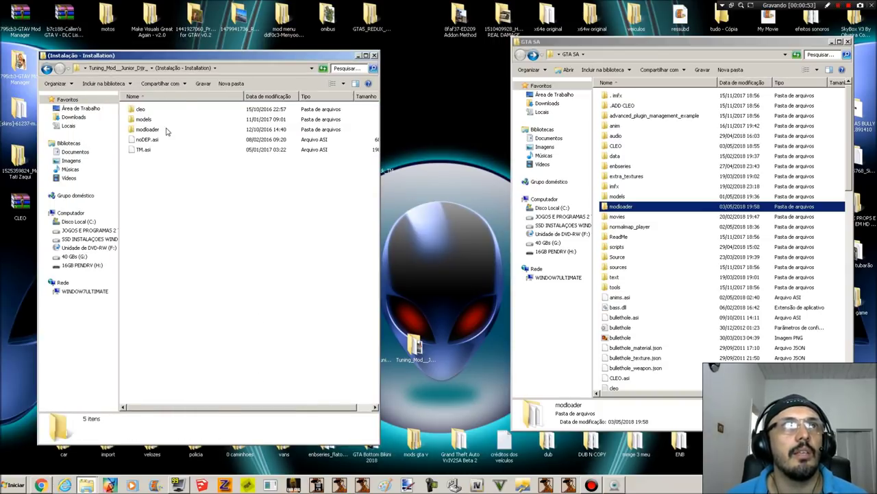
pyautogui.moveTo(176, 109); pyautogui.dragTo(177, 152)
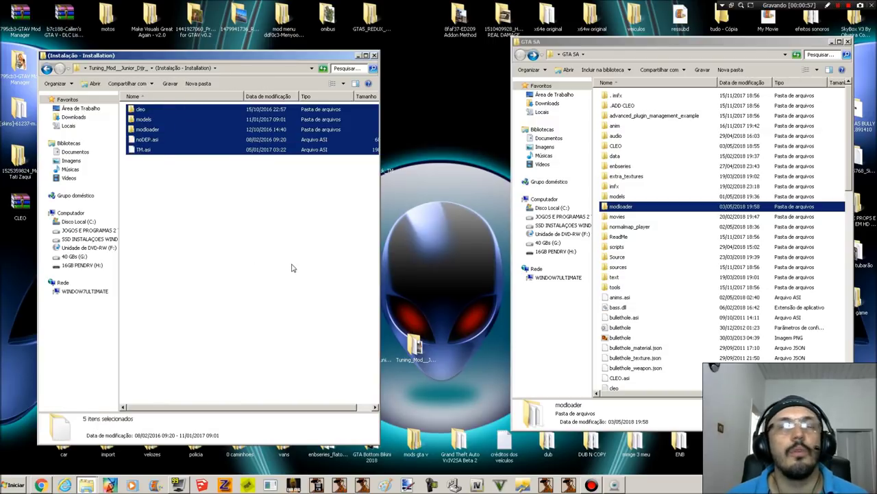
pyautogui.click(678, 317)
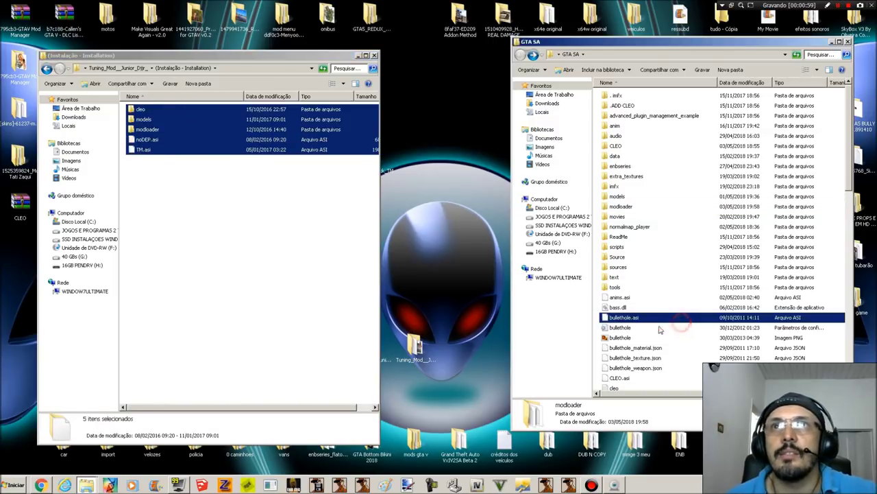
pyautogui.click(158, 131)
pyautogui.doubleClick(163, 130)
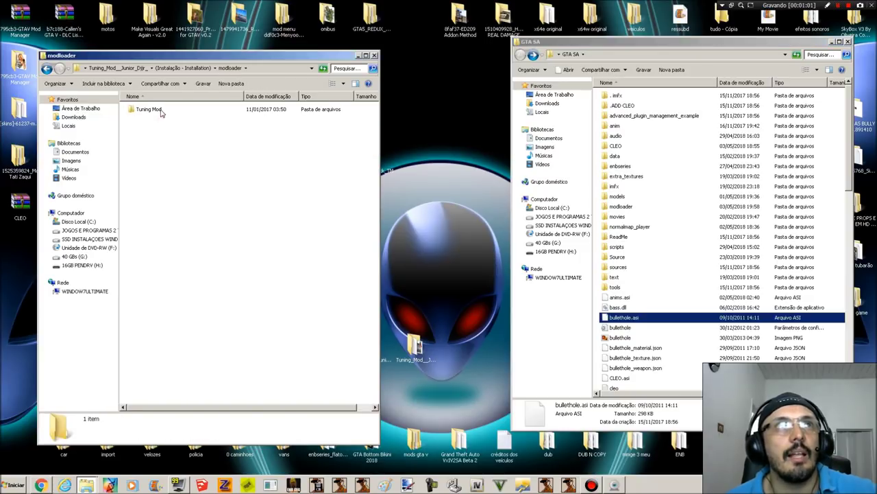
pyautogui.click(158, 109)
pyautogui.click(46, 70)
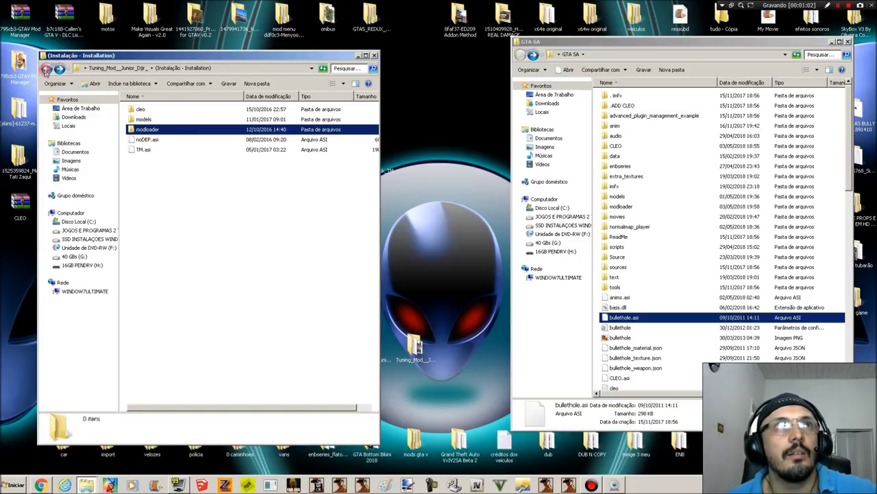
pyautogui.moveTo(171, 111); pyautogui.dragTo(165, 151)
pyautogui.doubleClick(151, 110)
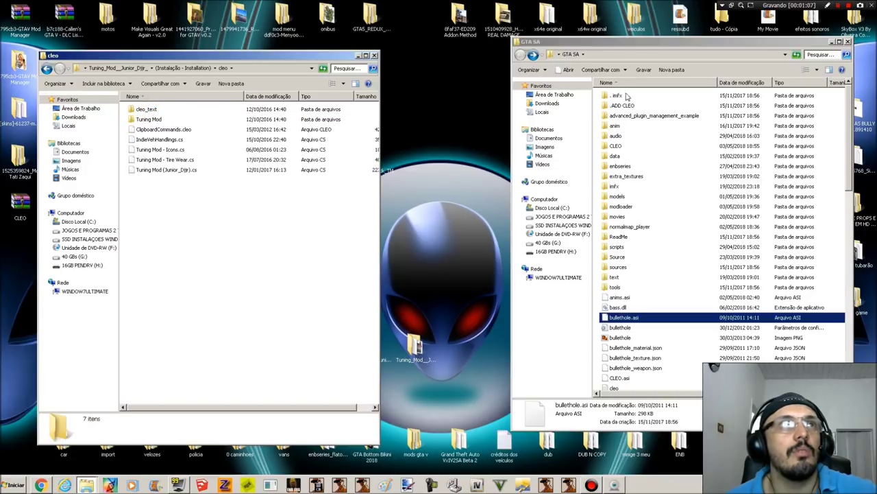
pyautogui.click(45, 68)
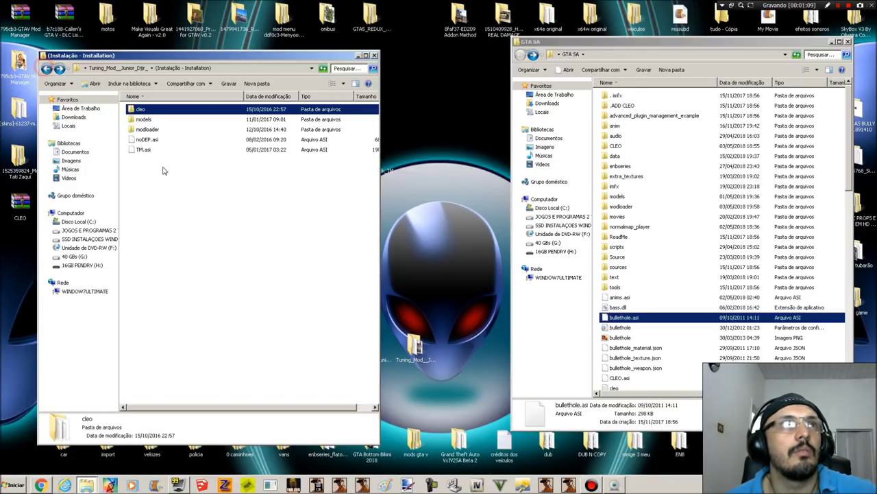
# - Copy all the items of Tuning_Mod's installation folder into the main GTA SA folder, keeping the existing files for the conflicts
pyautogui.hotkey('ctrl', 'a')
pyautogui.rightClick(166, 148)
pyautogui.click(213, 292)
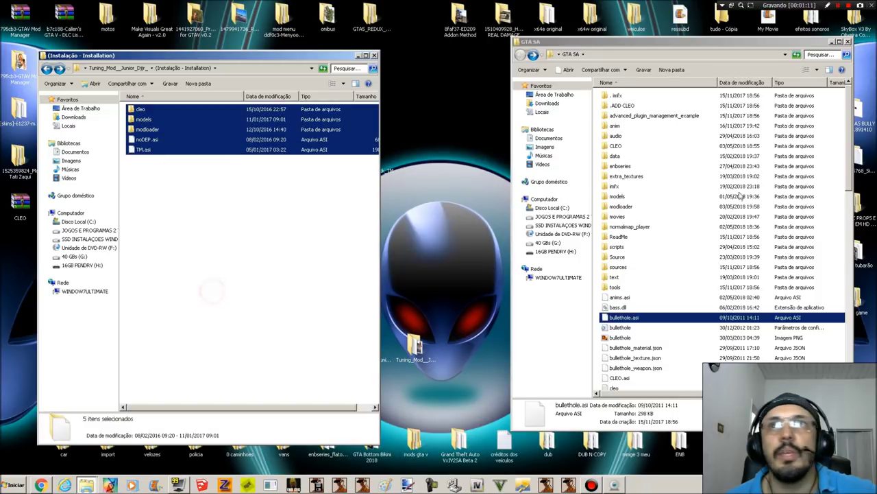
pyautogui.rightClick(674, 200)
pyautogui.click(684, 256)
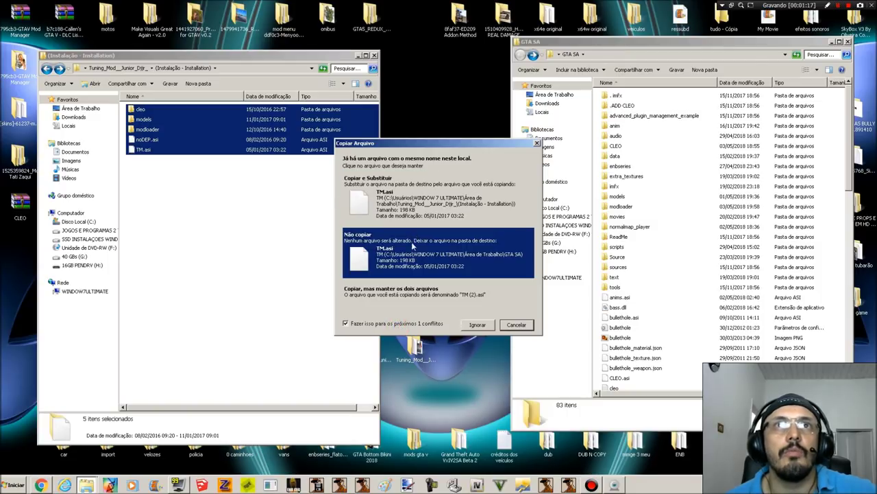
pyautogui.click(419, 248)
pyautogui.click(417, 340)
pyautogui.click(485, 328)
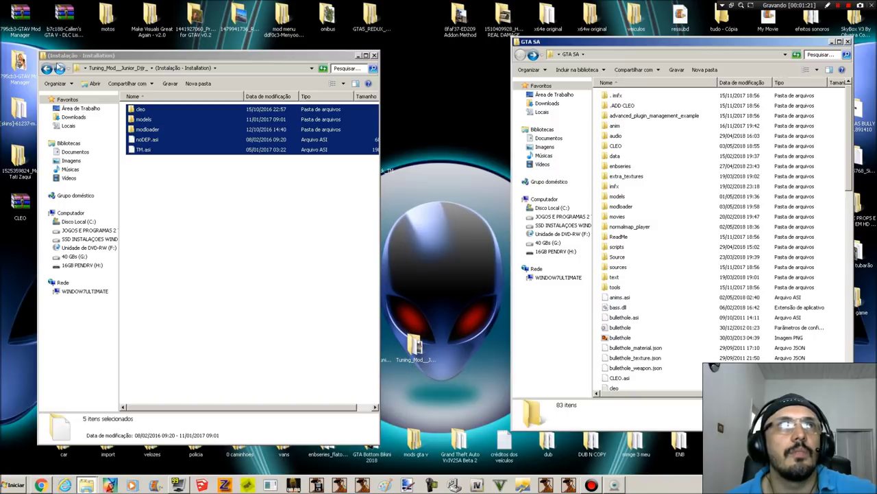
# - Deselect the source items and look through the main GTA SA folder for the mod's ASI files
pyautogui.click(197, 159)
pyautogui.click(694, 287)
pyautogui.scroll(-12, 686, 287)
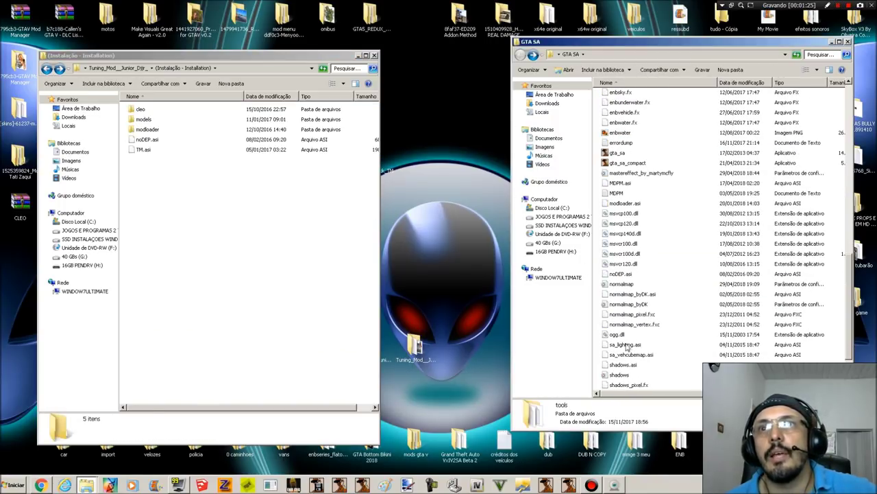
# - Compare noDEP.asi and TM.asi in Tuning_Mod's installation folder with their copies in the main GTA SA folder
pyautogui.click(622, 277)
pyautogui.click(139, 140)
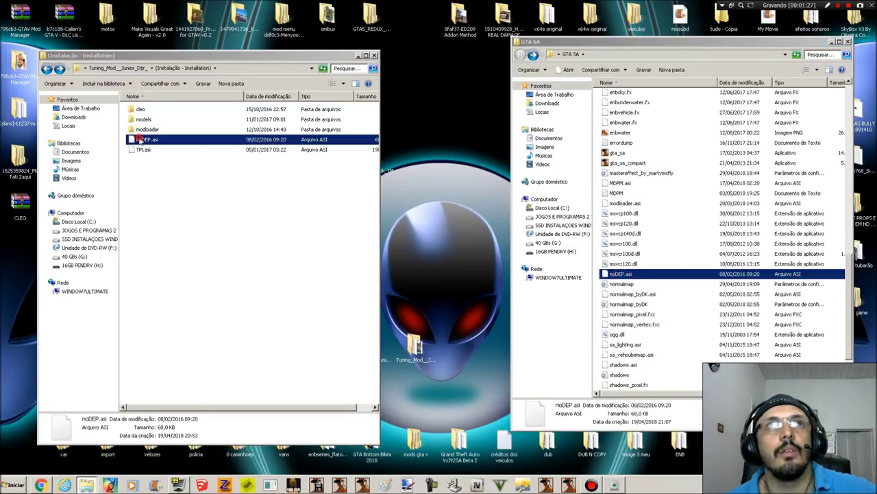
pyautogui.click(672, 356)
pyautogui.scroll(-2, 674, 357)
pyautogui.click(619, 355)
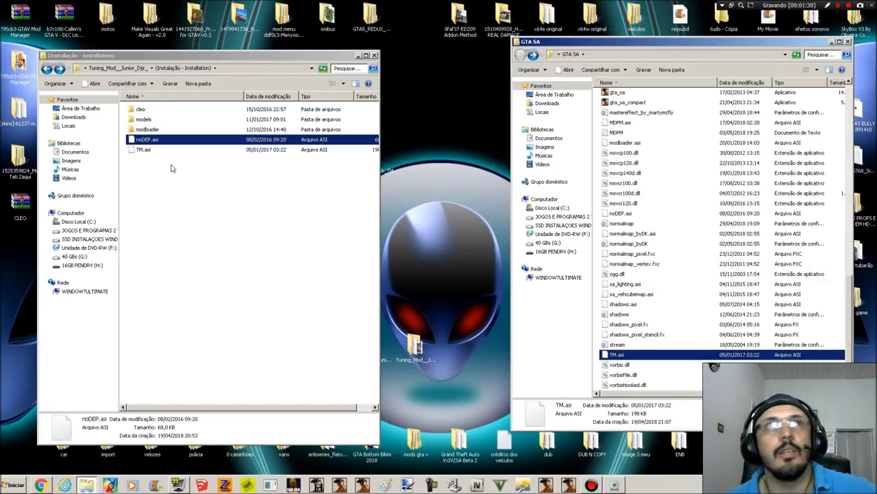
pyautogui.click(146, 151)
pyautogui.click(678, 273)
# - Open the cleo folders of GTA SA and Tuning_Mod and check that the mod's four CS scripts are in the game's folder
pyautogui.scroll(15, 675, 278)
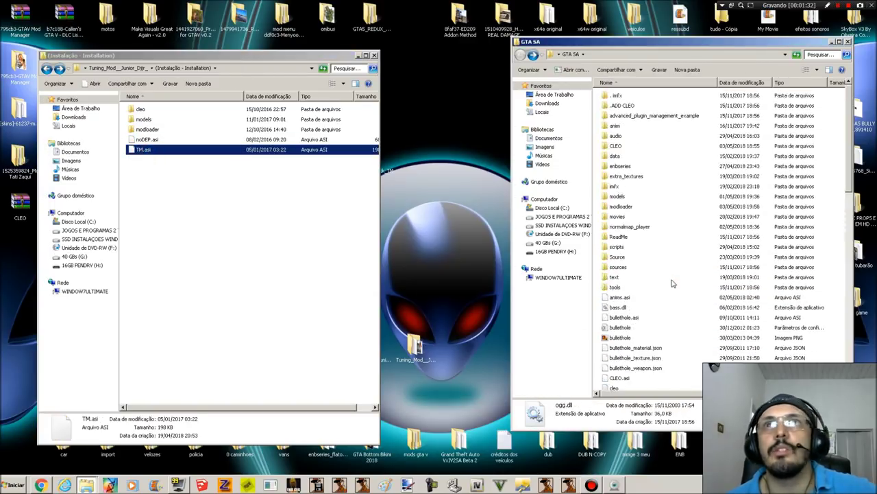
pyautogui.doubleClick(638, 147)
pyautogui.doubleClick(164, 109)
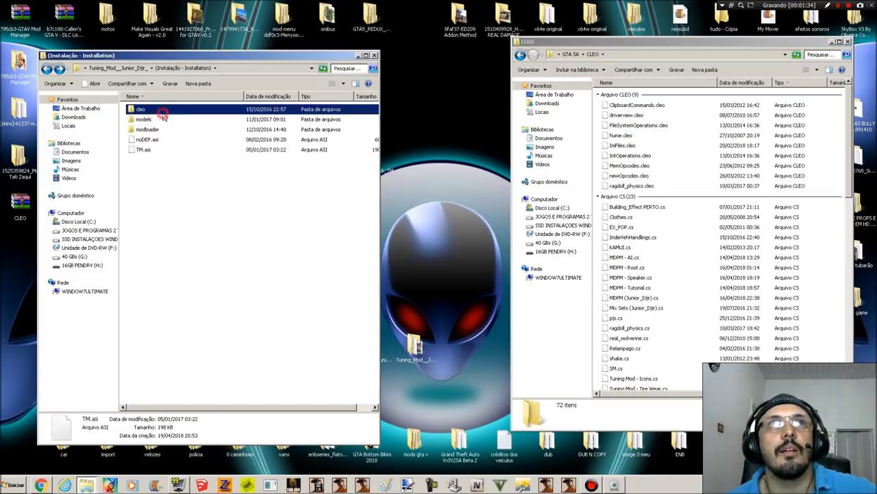
pyautogui.moveTo(207, 144); pyautogui.dragTo(209, 202)
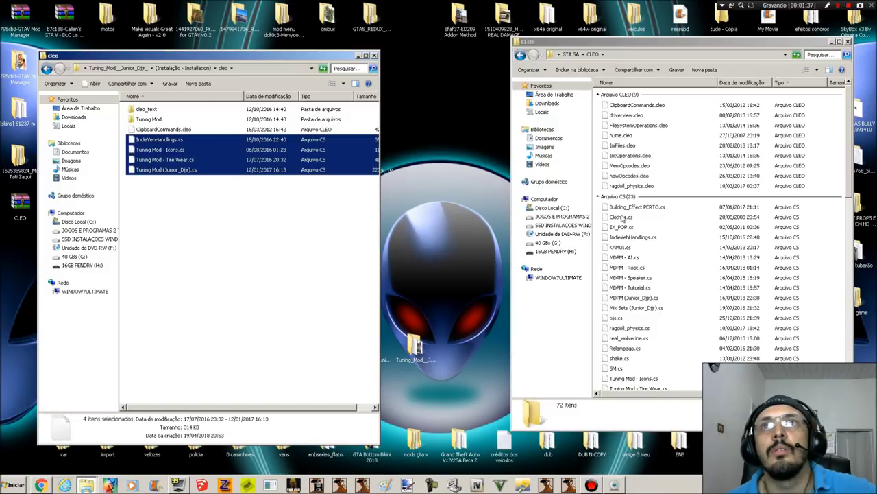
pyautogui.click(677, 269)
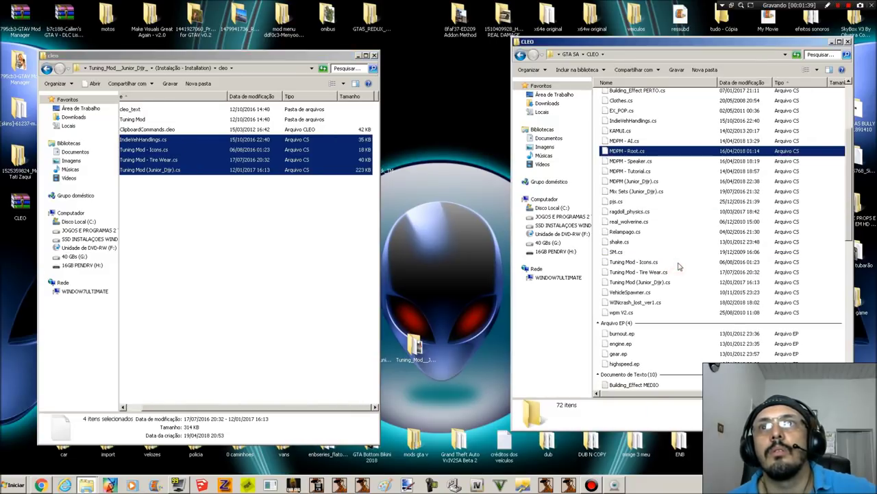
pyautogui.scroll(-4, 679, 264)
pyautogui.scroll(-7, 681, 256)
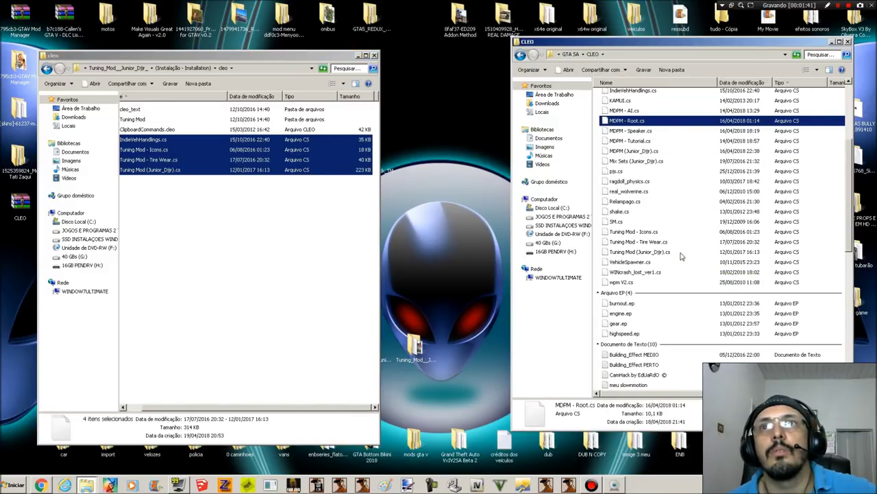
pyautogui.scroll(11, 681, 256)
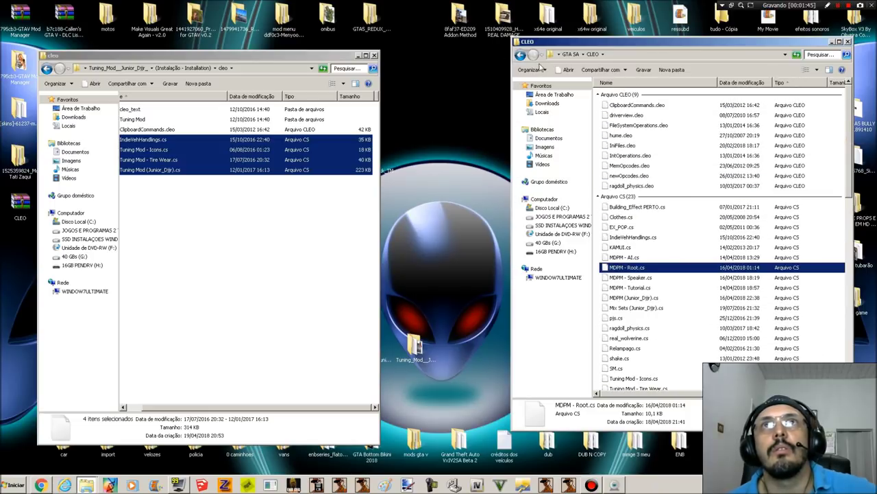
pyautogui.moveTo(183, 410); pyautogui.dragTo(153, 403)
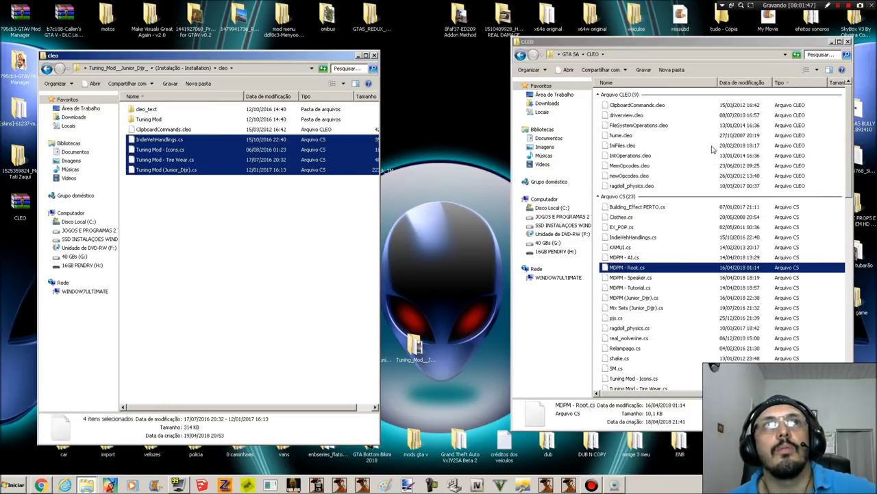
pyautogui.click(676, 228)
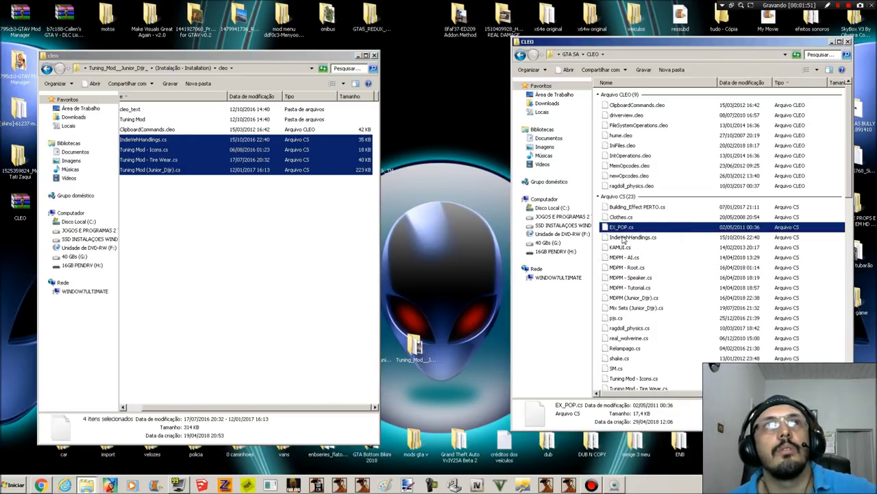
pyautogui.click(644, 237)
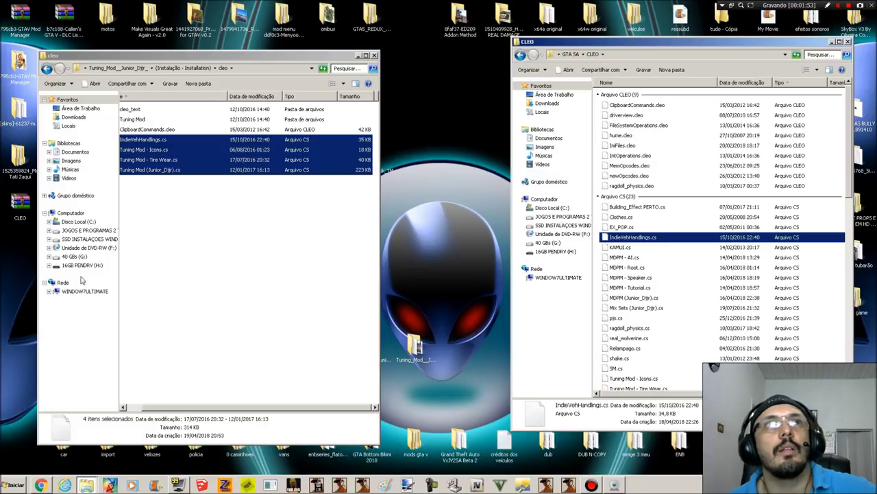
pyautogui.click(135, 409)
# - Check GTA SA's modloader folder for the Tuning Mod Parts folder and return to the main GTA SA folder
pyautogui.click(521, 56)
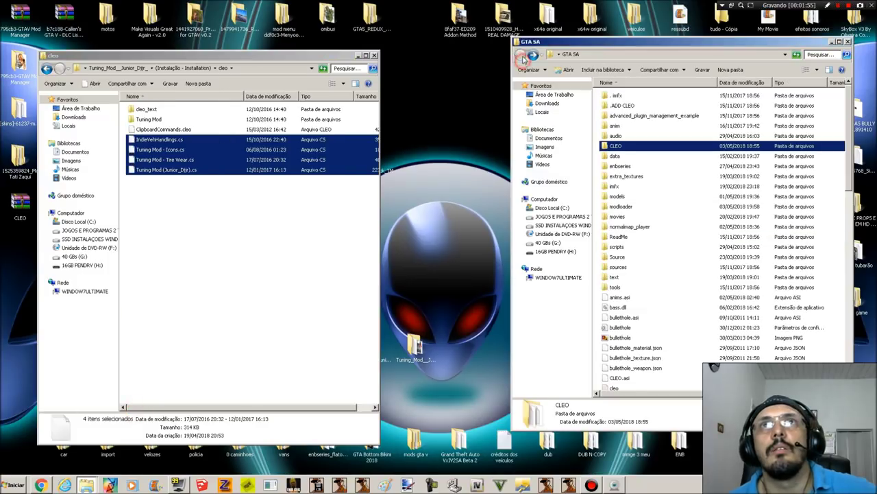
pyautogui.doubleClick(633, 208)
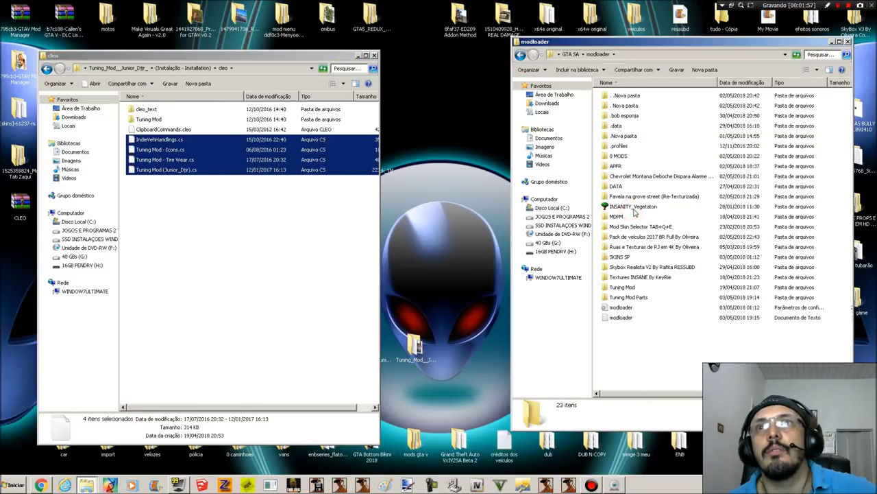
pyautogui.click(643, 300)
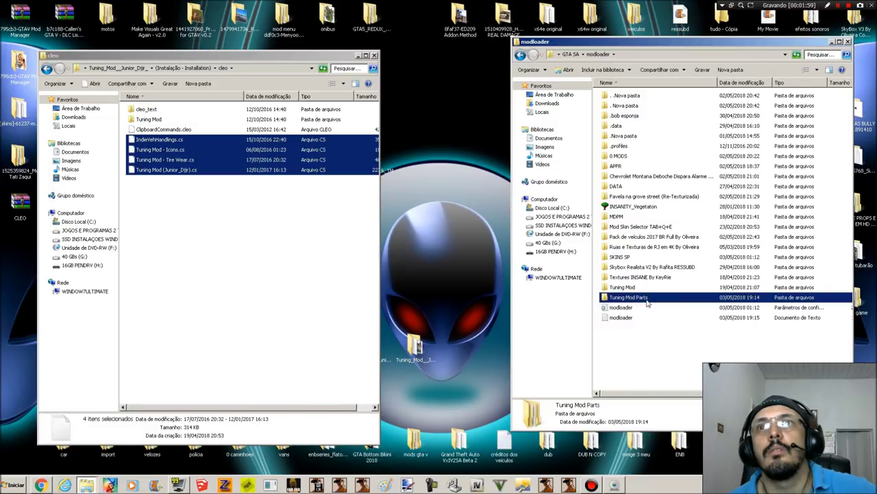
pyautogui.click(520, 55)
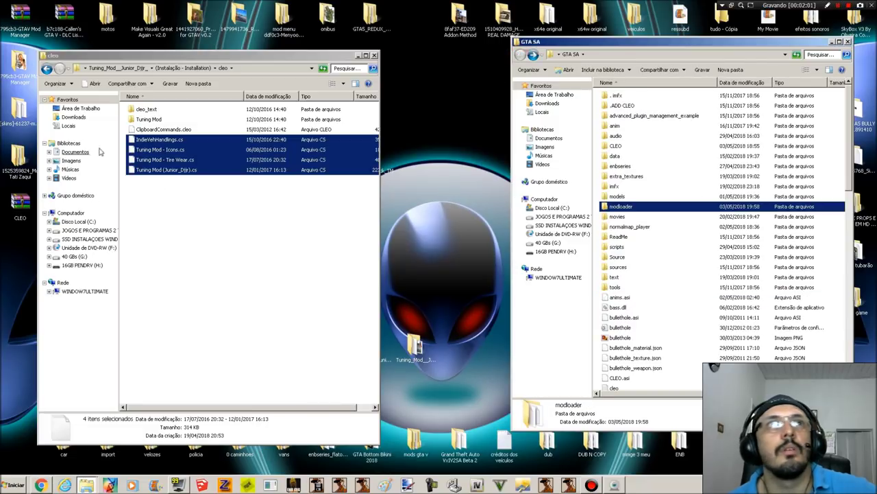
# - Copy all the items of Tuning_Mod's installation folder into the main GTA SA folder again, merging the existing folders
pyautogui.moveTo(192, 194); pyautogui.dragTo(195, 110)
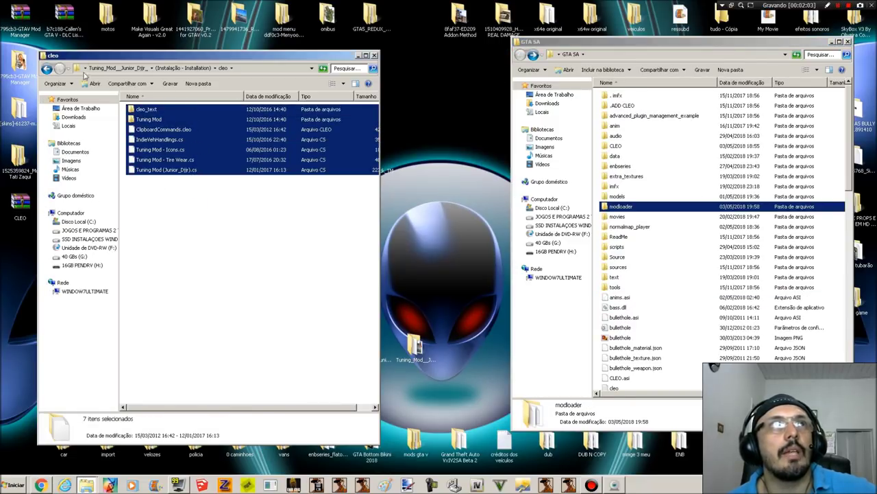
pyautogui.click(47, 69)
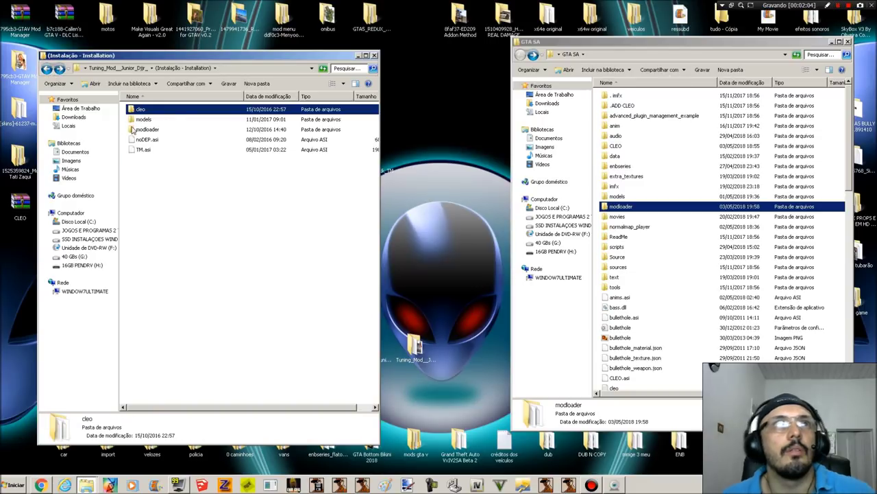
pyautogui.moveTo(182, 155); pyautogui.dragTo(189, 104)
pyautogui.rightClick(186, 118)
pyautogui.click(223, 277)
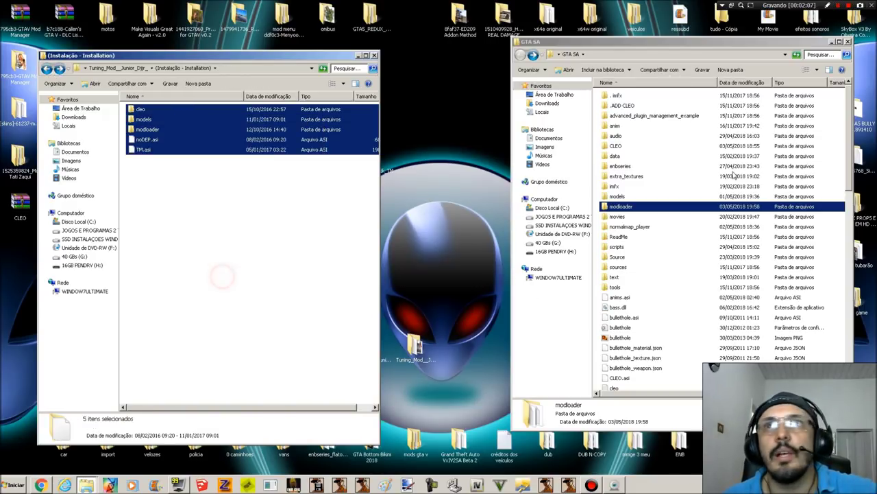
pyautogui.rightClick(656, 164)
pyautogui.click(671, 214)
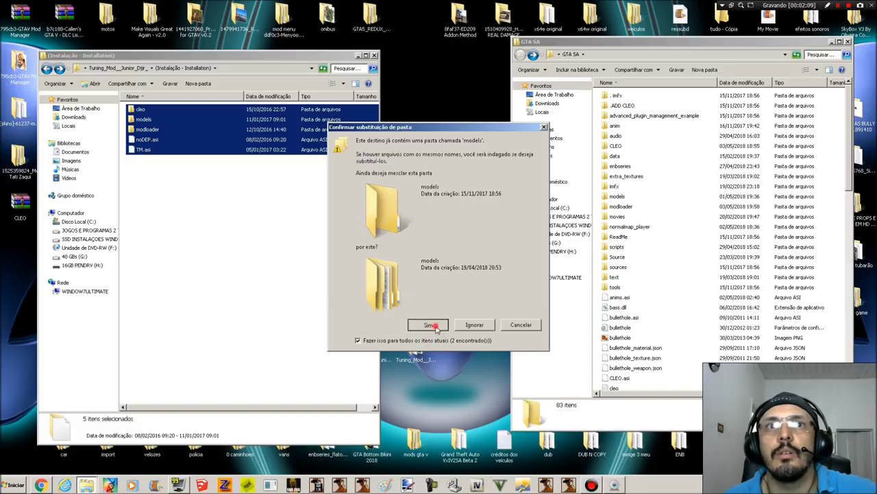
pyautogui.click(436, 326)
pyautogui.click(437, 322)
pyautogui.click(438, 188)
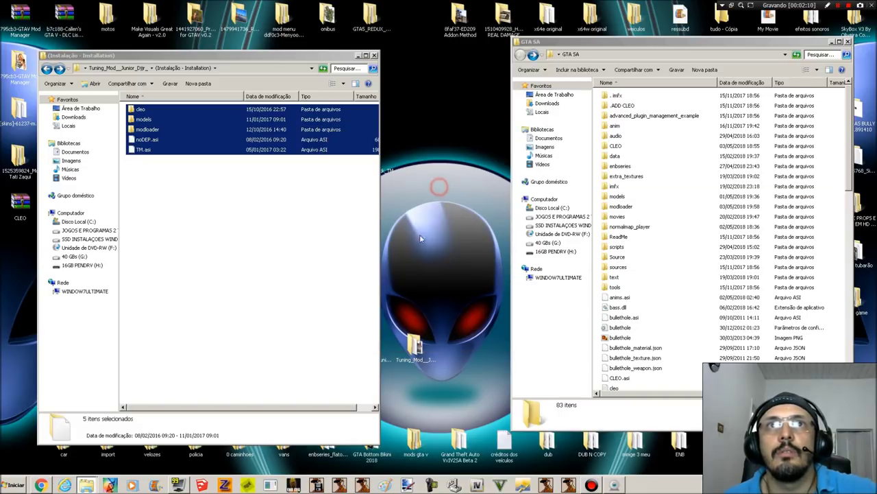
# - Look through the scripts, settings files and subfolders in GTA SA's CLEO folder
pyautogui.doubleClick(670, 150)
pyautogui.scroll(-10, 696, 299)
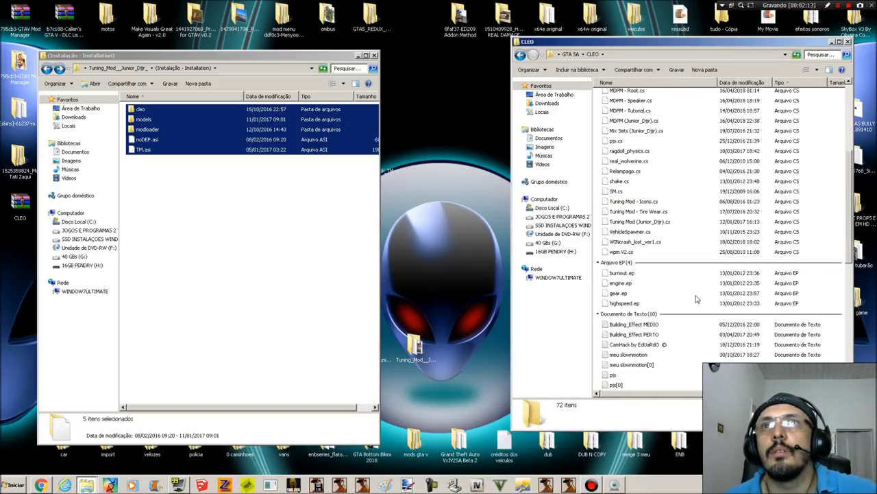
pyautogui.scroll(-9, 696, 298)
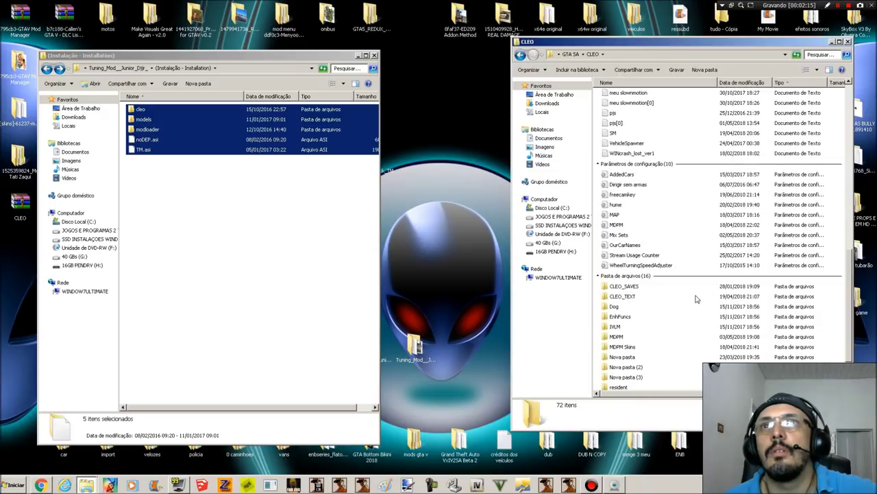
pyautogui.scroll(12, 696, 299)
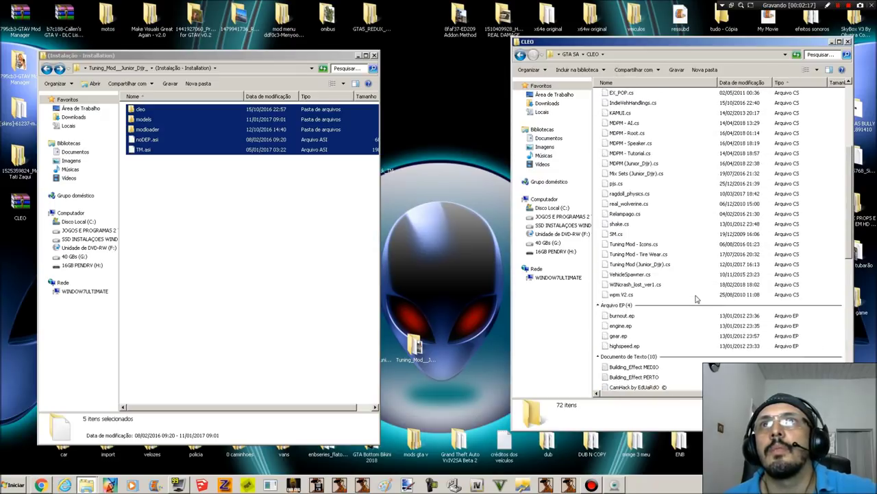
pyautogui.scroll(3, 692, 299)
pyautogui.scroll(-8, 653, 211)
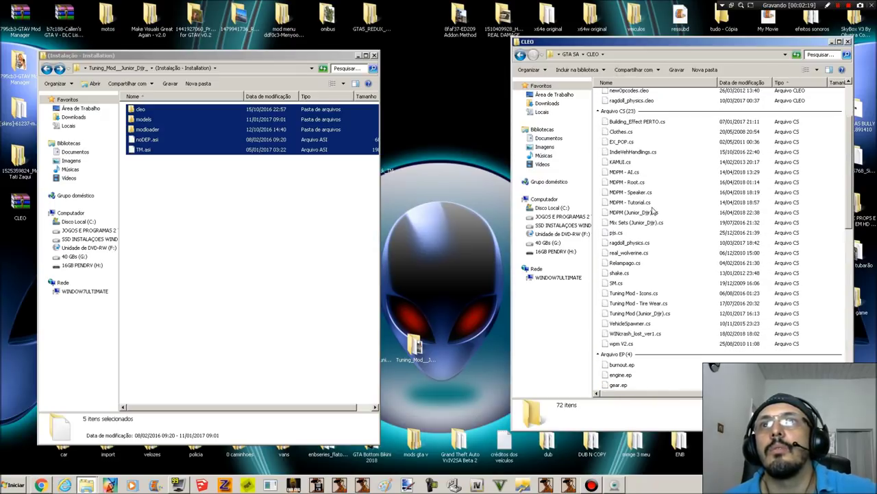
# - Match the IndieVehHandlings and Tuning Mod scripts in the mod's cleo folder with GTA SA's CLEO folder, then return to the main GTA SA folder
pyautogui.doubleClick(157, 109)
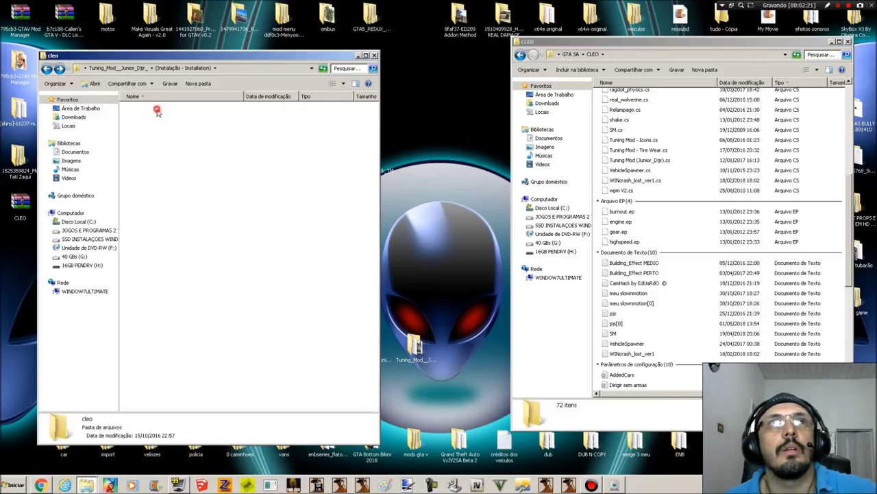
pyautogui.click(198, 150)
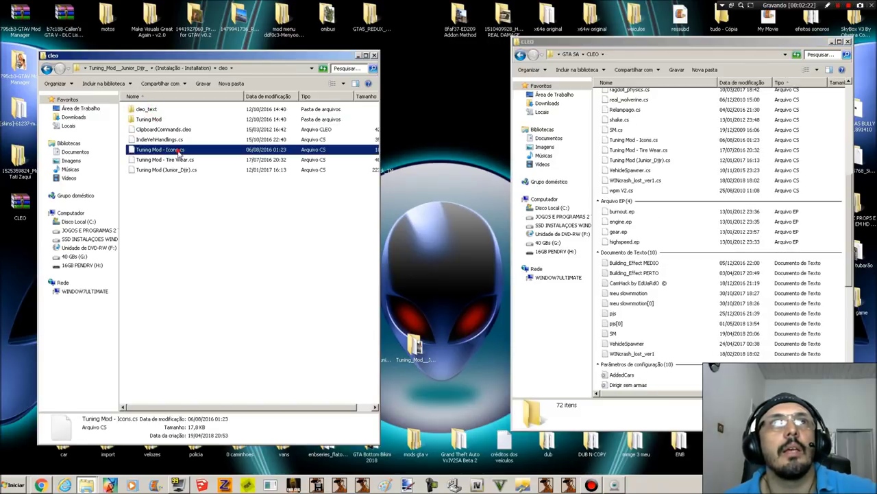
pyautogui.click(675, 180)
pyautogui.scroll(6, 679, 182)
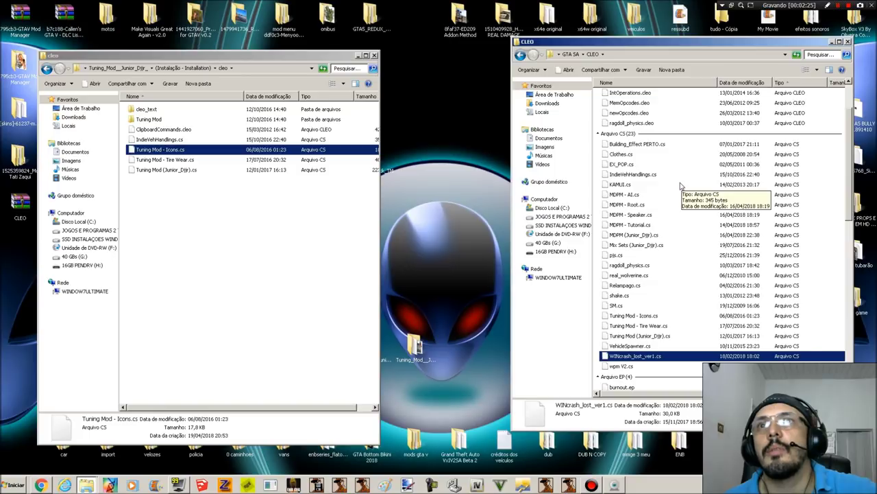
pyautogui.click(164, 139)
pyautogui.click(166, 150)
pyautogui.click(666, 326)
pyautogui.click(668, 336)
pyautogui.click(667, 326)
pyautogui.click(665, 315)
pyautogui.click(521, 55)
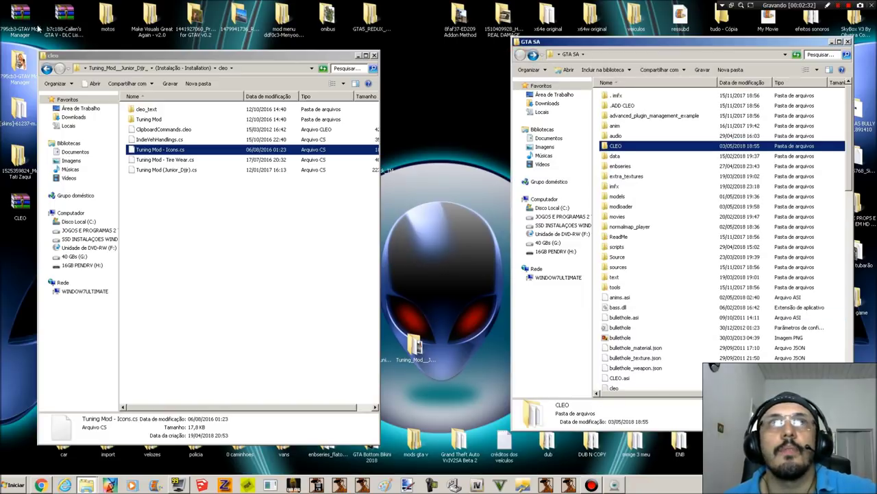
# - Open the Tuning Mod folder inside the modloader folder of Tuning_Mod's installation files
pyautogui.click(47, 68)
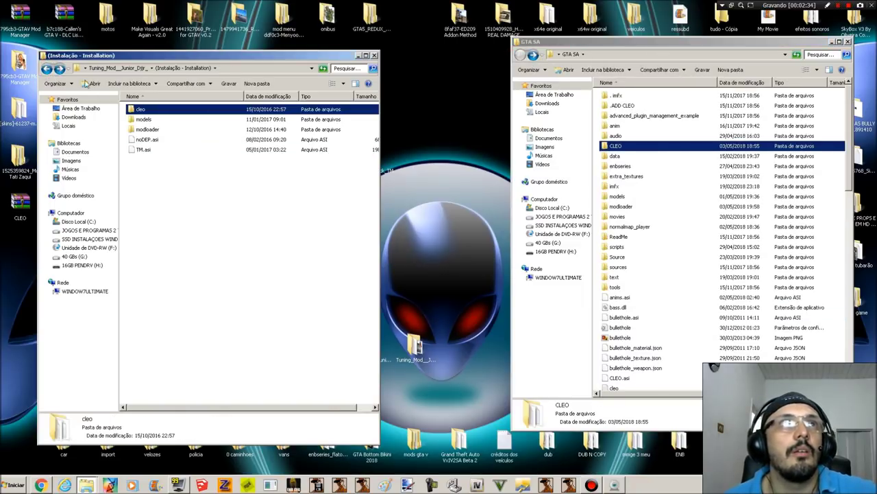
pyautogui.click(46, 70)
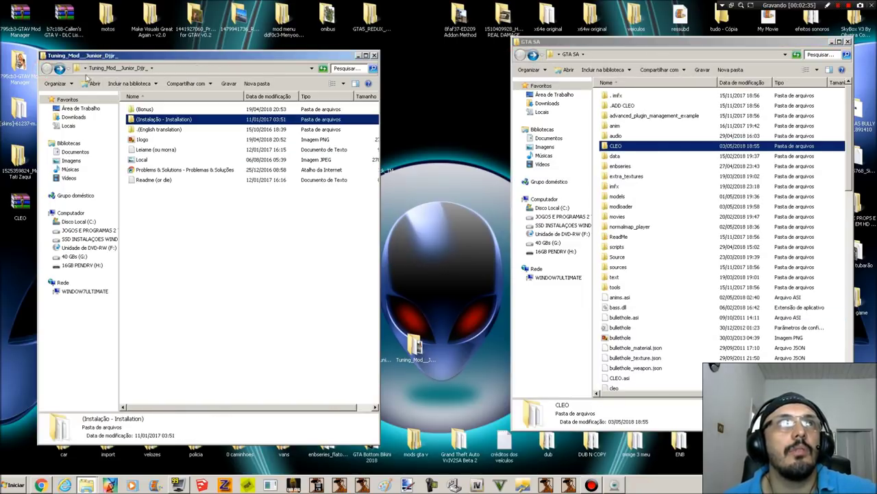
pyautogui.click(60, 69)
pyautogui.doubleClick(163, 131)
pyautogui.click(152, 112)
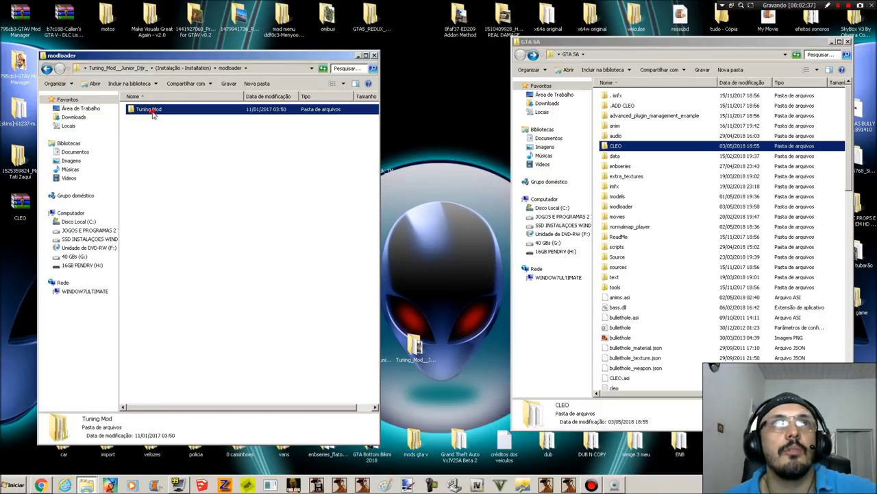
pyautogui.doubleClick(153, 112)
# - Match the source's Tuning Mod folder with the one in GTA SA's modloader folder and open the game's copy
pyautogui.doubleClick(632, 208)
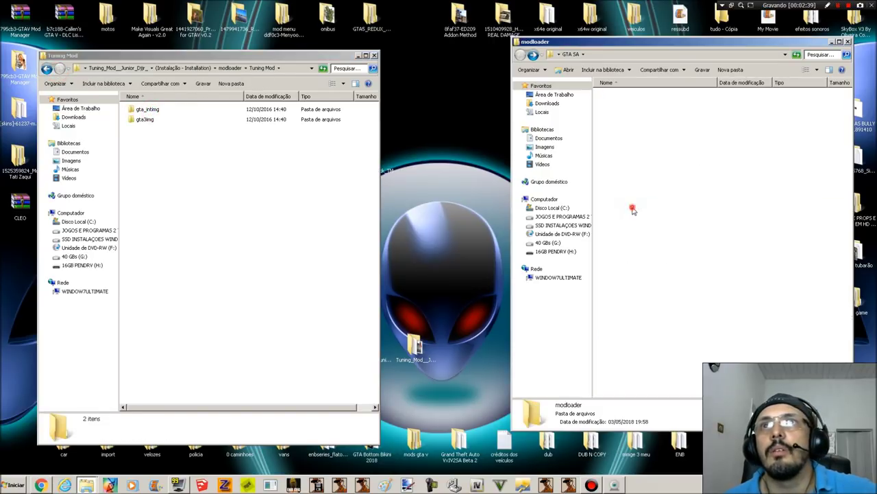
pyautogui.doubleClick(631, 297)
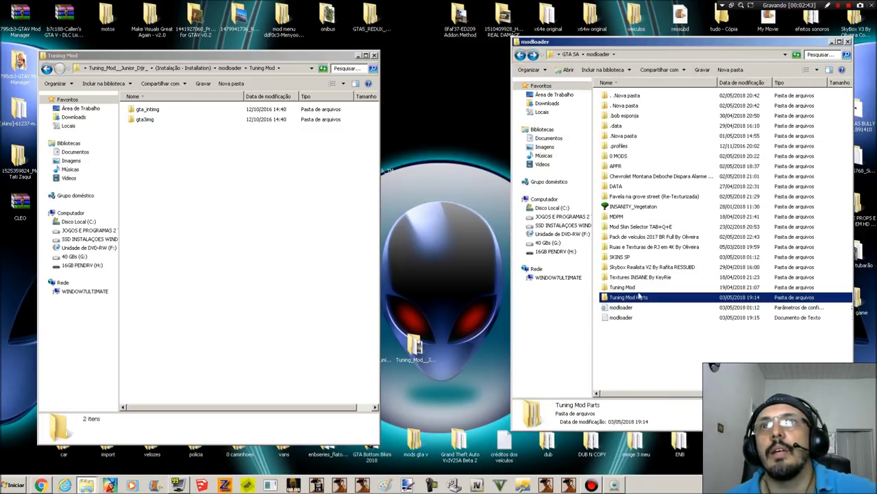
pyautogui.click(625, 288)
pyautogui.click(46, 70)
pyautogui.click(138, 113)
pyautogui.click(154, 113)
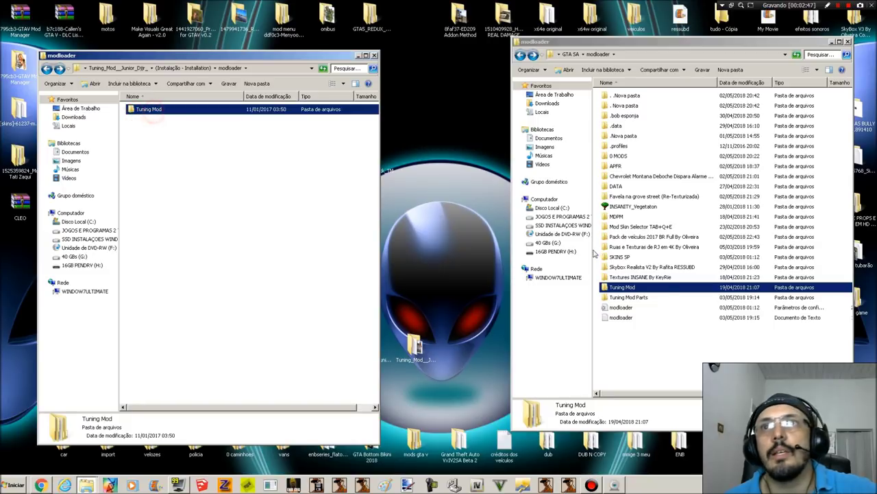
pyautogui.doubleClick(639, 292)
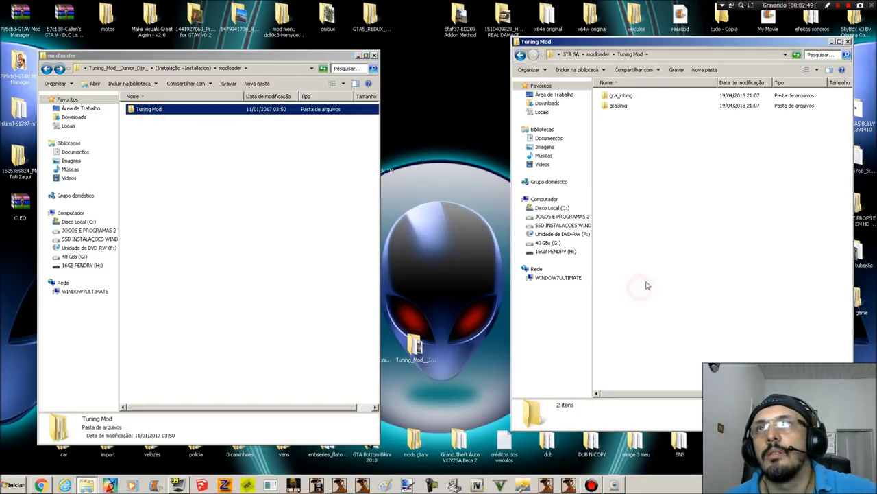
# - Check the texture files in Tuning Mod's gta3img folder, return to GTA SA's modloader folder and select Tuning Mod Parts
pyautogui.doubleClick(634, 107)
pyautogui.moveTo(515, 57); pyautogui.dragTo(519, 56)
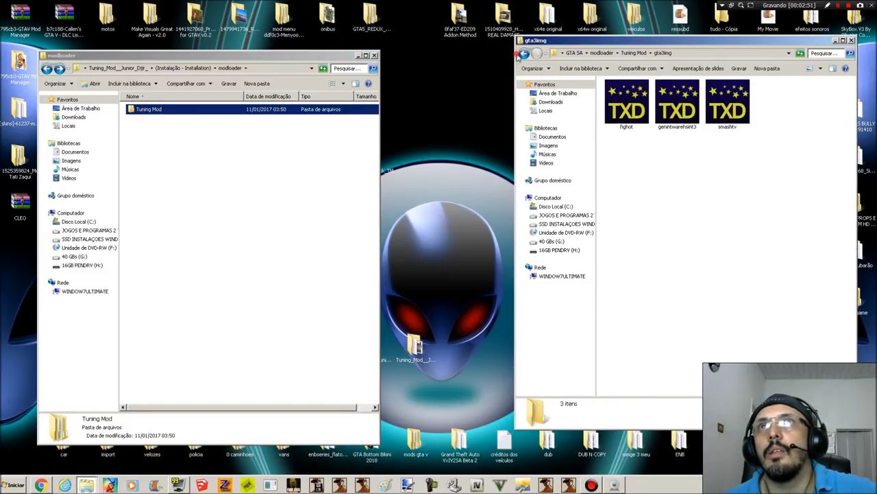
pyautogui.click(524, 55)
pyautogui.click(523, 55)
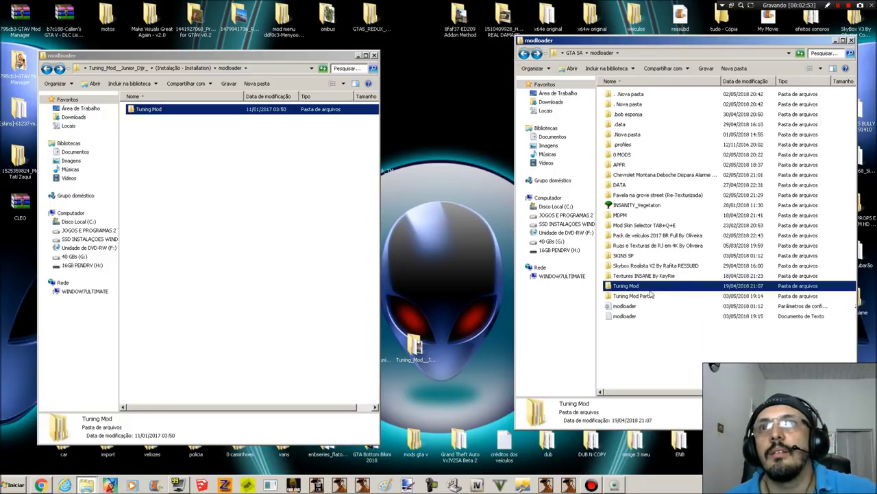
pyautogui.click(649, 295)
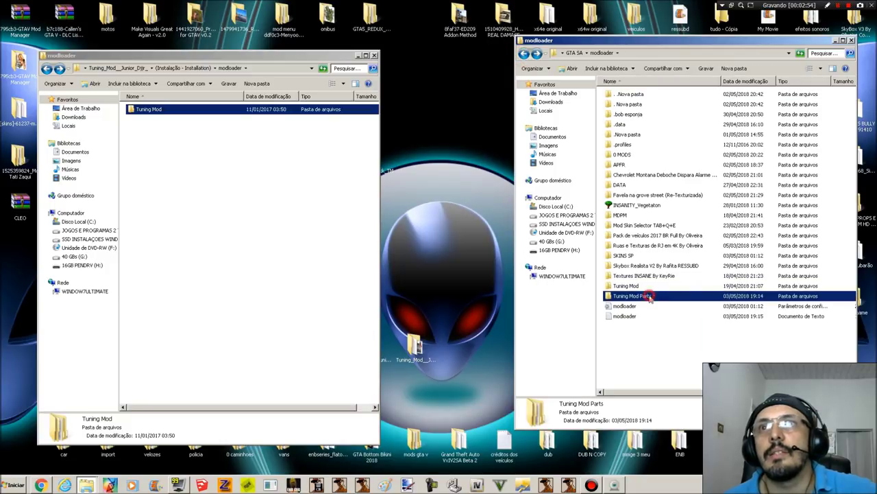
# - Inspect the MDPM folder inside the PT-BR modloader files of the MDPMv5 desktop folder, then close its window
pyautogui.moveTo(281, 57); pyautogui.dragTo(178, 60)
pyautogui.doubleClick(371, 343)
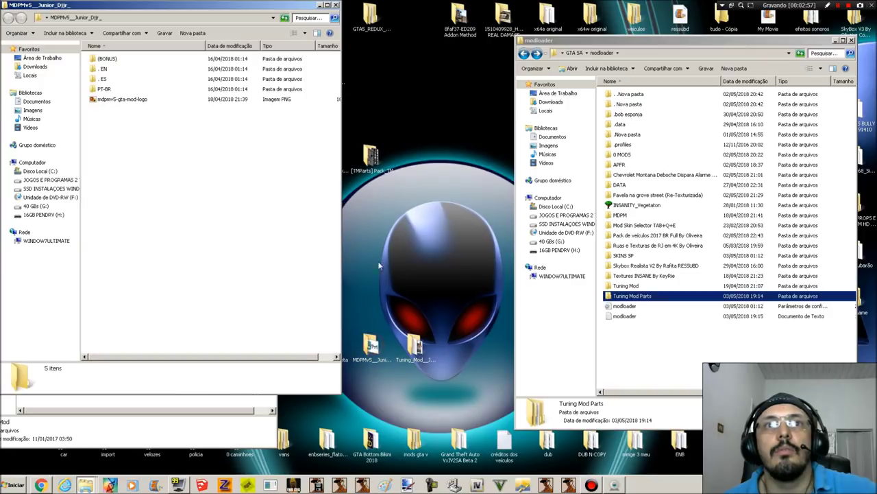
pyautogui.doubleClick(106, 89)
pyautogui.doubleClick(115, 69)
pyautogui.doubleClick(120, 60)
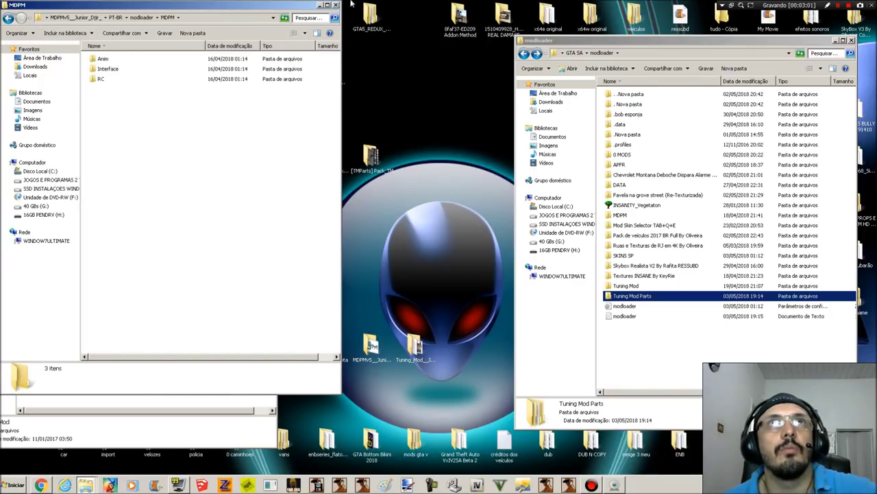
pyautogui.click(336, 5)
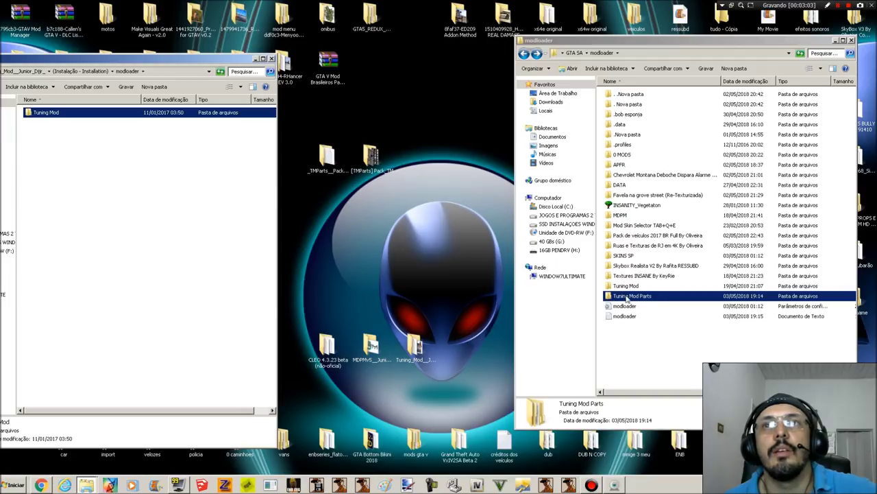
# - Look through the Pack BMS Sound folder inside GTA SA's Tuning Mod Parts, including its Alto-falantes subfolder
pyautogui.doubleClick(648, 296)
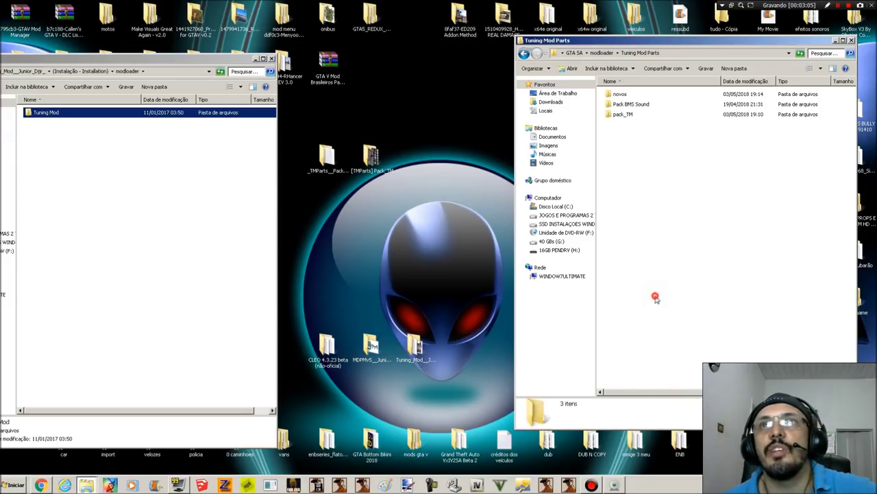
pyautogui.doubleClick(630, 104)
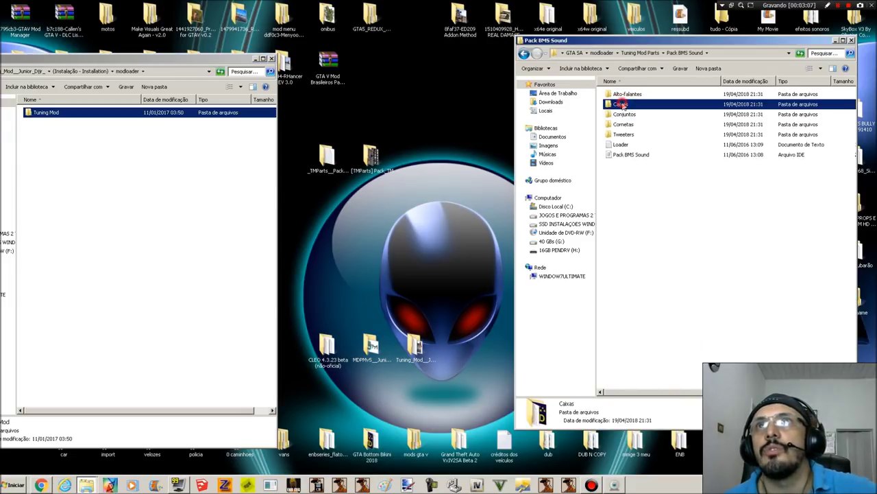
pyautogui.doubleClick(626, 94)
pyautogui.click(533, 55)
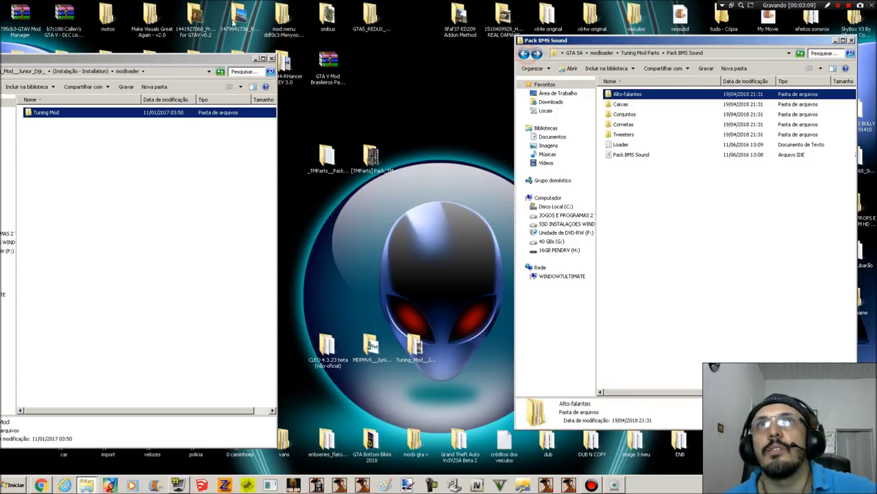
# - Close the Tuning_Mod source window and return to GTA SA's main modloader folder
pyautogui.moveTo(237, 58); pyautogui.dragTo(345, 62)
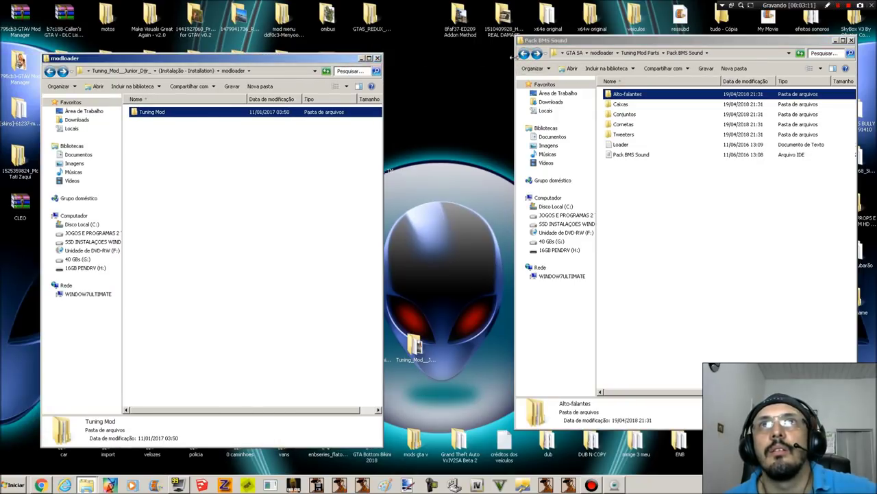
pyautogui.click(524, 55)
pyautogui.click(378, 59)
pyautogui.click(525, 55)
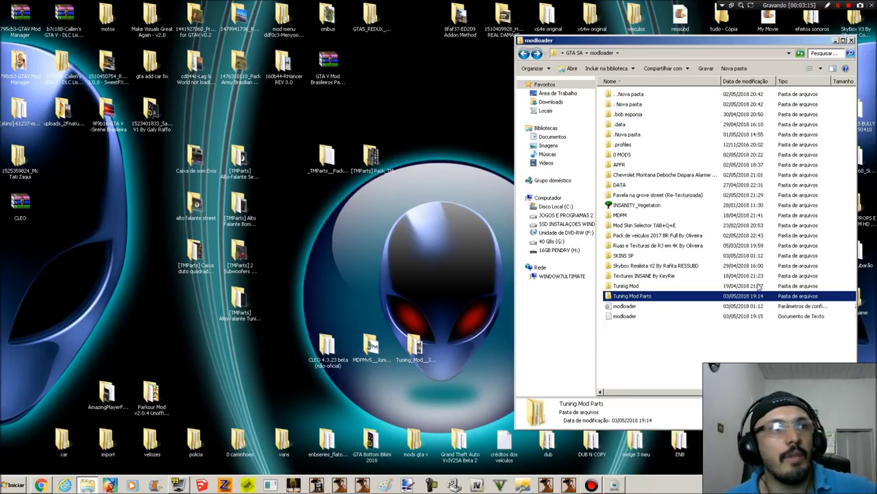
# - Open the _TMParts__Pack_BMS_Sound desktop folder, browse down through its Modloader folder, then close the window
pyautogui.click(333, 158)
pyautogui.click(373, 157)
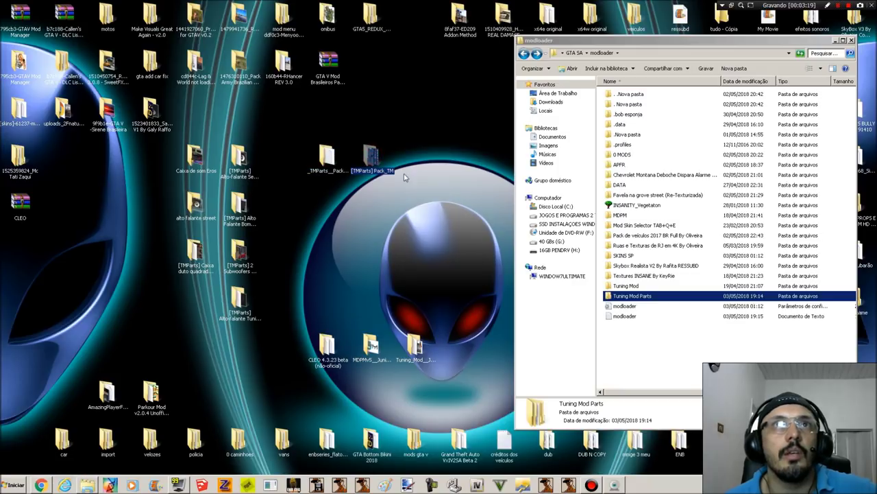
pyautogui.doubleClick(326, 156)
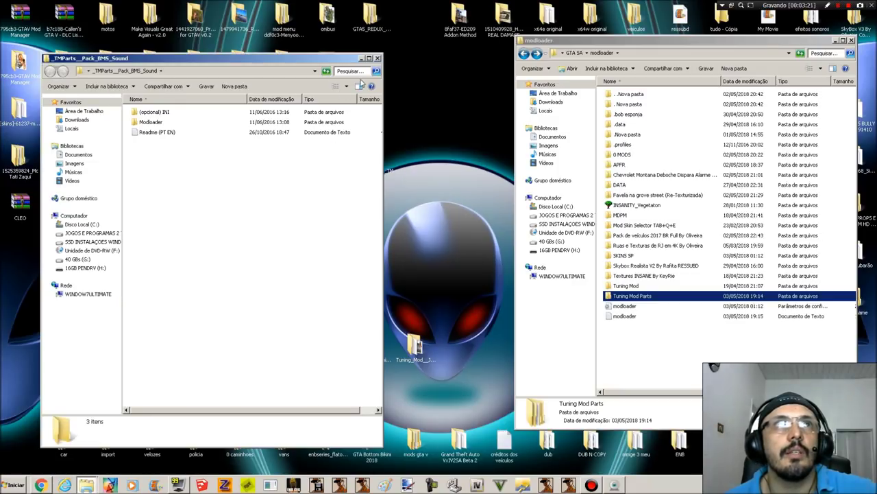
pyautogui.doubleClick(207, 121)
pyautogui.doubleClick(183, 113)
pyautogui.click(180, 113)
pyautogui.doubleClick(181, 113)
pyautogui.click(378, 58)
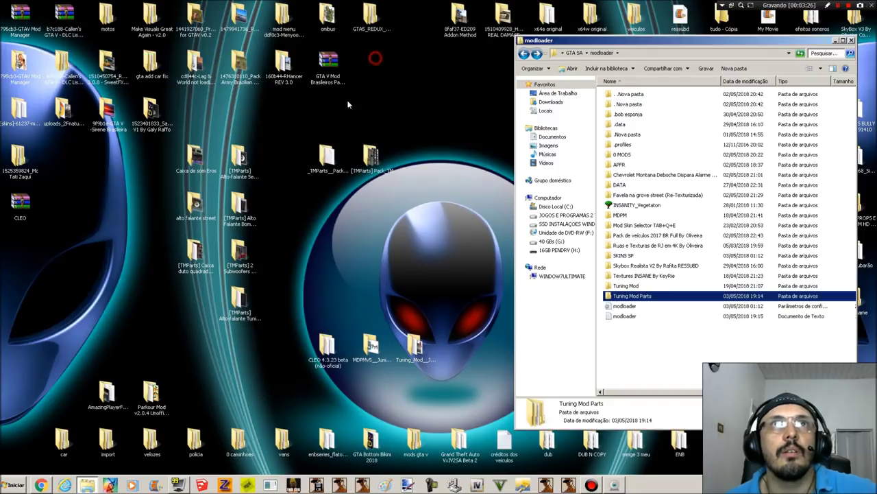
# - Move the _TMParts__Pack_BMS_Sound desktop folder above the Tuning_Mod folder, then view the Tuning_Mod folder's contents and close it
pyautogui.moveTo(434, 262); pyautogui.dragTo(432, 263)
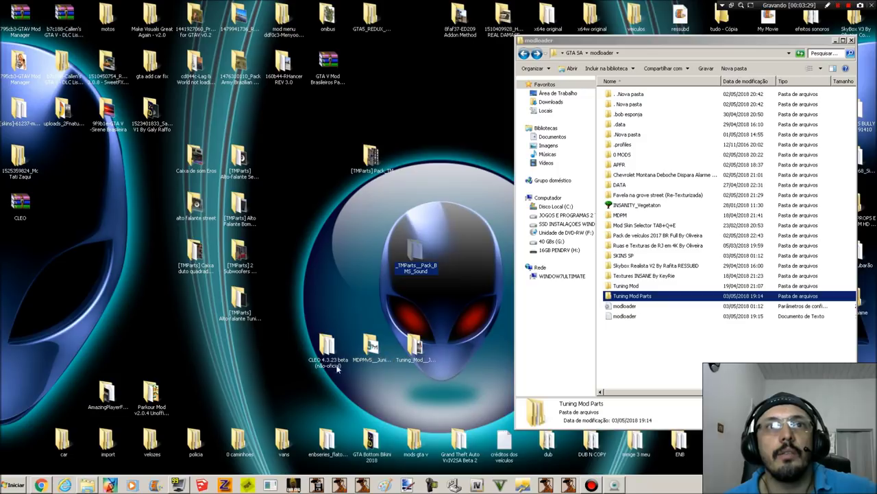
pyautogui.click(418, 345)
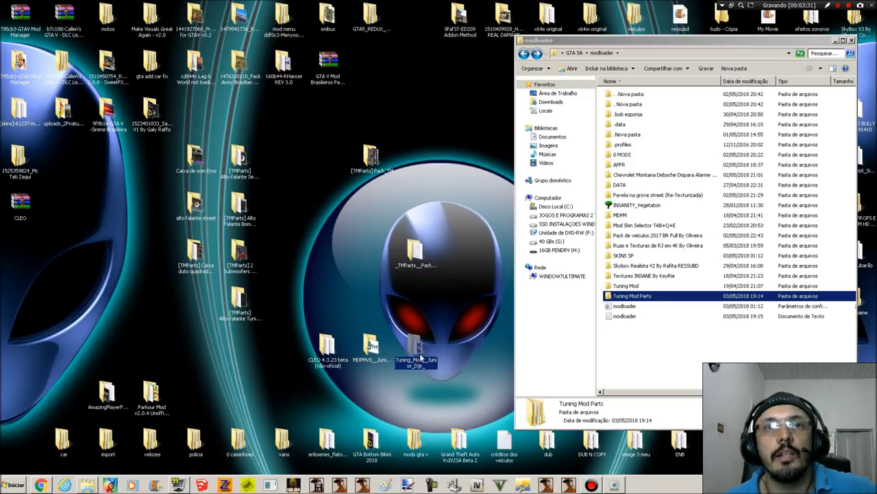
pyautogui.doubleClick(415, 355)
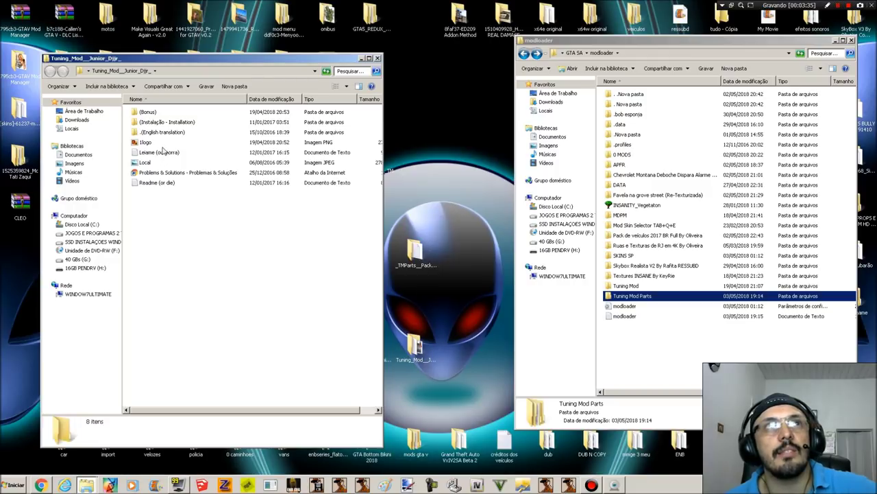
pyautogui.click(379, 58)
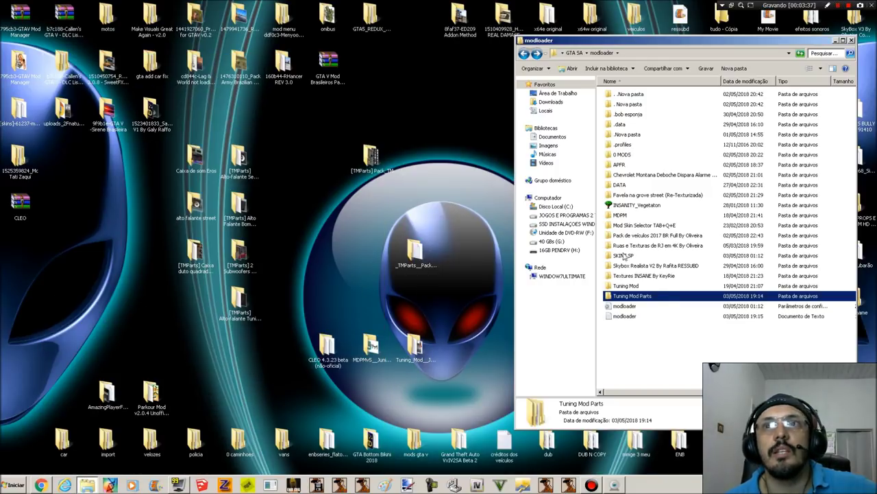
# - Switch to Chrome and review the Tuning Mod download page, then show the recommended mods on the MDPMv5 page
pyautogui.click(42, 484)
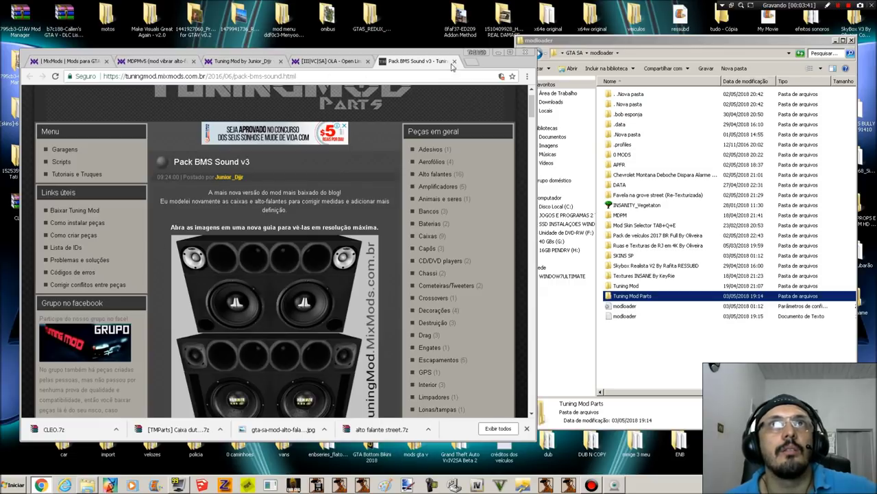
pyautogui.click(226, 61)
pyautogui.scroll(1, 304, 300)
pyautogui.scroll(1, 305, 299)
pyautogui.scroll(-3, 305, 299)
pyautogui.scroll(6, 307, 297)
pyautogui.scroll(5, 309, 296)
pyautogui.scroll(-8, 308, 296)
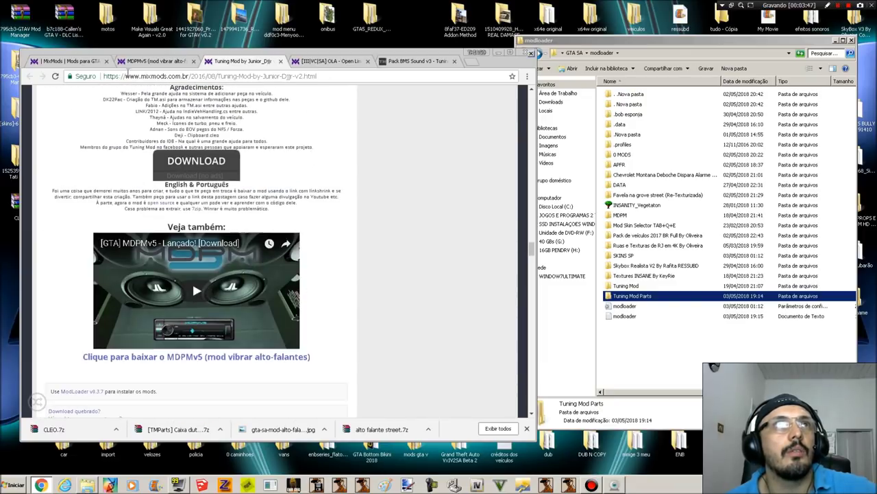
pyautogui.click(140, 63)
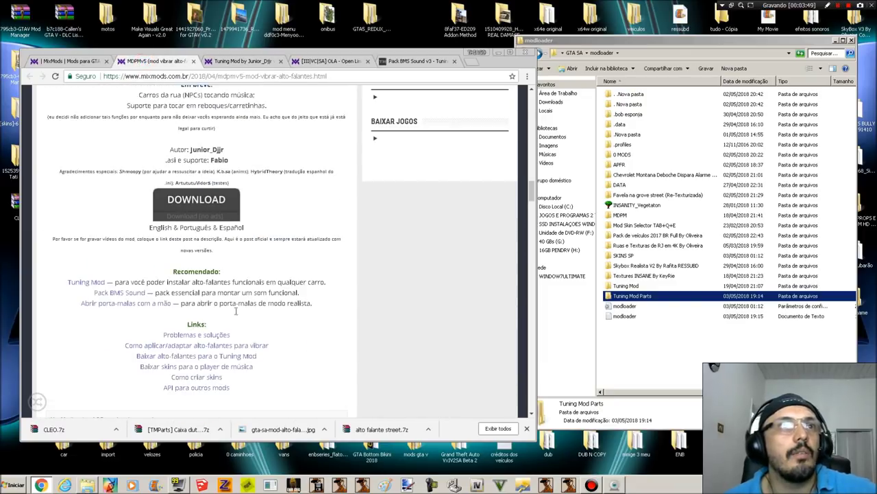
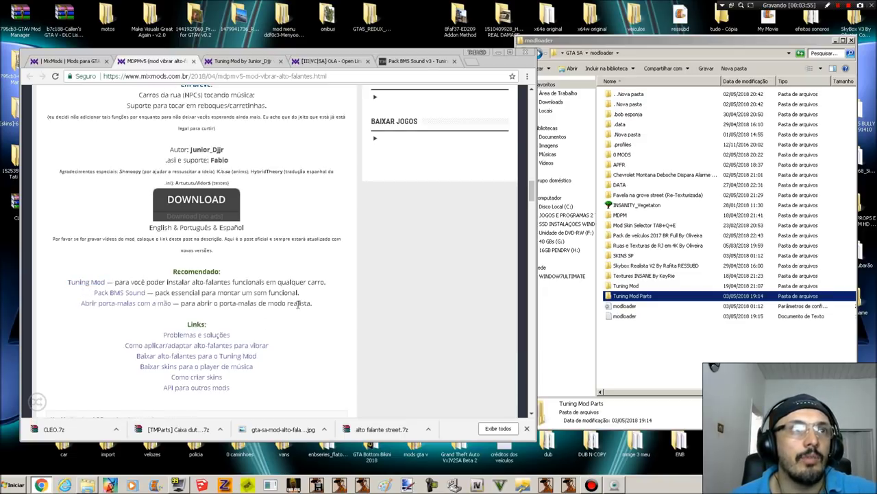
# - Follow the recommended Pack BMS Sound link, compare it with the page already open, and close the duplicate
pyautogui.click(130, 294)
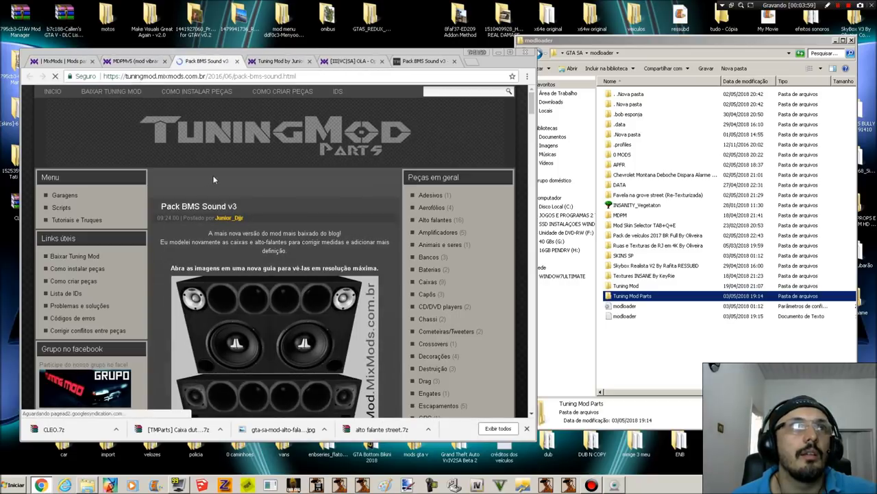
pyautogui.click(421, 61)
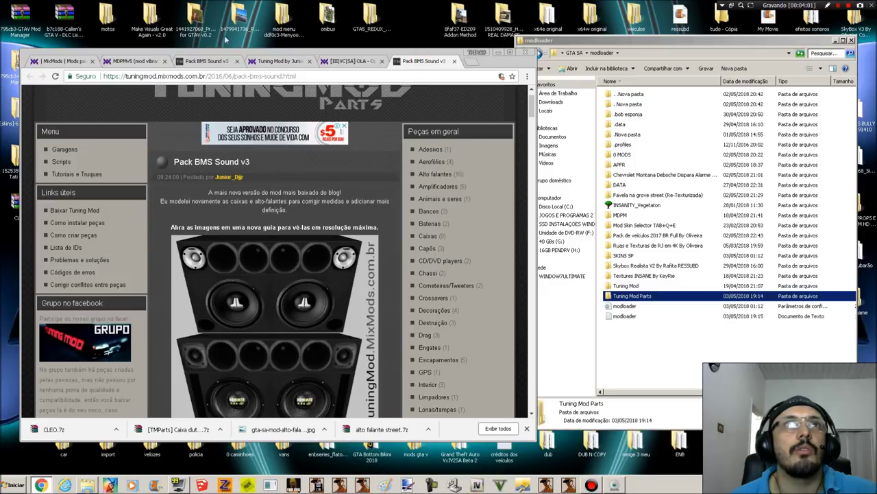
pyautogui.click(237, 62)
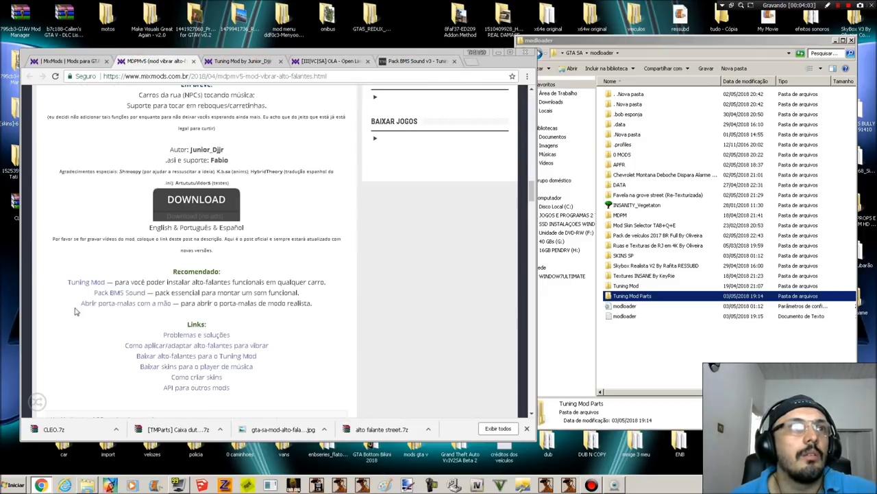
# - Open the recommended "Abrir porta-malas com a mão" mod page, read down to its download, then return to the MDPMv5 page
pyautogui.click(136, 306)
pyautogui.scroll(-1, 278, 325)
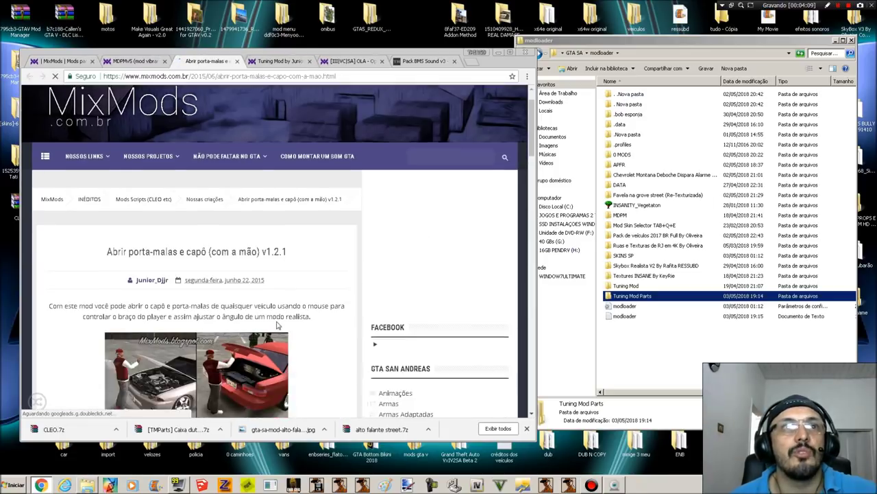
pyautogui.scroll(-1, 277, 326)
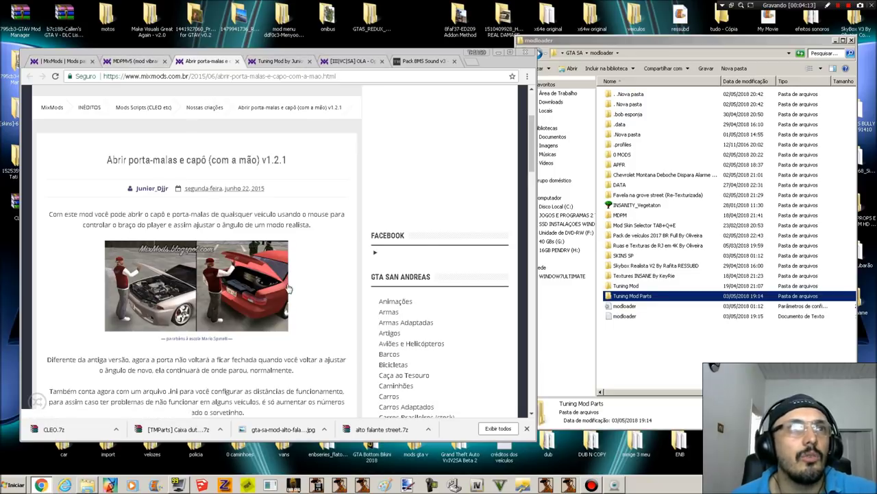
pyautogui.scroll(-1, 288, 279)
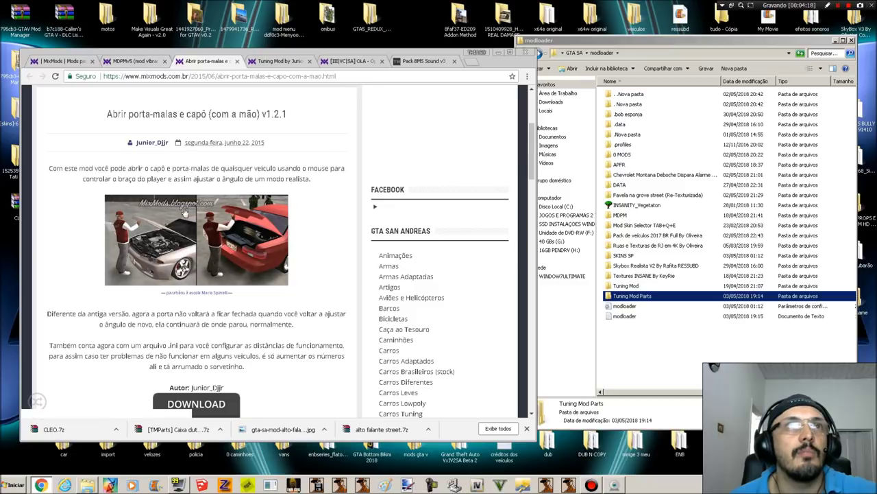
pyautogui.scroll(-2, 218, 250)
pyautogui.click(137, 61)
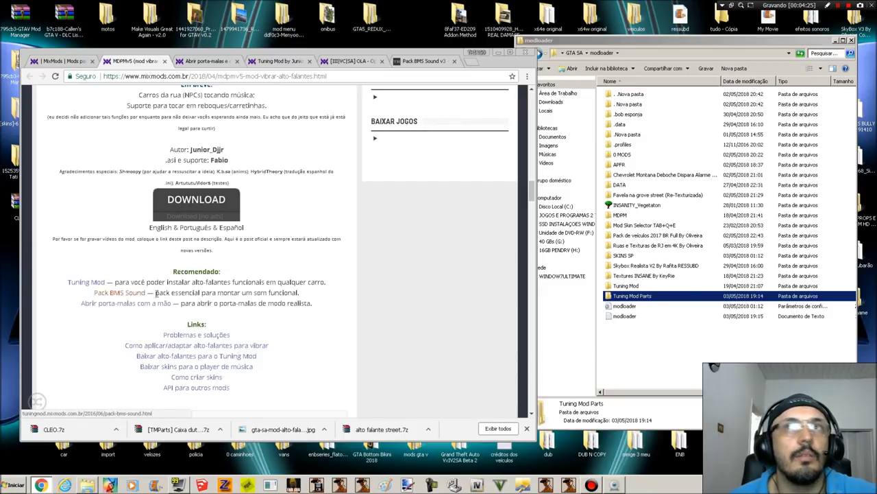
# - Check the "Abrir porta-malas e capô (com a mão)" folder inside modloader's 0 MODS folder, then return to the modloader folder
pyautogui.click(664, 361)
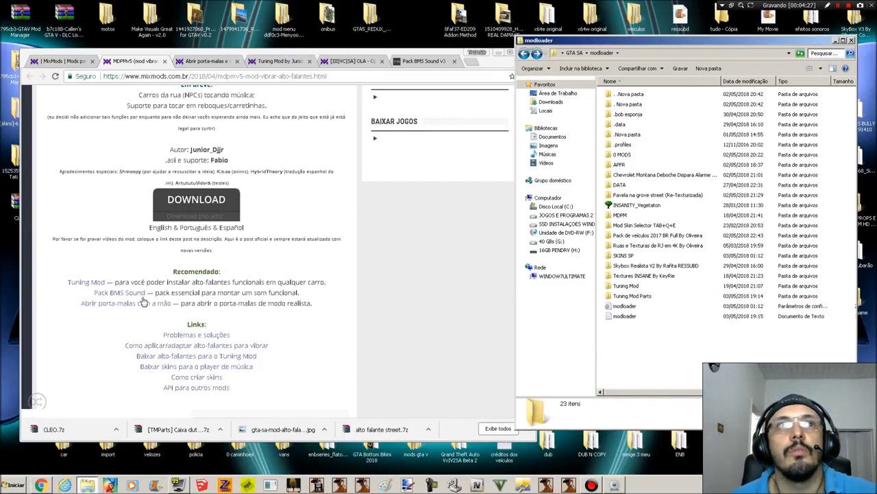
pyautogui.doubleClick(632, 156)
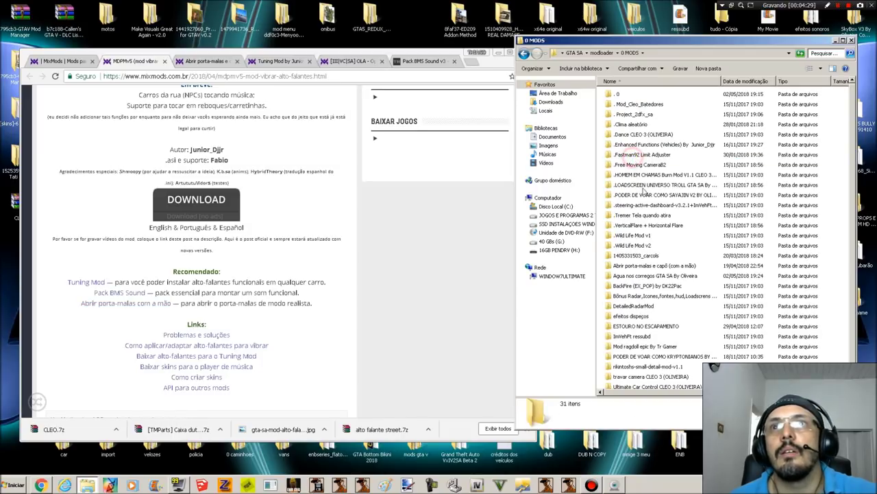
pyautogui.click(638, 266)
pyautogui.doubleClick(639, 267)
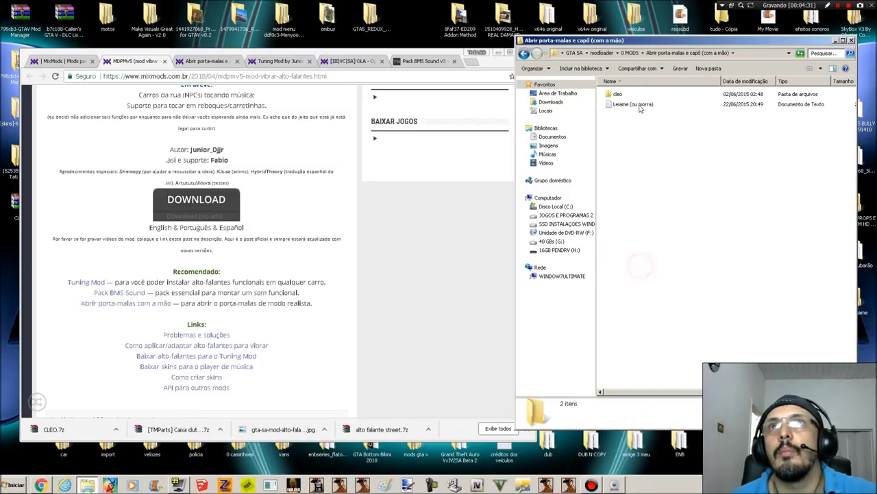
pyautogui.click(523, 54)
pyautogui.click(524, 54)
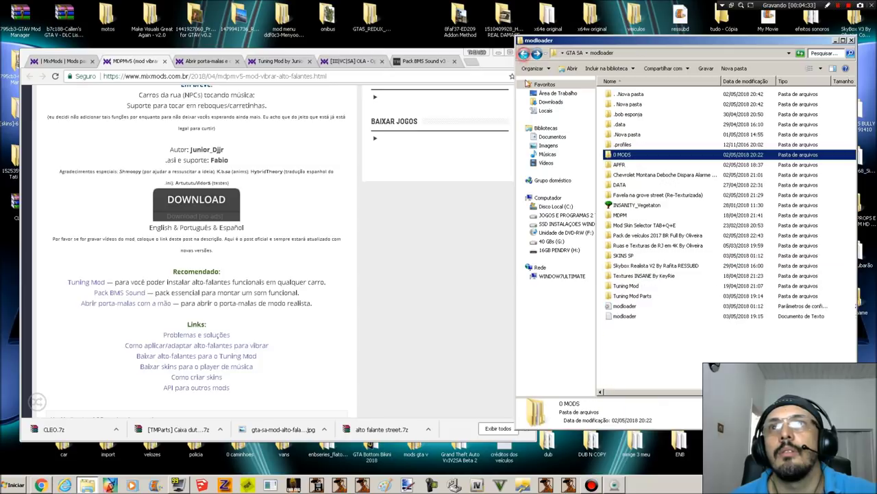
# - Switch to Chrome's Pack BMS Sound v3 page, read down to the end of the post and open its download link
pyautogui.click(419, 61)
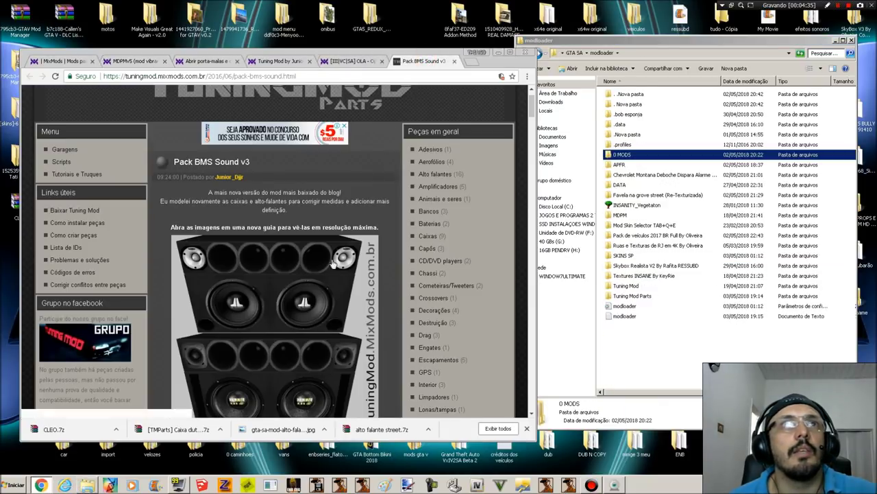
pyautogui.scroll(-10, 343, 273)
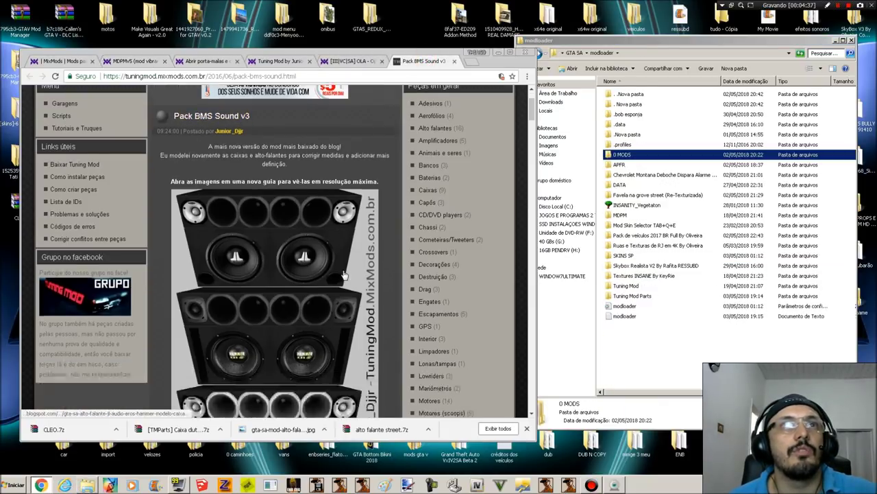
pyautogui.scroll(-10, 339, 273)
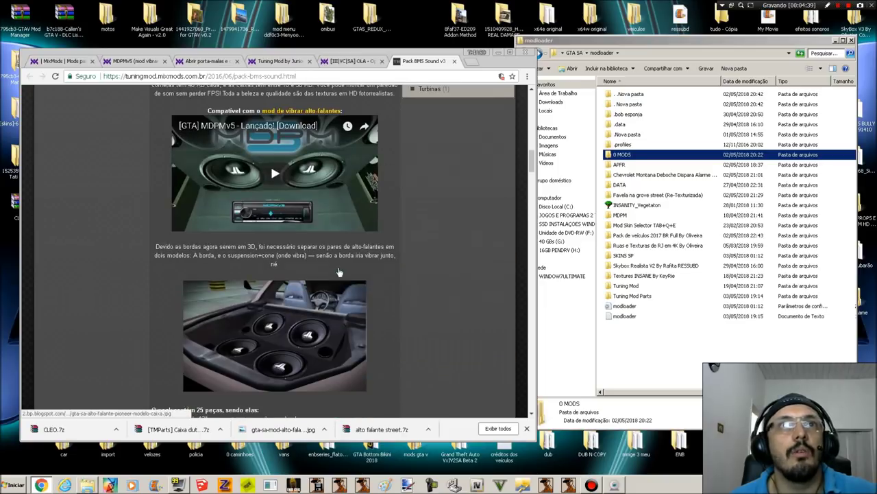
pyautogui.scroll(-3, 339, 270)
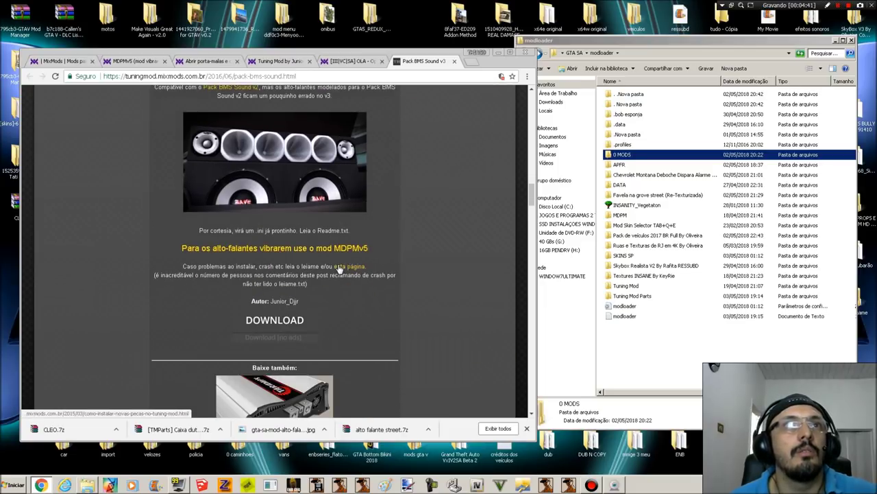
pyautogui.click(273, 322)
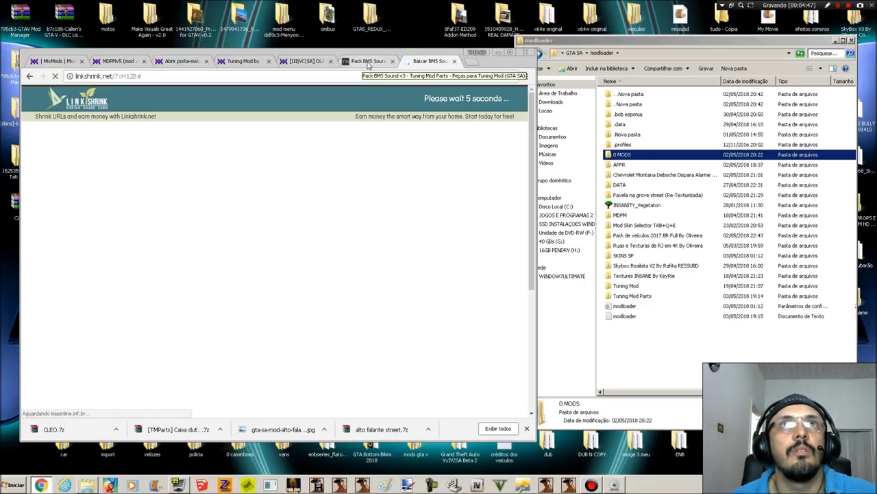
# - Go back over the parts list and images on the Pack BMS Sound v3 page, then close the download link's page
pyautogui.click(367, 62)
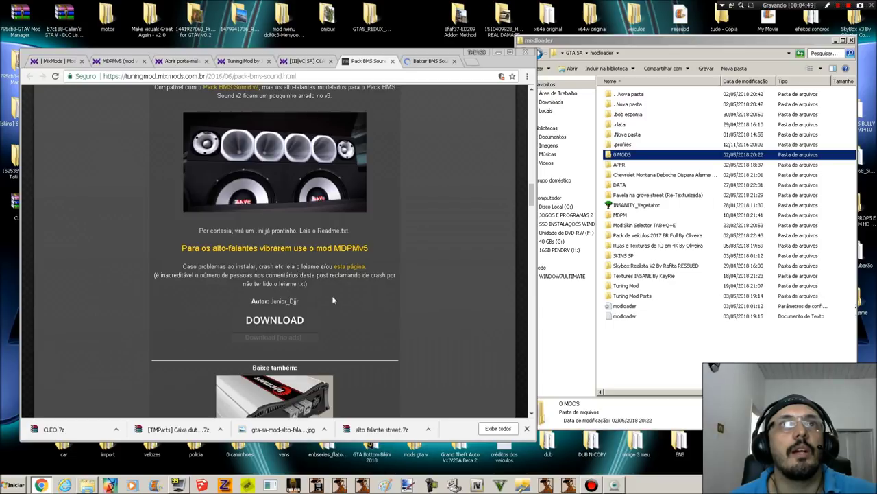
pyautogui.scroll(-15, 419, 305)
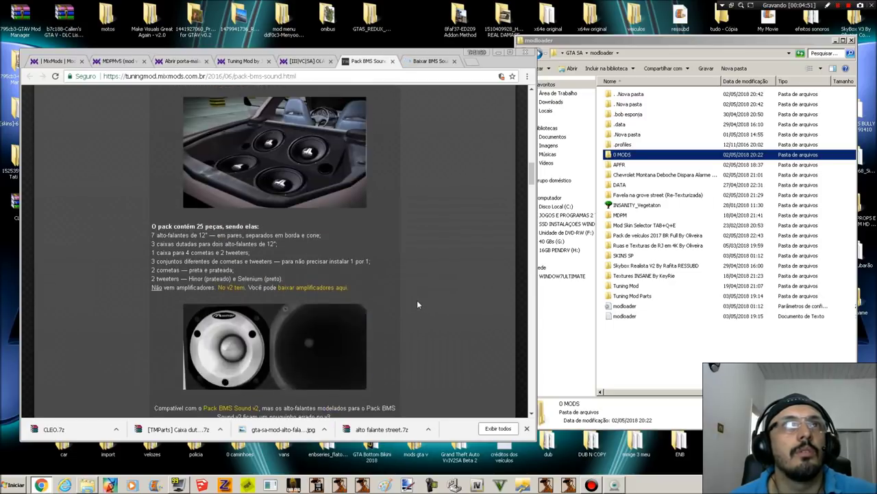
pyautogui.scroll(4, 418, 300)
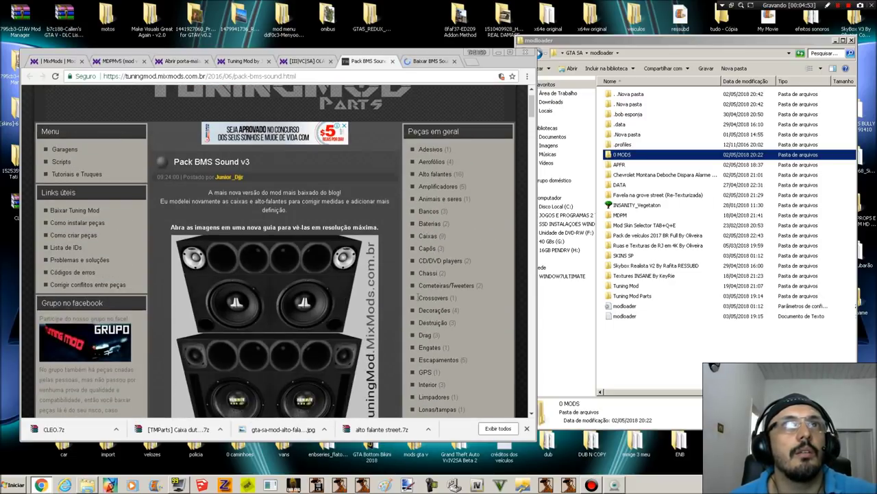
pyautogui.scroll(-10, 385, 297)
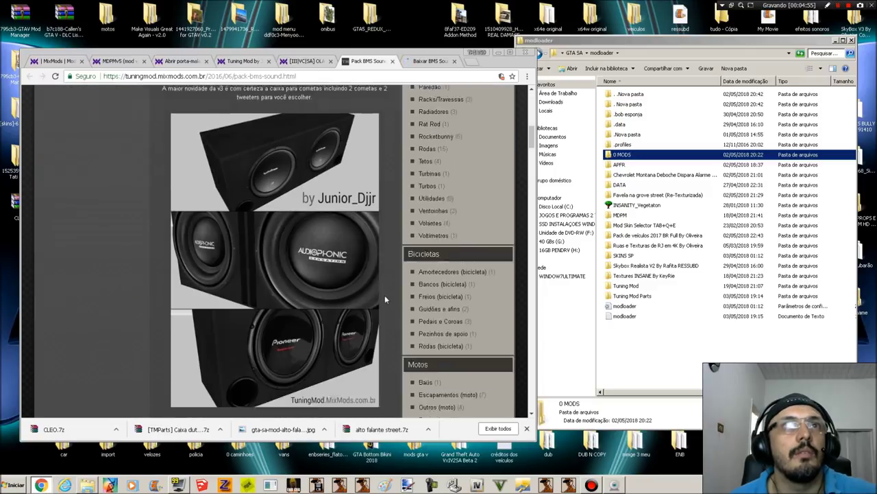
pyautogui.scroll(-8, 383, 293)
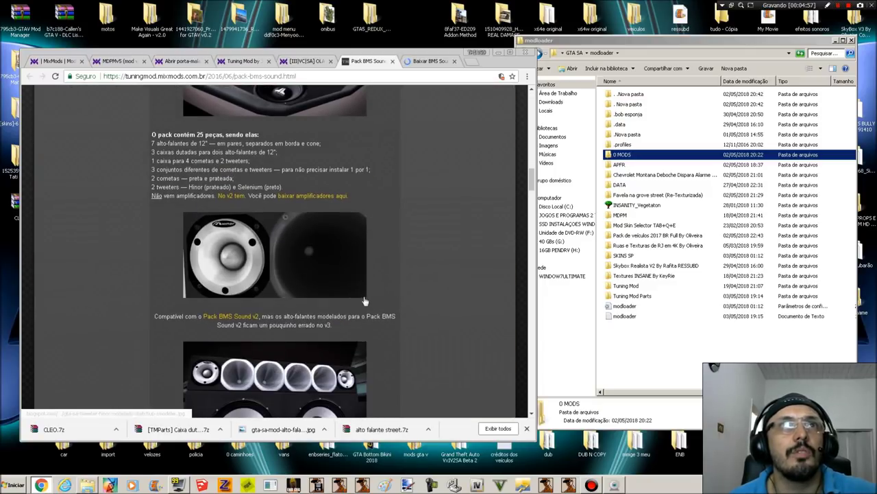
pyautogui.click(428, 59)
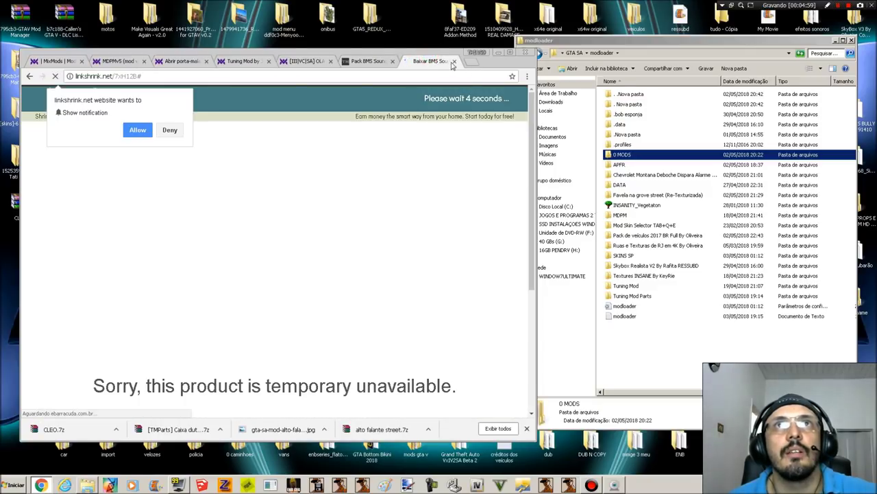
pyautogui.click(454, 61)
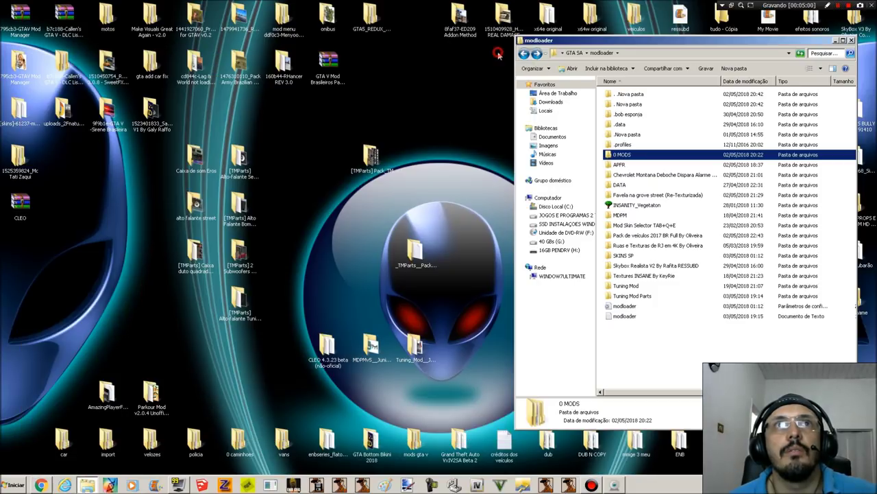
# - Minimize Chrome and check the contents of the _TMParts__Pack_BMS_Sound folder on the desktop
pyautogui.click(498, 52)
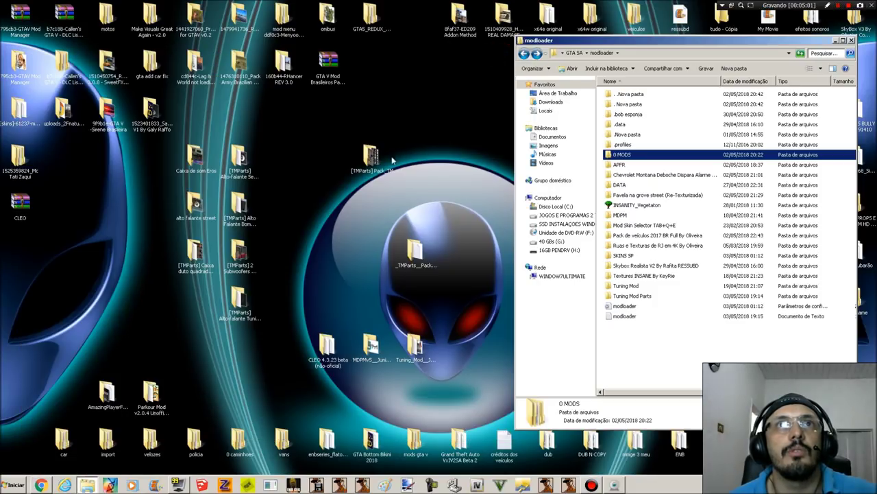
pyautogui.doubleClick(418, 254)
pyautogui.click(185, 123)
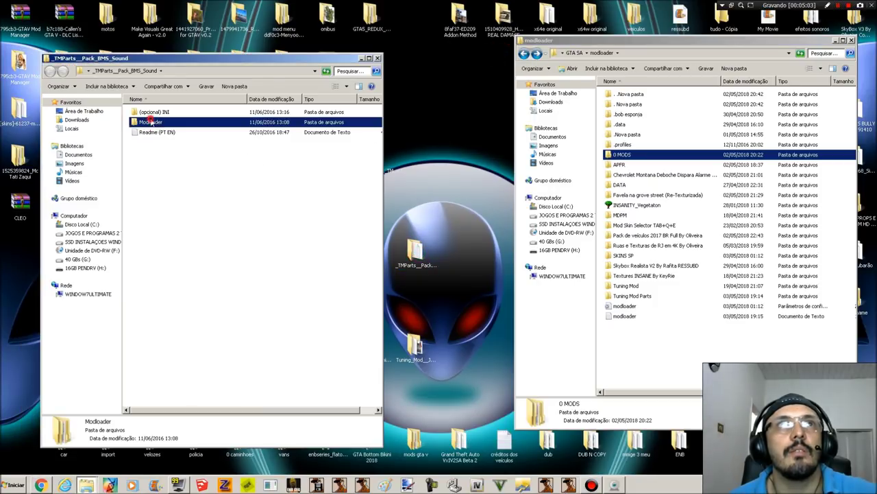
pyautogui.click(378, 59)
pyautogui.click(388, 162)
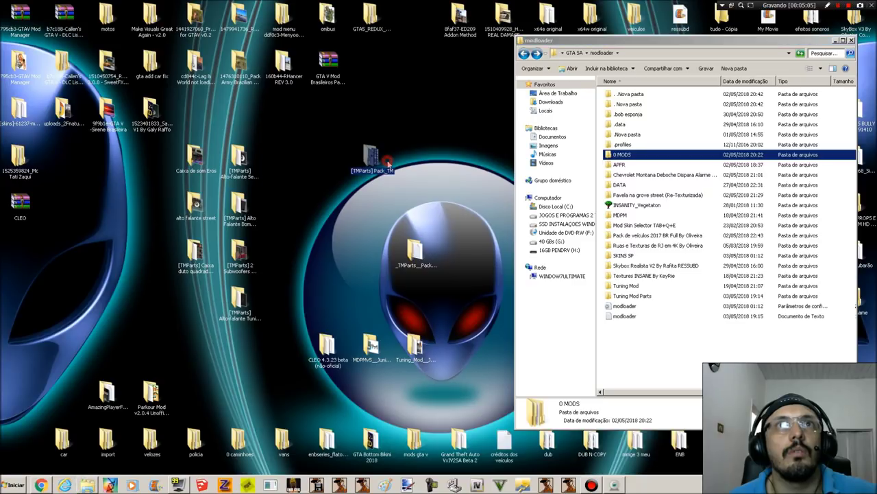
pyautogui.click(412, 248)
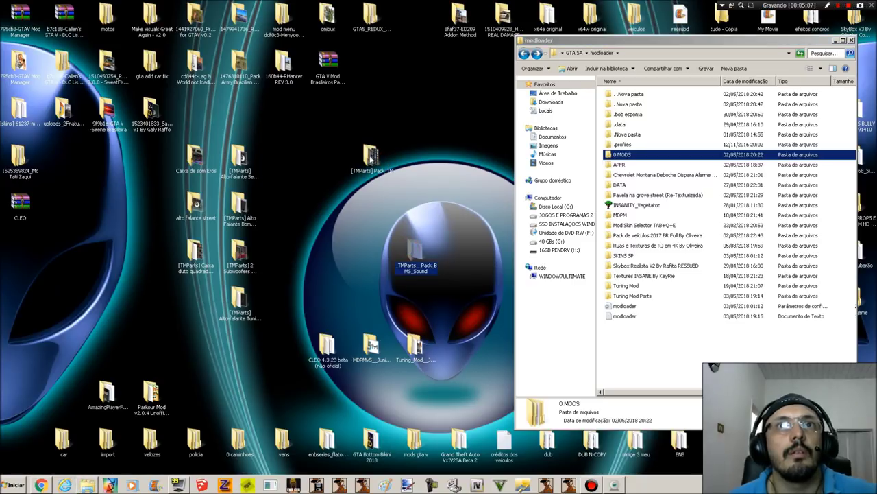
# - Inspect the desktop's [TMParts] Pack_TM folder down to Modloader\Tuning Mod Parts\pack_TM, return to its root, and close it
pyautogui.doubleClick(371, 158)
pyautogui.doubleClick(183, 122)
pyautogui.doubleClick(183, 111)
pyautogui.doubleClick(183, 112)
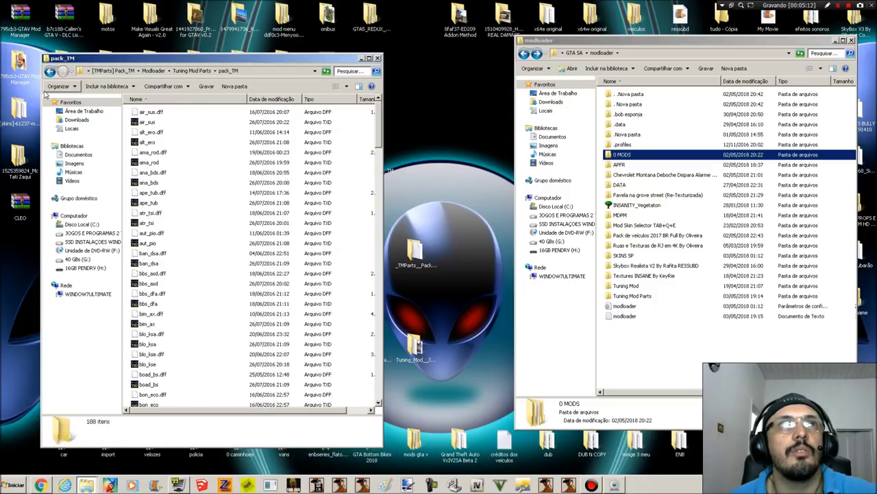
pyautogui.click(50, 71)
pyautogui.click(50, 71)
pyautogui.click(50, 72)
pyautogui.click(200, 142)
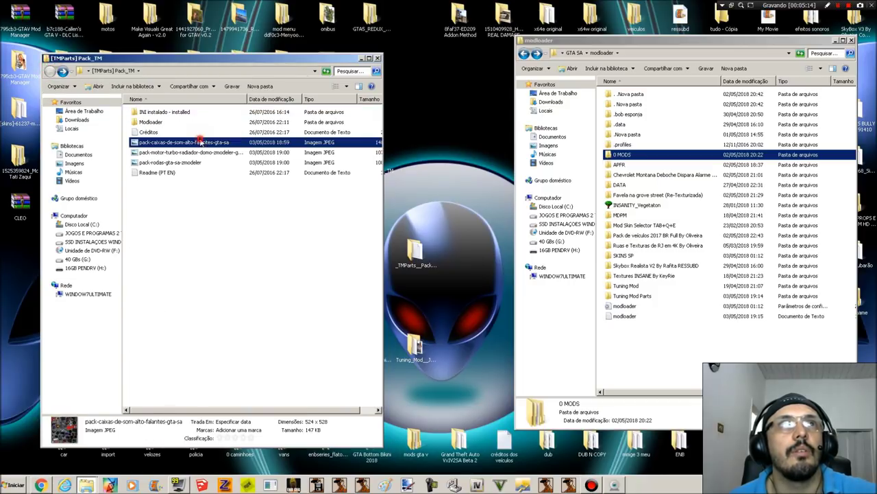
pyautogui.click(196, 152)
pyautogui.click(378, 58)
# - Reopen the _TMParts__Pack_BMS_Sound folder for a brief look, close it and return to the modloader folder
pyautogui.click(416, 256)
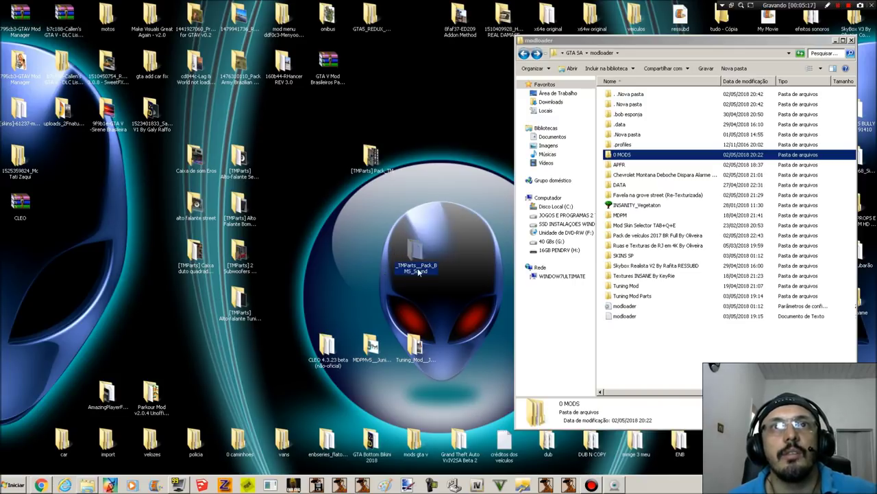
pyautogui.doubleClick(418, 269)
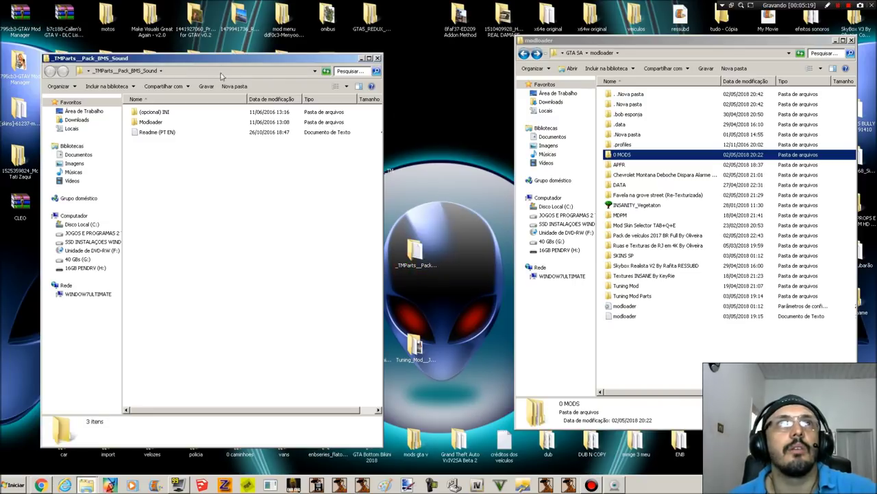
pyautogui.moveTo(223, 61); pyautogui.dragTo(260, 55)
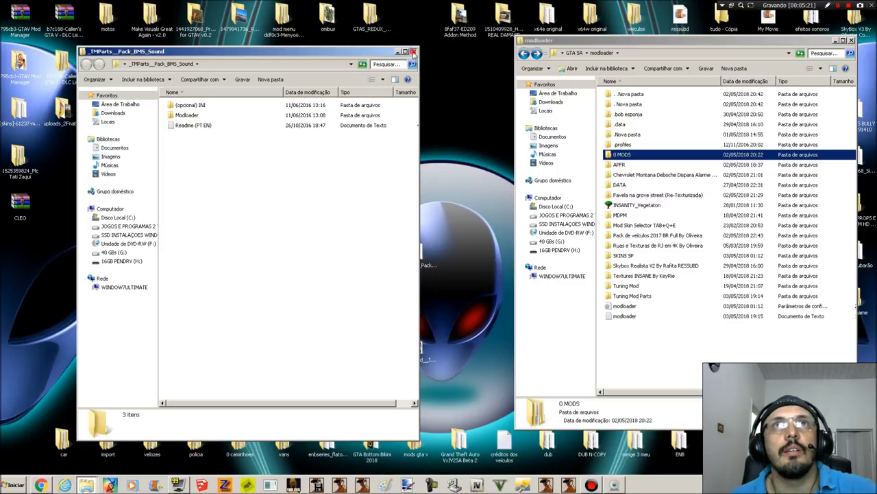
pyautogui.click(413, 52)
pyautogui.click(637, 360)
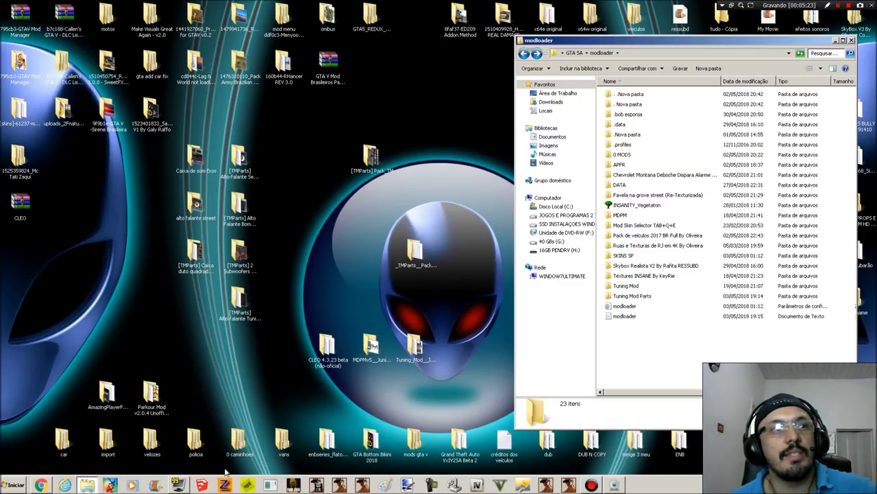
# - Switch to Chrome, open the Aerofólios parts category from the Pack BMS Sound v3 page, then close that category page
pyautogui.click(39, 485)
pyautogui.scroll(-3, 345, 139)
pyautogui.scroll(-5, 344, 148)
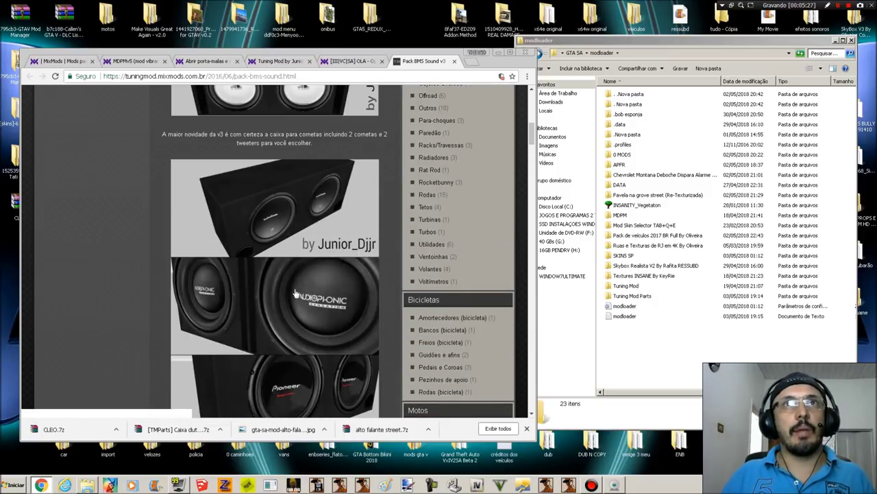
pyautogui.moveTo(532, 131); pyautogui.dragTo(532, 98)
pyautogui.click(431, 206)
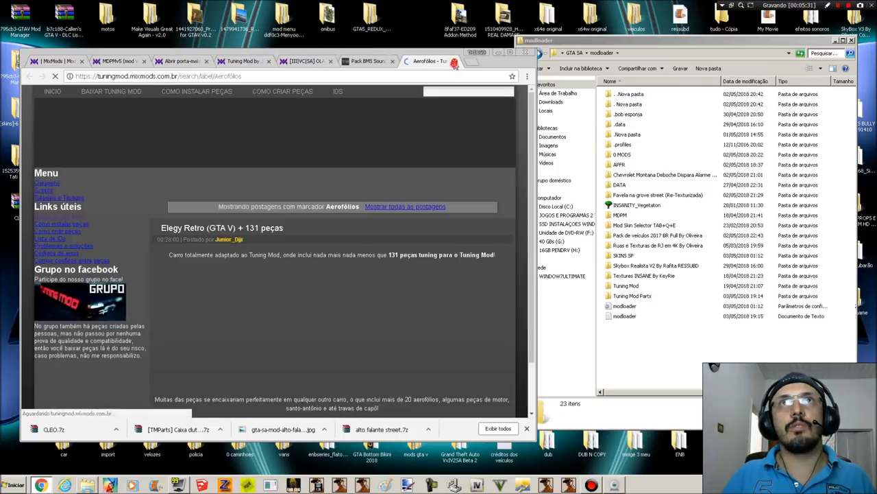
pyautogui.click(454, 62)
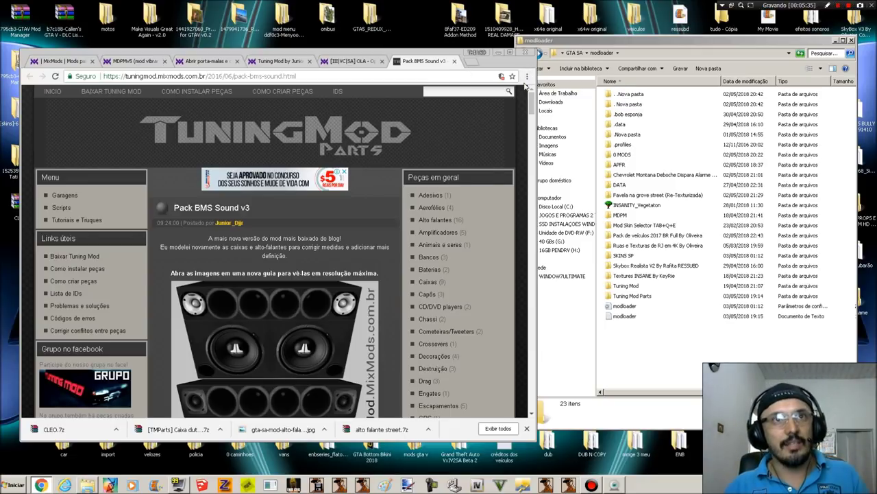
# - Review the speaker box images on the Pack BMS Sound v3 page
pyautogui.scroll(-3, 426, 240)
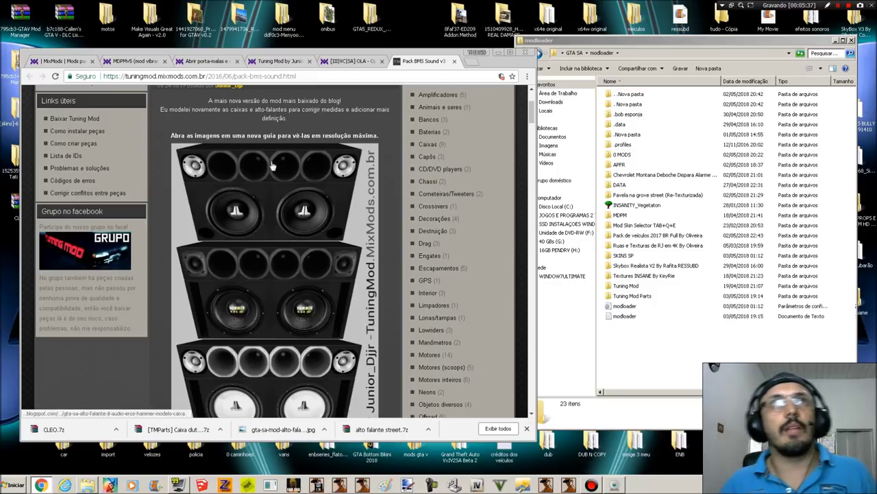
pyautogui.scroll(3, 276, 187)
pyautogui.scroll(-3, 305, 207)
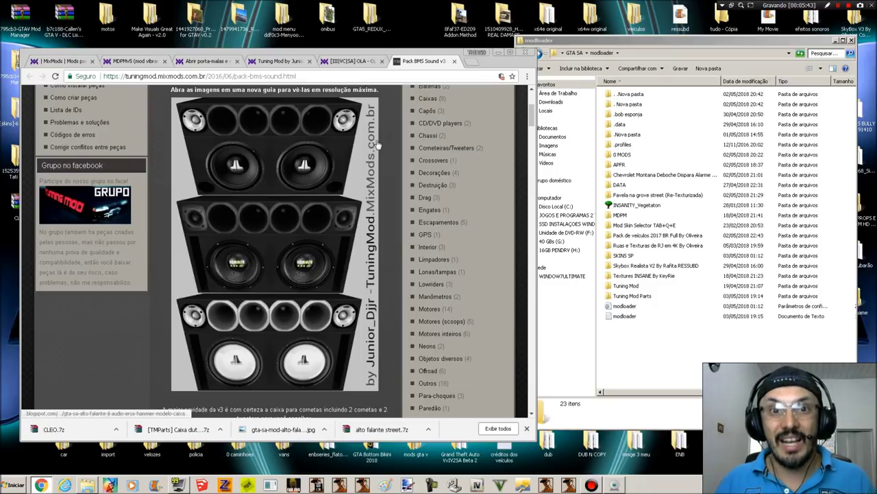
# - Minimize Chrome, open the _TMParts__Pack_BMS_Sound folder beside the modloader window, and point out its Modloader and (opcional) INI folders
pyautogui.click(498, 52)
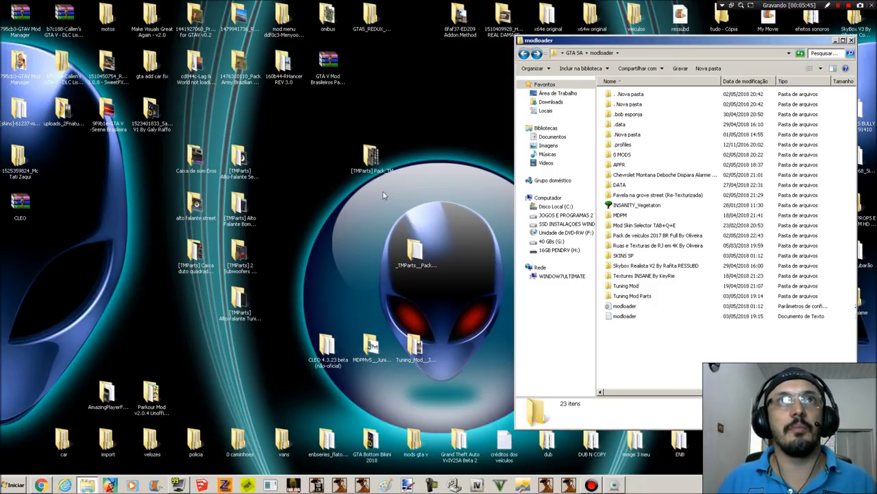
pyautogui.click(356, 172)
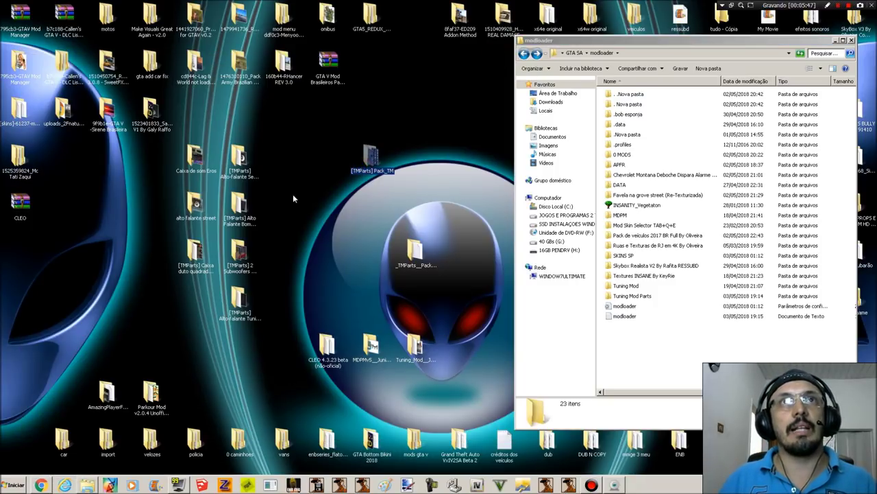
pyautogui.doubleClick(416, 251)
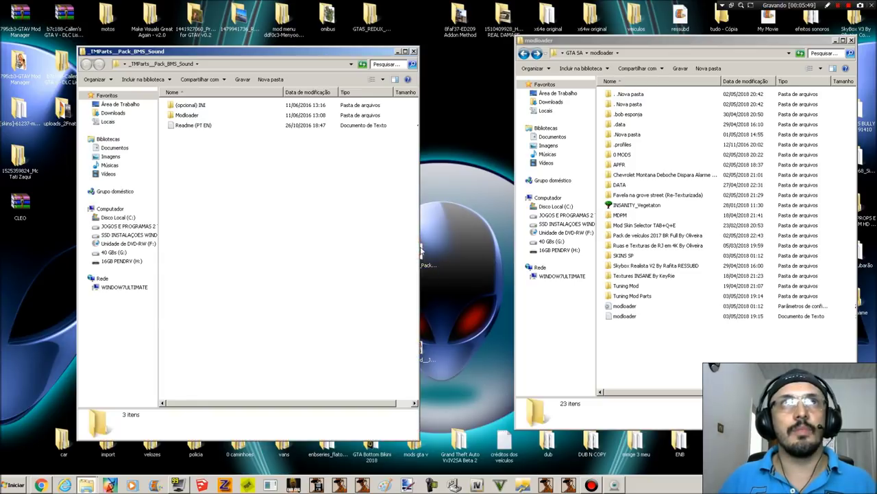
pyautogui.moveTo(217, 55); pyautogui.dragTo(286, 65)
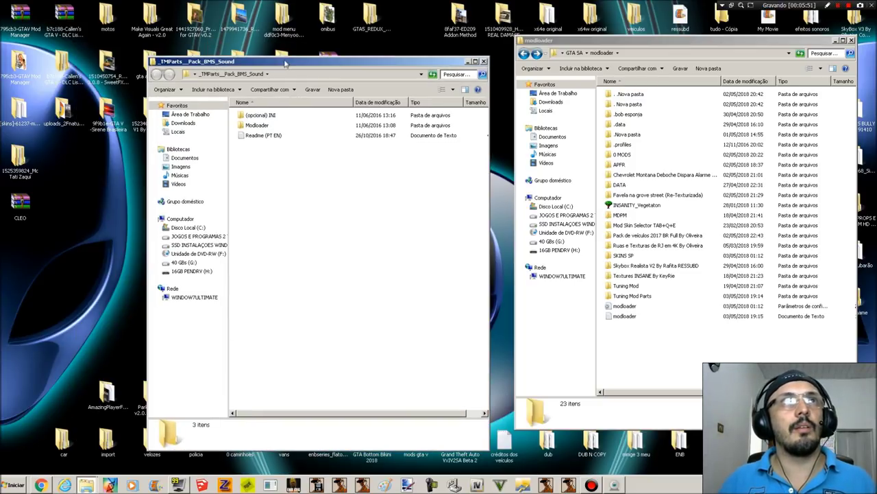
pyautogui.click(255, 126)
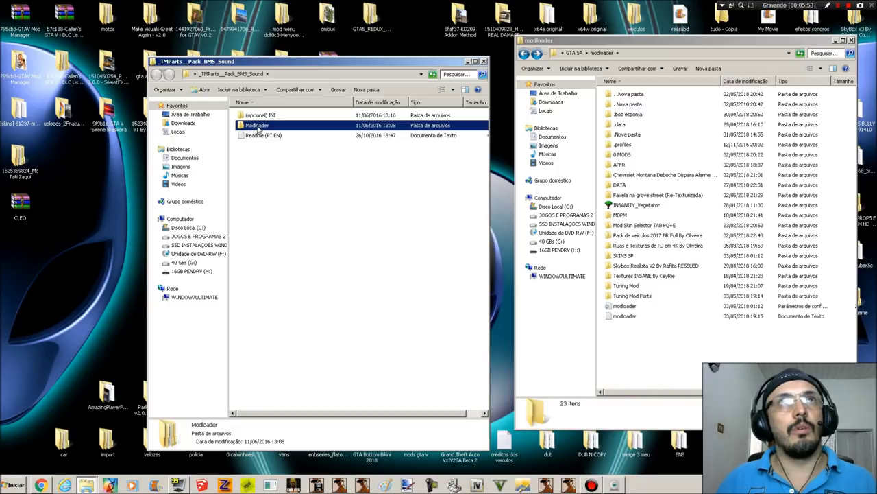
pyautogui.click(269, 117)
# - Open the Readme (PT EN) file, read the installation instructions, part names and requirements, and close it
pyautogui.doubleClick(264, 135)
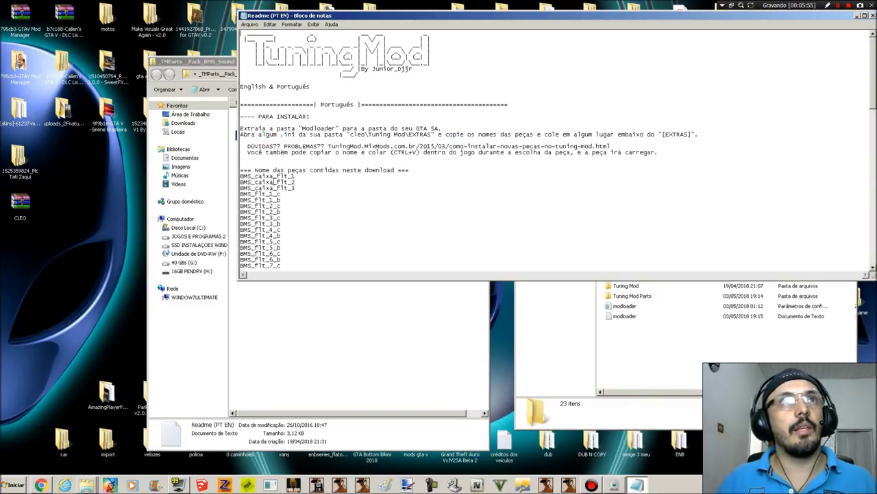
pyautogui.scroll(-5, 328, 201)
pyautogui.scroll(-3, 328, 201)
pyautogui.scroll(4, 331, 199)
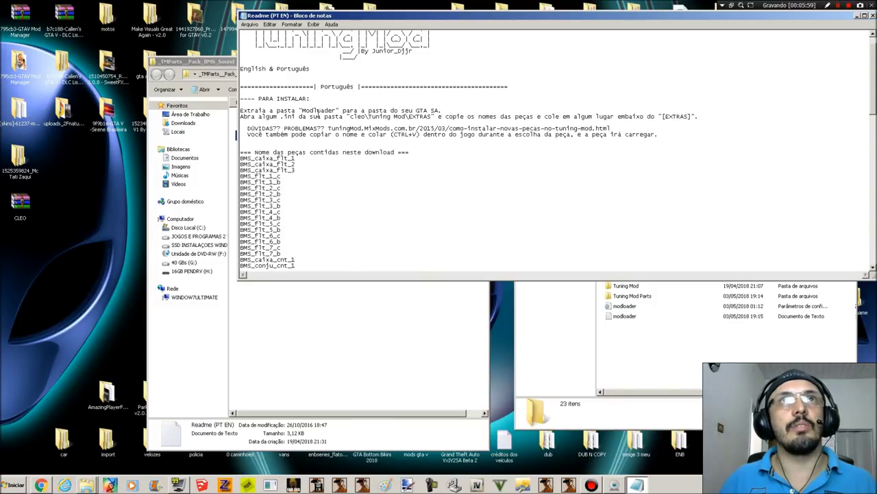
pyautogui.scroll(-9, 359, 200)
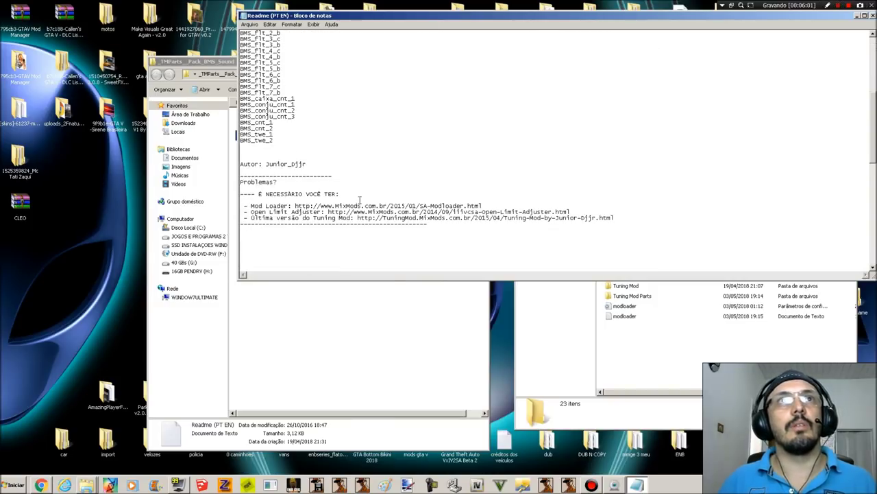
pyautogui.click(871, 16)
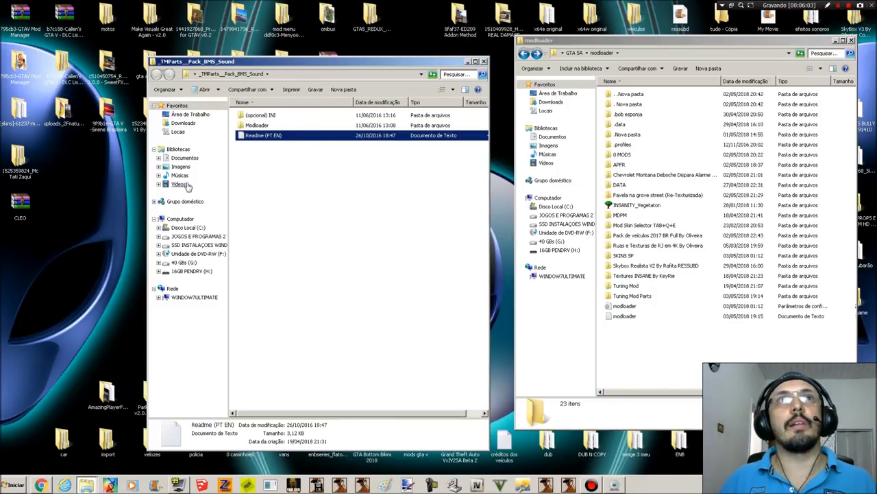
# - Look inside the download's Modloader and Tuning Mod Parts folders, return to Modloader, and open the game's Tuning Mod Parts folder for comparison
pyautogui.click(276, 129)
pyautogui.doubleClick(277, 129)
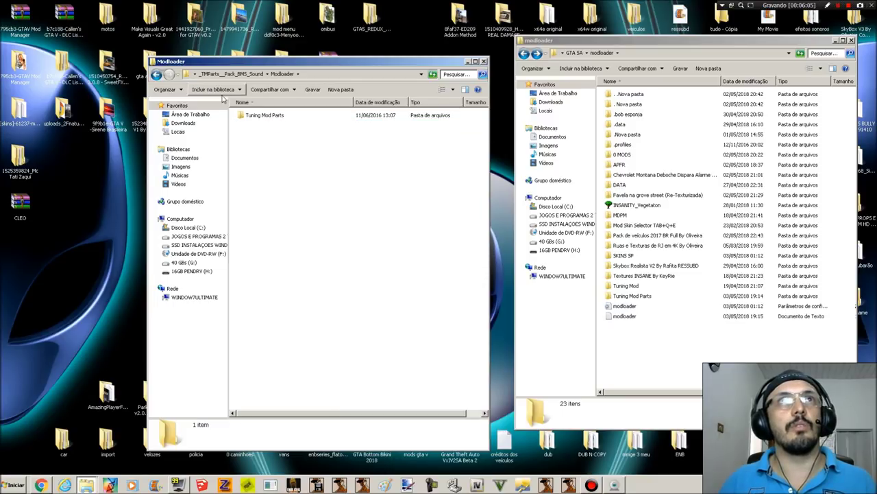
pyautogui.doubleClick(273, 118)
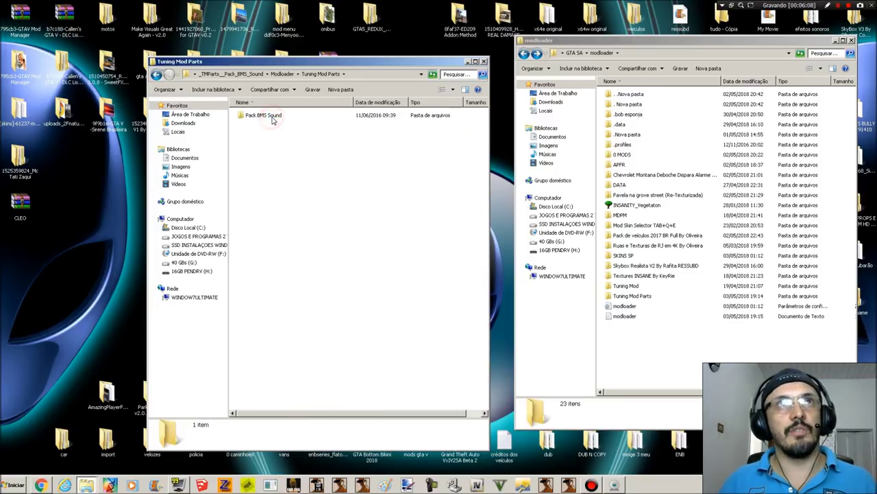
pyautogui.click(157, 75)
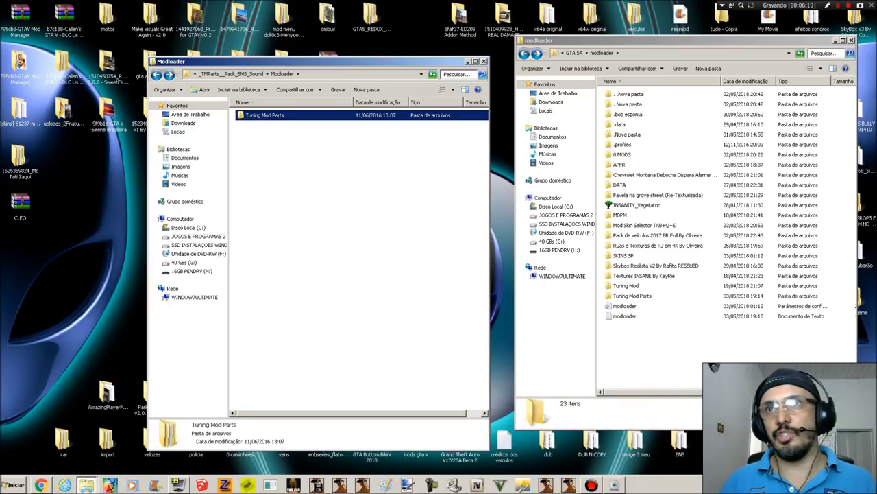
pyautogui.click(645, 296)
pyautogui.doubleClick(644, 296)
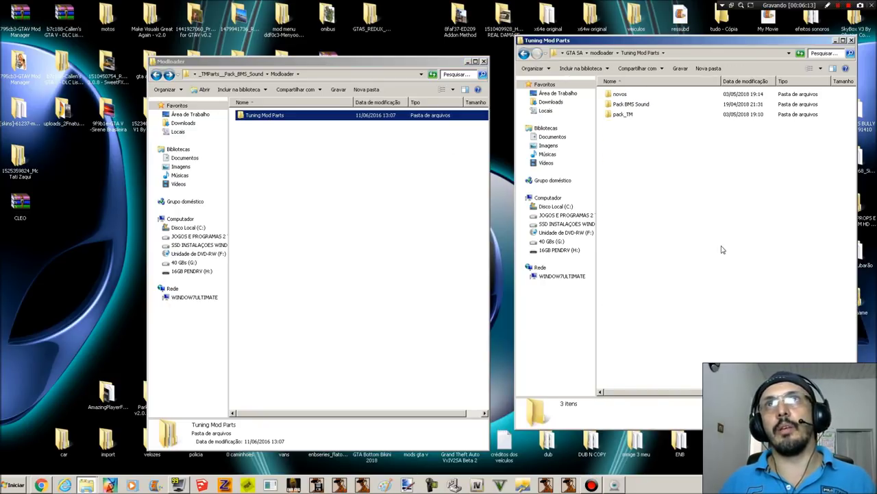
# - View the download's Pack BMS Sound contents, reopen the game's Tuning Mod Parts from modloader, and return the download to its Tuning Mod Parts folder
pyautogui.doubleClick(323, 118)
pyautogui.doubleClick(277, 118)
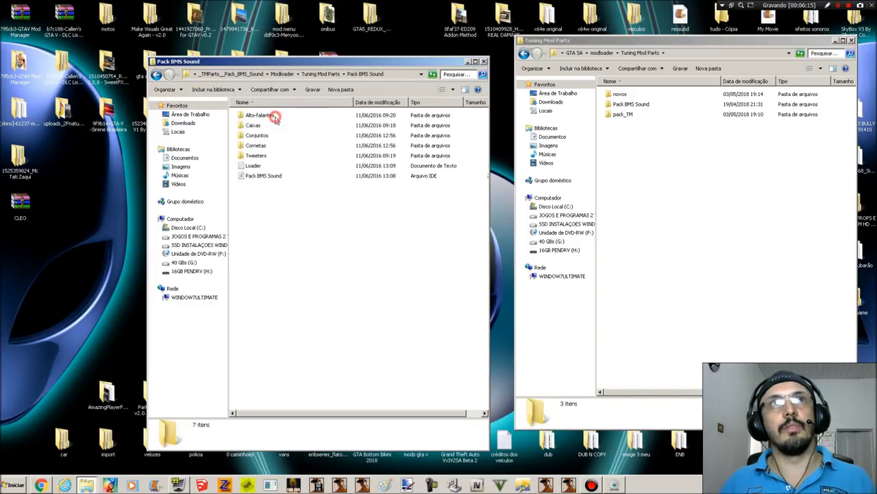
pyautogui.click(522, 55)
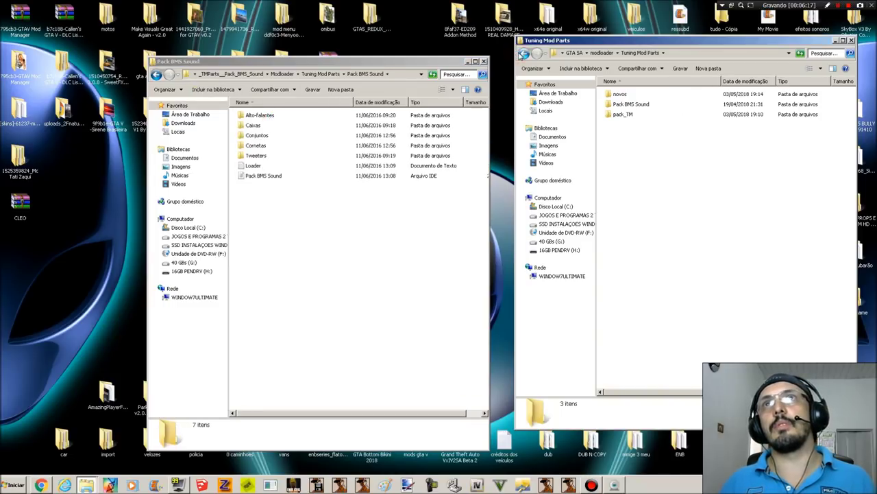
pyautogui.click(524, 55)
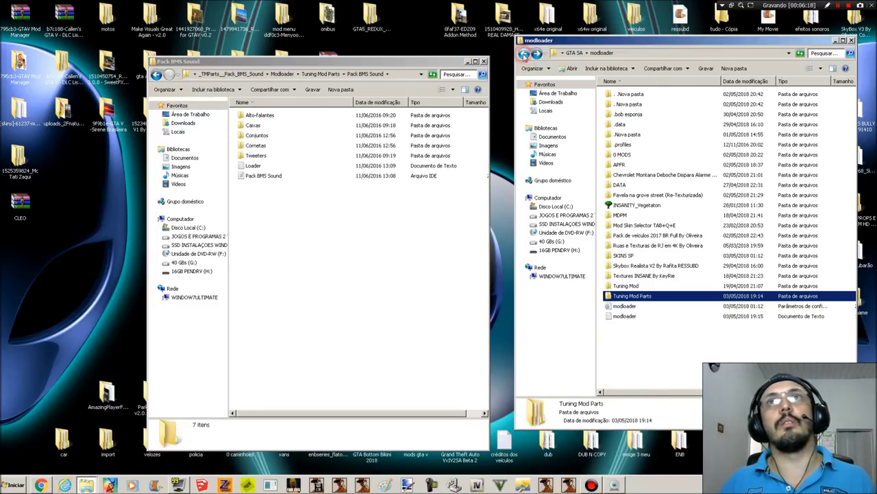
pyautogui.doubleClick(632, 297)
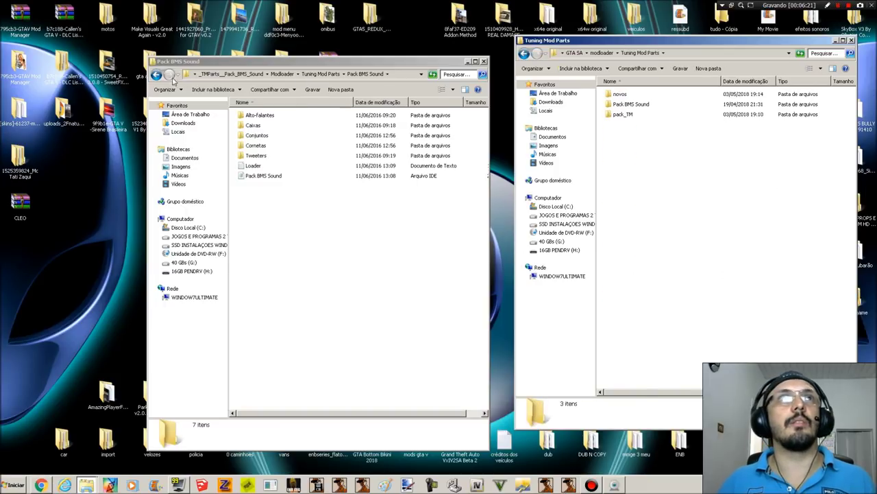
pyautogui.click(157, 75)
# - Point out the Pack BMS Sound, pack_TM and novos folders inside the game's Tuning Mod Parts folder
pyautogui.click(621, 104)
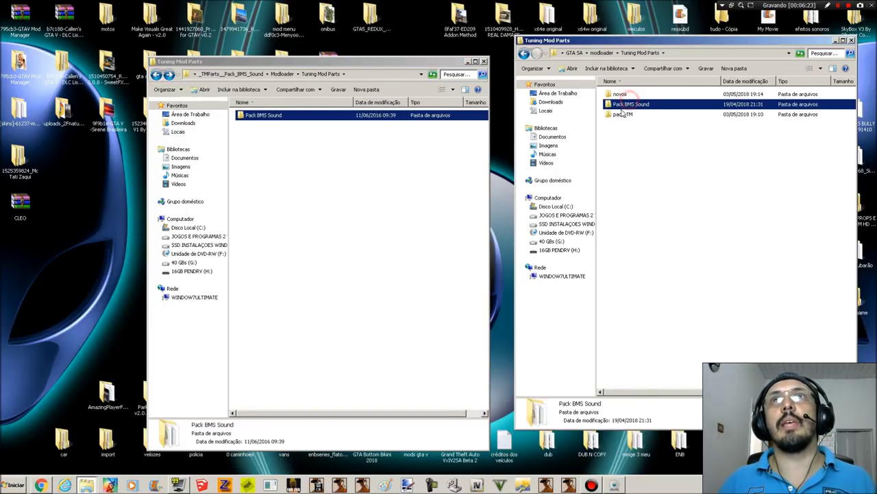
pyautogui.click(620, 115)
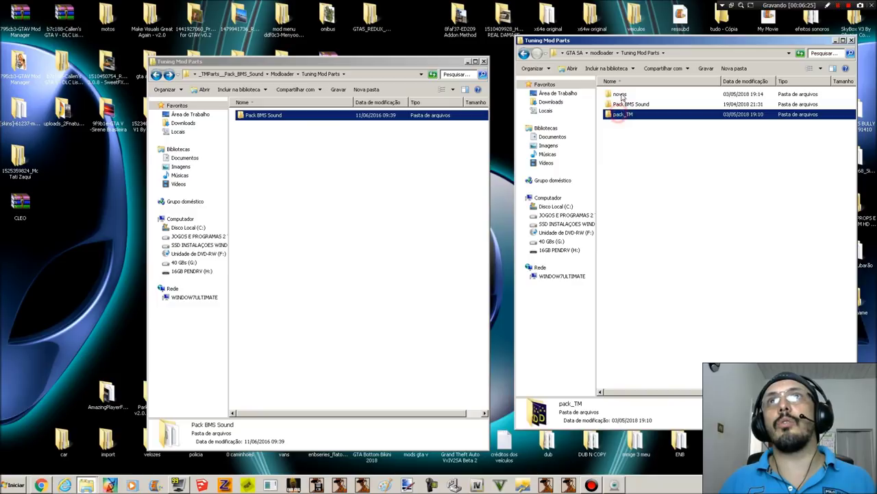
pyautogui.click(621, 95)
pyautogui.click(625, 115)
pyautogui.click(624, 95)
pyautogui.click(621, 115)
pyautogui.click(620, 94)
pyautogui.click(621, 115)
pyautogui.click(626, 105)
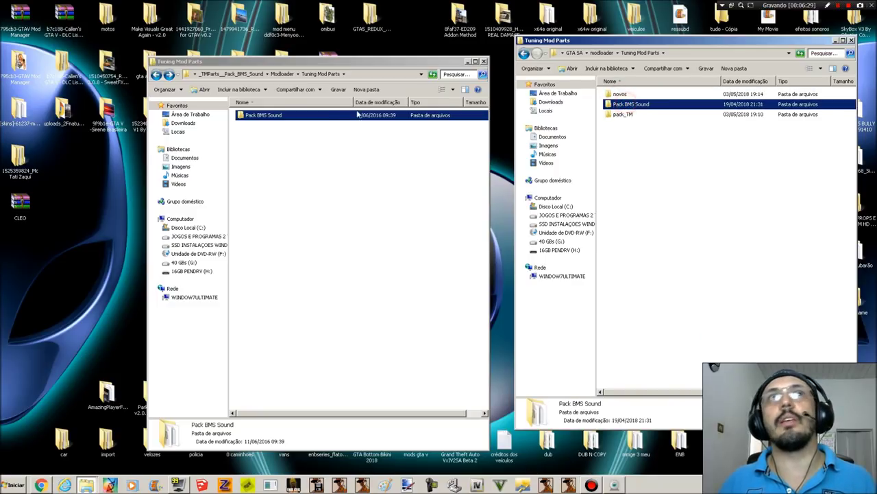
# - Open Pack BMS Sound in both windows, check the Pack BMS Sound.ide path in the download's Loader file, and close the file
pyautogui.doubleClick(645, 107)
pyautogui.doubleClick(328, 115)
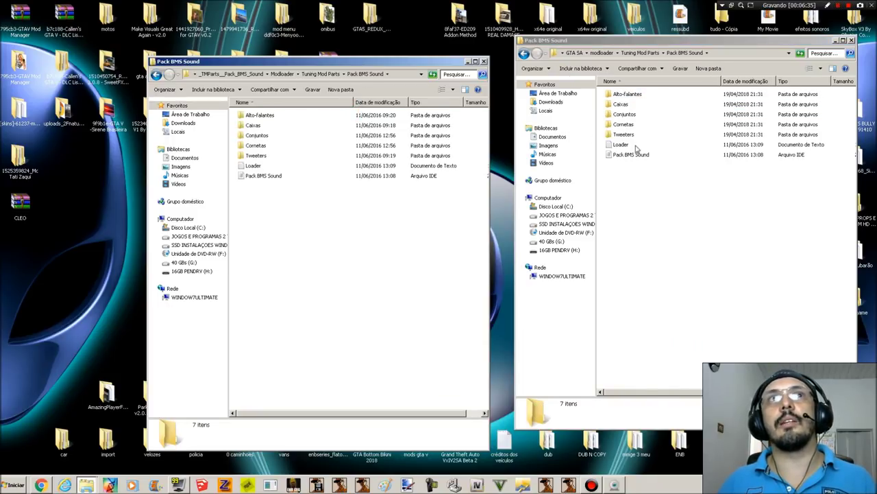
pyautogui.doubleClick(247, 165)
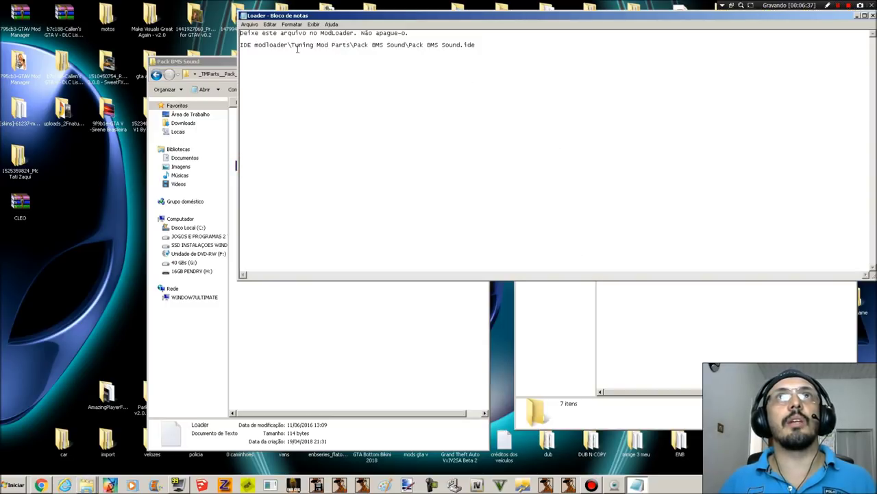
pyautogui.moveTo(411, 46); pyautogui.dragTo(466, 46)
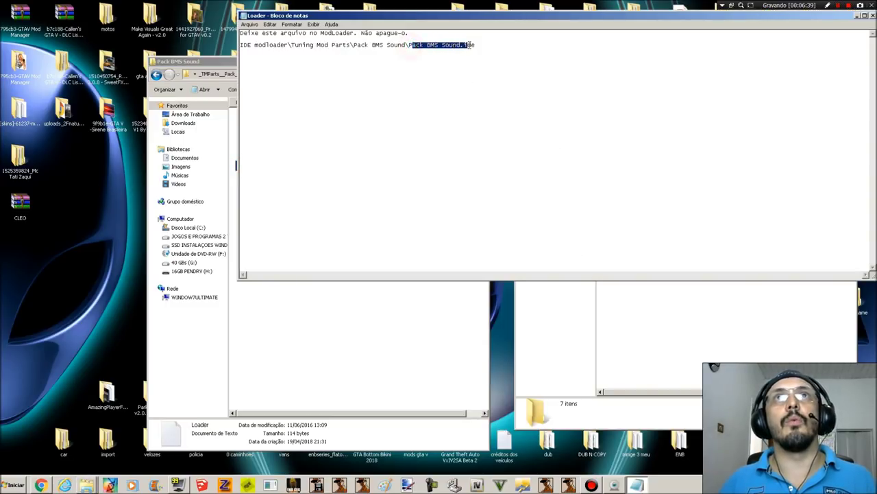
pyautogui.click(873, 17)
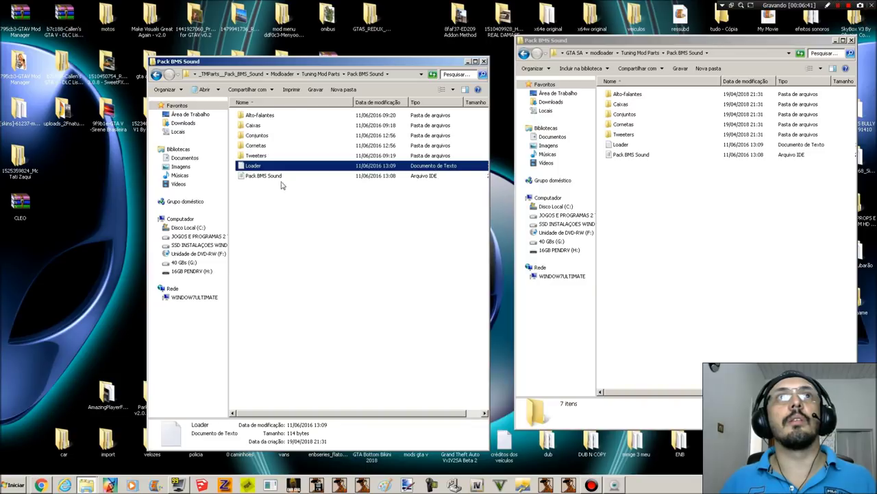
# - Open the Pack BMS Sound IDE file, review its object entries, and close it
pyautogui.click(268, 180)
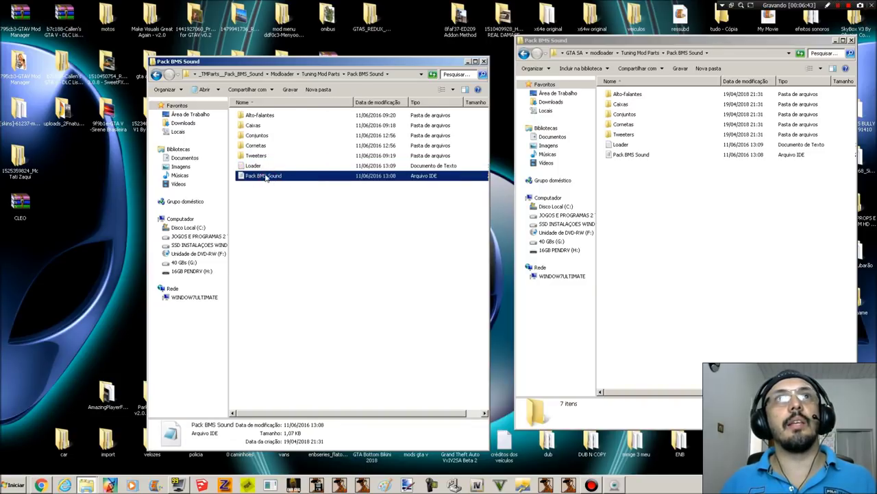
pyautogui.doubleClick(266, 176)
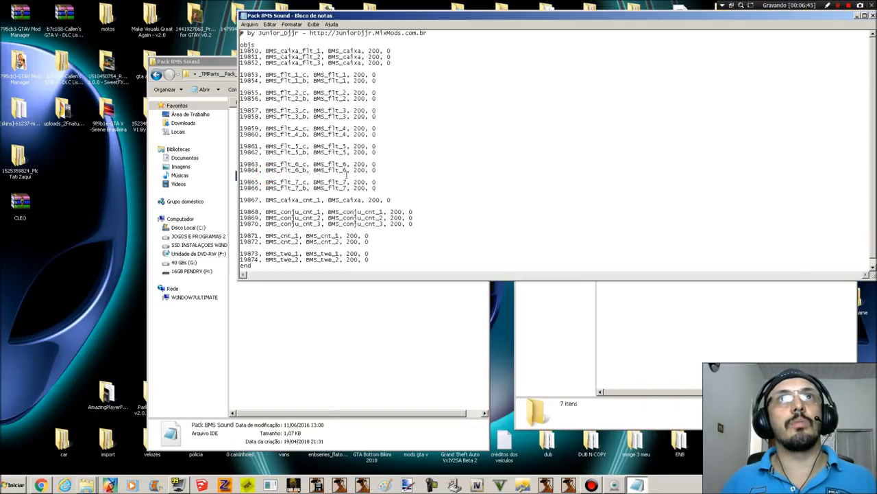
pyautogui.scroll(-1, 323, 223)
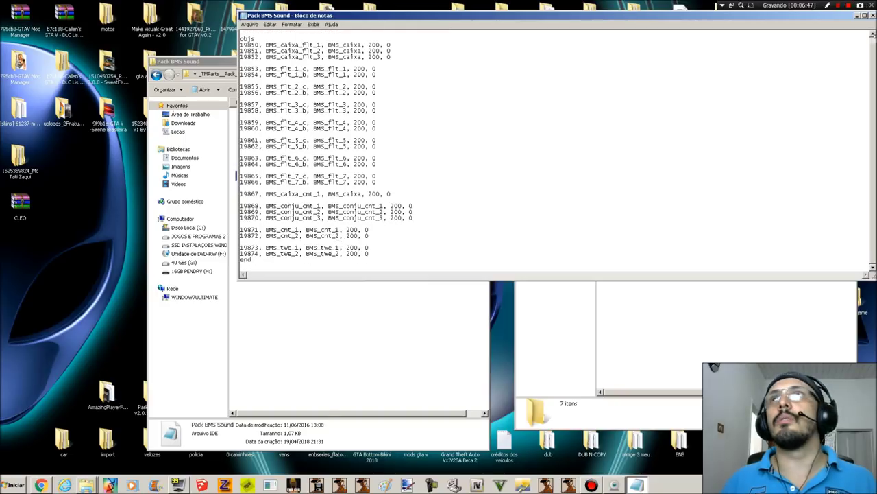
pyautogui.click(873, 16)
# - Check the files in the Conjuntos folder, return to Pack BMS Sound, and point out the Loader and IDE files
pyautogui.doubleClick(255, 135)
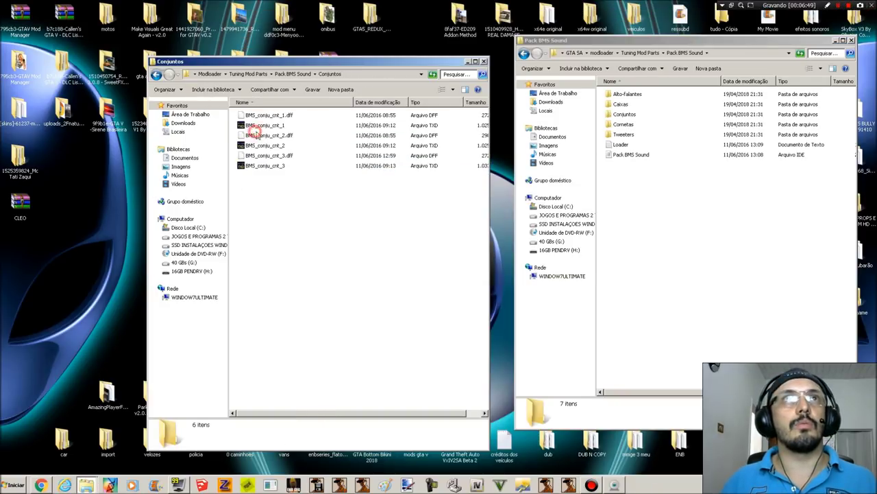
pyautogui.click(156, 74)
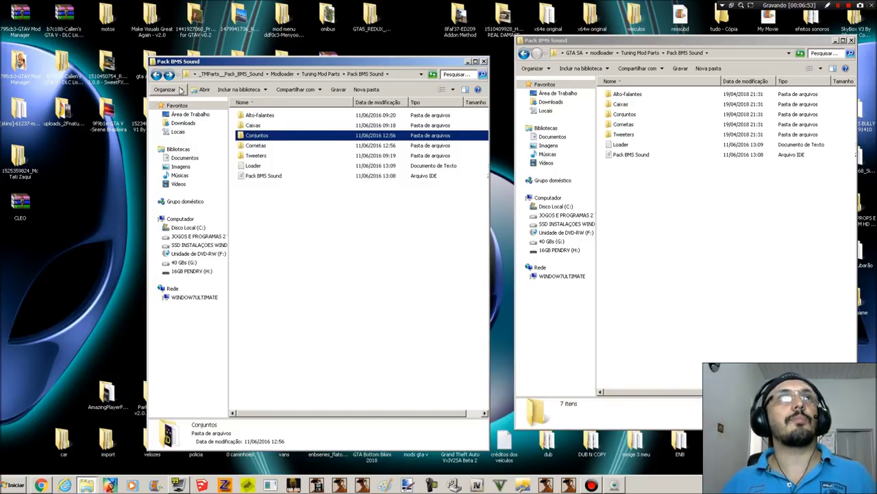
pyautogui.click(294, 166)
pyautogui.click(295, 176)
pyautogui.click(295, 167)
pyautogui.click(304, 109)
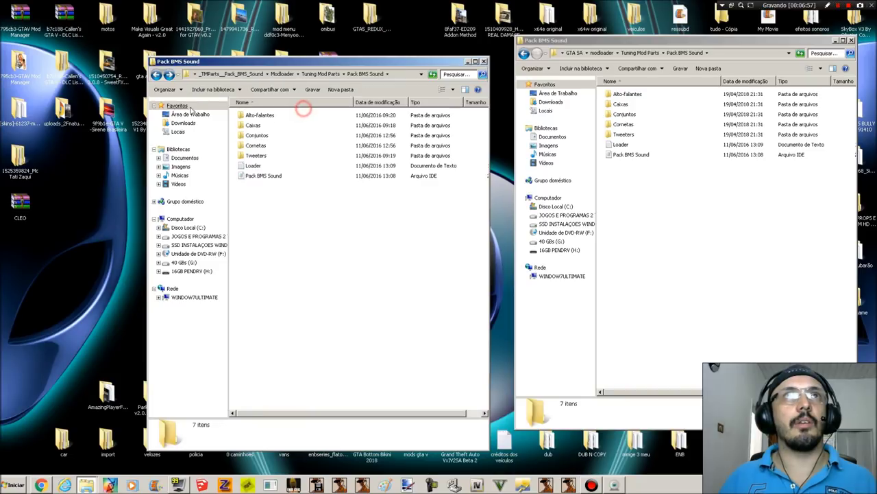
# - Return the windows to the _TMParts__Pack_BMS_Sound and modloader folders and point out the (opcional) INI folder
pyautogui.click(156, 74)
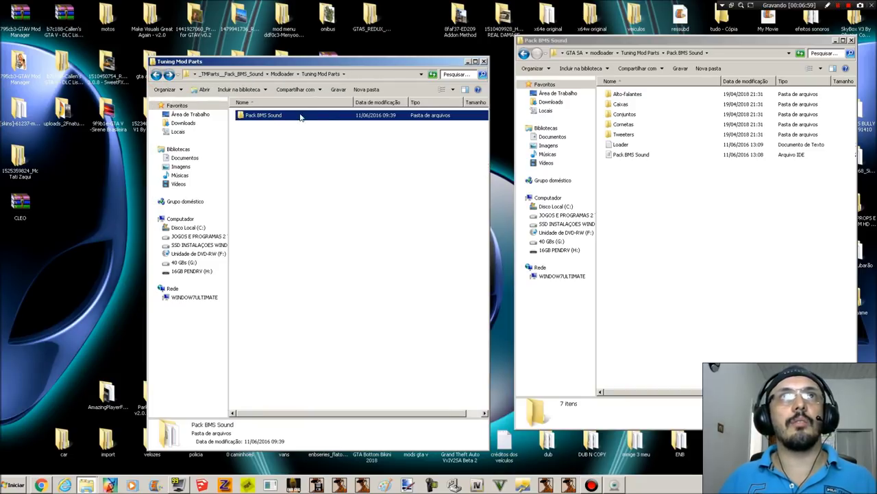
pyautogui.click(524, 54)
pyautogui.click(524, 54)
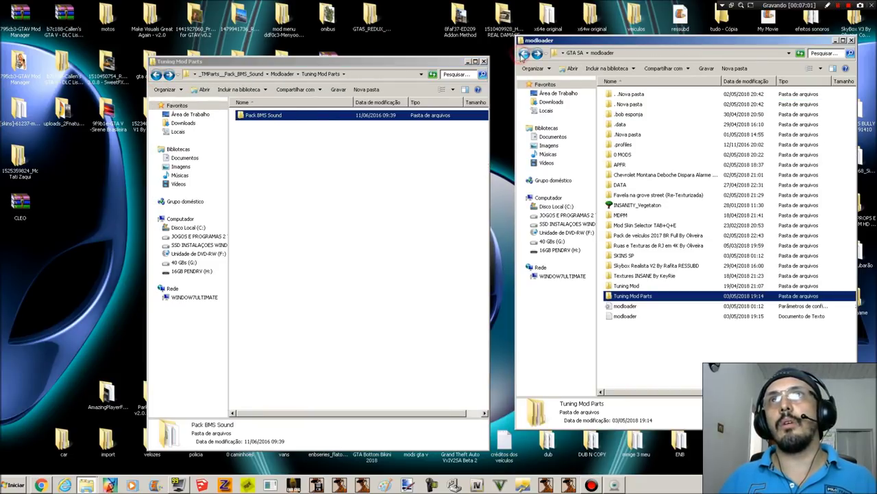
pyautogui.click(156, 74)
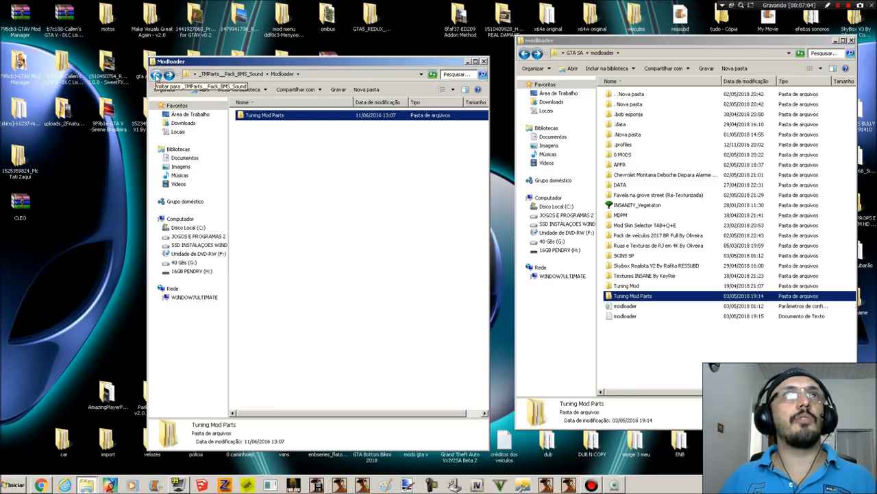
pyautogui.click(156, 75)
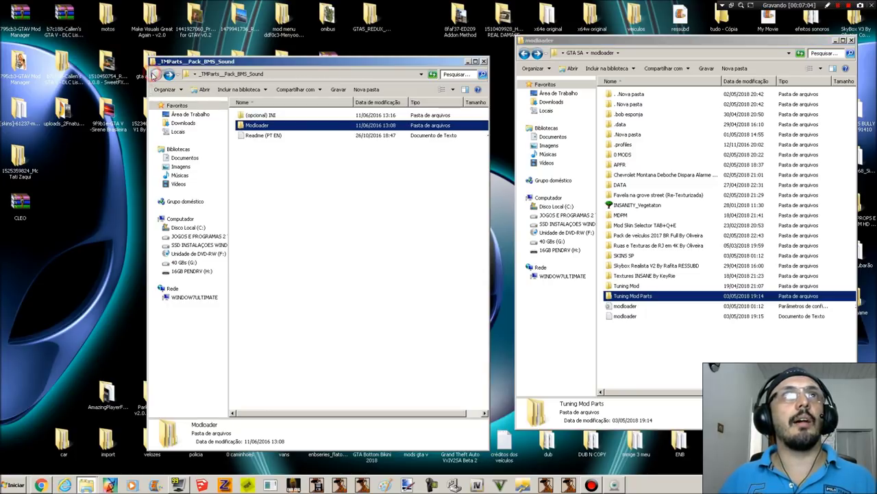
pyautogui.click(267, 116)
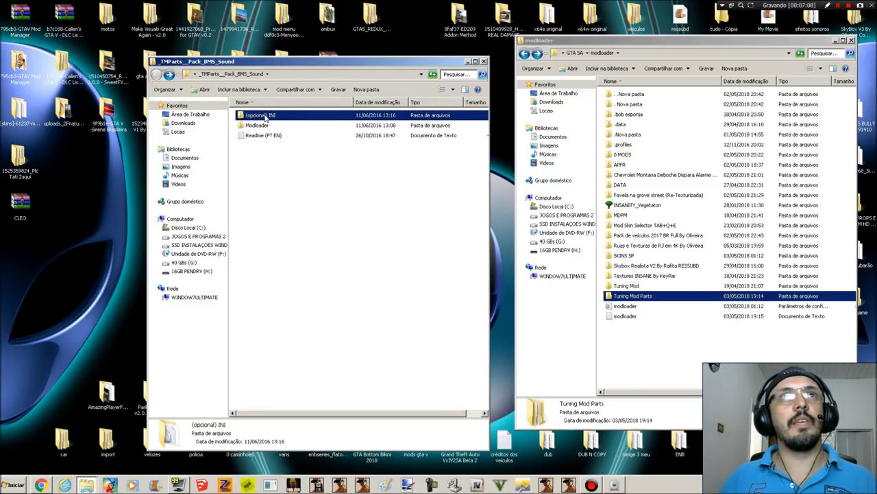
pyautogui.click(269, 117)
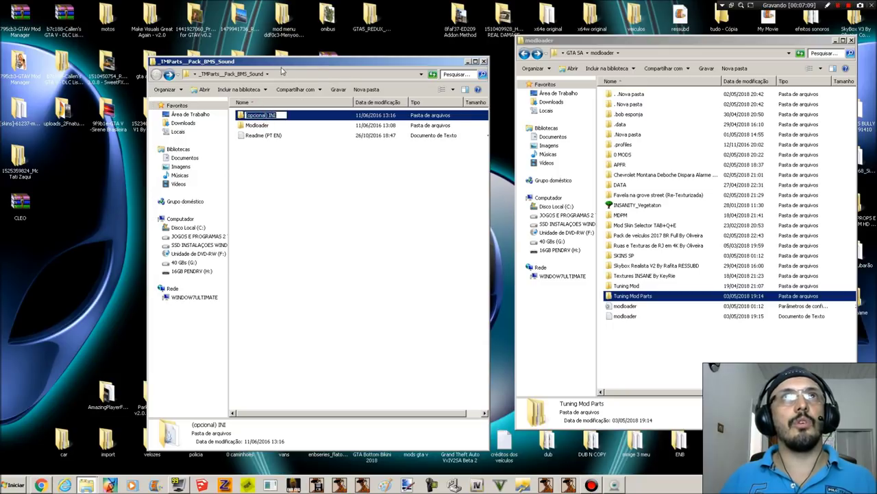
# - Relocate the alto falante street folder to a free desktop spot not covered by the _TMParts__Pack_BMS_Sound window, and open it
pyautogui.moveTo(282, 67); pyautogui.dragTo(312, 67)
pyautogui.moveTo(234, 65); pyautogui.dragTo(374, 67)
pyautogui.click(198, 161)
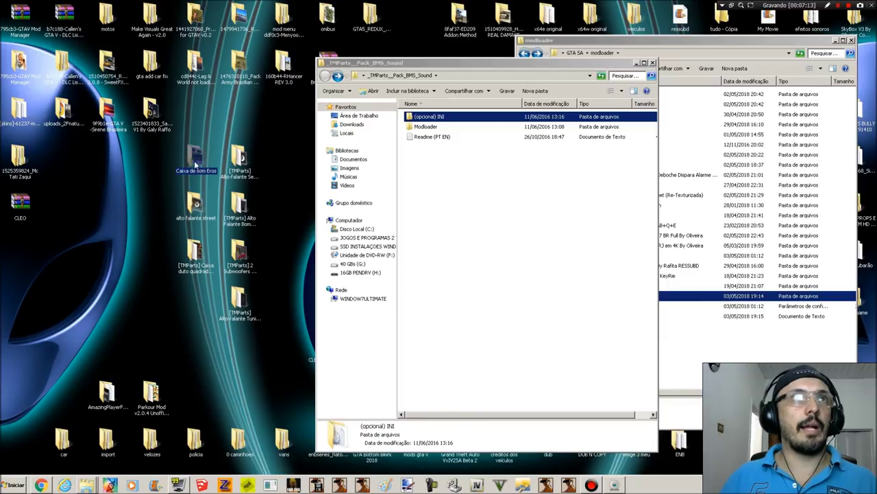
pyautogui.moveTo(196, 204); pyautogui.dragTo(92, 218)
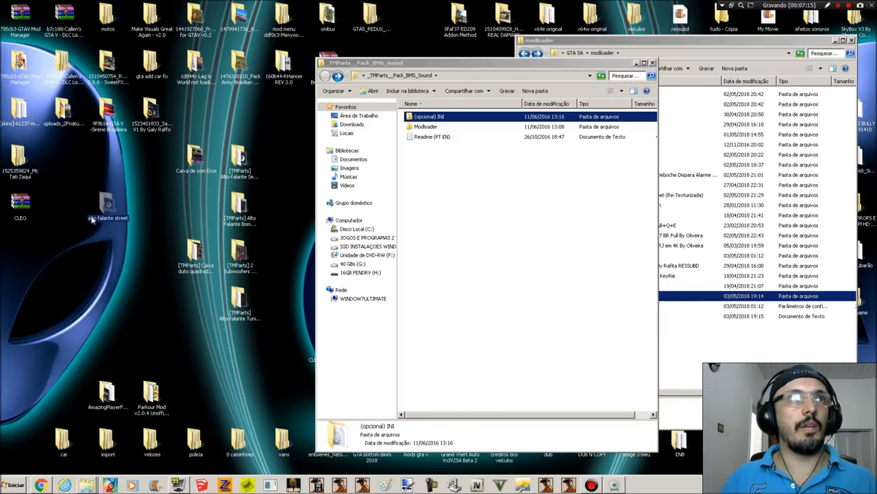
pyautogui.moveTo(432, 65); pyautogui.dragTo(269, 63)
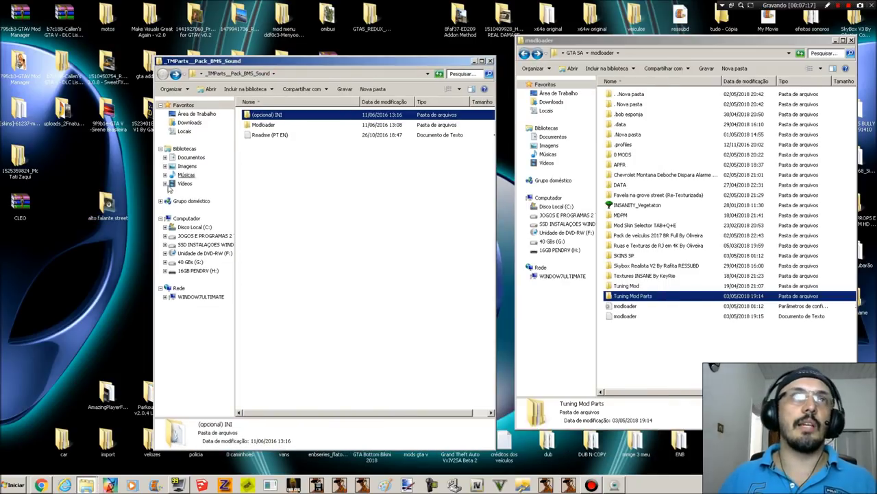
pyautogui.doubleClick(108, 201)
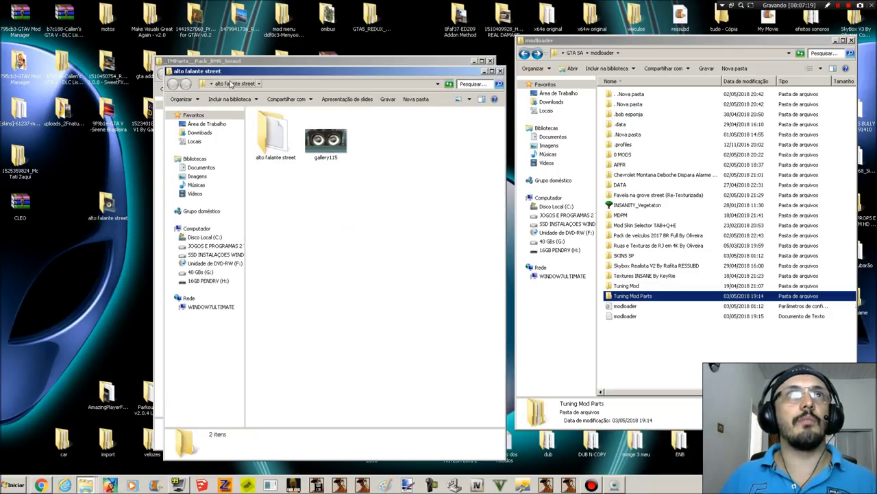
# - Open the nested altfal street folder under modloader and bms parts, read its Loader text file, and close the file
pyautogui.doubleClick(278, 132)
pyautogui.doubleClick(276, 124)
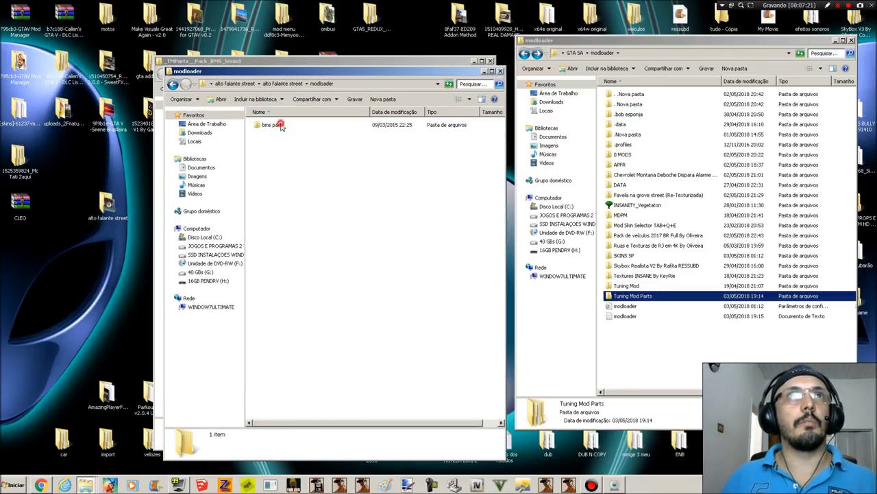
pyautogui.doubleClick(276, 125)
pyautogui.doubleClick(274, 126)
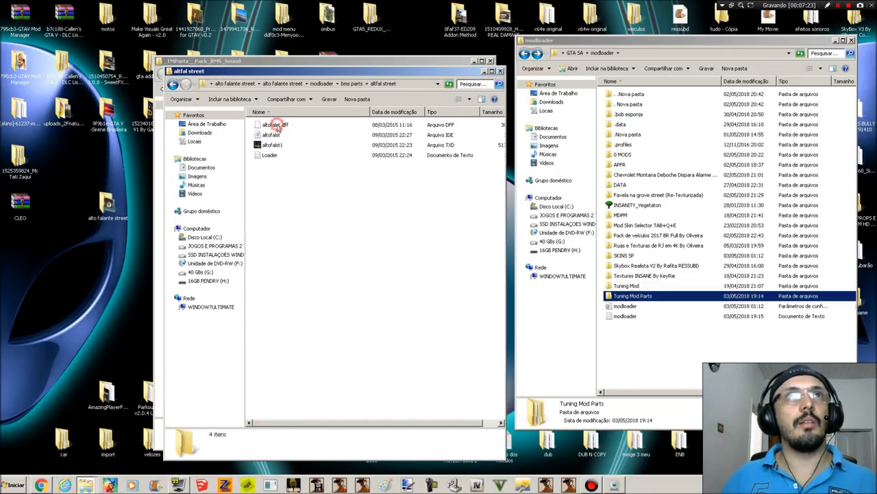
pyautogui.moveTo(294, 128); pyautogui.dragTo(292, 165)
pyautogui.doubleClick(273, 155)
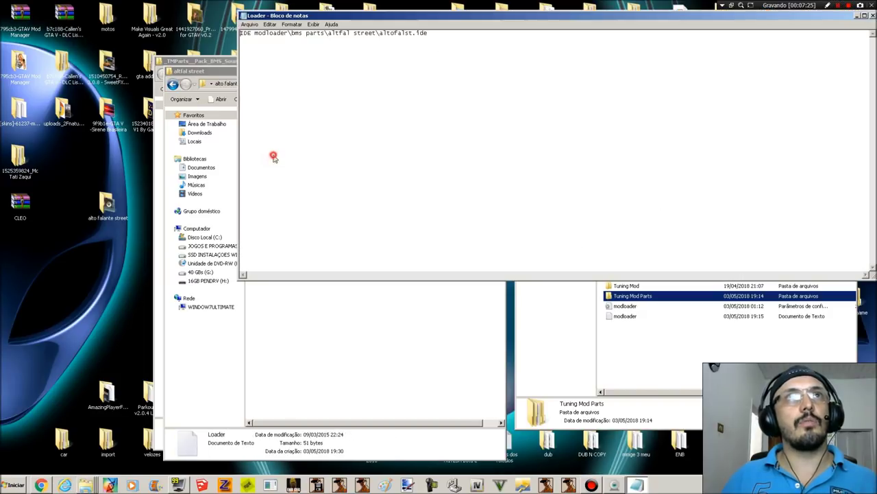
pyautogui.click(872, 15)
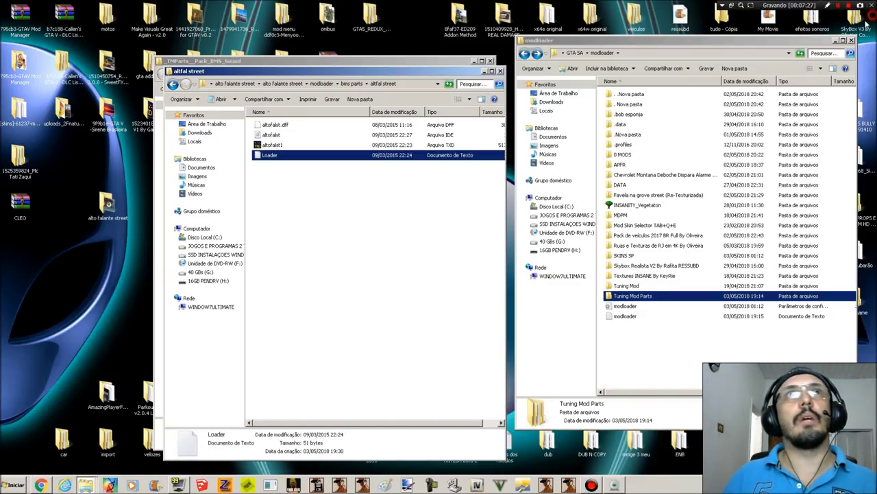
# - Point out the altofalst IDE and DFF files, then close the altfal street folder window
pyautogui.click(281, 135)
pyautogui.click(279, 127)
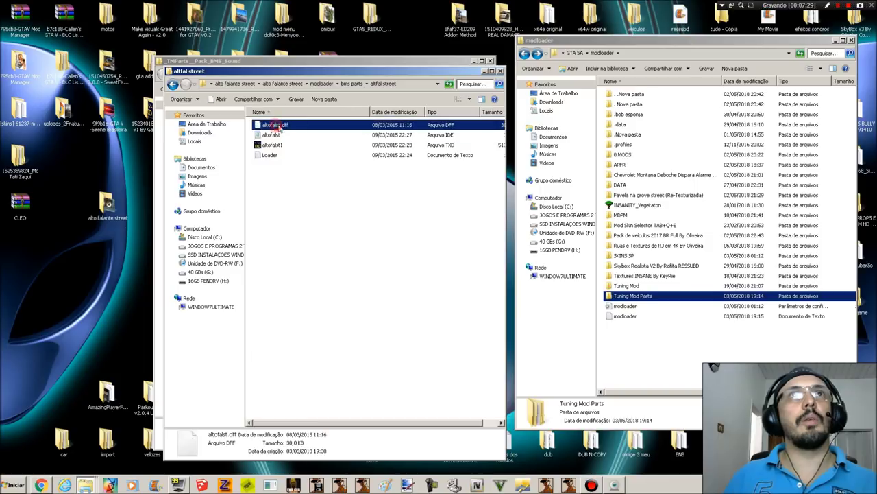
pyautogui.click(500, 70)
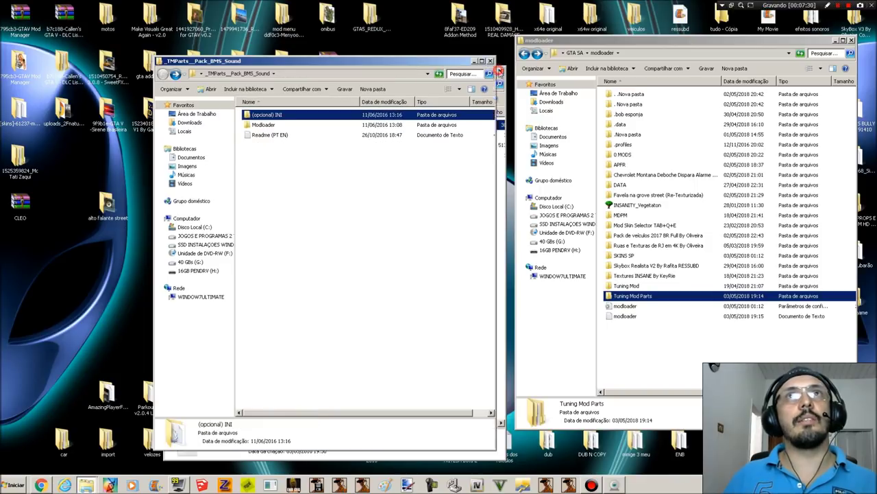
# - Read the [EXTRAS] parts list in file 1 of the (opcional) INI folder, and return to the _TMParts__Pack_BMS_Sound and GTA SA folders
pyautogui.doubleClick(269, 115)
pyautogui.doubleClick(271, 116)
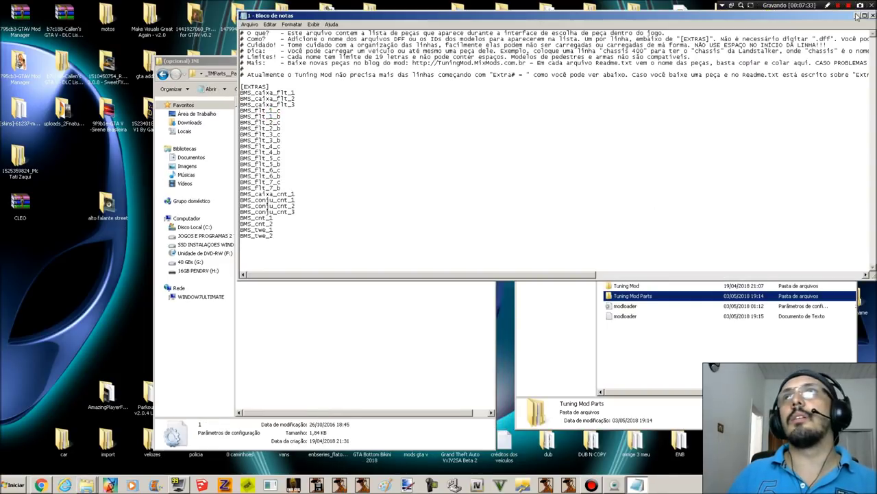
pyautogui.click(872, 15)
pyautogui.click(163, 74)
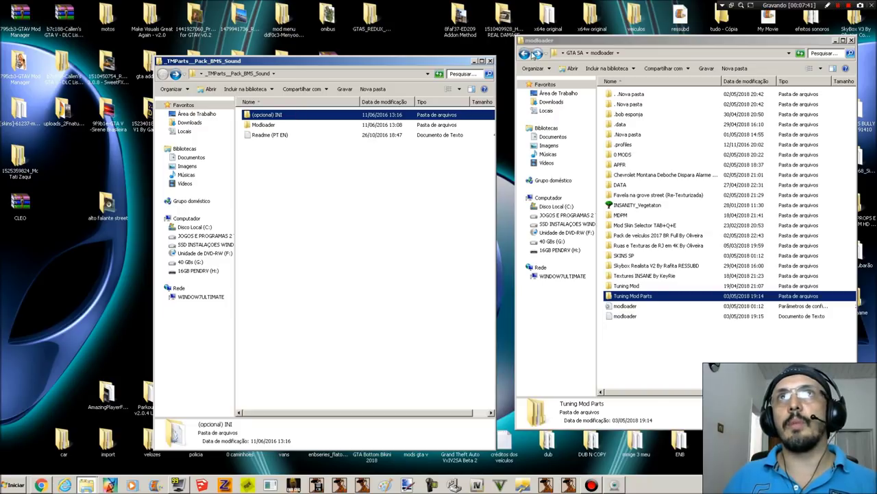
pyautogui.click(525, 54)
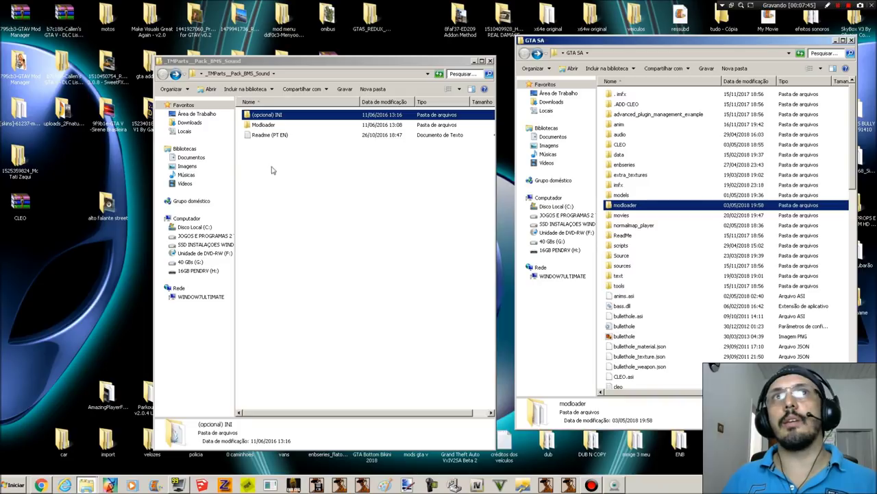
# - Launch GTA San Andreas and load the TRUQUES NO DESERTO save dated 17 FEV 2018
pyautogui.moveTo(369, 490)
pyautogui.click(354, 462)
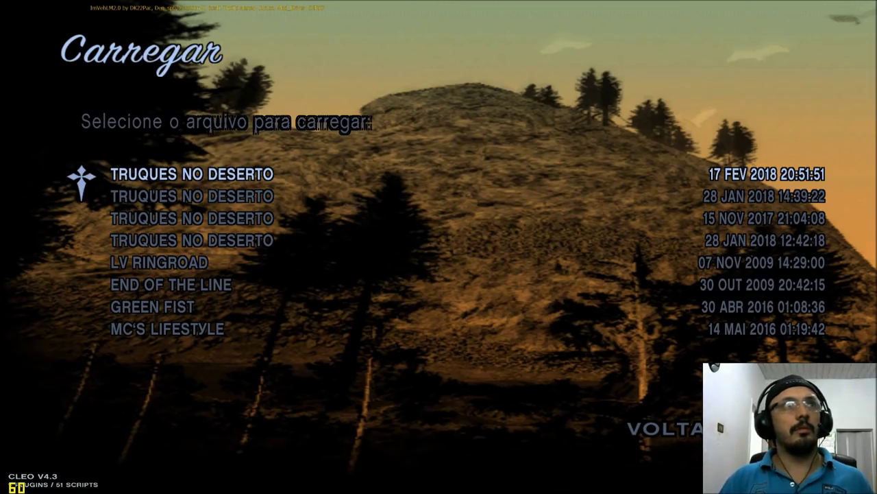
pyautogui.press('Return')
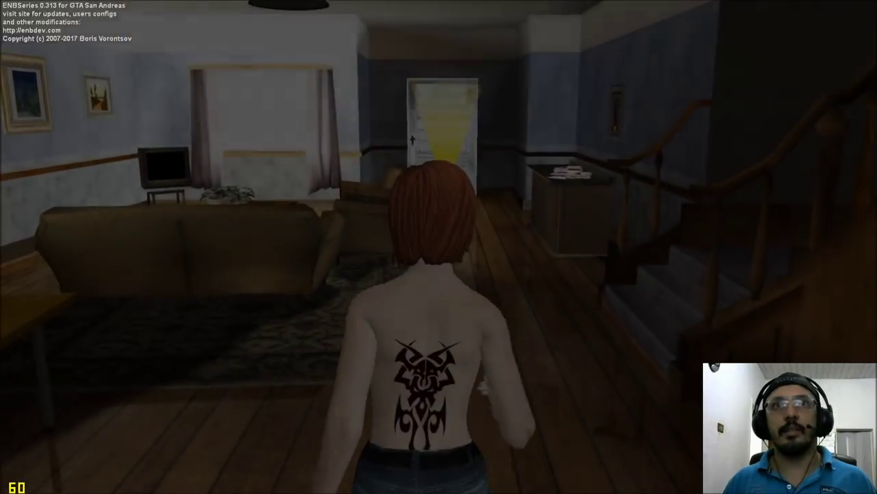
# - Walk the character out of the house and toward the parked car outside
pyautogui.press('w')
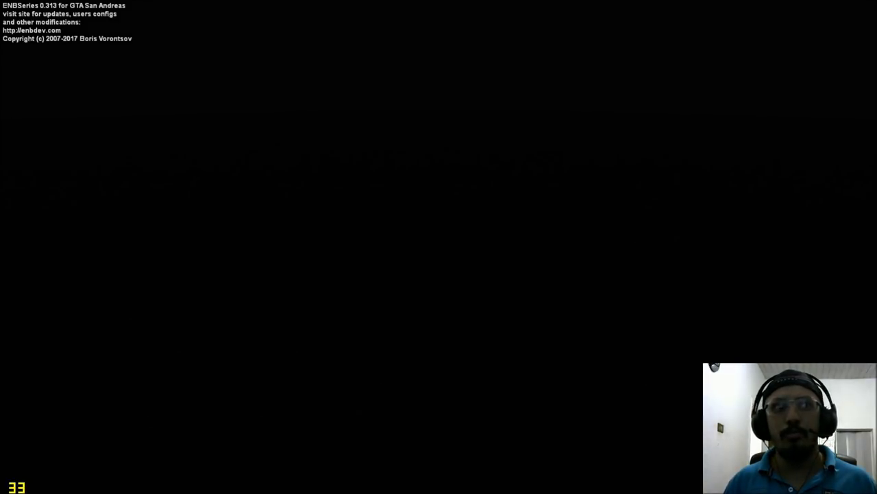
pyautogui.press('w')
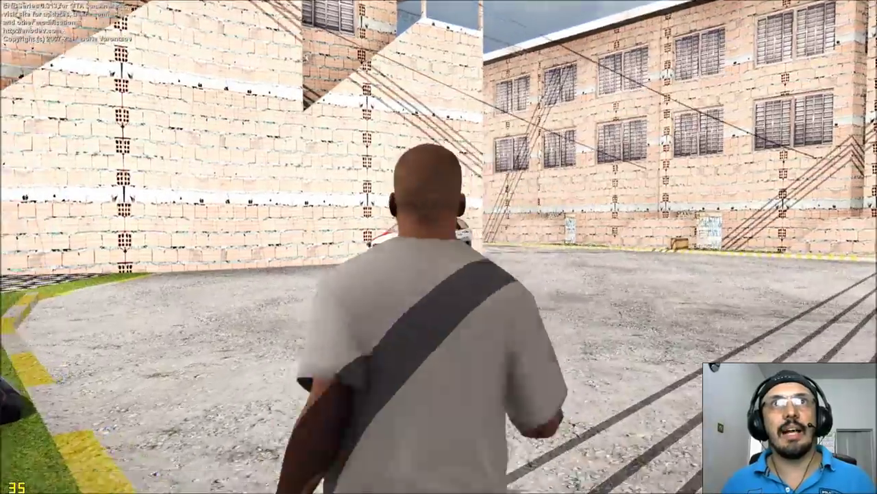
pyautogui.press('d')
pyautogui.press('a')
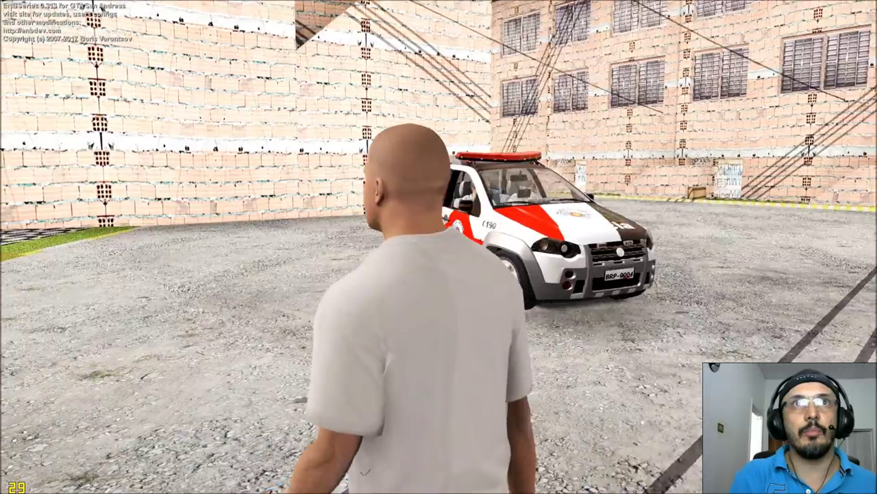
# - Pause the game and open the map, showing the whole of Los Santos
pyautogui.press('Escape')
pyautogui.press('Up')
pyautogui.press('Up')
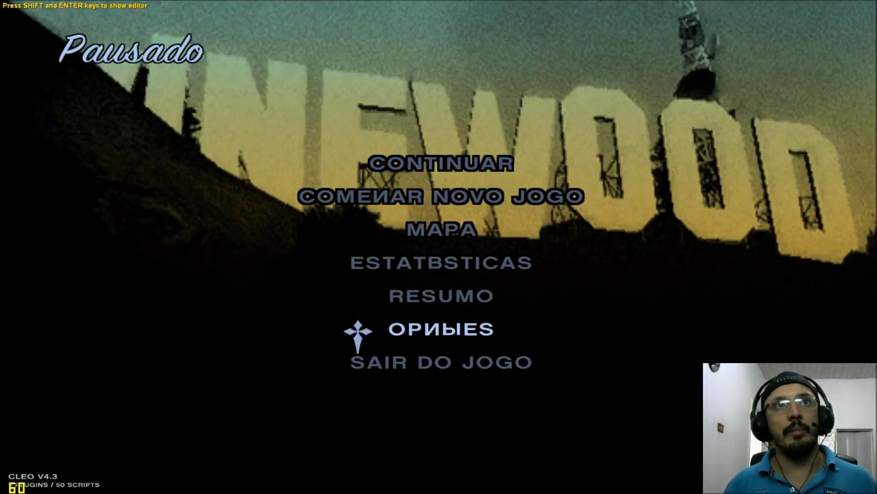
pyautogui.press('Down')
pyautogui.press('Down')
pyautogui.press('Down')
pyautogui.press('Down')
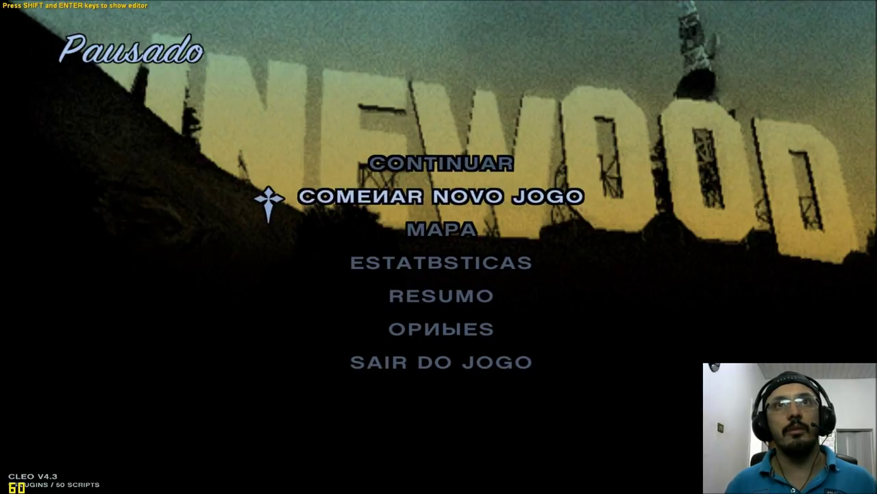
pyautogui.press('Return')
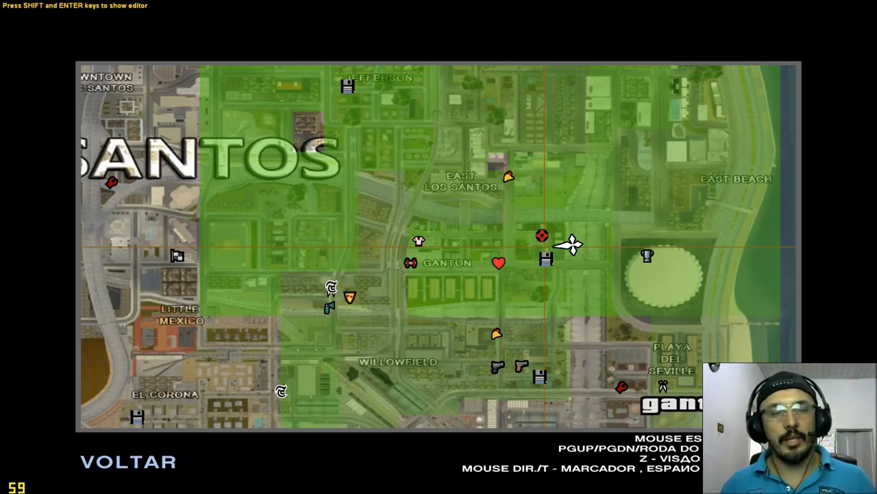
pyautogui.press('pagedown')
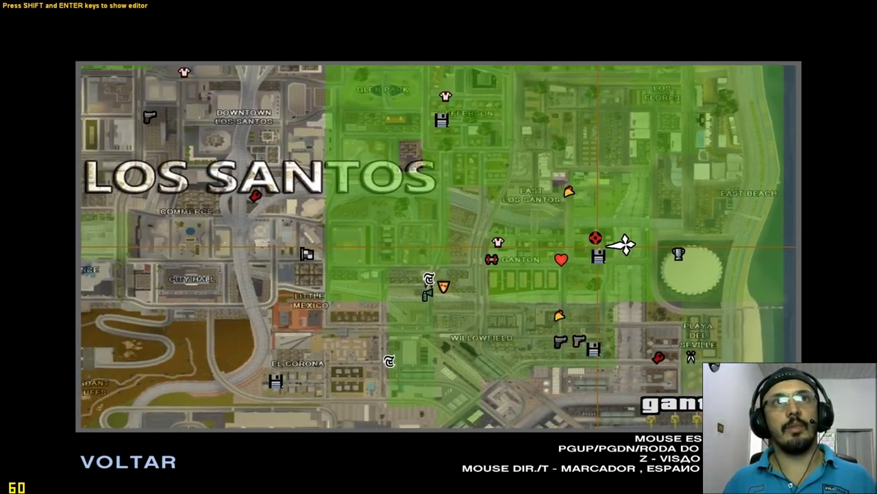
pyautogui.press('pagedown')
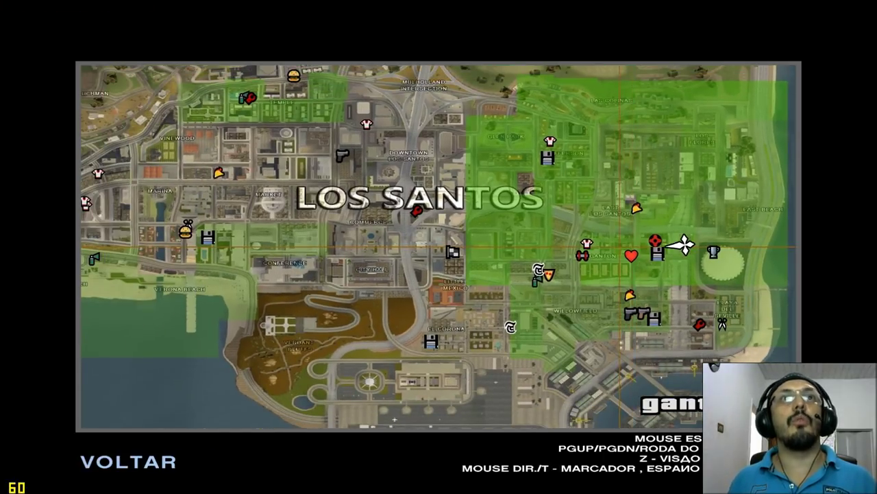
# - Place the map marker on the red wrench icon in Commerce, Los Santos
pyautogui.moveTo(557, 247); pyautogui.dragTo(439, 247)
pyautogui.press('Right')
pyautogui.press('Down')
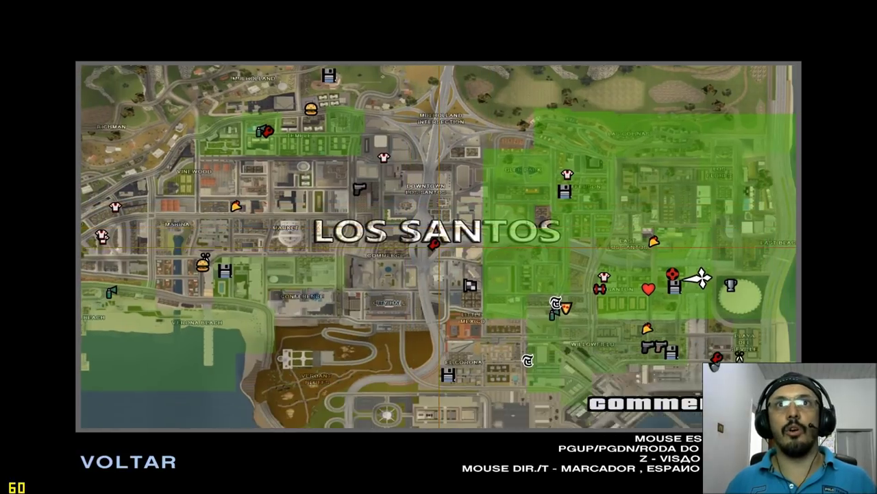
pyautogui.press('Up')
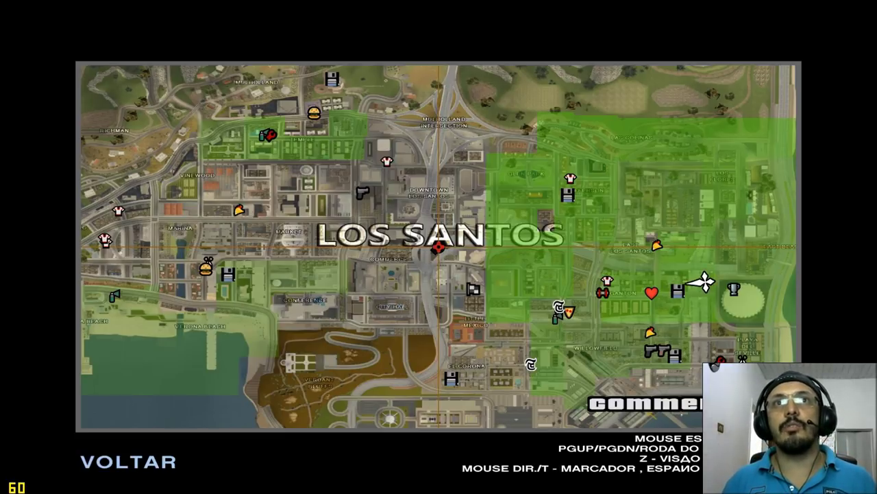
# - Remove the marker from Commerce and place it again on the same red wrench icon
pyautogui.press('Left')
pyautogui.press('Right')
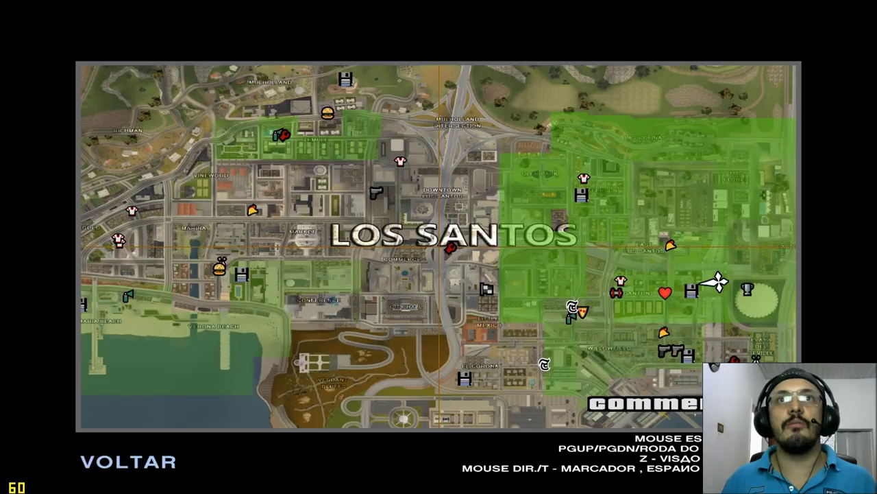
pyautogui.press('Down')
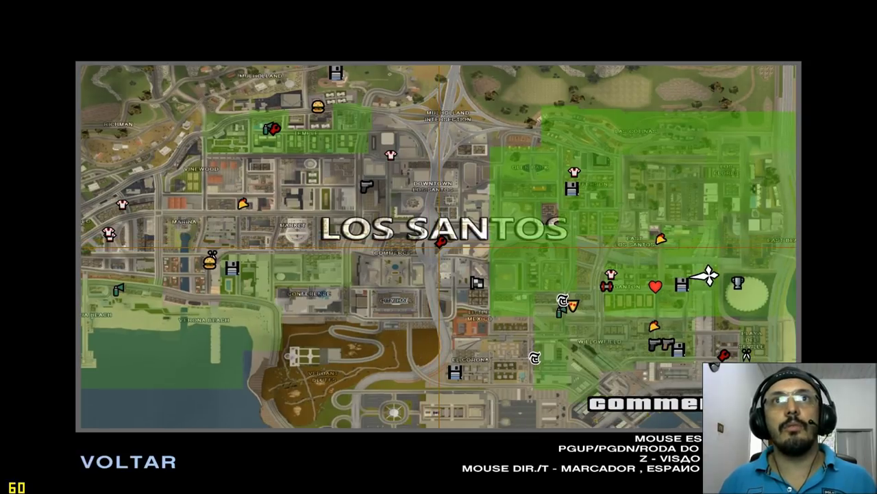
pyautogui.press('Up')
pyautogui.press('Down')
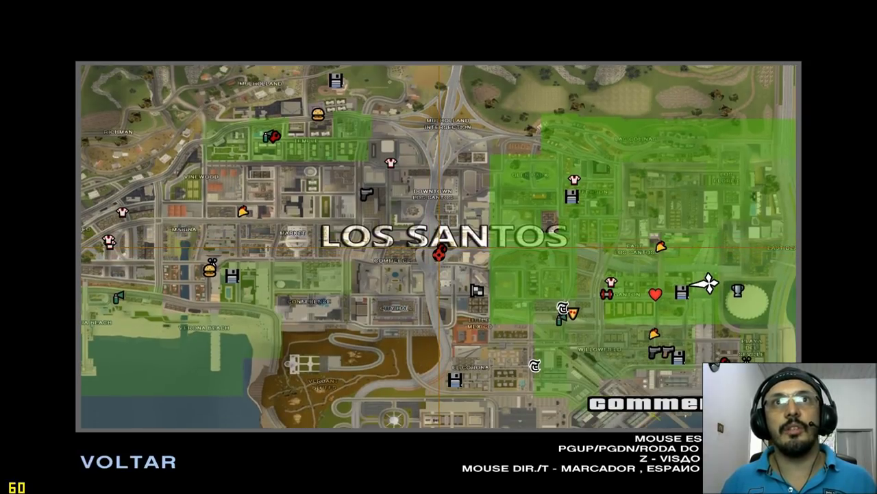
pyautogui.press('Right')
pyautogui.press('Left')
pyautogui.press('t')
pyautogui.press('t')
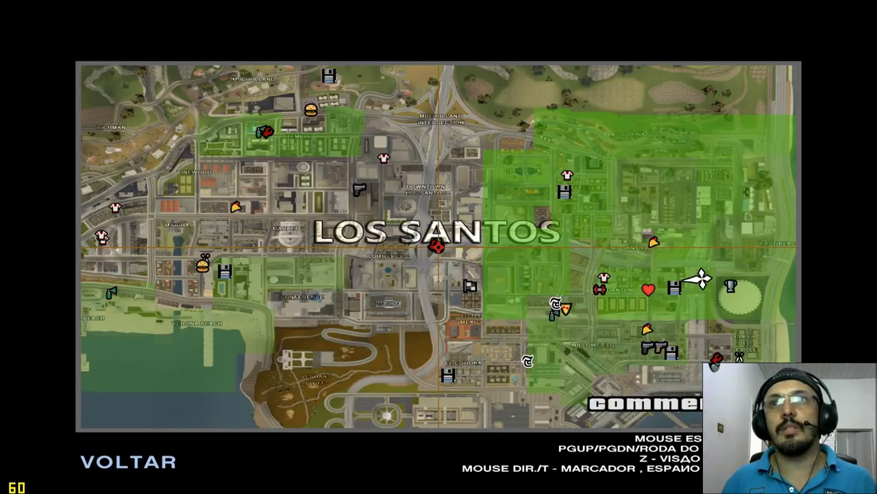
pyautogui.press('t')
pyautogui.press('t')
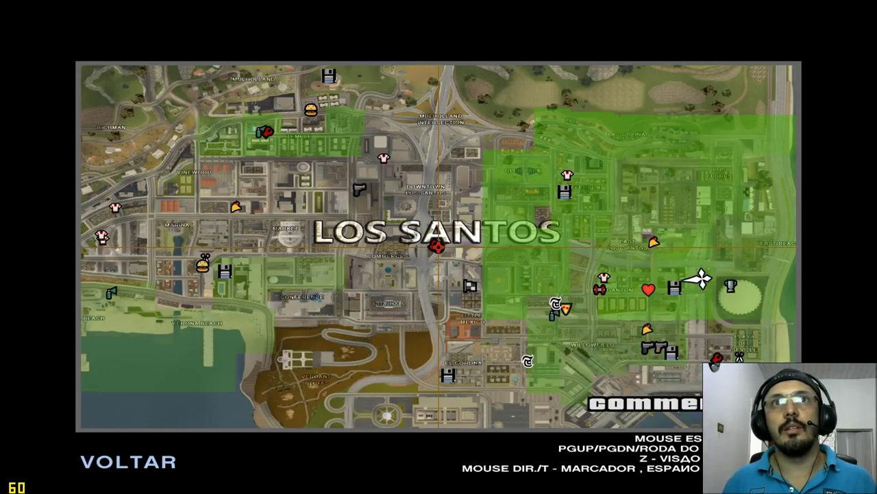
# - Move to Las Venturas on the map and place the marker on the red wrench icon beside the airport
pyautogui.press('Left')
pyautogui.press('Up')
pyautogui.press('Up')
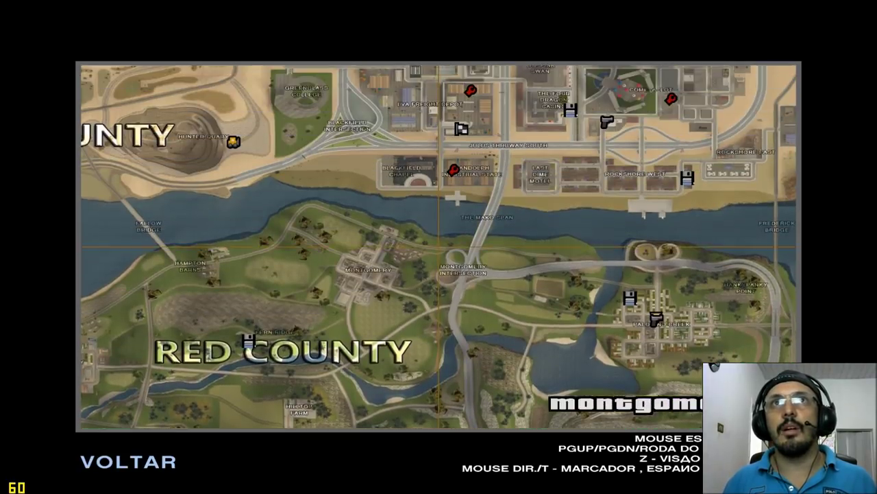
pyautogui.press('Up')
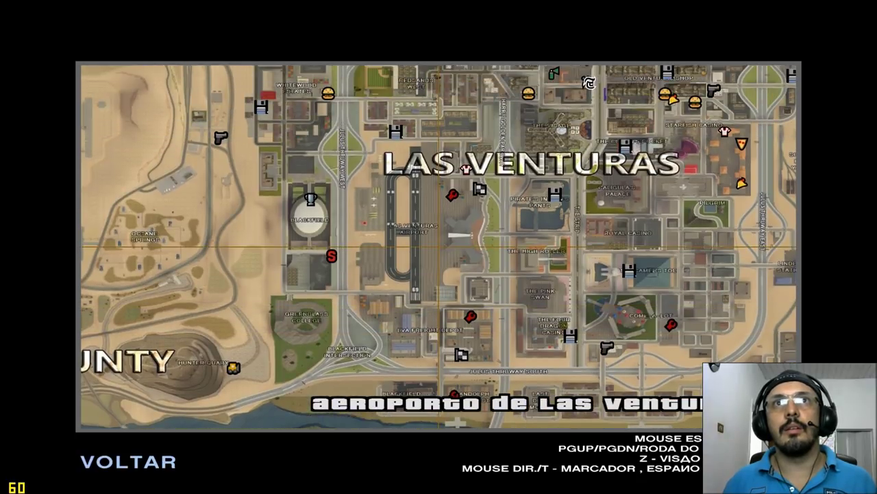
pyautogui.press('Right')
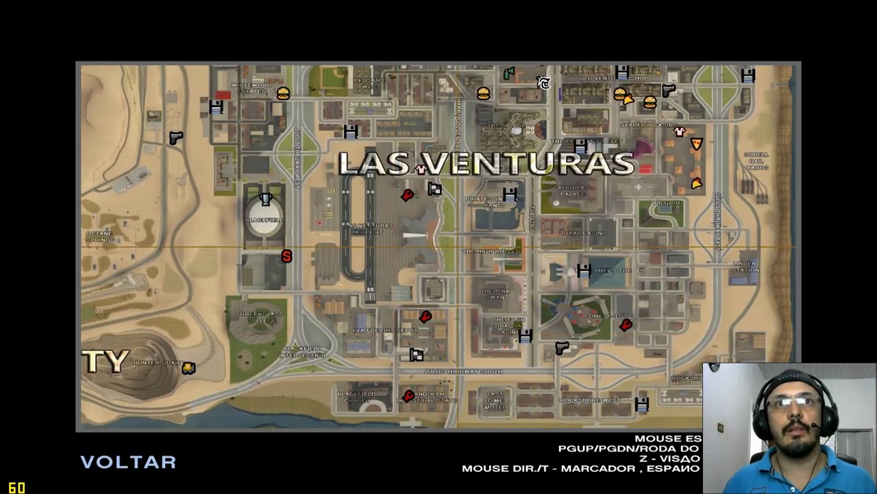
pyautogui.press('Down')
pyautogui.press('Left')
pyautogui.press('Down')
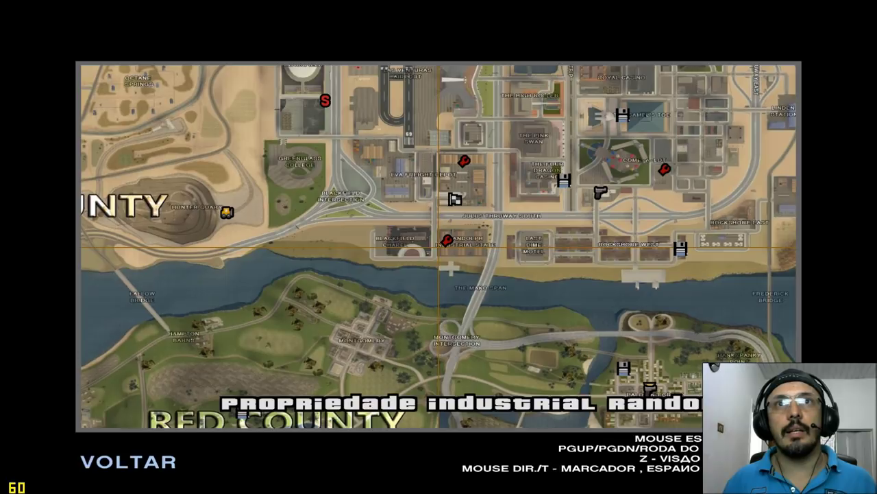
pyautogui.press('Right')
pyautogui.press('Up')
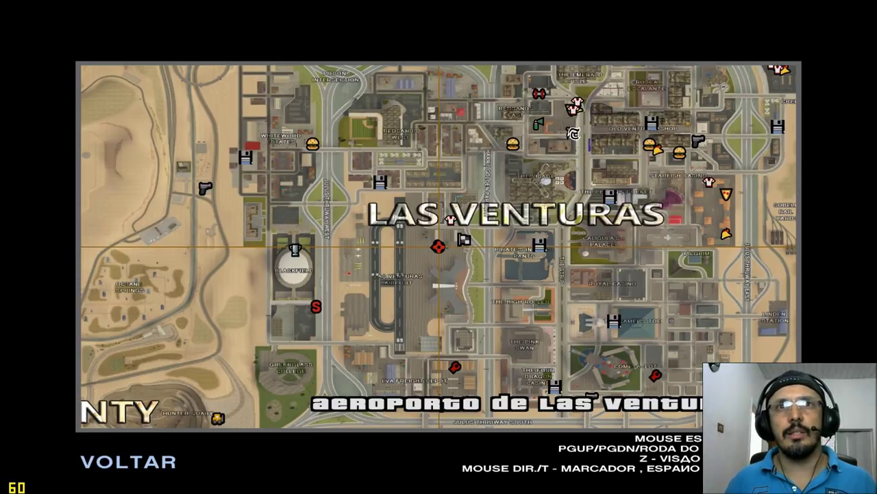
# - Examine the map of southern Las Venturas around the freight depot and Randolph Industrial Estate for more red wrench icons
pyautogui.press('Down')
pyautogui.press('Down')
pyautogui.press('Right')
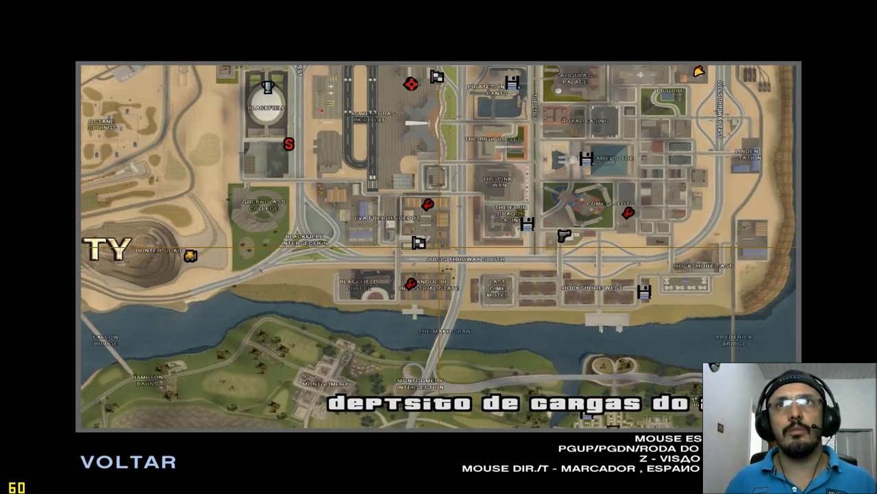
pyautogui.press('Up')
pyautogui.press('Left')
pyautogui.press('Down')
pyautogui.press('Left')
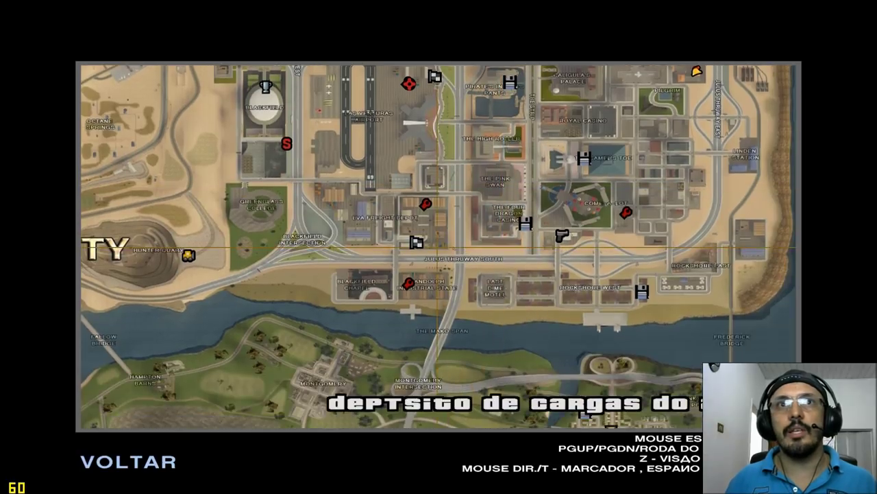
pyautogui.press('Right')
# - Examine the map westward from Las Venturas across Bone County to Esplanade North in San Fierro for red wrench icons
pyautogui.press('t')
pyautogui.press('Left')
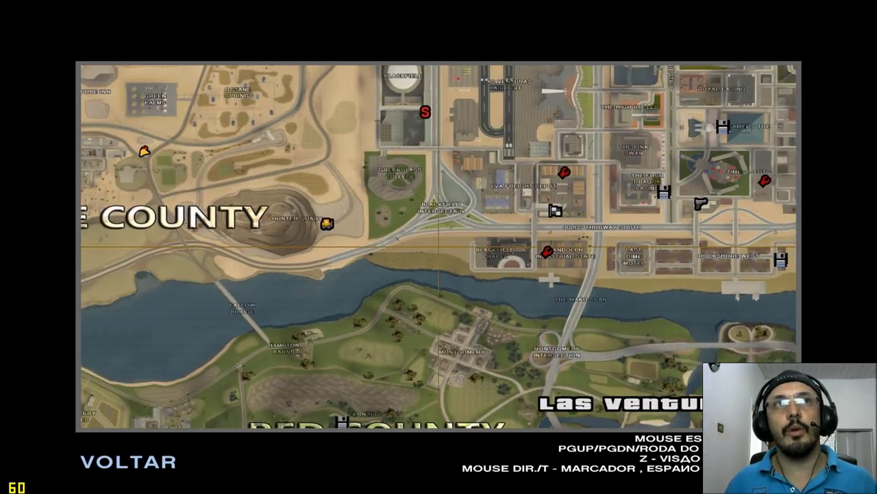
pyautogui.press('Left')
pyautogui.press('Up')
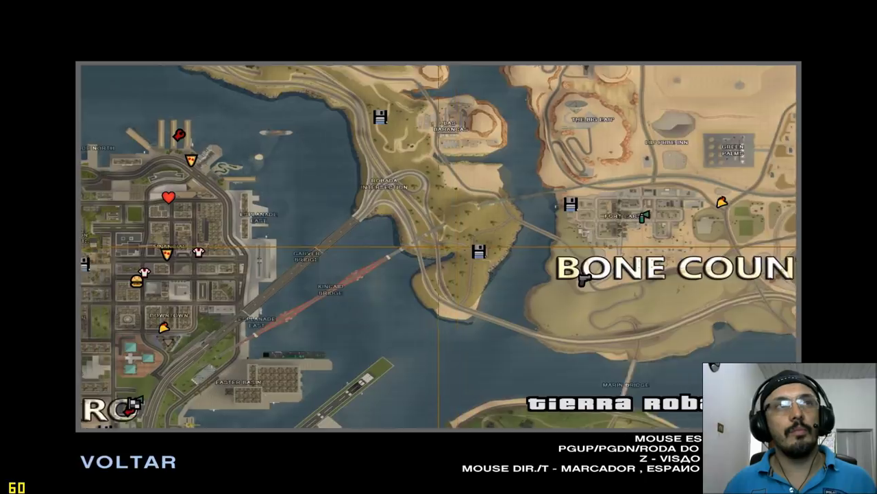
pyautogui.press('Down')
pyautogui.press('Up')
pyautogui.press('Up')
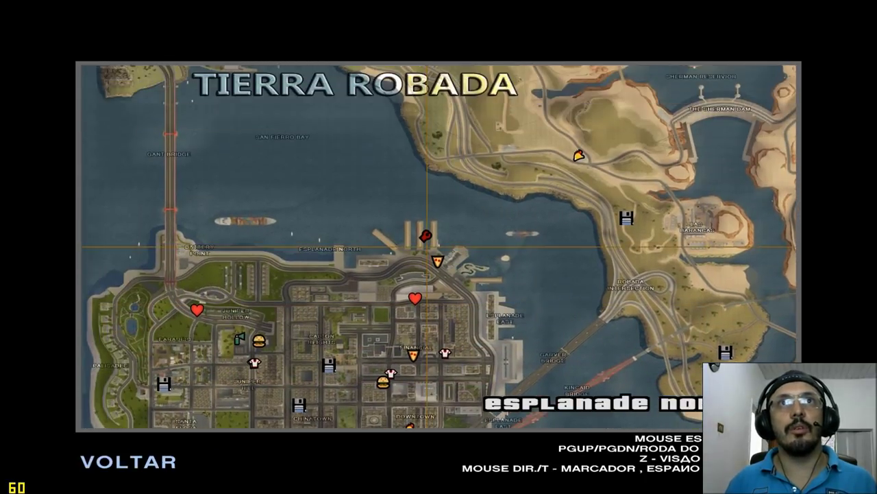
pyautogui.press('Down')
pyautogui.press('Left')
pyautogui.press('Up')
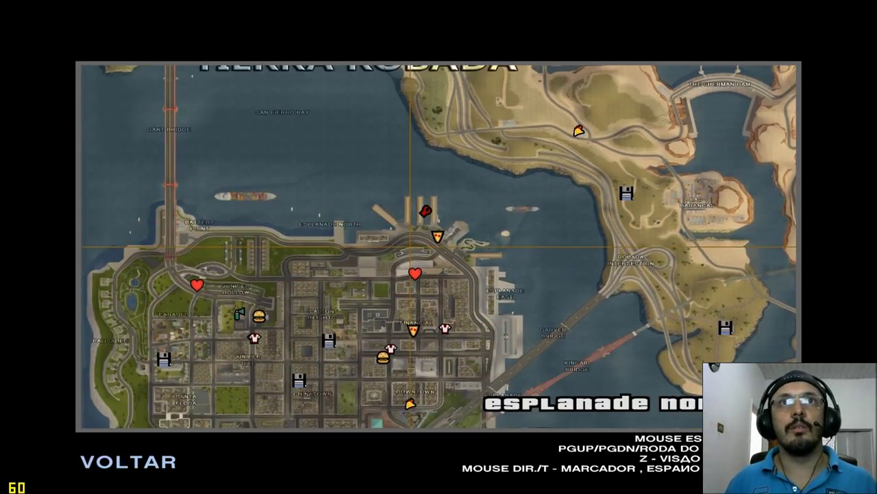
# - Examine central and southern San Fierro on the map, from Downtown to Doherty, for red wrench icons
pyautogui.press('Down')
pyautogui.press('Left')
pyautogui.press('Down')
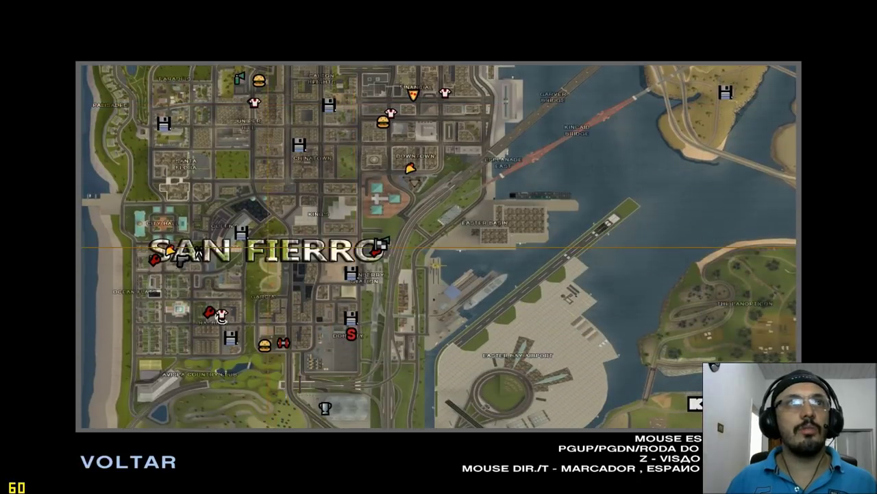
pyautogui.press('Down')
pyautogui.press('Left')
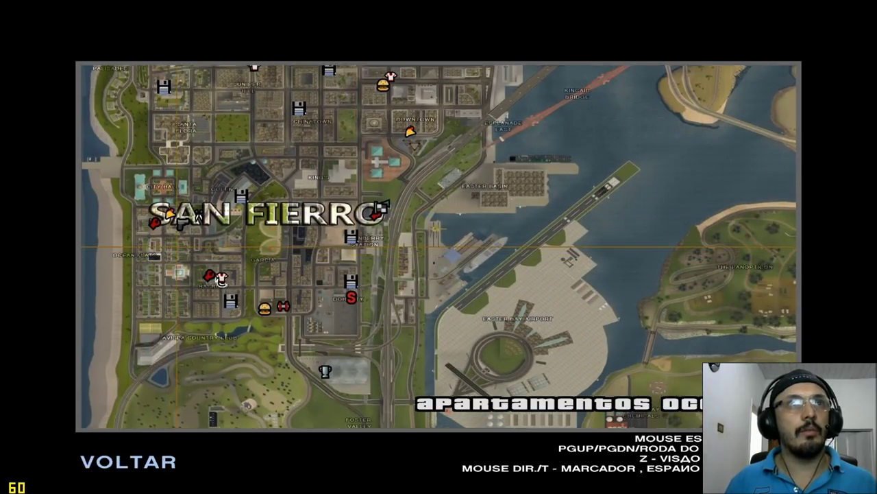
pyautogui.press('Right')
pyautogui.press('Down')
pyautogui.press('Right')
pyautogui.press('Up')
pyautogui.press('Down')
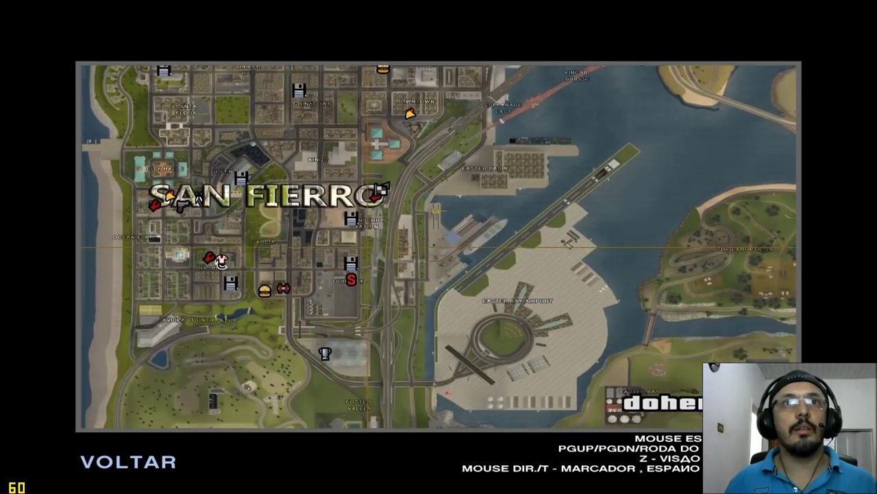
# - Examine Whetstone around Angel Pine and neighbouring Flint County on the map for red wrench icons
pyautogui.press('Down')
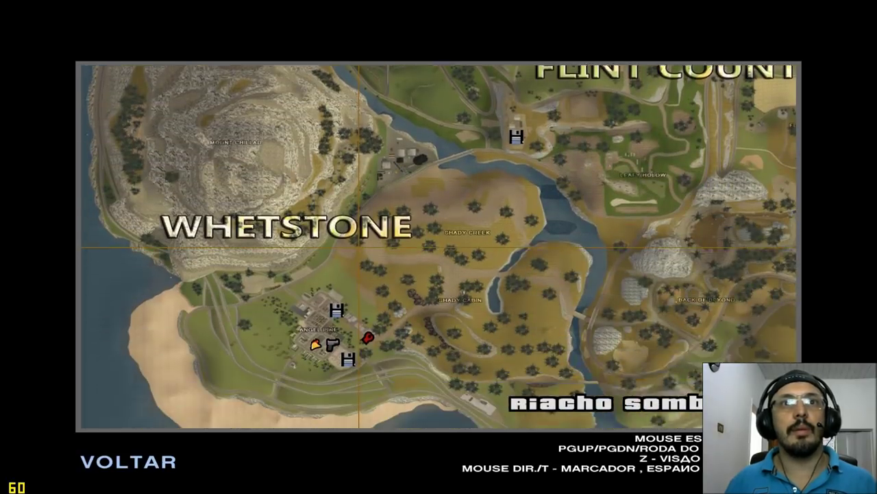
pyautogui.moveTo(358, 246); pyautogui.dragTo(355, 289)
pyautogui.press('Right')
pyautogui.press('Up')
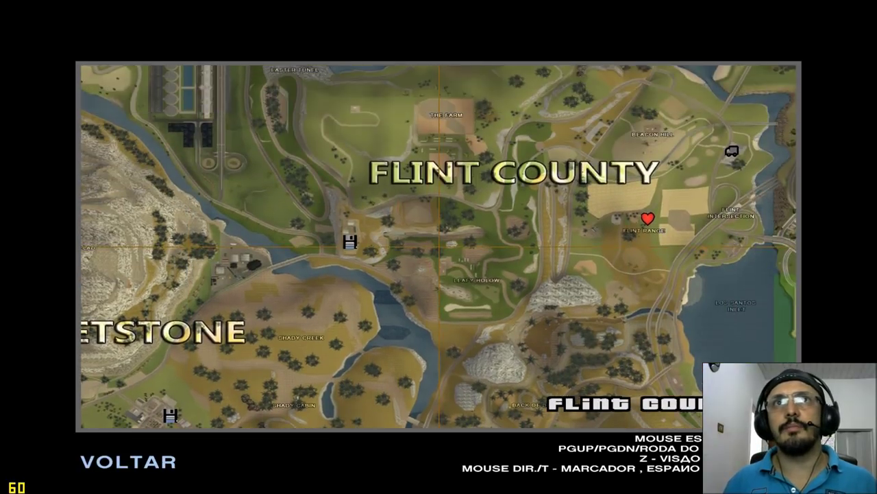
# - Switch from the game to the Windows desktop and move the _TMParts__Pack_BMS_Sound window aside to uncover the mod folders
pyautogui.press('Escape')
pyautogui.press('super')
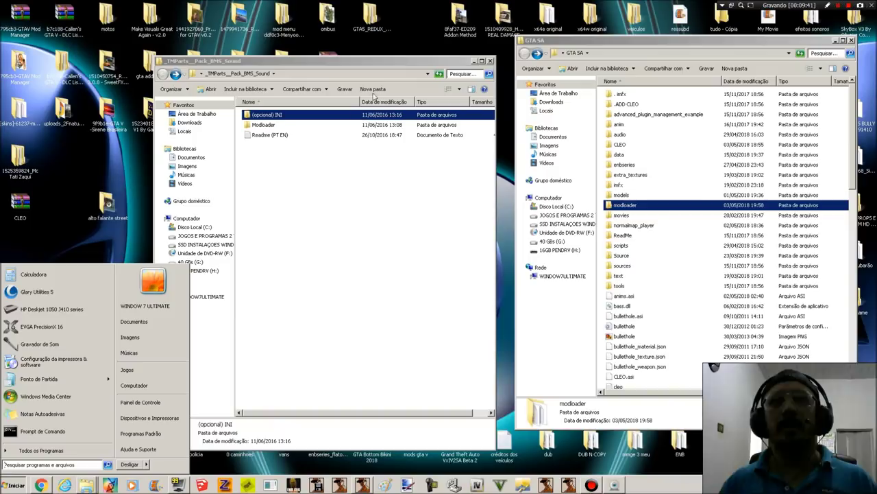
pyautogui.moveTo(260, 62); pyautogui.dragTo(177, 62)
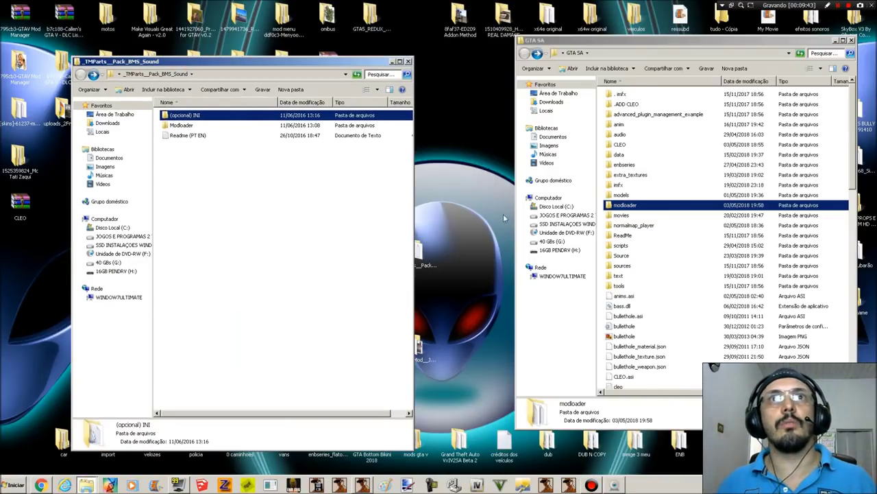
pyautogui.moveTo(349, 62); pyautogui.dragTo(280, 70)
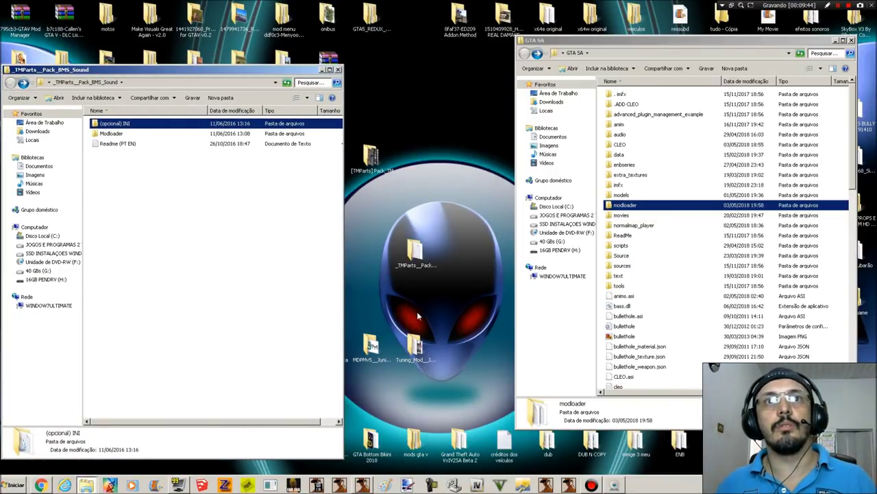
# - Open the Local map image from the Tuning Mod folder on the desktop and view it as a full-screen slideshow
pyautogui.click(408, 351)
pyautogui.doubleClick(416, 351)
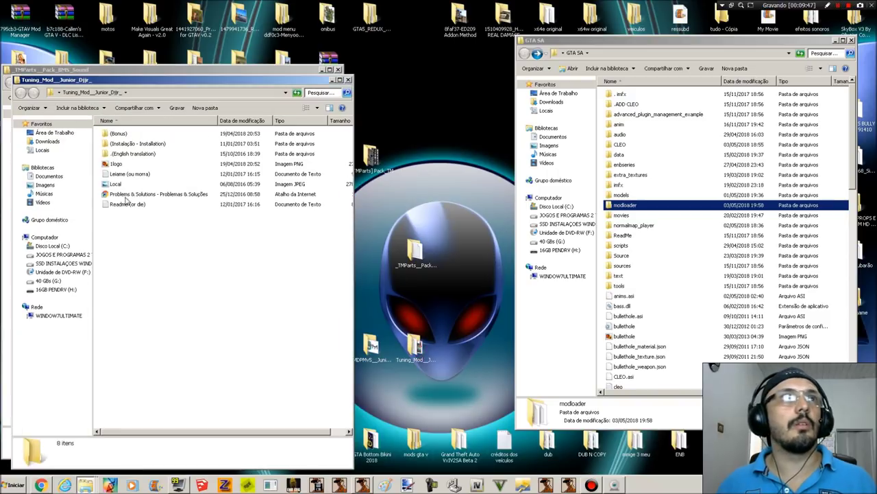
pyautogui.doubleClick(123, 187)
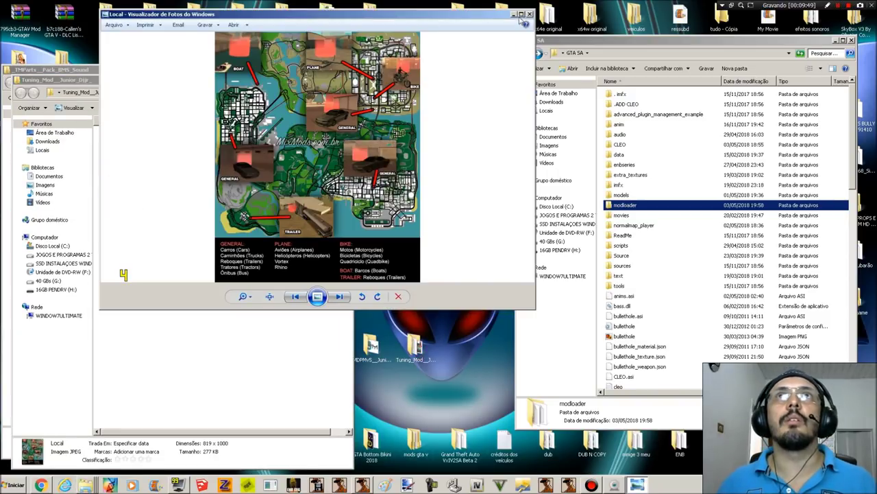
pyautogui.click(521, 14)
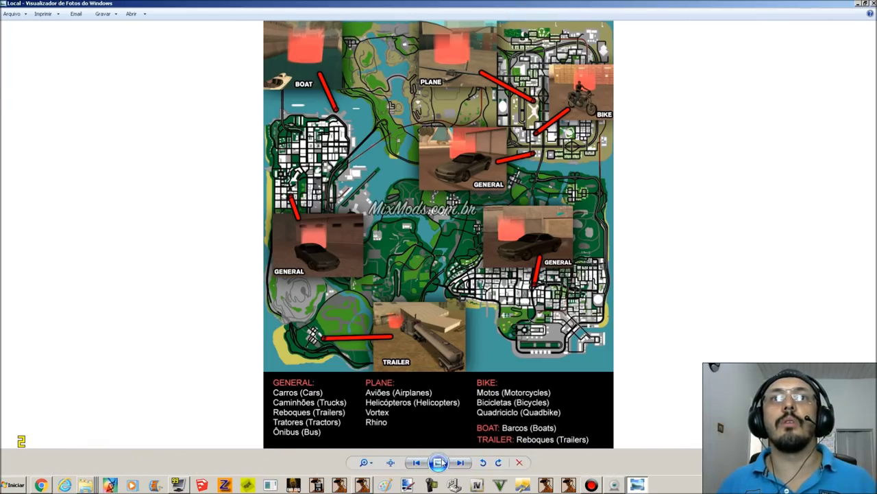
pyautogui.click(439, 462)
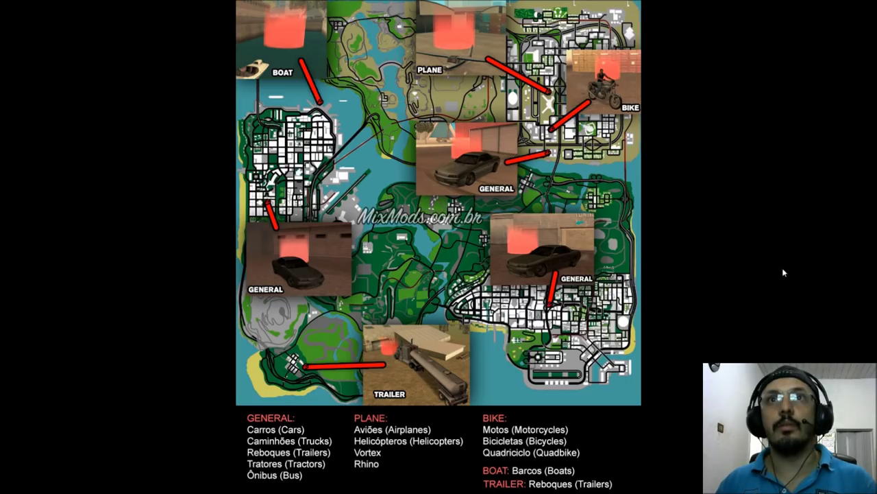
# - Exit the slideshow, then close the image viewer and the Tuning Mod folder window
pyautogui.rightClick(778, 273)
pyautogui.click(789, 282)
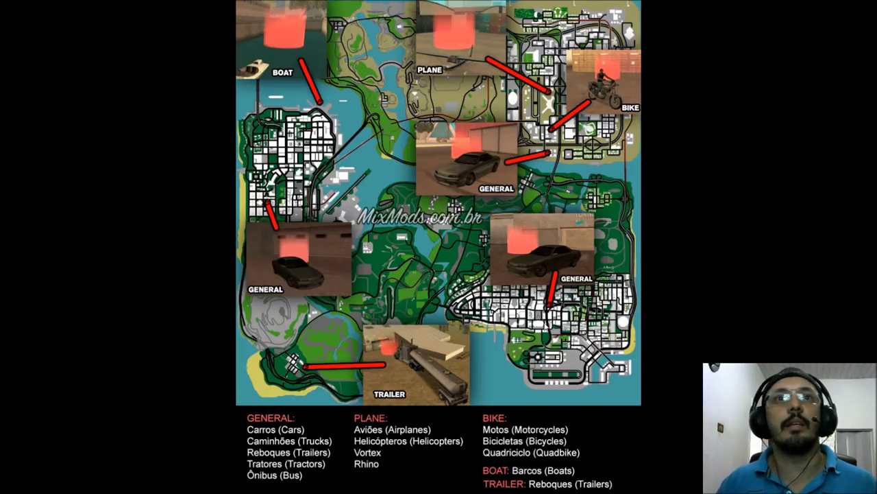
pyautogui.press('super')
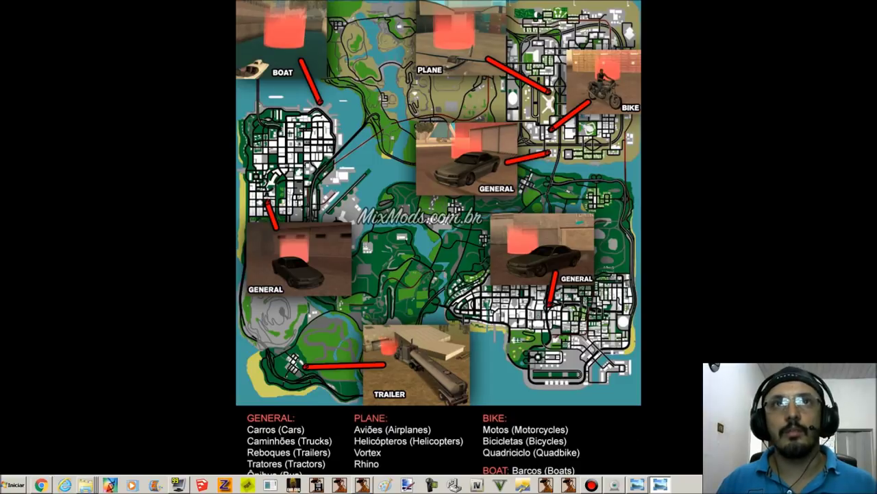
pyautogui.press('Escape')
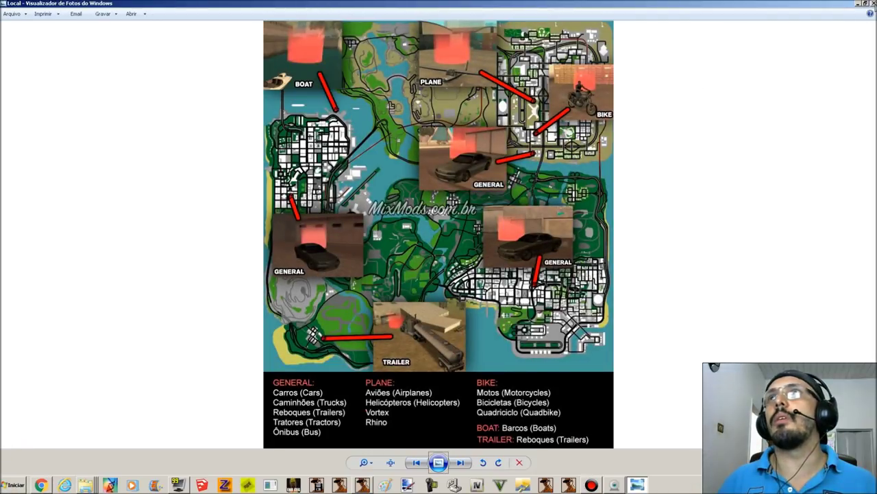
pyautogui.click(874, 3)
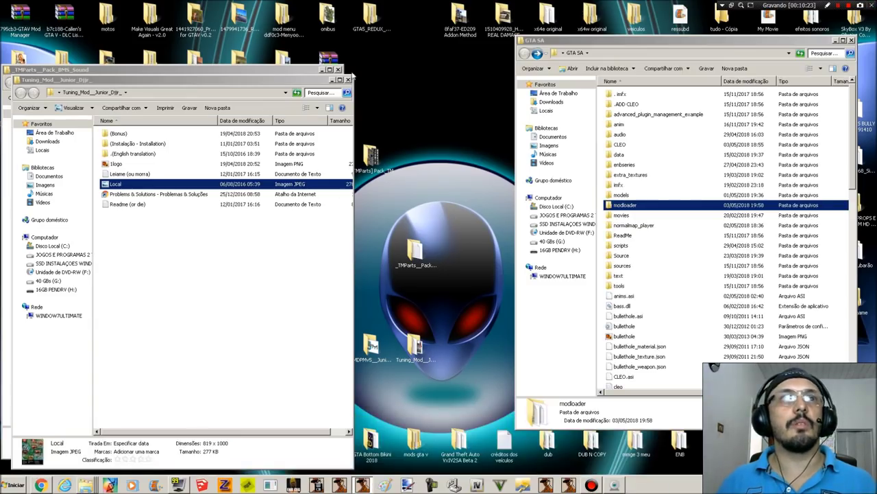
pyautogui.click(348, 80)
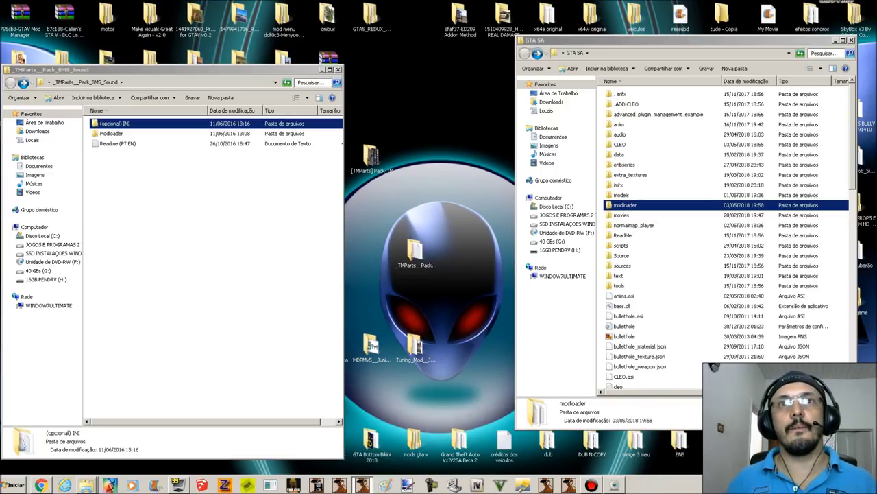
# - Switch to the running GTA San Andreas game and open its Modifications list of installed mods
pyautogui.click(361, 484)
pyautogui.press('Up')
pyautogui.press('Up')
pyautogui.press('Return')
pyautogui.press('Escape')
pyautogui.press('Up')
pyautogui.press('Up')
pyautogui.press('Up')
pyautogui.press('Return')
pyautogui.press('Up')
pyautogui.press('Up')
pyautogui.press('Return')
pyautogui.press('Up')
pyautogui.press('Up')
pyautogui.press('Return')
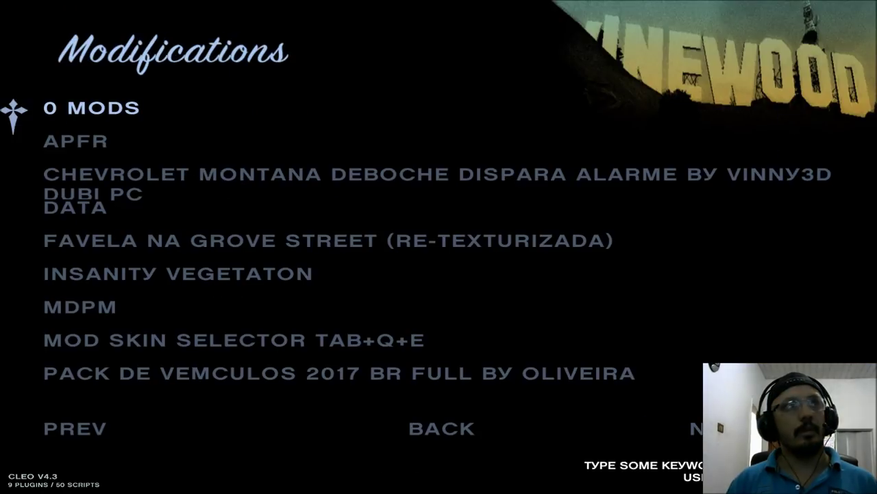
# - Review the entries on the second page of the Modifications list and return to the first page
pyautogui.press('Up')
pyautogui.press('Return')
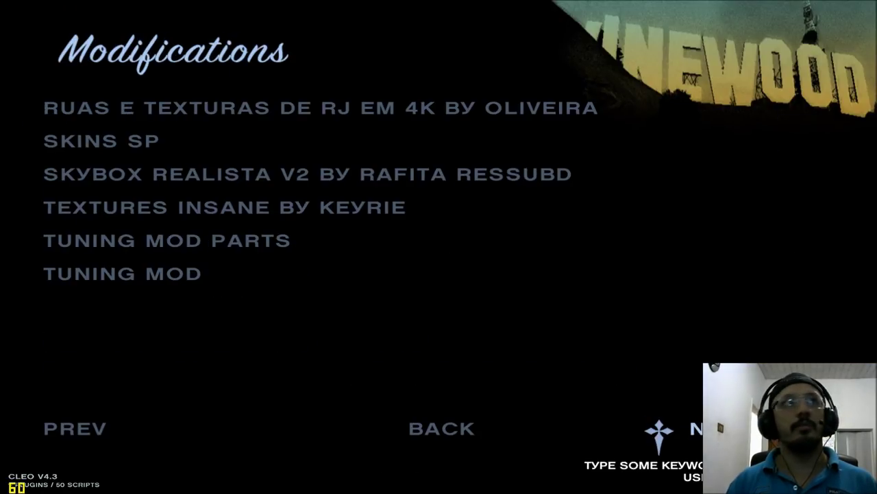
pyautogui.press('Down')
pyautogui.press('Return')
pyautogui.press('Escape')
pyautogui.press('Down')
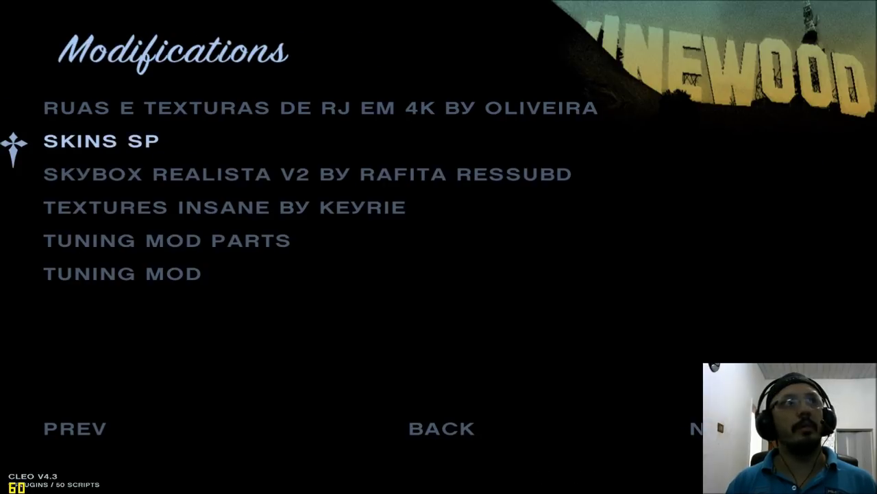
pyautogui.press('Down')
pyautogui.press('Down')
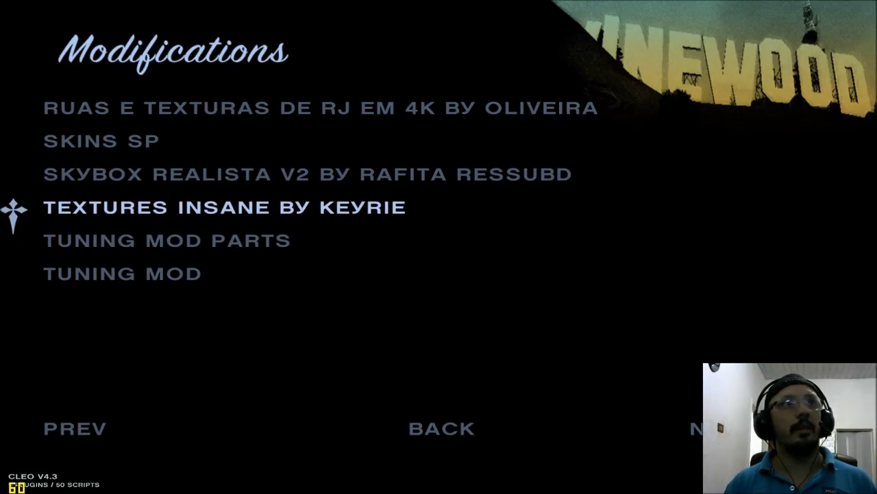
pyautogui.press('Up')
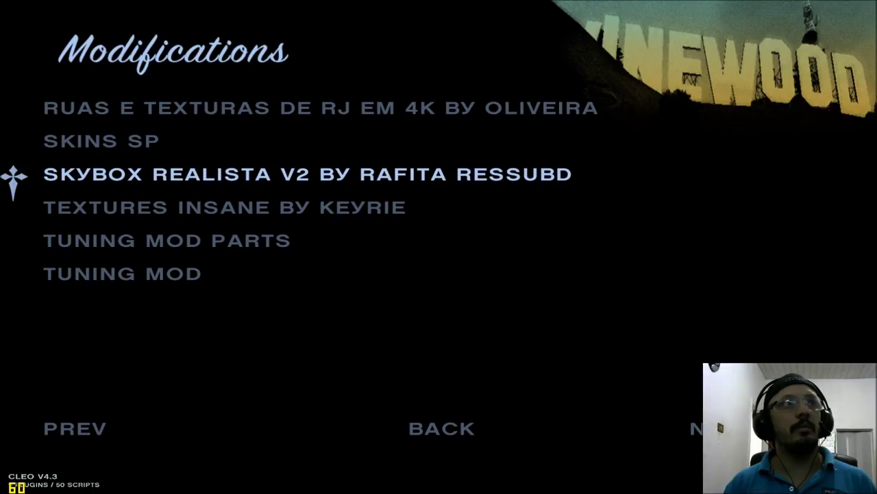
pyautogui.press('Up')
pyautogui.press('Up')
pyautogui.press('Up')
pyautogui.press('Left')
pyautogui.press('Return')
pyautogui.press('Up')
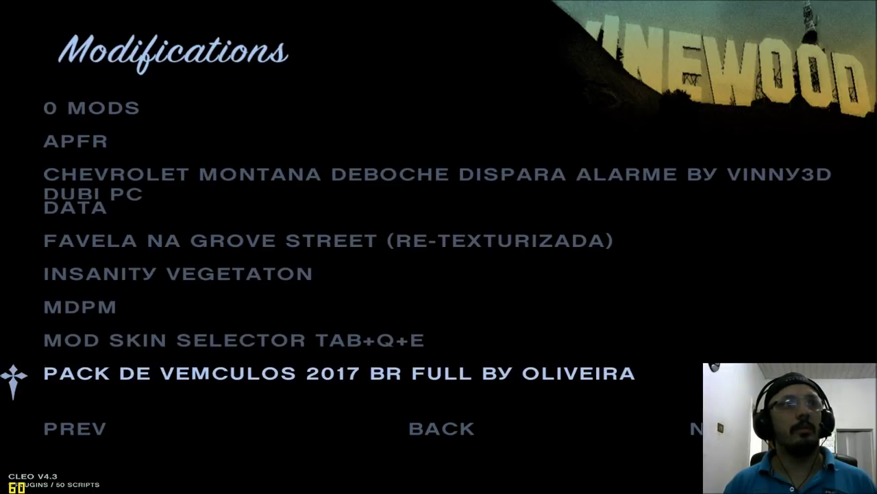
# - Leave the Modifications list, resume the game and bring up the character's statistics
pyautogui.press('Return')
pyautogui.press('Return')
pyautogui.press('Escape')
pyautogui.press('Escape')
pyautogui.press('Escape')
pyautogui.press('Escape')
pyautogui.press('Down')
pyautogui.press('Down')
pyautogui.press('Return')
pyautogui.press('Tab')
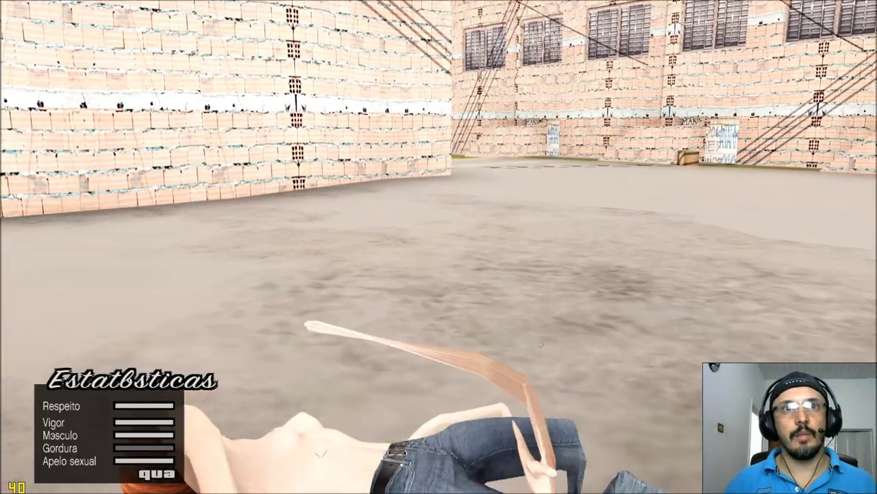
# - Open the game map, move the crosshair to the red wrench icon in Commerce, Los Santos, and return to the game
pyautogui.press('Escape')
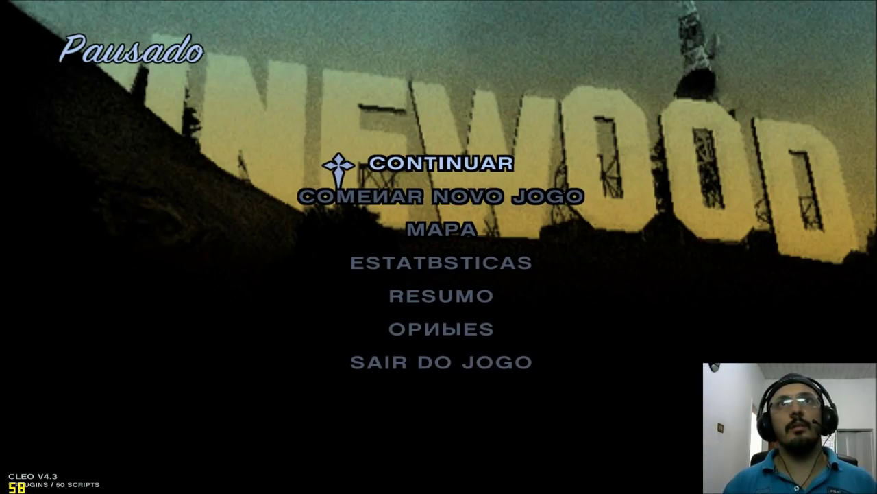
pyautogui.press('Down')
pyautogui.press('Return')
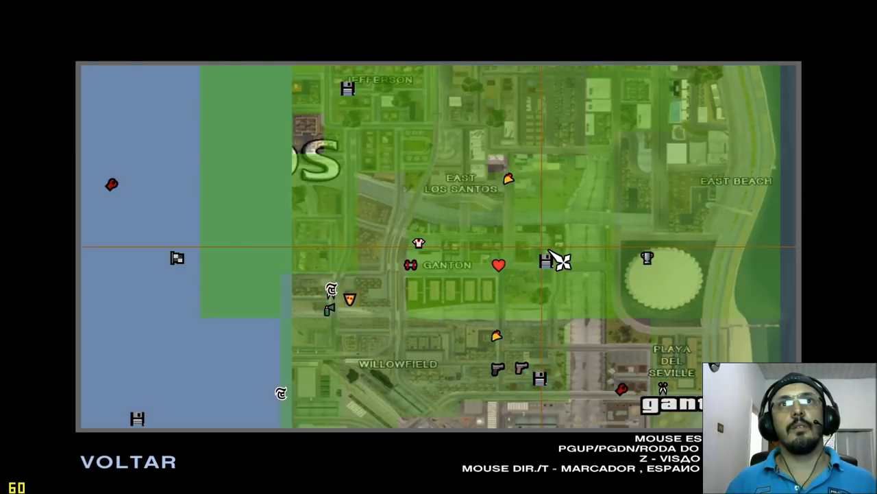
pyautogui.press('Up')
pyautogui.press('Left')
pyautogui.press('Left')
pyautogui.press('Up')
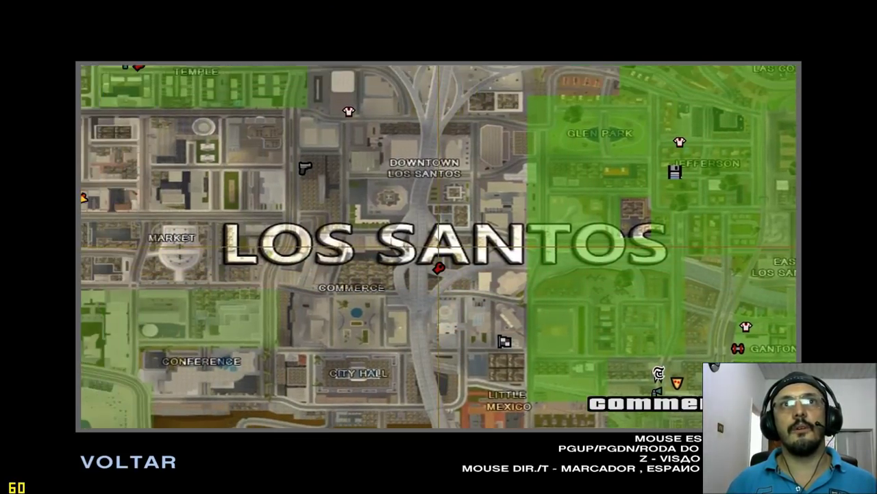
pyautogui.press('Down')
pyautogui.press('Right')
pyautogui.press('Escape')
pyautogui.press('Escape')
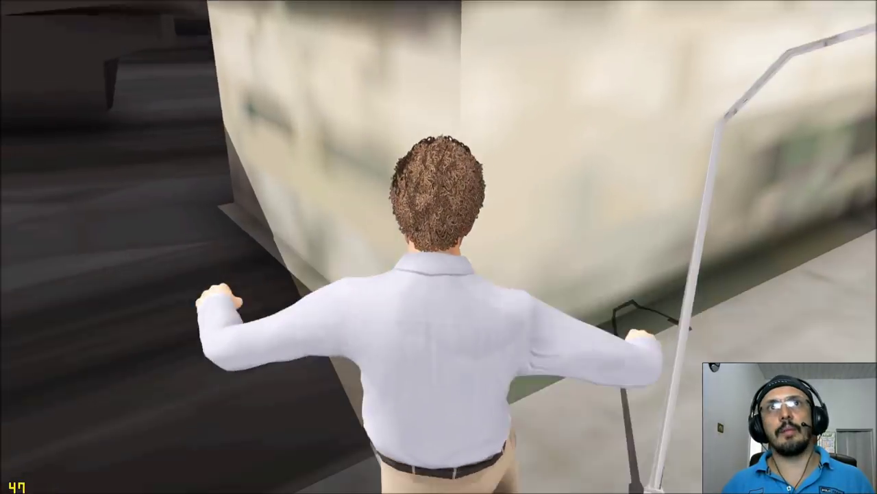
# - Walk into the open lot, spawn a Picador from the vehicle spawner's cars list and place the player in the driver's seat
pyautogui.press('w')
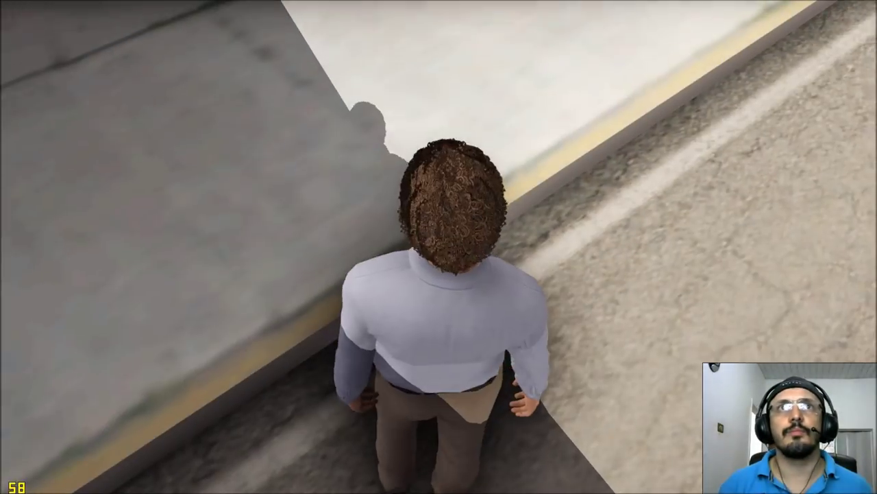
pyautogui.press('w')
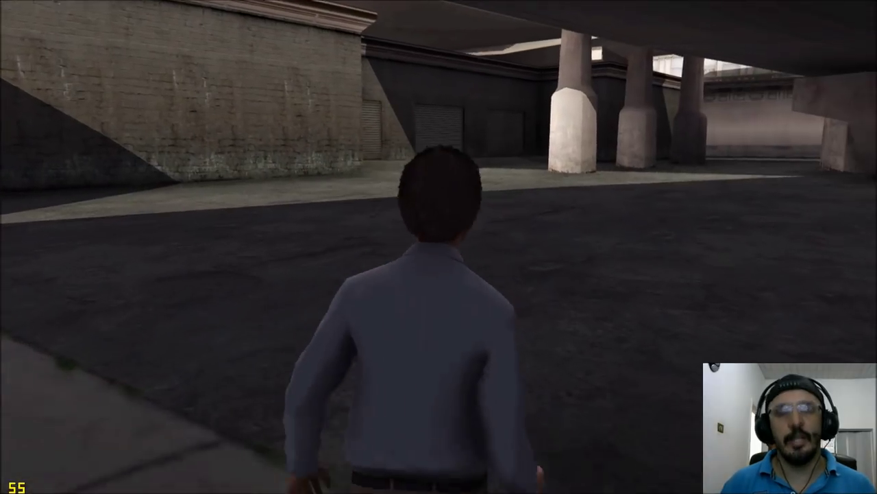
pyautogui.press('BackSpace')
pyautogui.press('Down')
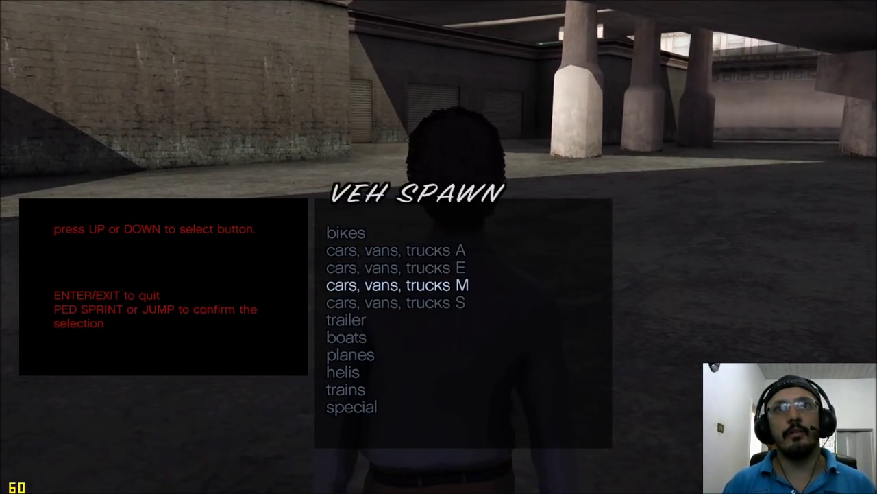
pyautogui.press('space')
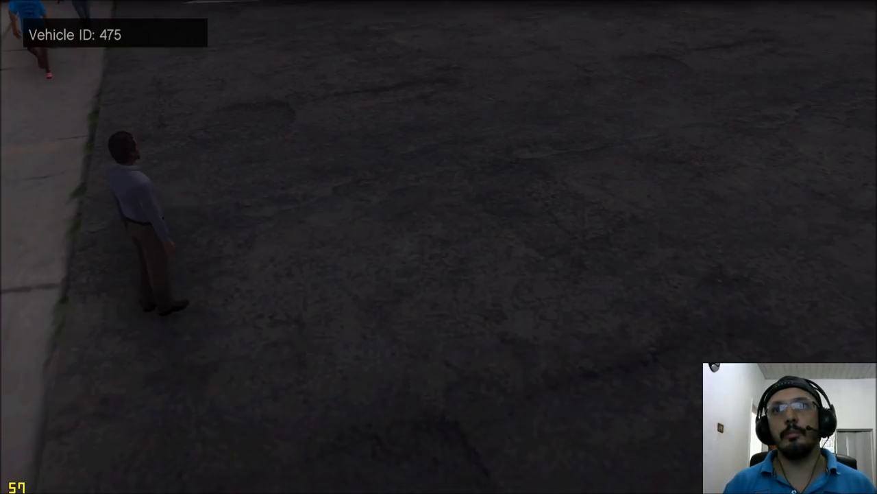
pyautogui.press('Right')
pyautogui.press('Right')
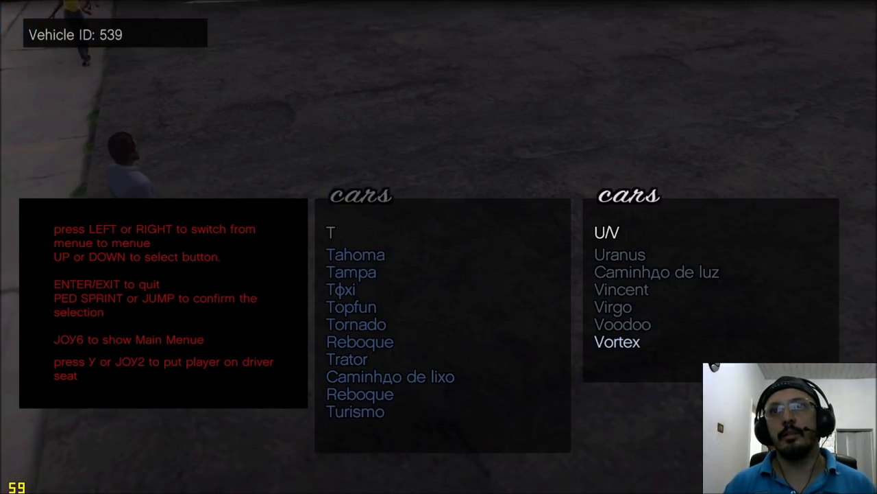
pyautogui.press('Left')
pyautogui.press('Left')
pyautogui.press('Left')
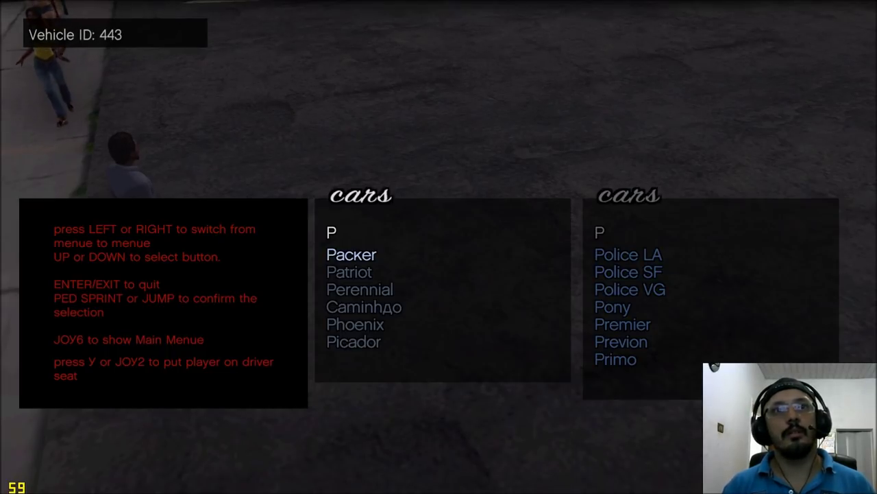
pyautogui.press('Up')
pyautogui.press('y')
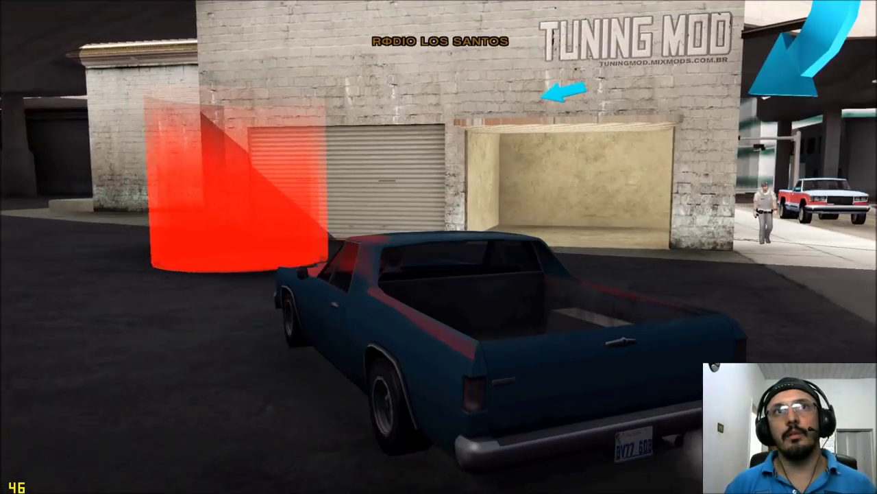
# - Drive the Picador into the open garage beneath the Tuning Mod sign to have it resprayed
pyautogui.press('w')
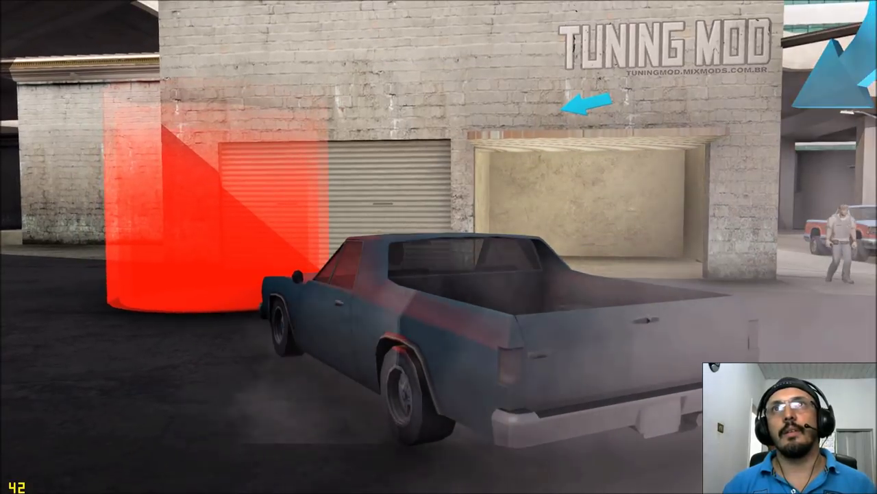
pyautogui.press('w')
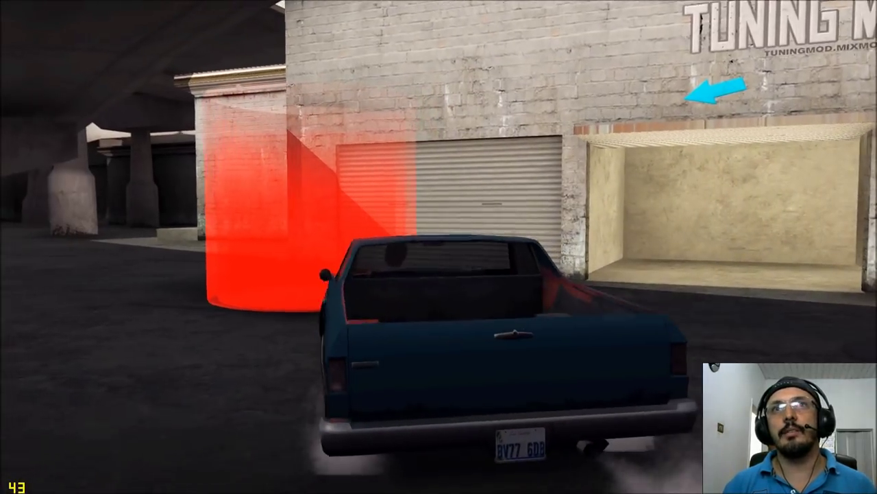
pyautogui.press('d')
pyautogui.press('s')
pyautogui.press('a')
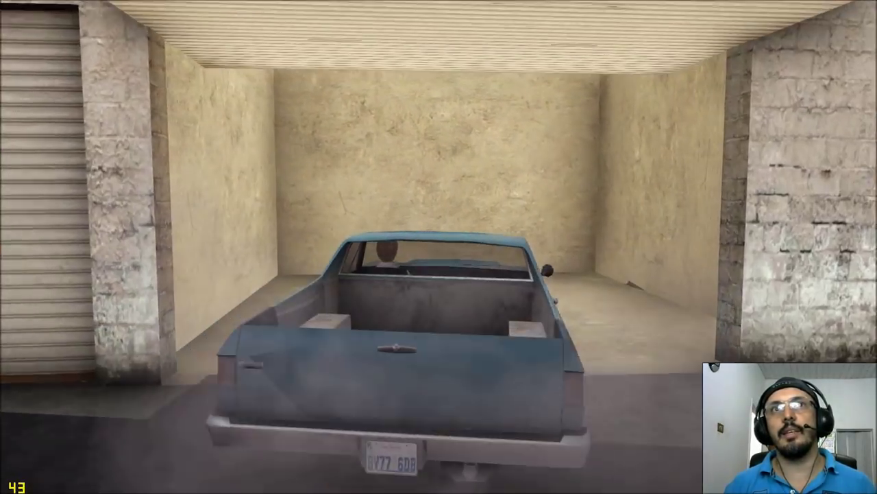
pyautogui.press('s')
pyautogui.press('w')
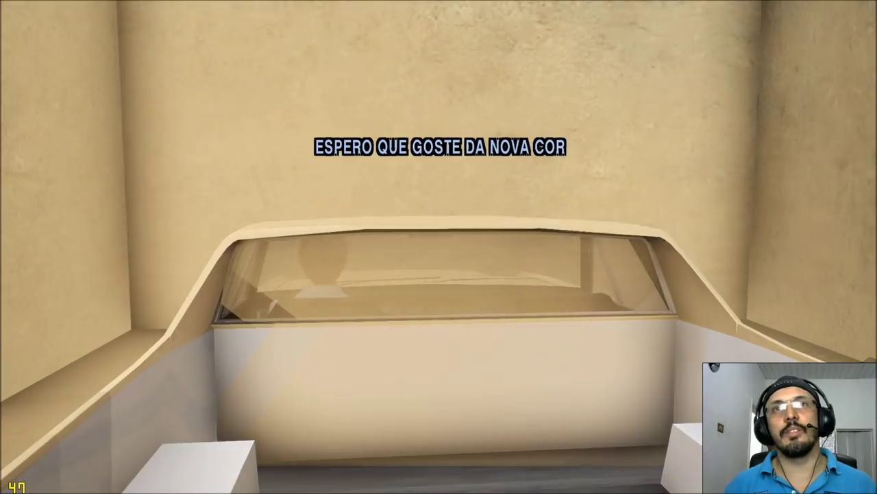
# - Back the Picador out of the garage and drive it into the red marker to enter the Tuning Mod workshop
pyautogui.press('s')
pyautogui.press('d')
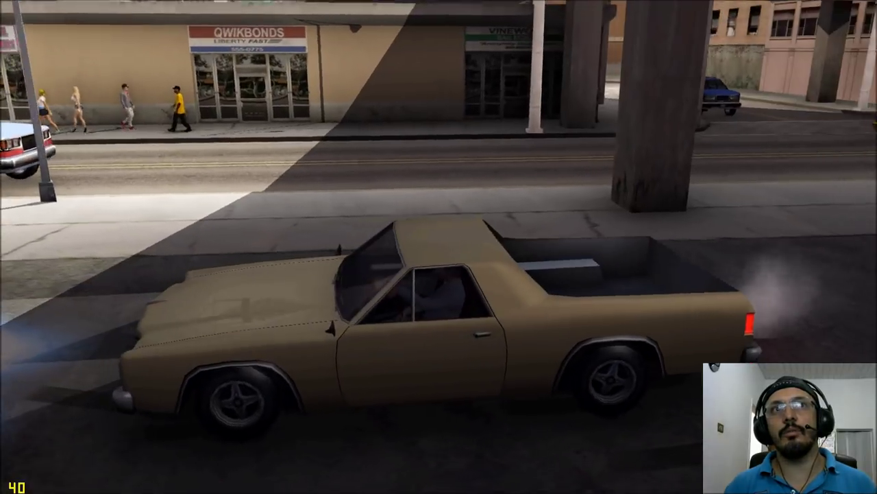
pyautogui.press('w')
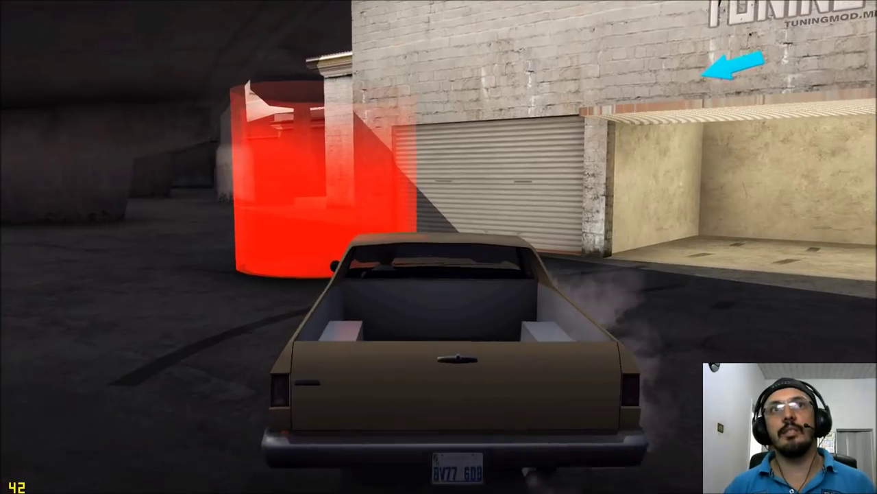
pyautogui.press('a')
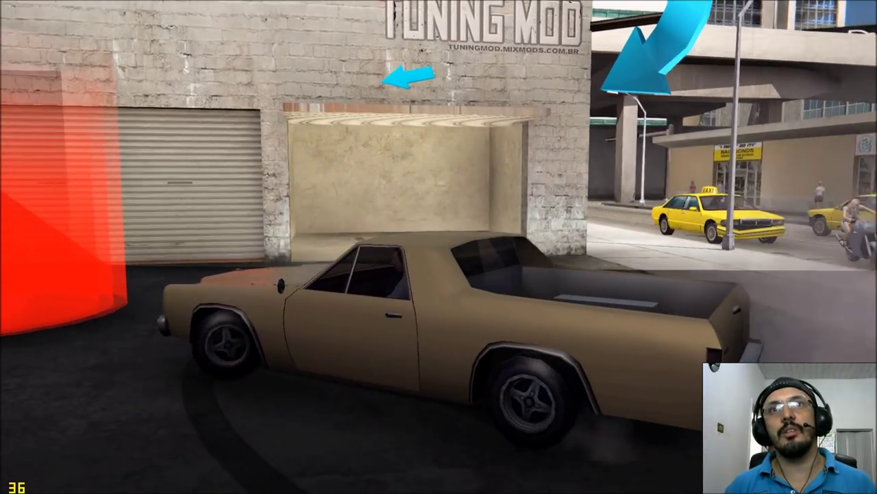
pyautogui.press('w')
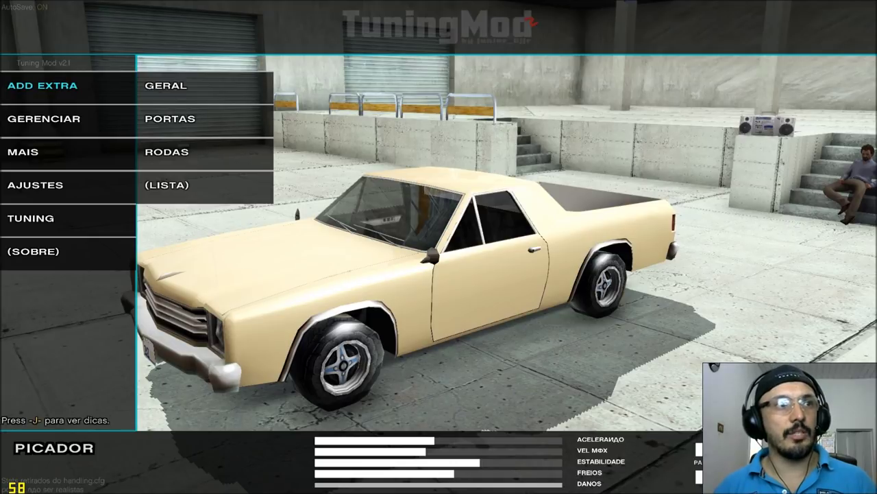
# - Show the workshop's tips and read the hints on music, .ini configuration, vehicle viewing and main keys
pyautogui.press('j')
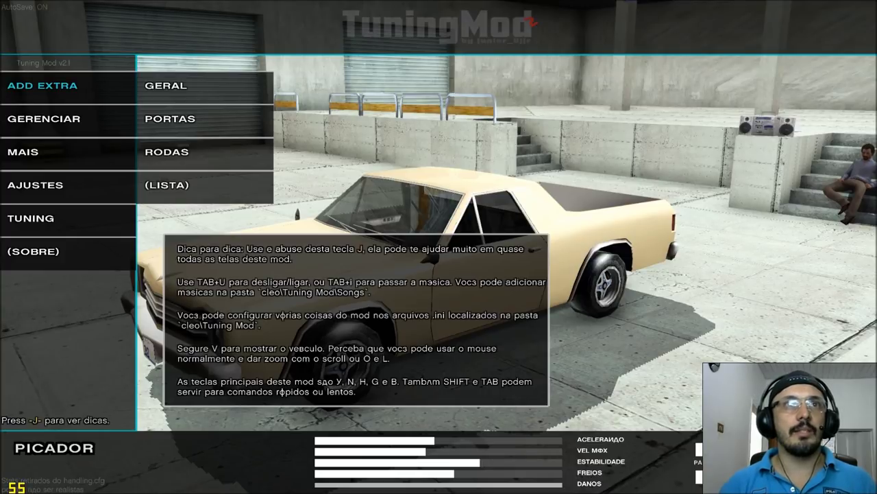
pyautogui.press('j')
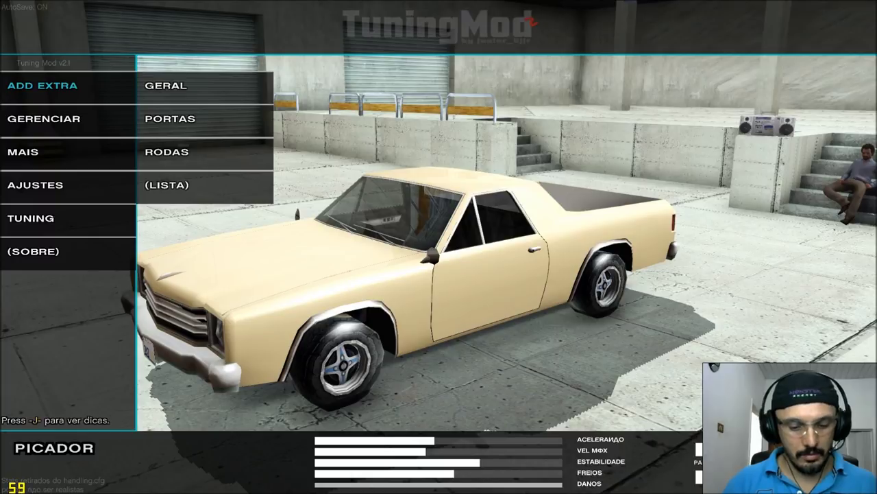
pyautogui.press('j')
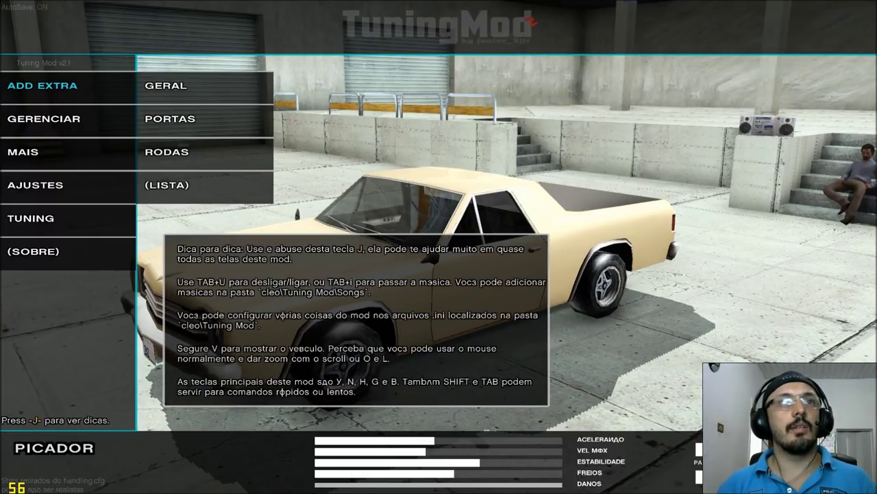
pyautogui.press('j')
# - Hide the workshop menu to view the whole Picador, restore the menu and review the tips once more
pyautogui.press('h')
pyautogui.press('h')
pyautogui.press('h')
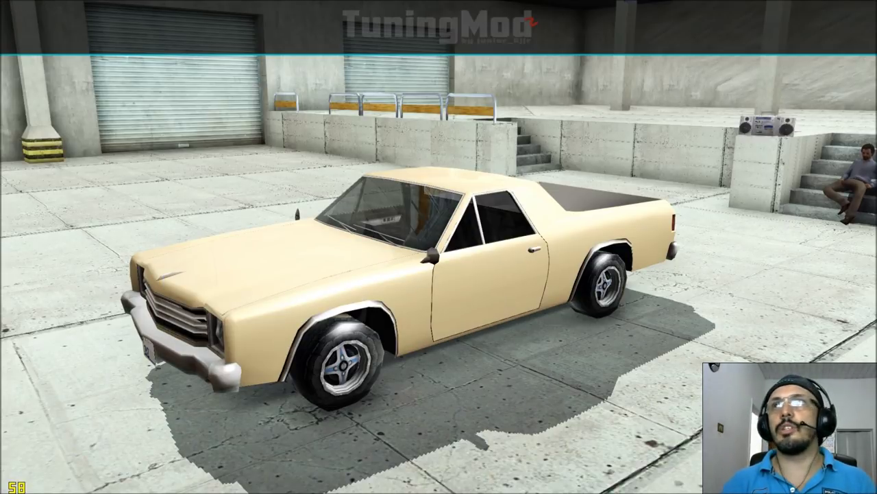
pyautogui.press('h')
pyautogui.press('h')
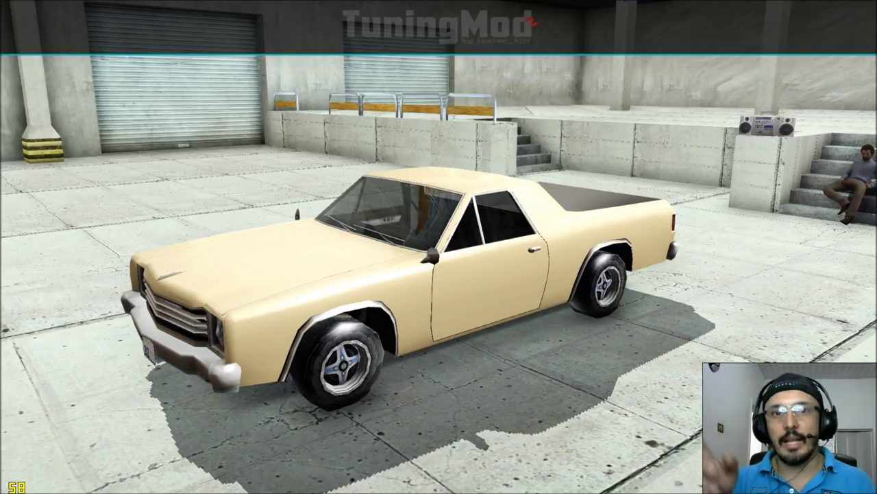
pyautogui.press('h')
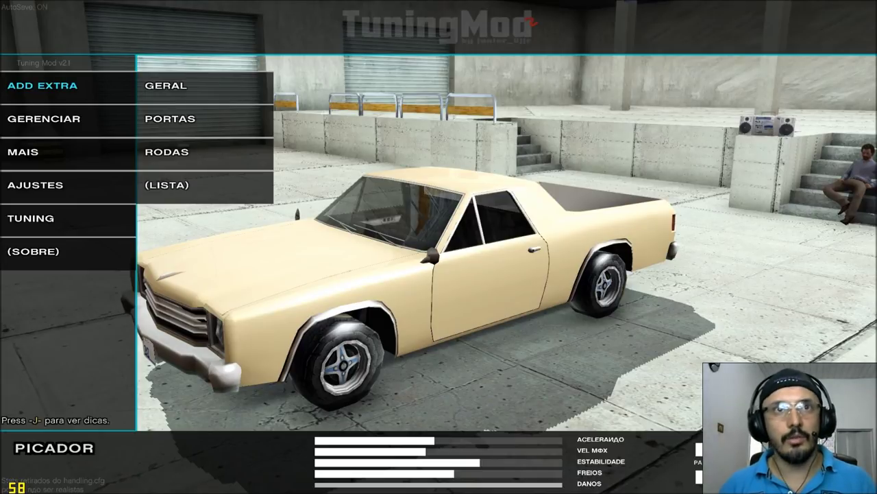
pyautogui.press('j')
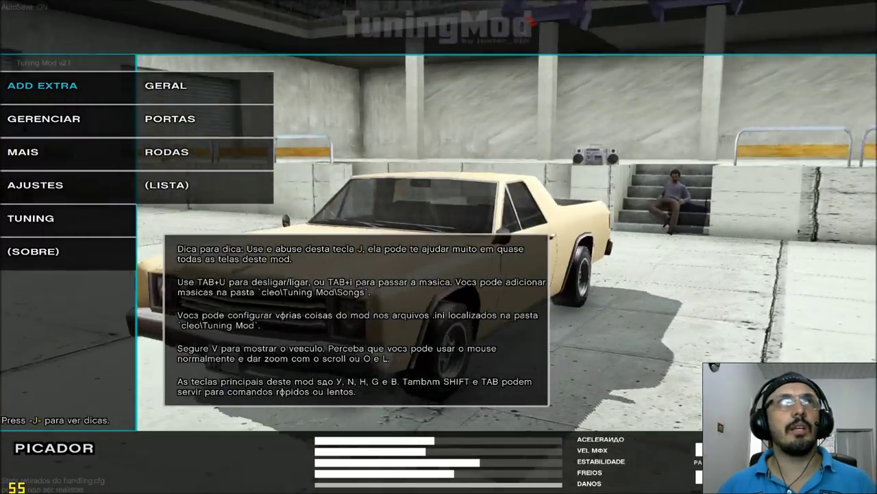
pyautogui.press('j')
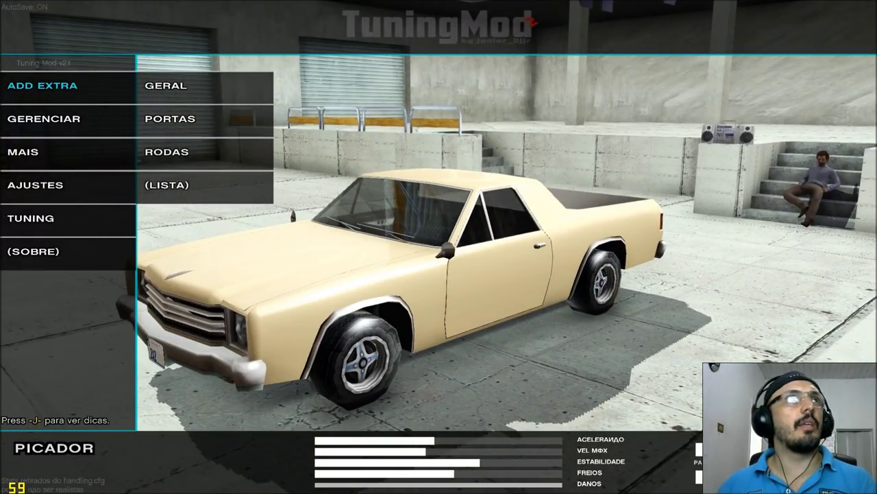
# - Look through the main categories from ADD EXTRA down to (SOBRE) and return to ADD EXTRA
pyautogui.press('Down')
pyautogui.press('Down')
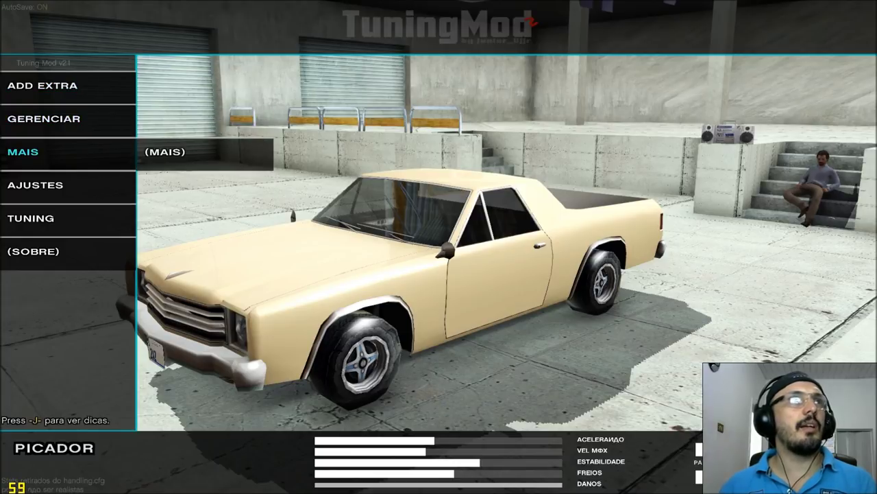
pyautogui.press('Down')
pyautogui.press('Down')
pyautogui.press('Down')
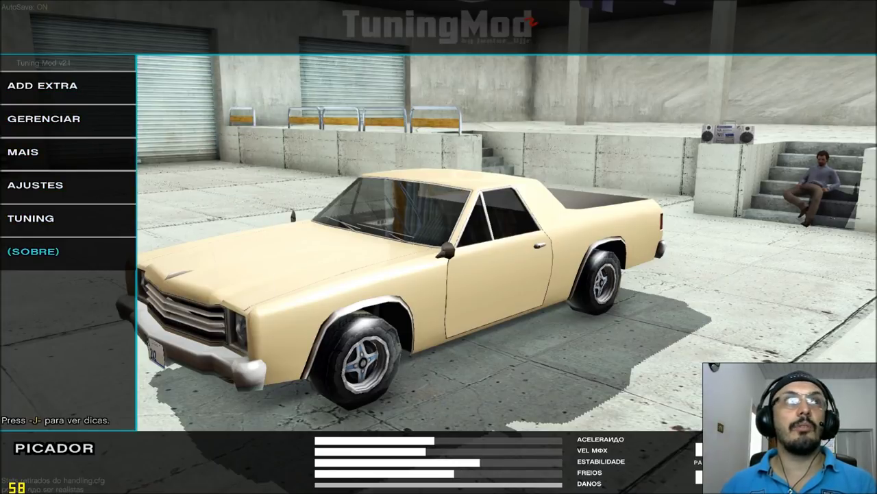
pyautogui.press('Up')
pyautogui.press('Up')
pyautogui.press('Up')
pyautogui.press('Up')
pyautogui.press('Up')
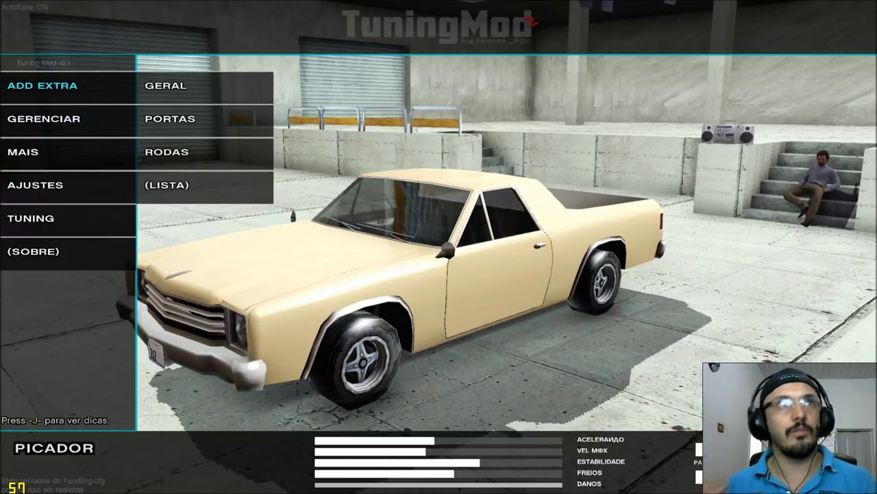
# - Examine the GERAL attachment points under ADD EXTRA: the chassis, front bumper and rear bumper
pyautogui.press('Right')
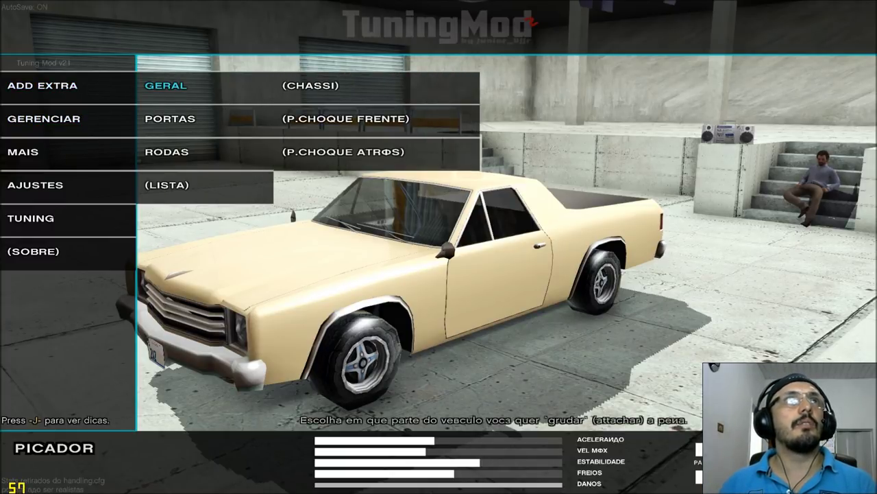
pyautogui.press('Left')
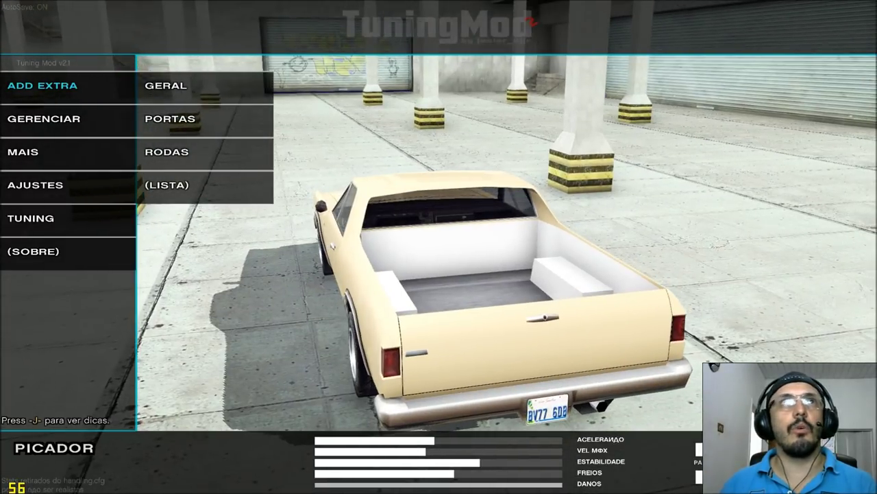
pyautogui.press('Right')
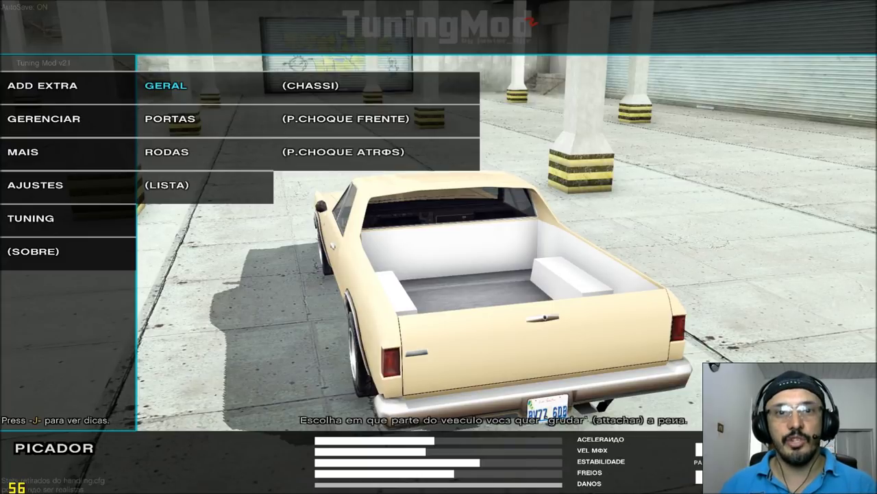
pyautogui.press('Right')
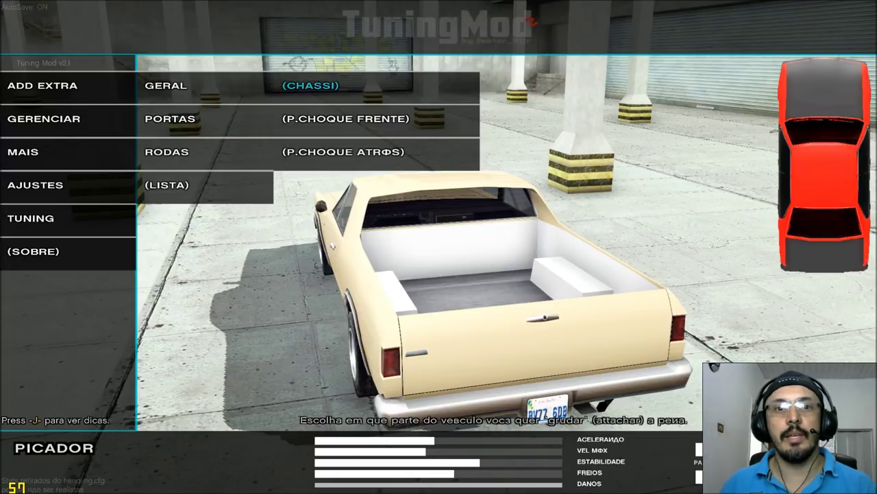
pyautogui.press('Down')
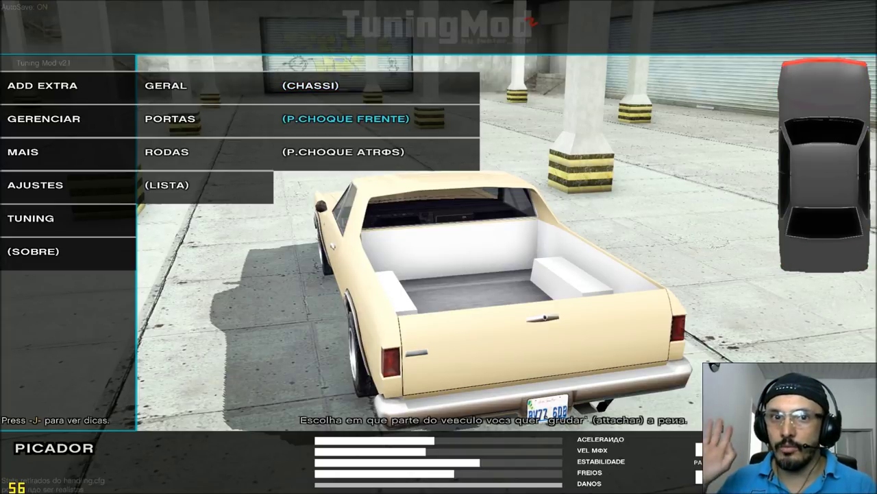
pyautogui.press('Down')
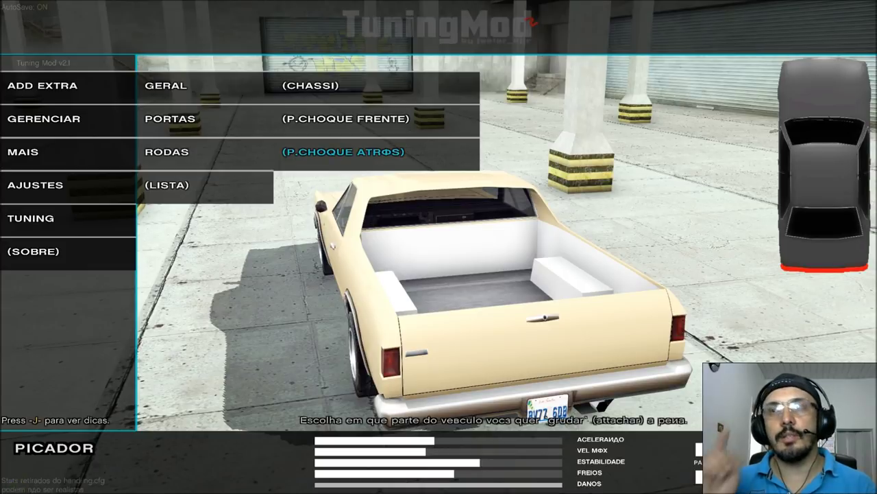
pyautogui.press('Down')
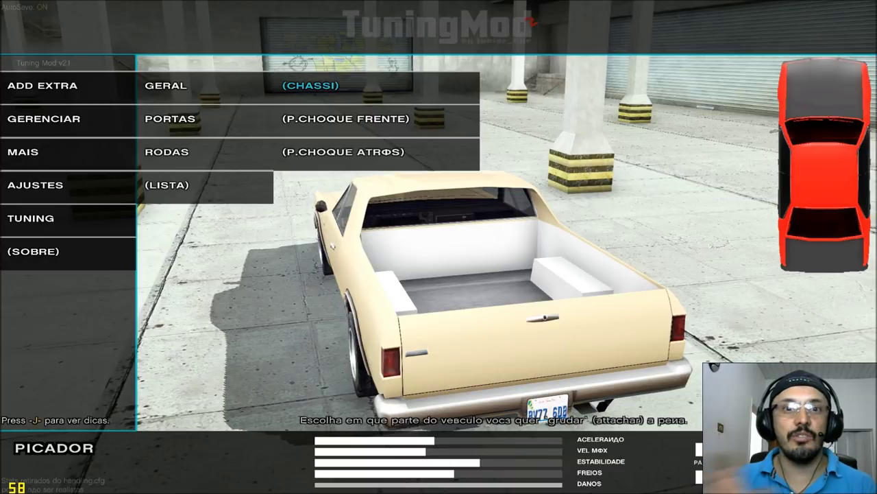
# - Switch to the PORTAS attachment points and examine the trunk, hood and both front doors
pyautogui.press('Left')
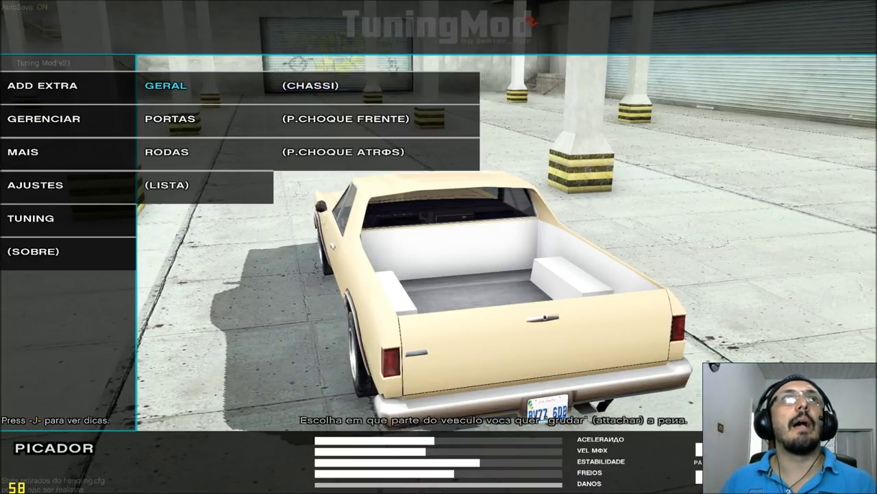
pyautogui.press('Down')
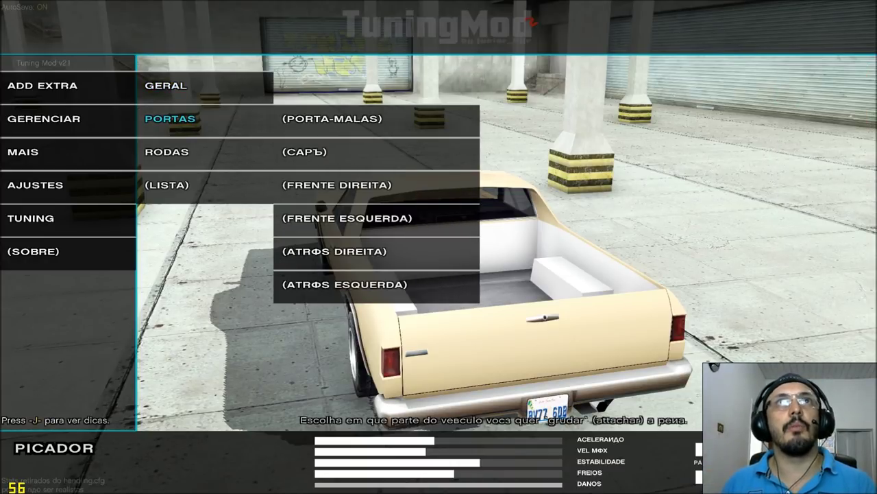
pyautogui.press('Right')
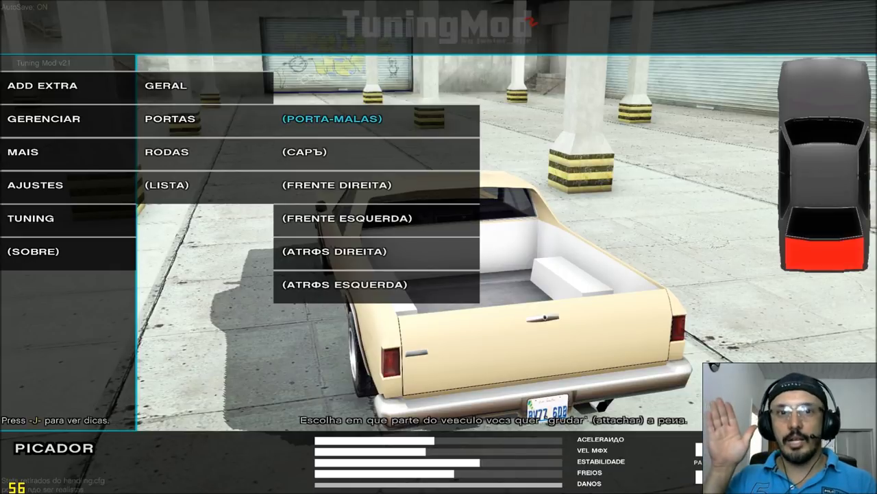
pyautogui.press('Down')
pyautogui.press('Down')
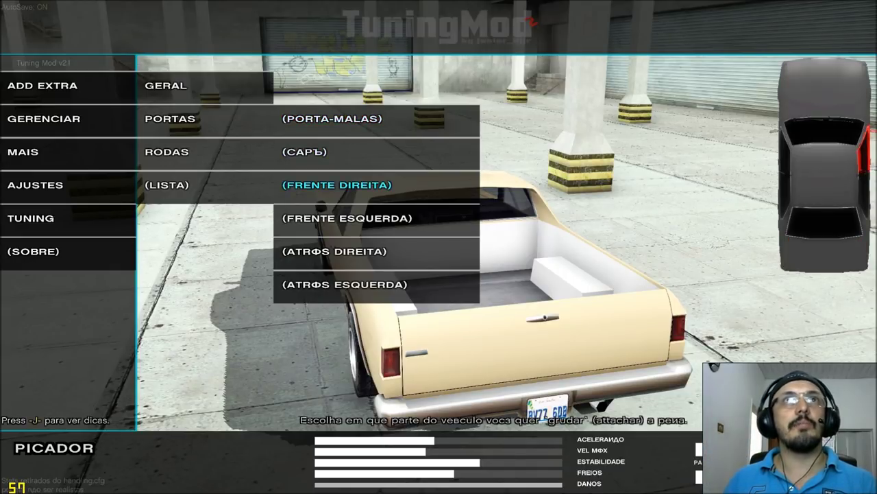
pyautogui.press('Up')
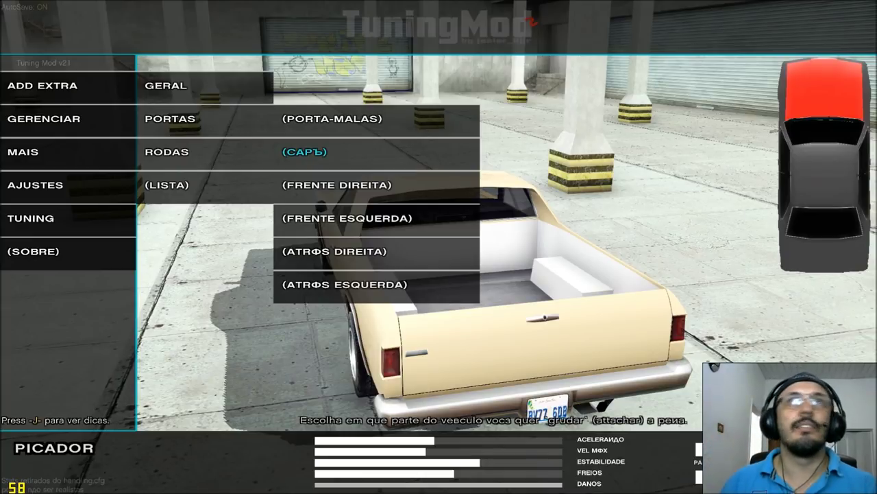
pyautogui.press('Down')
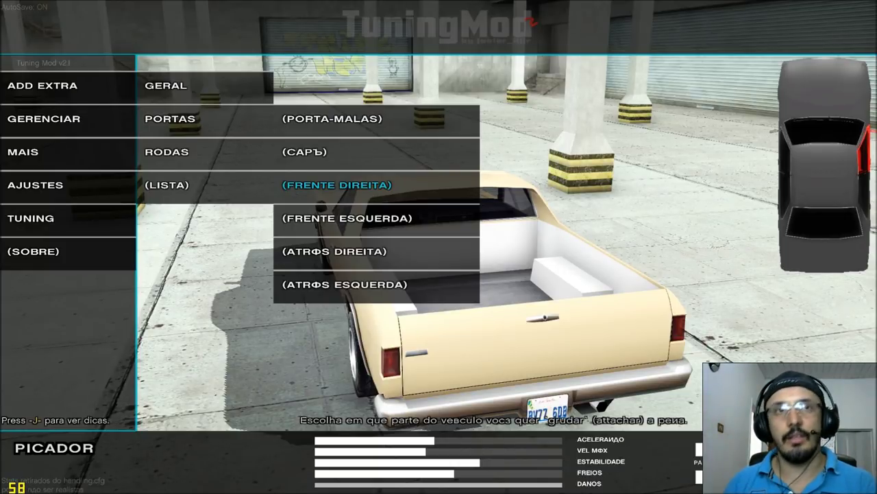
pyautogui.press('Down')
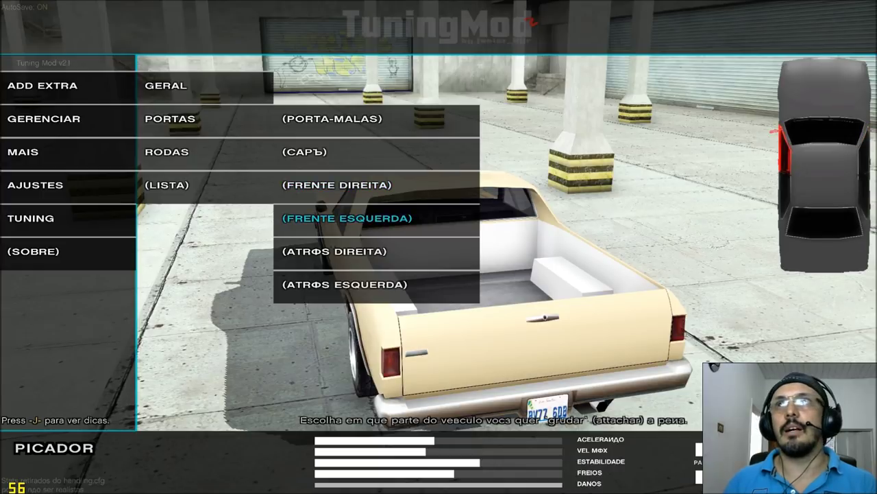
# - Check the rear right and rear left door attachment points and return to PORTA-MALAS
pyautogui.press('Down')
pyautogui.press('Down')
pyautogui.press('Up')
pyautogui.press('Up')
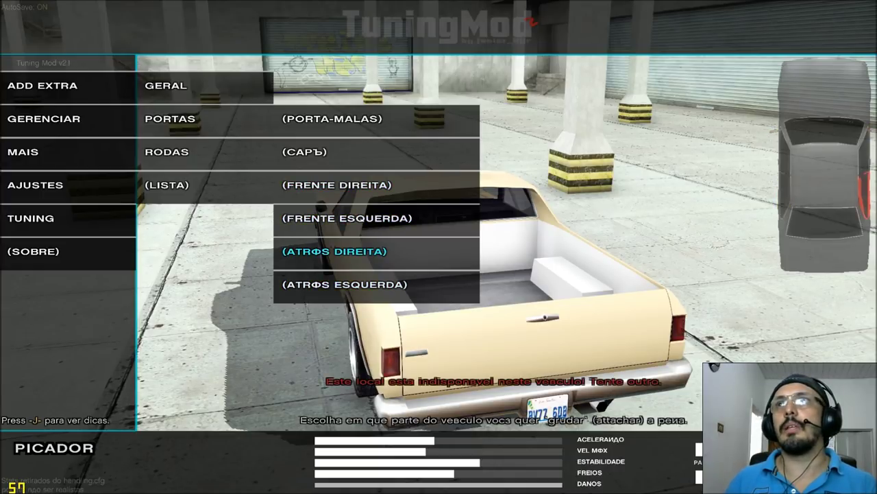
pyautogui.press('Down')
pyautogui.press('Down')
pyautogui.press('Up')
pyautogui.press('Up')
pyautogui.press('Up')
pyautogui.press('Up')
pyautogui.press('Up')
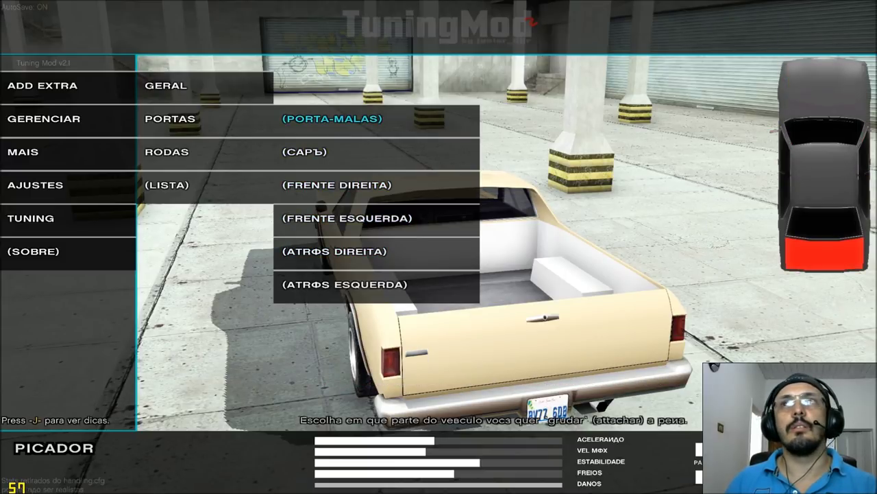
# - Choose PORTA-MALAS as the attachment point and open the extra parts selection beside the Picador
pyautogui.press('Up')
pyautogui.press('Down')
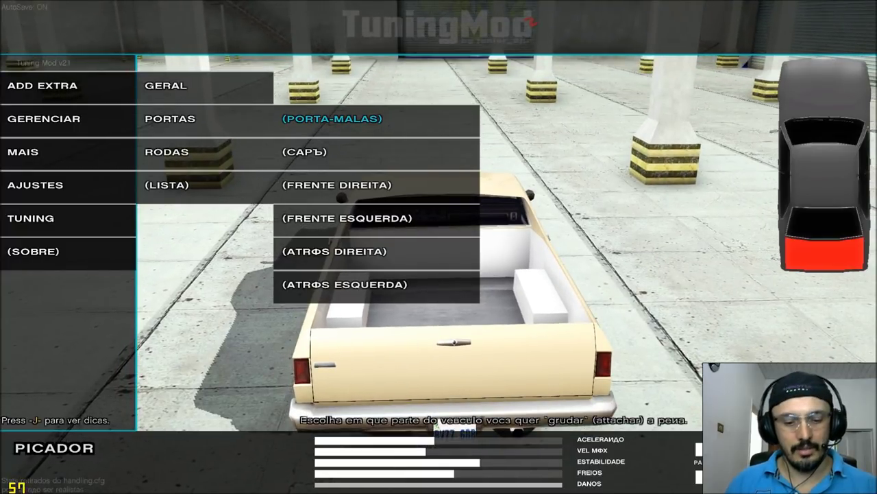
pyautogui.press('space')
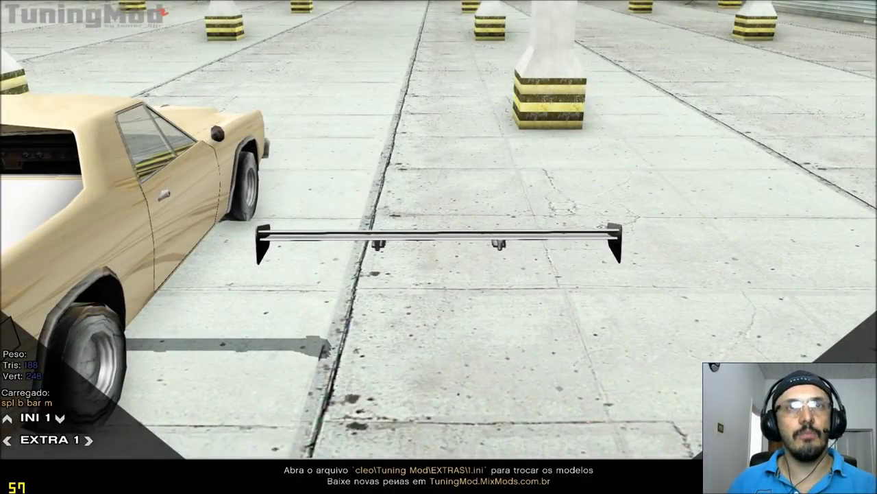
pyautogui.press('F1')
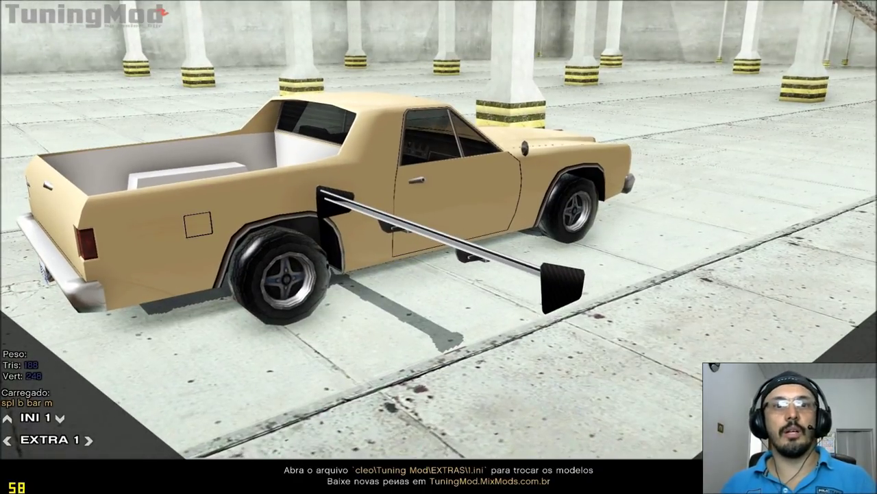
# - Compare the first extra part of lists INI 16, INI 1 and INI 2, ending on INI 1
pyautogui.press('Up')
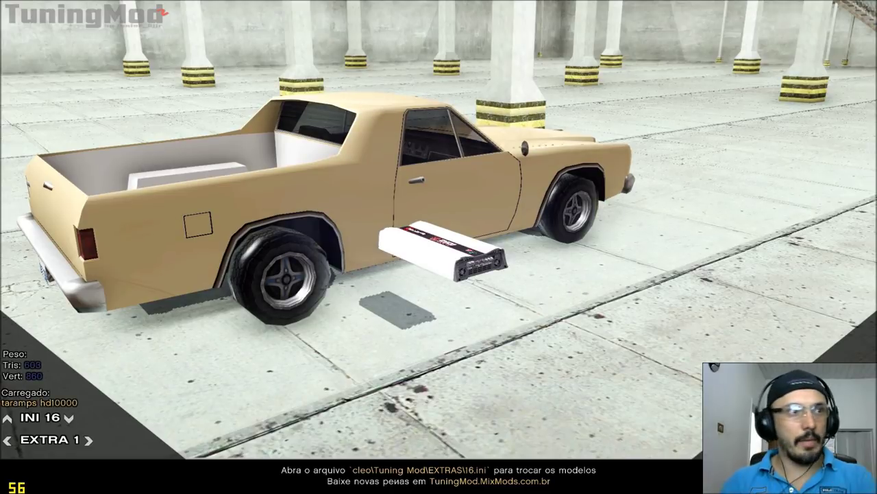
pyautogui.press('Up')
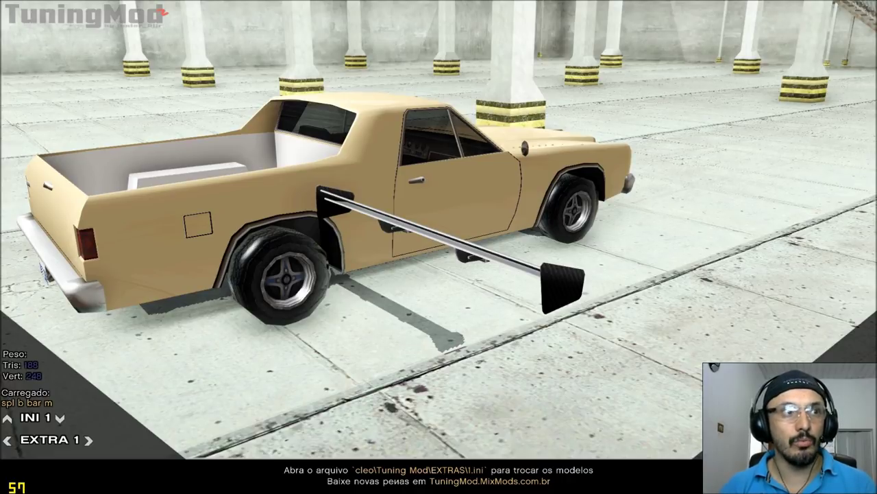
pyautogui.press('Up')
pyautogui.press('Down')
pyautogui.press('Up')
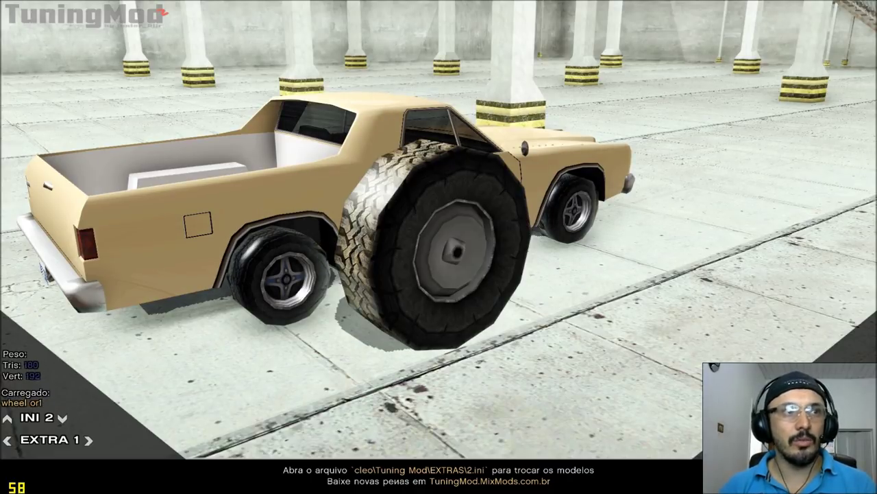
pyautogui.press('Down')
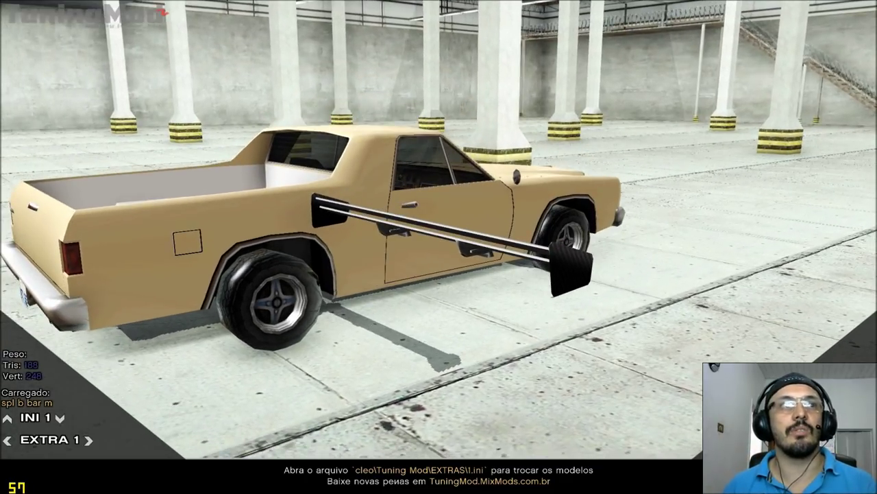
# - Preview the first extra part in each list from INI 3 through INI 7
pyautogui.press('Up')
pyautogui.press('Up')
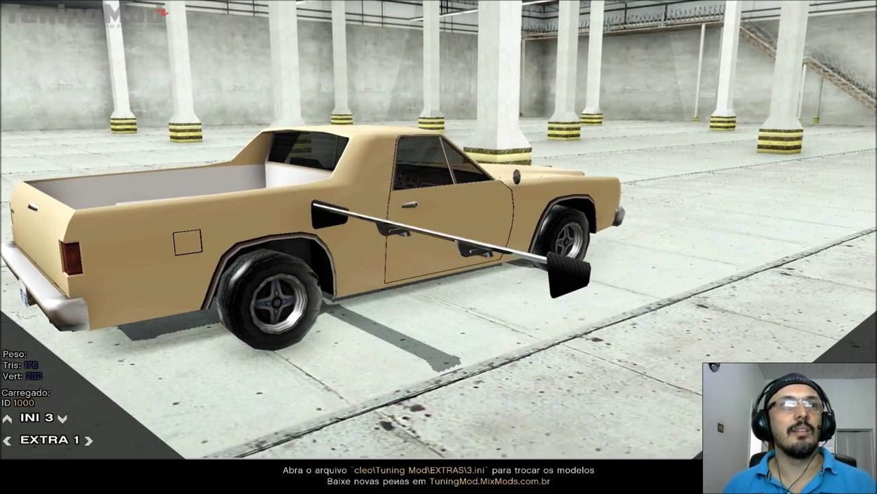
pyautogui.press('Up')
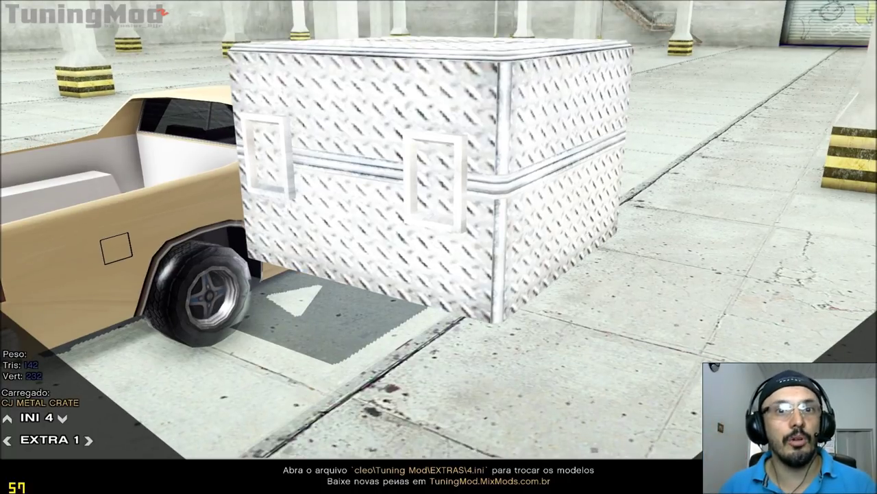
pyautogui.press('Down')
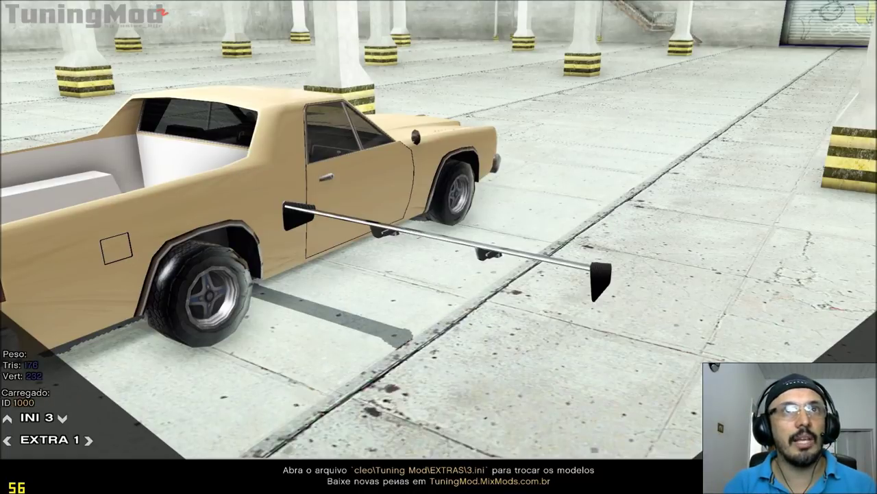
pyautogui.press('Up')
pyautogui.press('Up')
pyautogui.press('Up')
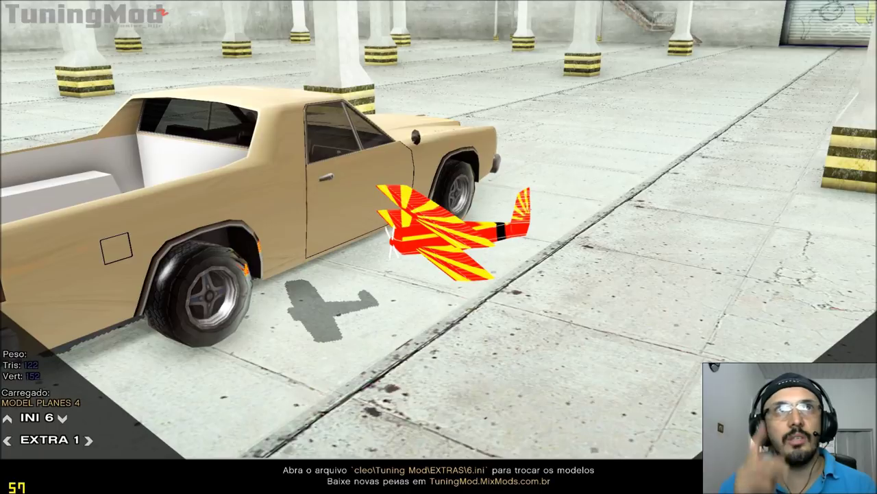
pyautogui.press('Up')
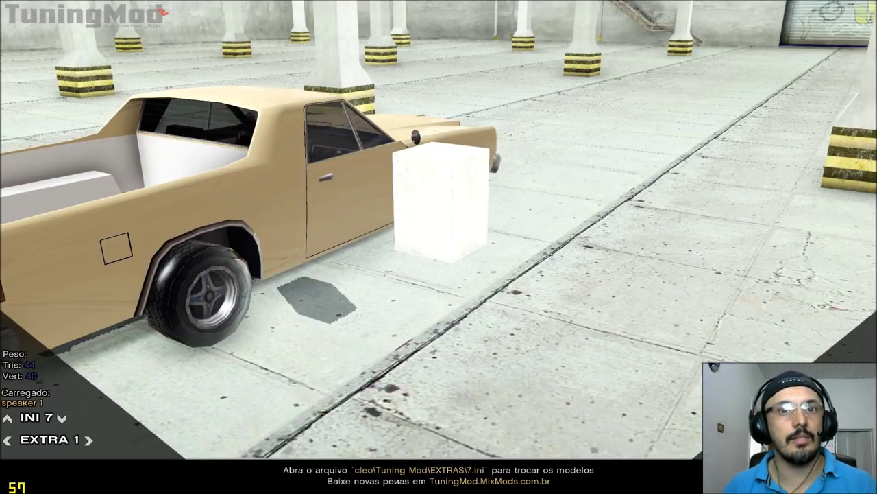
# - Continue through the extra part lists to INI 10 and preview the first entry of INI 11
pyautogui.press('Down')
pyautogui.press('Up')
pyautogui.press('Up')
pyautogui.press('Up')
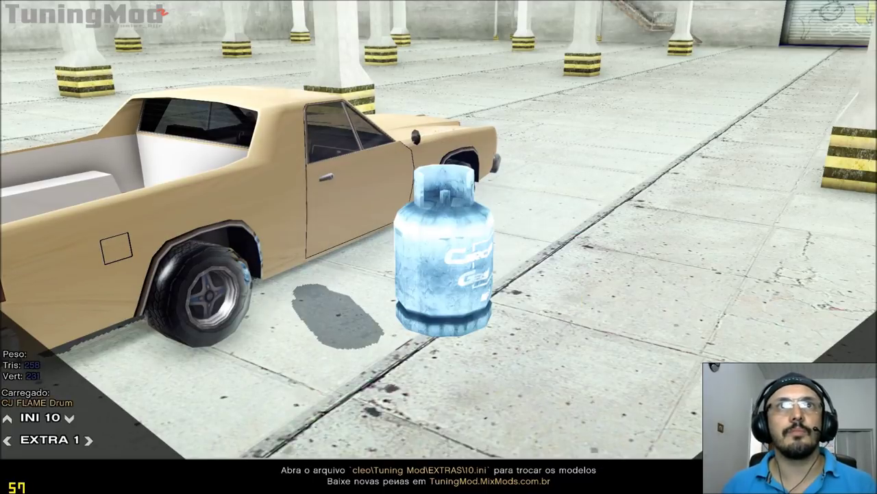
pyautogui.press('Down')
pyautogui.press('Up')
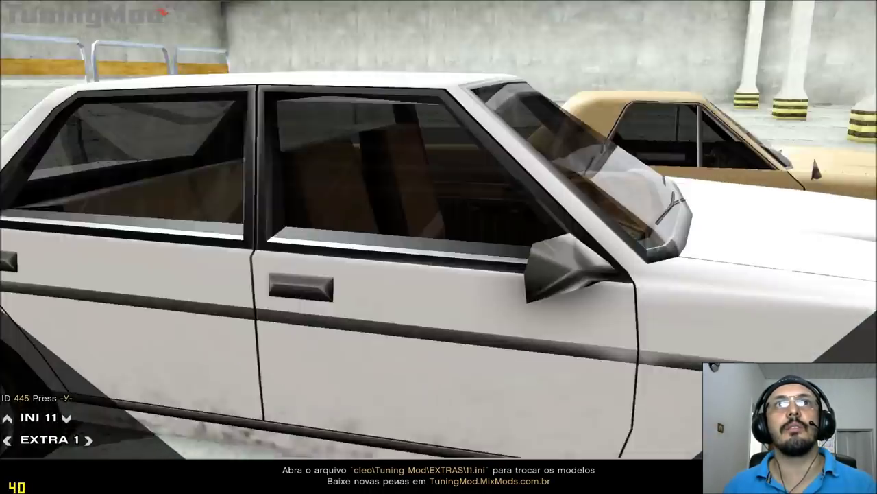
# - Preview EXTRA 1 of lists INI 12 and INI 13, recheck the INI 11 vehicle and return to INI 12
pyautogui.press('Up')
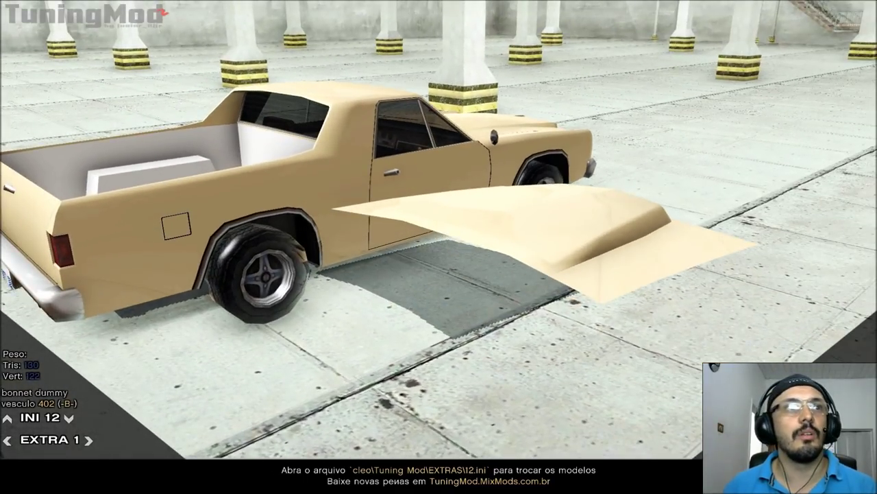
pyautogui.press('Up')
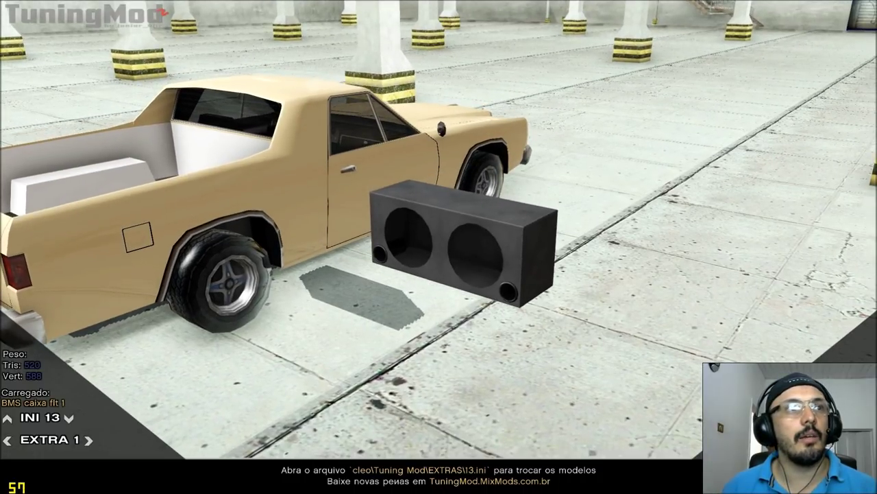
pyautogui.press('Down')
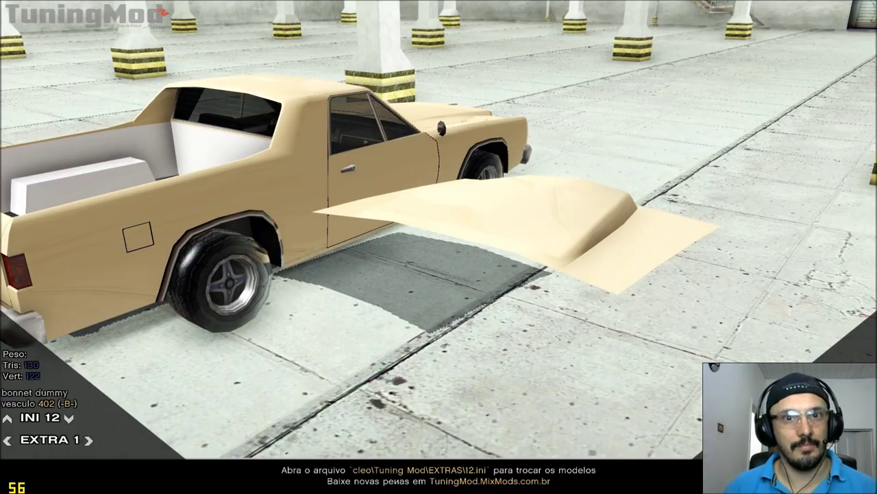
pyautogui.press('Down')
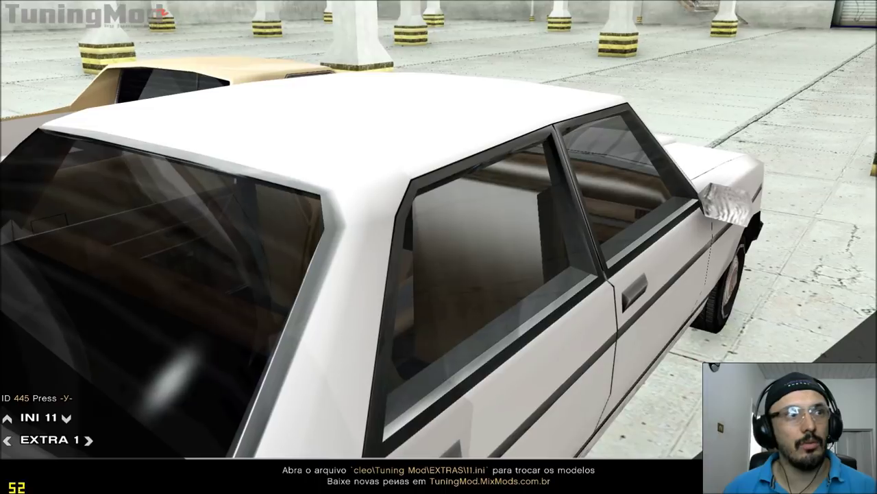
pyautogui.press('Up')
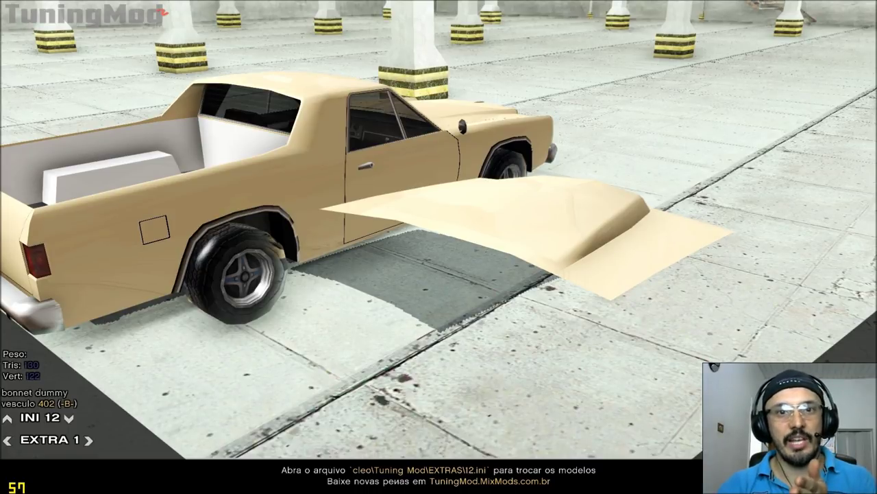
# - Leaf through the extras and lists around INI 12 and return to EXTRA 1 of INI 1
pyautogui.press('Left')
pyautogui.press('Left')
pyautogui.press('Left')
pyautogui.press('Right')
pyautogui.press('Right')
pyautogui.press('Right')
pyautogui.press('Up')
pyautogui.press('Up')
pyautogui.press('Up')
pyautogui.press('Down')
pyautogui.press('Down')
pyautogui.press('Down')
pyautogui.press('Down')
pyautogui.press('Down')
pyautogui.press('Down')
pyautogui.press('Down')
pyautogui.press('Down')
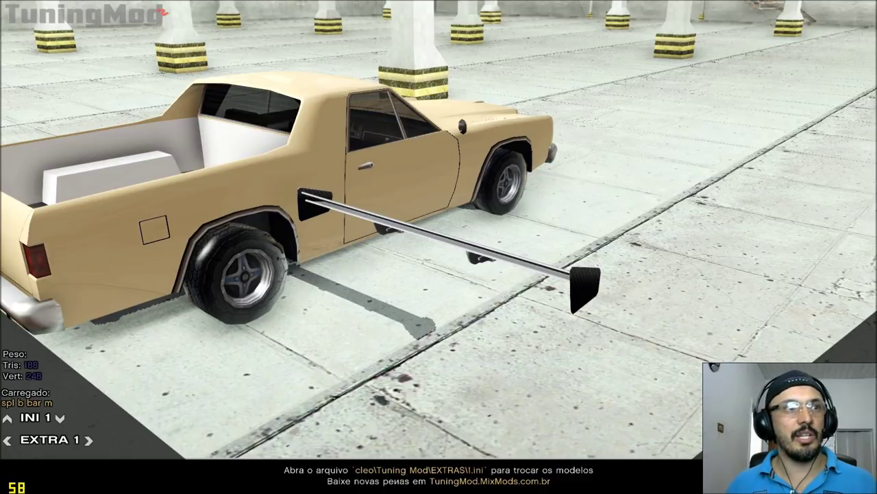
# - Preview the INI 1 extra parts one after another from EXTRA 2 to EXTRA 10
pyautogui.press('Right')
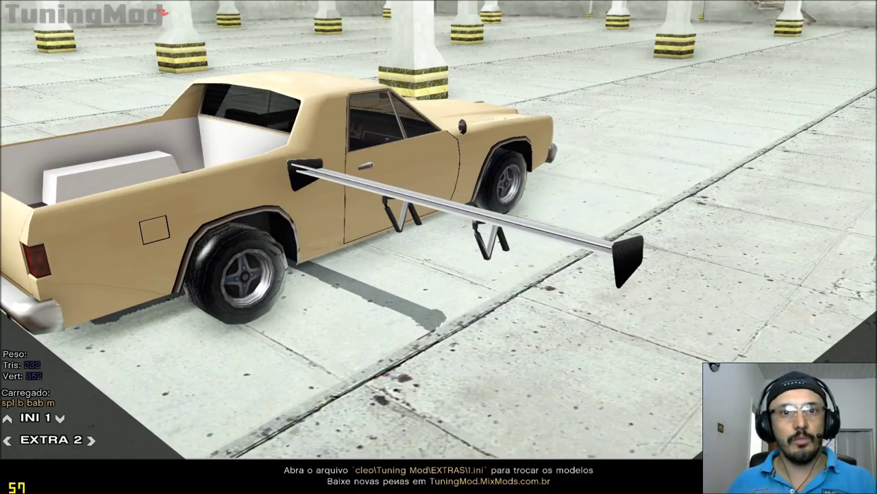
pyautogui.press('Right')
pyautogui.press('Right')
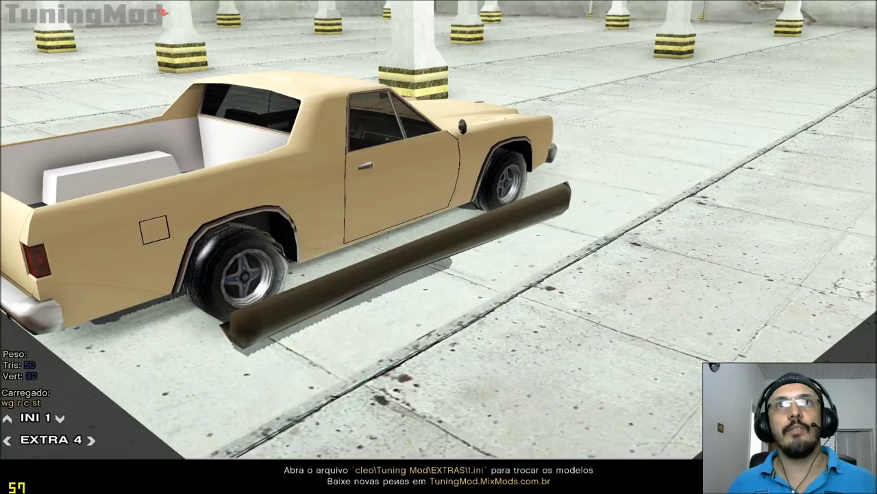
pyautogui.press('Right')
pyautogui.press('Right')
pyautogui.press('Right')
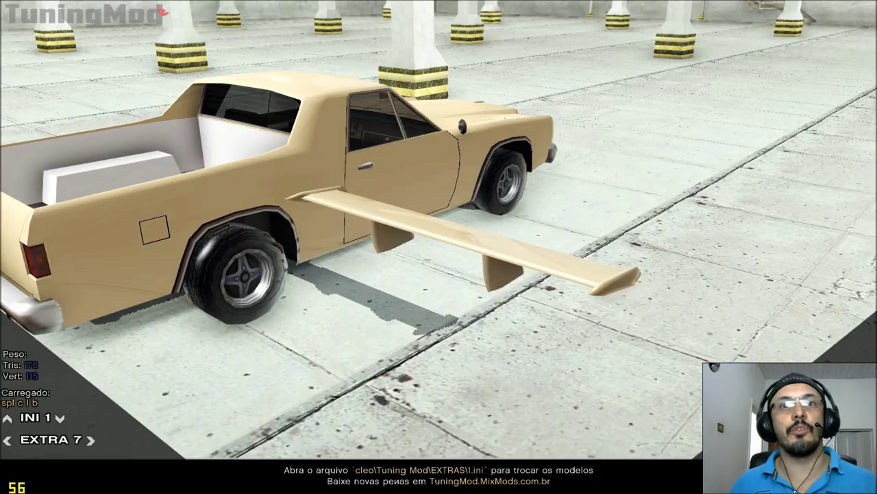
pyautogui.press('Right')
pyautogui.press('Right')
pyautogui.press('Right')
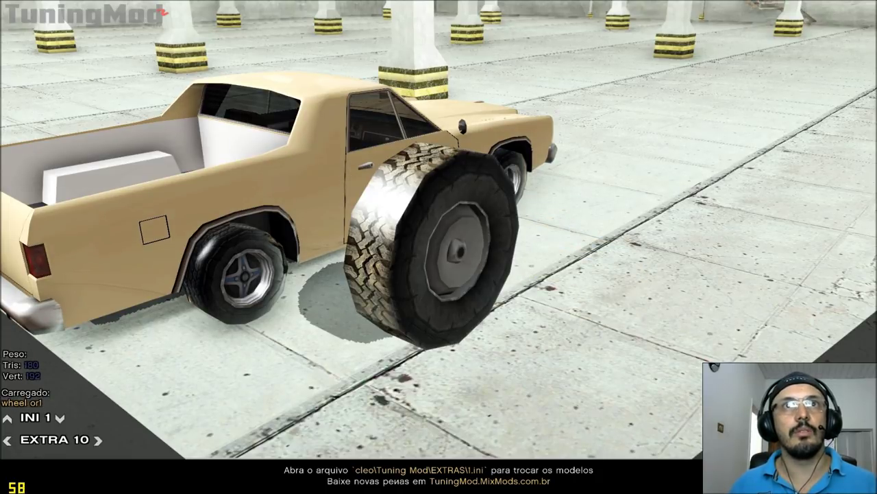
# - Compare the parts following EXTRA 10 in INI 1 and examine EXTRA 13
pyautogui.press('Right')
pyautogui.press('Right')
pyautogui.press('Left')
pyautogui.press('Left')
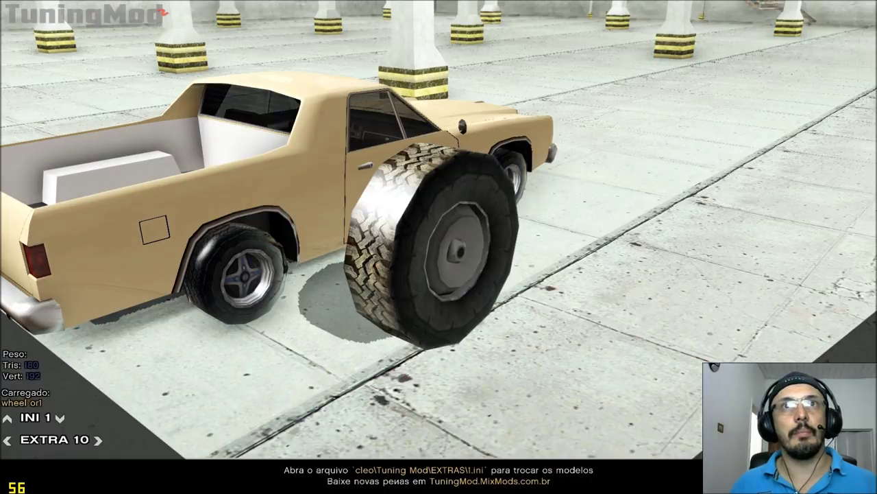
pyautogui.press('Right')
pyautogui.press('Right')
pyautogui.press('Right')
pyautogui.press('Right')
pyautogui.press('Left')
pyautogui.press('Left')
pyautogui.press('Left')
pyautogui.press('Left')
pyautogui.press('Left')
pyautogui.press('Left')
pyautogui.press('Left')
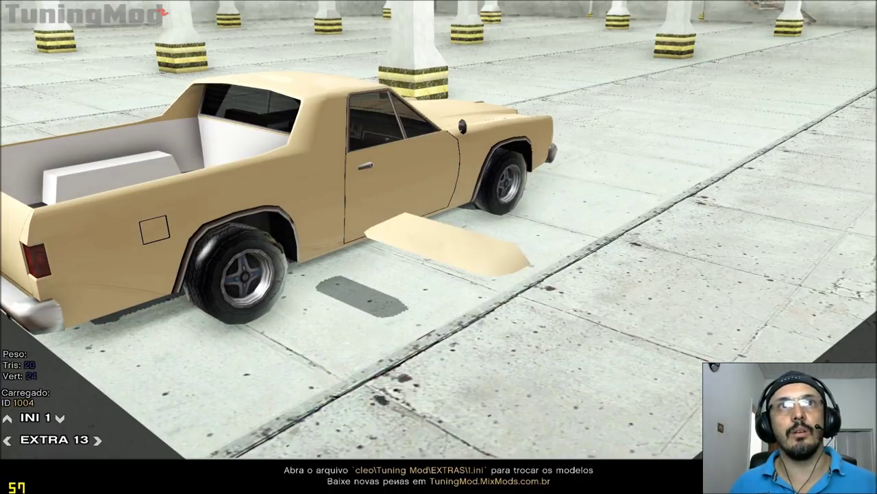
# - Go back to EXTRA 5 in INI 1 and preview the parts from there up to EXTRA 16
pyautogui.press('Left')
pyautogui.press('Left')
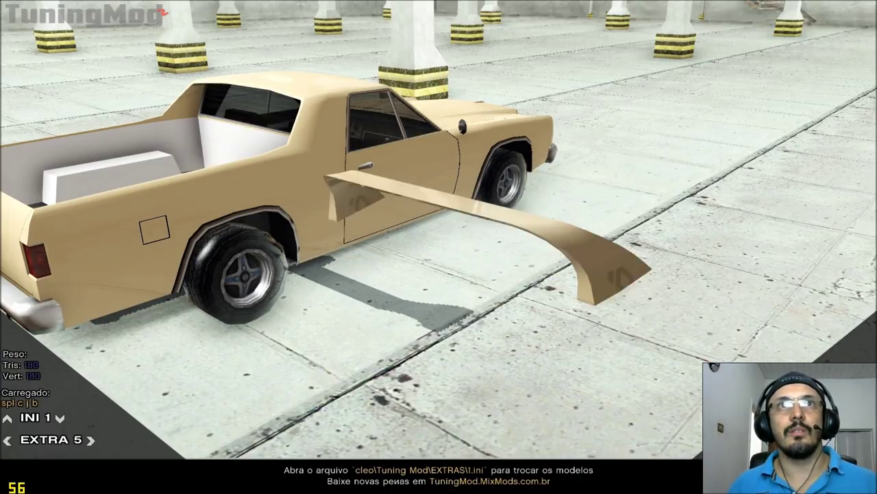
pyautogui.press('Left')
pyautogui.press('Left')
pyautogui.press('Right')
pyautogui.press('Right')
pyautogui.press('Right')
pyautogui.press('Right')
pyautogui.press('Right')
pyautogui.press('Right')
pyautogui.press('Right')
pyautogui.press('Right')
pyautogui.press('Right')
pyautogui.press('Right')
pyautogui.press('Right')
pyautogui.press('Right')
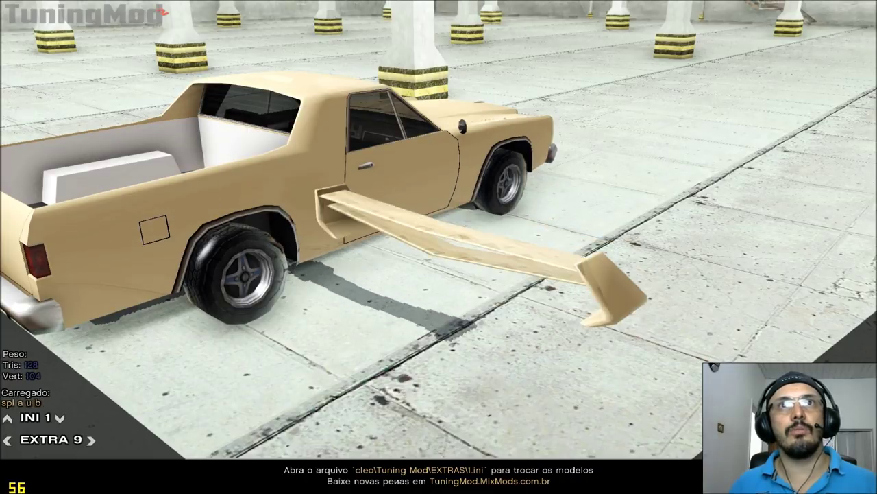
pyautogui.press('Right')
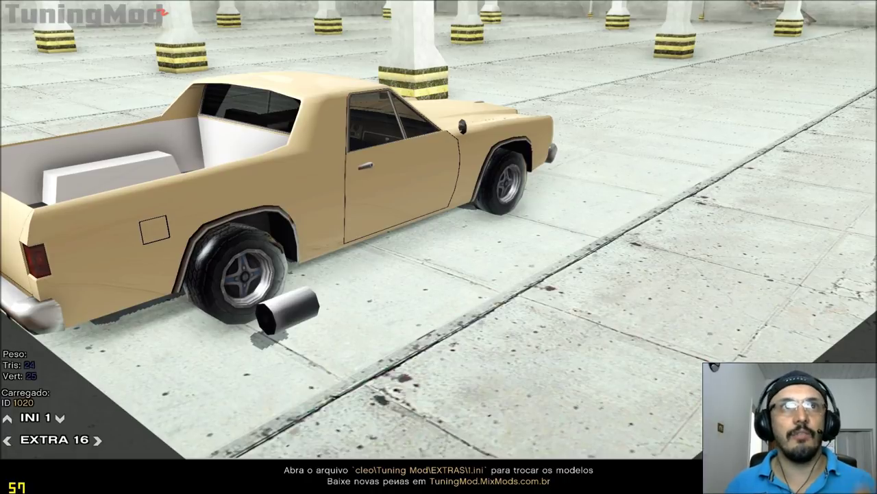
# - Browse the further INI 1 extra parts and examine the EXTRA 18 side skirt
pyautogui.press('Right')
pyautogui.press('Right')
pyautogui.press('Right')
pyautogui.press('Right')
pyautogui.press('Right')
pyautogui.press('Right')
pyautogui.press('Right')
pyautogui.press('Right')
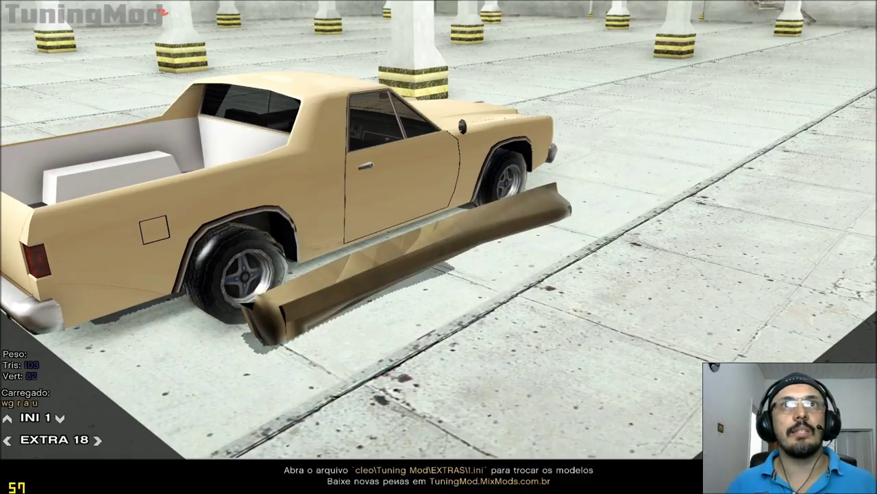
# - Browse back through the INI 1 parts and return to the EXTRA 5 spoiler
pyautogui.press('Up')
pyautogui.press('Left')
pyautogui.press('Left')
pyautogui.press('Down')
pyautogui.press('Right')
pyautogui.press('Right')
pyautogui.press('Left')
pyautogui.press('Left')
pyautogui.press('Left')
pyautogui.press('Left')
pyautogui.press('Left')
pyautogui.press('Right')
pyautogui.press('Right')
pyautogui.press('Right')
pyautogui.press('Right')
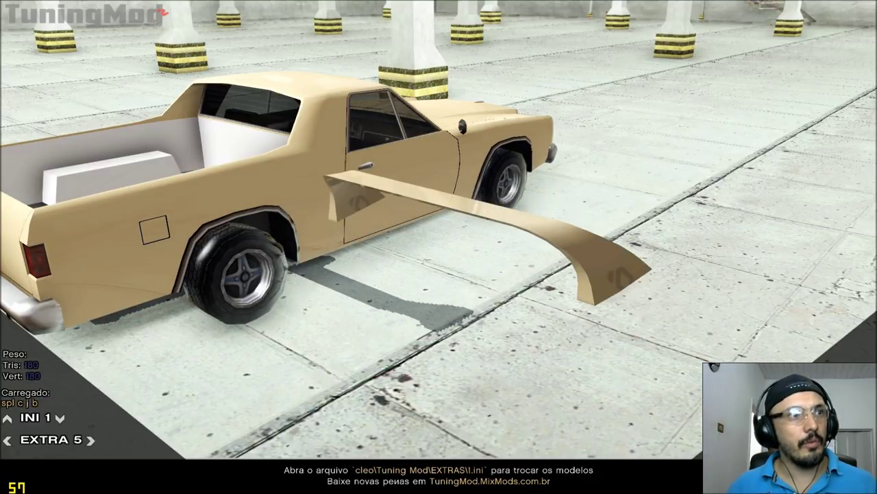
# - Preview the EXTRA 5 wheel in INI 2, then select EXTRA 14 of INI 3
pyautogui.press('Down')
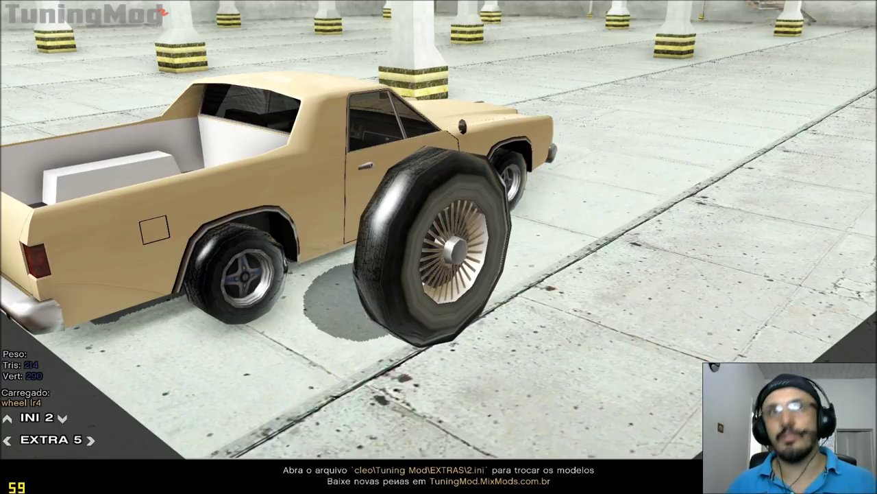
pyautogui.press('Right')
pyautogui.press('Right')
pyautogui.press('Right')
pyautogui.press('Right')
pyautogui.press('Right')
pyautogui.press('Right')
pyautogui.press('Right')
pyautogui.press('Right')
pyautogui.press('Right')
pyautogui.press('Down')
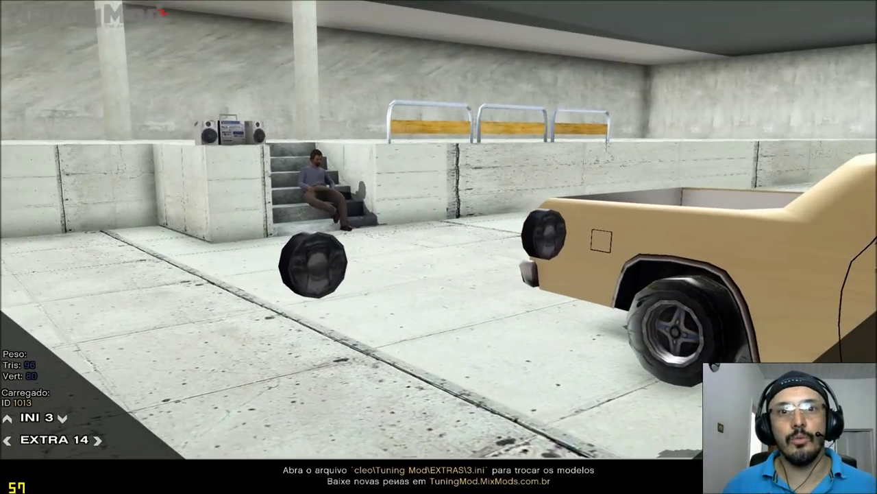
# - Examine the pair of round EXTRA 14 lights beside the Picador from several angles and distances
pyautogui.scroll(-3, 438, 247)
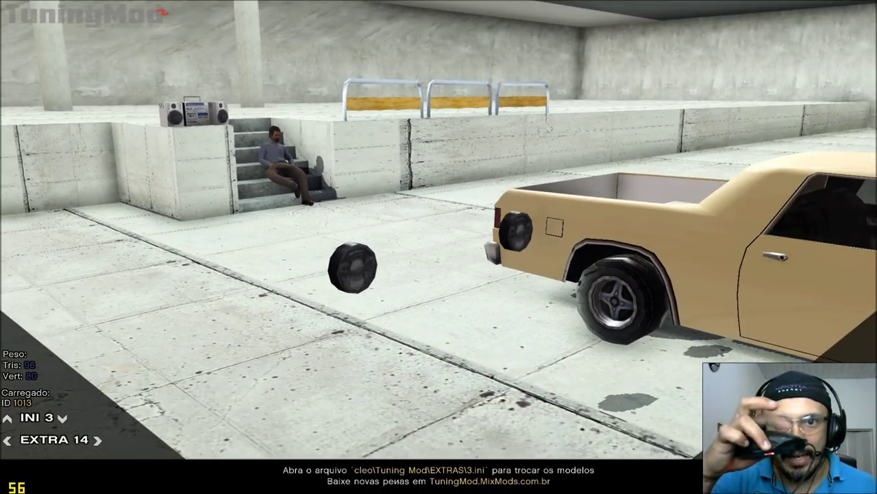
pyautogui.scroll(3, 439, 246)
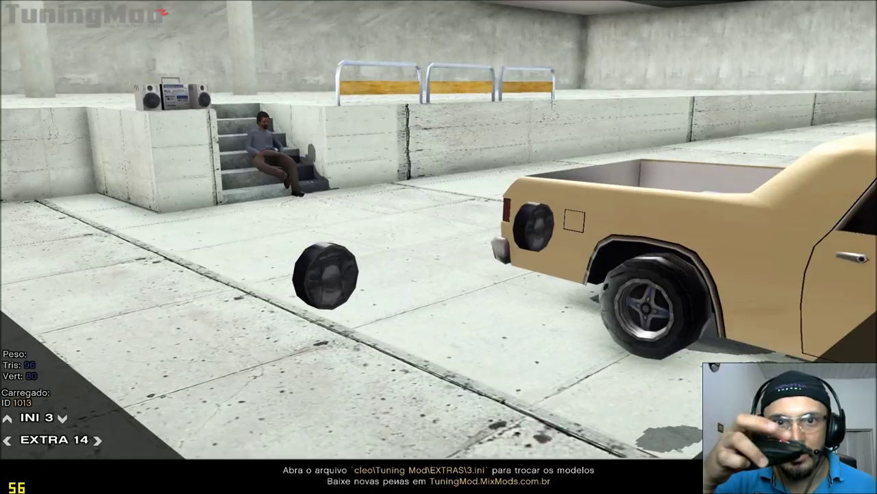
pyautogui.scroll(3, 439, 246)
pyautogui.scroll(-4, 439, 247)
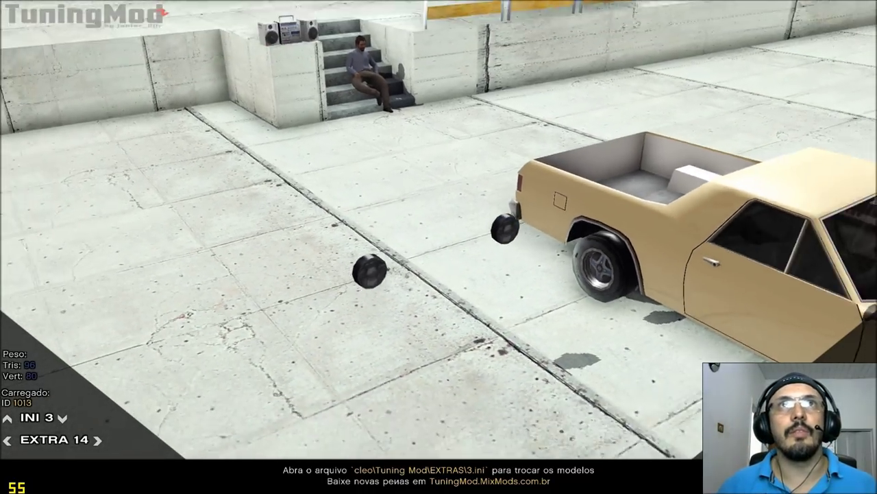
pyautogui.scroll(3, 439, 247)
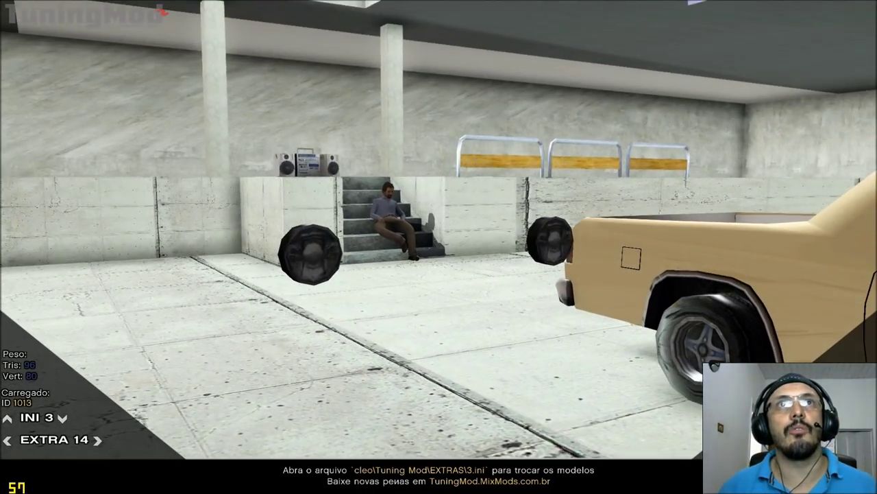
pyautogui.scroll(-3, 439, 247)
pyautogui.scroll(3, 439, 247)
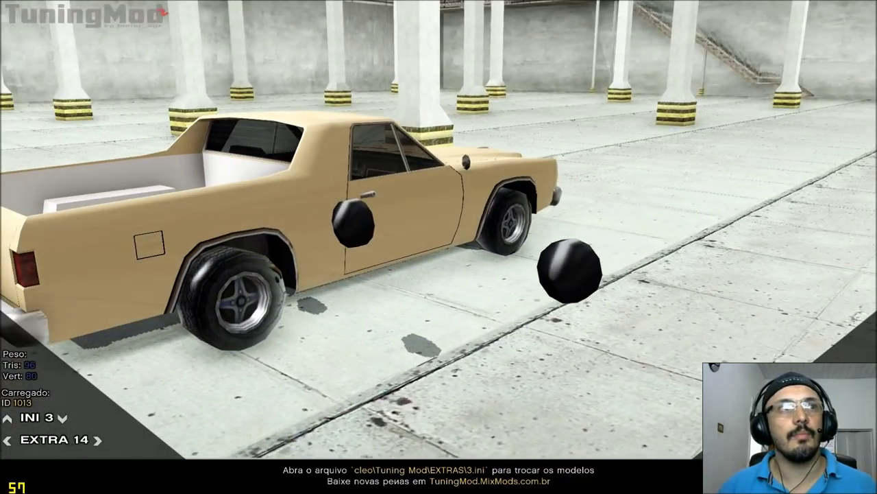
# - Preview the EXTRA 14 wheel in INI 2, then browse the INI 4 parts from EXTRA 14 to EXTRA 17
pyautogui.press('Up')
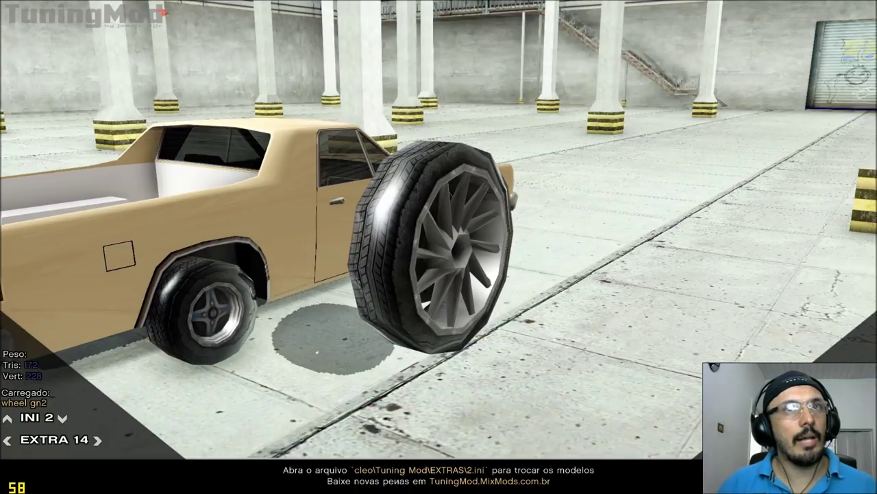
pyautogui.press('Down')
pyautogui.press('Down')
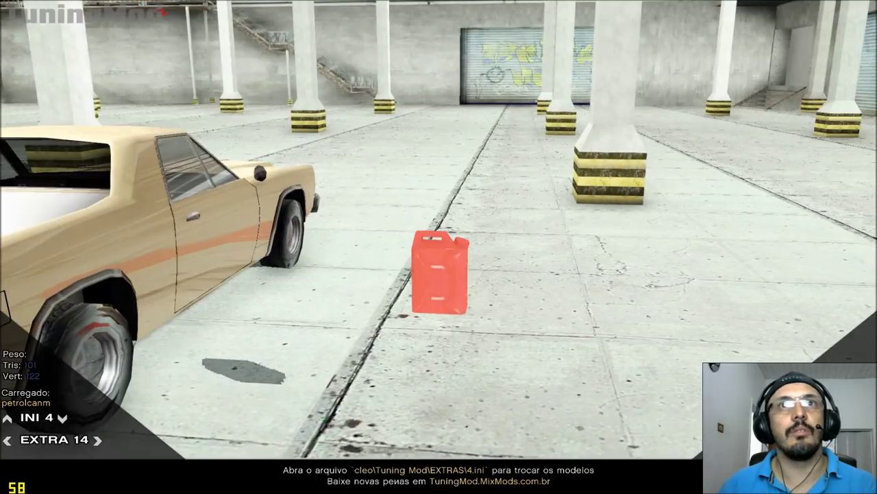
pyautogui.press('Right')
pyautogui.press('Right')
pyautogui.press('Right')
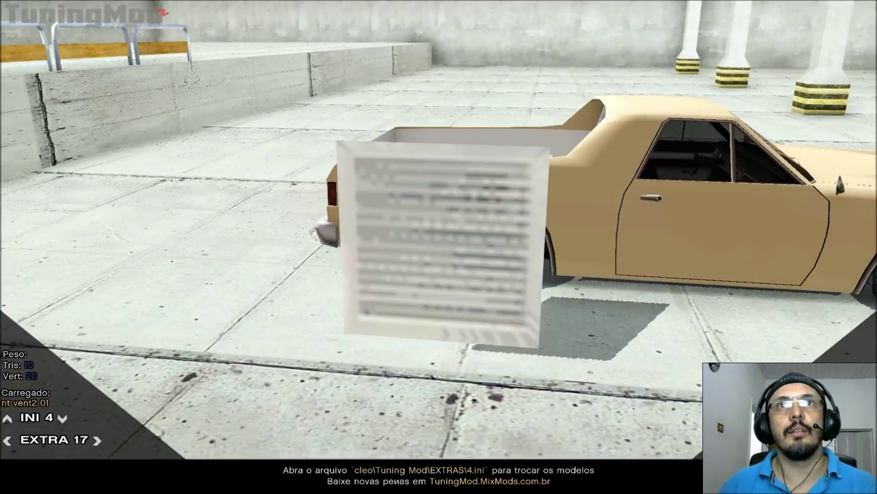
# - Browse the INI 4 parts back to the EXTRA 13 covered crates and read the mod's help on choosing parts
pyautogui.press('Left')
pyautogui.press('Left')
pyautogui.press('Left')
pyautogui.press('Left')
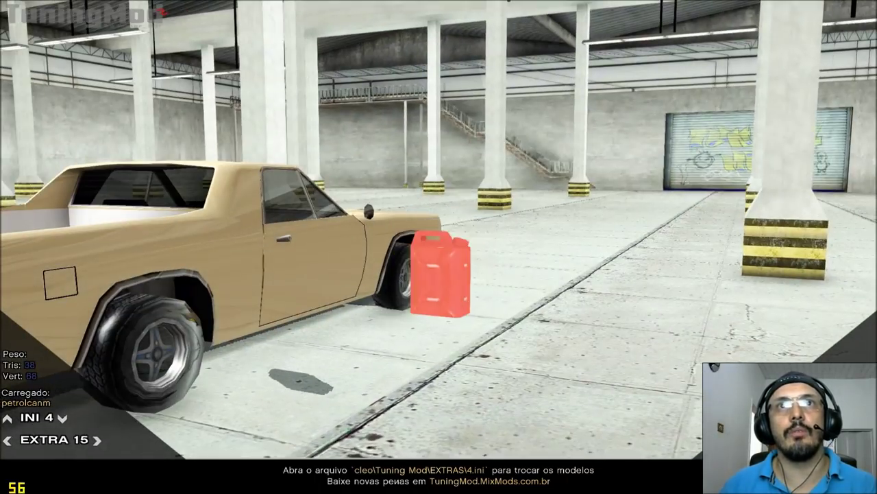
pyautogui.press('Right')
pyautogui.press('Left')
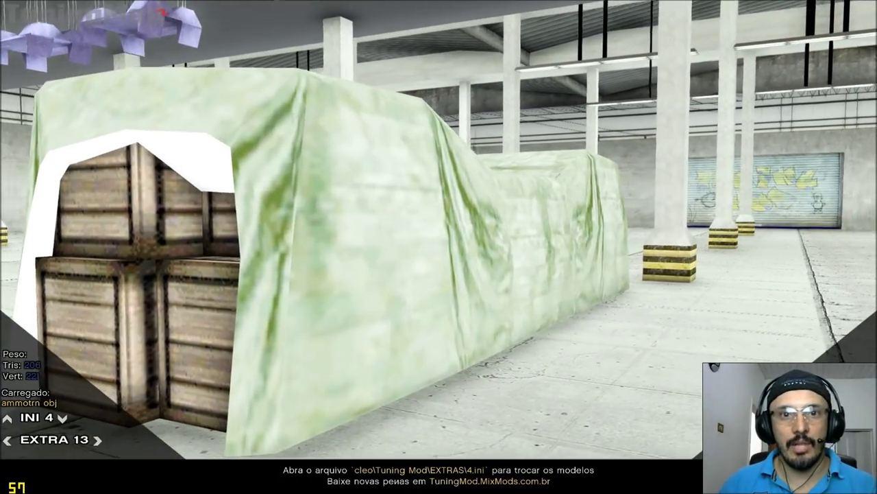
pyautogui.press('F1')
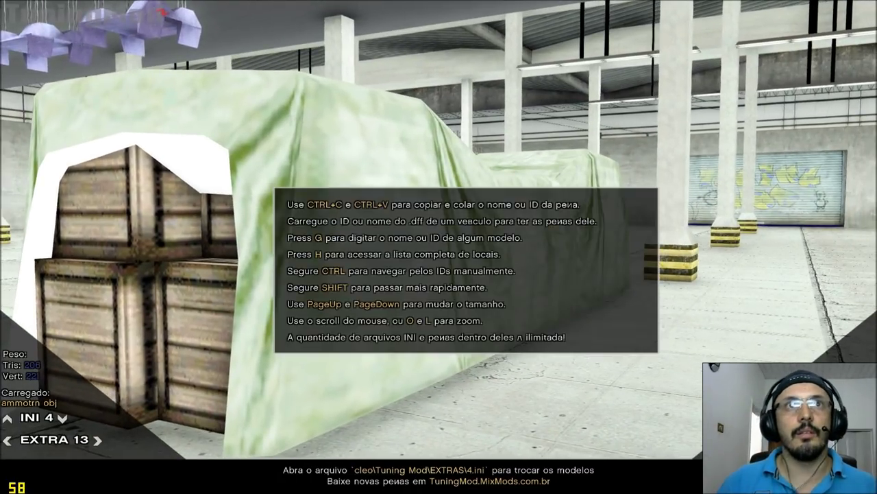
pyautogui.press('F1')
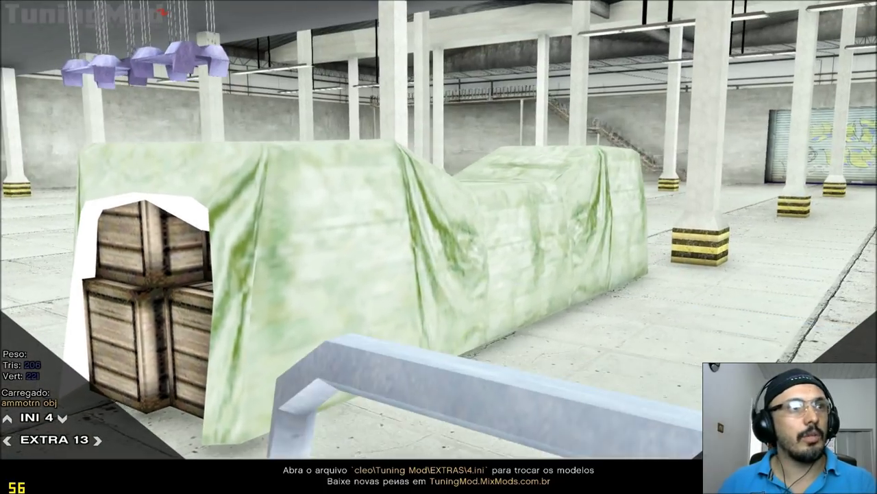
# - Switch to the INI 5 list and examine the EXTRA 15 burger box from near and far
pyautogui.press('Up')
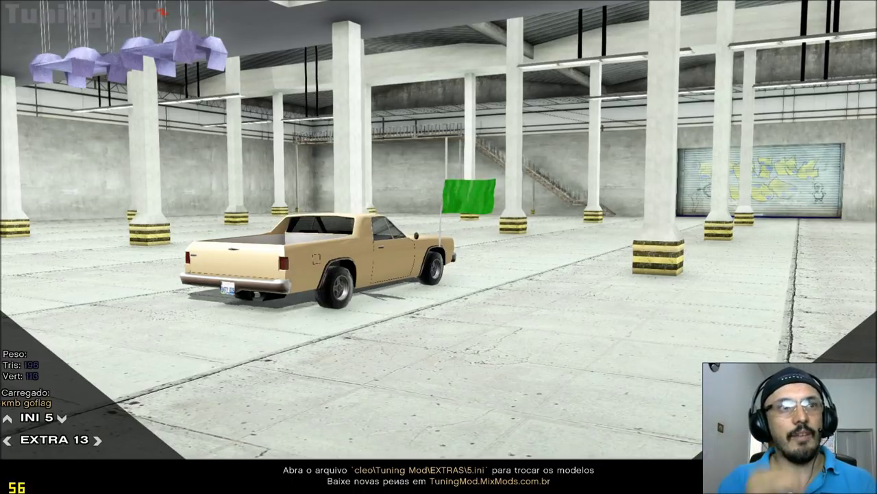
pyautogui.press('Right')
pyautogui.press('Right')
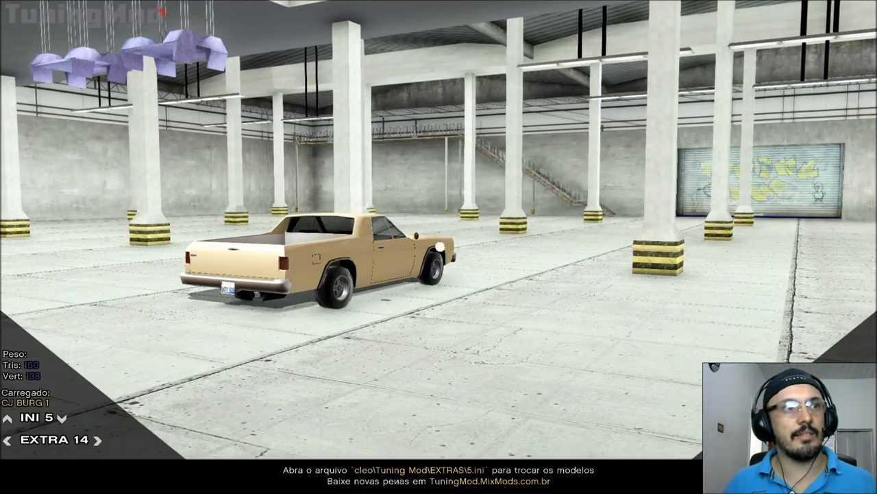
pyautogui.scroll(5, 439, 246)
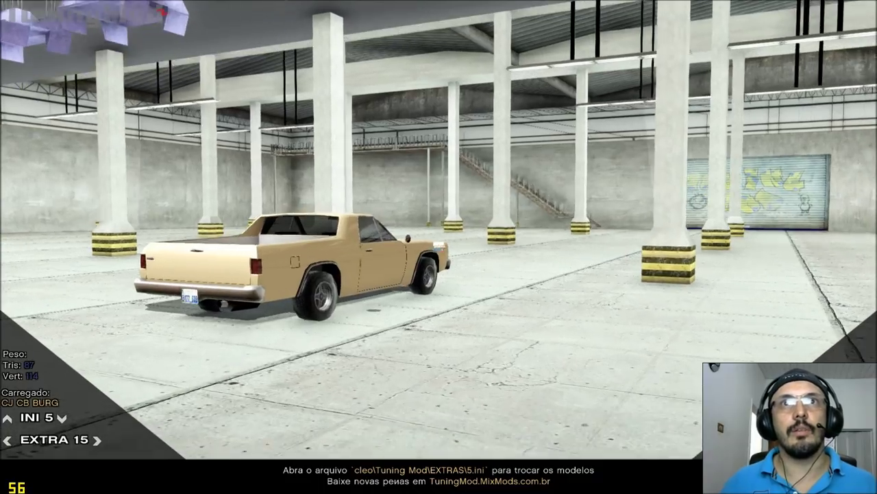
pyautogui.scroll(5, 439, 247)
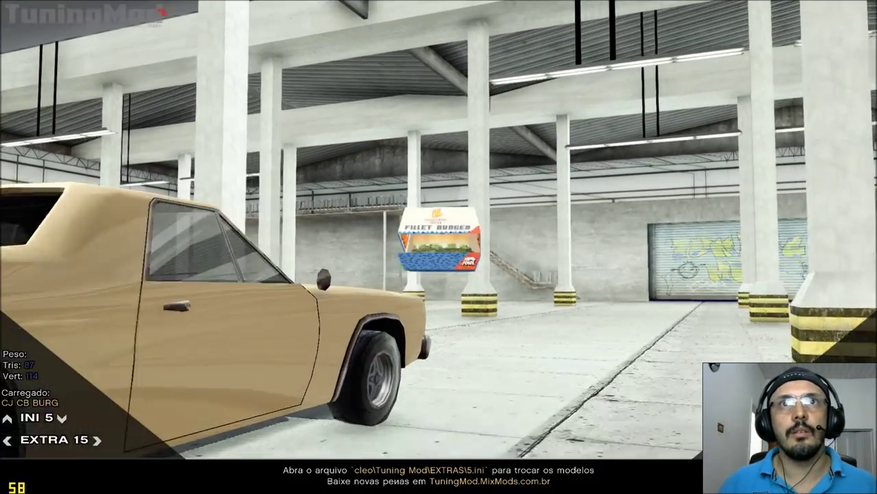
pyautogui.scroll(-4, 439, 247)
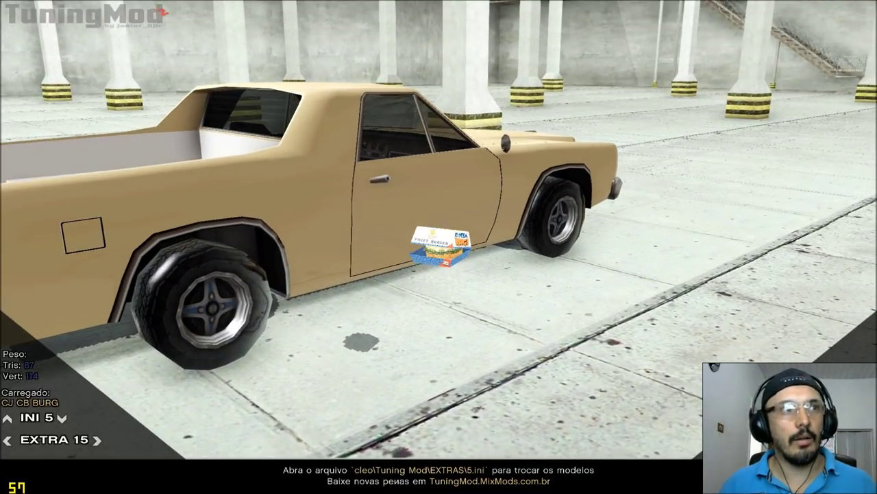
# - Step through the further INI lists to preview the EXTRA 15 rug of INI 9
pyautogui.press('Up')
pyautogui.press('Up')
pyautogui.press('Up')
pyautogui.press('Up')
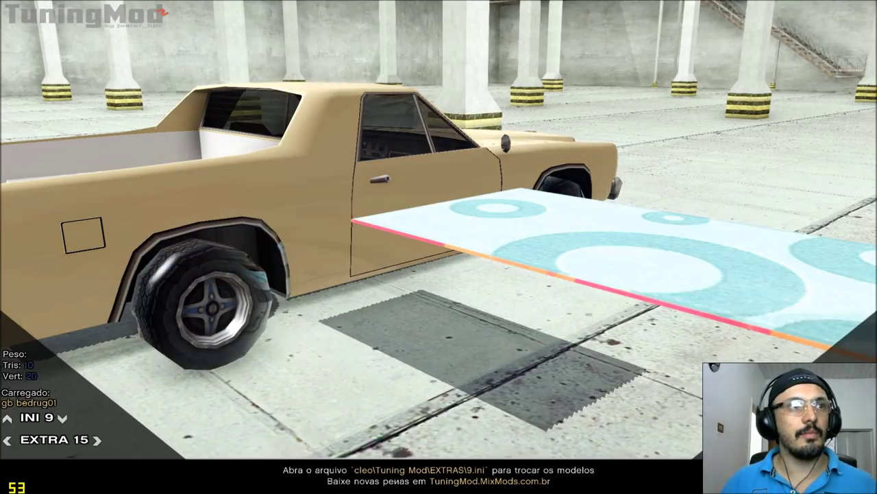
# - Switch to the Windows desktop and check the (opcional) INI folder of _TMParts__Pack_BMS_Sound, returning to the pack folder
pyautogui.press('super')
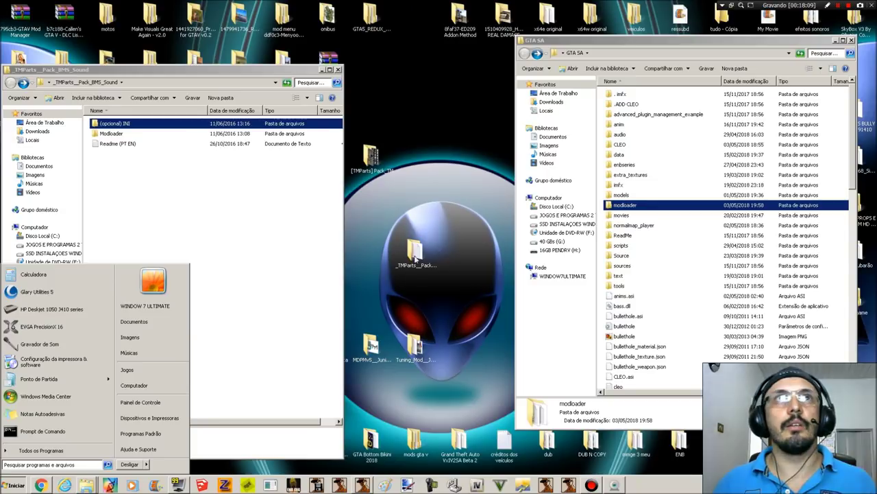
pyautogui.moveTo(147, 71); pyautogui.dragTo(212, 64)
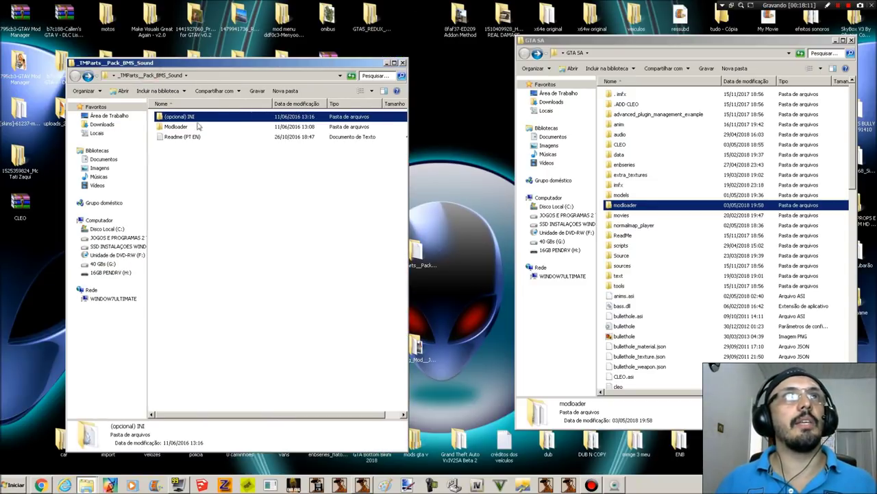
pyautogui.doubleClick(192, 116)
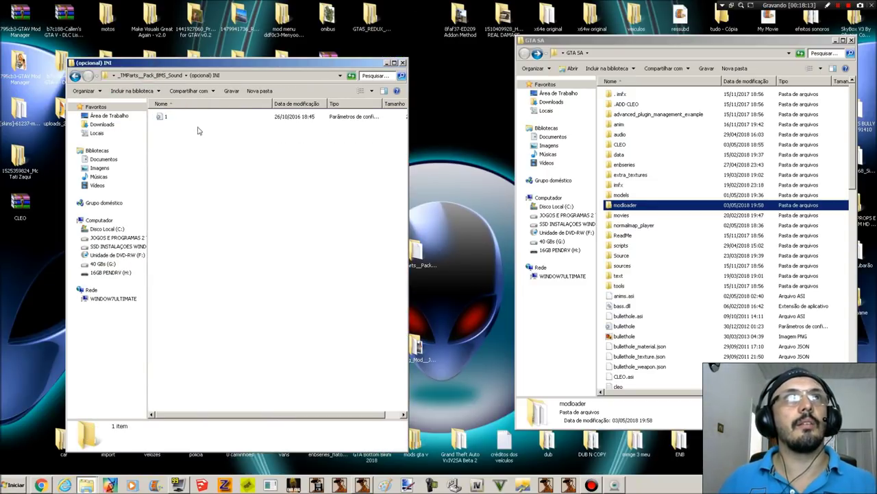
pyautogui.click(75, 76)
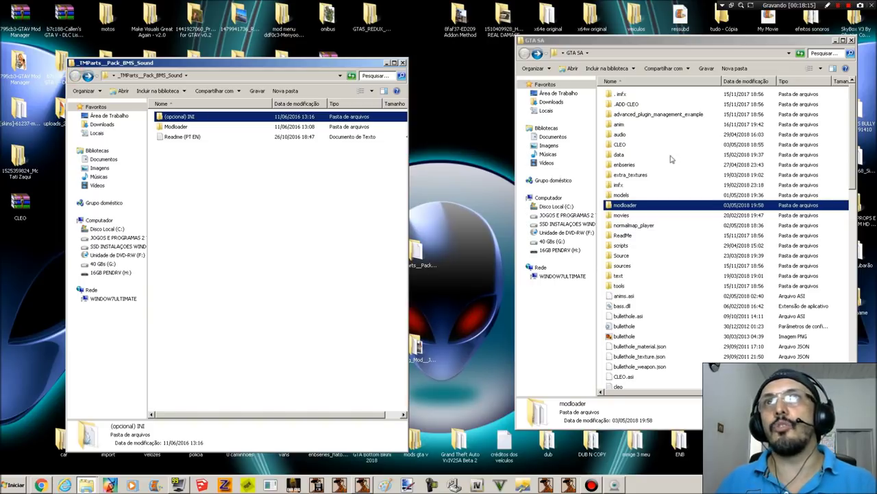
# - Open the CLEO\Tuning Mod folder inside the GTA SA folder
pyautogui.click(642, 145)
pyautogui.doubleClick(621, 145)
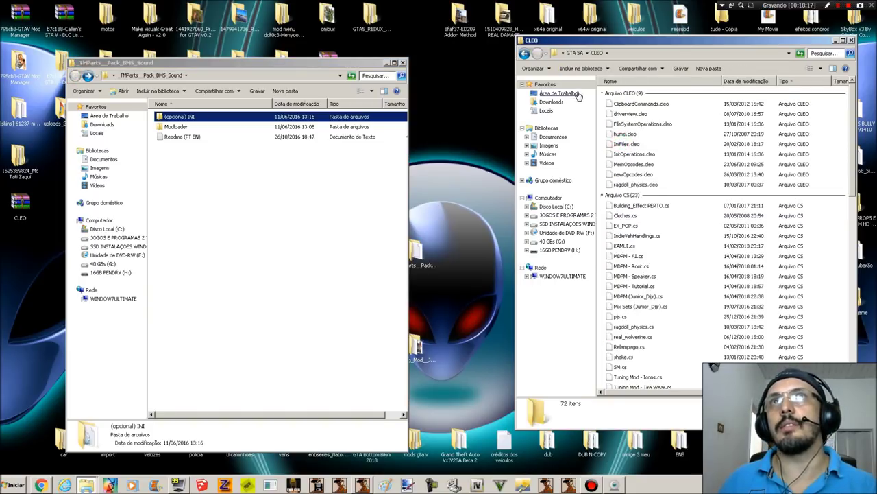
pyautogui.scroll(-10, 761, 343)
pyautogui.scroll(-10, 761, 353)
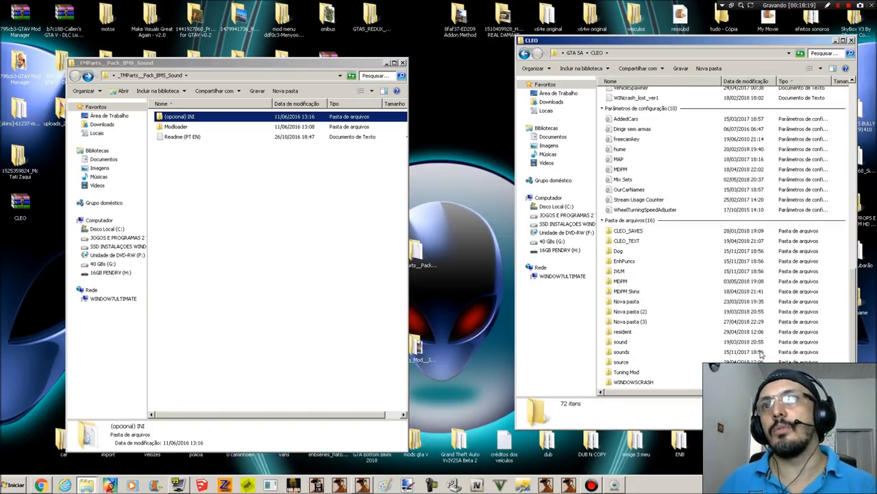
pyautogui.click(626, 371)
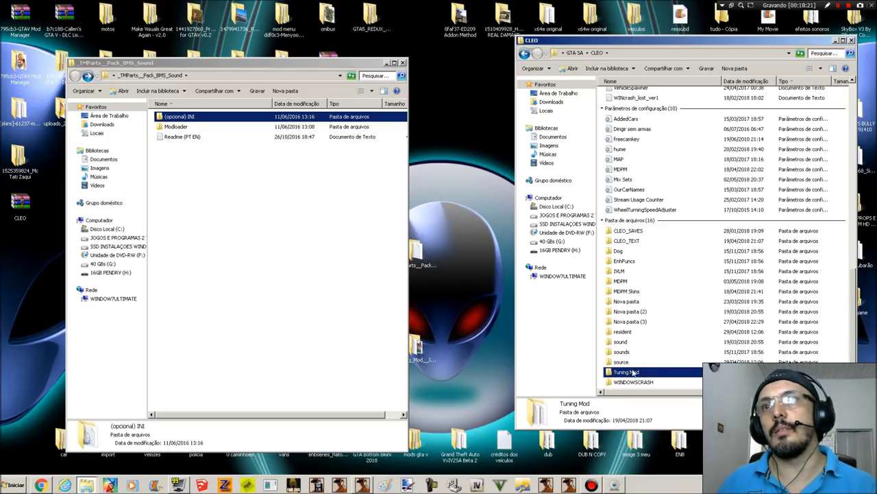
pyautogui.doubleClick(634, 371)
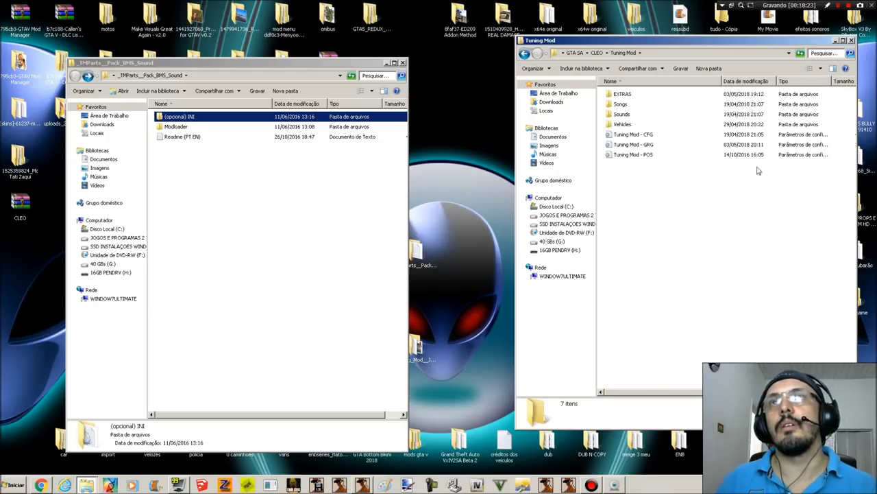
# - Open the EXTRAS folder of the Tuning Mod and select configuration files 1 to 11
pyautogui.click(622, 95)
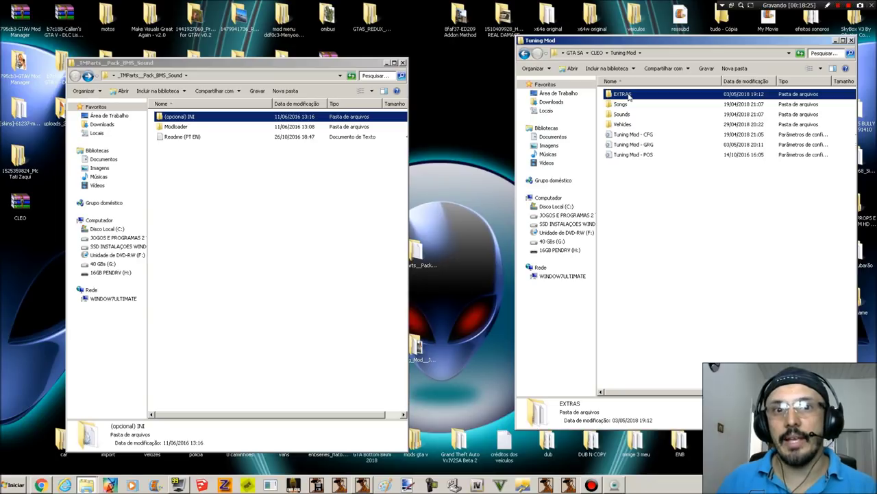
pyautogui.click(631, 95)
pyautogui.click(620, 105)
pyautogui.click(621, 95)
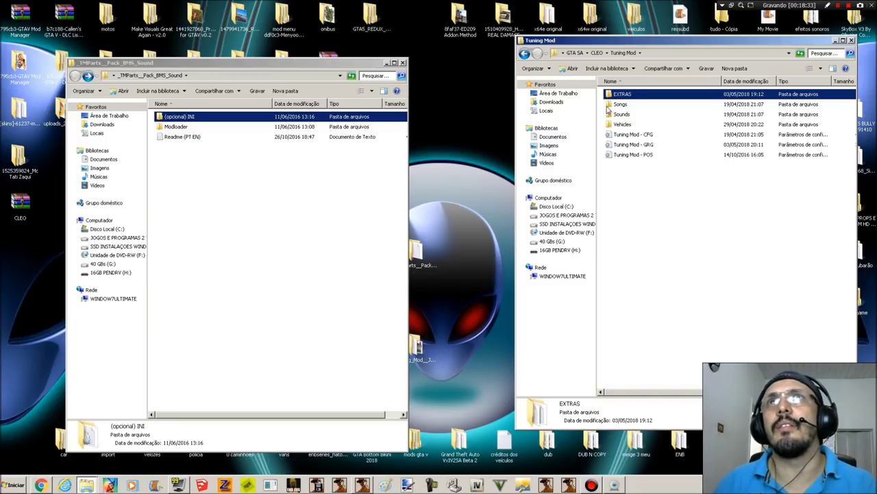
pyautogui.doubleClick(625, 96)
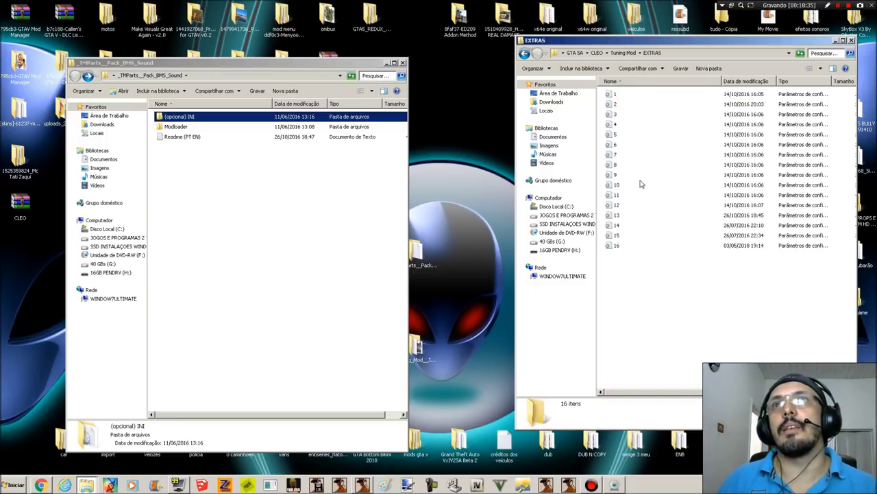
pyautogui.moveTo(625, 95); pyautogui.dragTo(655, 197)
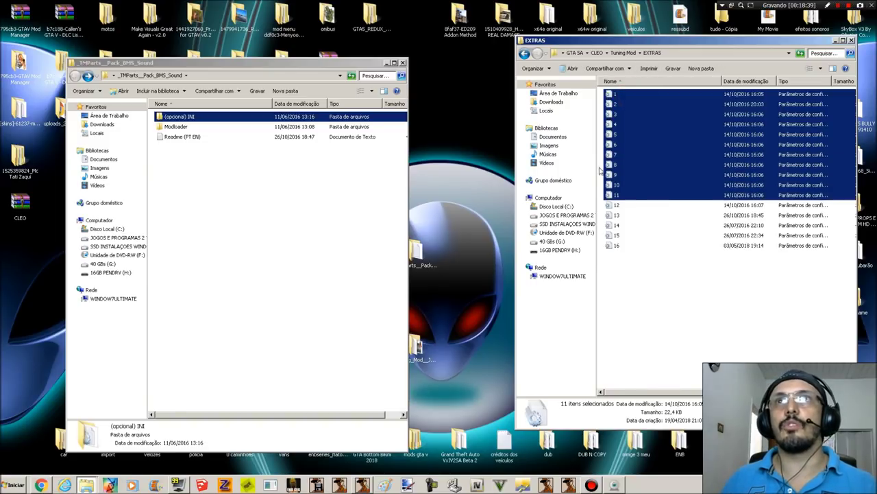
# - Open configuration file 1, read the part names and IDs listed under [EXTRAS], and close it
pyautogui.doubleClick(612, 97)
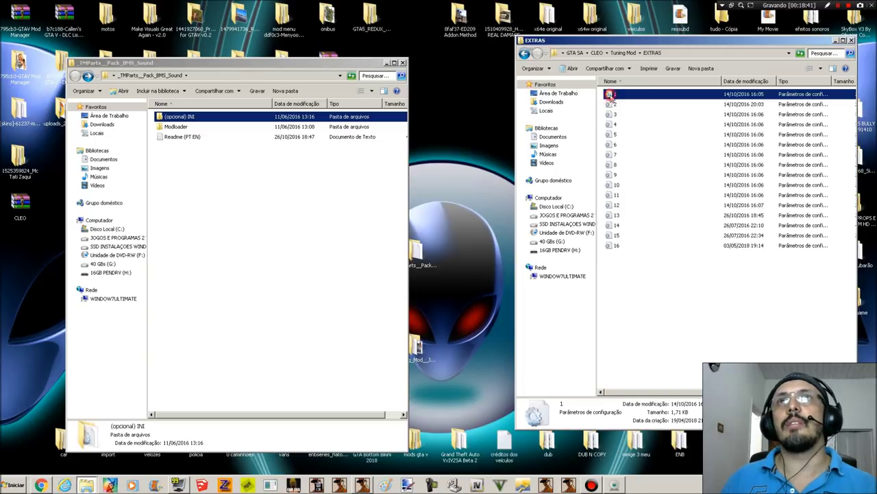
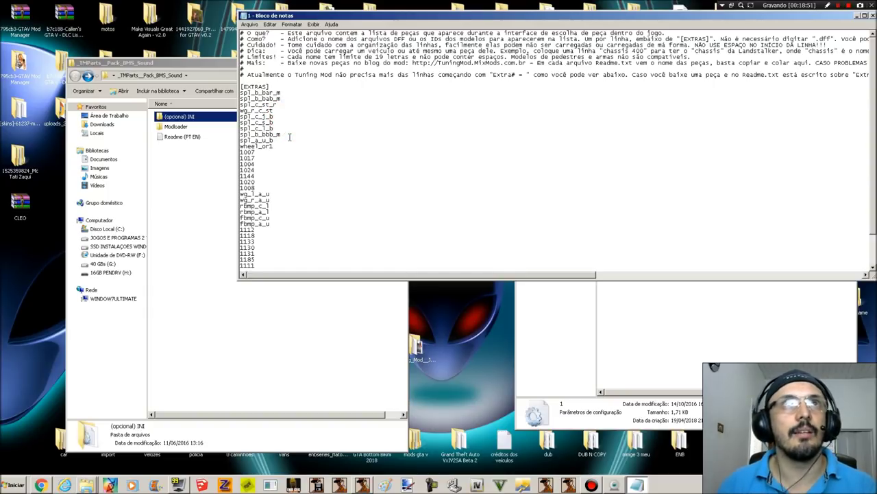
pyautogui.click(286, 125)
pyautogui.click(289, 133)
pyautogui.click(296, 152)
pyautogui.click(310, 173)
pyautogui.click(332, 205)
pyautogui.click(342, 225)
pyautogui.scroll(-2, 351, 235)
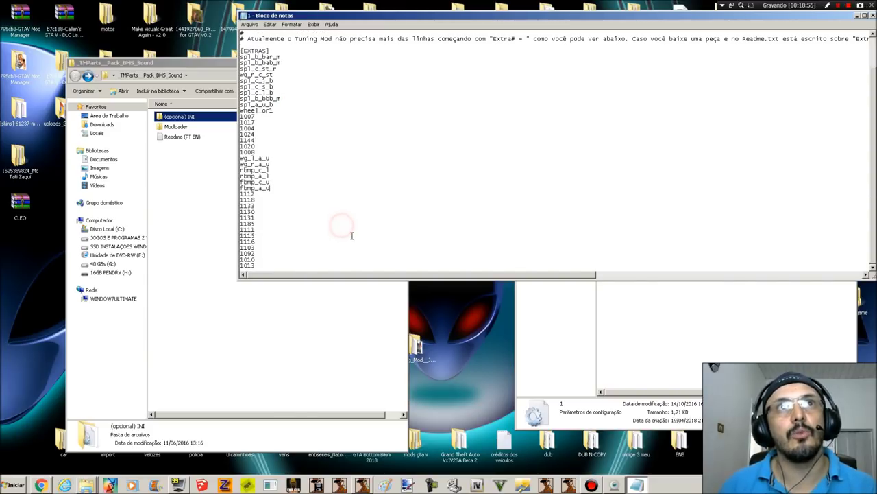
pyautogui.click(873, 16)
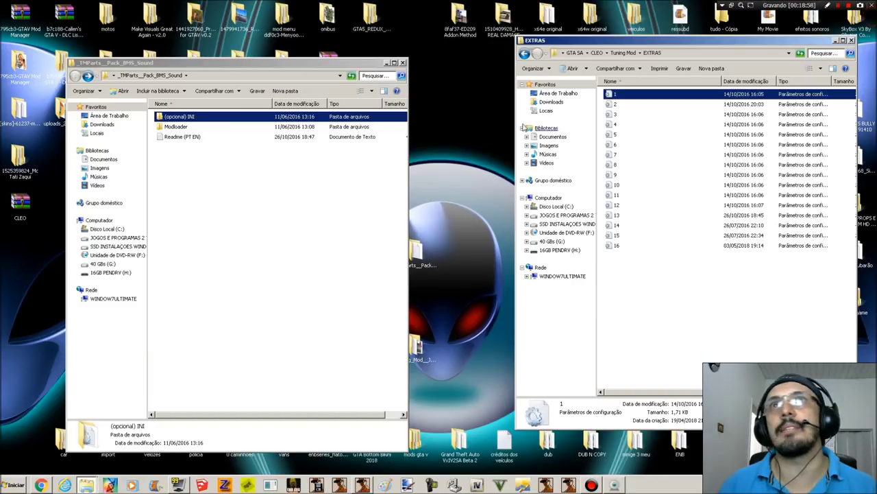
# - Point out configuration files 2, 3, 4, 11 and 12 in the EXTRAS folder
pyautogui.doubleClick(612, 105)
pyautogui.click(619, 104)
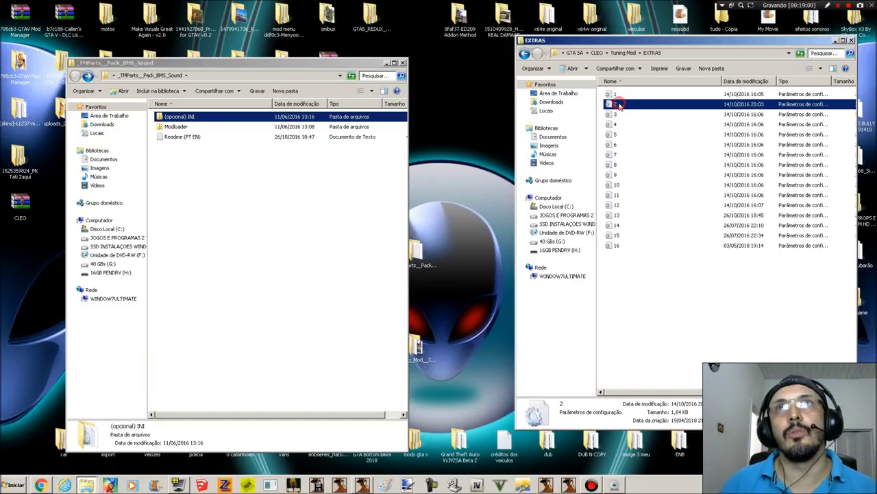
pyautogui.click(620, 115)
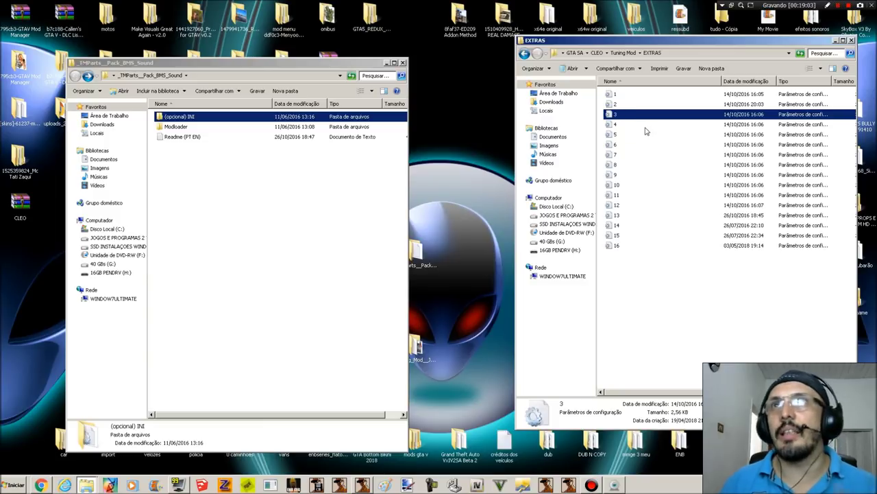
pyautogui.click(639, 125)
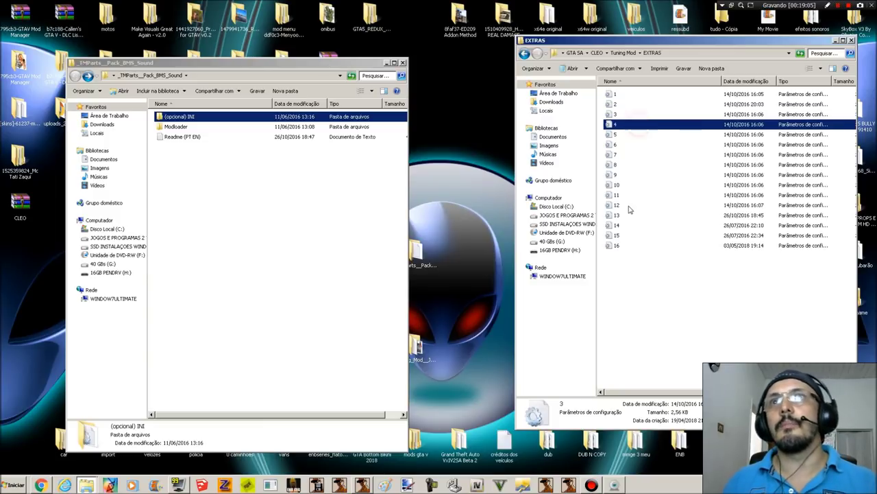
pyautogui.click(624, 196)
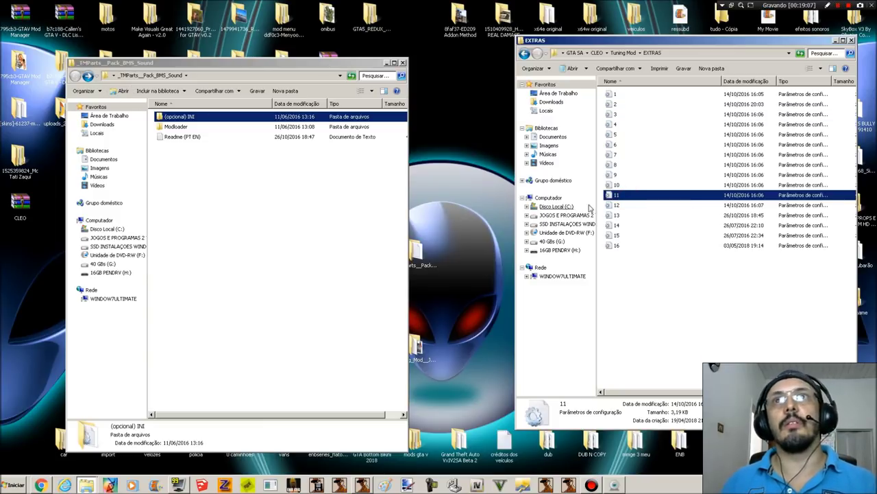
pyautogui.click(617, 205)
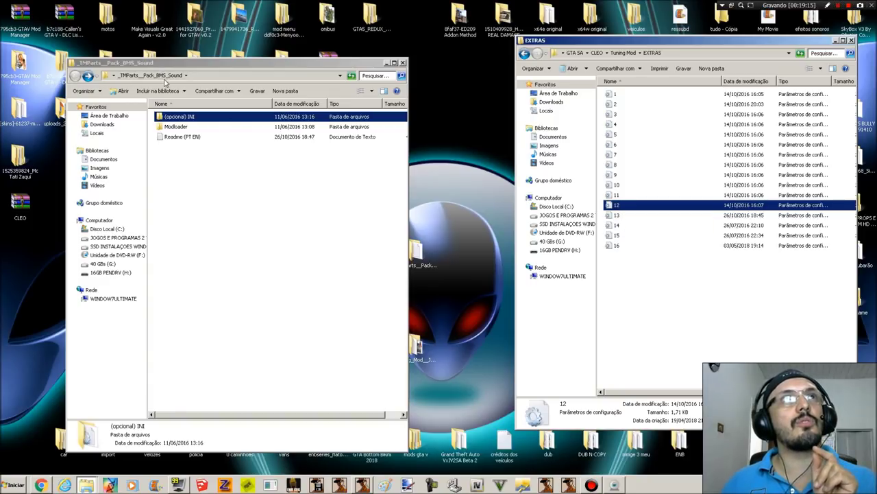
# - Look into the pack's Modloader\Tuning Mod Parts\Pack BMS Sound folder and return to the pack's root folder
pyautogui.doubleClick(190, 126)
pyautogui.doubleClick(188, 118)
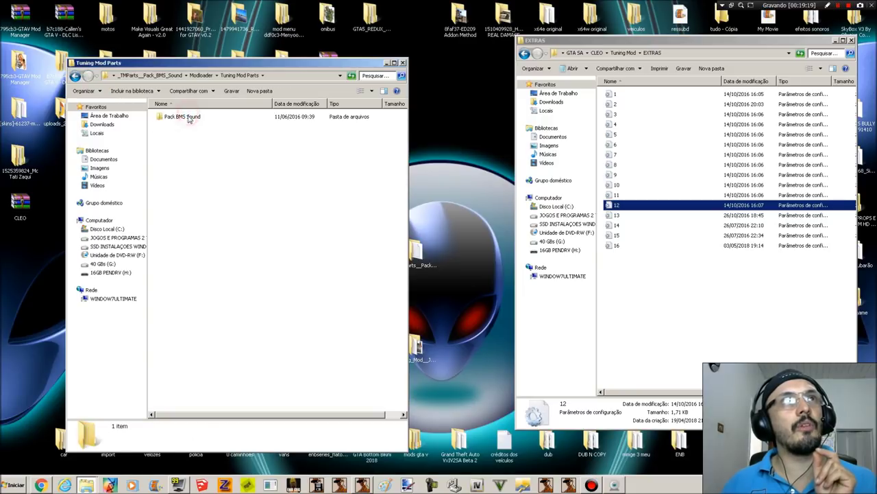
pyautogui.doubleClick(189, 118)
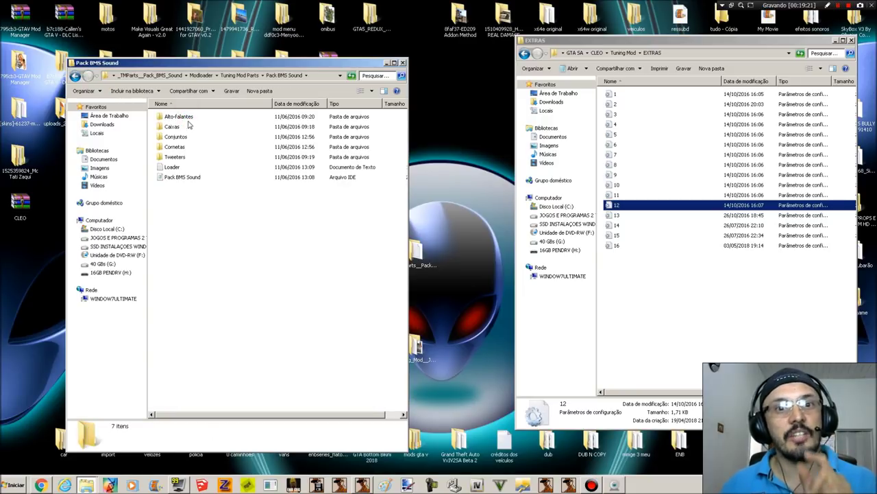
pyautogui.click(76, 76)
pyautogui.click(76, 76)
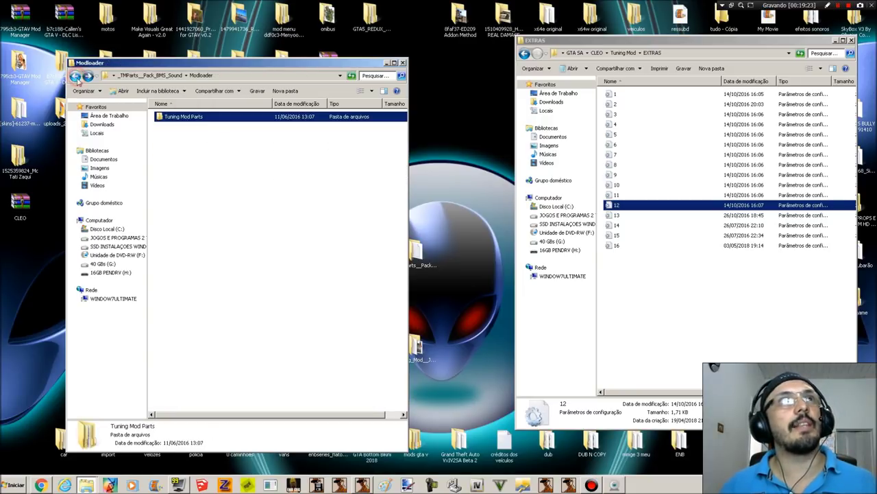
pyautogui.click(78, 78)
# - Open configuration file 1 in the pack's (opcional) INI folder and highlight the BMS part names listed under [EXTRAS]
pyautogui.click(192, 118)
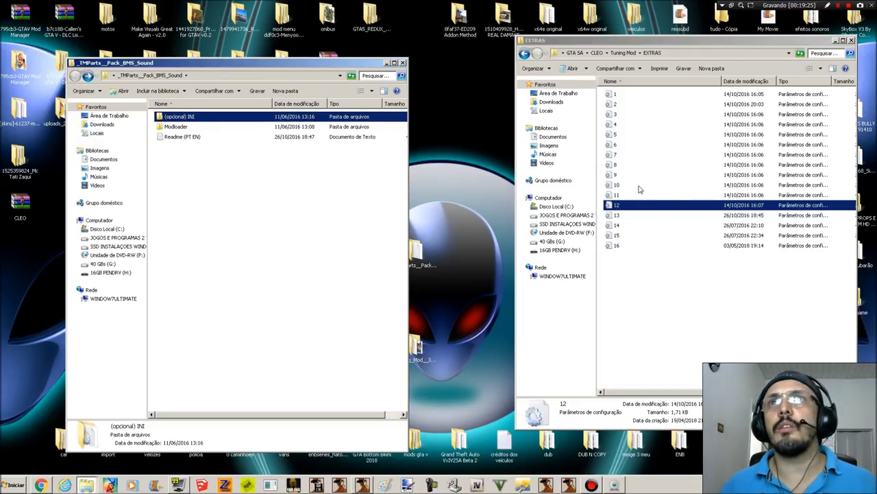
pyautogui.doubleClick(232, 118)
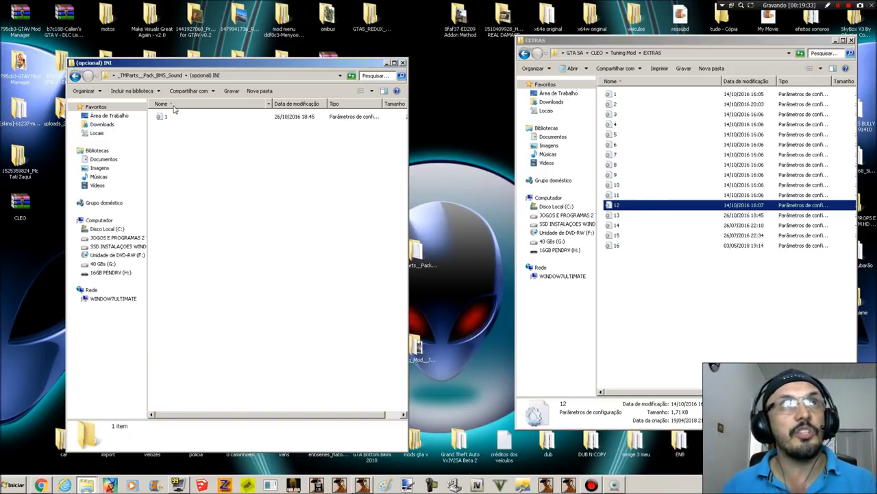
pyautogui.click(76, 76)
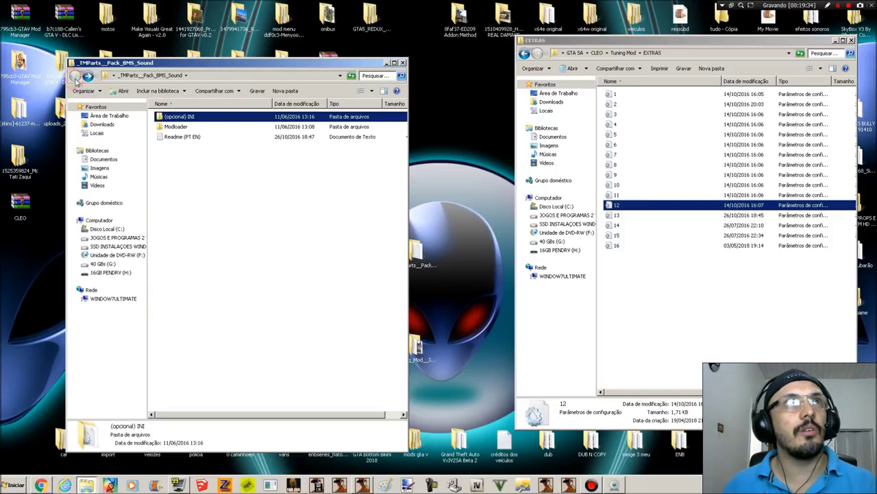
pyautogui.doubleClick(184, 118)
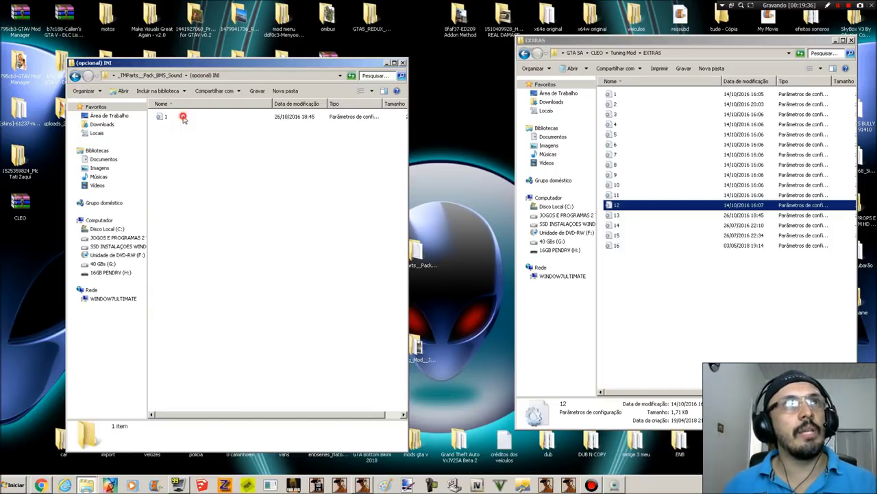
pyautogui.doubleClick(164, 120)
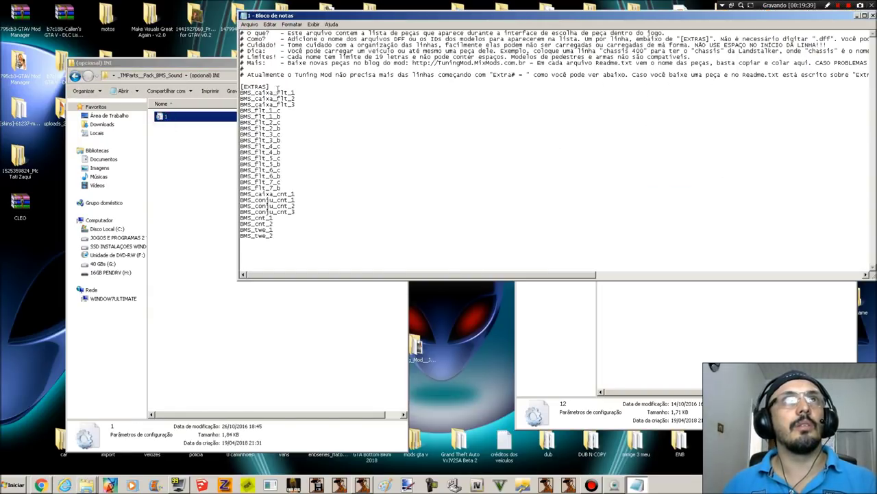
pyautogui.moveTo(287, 235); pyautogui.dragTo(234, 99)
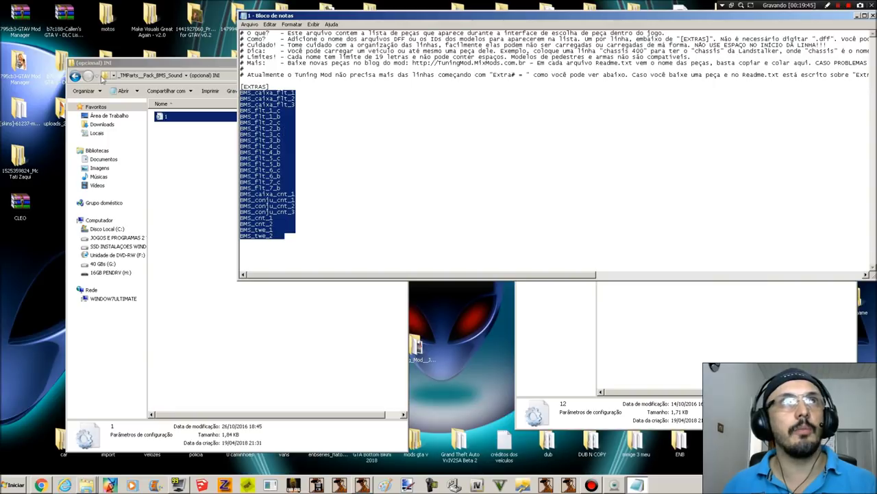
# - Open subfolder 1 of Alto-falantes within the pack's Modloader\Tuning Mod Parts\Pack BMS Sound folder
pyautogui.click(75, 74)
pyautogui.doubleClick(190, 126)
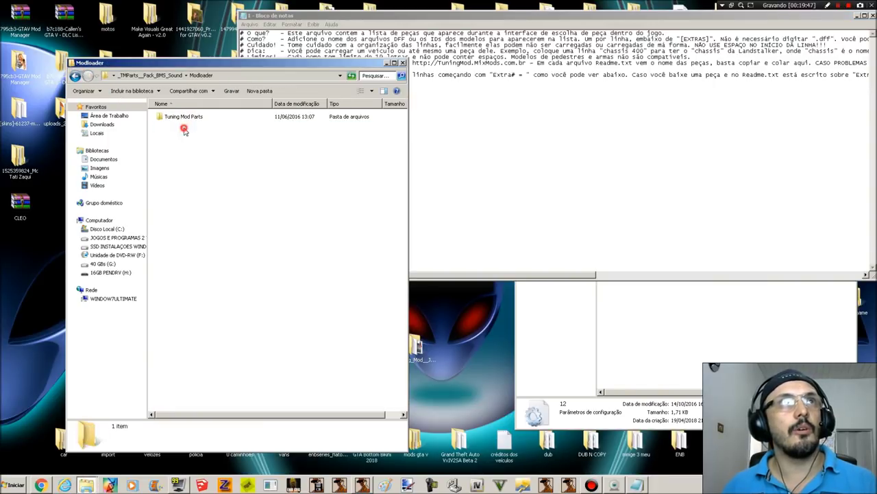
pyautogui.doubleClick(190, 118)
pyautogui.doubleClick(190, 118)
pyautogui.doubleClick(186, 118)
pyautogui.click(164, 121)
pyautogui.doubleClick(164, 121)
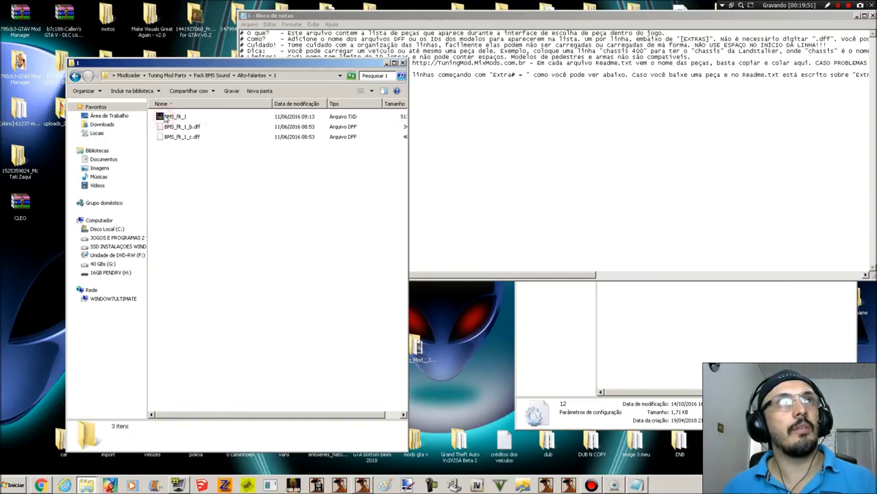
# - Compare BMS_flt_1_b.dff and BMS_flt_1_c.dff with the part names in the open configuration list, and close the list
pyautogui.click(198, 129)
pyautogui.click(199, 138)
pyautogui.click(196, 127)
pyautogui.click(194, 137)
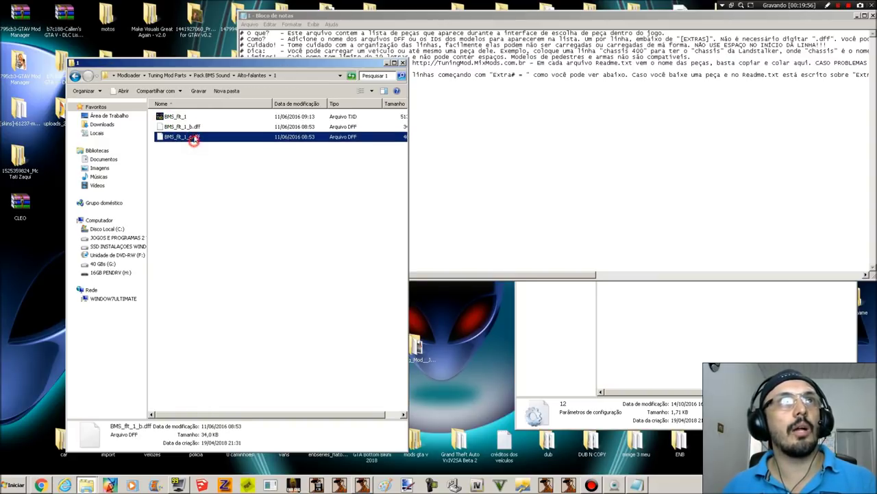
pyautogui.click(671, 186)
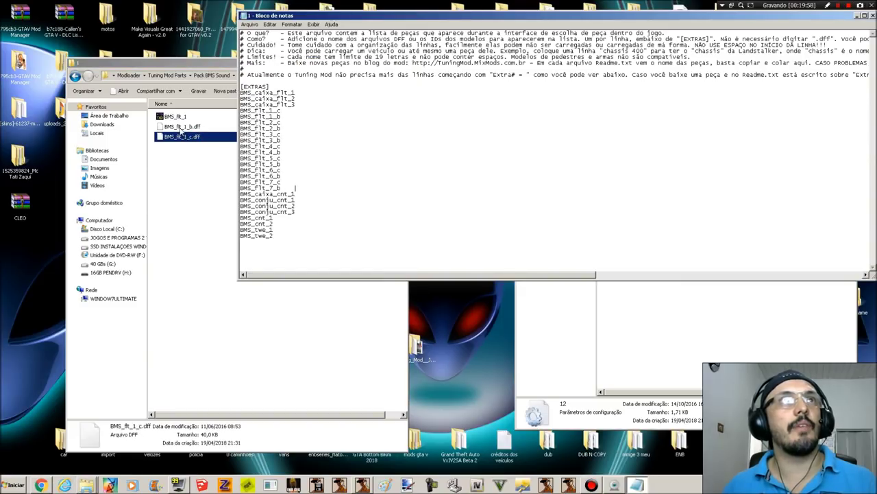
pyautogui.click(280, 119)
pyautogui.click(280, 118)
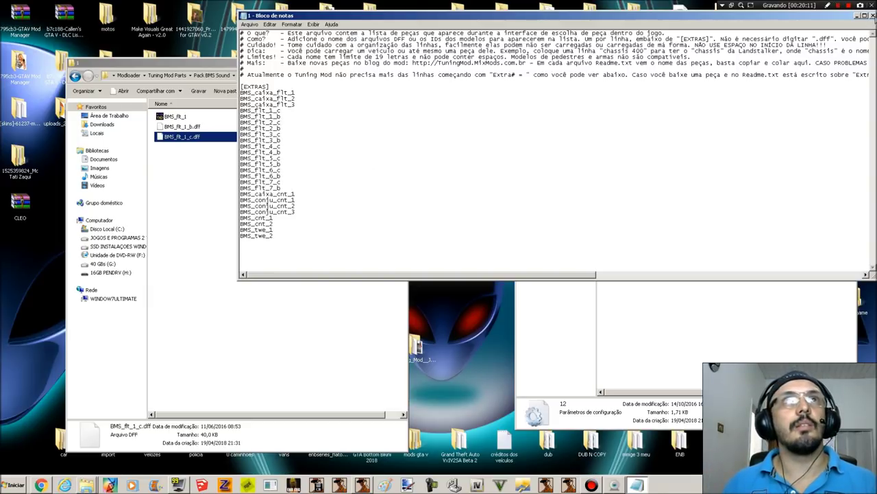
pyautogui.click(873, 16)
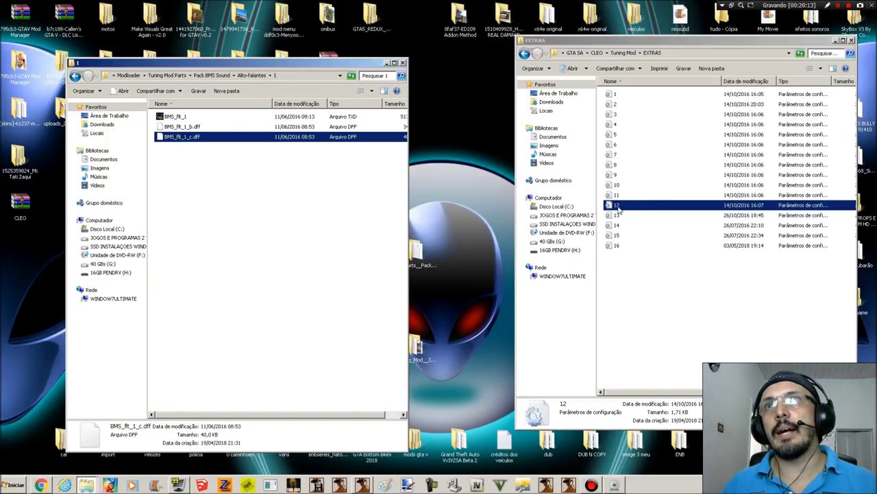
# - Point out configuration file 12 in EXTRAS and return the sound pack window to its root folder
pyautogui.click(609, 206)
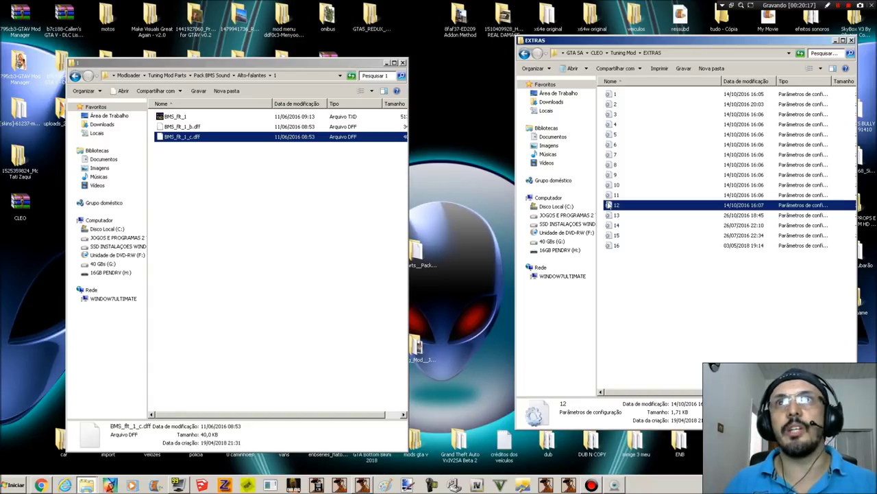
pyautogui.click(77, 77)
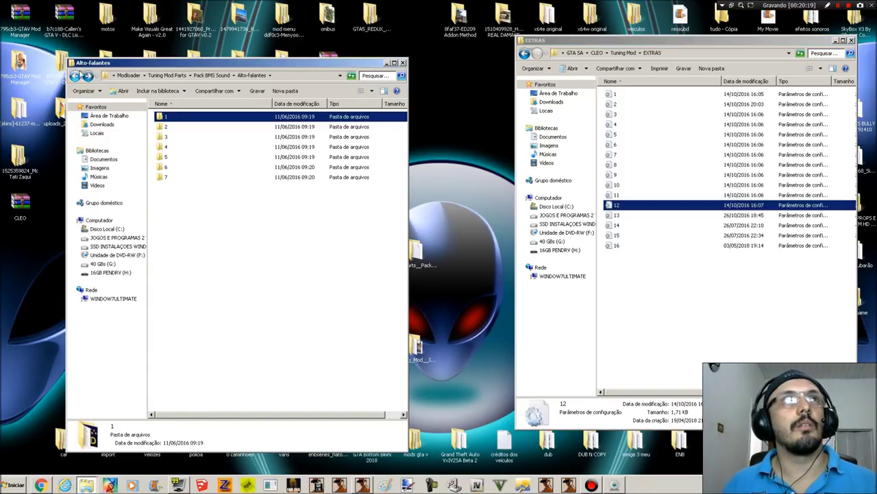
pyautogui.click(79, 77)
pyautogui.click(77, 76)
pyautogui.click(77, 76)
pyautogui.click(77, 76)
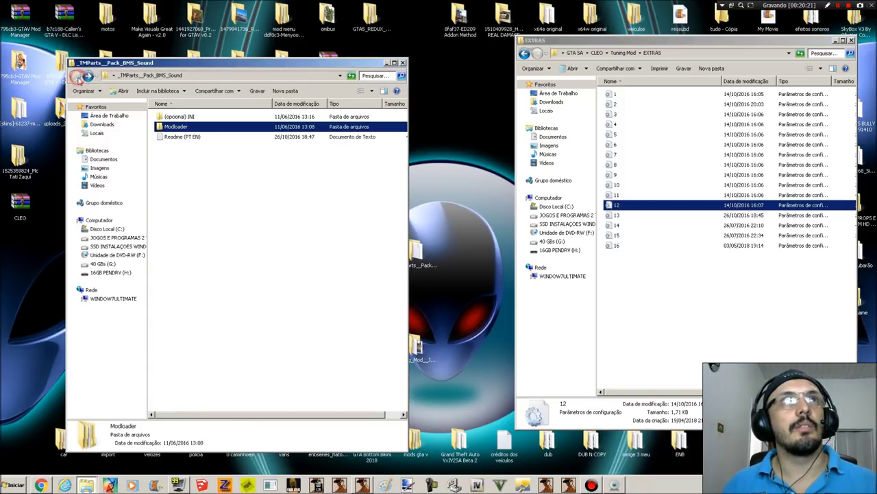
# - Read the [EXTRAS] lists in configuration files 12 and 11 of the EXTRAS folder, closing each one
pyautogui.doubleClick(634, 206)
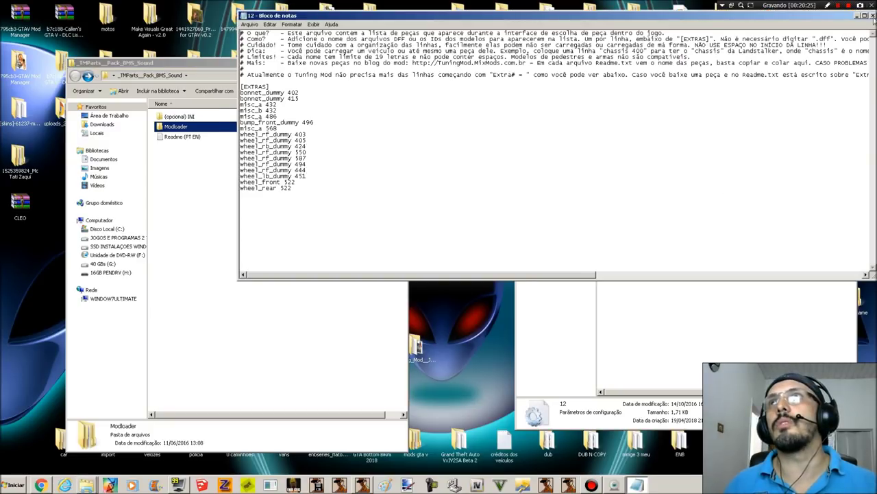
pyautogui.click(872, 16)
pyautogui.doubleClick(606, 199)
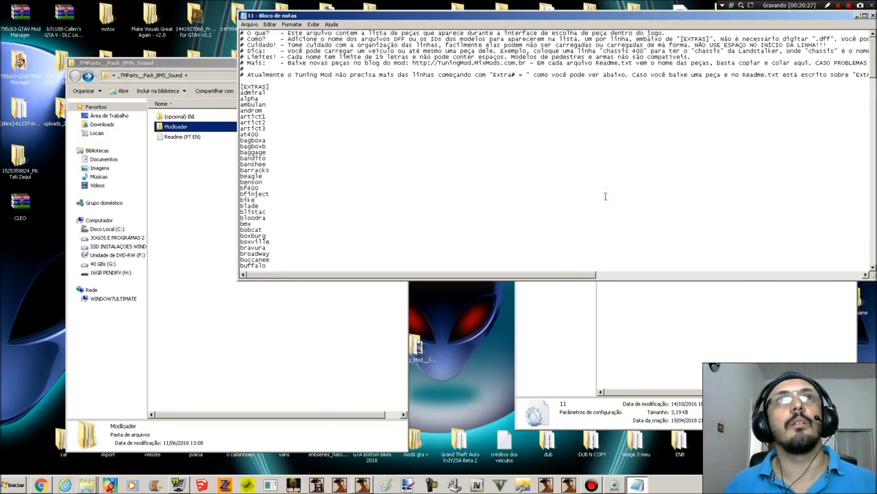
pyautogui.click(872, 16)
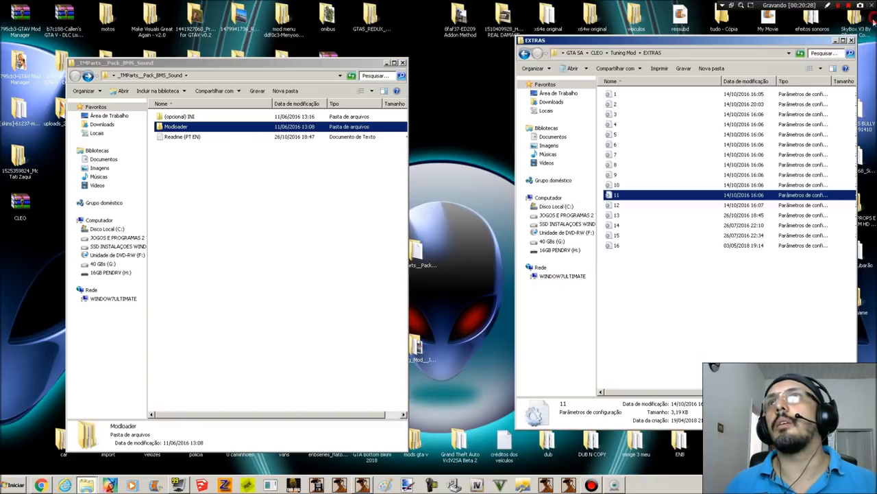
pyautogui.doubleClick(621, 195)
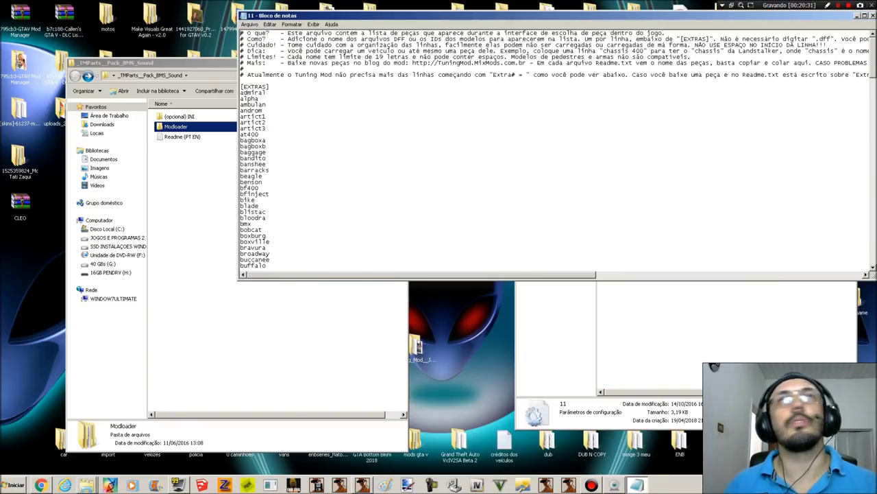
pyautogui.click(872, 16)
# - Check the part lists in EXTRAS configuration files 12 and 13, and select files 1 to 12
pyautogui.doubleClick(657, 203)
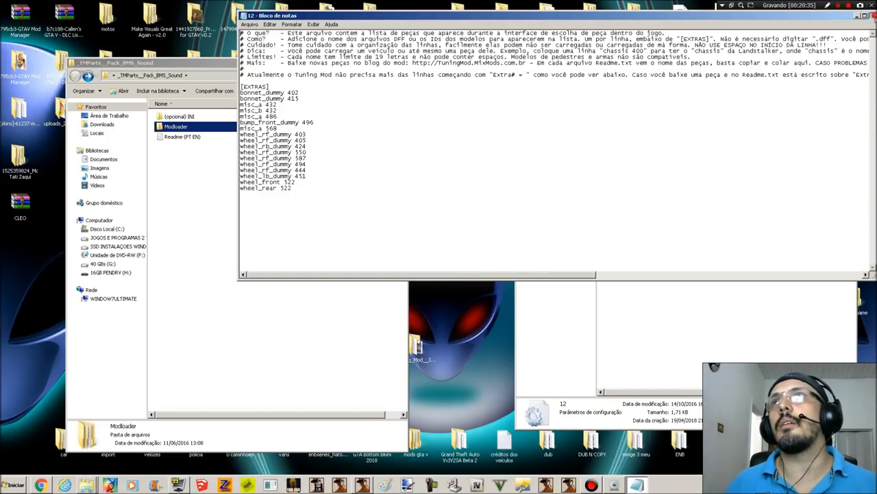
pyautogui.click(872, 15)
pyautogui.doubleClick(636, 215)
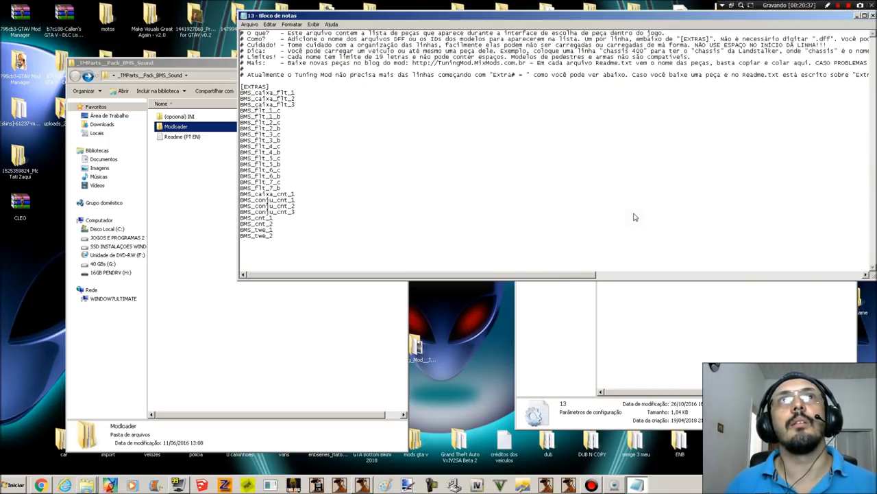
pyautogui.click(872, 15)
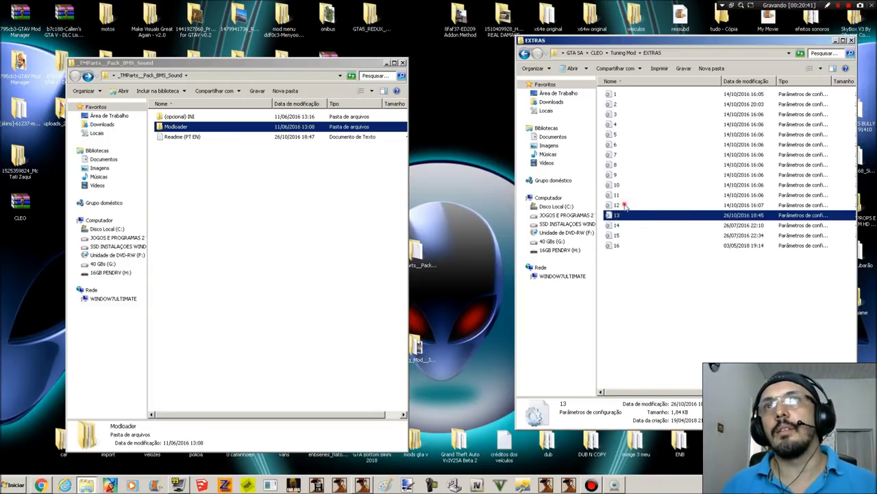
pyautogui.moveTo(625, 206); pyautogui.dragTo(628, 94)
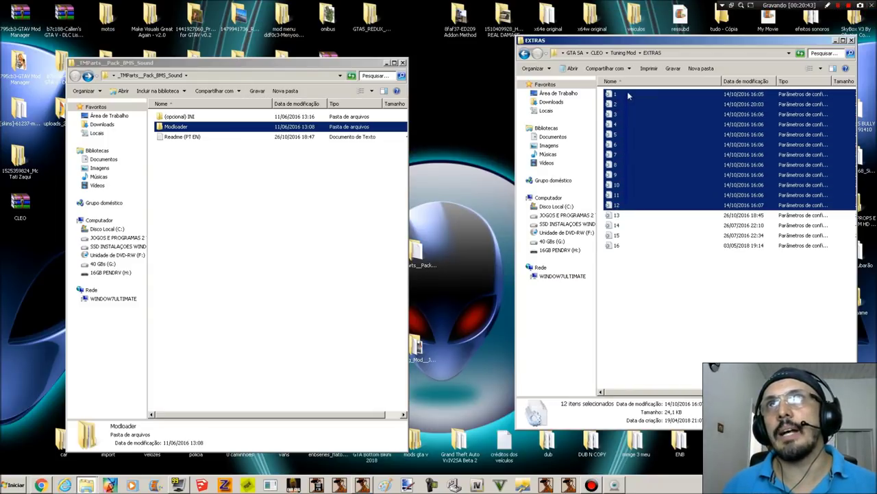
# - Reopen configuration file 1 from the pack's (opcional) INI folder, review its BMS part names, and close it
pyautogui.click(193, 104)
pyautogui.click(194, 116)
pyautogui.click(195, 105)
pyautogui.doubleClick(175, 116)
pyautogui.doubleClick(165, 116)
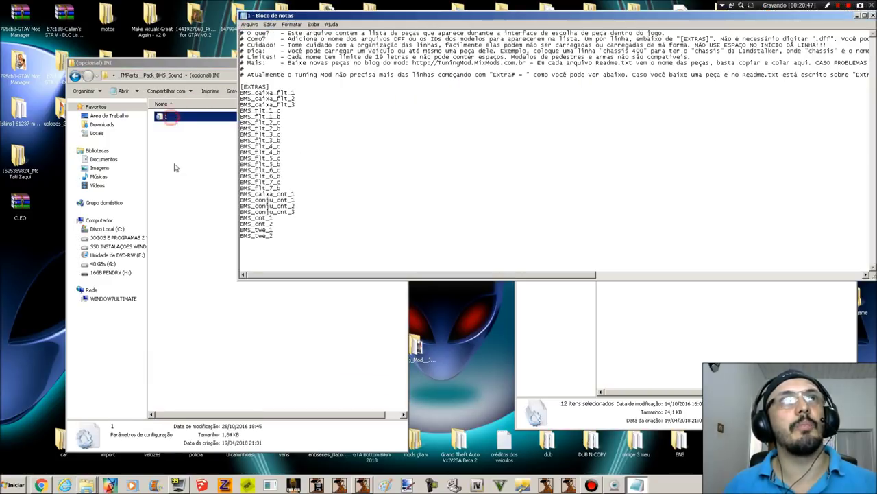
pyautogui.click(872, 17)
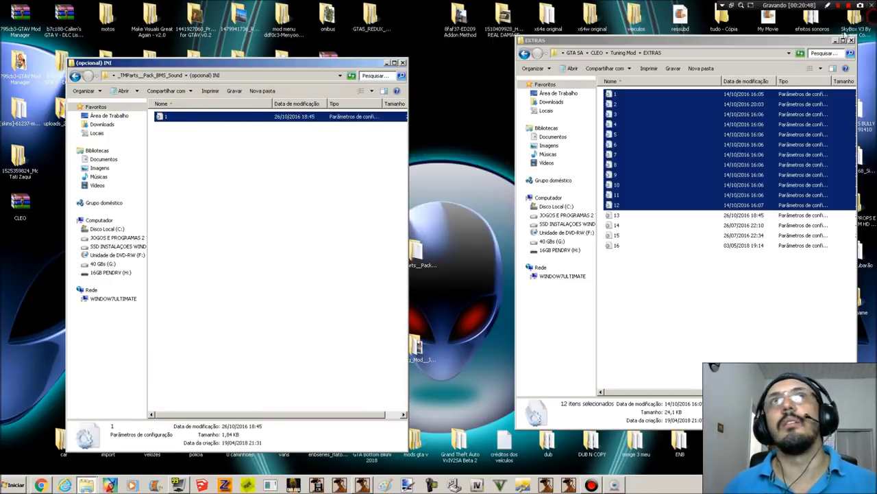
# - Rename the configuration file in the pack's (opcional) INI folder as 13
pyautogui.click(170, 118)
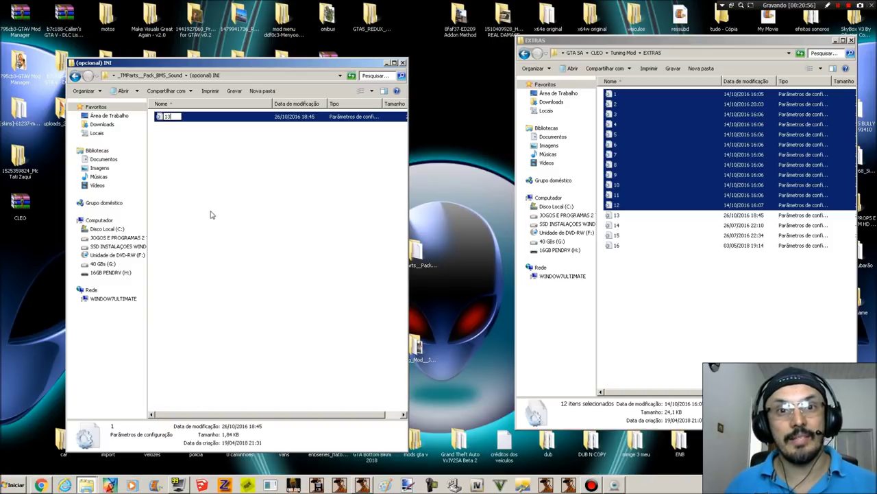
pyautogui.click(231, 237)
pyautogui.click(165, 118)
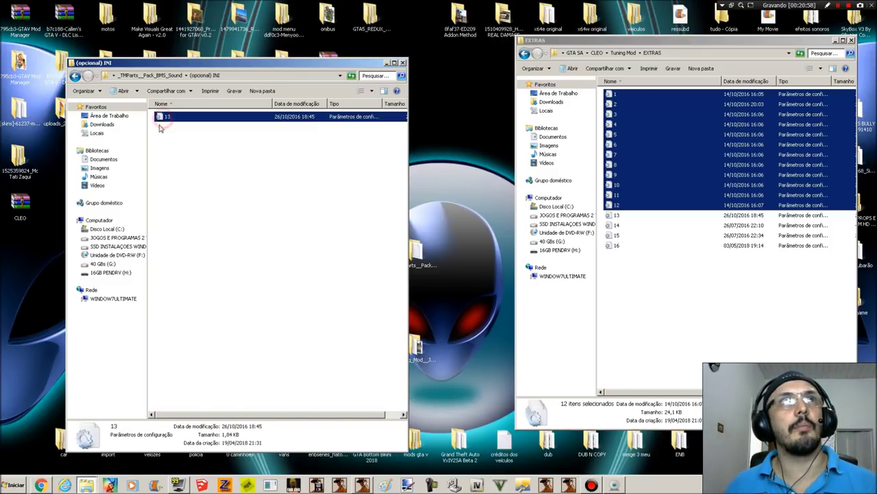
# - Compare the pack's configuration file 13 with file 13 in EXTRAS in separate windows, and close the EXTRAS copy
pyautogui.click(617, 215)
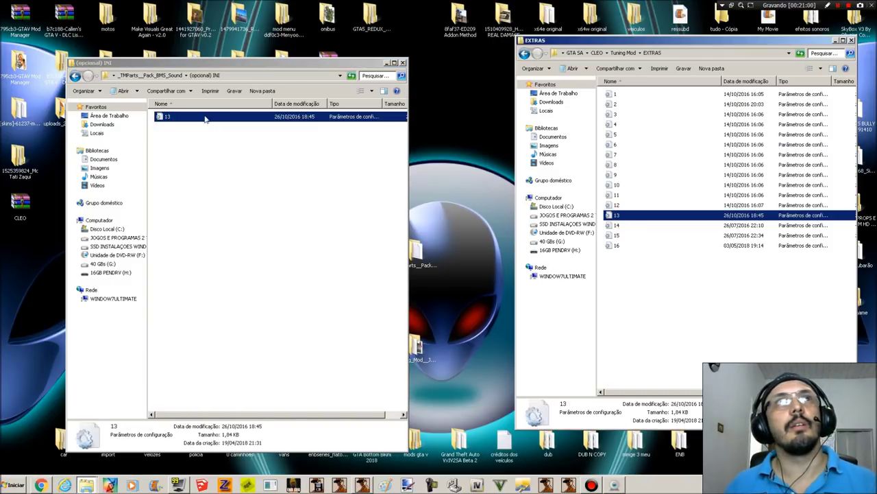
pyautogui.doubleClick(204, 117)
pyautogui.click(695, 342)
pyautogui.doubleClick(617, 216)
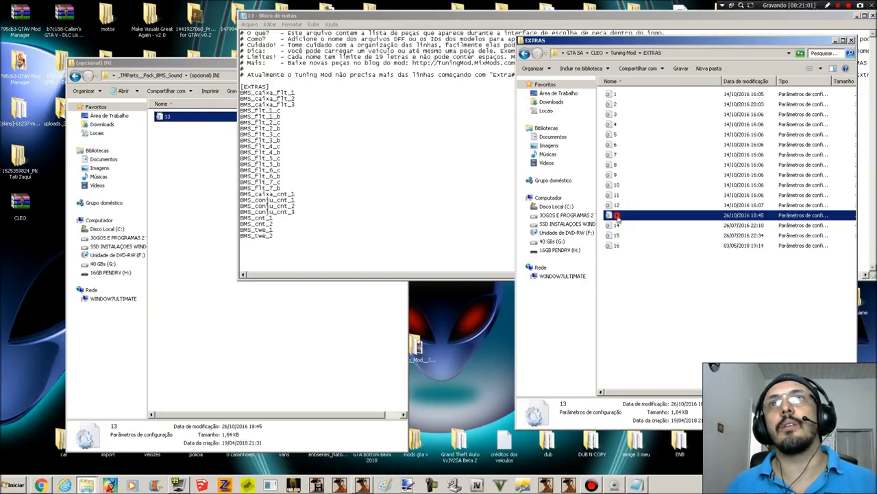
pyautogui.moveTo(775, 15); pyautogui.dragTo(804, 148)
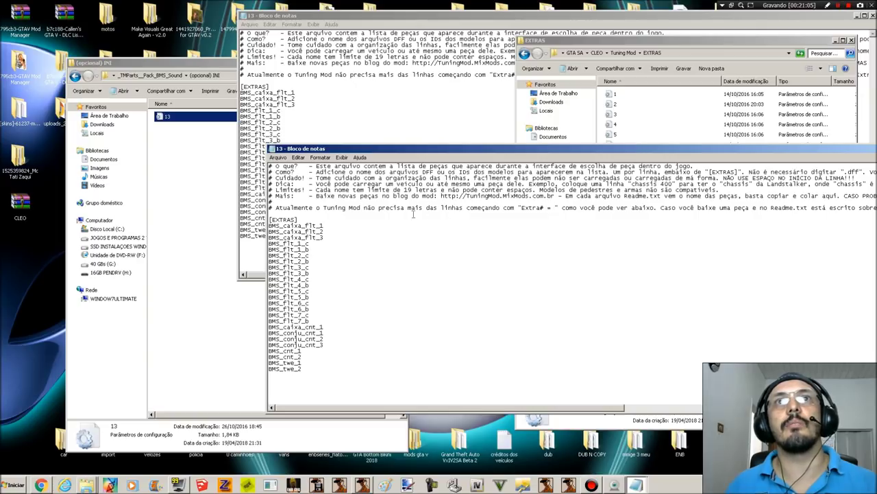
pyautogui.click(542, 264)
pyautogui.moveTo(854, 148); pyautogui.dragTo(702, 146)
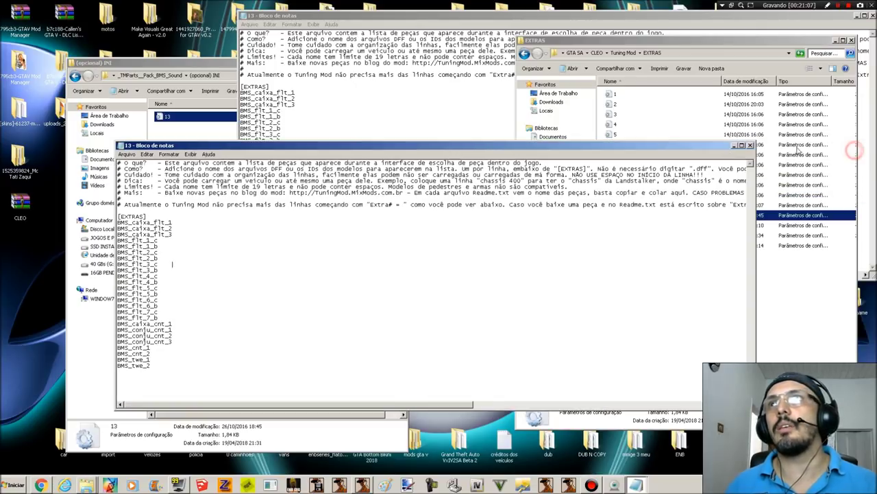
pyautogui.click(751, 146)
pyautogui.click(761, 32)
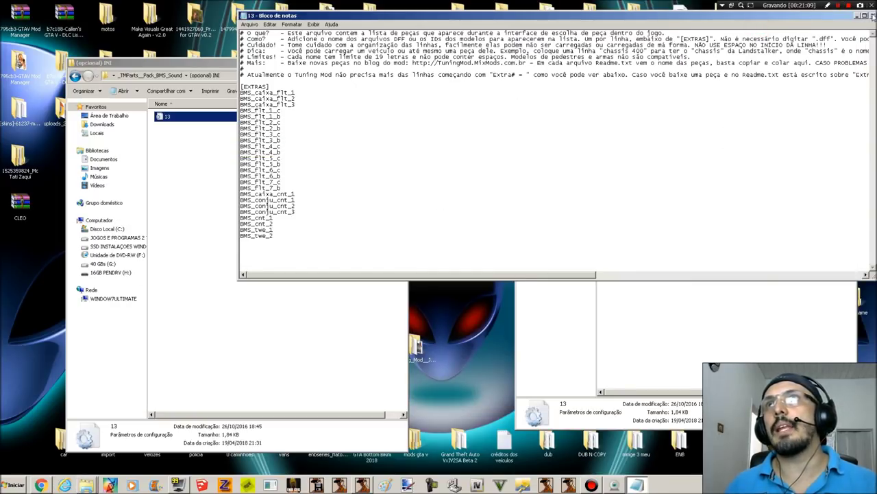
# - Reopen the pack's configuration file 13, highlight its BMS part names and explanatory comments, and close it
pyautogui.click(868, 16)
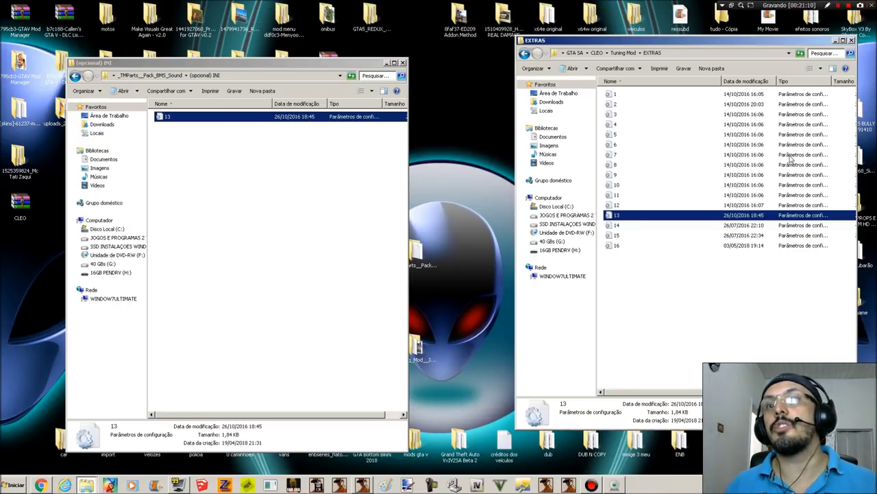
pyautogui.doubleClick(190, 117)
pyautogui.moveTo(187, 222); pyautogui.dragTo(129, 366)
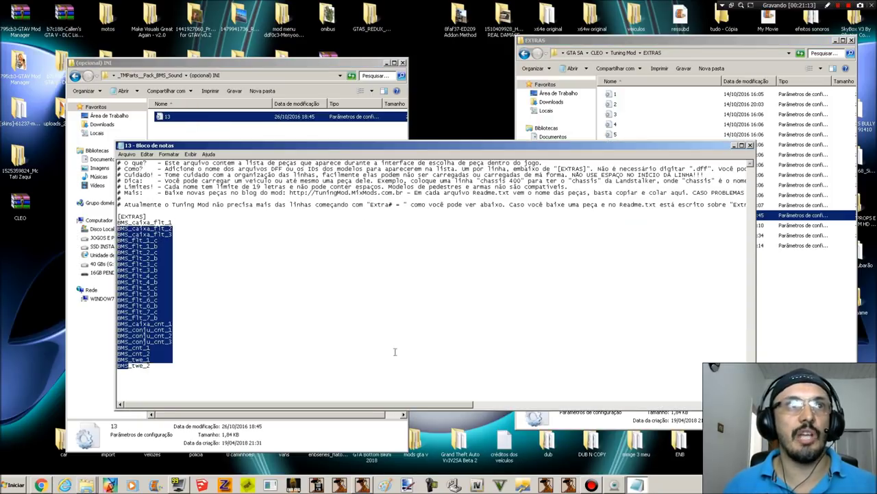
pyautogui.moveTo(118, 163); pyautogui.dragTo(367, 204)
pyautogui.click(751, 145)
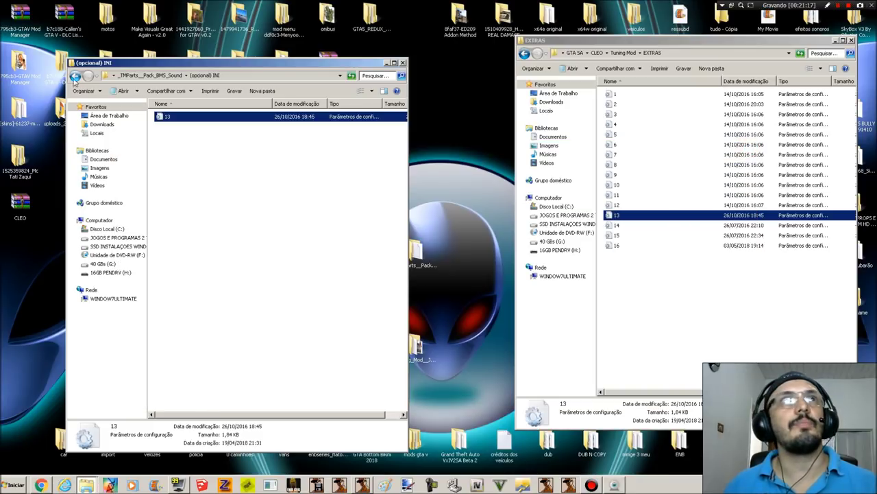
# - Go over EXTRAS files 1 to 12 and file 13, comparing them with file 13 in the pack's (opcional) INI folder
pyautogui.click(75, 75)
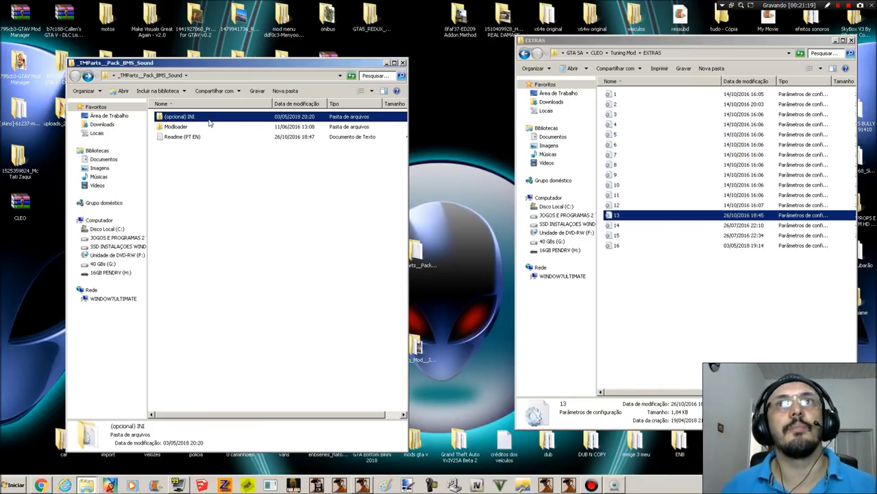
pyautogui.moveTo(630, 207); pyautogui.dragTo(631, 95)
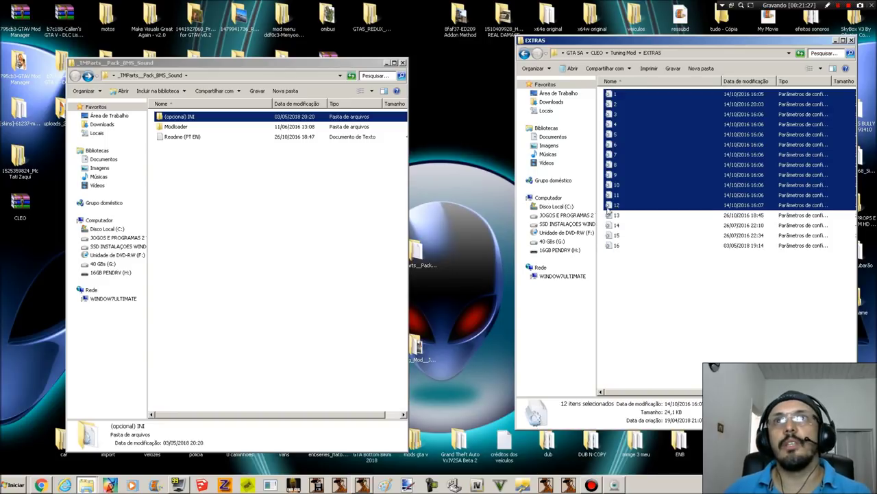
pyautogui.click(625, 216)
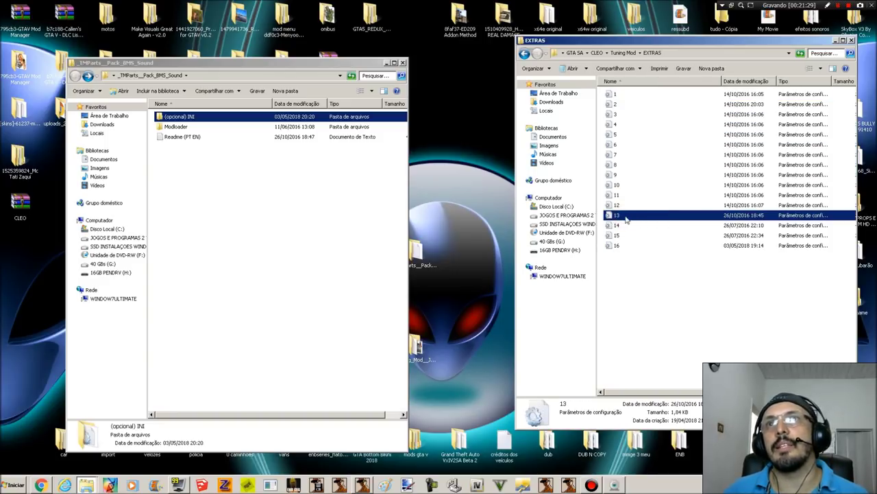
pyautogui.doubleClick(176, 118)
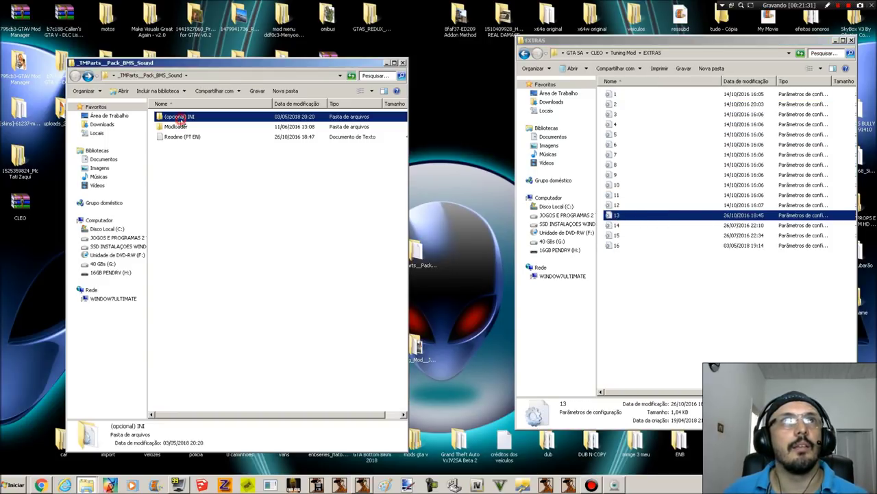
pyautogui.click(172, 119)
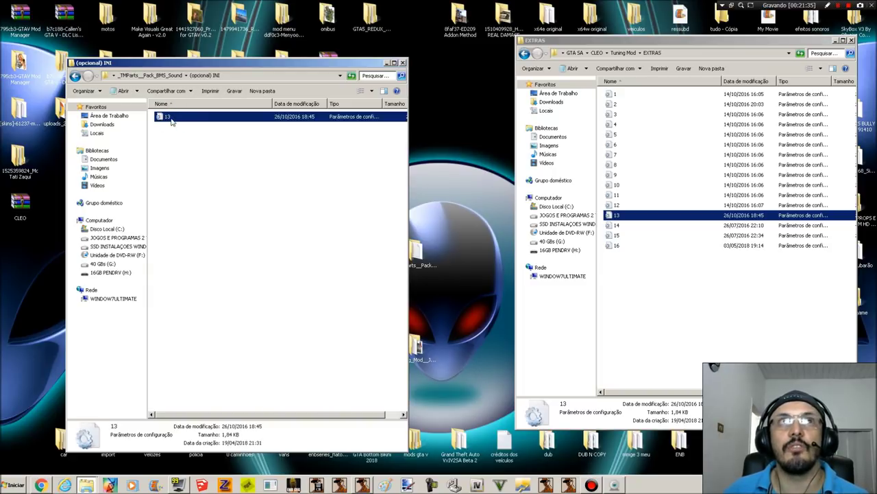
pyautogui.click(627, 216)
pyautogui.click(76, 76)
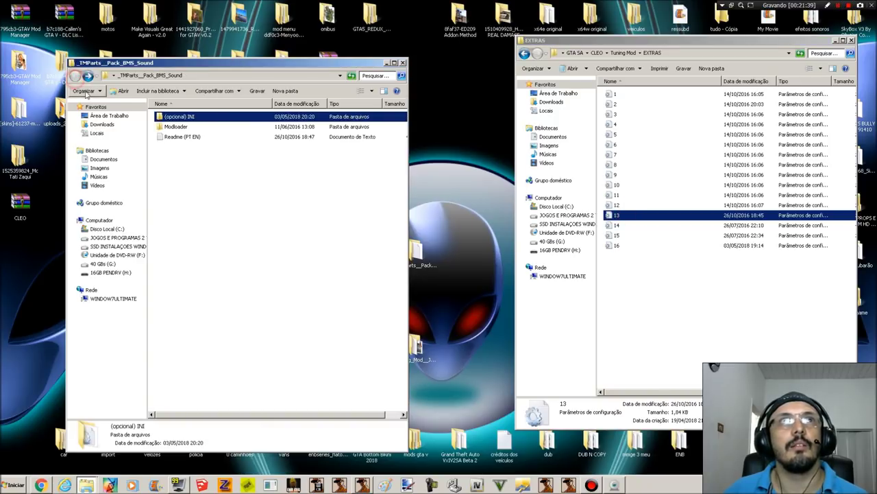
pyautogui.press('F2')
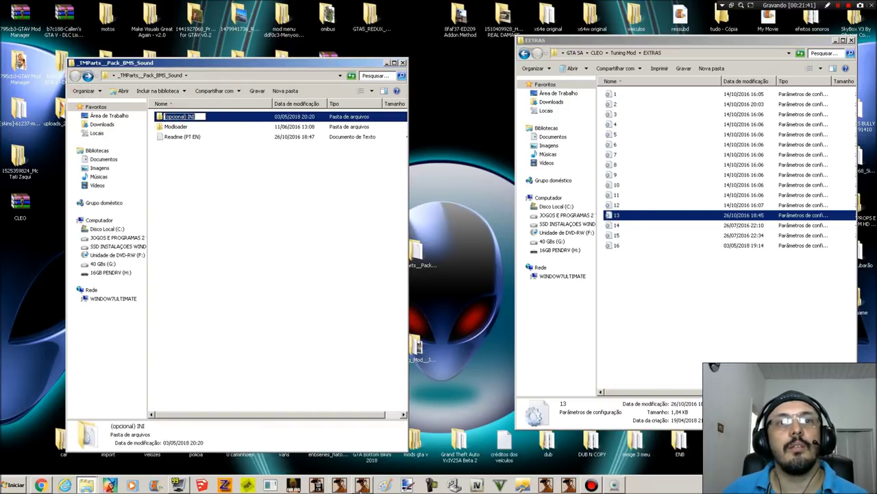
pyautogui.click(362, 484)
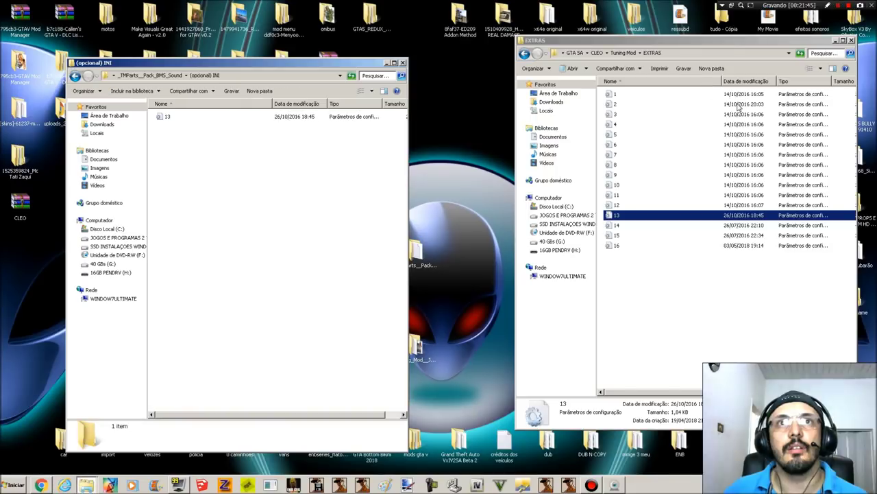
# - Take the Favela na grove street (Re-Texturizada) and Ruas e Texturas de RJ em 4K folders out of GTA SA's modloader folder
pyautogui.click(527, 55)
pyautogui.click(527, 55)
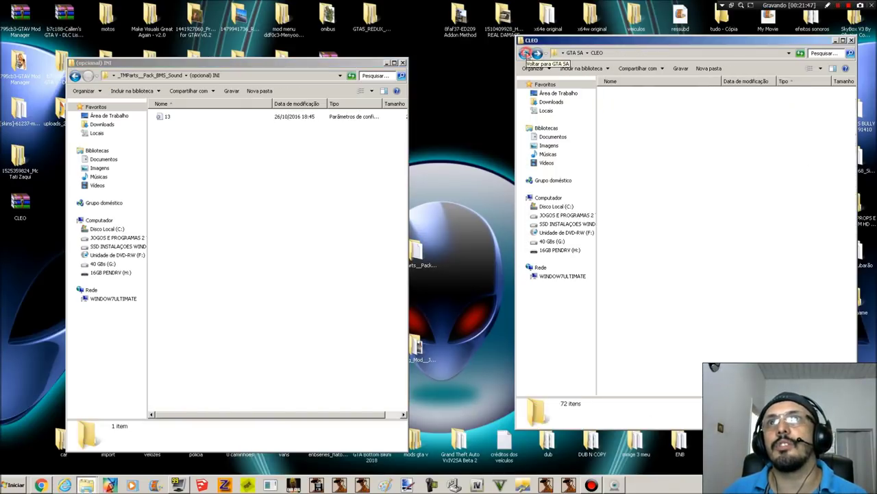
pyautogui.click(527, 55)
pyautogui.click(539, 55)
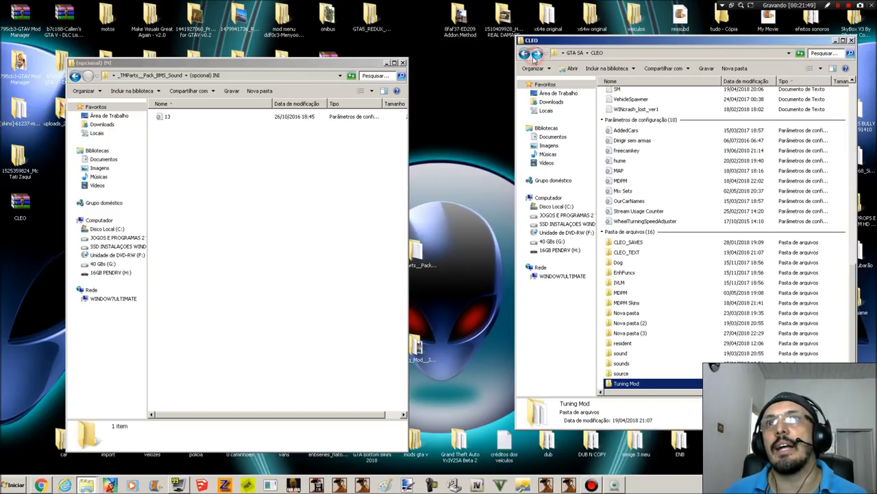
pyautogui.click(525, 53)
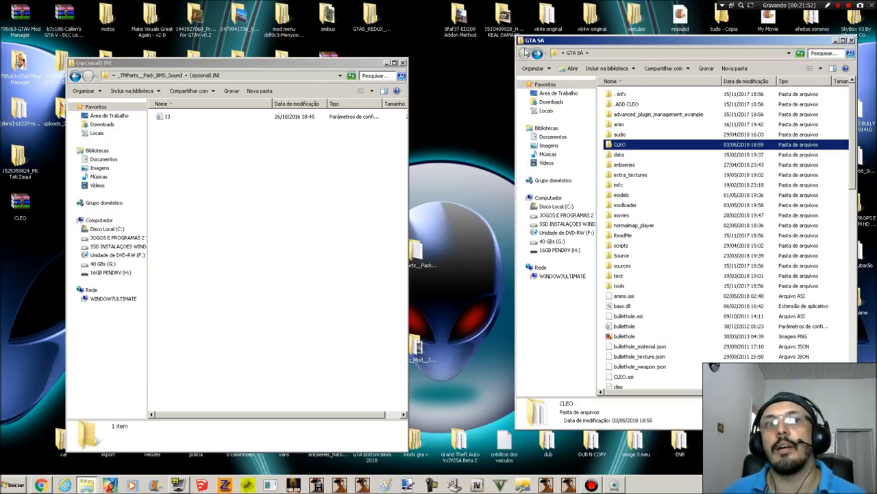
pyautogui.doubleClick(644, 204)
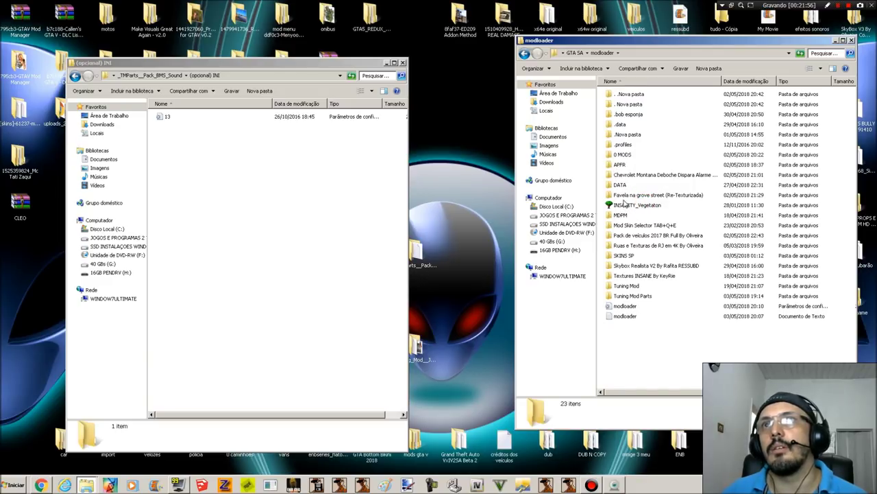
pyautogui.click(638, 197)
pyautogui.press('Delete')
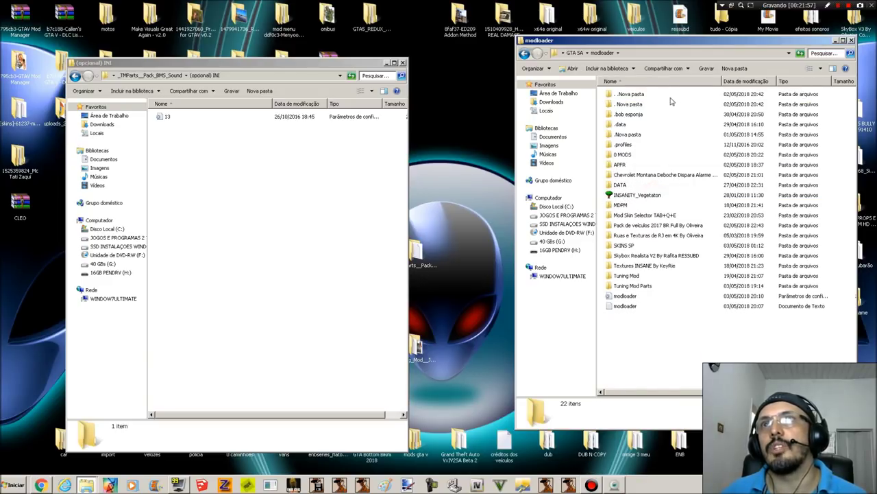
pyautogui.click(660, 225)
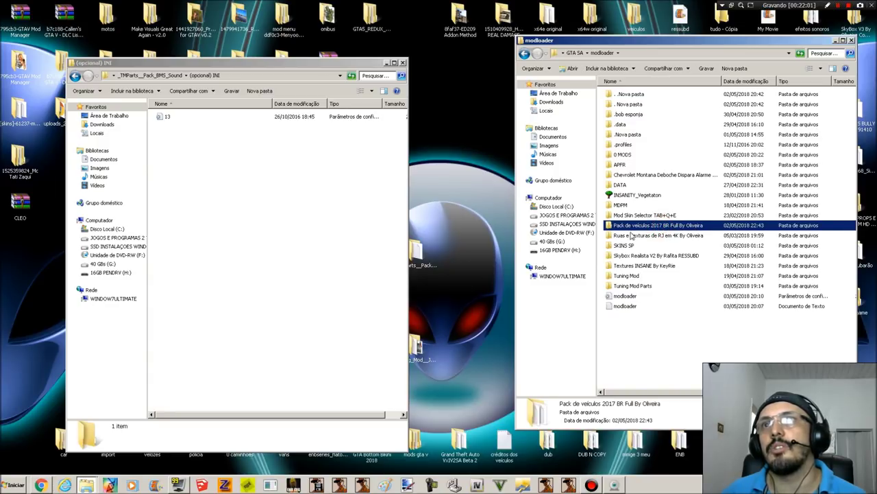
pyautogui.moveTo(632, 235); pyautogui.dragTo(671, 102)
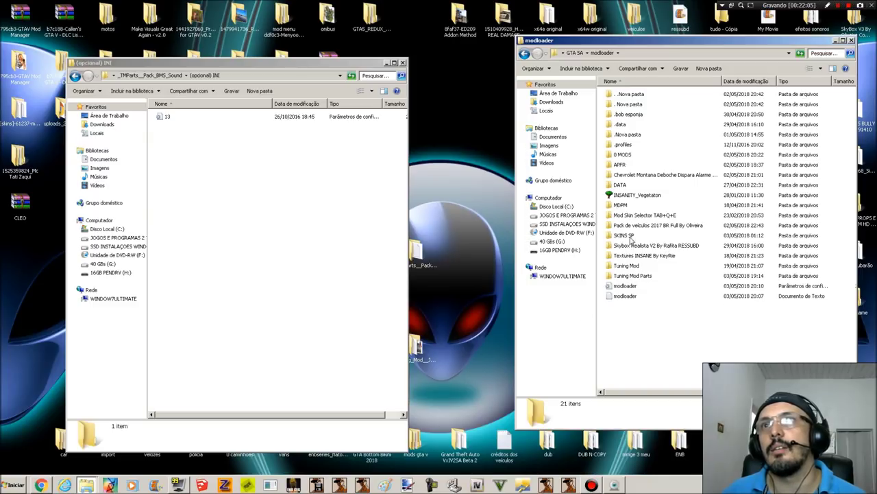
# - Look inside the Textures INSANE folder and move it into the first Nova pasta folder in modloader
pyautogui.click(627, 257)
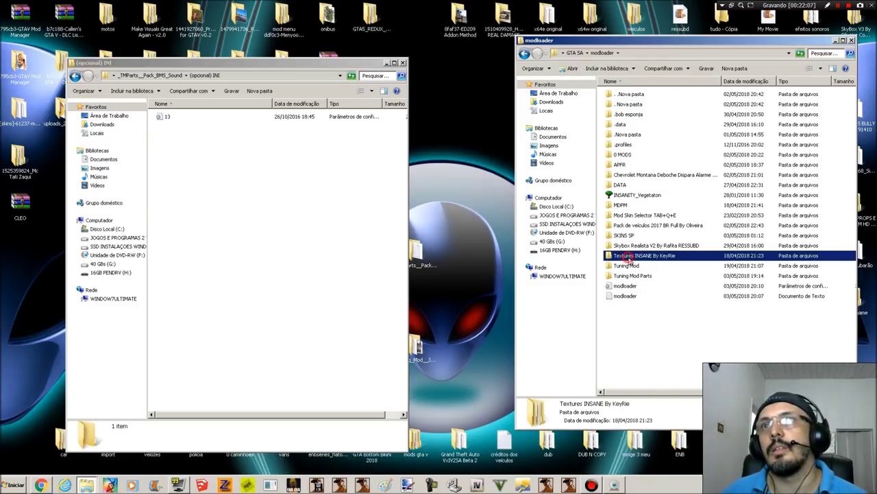
pyautogui.doubleClick(670, 256)
pyautogui.click(632, 114)
pyautogui.doubleClick(632, 113)
pyautogui.click(524, 54)
pyautogui.click(525, 54)
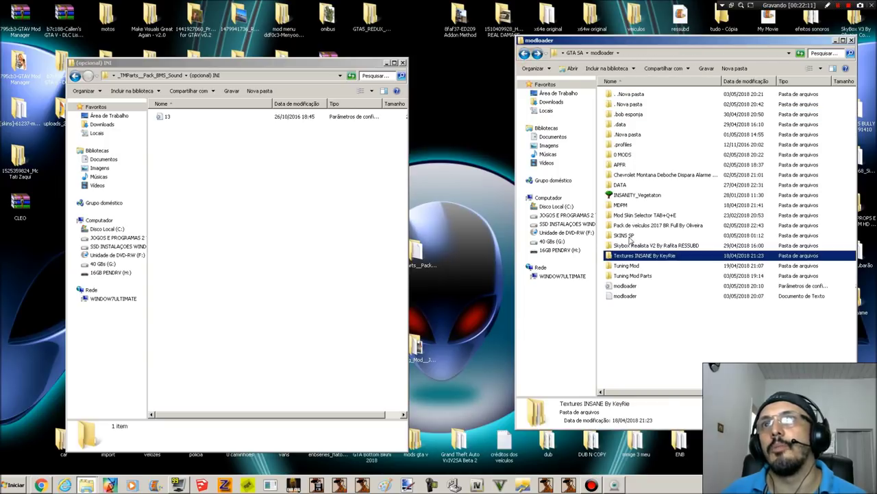
pyautogui.moveTo(643, 258); pyautogui.dragTo(624, 94)
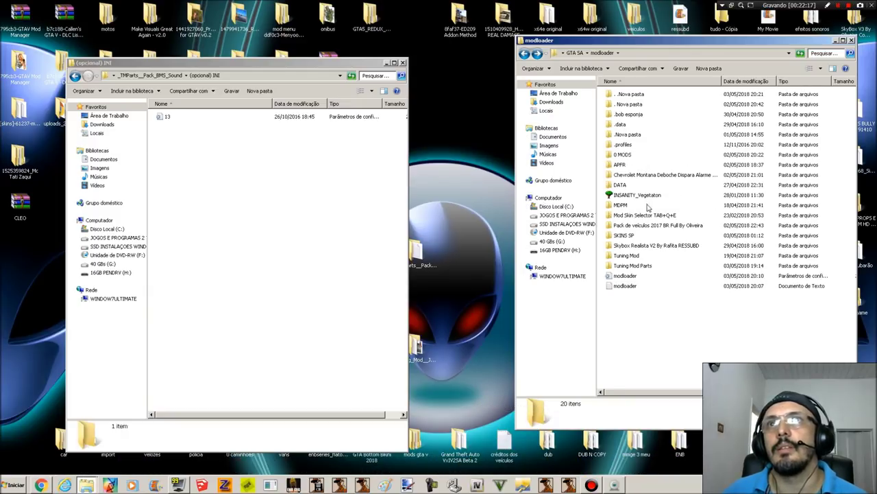
pyautogui.click(649, 195)
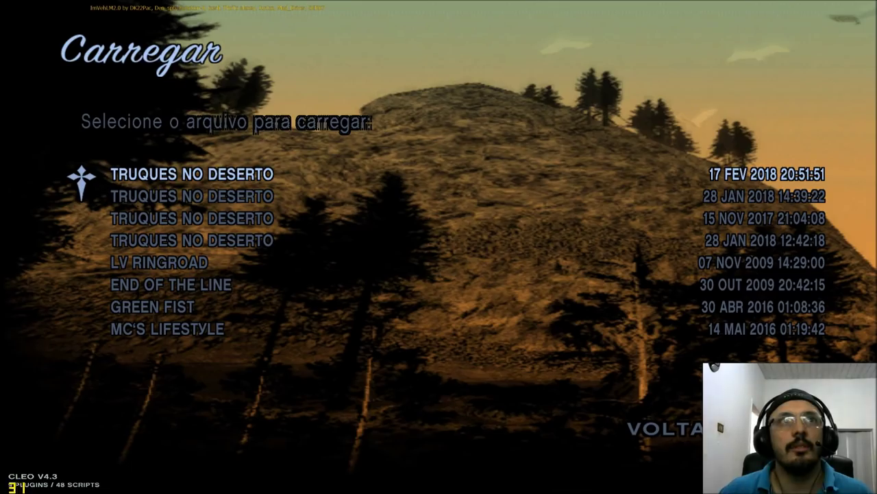
# - Load the TRUQUES NO DESERTO save dated 17 FEV 2018 and bring the character through the Los Santos map to the Tuning Mod garage
pyautogui.press('Return')
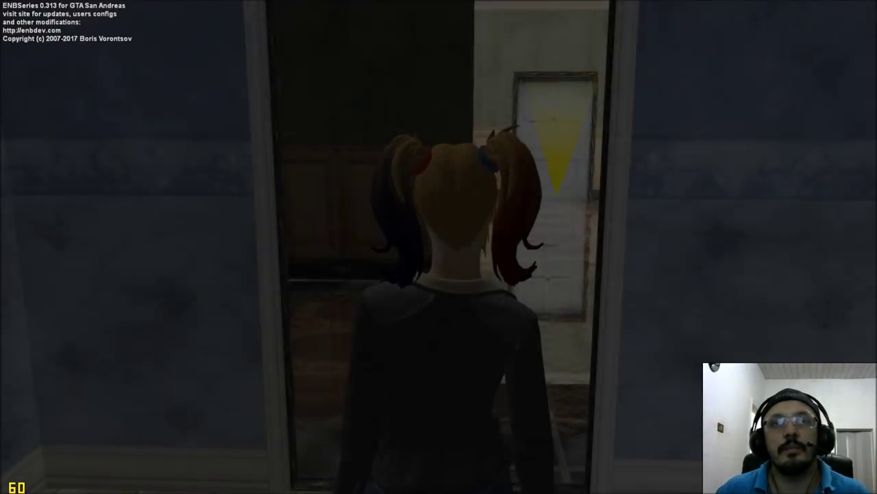
pyautogui.press('w')
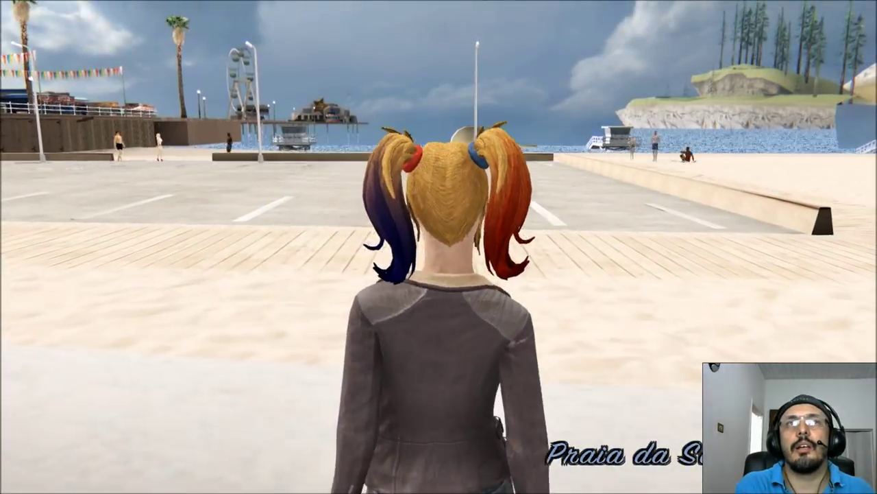
pyautogui.press('Escape')
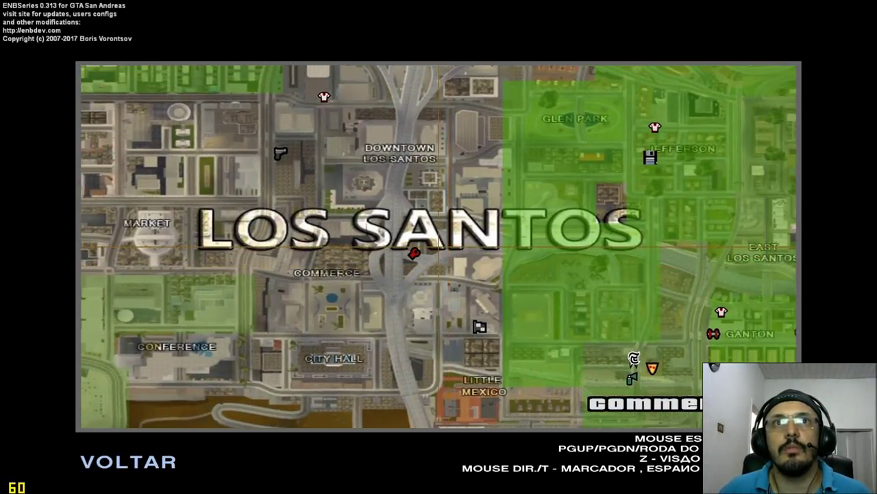
pyautogui.press('Escape')
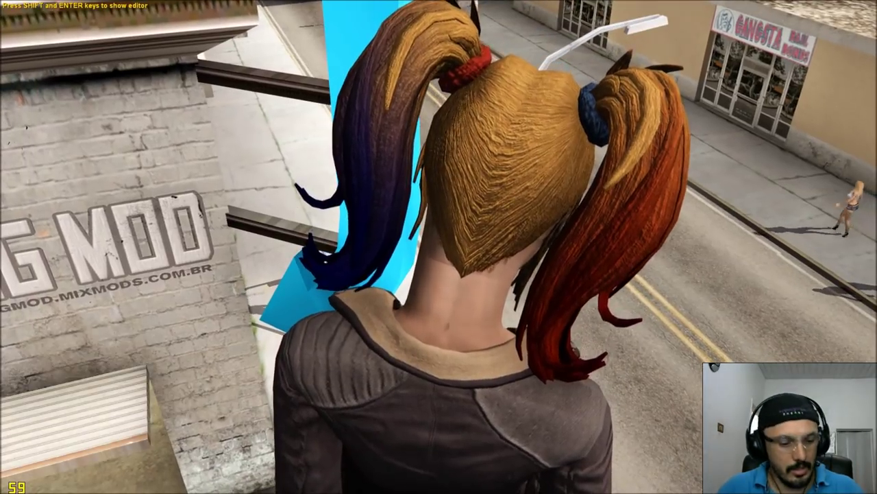
pyautogui.press('w')
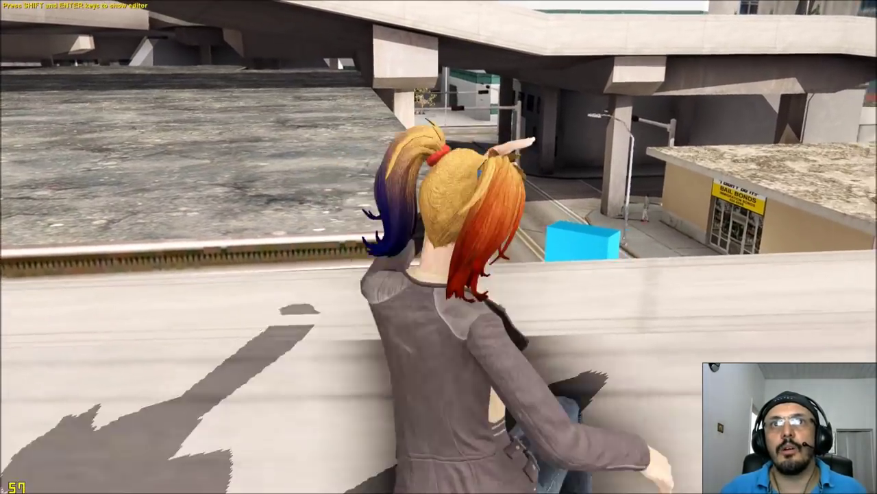
pyautogui.press('w')
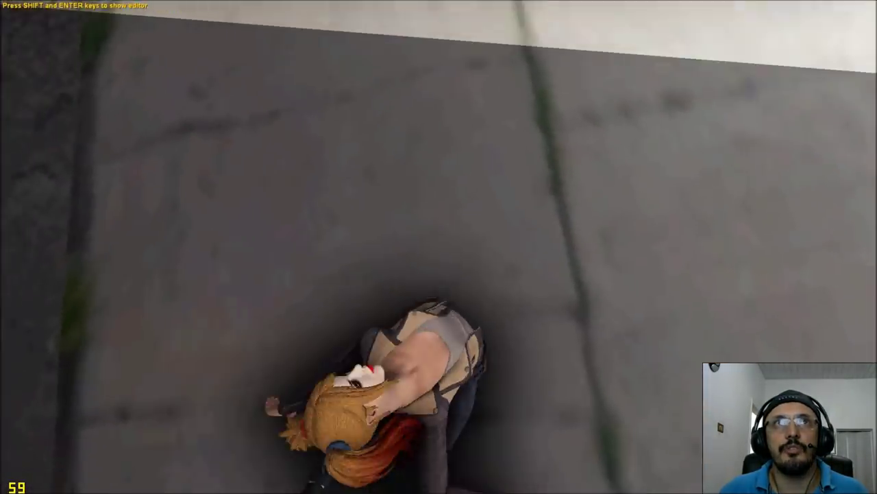
pyautogui.press('v')
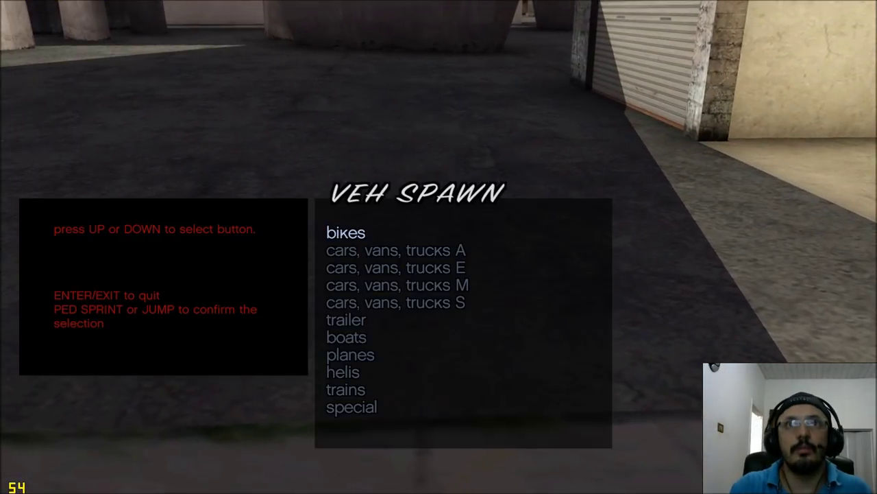
pyautogui.press('Down')
pyautogui.press('Return')
pyautogui.press('w')
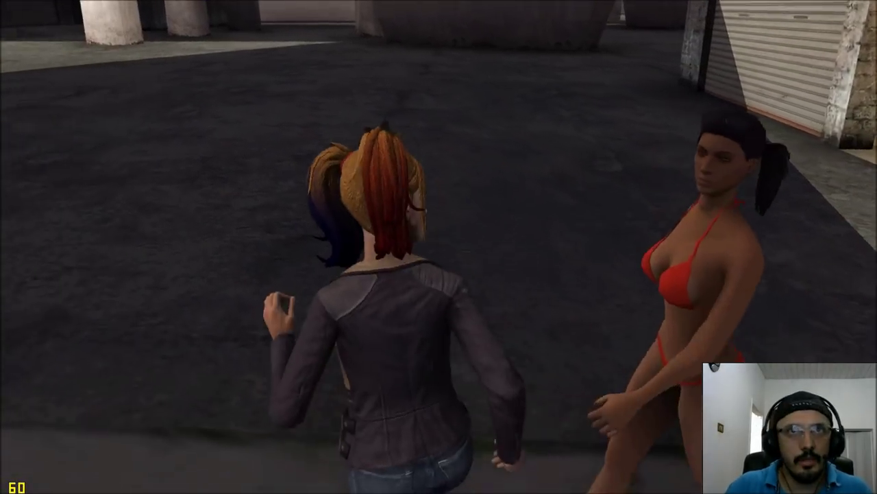
# - Spawn a Picador from the P list of the vehicle spawner's cars and put the character in the driver's seat
pyautogui.press('v')
pyautogui.press('Down')
pyautogui.press('Down')
pyautogui.press('Down')
pyautogui.press('space')
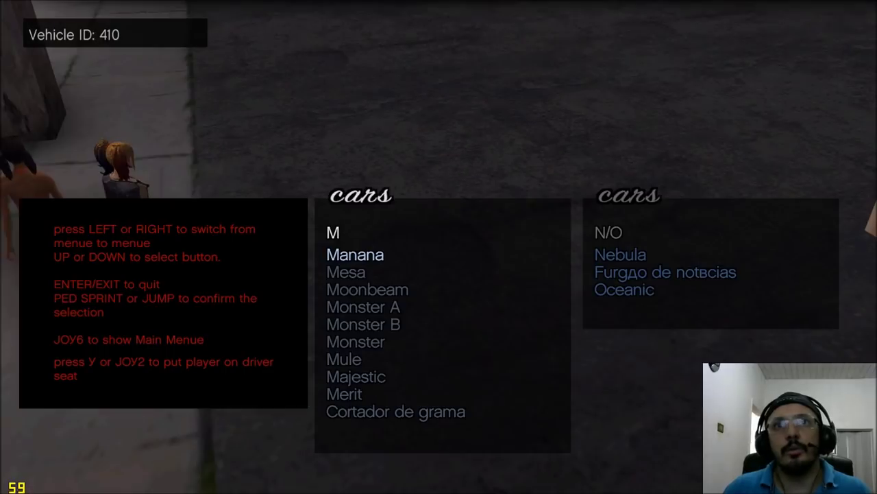
pyautogui.press('Right')
pyautogui.press('Right')
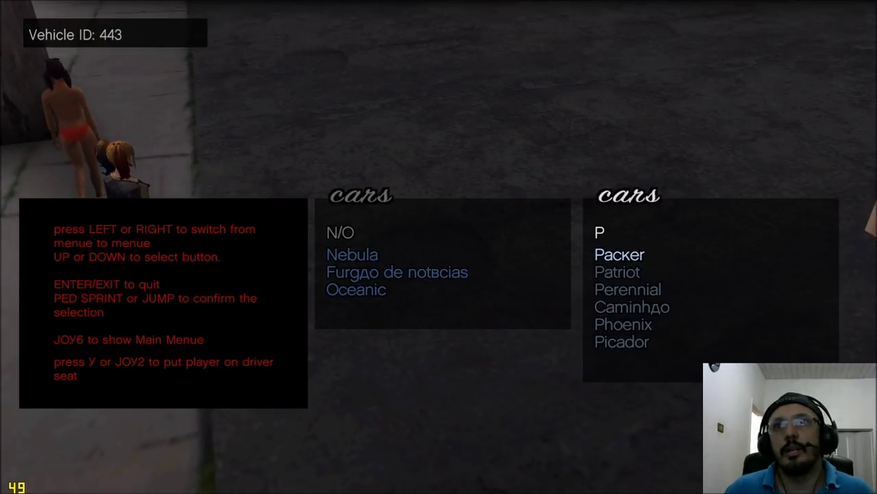
pyautogui.press('Up')
pyautogui.press('space')
pyautogui.press('y')
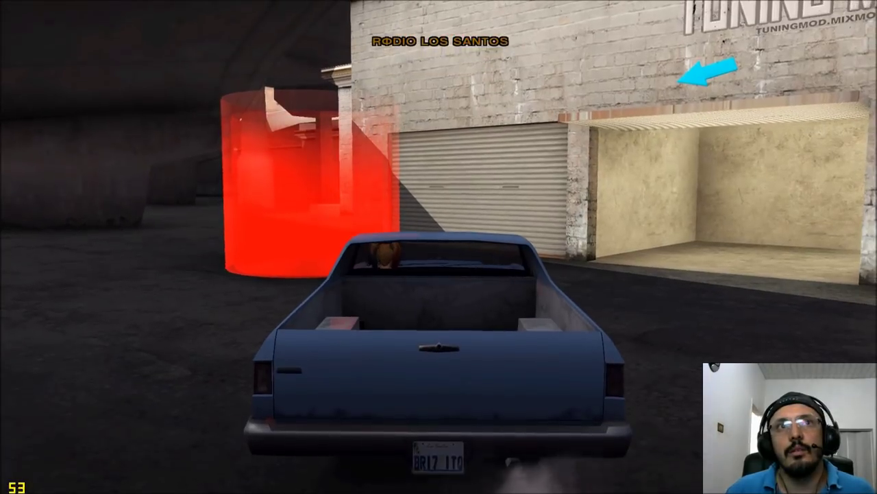
# - Drive the Picador into the Tuning Mod garage and open the GERAL attachment options under ADD EXTRA
pyautogui.press('w')
pyautogui.press('a')
pyautogui.press('s')
pyautogui.press('w')
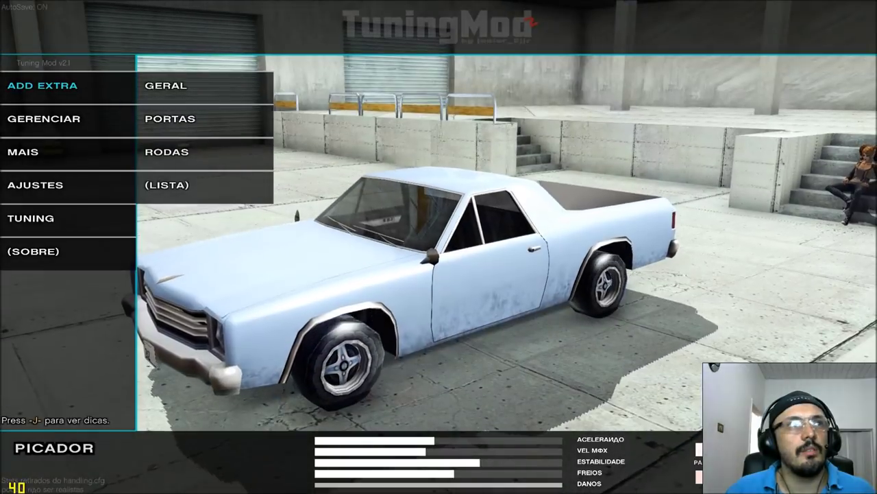
pyautogui.press('Right')
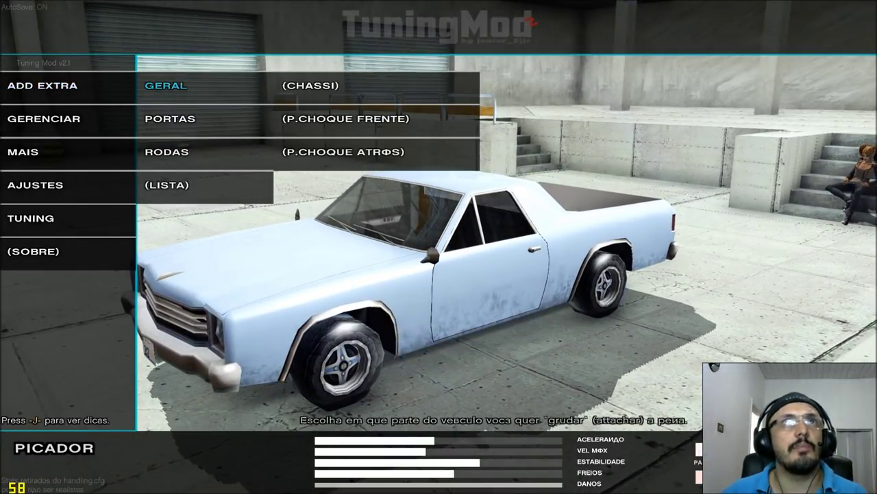
# - Choose PORTA-MALAS under PORTAS as the attachment point for the new extra and open the part selection
pyautogui.press('Right')
pyautogui.press('Down')
pyautogui.press('Left')
pyautogui.press('Down')
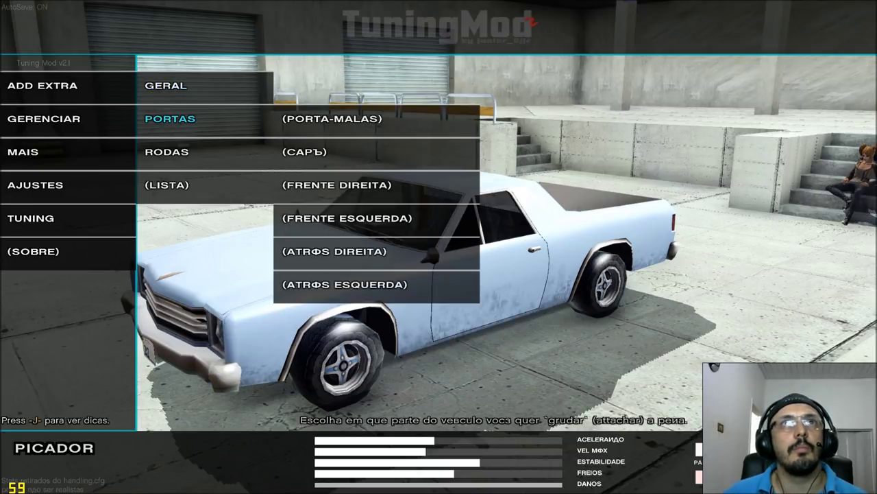
pyautogui.press('Return')
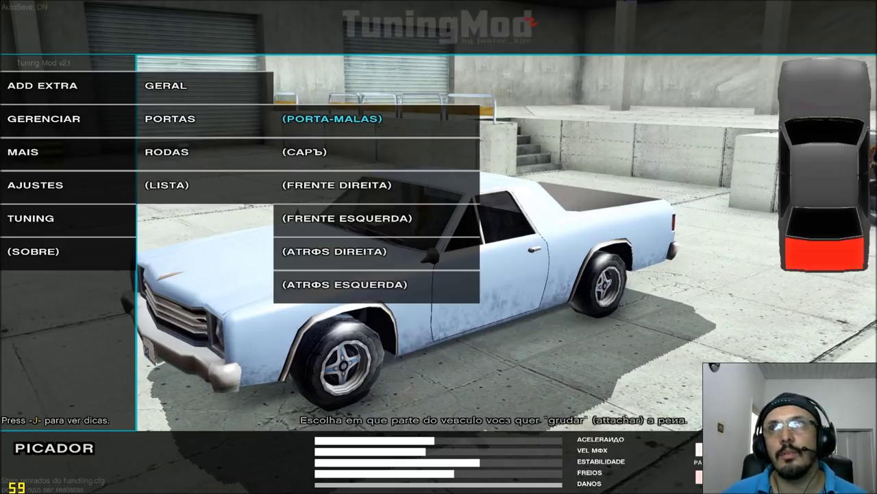
pyautogui.press('Return')
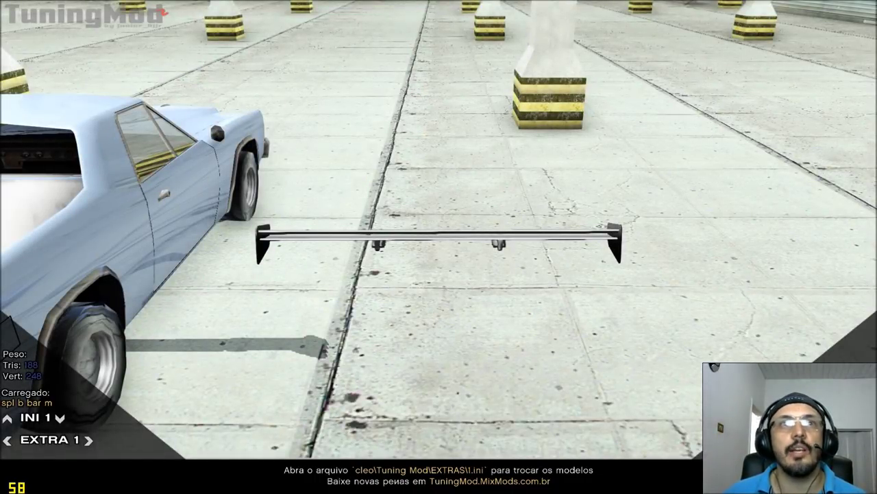
# - Browse the INI part lists, including the INI 2 wheel, and switch the part selection to INI 13
pyautogui.press('Right')
pyautogui.press('Left')
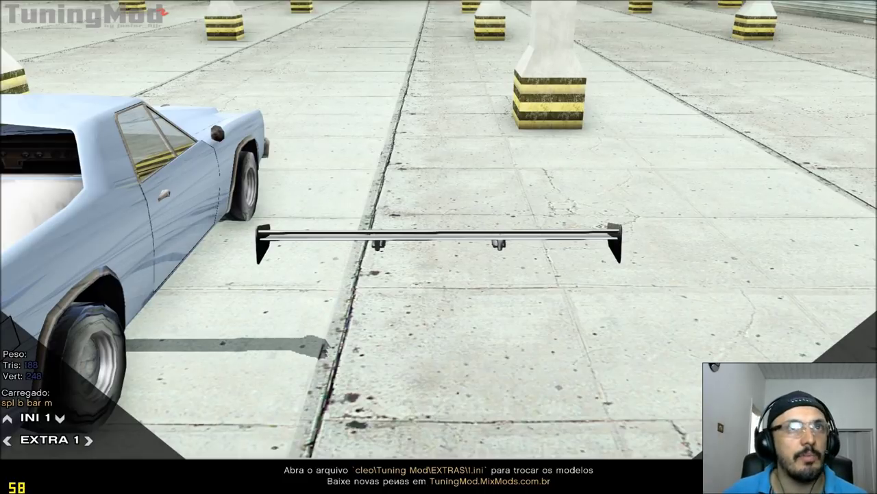
pyautogui.press('Up')
pyautogui.press('Down')
pyautogui.press('Down')
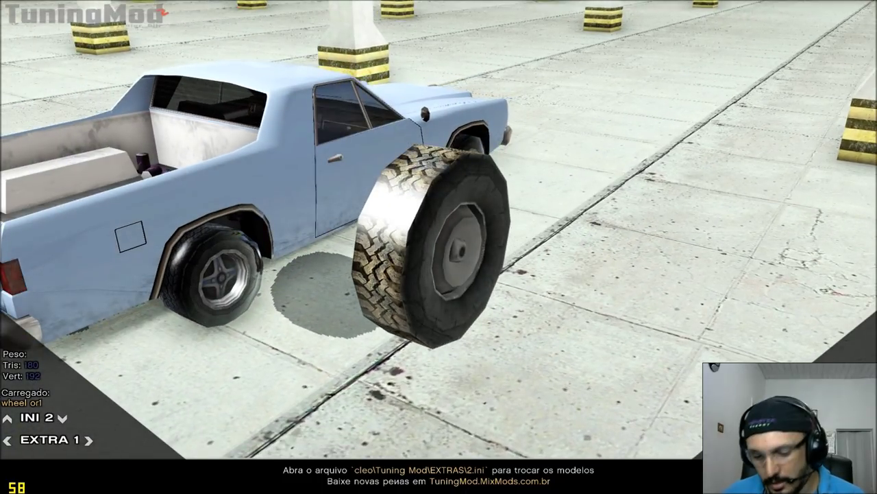
pyautogui.press('Down')
pyautogui.press('Down')
pyautogui.press('Up')
pyautogui.press('Up')
pyautogui.press('Up')
pyautogui.press('Up')
pyautogui.press('Up')
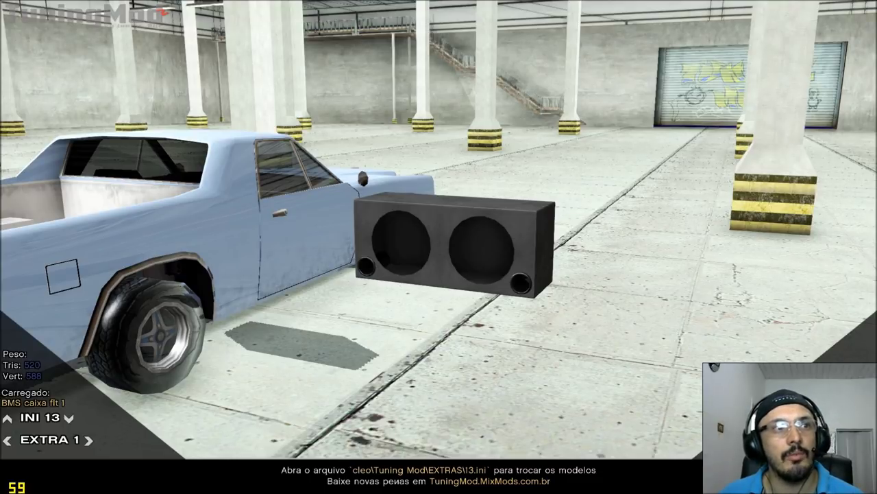
# - Examine the INI 13 empty speaker boxes and the JL Audio subwoofers of Extra 4 up close
pyautogui.press('Right')
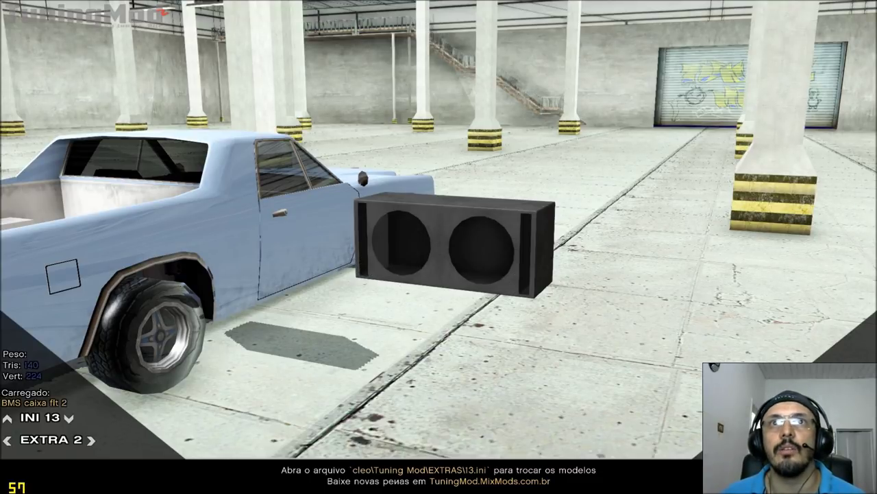
pyautogui.press('Left')
pyautogui.press('Right')
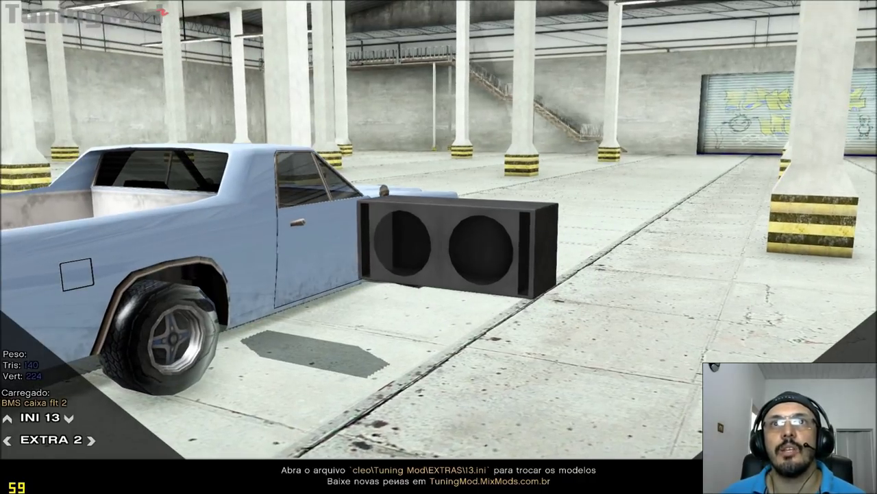
pyautogui.scroll(5, 439, 247)
pyautogui.scroll(-3, 439, 246)
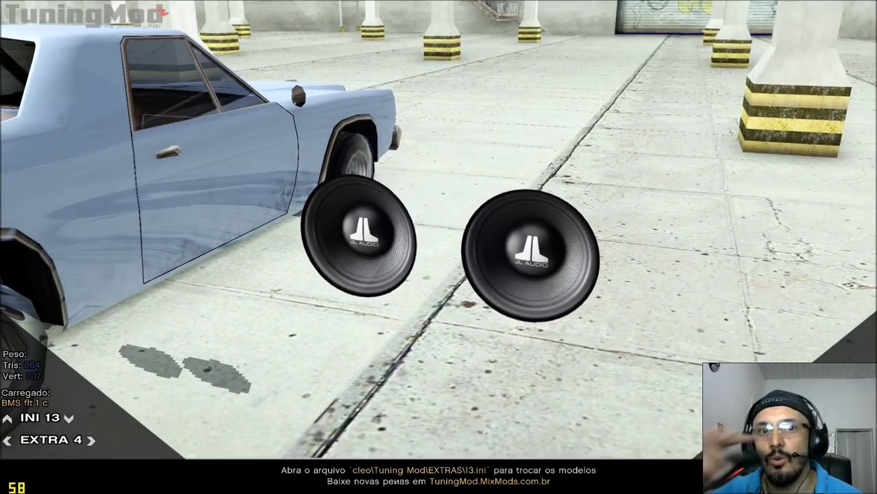
pyautogui.scroll(5, 439, 247)
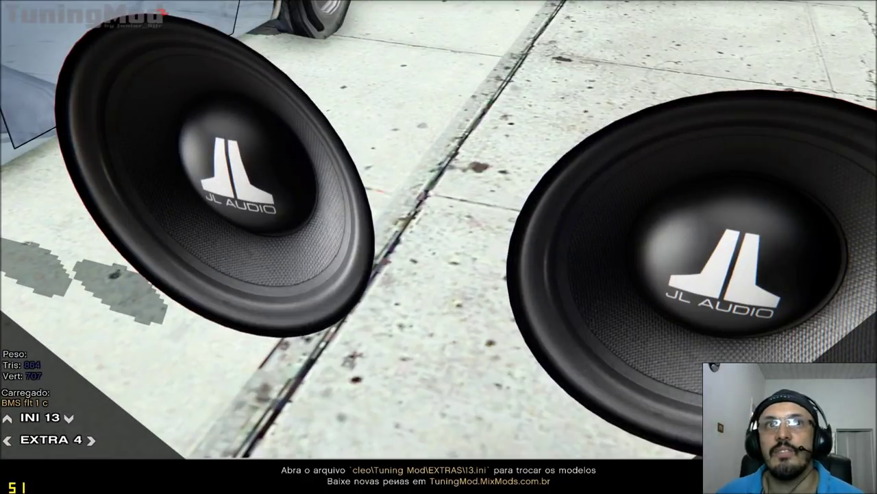
pyautogui.scroll(-3, 439, 247)
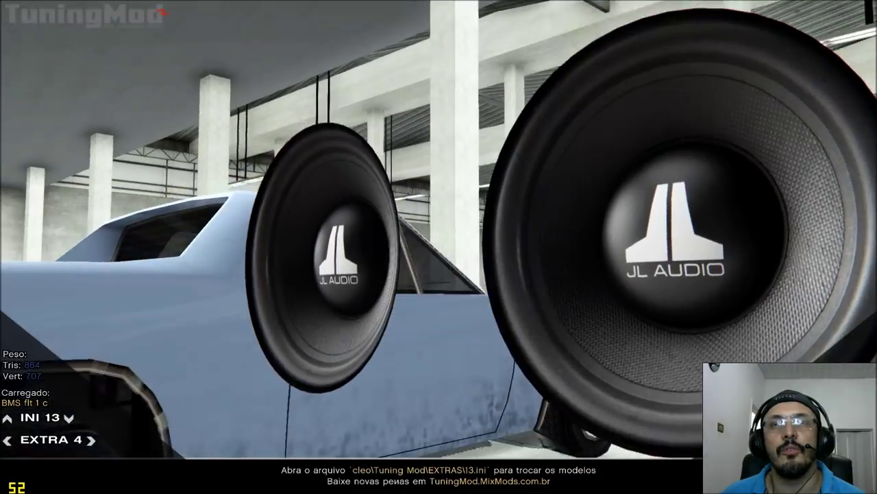
# - Compare the Extra 3 box with the JL Audio and Pioneer speakers and their matching trim rings, up to Extra 7
pyautogui.press('Left')
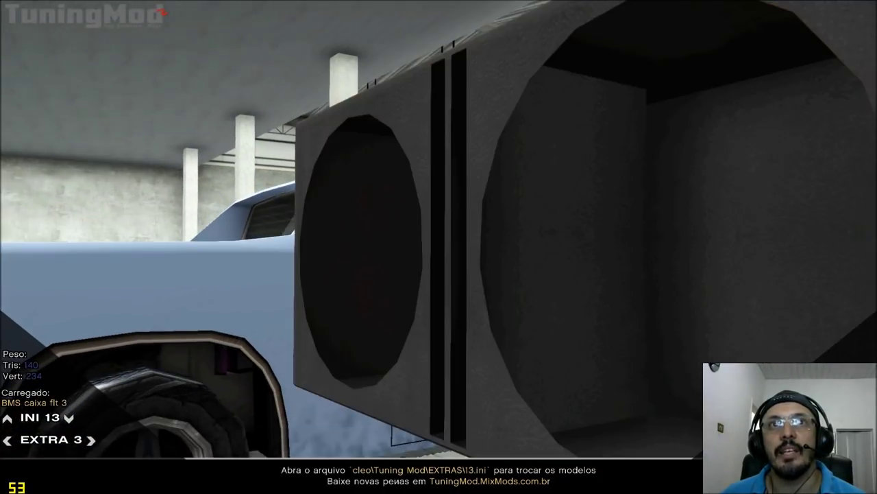
pyautogui.press('Right')
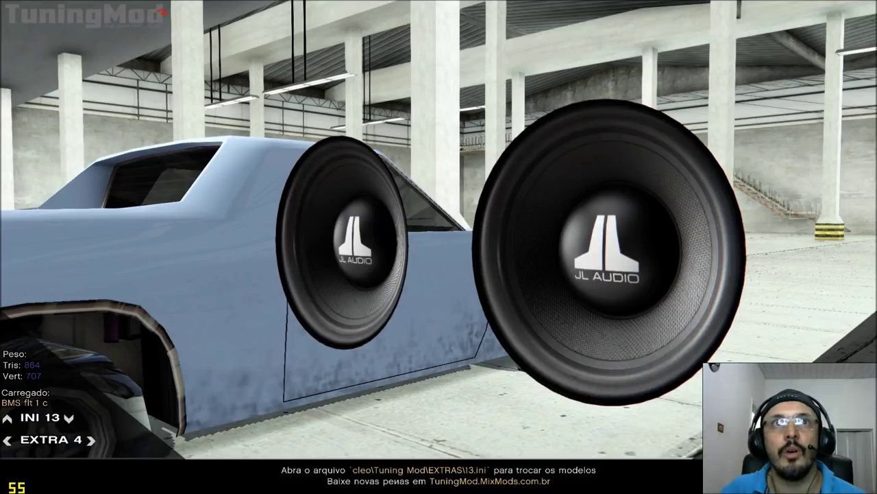
pyautogui.press('Right')
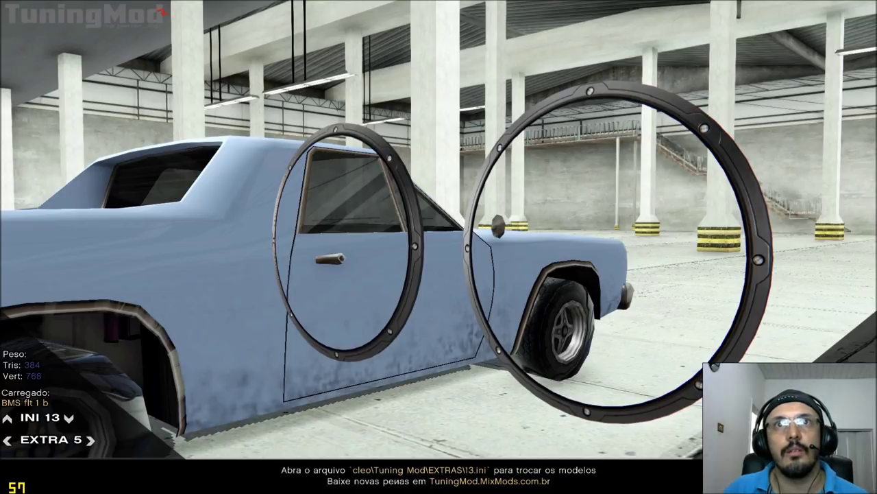
pyautogui.press('Right')
pyautogui.press('Right')
pyautogui.press('Left')
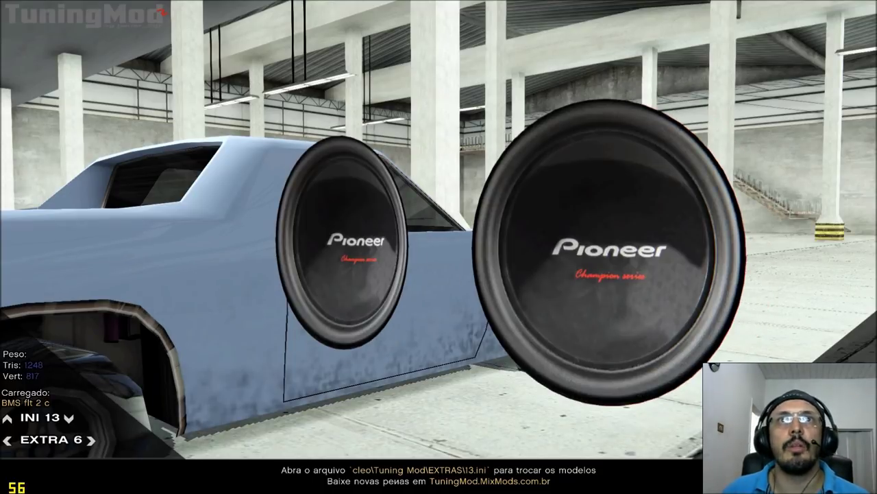
pyautogui.press('Right')
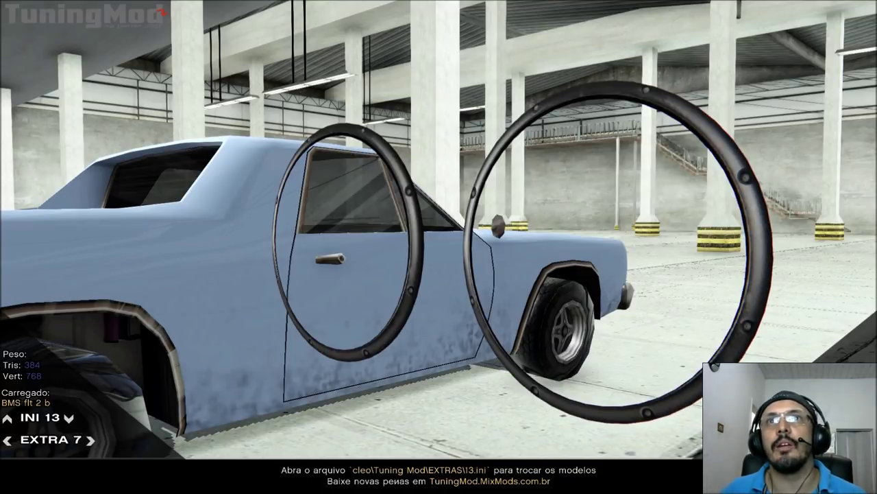
pyautogui.press('Left')
pyautogui.press('Right')
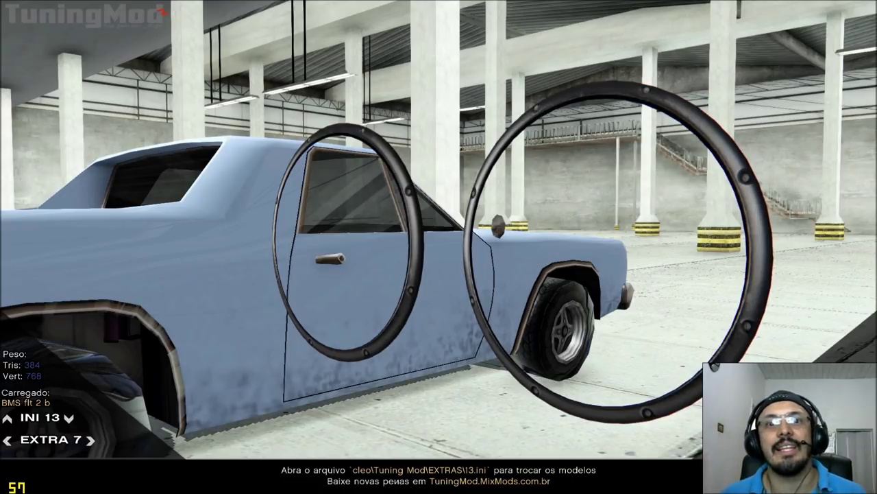
# - View the INI 13 speaker and ring models from the Hammer pair of Extra 8 through Extra 15
pyautogui.press('Right')
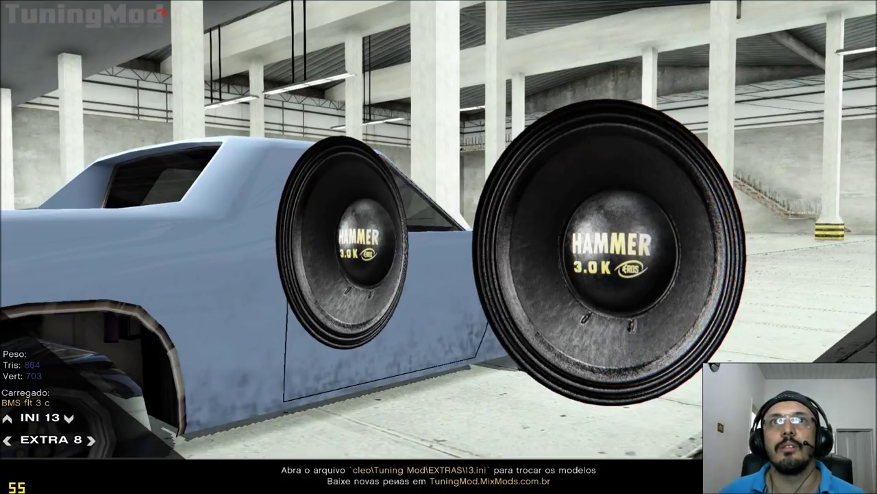
pyautogui.press('Right')
pyautogui.press('Right')
pyautogui.press('Right')
pyautogui.press('Right')
pyautogui.press('Right')
pyautogui.press('Right')
pyautogui.press('Right')
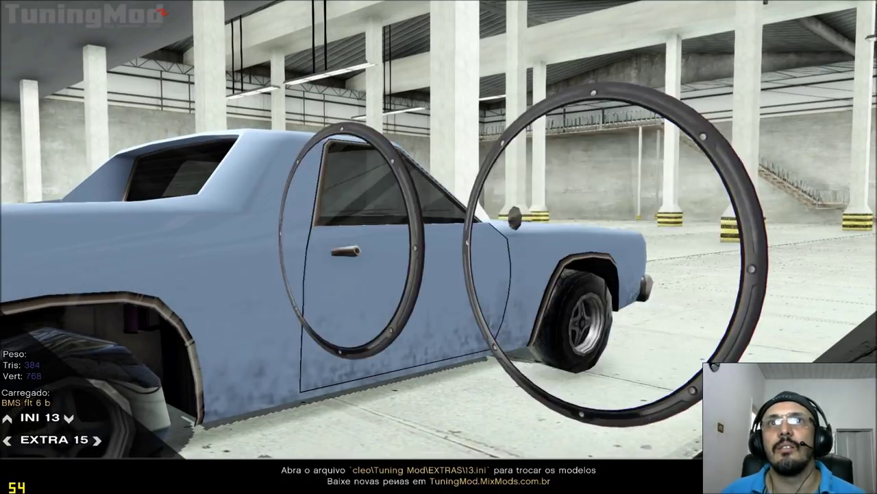
# - View the INI 13 horn and tweeter models through Extra 24 and cycle round to the Extra 3 speaker box
pyautogui.press('Right')
pyautogui.press('Right')
pyautogui.press('Right')
pyautogui.press('Right')
pyautogui.press('Right')
pyautogui.press('Right')
pyautogui.press('Right')
pyautogui.press('Right')
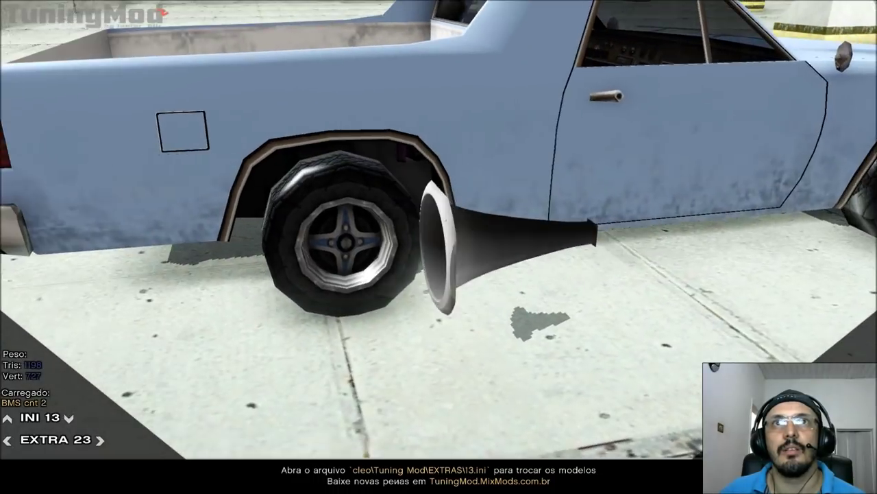
pyautogui.press('Right')
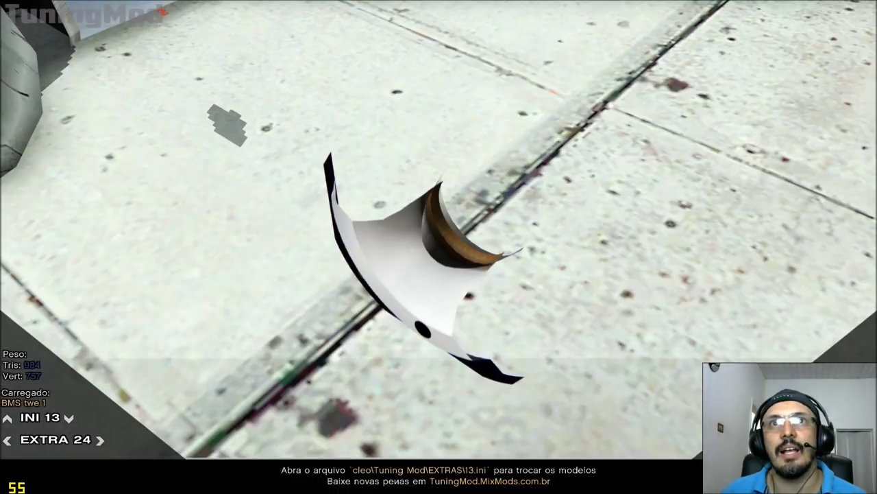
pyautogui.press('Right')
pyautogui.press('Right')
pyautogui.press('Right')
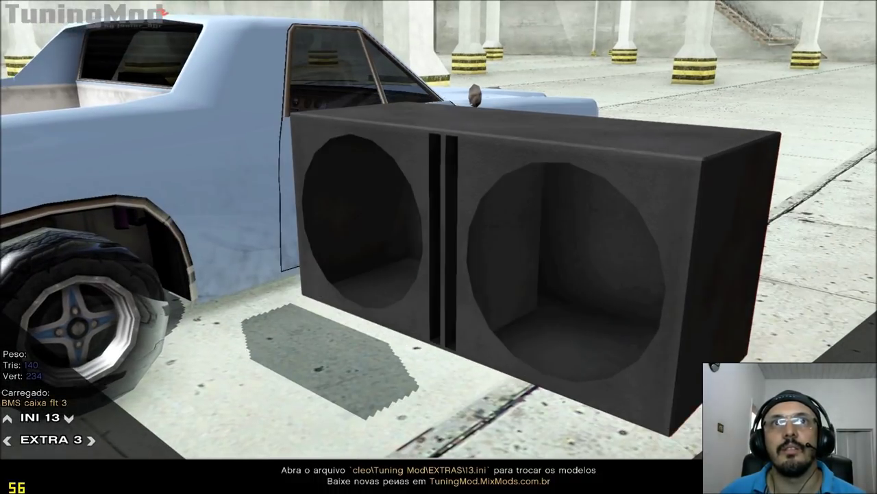
# - Return to the Extra 2 speaker box and review the Pioneer, Hammer and Rockford Fosgate speakers up to Extra 10
pyautogui.press('Left')
pyautogui.press('Left')
pyautogui.press('Right')
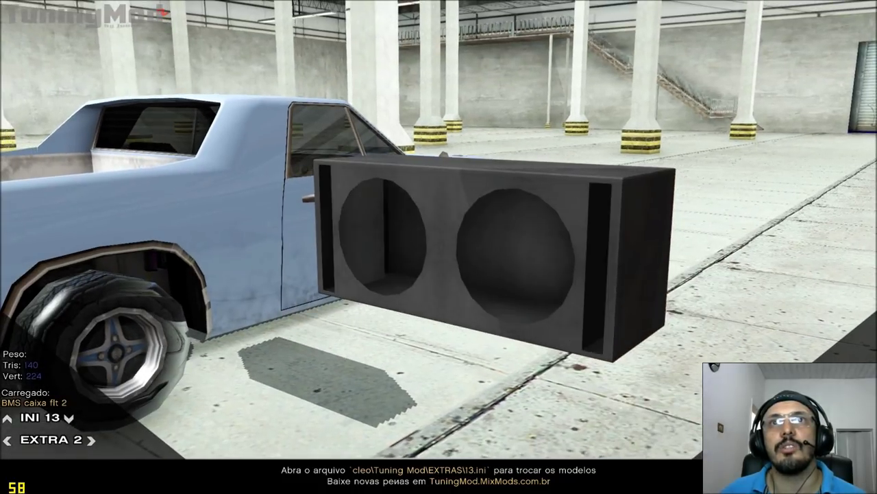
pyautogui.press('Right')
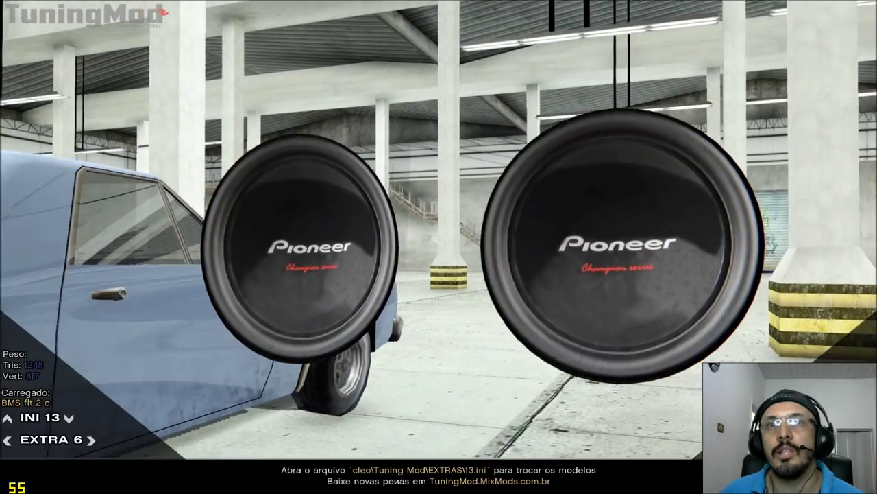
pyautogui.press('Right')
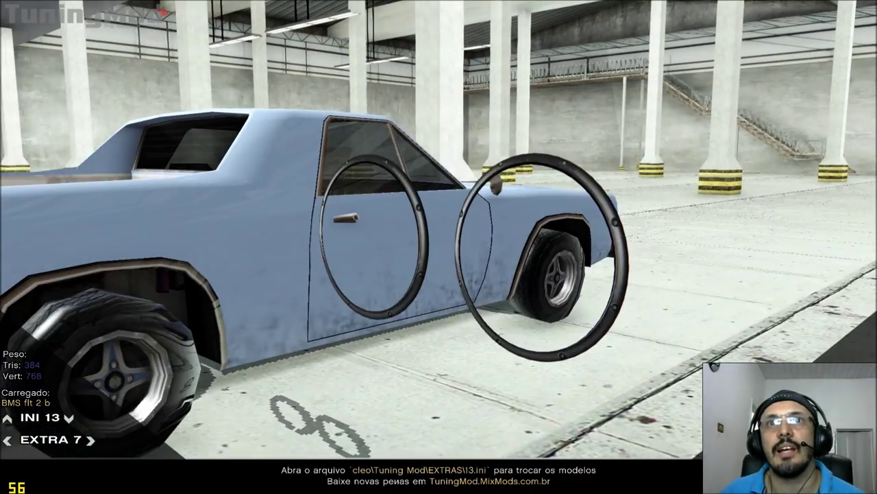
pyautogui.press('Right')
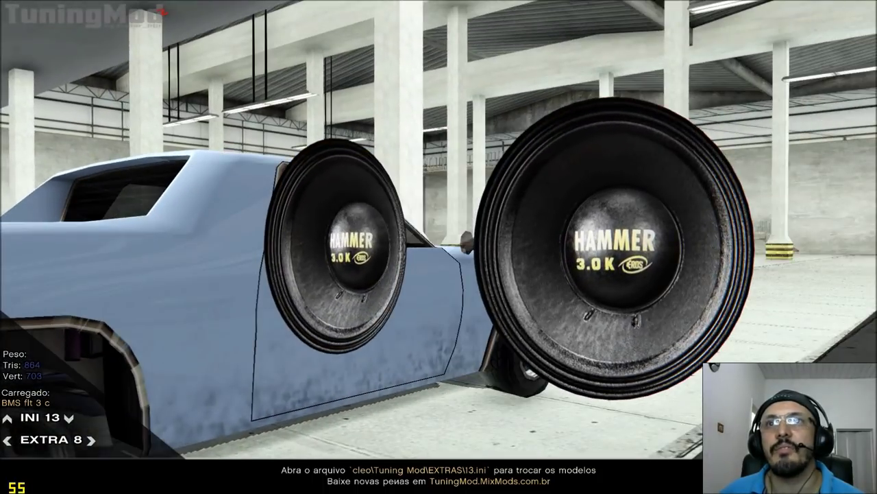
pyautogui.press('Right')
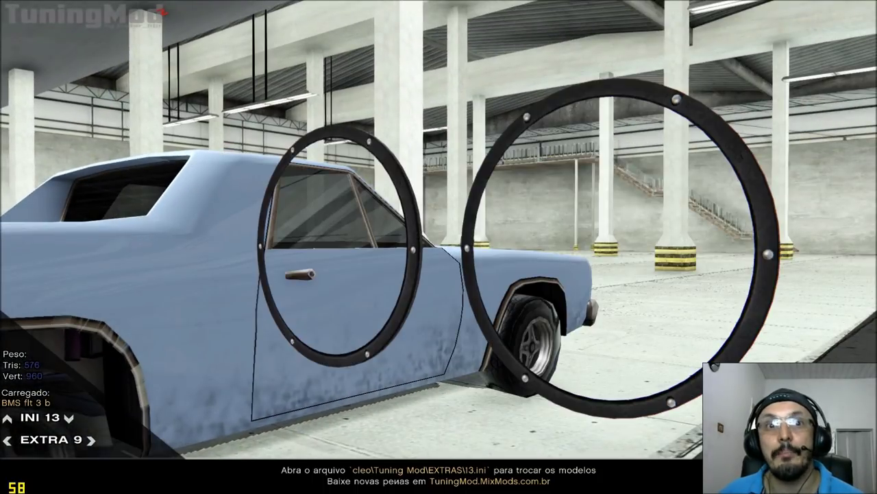
pyautogui.press('Right')
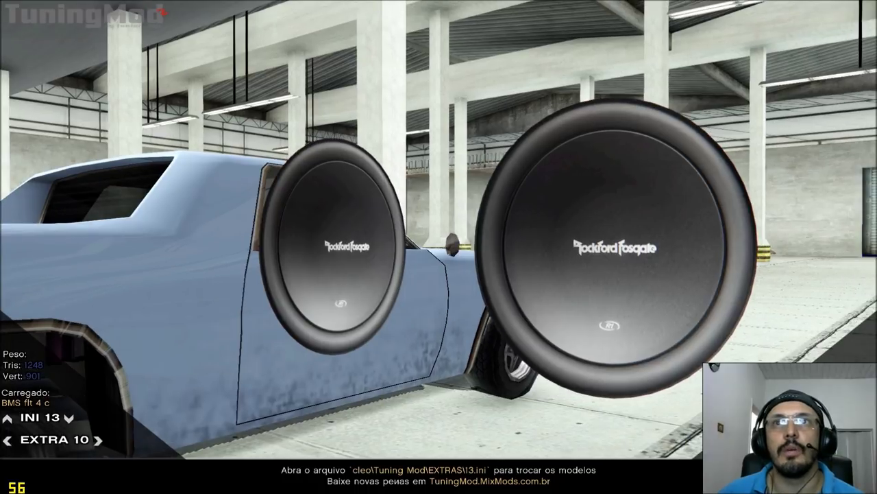
# - Review the Rave and white JL Audio speakers, the long horn box and the horn set, up to Extra 22
pyautogui.press('Right')
pyautogui.press('Right')
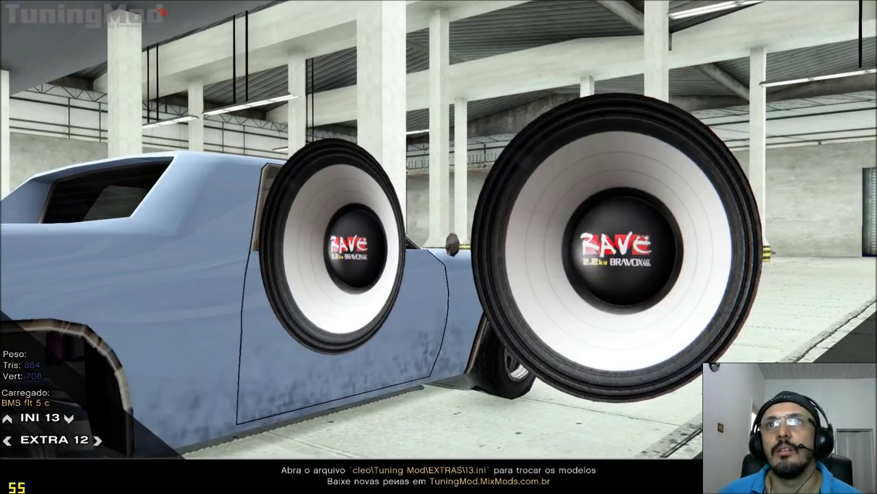
pyautogui.press('Right')
pyautogui.press('Right')
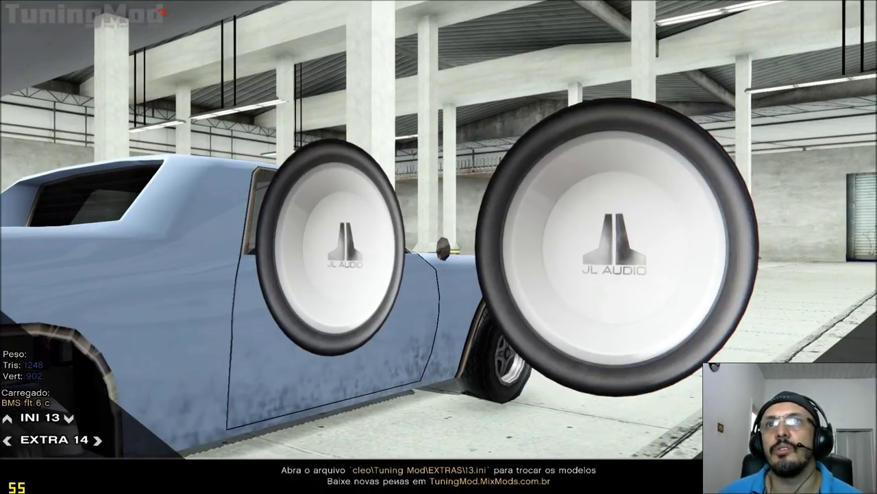
pyautogui.press('Right')
pyautogui.press('Right')
pyautogui.press('Right')
pyautogui.press('Right')
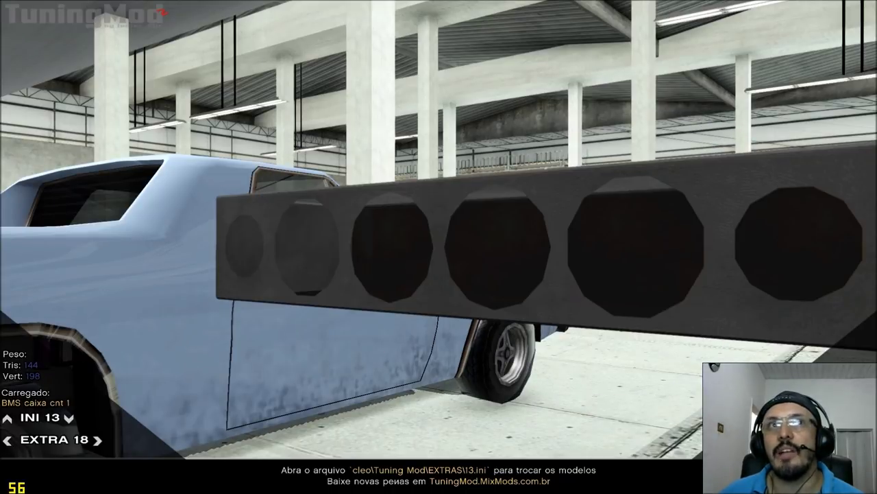
pyautogui.press('Right')
pyautogui.press('Right')
pyautogui.press('Right')
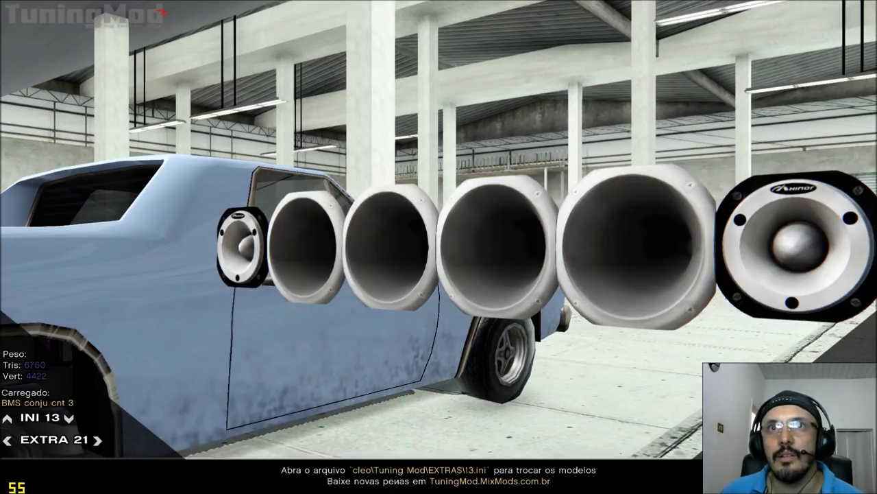
pyautogui.press('Right')
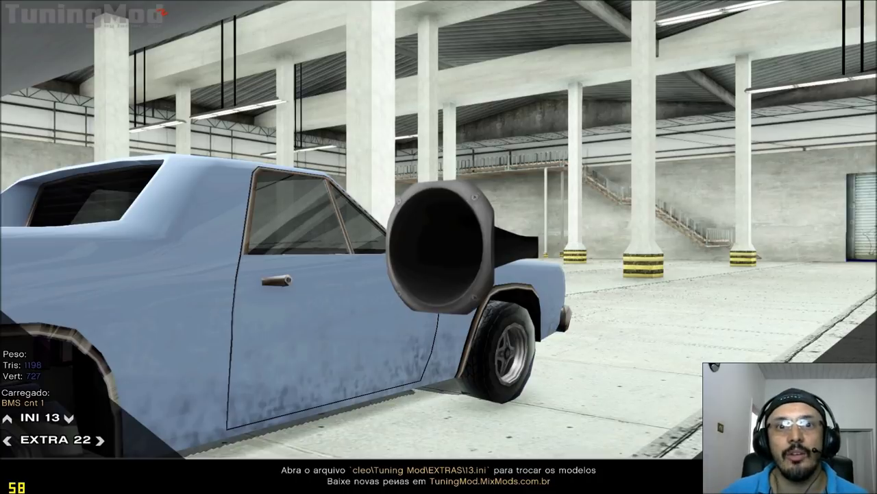
# - Cycle through the remaining INI 13 extras back to the Extra 3 speaker box and pause the game
pyautogui.press('Right')
pyautogui.press('Right')
pyautogui.press('Right')
pyautogui.press('Right')
pyautogui.press('Right')
pyautogui.press('Right')
pyautogui.press('Right')
pyautogui.press('Right')
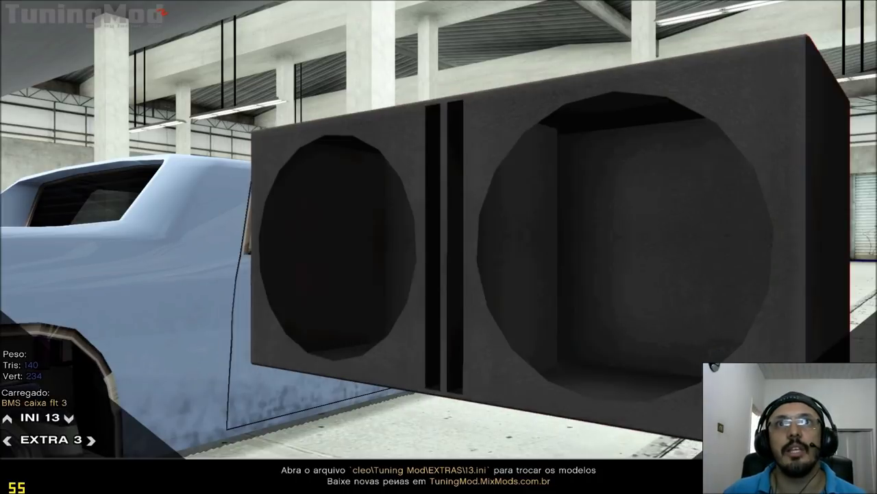
pyautogui.press('Escape')
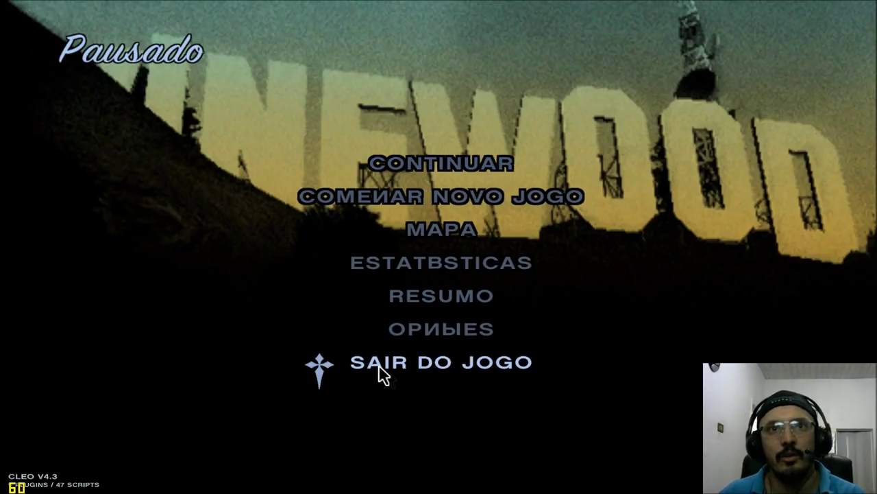
# - Quit the game and close the BMS Sound pack's (opcional) INI folder window
pyautogui.click(382, 375)
pyautogui.click(446, 283)
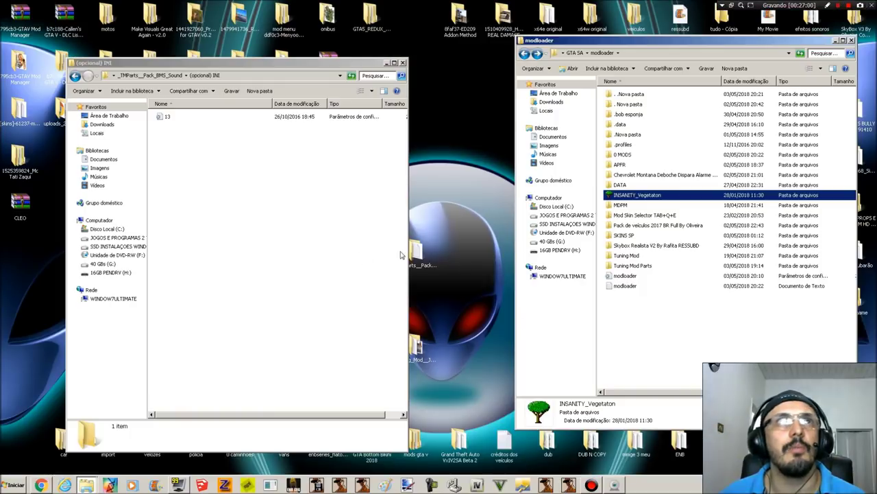
pyautogui.click(76, 75)
pyautogui.click(403, 63)
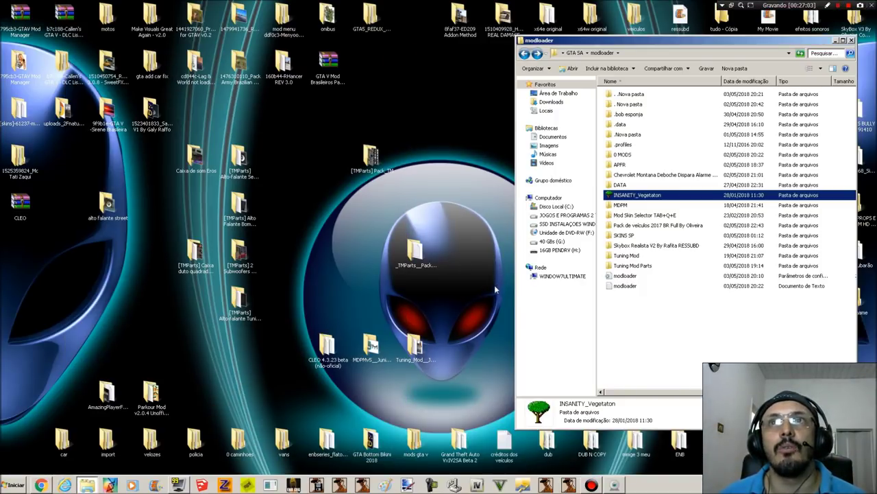
# - Go from modloader back to the GTA SA folder and open CLEO > Tuning Mod > EXTRAS
pyautogui.click(654, 324)
pyautogui.click(639, 268)
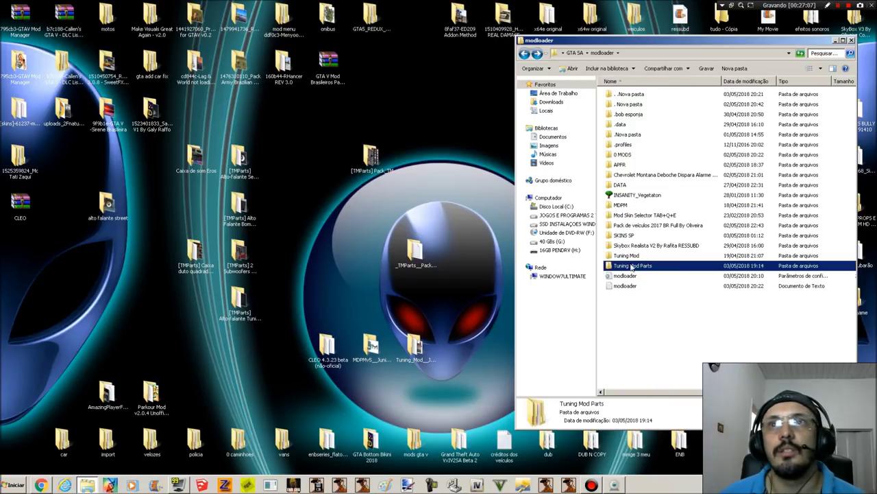
pyautogui.click(524, 54)
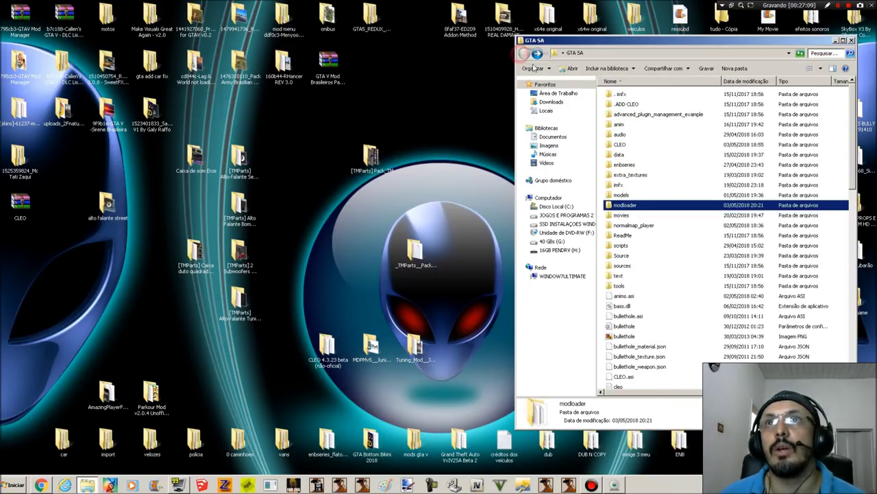
pyautogui.click(625, 146)
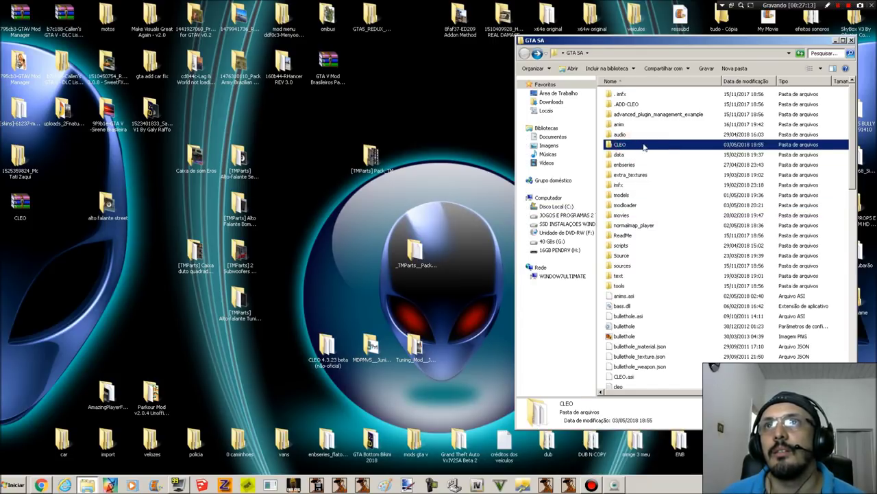
pyautogui.doubleClick(645, 146)
pyautogui.scroll(-15, 657, 255)
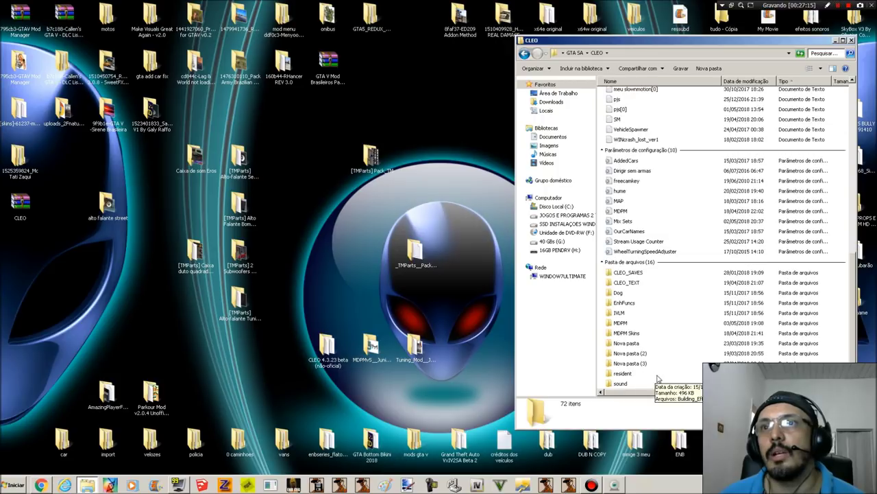
pyautogui.scroll(-2, 658, 378)
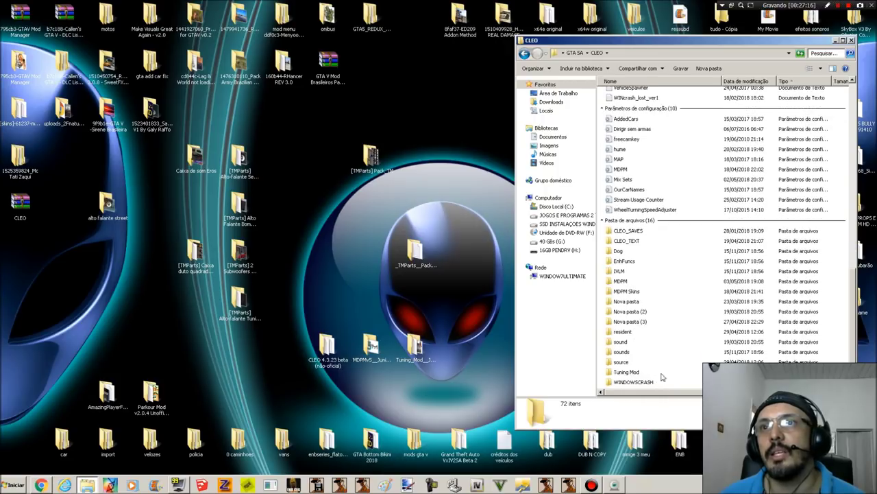
pyautogui.doubleClick(626, 373)
pyautogui.doubleClick(649, 94)
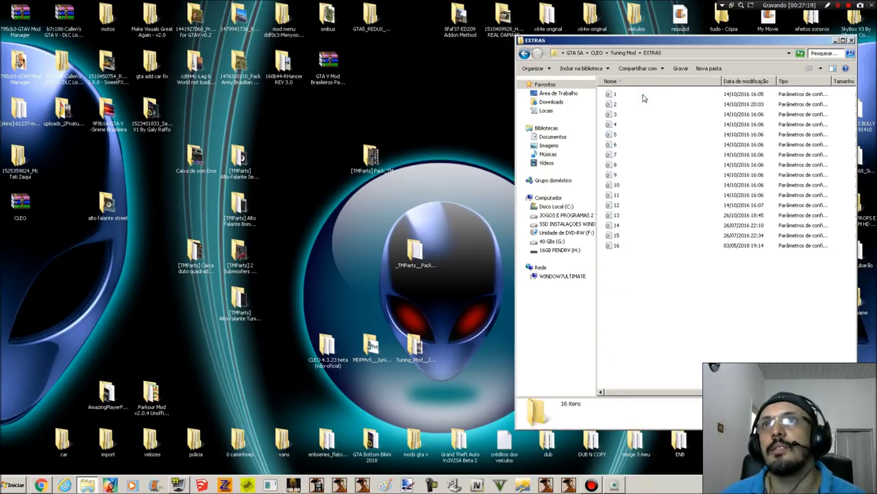
# - View the part list in INI file 14 of the EXTRAS folder and close the file
pyautogui.click(618, 206)
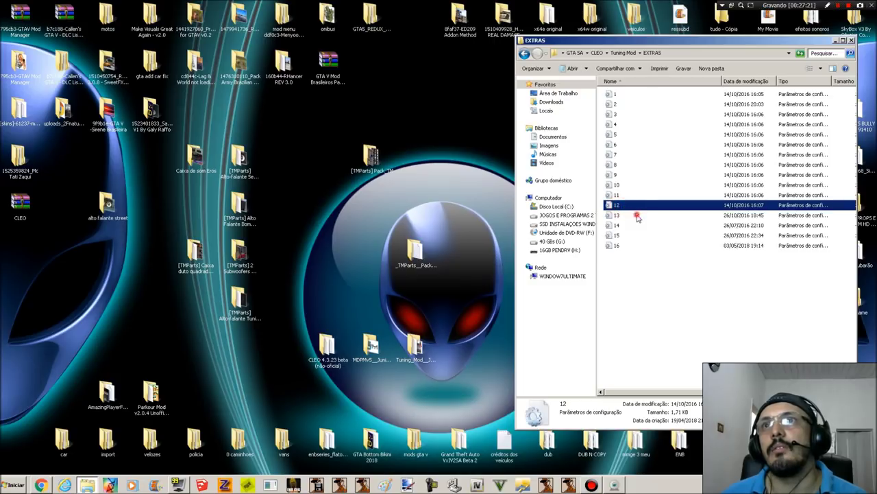
pyautogui.click(637, 215)
pyautogui.doubleClick(635, 226)
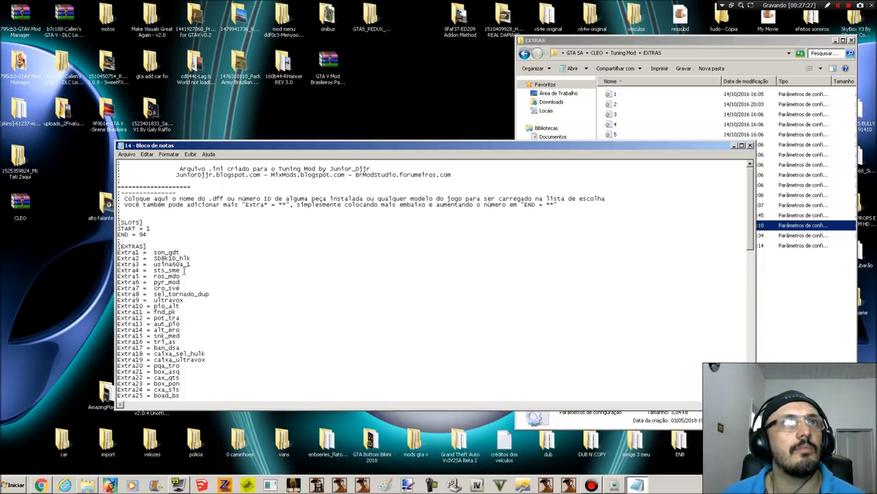
pyautogui.click(751, 145)
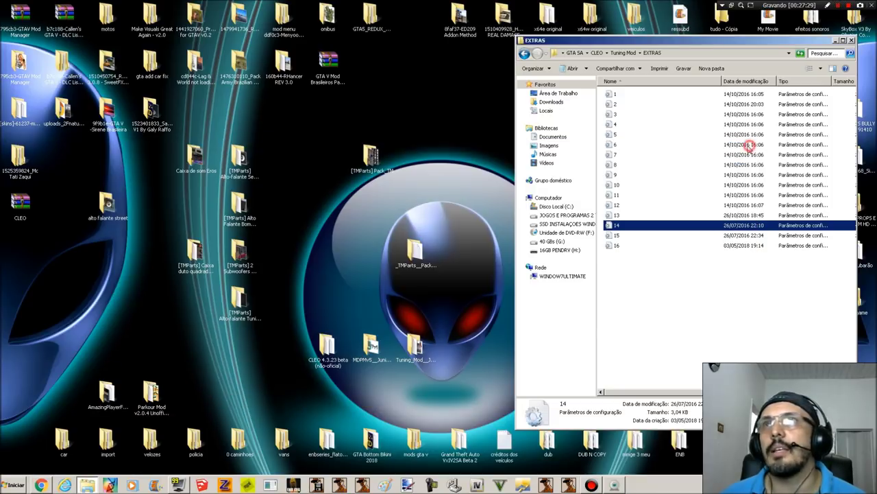
# - Place the BMS Sound and Pack_TM folders side by side on the desktop and open the site's Alto falantes category in the browser
pyautogui.moveTo(444, 208); pyautogui.dragTo(449, 207)
pyautogui.moveTo(374, 159); pyautogui.dragTo(377, 210)
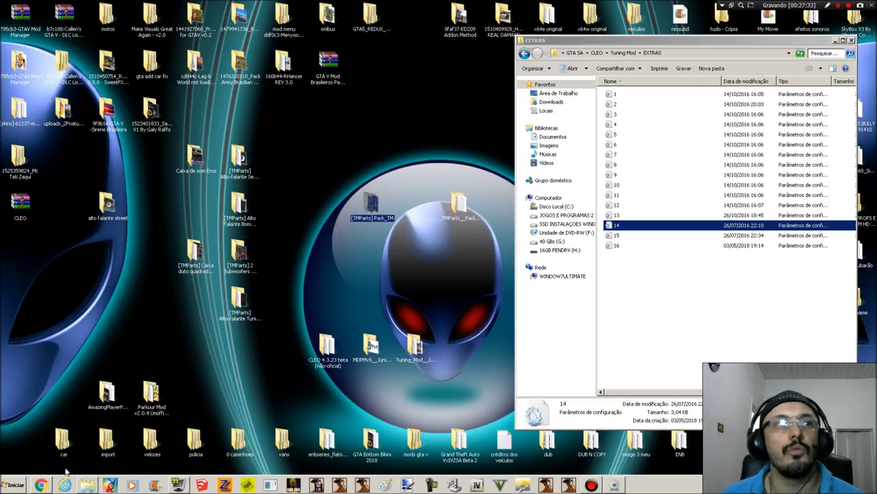
pyautogui.click(41, 485)
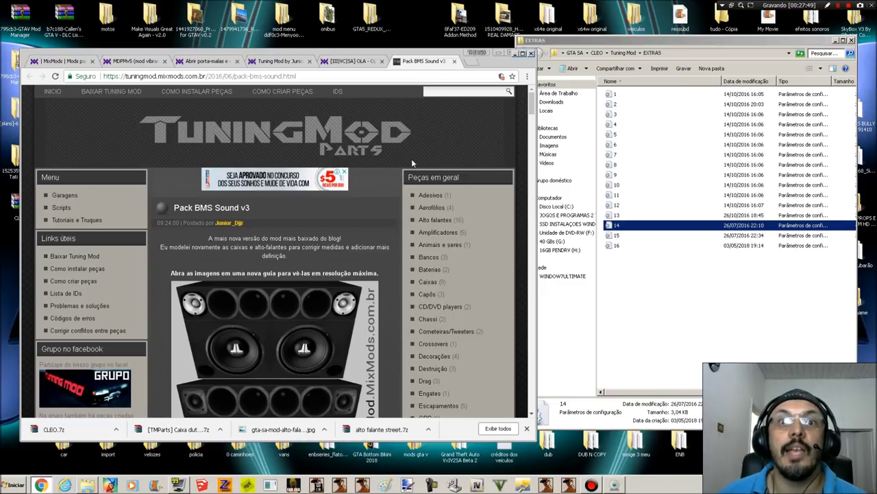
pyautogui.scroll(-1, 390, 254)
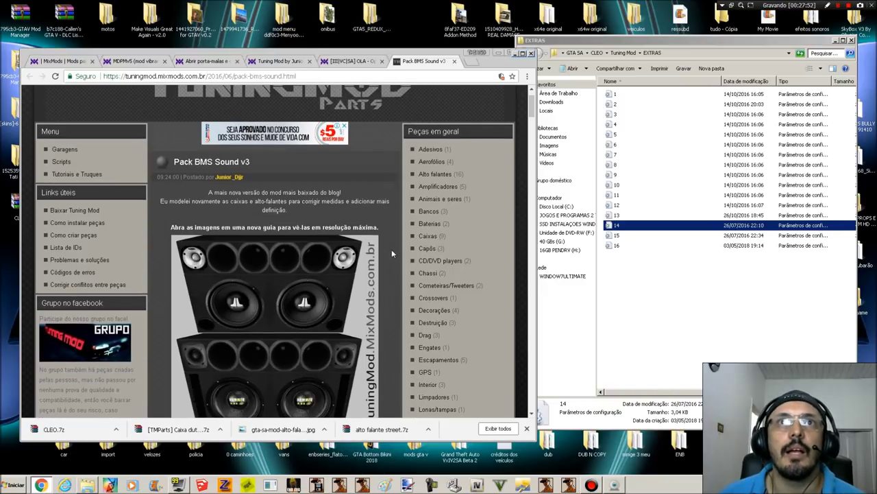
pyautogui.click(449, 174)
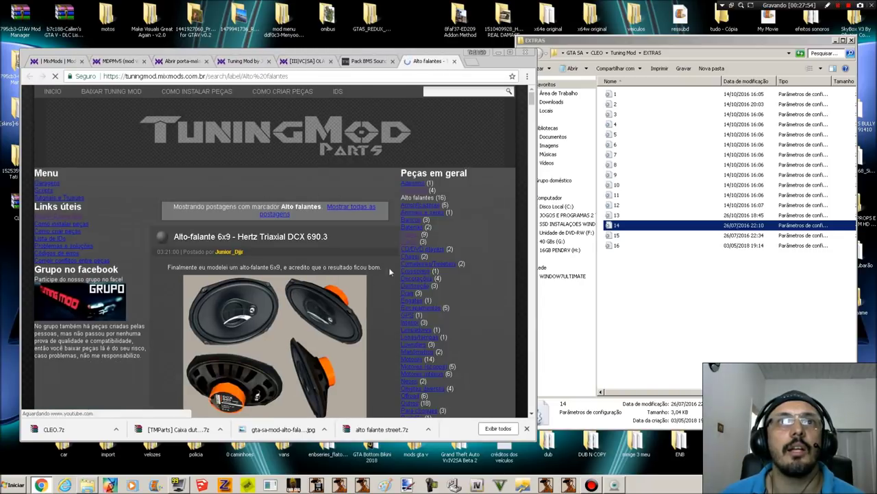
# - Examine the Hertz Triaxial DCX 690.3 6x9 speaker post and the post with the JL Audio W7 and Sundown X10 subwoofers
pyautogui.scroll(-1, 250, 261)
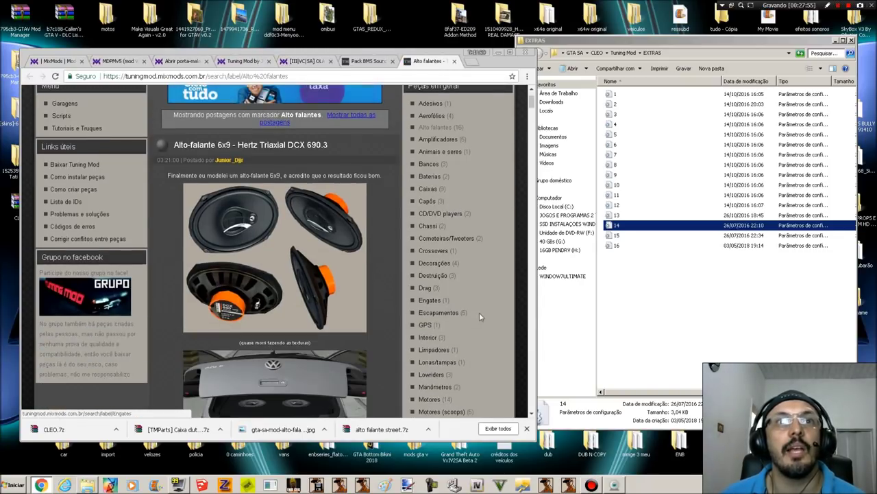
pyautogui.scroll(-2, 322, 276)
pyautogui.scroll(-1, 322, 276)
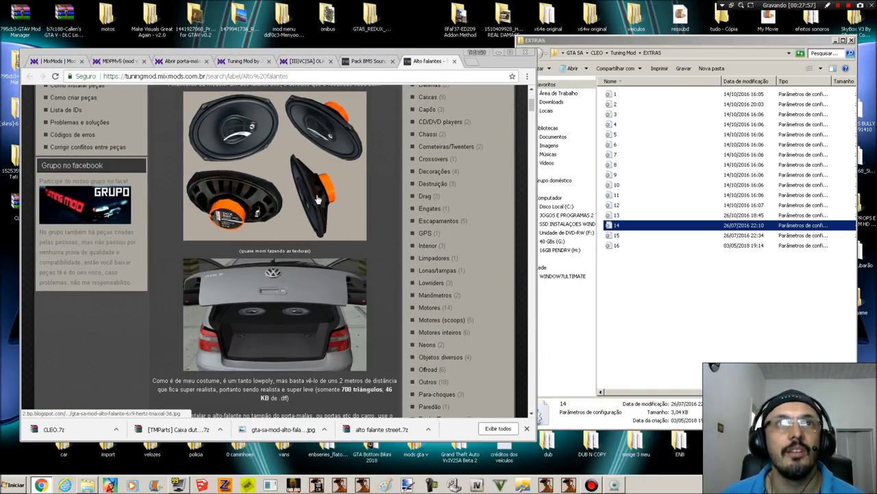
pyautogui.scroll(1, 342, 178)
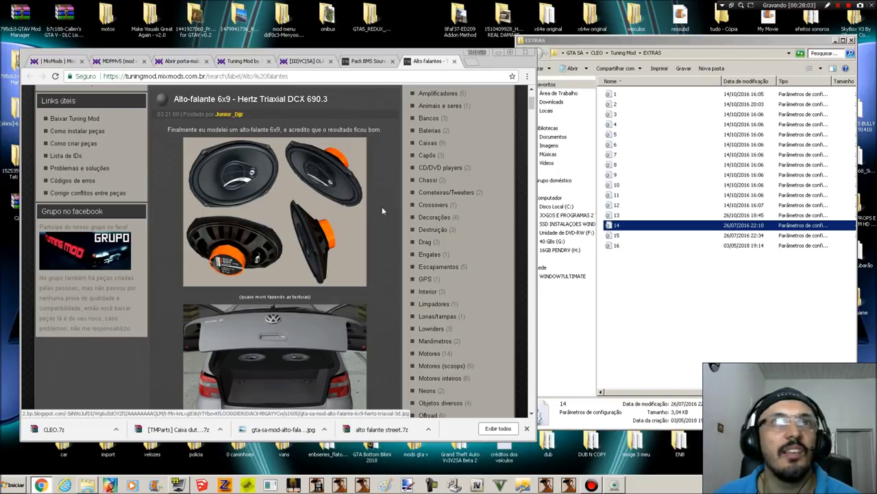
pyautogui.scroll(-4, 381, 210)
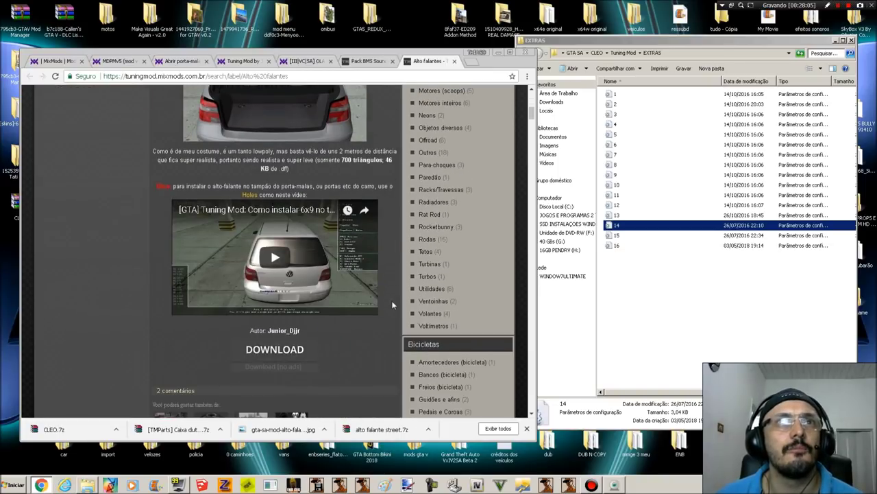
pyautogui.scroll(-1, 391, 300)
pyautogui.scroll(3, 392, 298)
pyautogui.scroll(-3, 396, 298)
pyautogui.scroll(-4, 379, 300)
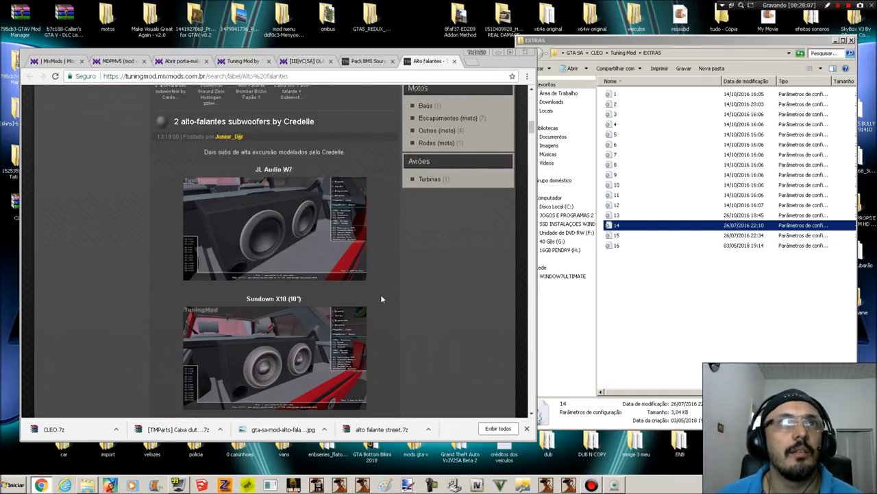
pyautogui.scroll(-2, 381, 291)
pyautogui.scroll(-6, 336, 259)
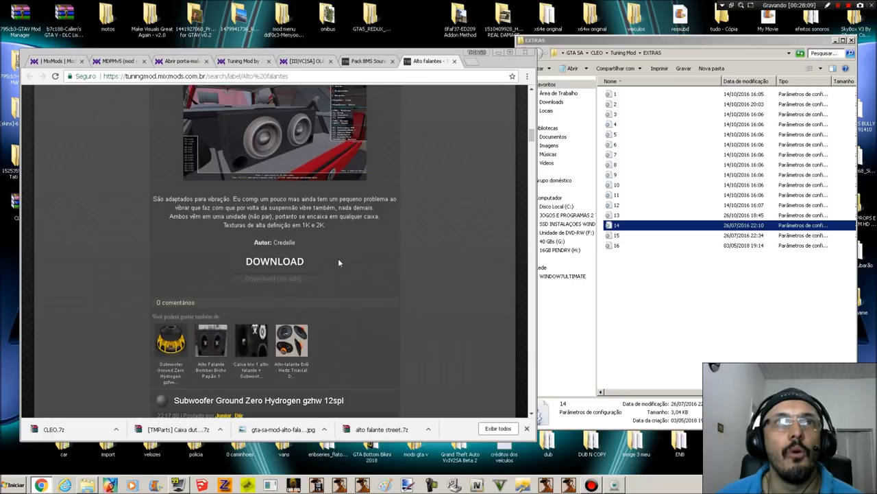
# - Examine the images, video and description of the Subwoofer Ground Zero Hydrogen gzhw 12spl post
pyautogui.scroll(-3, 362, 251)
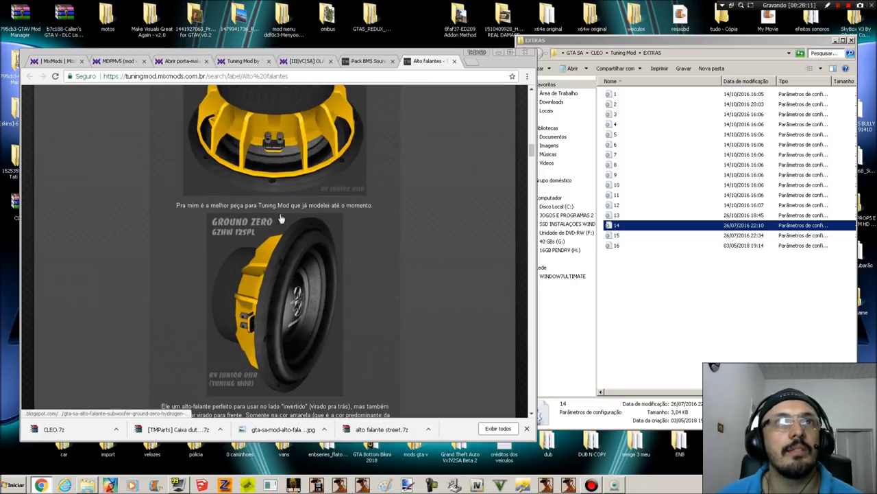
pyautogui.scroll(2, 327, 204)
pyautogui.scroll(-5, 397, 256)
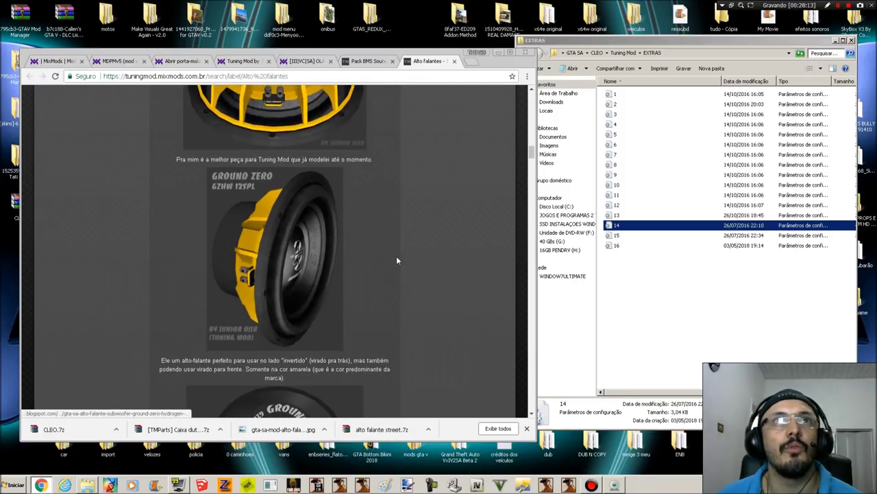
pyautogui.scroll(-3, 397, 260)
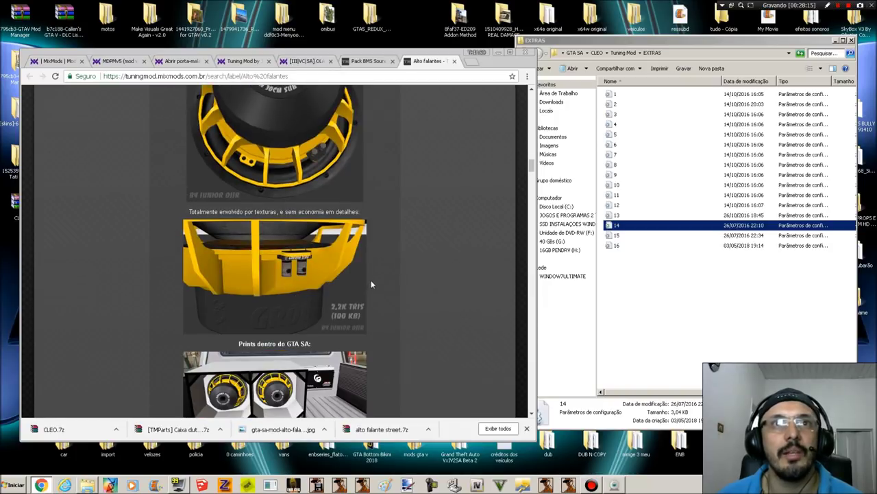
pyautogui.scroll(-2, 371, 289)
pyautogui.scroll(-5, 372, 285)
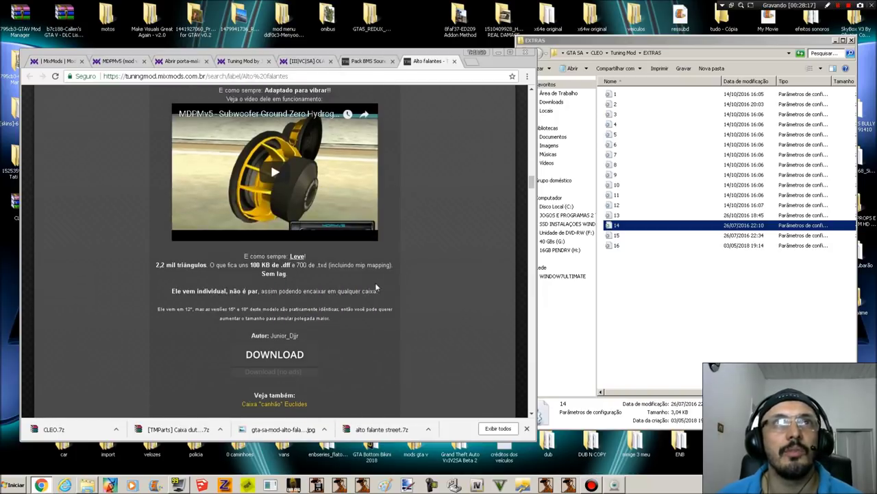
# - Review the Bomber Bicho Papão 1 speakers and the XTR speaker box, continuing to the Pack_TM (94 peças) post
pyautogui.scroll(-3, 374, 284)
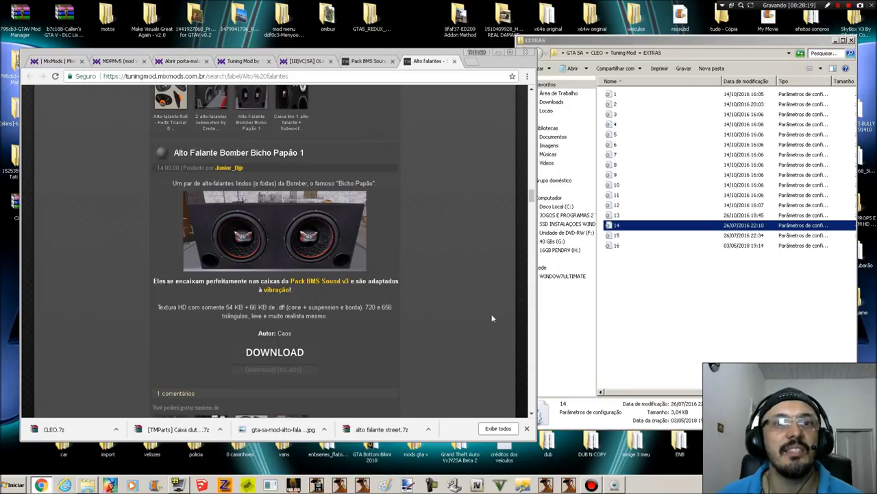
pyautogui.scroll(-3, 350, 310)
pyautogui.scroll(-5, 357, 309)
pyautogui.scroll(1, 359, 312)
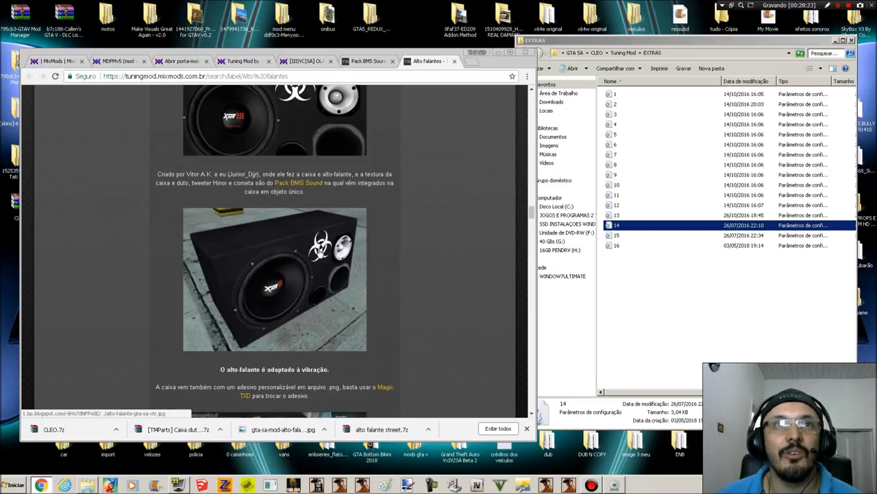
pyautogui.scroll(-2, 322, 302)
pyautogui.scroll(-8, 370, 310)
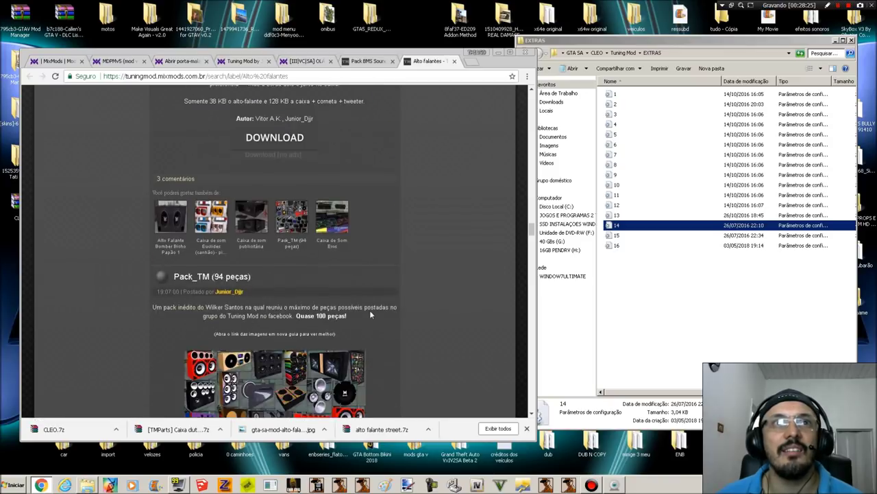
pyautogui.scroll(1, 371, 309)
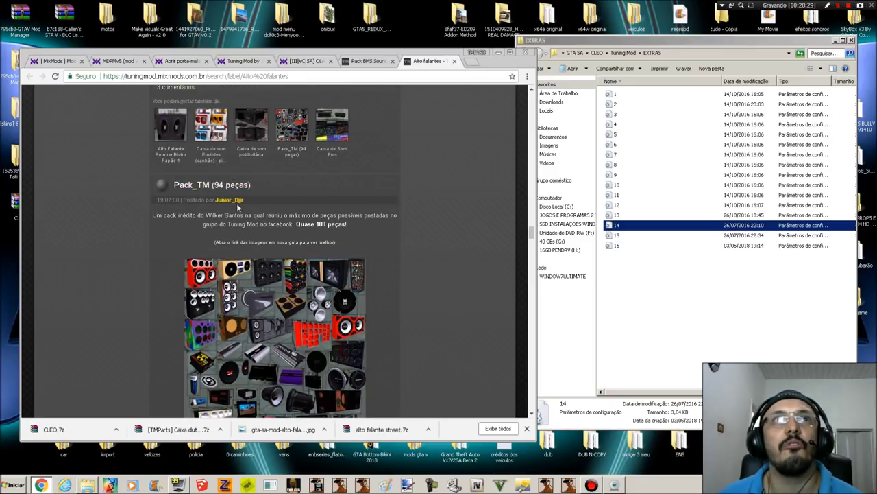
# - Open the [TMParts] Pack_TM folder on the desktop and view its pack-caixas-de-som-alto-falantes-gta-sa preview image
pyautogui.click(502, 55)
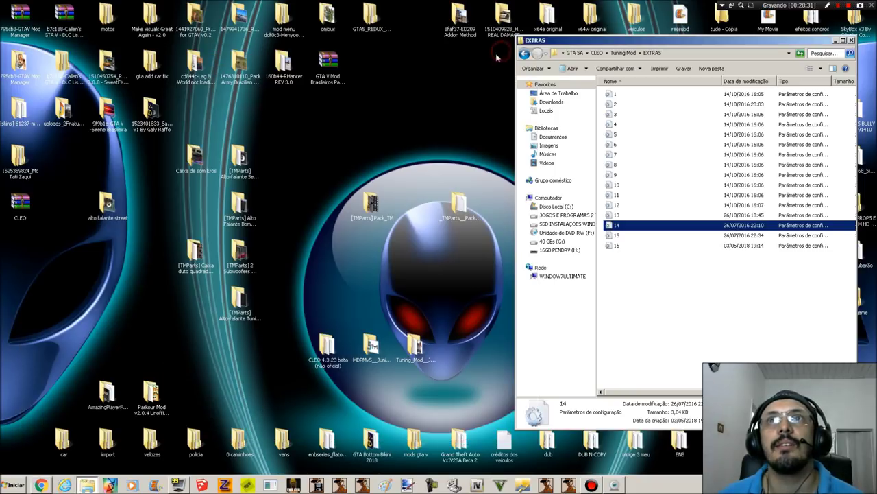
pyautogui.click(380, 212)
pyautogui.doubleClick(369, 198)
pyautogui.doubleClick(198, 146)
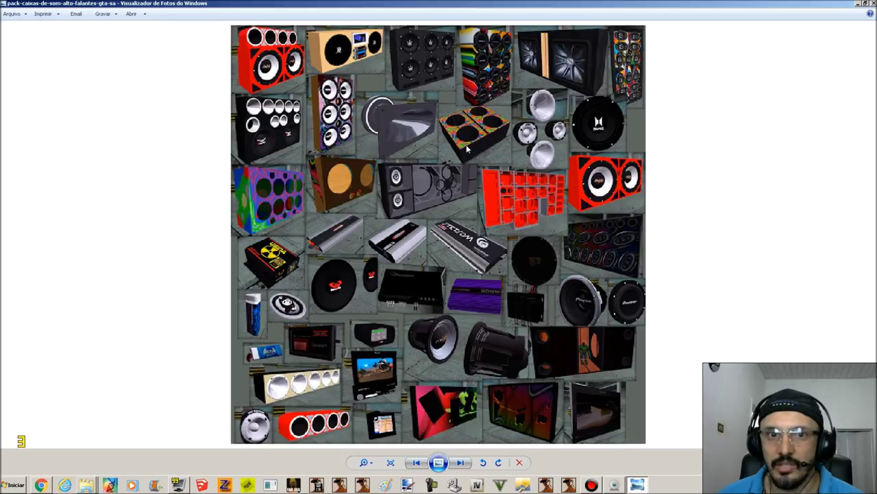
pyautogui.click(874, 3)
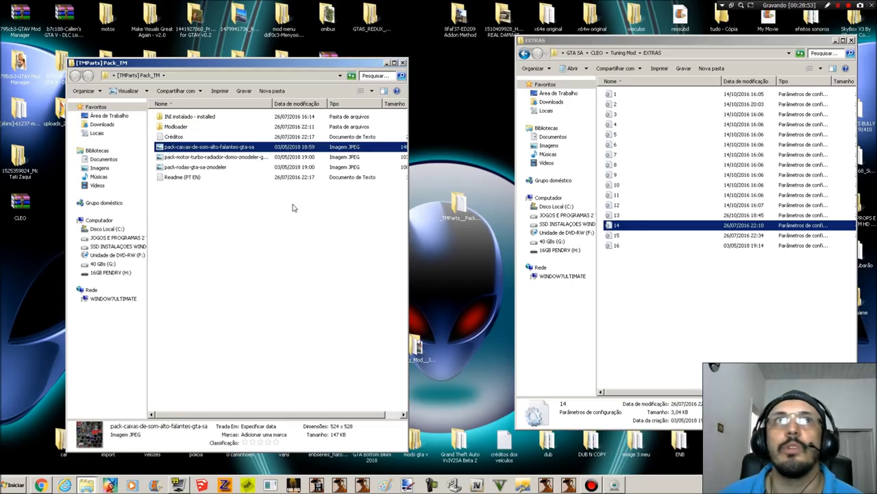
# - Return to the Pack_TM (94 peças) post in the browser and examine its preview images of speakers and other parts
pyautogui.click(41, 484)
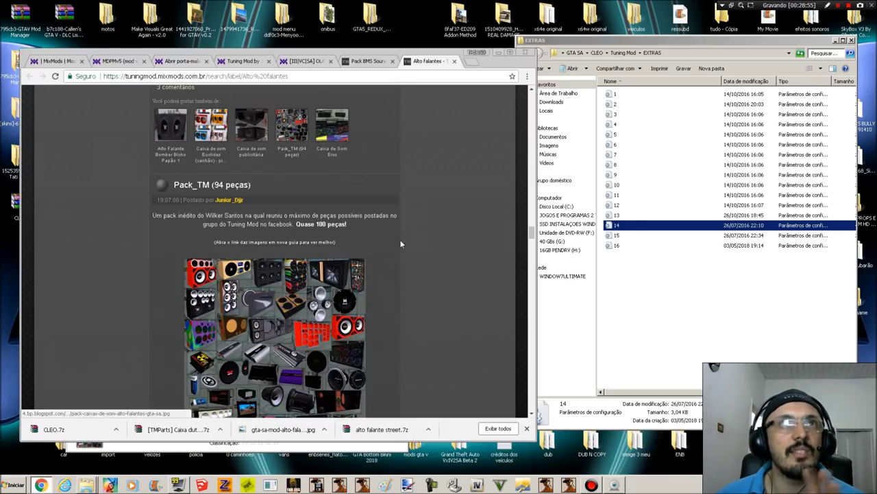
pyautogui.scroll(-1, 399, 240)
pyautogui.scroll(-2, 405, 266)
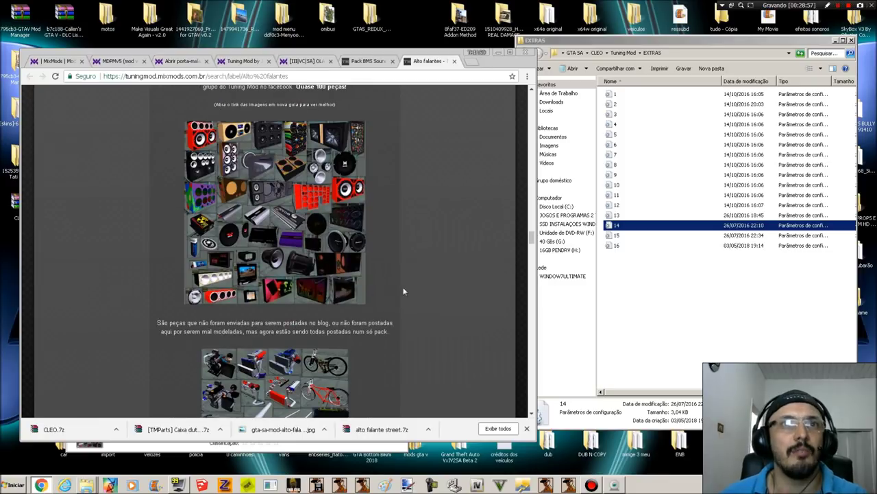
pyautogui.scroll(-1, 408, 316)
pyautogui.scroll(-2, 405, 314)
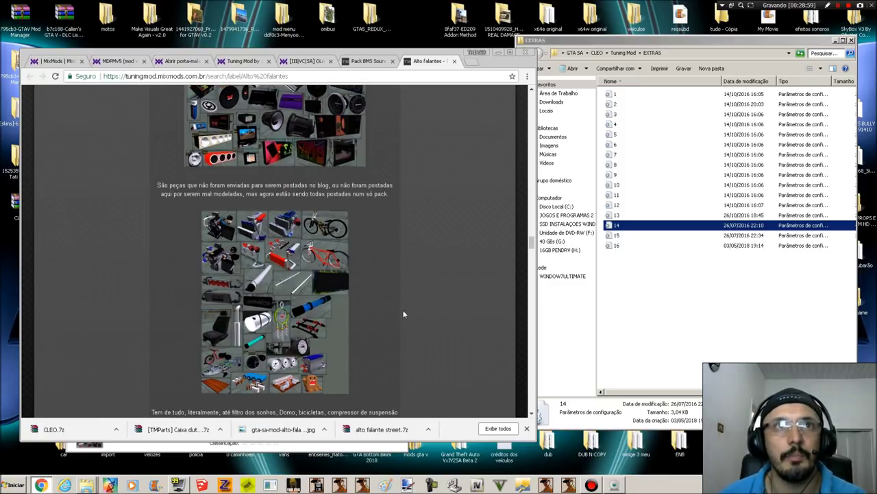
# - Examine the Pack_TM (94 peças) post's part and wheel images together with its description of bugged parts and optimized textures
pyautogui.scroll(5, 404, 295)
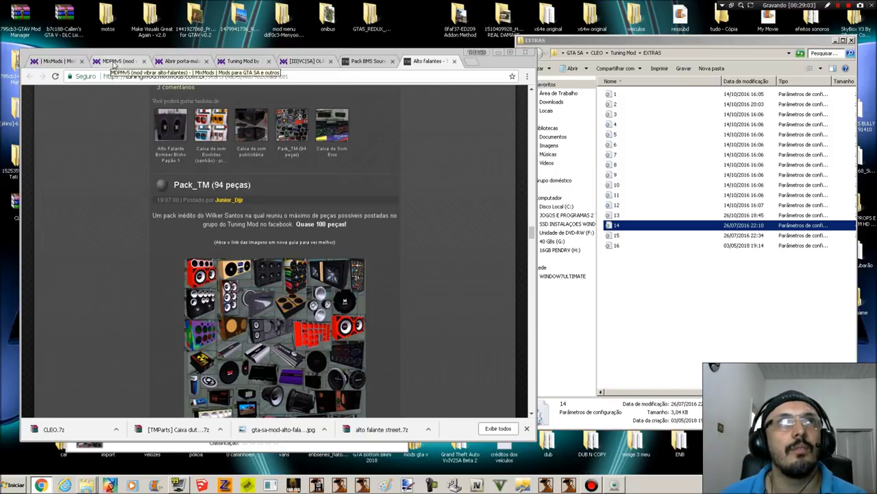
pyautogui.scroll(-1, 425, 309)
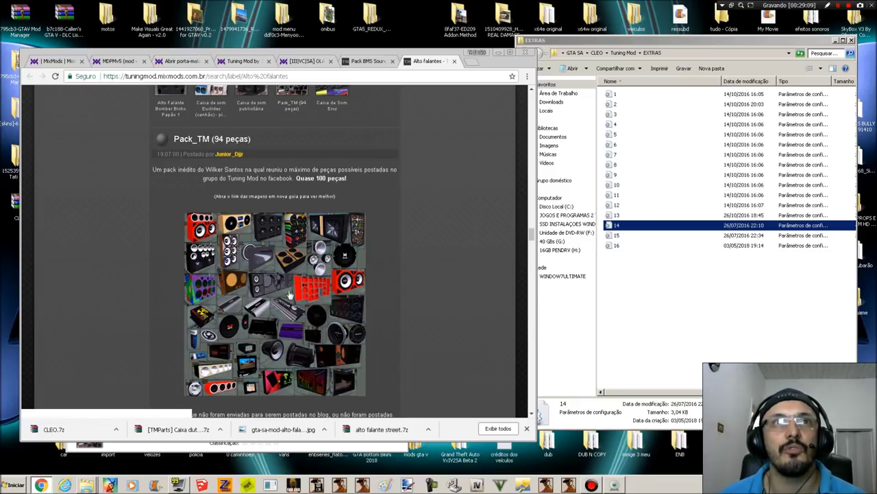
pyautogui.scroll(6, 450, 290)
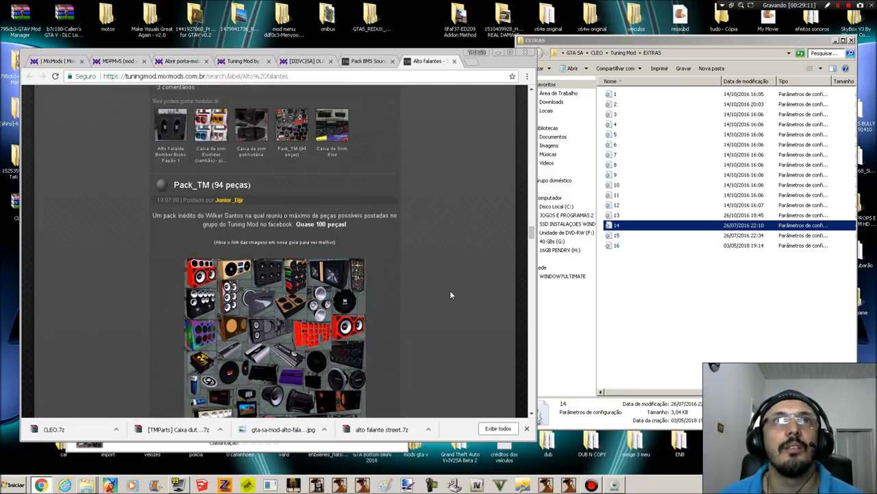
pyautogui.scroll(-15, 449, 300)
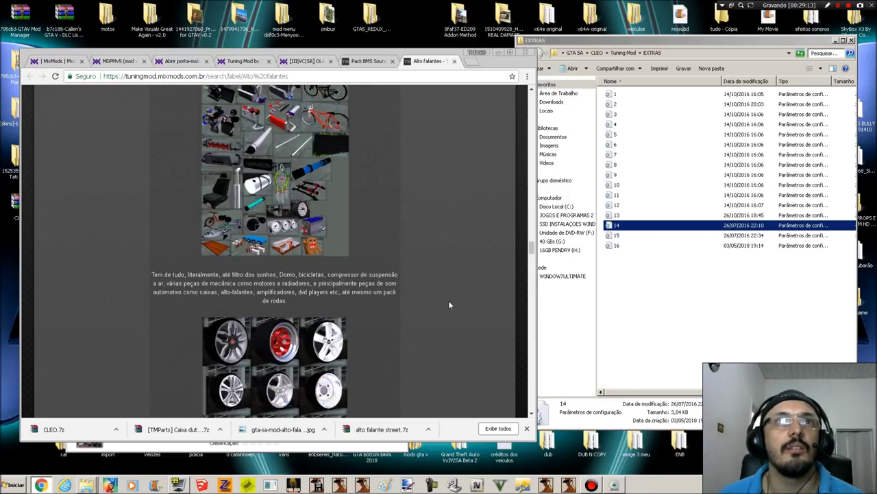
pyautogui.scroll(7, 449, 255)
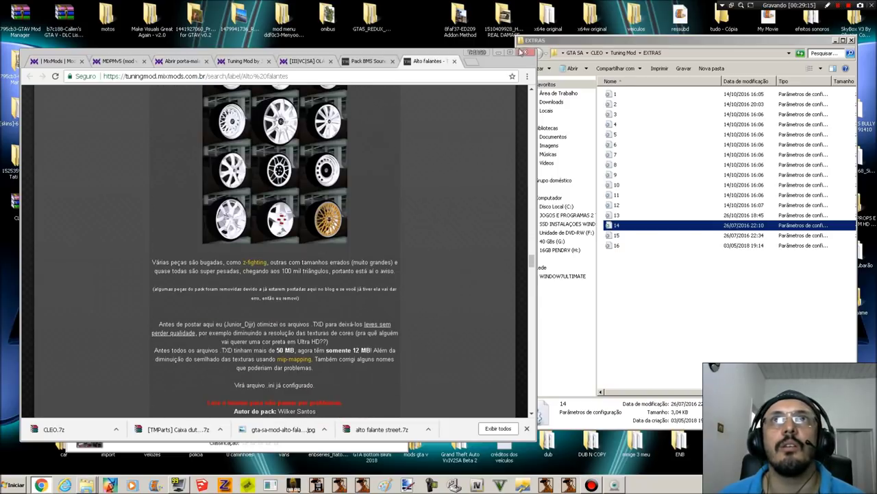
# - In the [TMParts] Pack_TM folder, go to INI instalado - installed, Tuning Mod v1, and read through its file 14, closing it when done
pyautogui.click(499, 53)
pyautogui.click(177, 157)
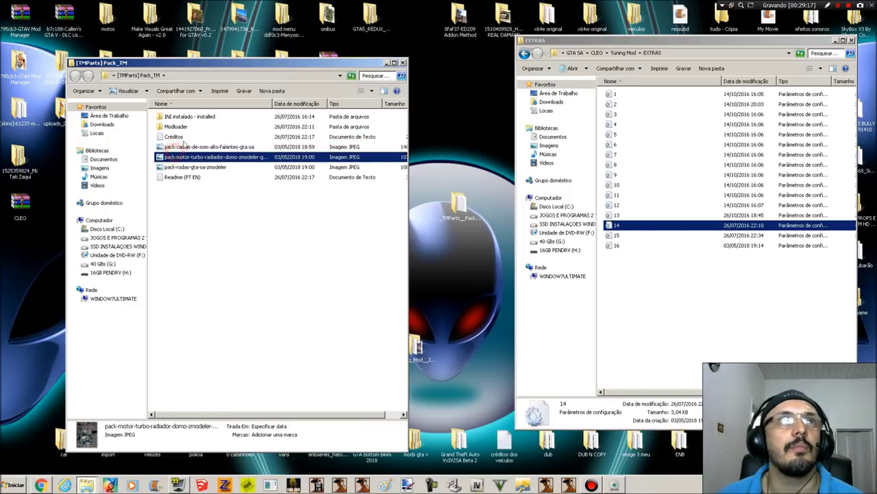
pyautogui.click(198, 166)
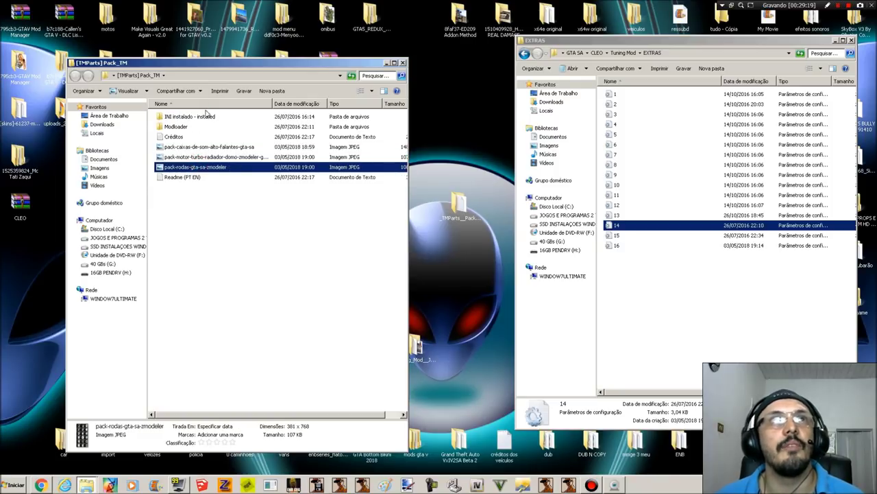
pyautogui.doubleClick(192, 117)
pyautogui.doubleClick(222, 126)
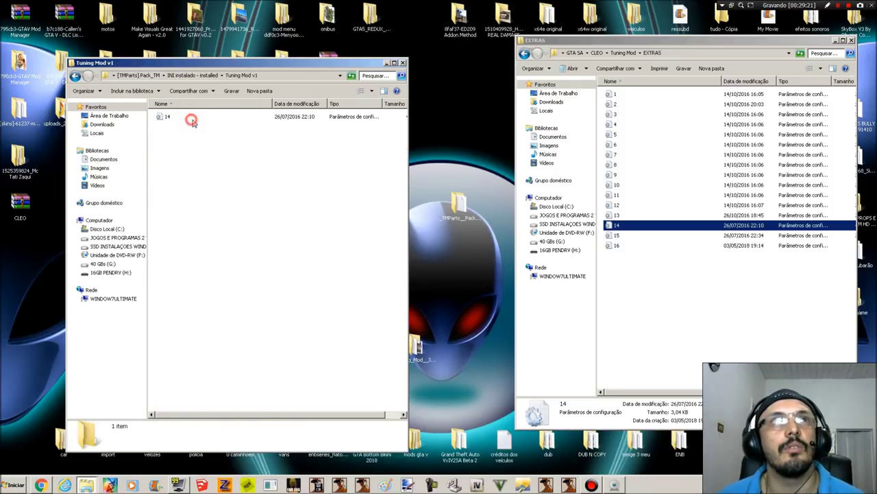
pyautogui.doubleClick(167, 118)
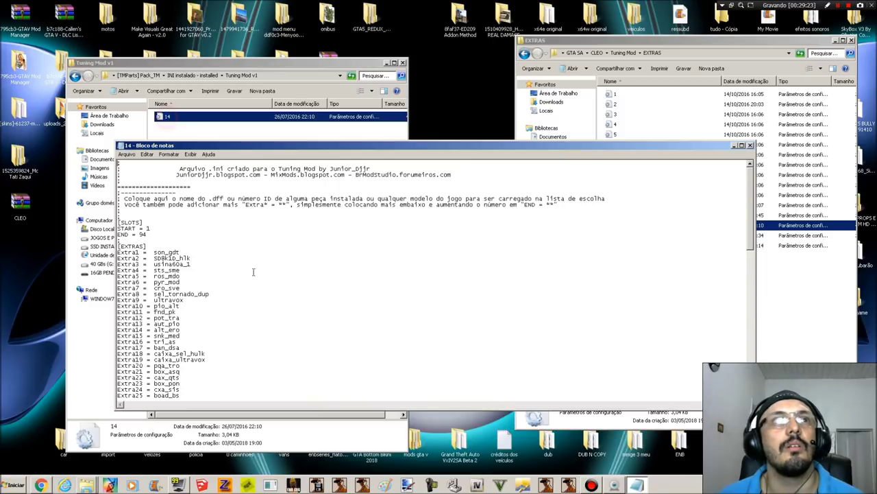
pyautogui.scroll(-7, 190, 284)
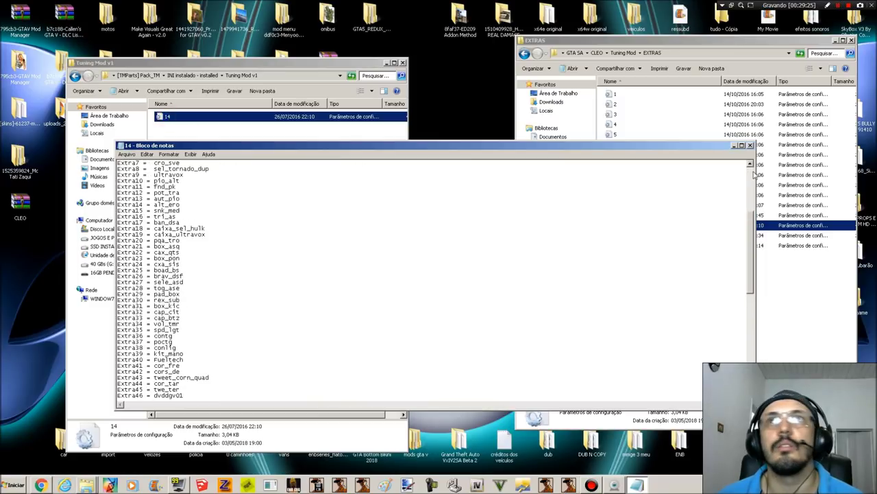
pyautogui.click(750, 145)
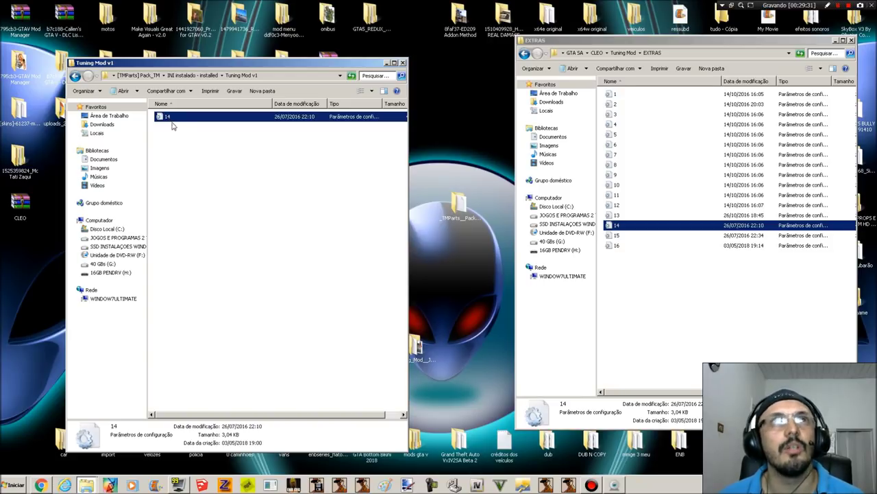
# - Reopen file 14 from the pack's Tuning Mod v1 folder, highlight its list of Extra entries, and close it
pyautogui.click(171, 119)
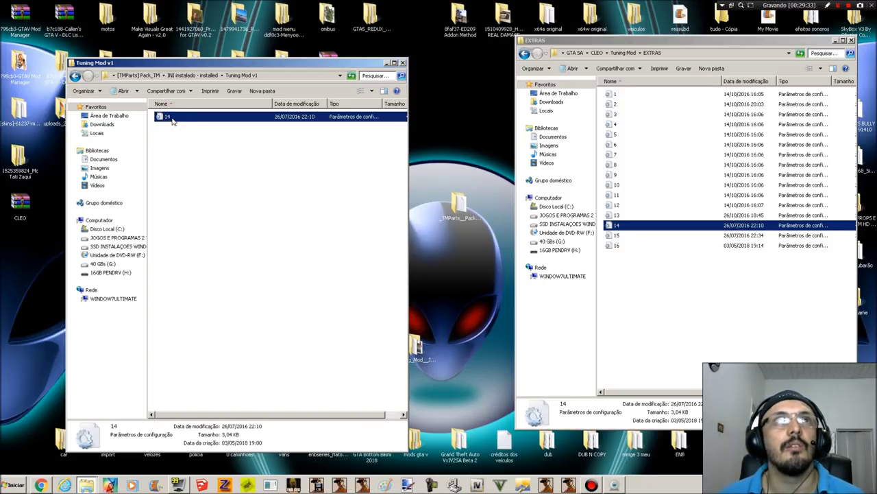
pyautogui.click(230, 175)
pyautogui.click(172, 118)
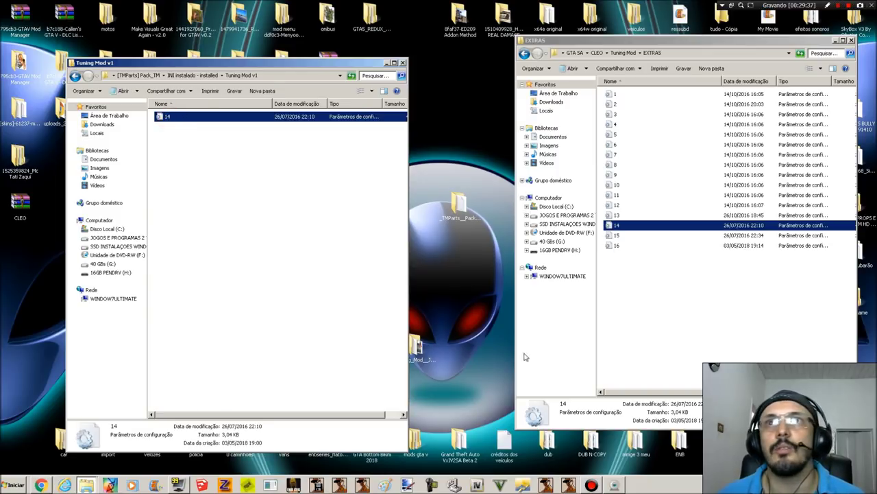
pyautogui.doubleClick(179, 117)
pyautogui.moveTo(211, 248); pyautogui.dragTo(281, 406)
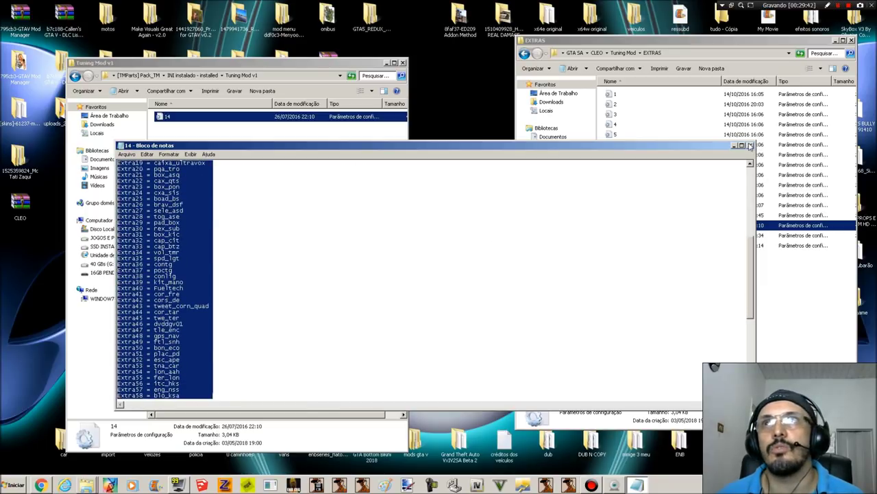
pyautogui.click(751, 145)
# - Compare file 14 from the game's EXTRAS folder with the pack's file 14 in separate windows, then close both
pyautogui.doubleClick(629, 223)
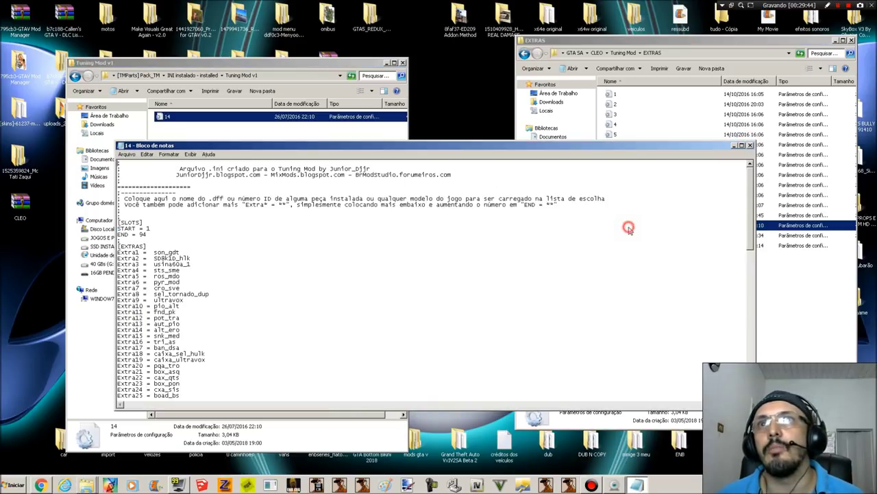
pyautogui.moveTo(167, 147); pyautogui.dragTo(482, 159)
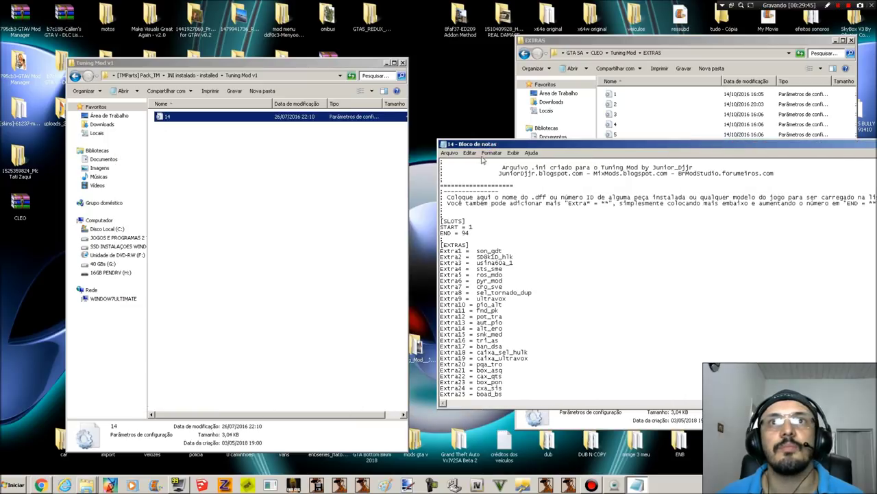
pyautogui.doubleClick(177, 116)
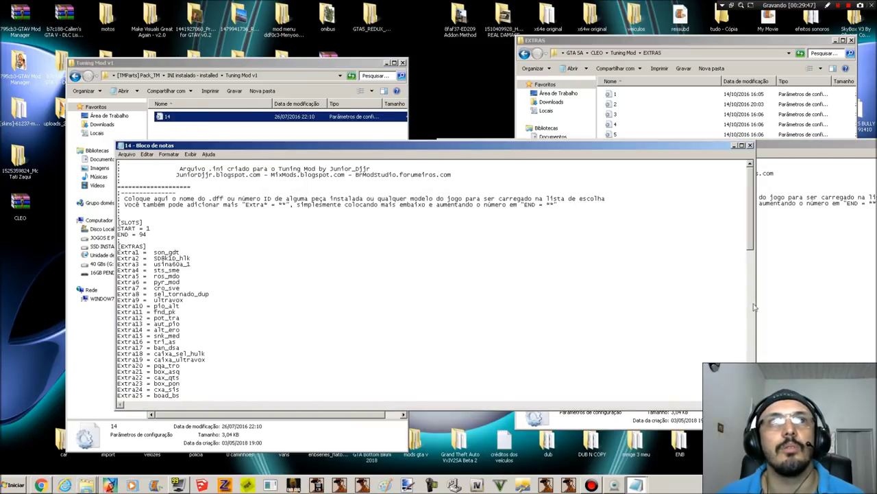
pyautogui.click(808, 291)
pyautogui.click(378, 150)
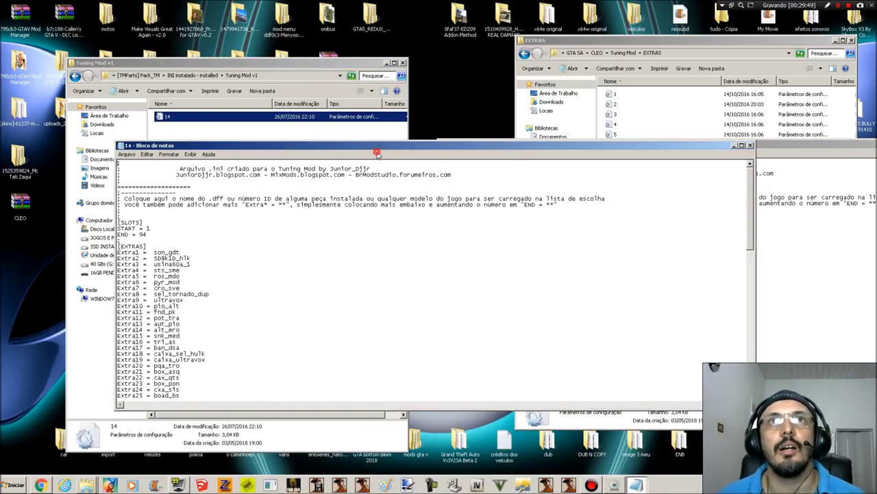
pyautogui.click(750, 145)
pyautogui.moveTo(748, 146); pyautogui.dragTo(421, 132)
pyautogui.click(745, 131)
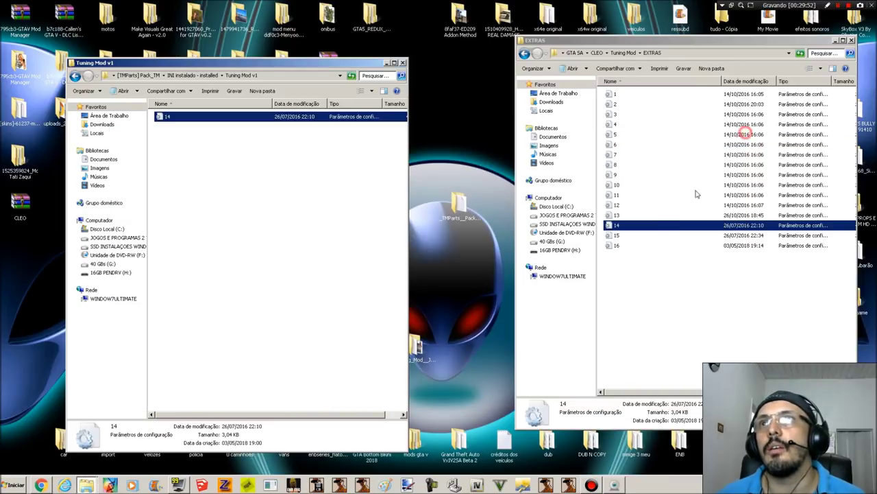
# - Open the pack's Tuning Mod v2 folder and read through the part names in its file 15, closing it when done
pyautogui.click(76, 77)
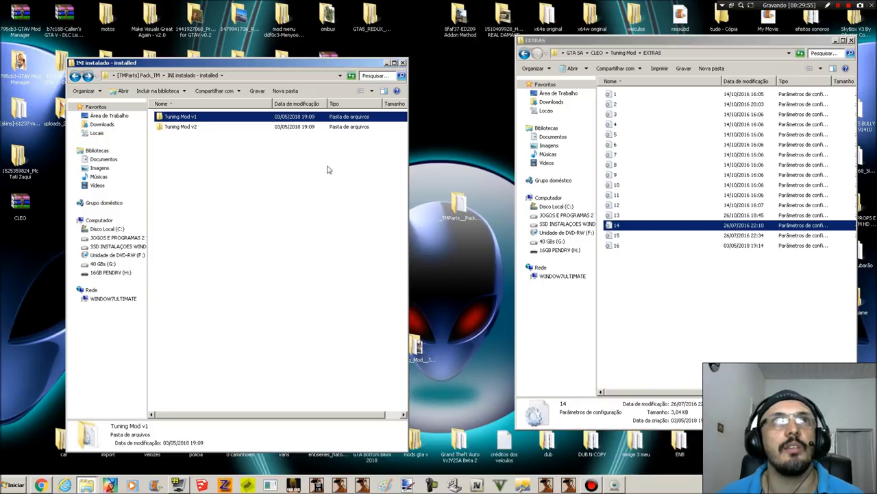
pyautogui.doubleClick(181, 127)
pyautogui.doubleClick(180, 116)
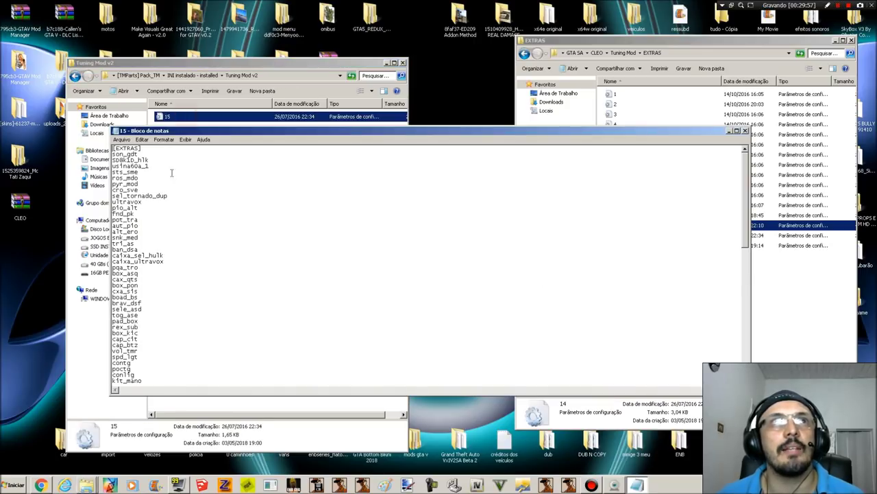
pyautogui.scroll(-15, 159, 188)
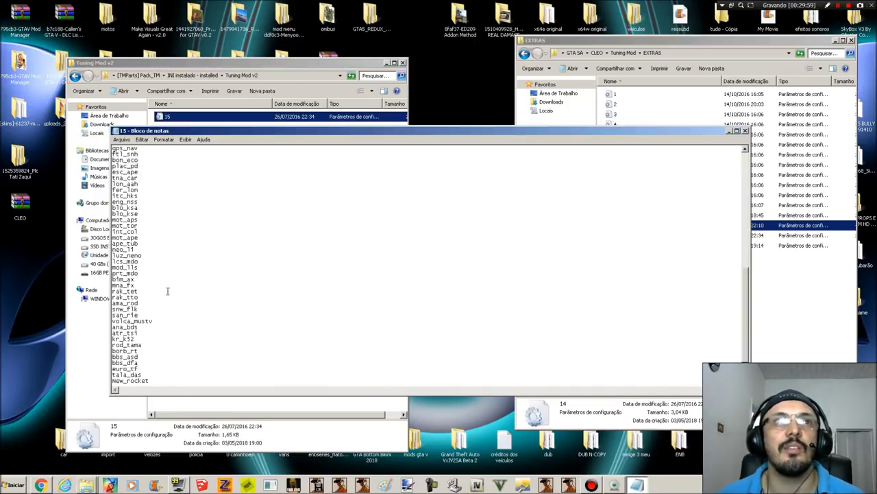
pyautogui.click(745, 130)
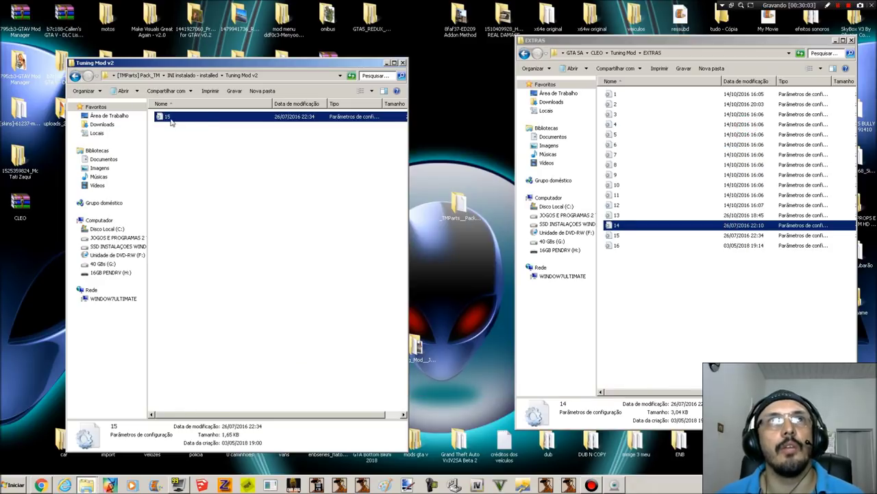
# - Compare file 15 from the game's EXTRAS folder side by side with the pack's Tuning Mod v2 file 15, then close both
pyautogui.doubleClick(615, 235)
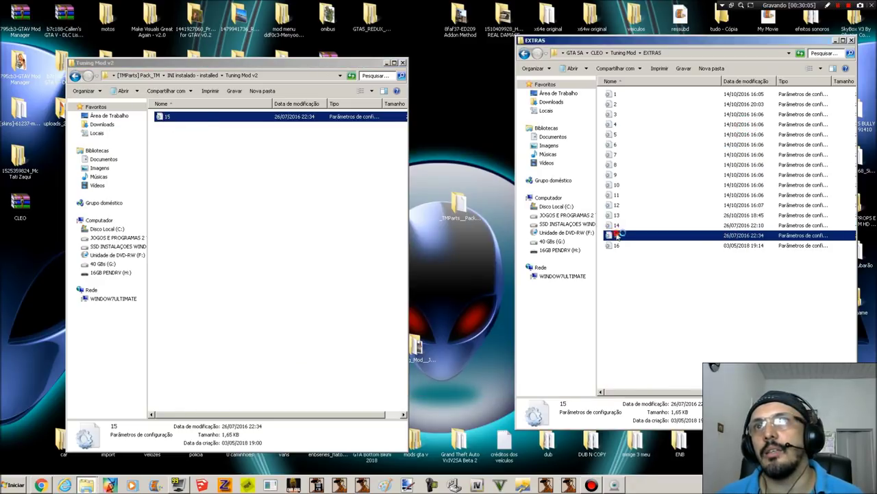
pyautogui.doubleClick(196, 119)
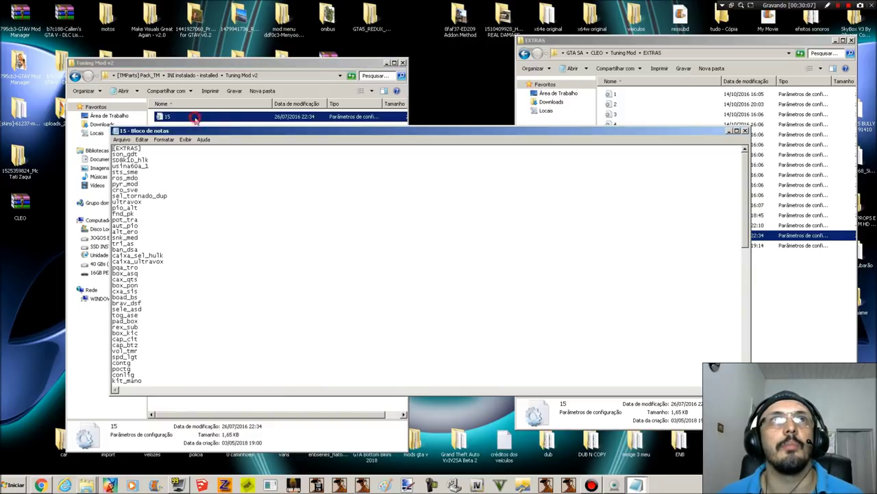
pyautogui.moveTo(273, 135); pyautogui.dragTo(489, 157)
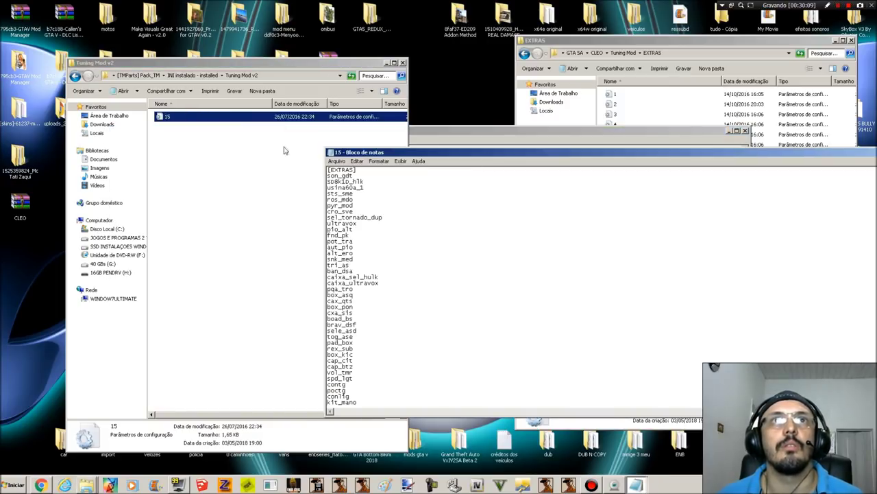
pyautogui.click(233, 117)
pyautogui.click(544, 138)
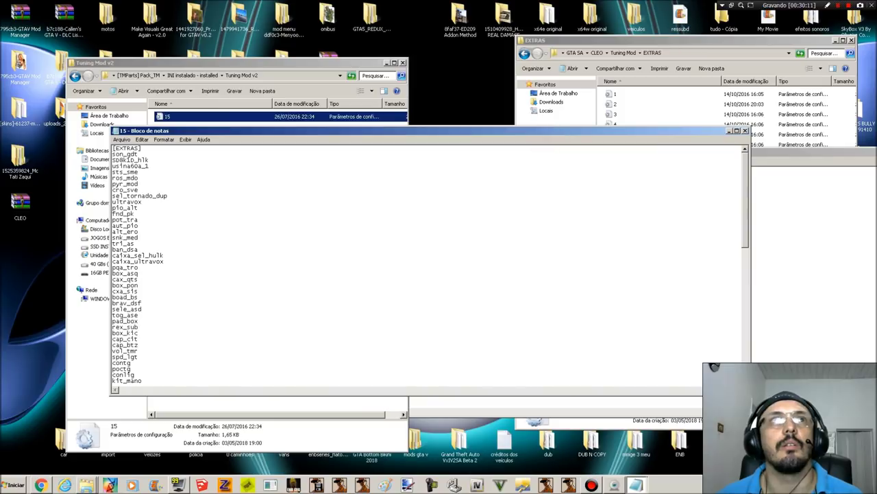
pyautogui.click(848, 269)
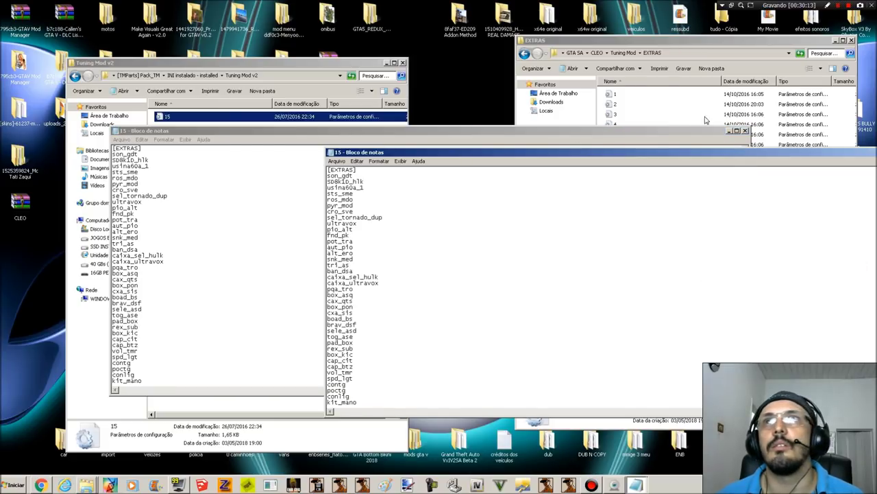
pyautogui.click(746, 131)
pyautogui.moveTo(735, 154); pyautogui.dragTo(451, 154)
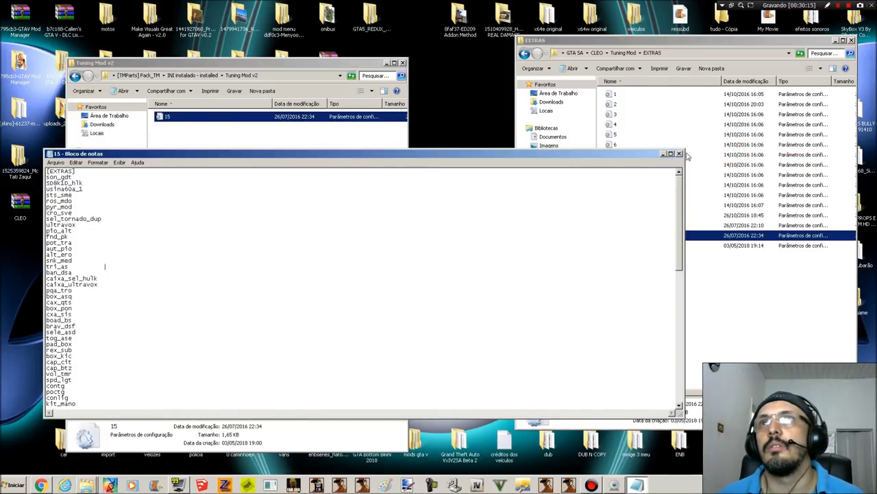
pyautogui.click(680, 155)
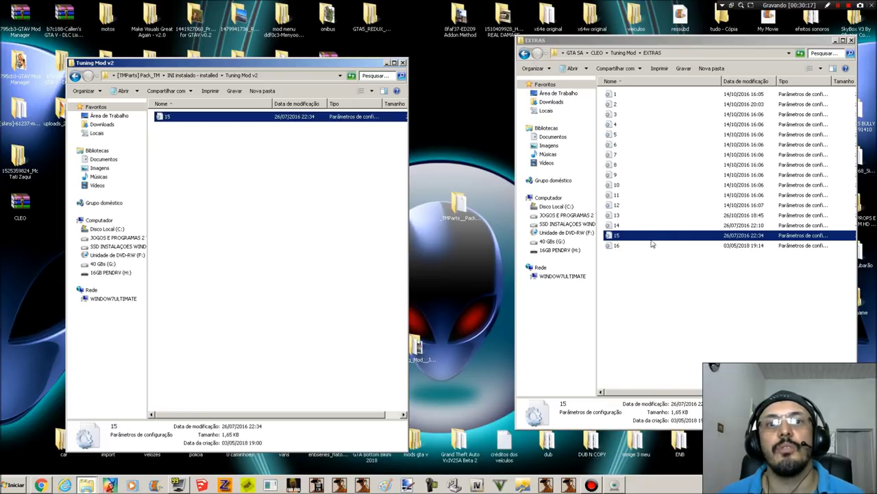
# - Open the pack's Modloader folder in one window and GTA SA's modloader folder in the other
pyautogui.click(74, 77)
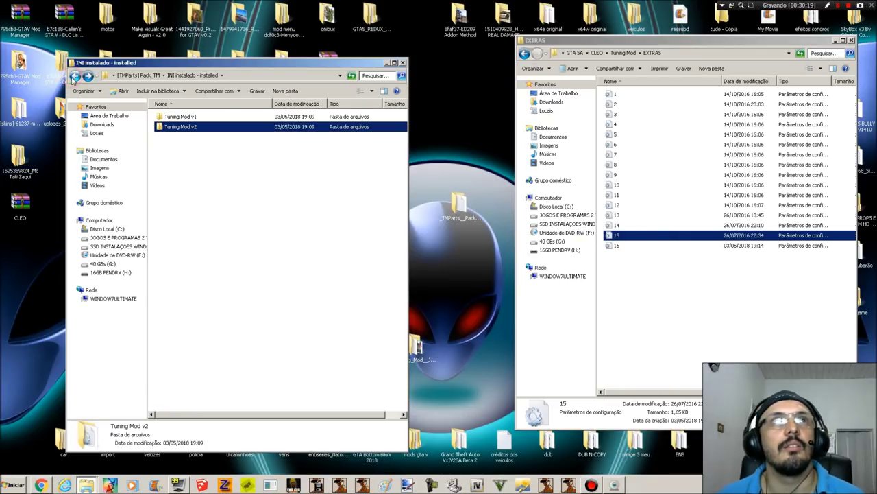
pyautogui.click(75, 76)
pyautogui.doubleClick(181, 129)
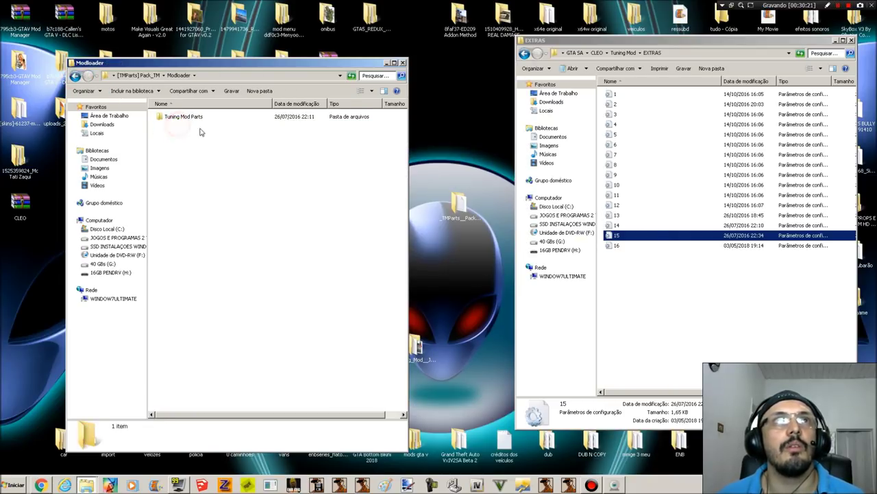
pyautogui.click(525, 53)
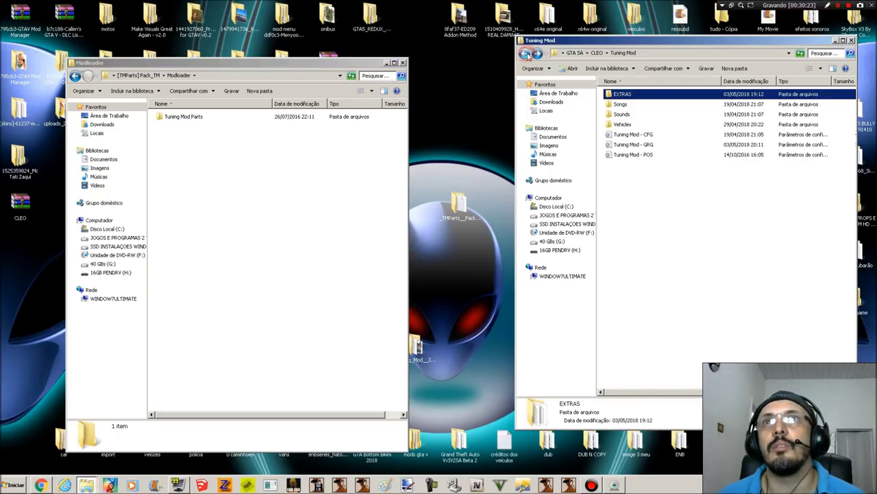
pyautogui.click(525, 53)
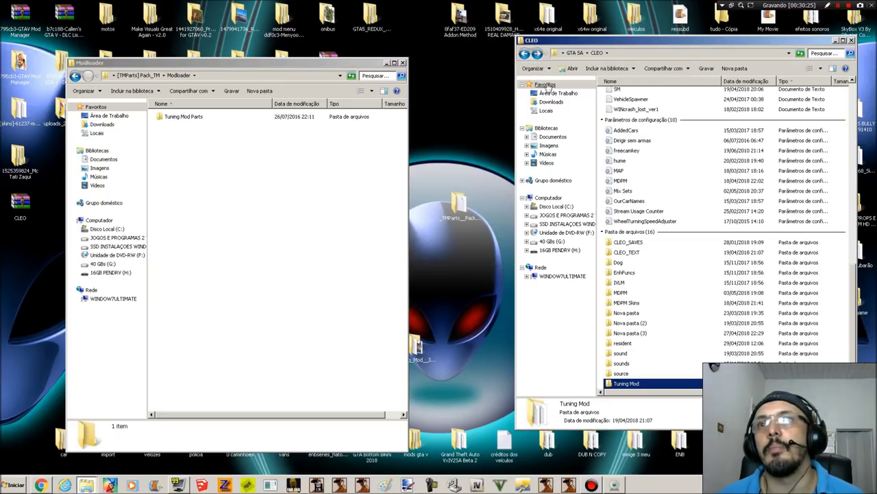
pyautogui.click(525, 54)
pyautogui.doubleClick(639, 204)
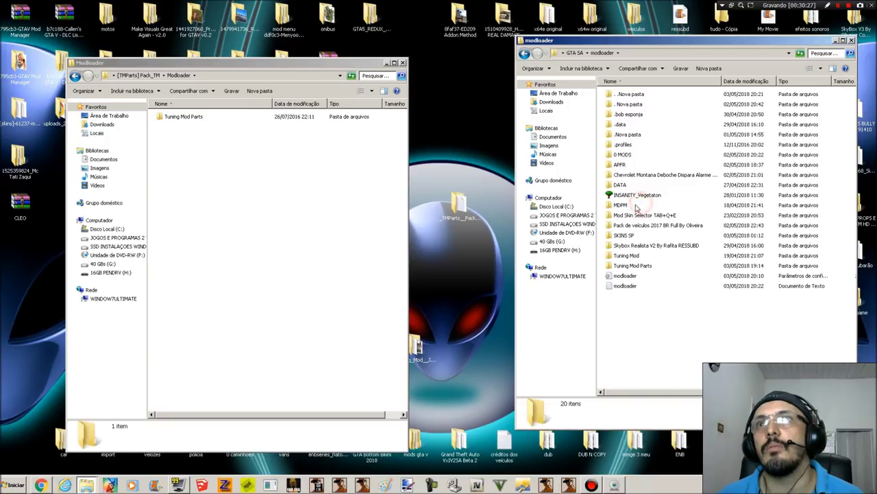
# - Compare the Tuning Mod Parts folders of the game and the pack, looking through the game's pack_TM files, and return to the pack's root
pyautogui.doubleClick(640, 266)
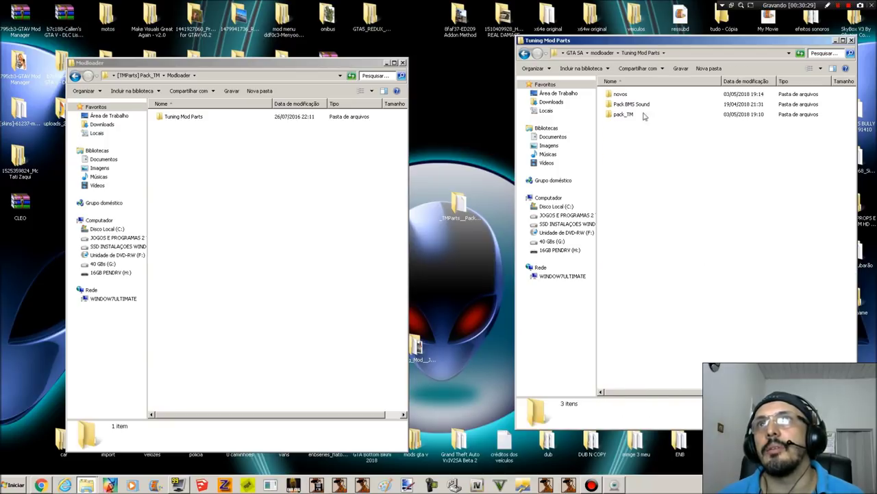
pyautogui.click(631, 104)
pyautogui.doubleClick(183, 117)
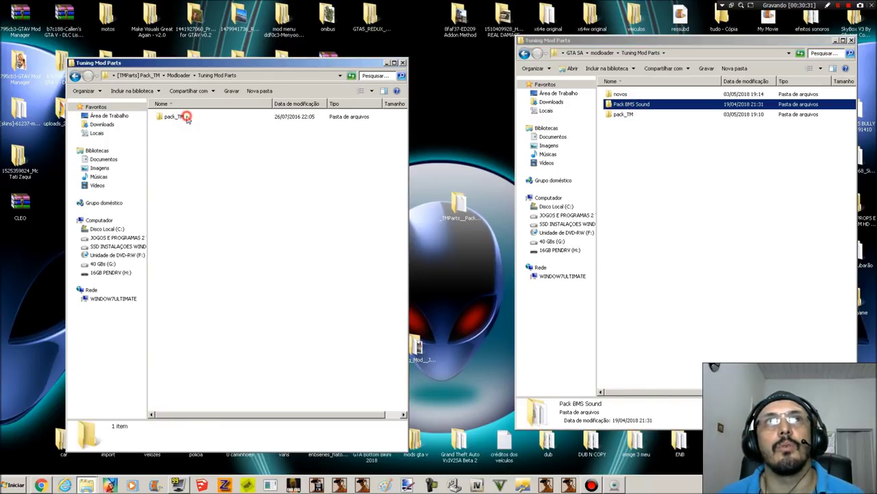
pyautogui.click(186, 118)
pyautogui.doubleClick(624, 115)
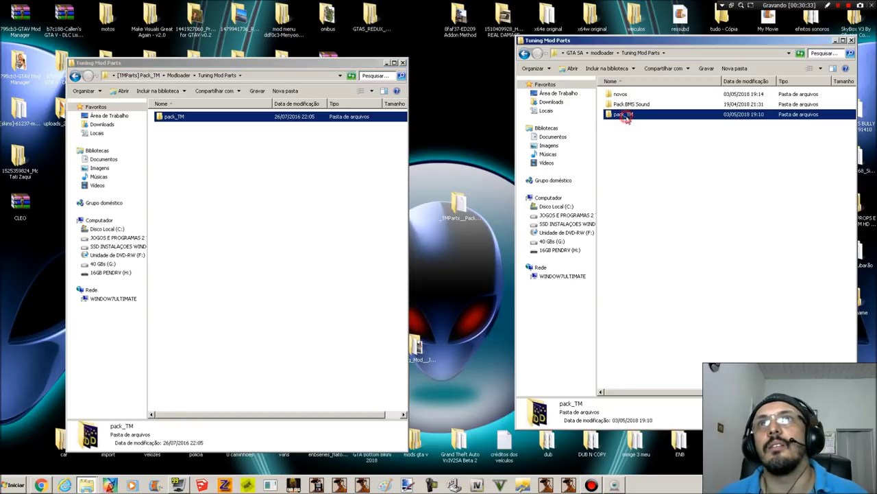
pyautogui.moveTo(851, 114); pyautogui.dragTo(831, 385)
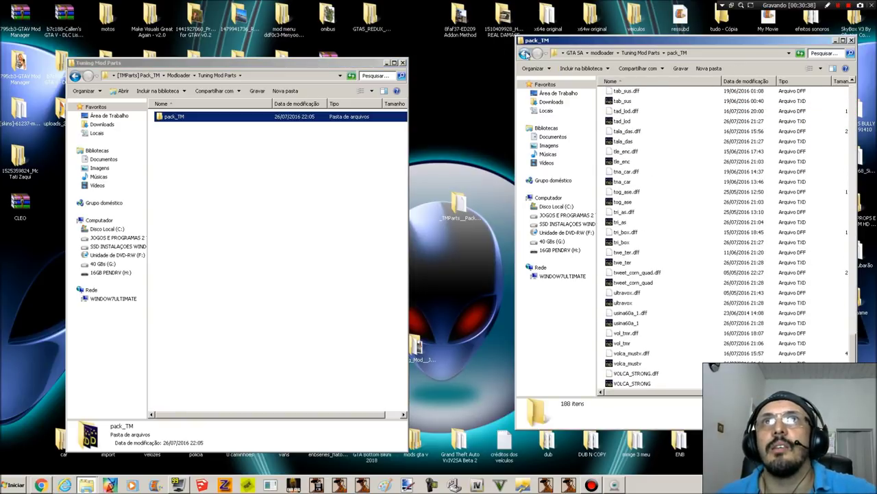
pyautogui.click(524, 54)
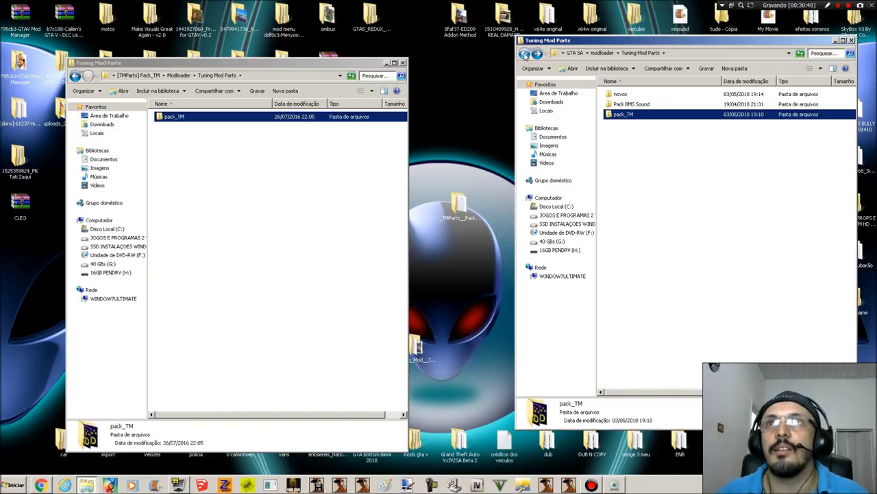
pyautogui.click(75, 76)
pyautogui.click(76, 76)
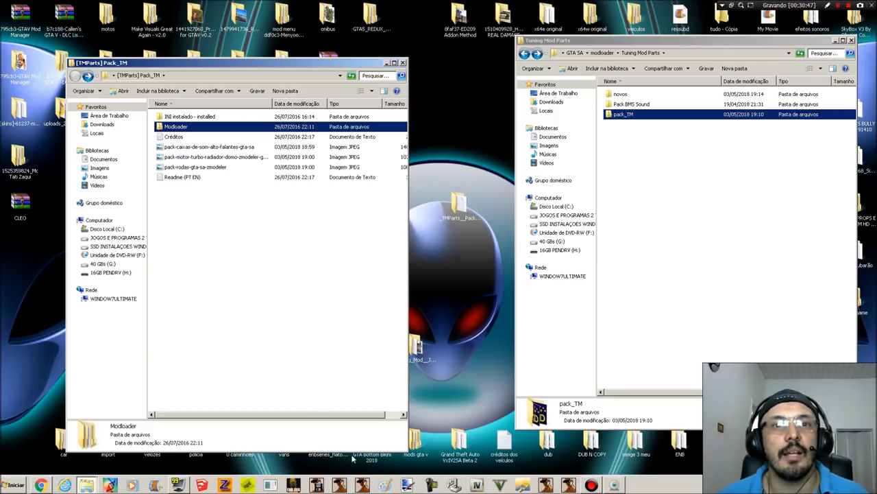
# - Switch to GTA San Andreas and load the second TRUQUES NO DESERTO save
pyautogui.click(366, 485)
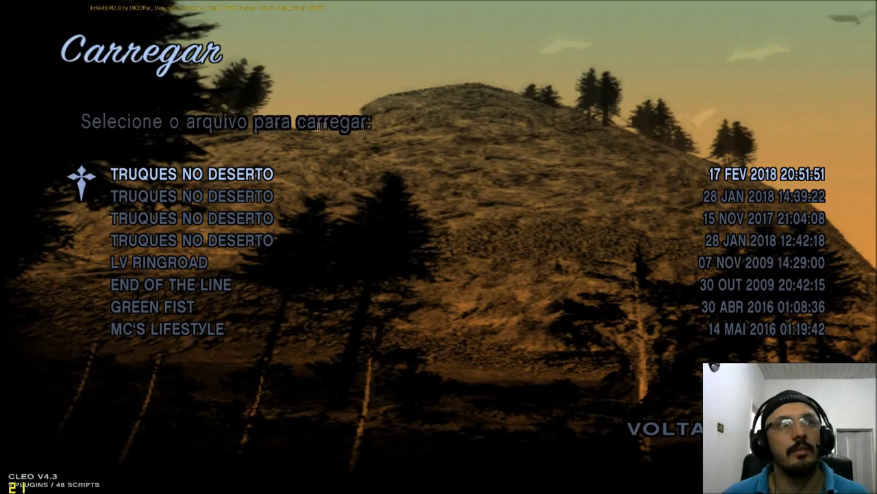
pyautogui.press('Down')
pyautogui.press('Return')
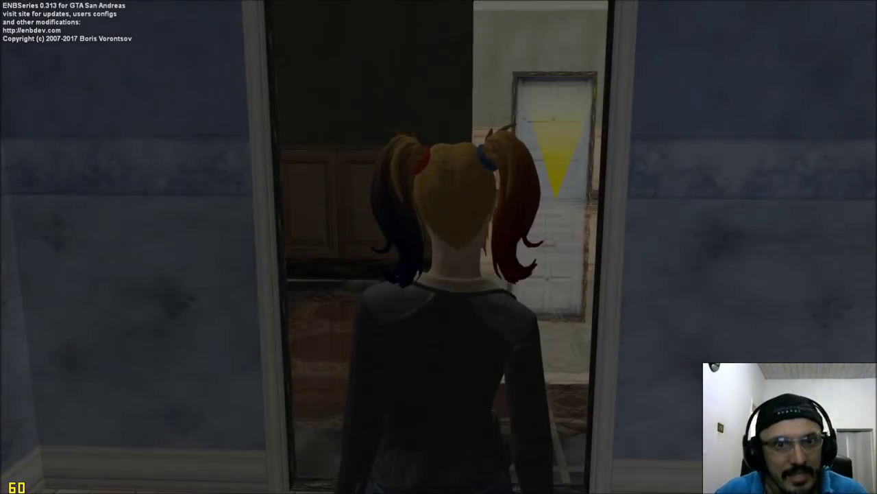
pyautogui.press('Escape')
# - Return to the desktop, close the pack's folder window and move the [TMParts] Pack_TM folder beside the other pack folder
pyautogui.press('super')
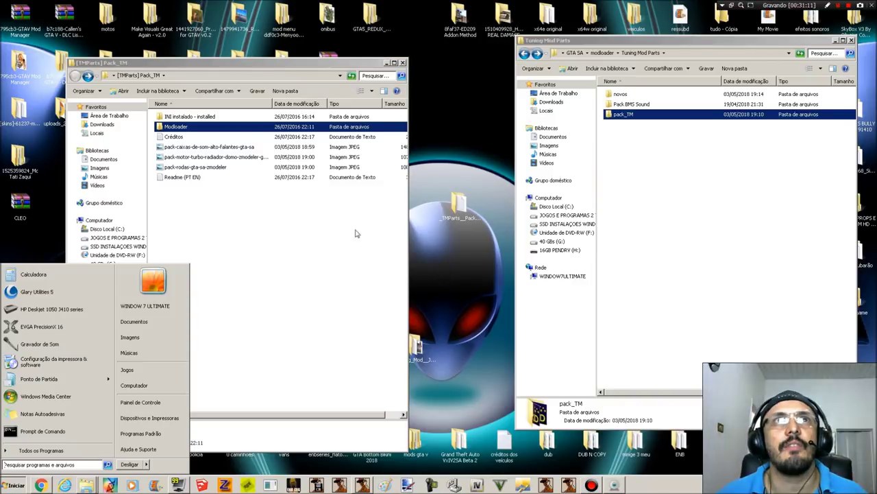
pyautogui.click(402, 63)
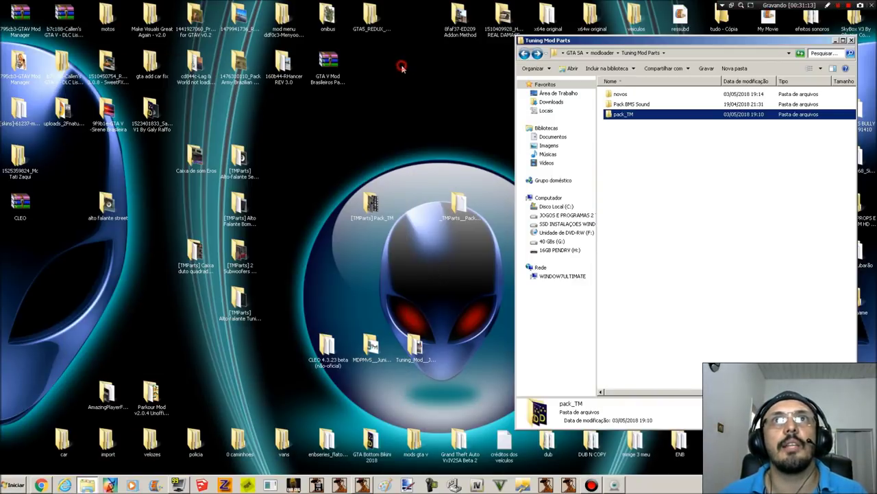
pyautogui.moveTo(375, 211); pyautogui.dragTo(421, 210)
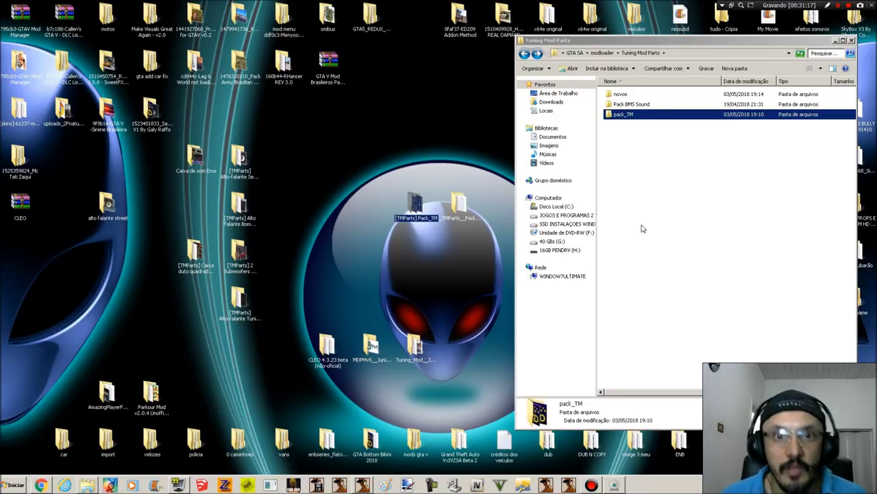
# - Switch to Chrome and review the Hertz Triaxial DCX 690.3 speaker post and its download link on the Alto falantes page, minimizing the browser when done
pyautogui.click(42, 484)
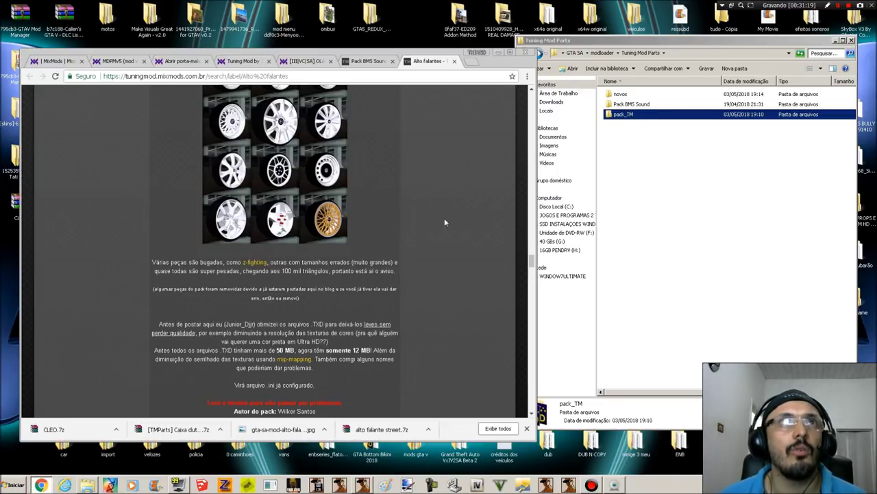
pyautogui.moveTo(533, 261); pyautogui.dragTo(546, 102)
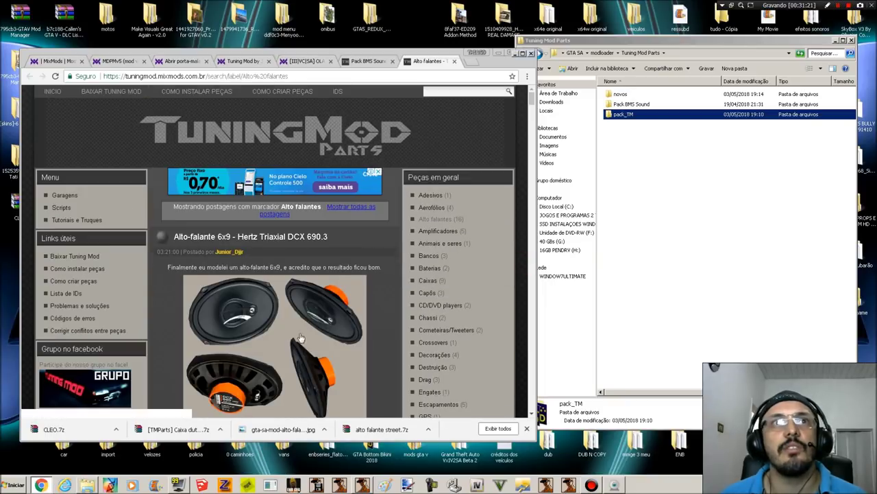
pyautogui.scroll(-3, 297, 335)
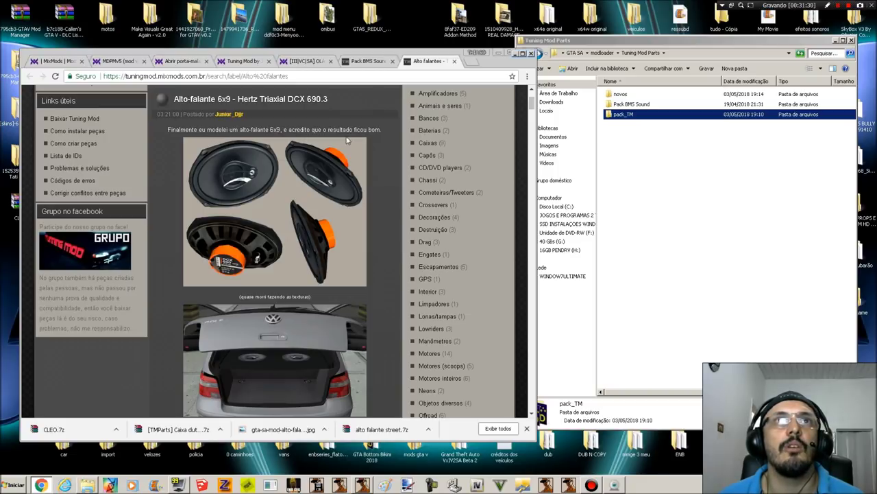
pyautogui.scroll(-3, 367, 271)
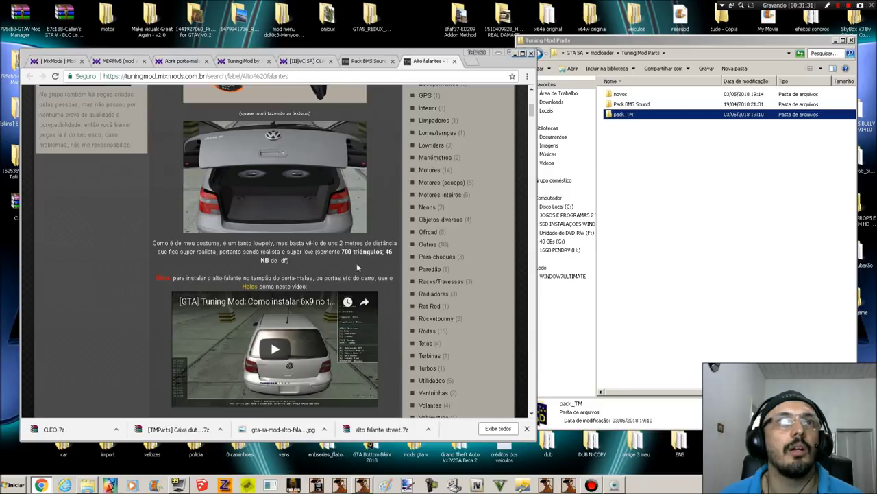
pyautogui.scroll(-1, 357, 266)
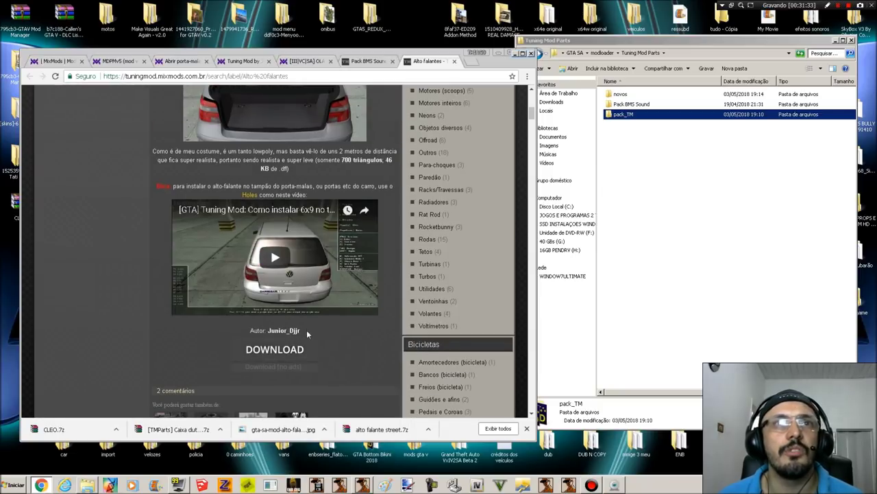
pyautogui.scroll(4, 316, 328)
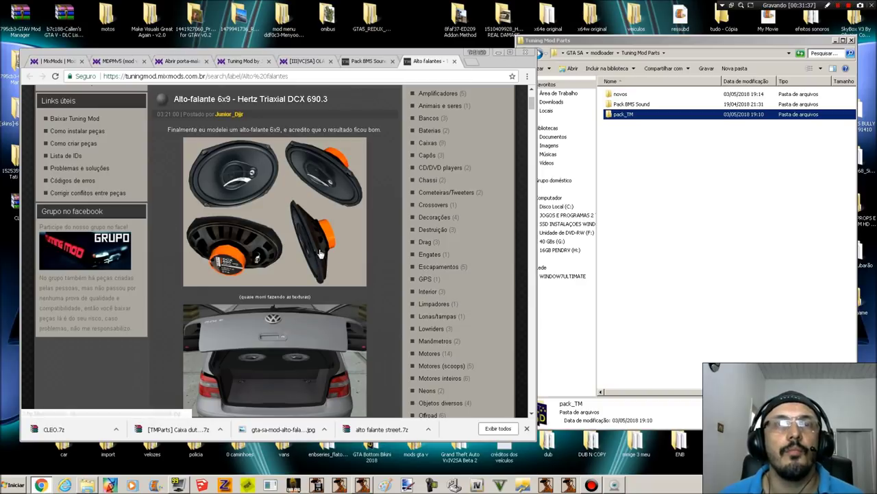
pyautogui.scroll(-3, 307, 257)
pyautogui.scroll(-1, 266, 339)
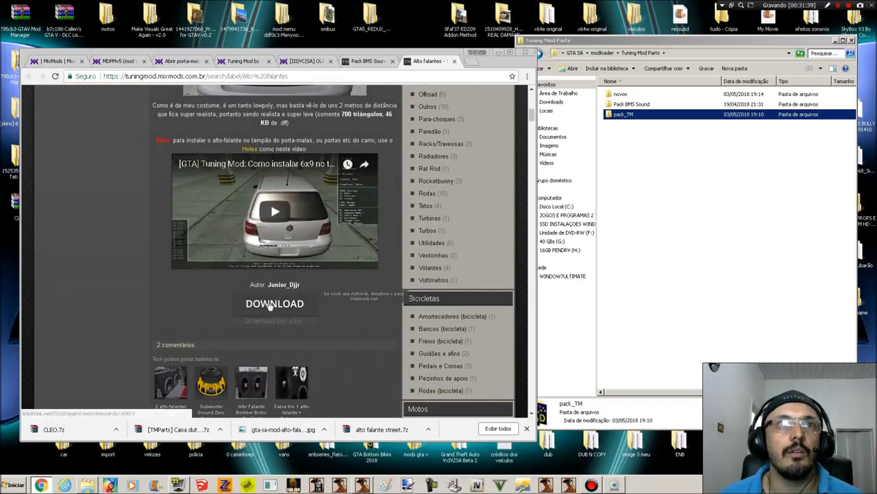
pyautogui.click(499, 52)
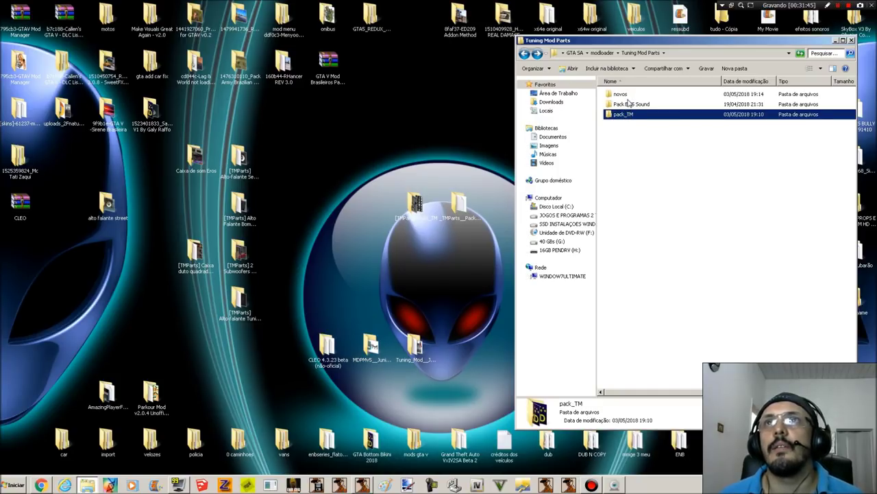
# - Open the Hertz Triaxial DCX 690 3 speaker folder inside novos and point out its preview image and readme
pyautogui.doubleClick(625, 95)
pyautogui.click(526, 55)
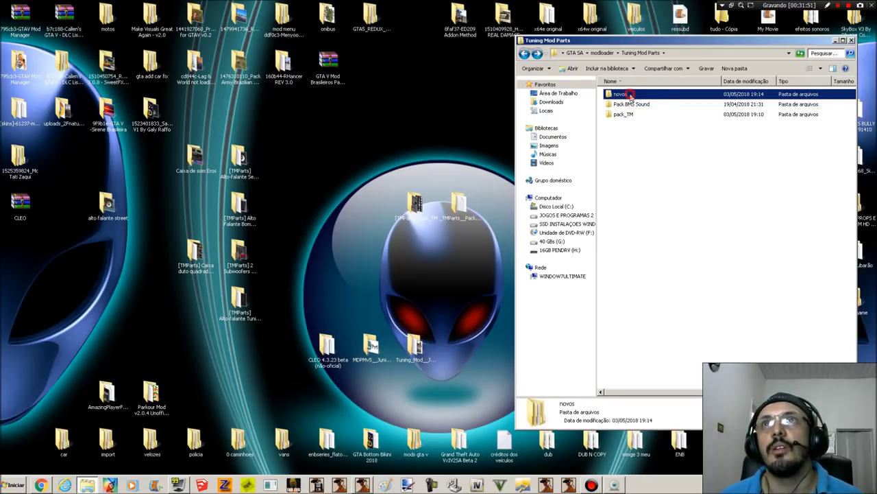
pyautogui.doubleClick(630, 95)
pyautogui.click(653, 94)
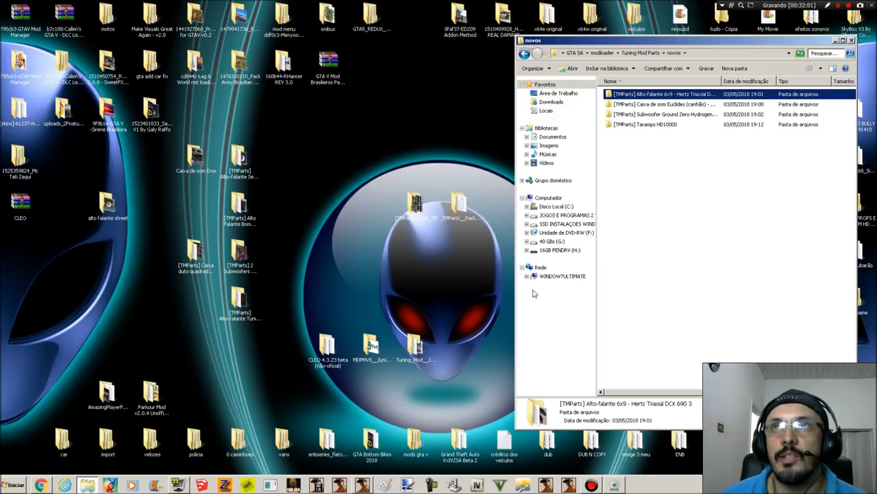
pyautogui.doubleClick(652, 95)
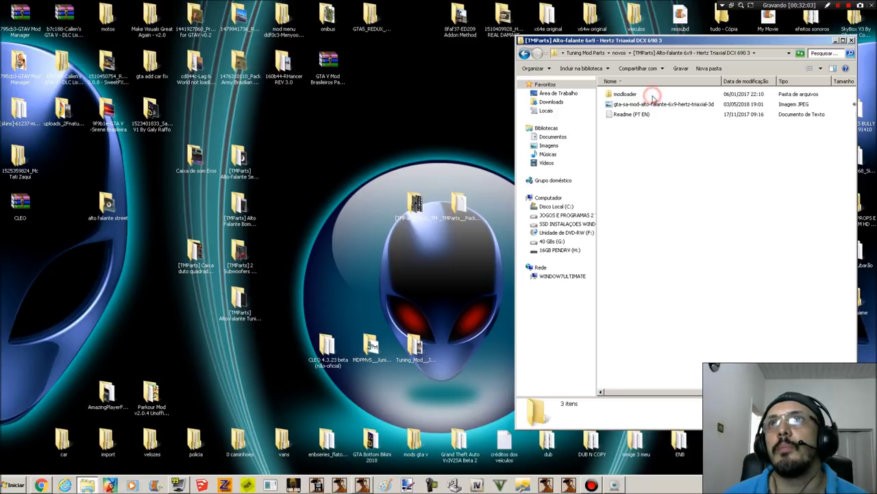
pyautogui.click(645, 105)
pyautogui.click(629, 117)
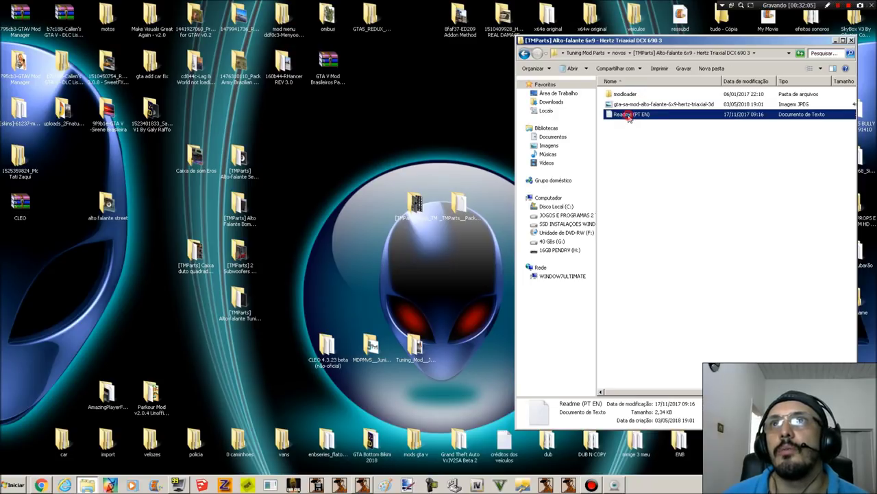
pyautogui.click(627, 105)
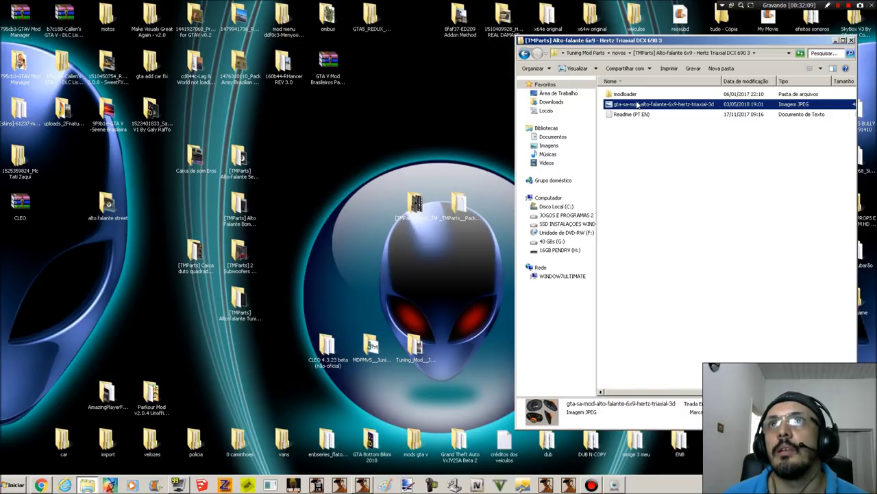
# - Open the speaker's modloader, Tuning Mod Parts and Hertz Triaxial folders and examine the hertz_dcx_690_3 DFF, IDE, TXD and text files
pyautogui.doubleClick(626, 95)
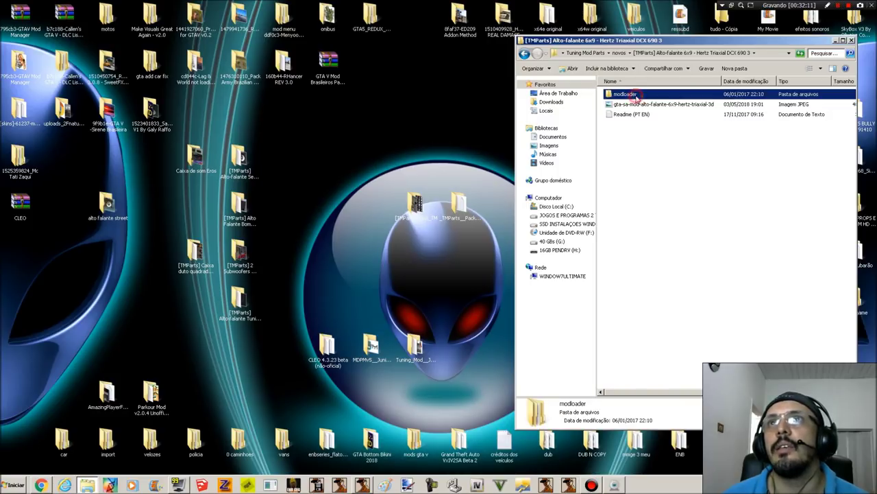
pyautogui.doubleClick(633, 96)
pyautogui.doubleClick(634, 97)
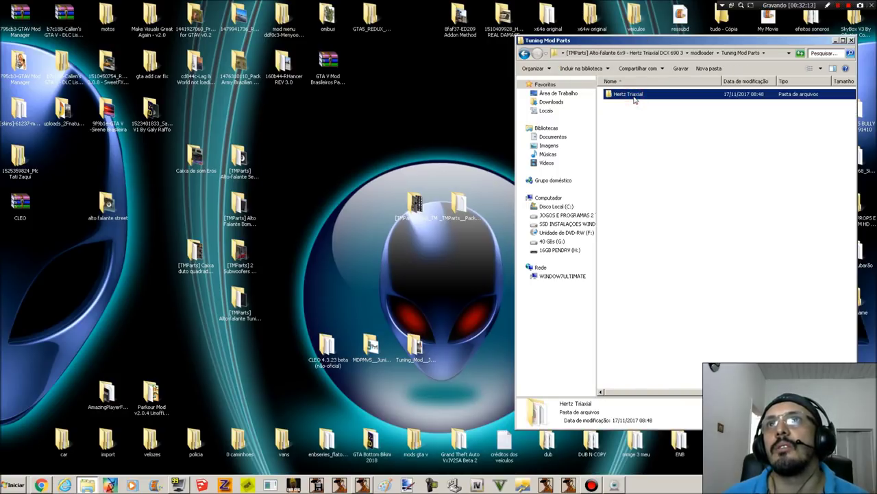
pyautogui.click(634, 96)
pyautogui.click(625, 105)
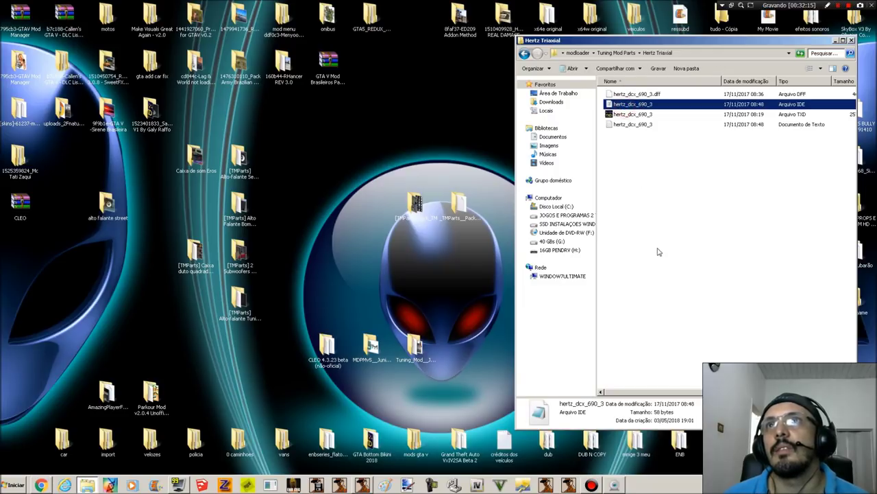
pyautogui.click(627, 115)
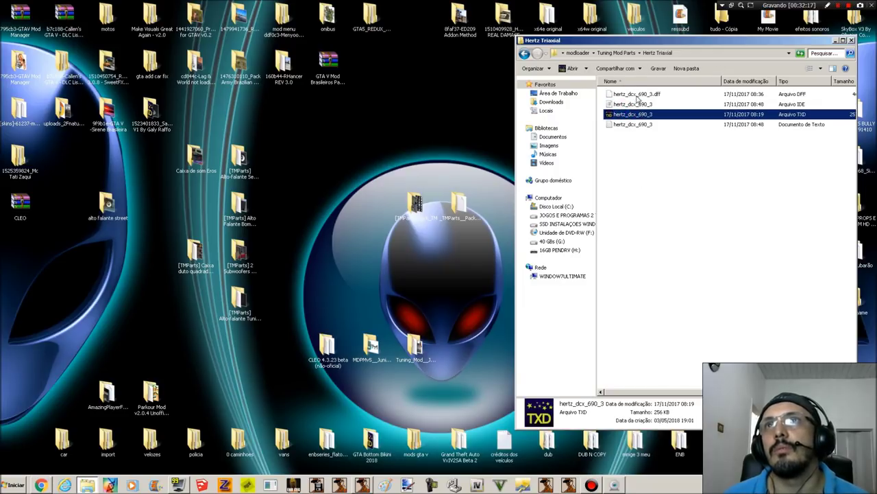
pyautogui.click(637, 95)
pyautogui.click(635, 105)
pyautogui.click(637, 114)
pyautogui.click(636, 128)
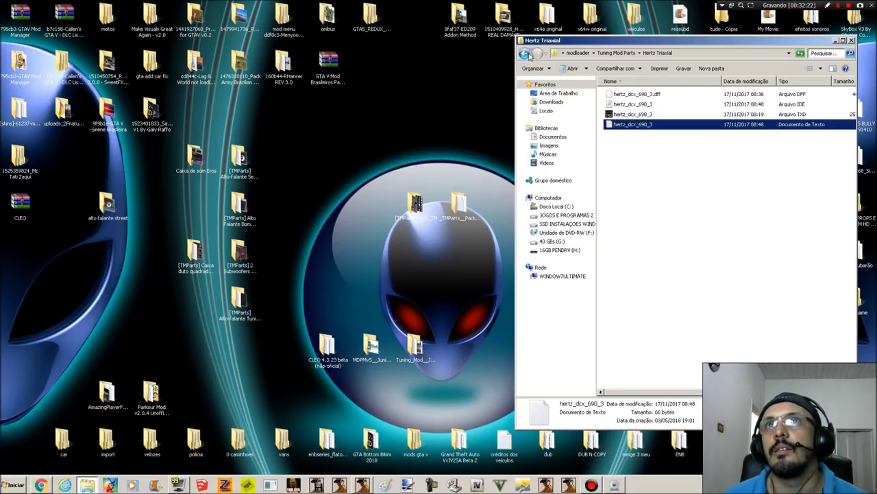
# - Retrace the folder levels above Hertz Triaxial, revisit its TXD file, and go back to the novos folder
pyautogui.press('BackSpace')
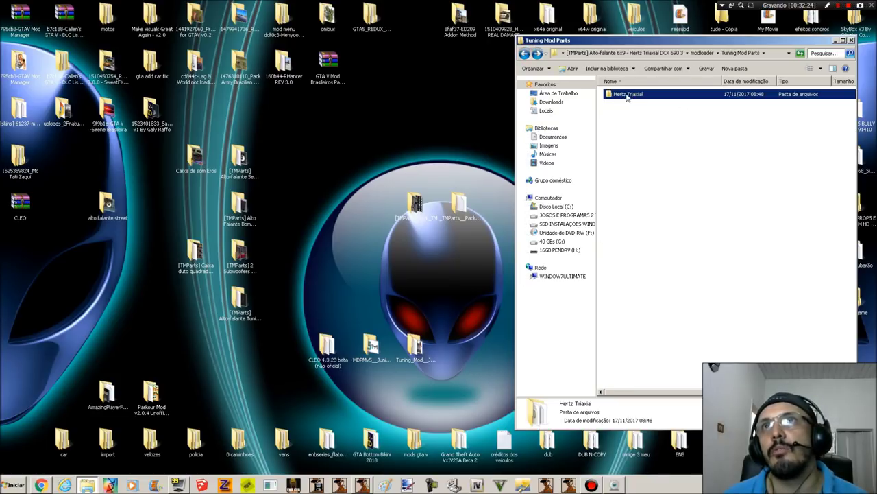
pyautogui.click(524, 55)
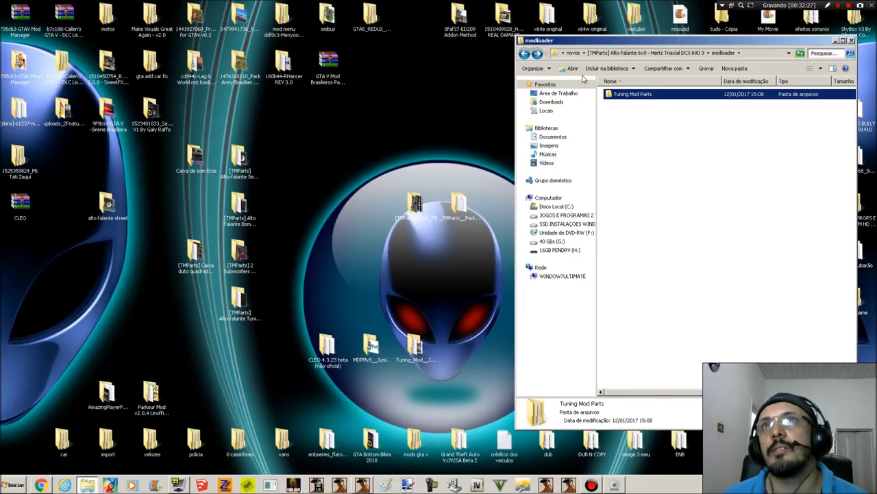
pyautogui.click(538, 55)
pyautogui.click(537, 54)
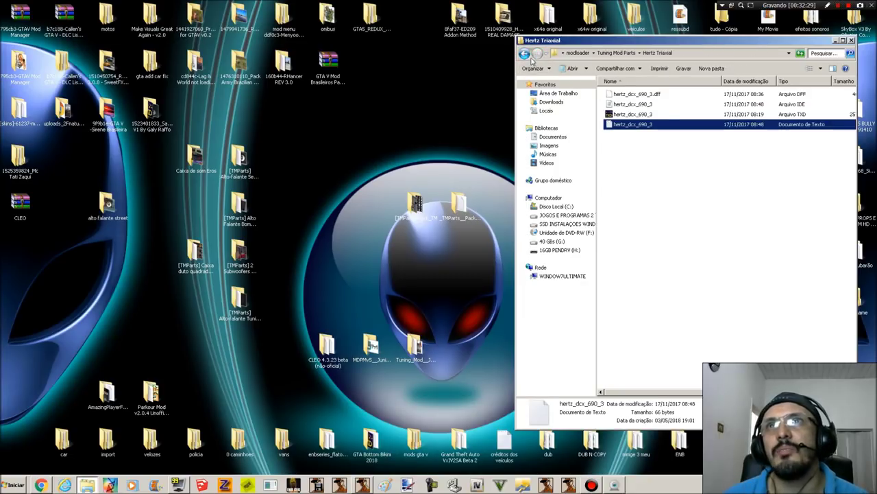
pyautogui.click(664, 114)
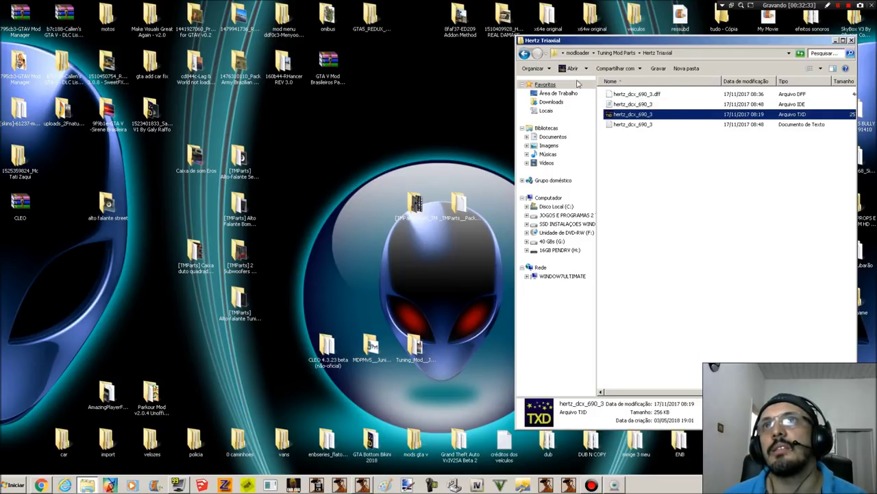
pyautogui.click(524, 54)
pyautogui.click(524, 54)
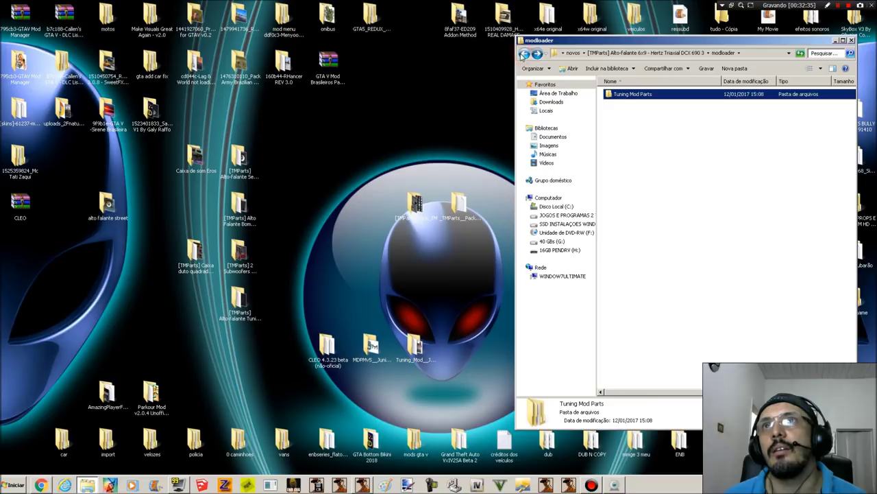
pyautogui.click(524, 54)
pyautogui.click(524, 54)
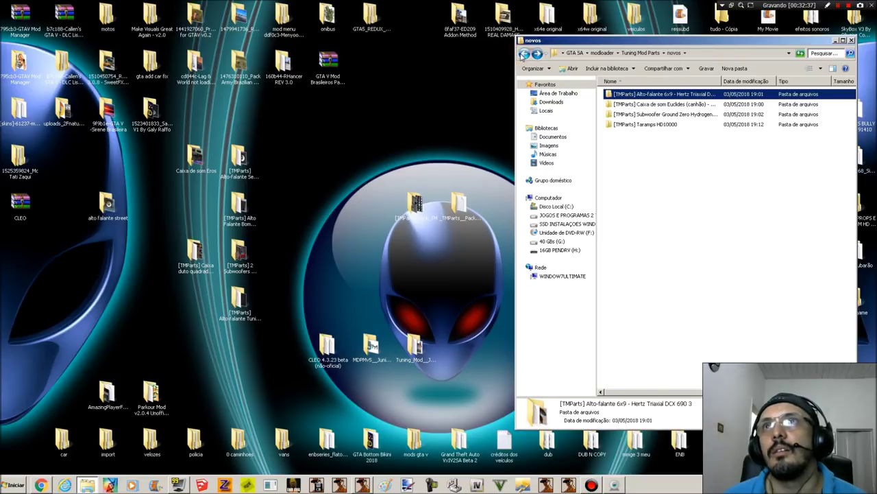
# - Open the Caixa de som Euclides (canhão) folder and view its preview image in the photo viewer, closing the viewer when done
pyautogui.click(693, 104)
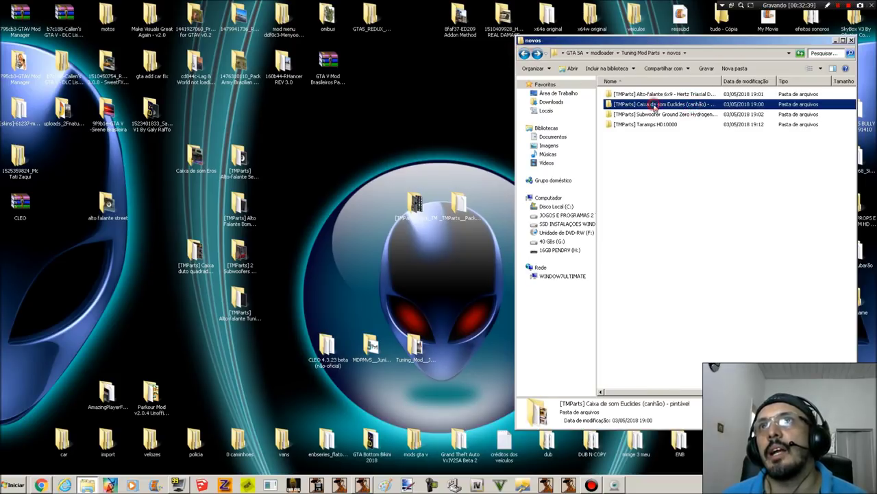
pyautogui.doubleClick(655, 104)
pyautogui.doubleClick(639, 103)
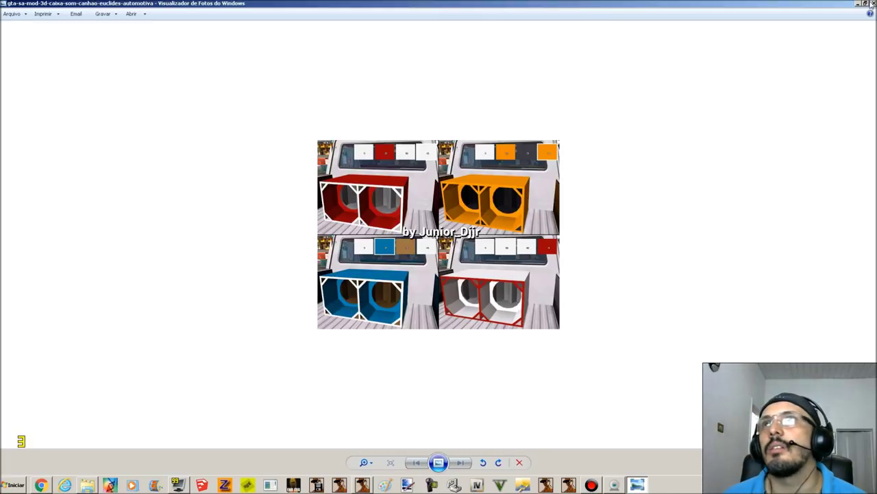
pyautogui.click(873, 3)
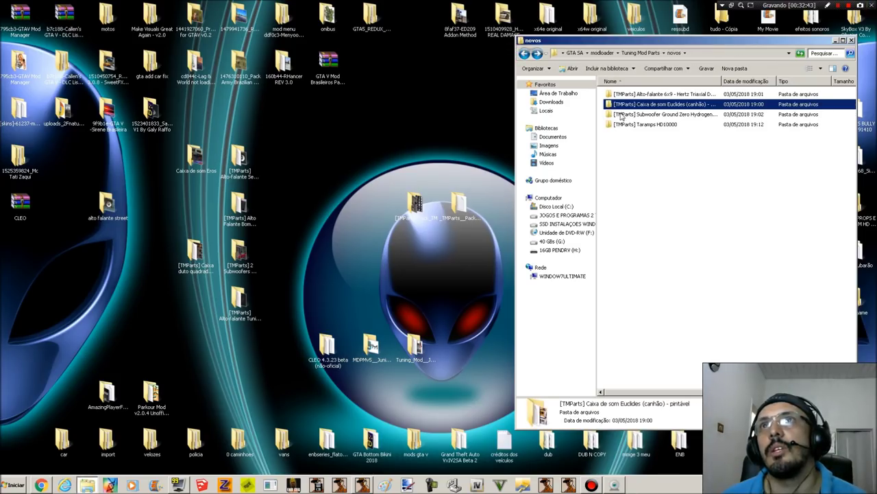
# - Open the Subwoofer Ground Zero Hydrogen folder, point out its preview image, and return to the novos folder
pyautogui.doubleClick(621, 114)
pyautogui.click(678, 110)
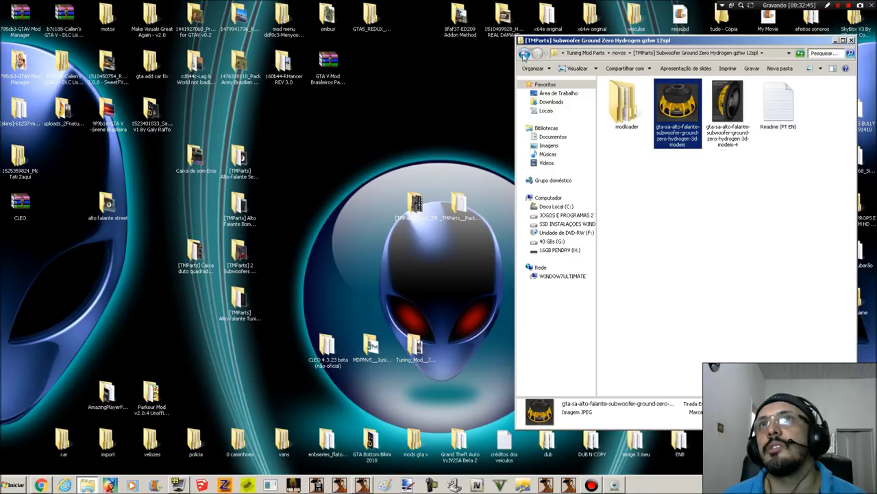
pyautogui.click(524, 53)
# - Open the Taramps HD10000 folder and view the amplifier's preview image, closing the photo viewer when done
pyautogui.doubleClick(662, 127)
pyautogui.click(644, 104)
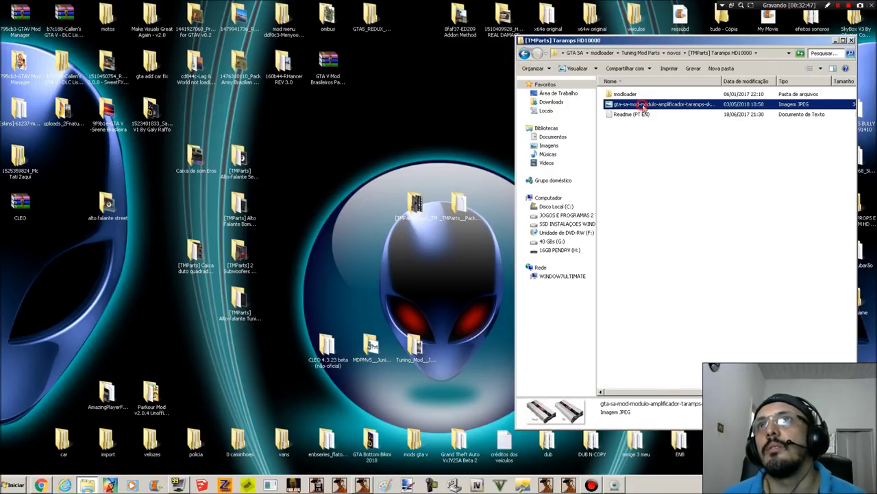
pyautogui.doubleClick(644, 104)
pyautogui.click(872, 3)
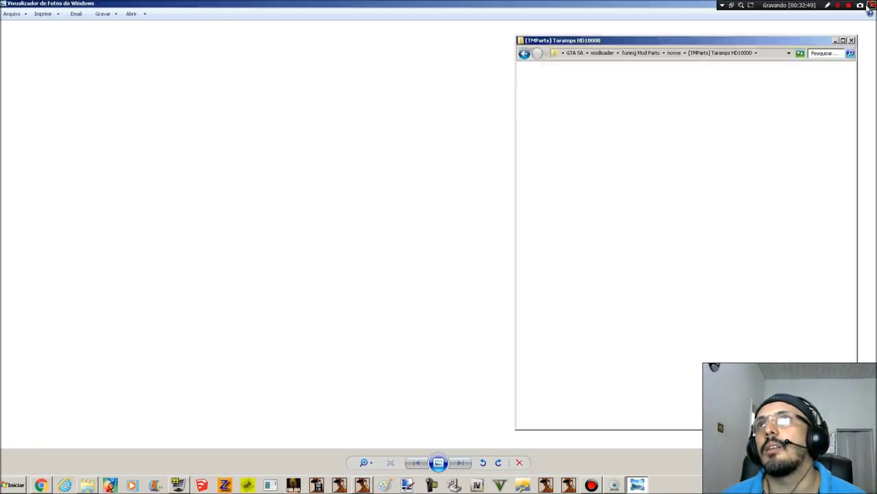
# - Leave the Taramps HD10000 part folder and open the EXTRAS folder inside GTA SA > CLEO > Tuning Mod
pyautogui.click(524, 54)
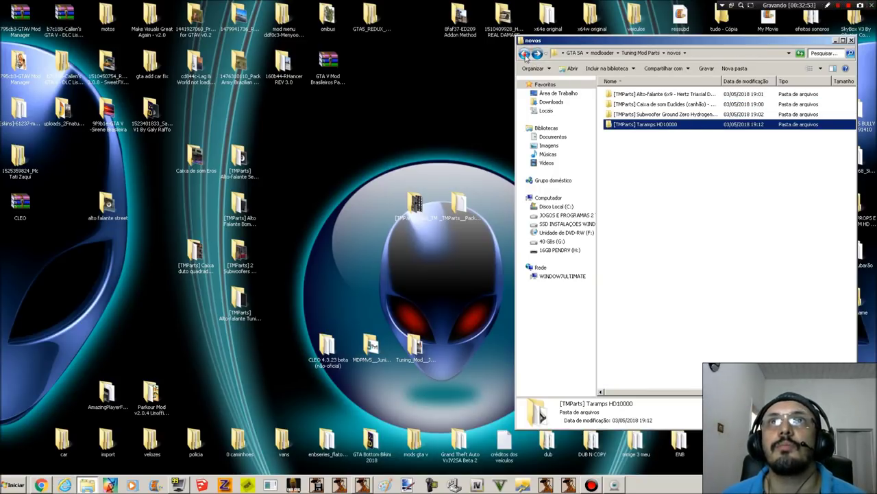
pyautogui.click(524, 54)
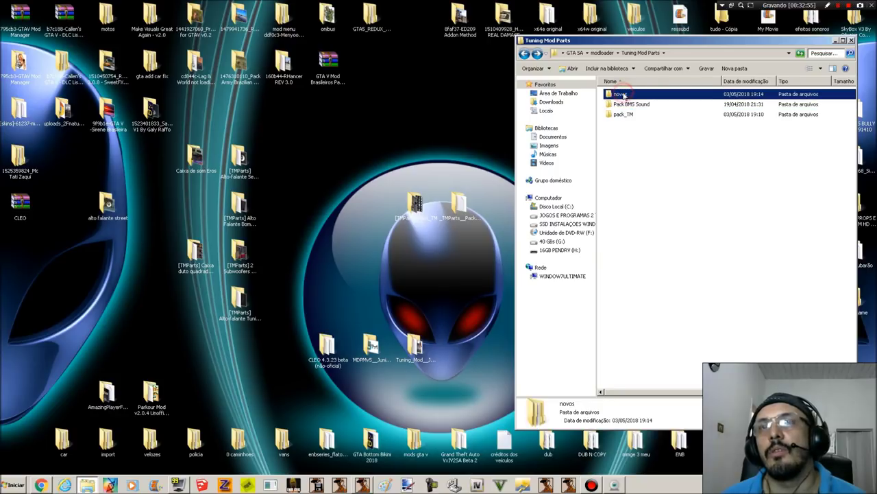
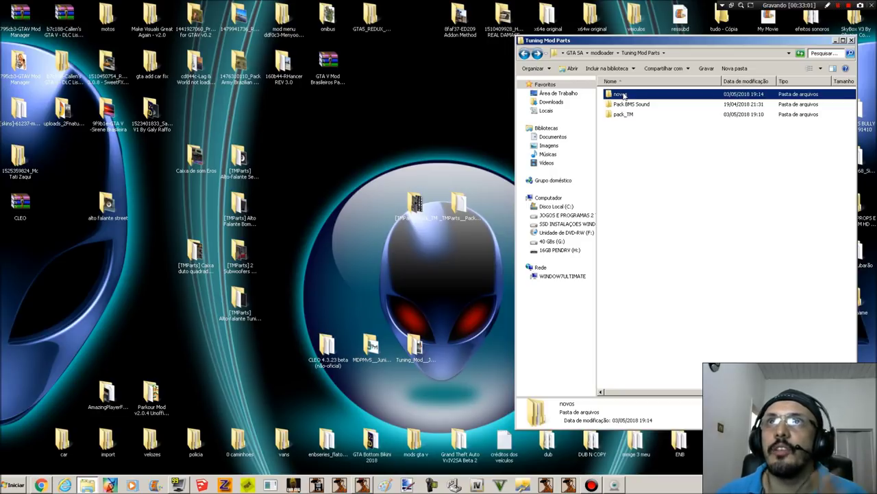
pyautogui.click(524, 53)
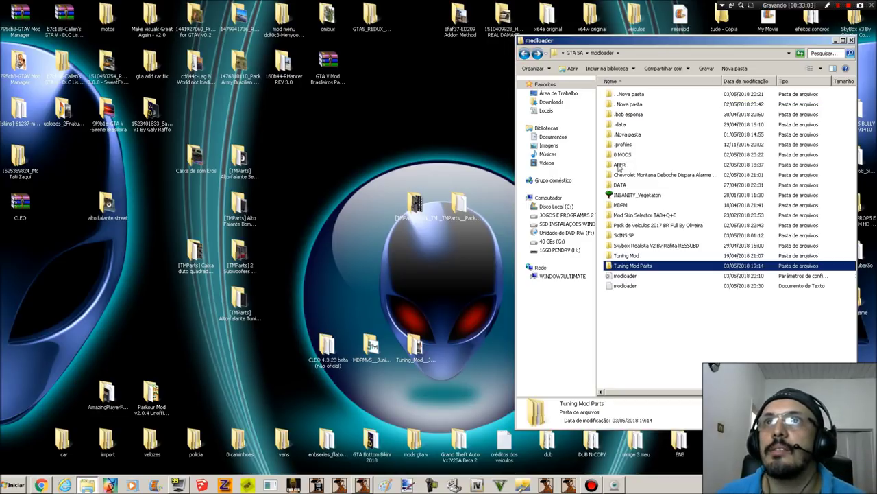
pyautogui.click(524, 53)
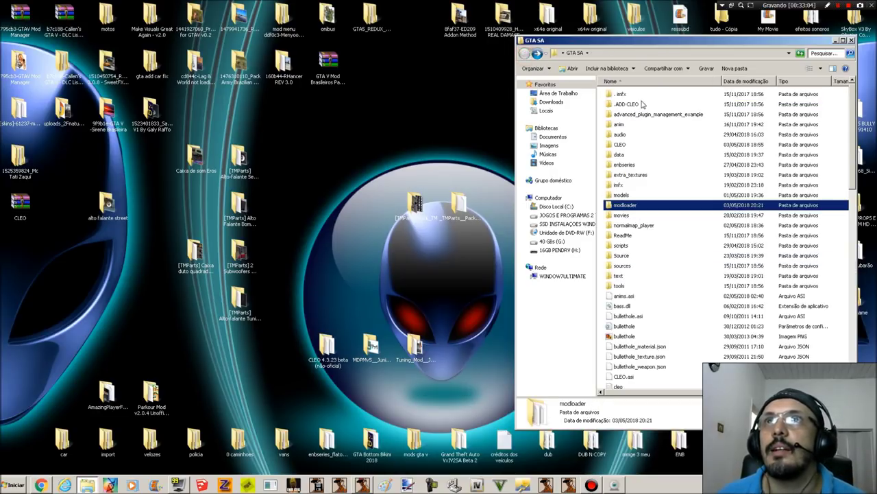
pyautogui.doubleClick(625, 146)
pyautogui.scroll(-15, 686, 297)
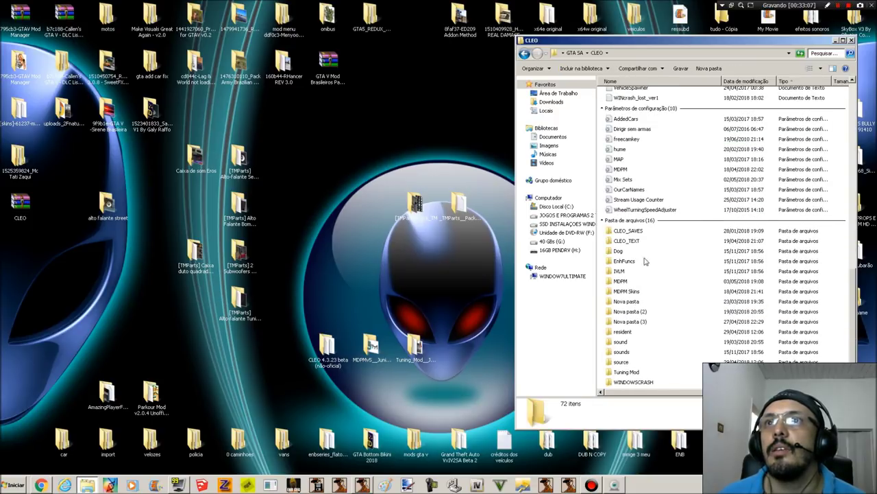
pyautogui.click(625, 372)
pyautogui.doubleClick(627, 373)
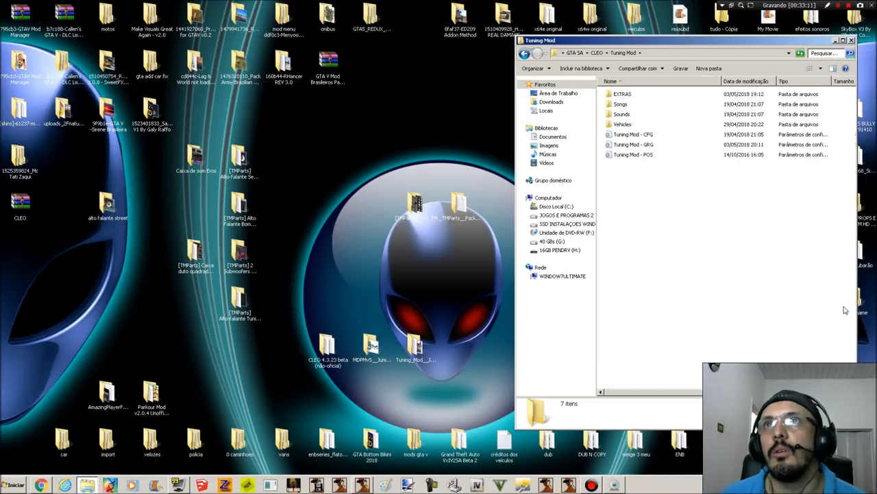
pyautogui.doubleClick(629, 95)
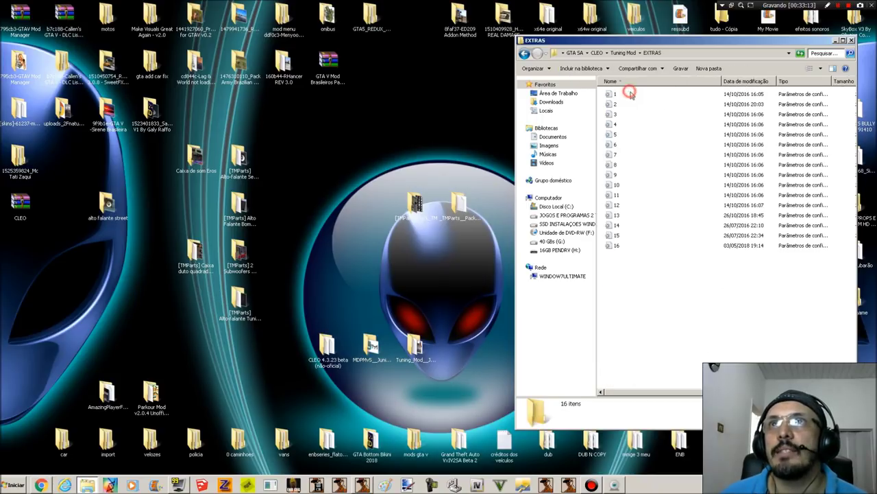
# - Open configuration file 16 in the EXTRAS folder to view its parts list
pyautogui.click(621, 248)
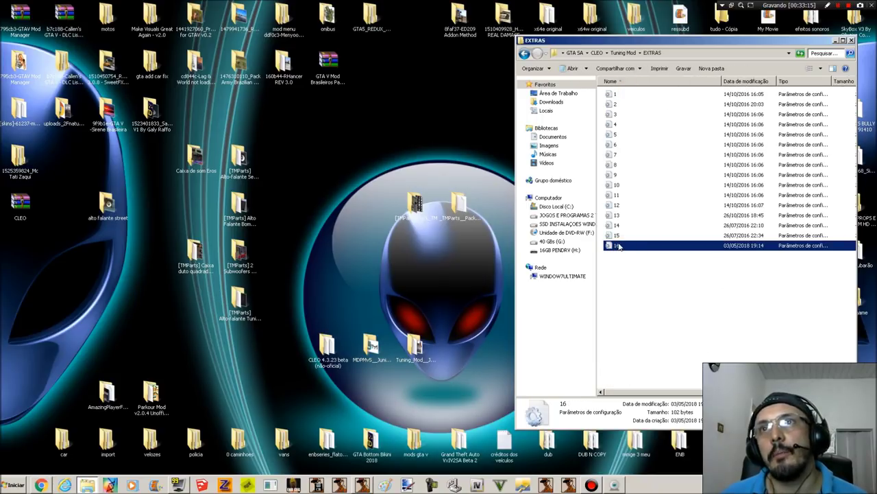
pyautogui.doubleClick(619, 246)
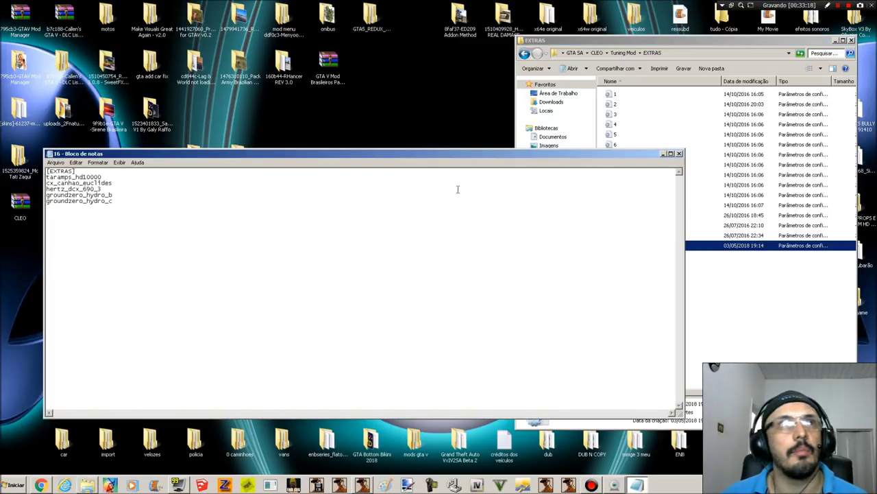
pyautogui.moveTo(131, 153); pyautogui.dragTo(130, 161)
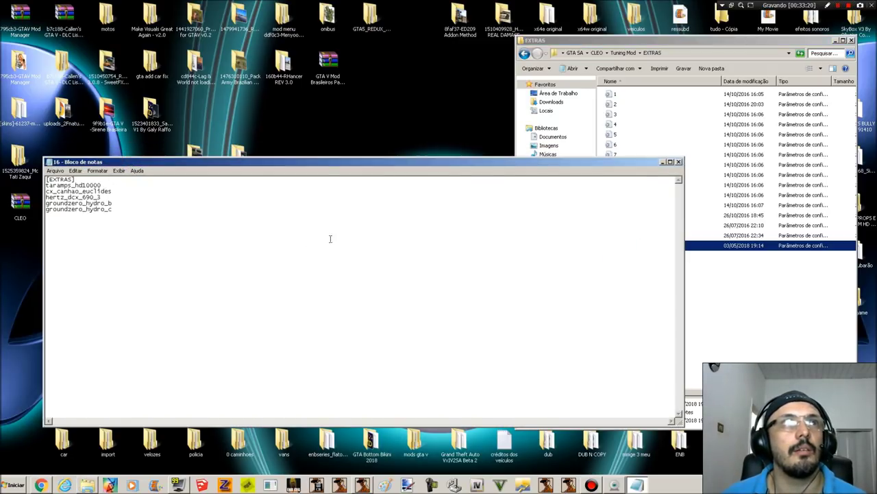
# - Insert a blank line below the [EXTRAS] heading in file 16, review the part names, and save the file
pyautogui.click(79, 181)
pyautogui.press('Return')
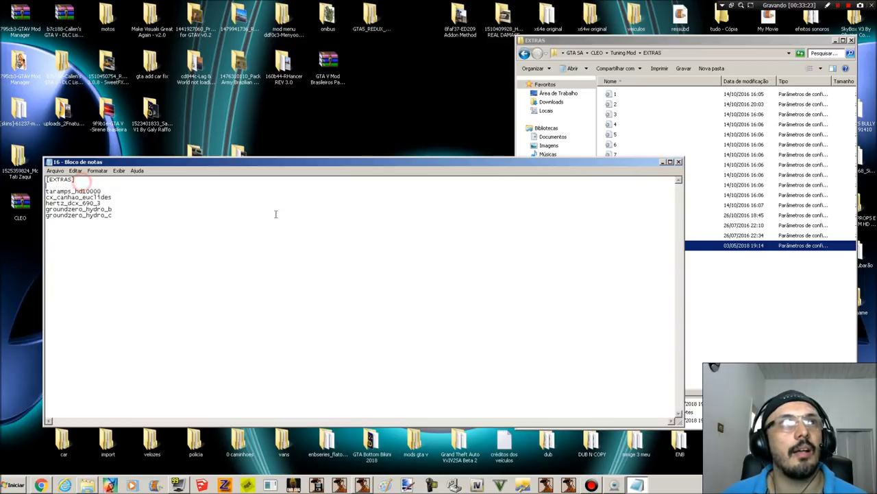
pyautogui.click(68, 190)
pyautogui.click(77, 196)
pyautogui.click(78, 201)
pyautogui.click(82, 207)
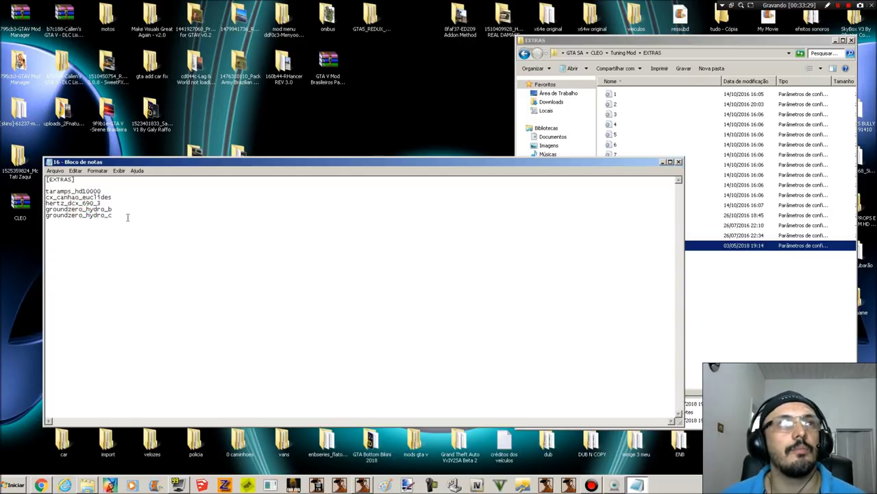
pyautogui.click(819, 351)
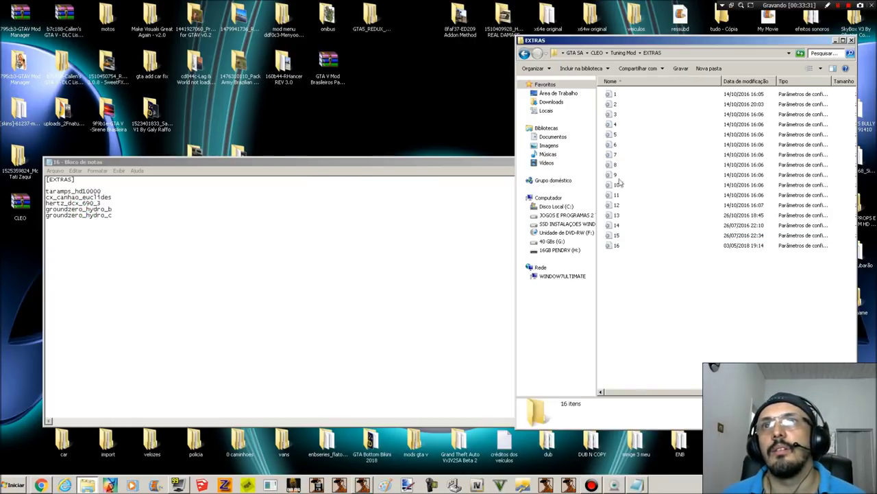
pyautogui.doubleClick(617, 247)
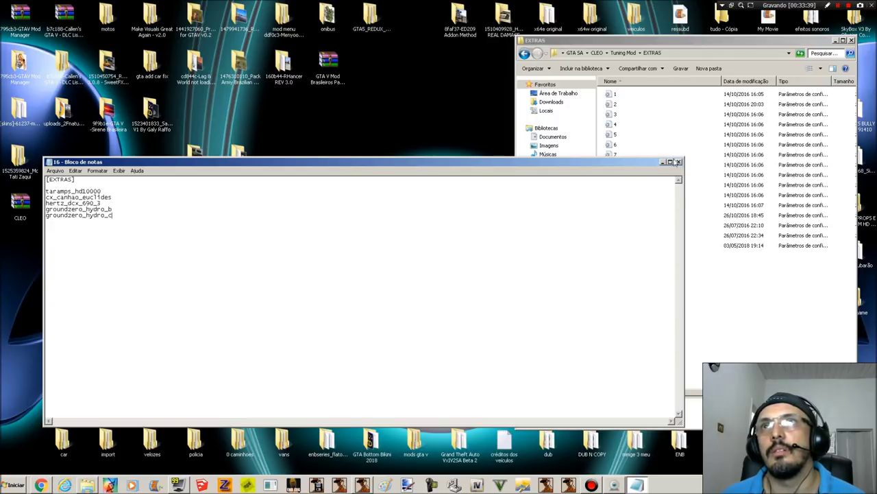
pyautogui.click(678, 162)
pyautogui.click(506, 252)
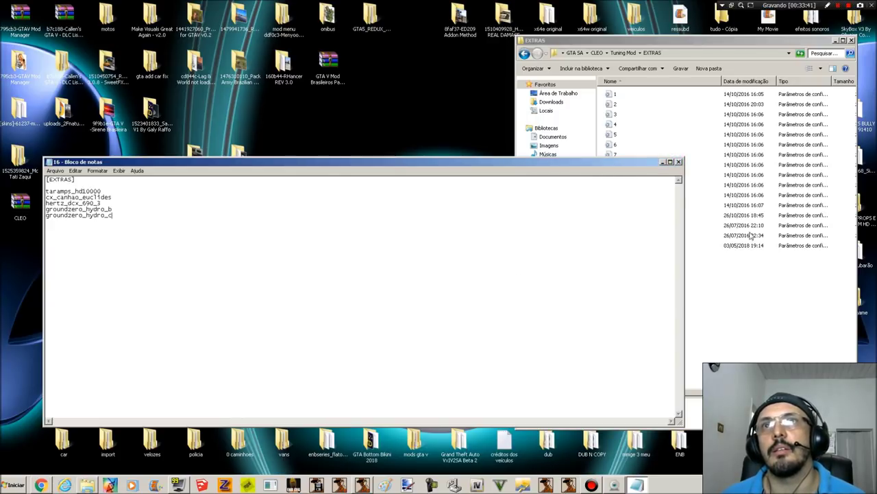
pyautogui.click(678, 161)
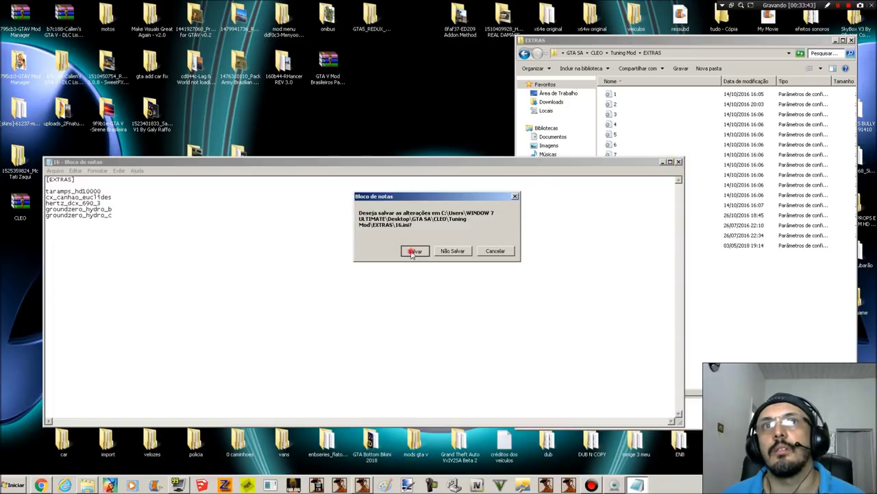
pyautogui.click(414, 253)
# - Check the layout of file 6, remove the blank line below [EXTRAS] in file 16, and save file 16
pyautogui.doubleClick(617, 144)
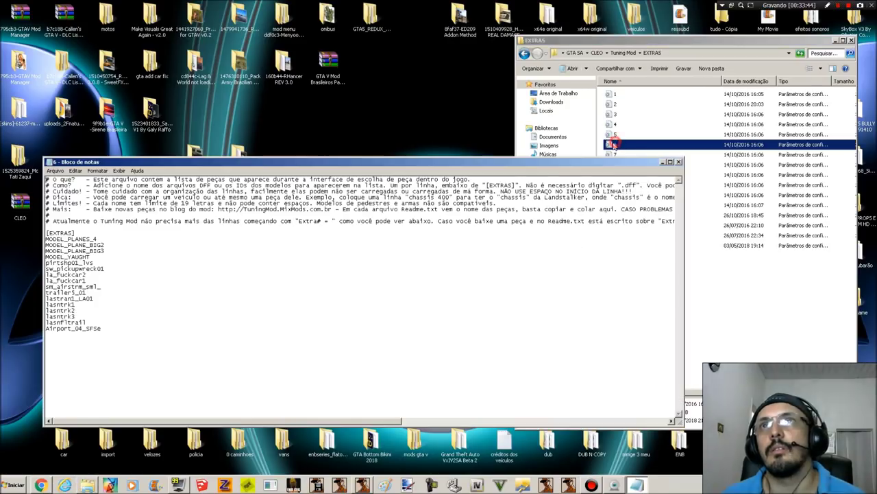
pyautogui.click(678, 162)
pyautogui.doubleClick(620, 245)
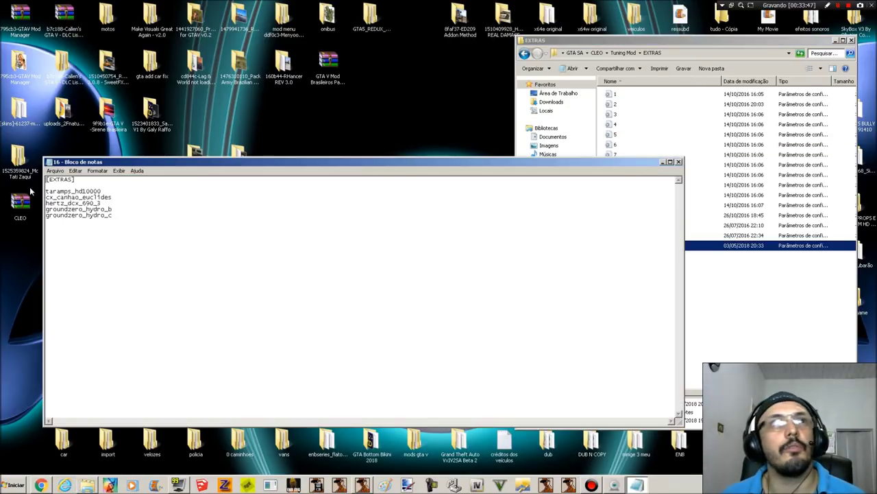
pyautogui.click(46, 185)
pyautogui.press('BackSpace')
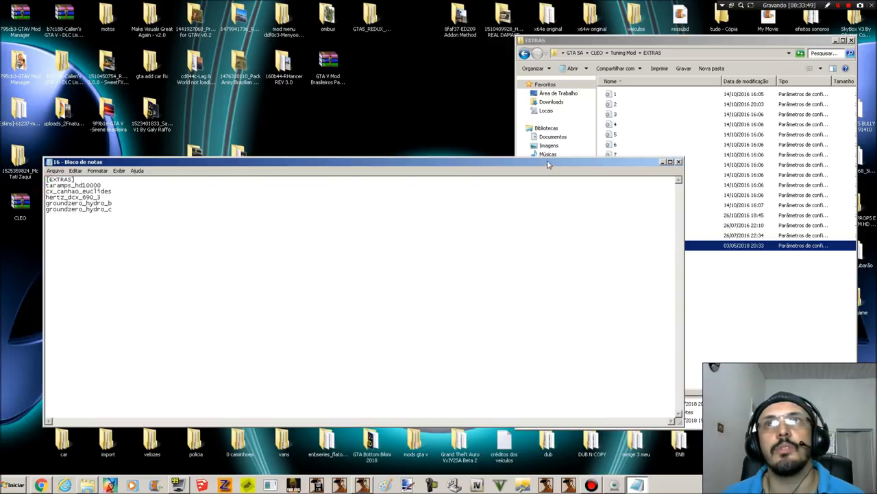
pyautogui.click(678, 162)
pyautogui.click(415, 253)
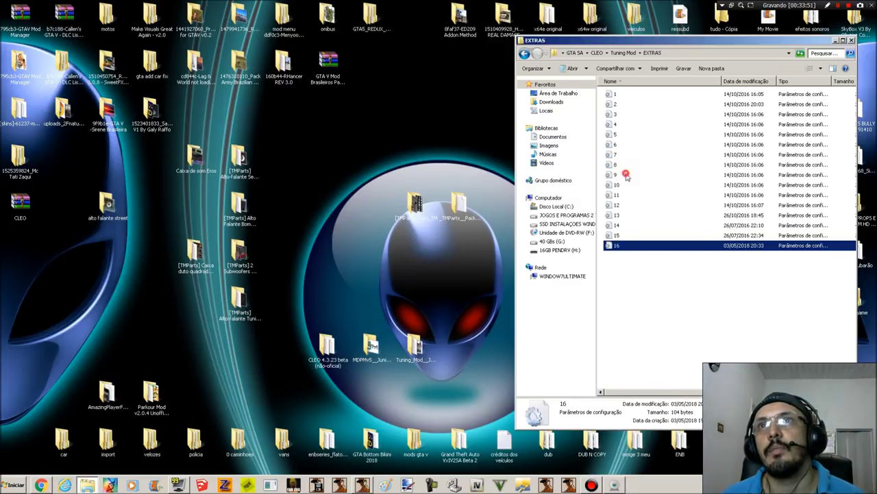
# - Duplicate configuration file 9 within the EXTRAS folder and rename the copy as 17
pyautogui.doubleClick(626, 176)
pyautogui.click(677, 160)
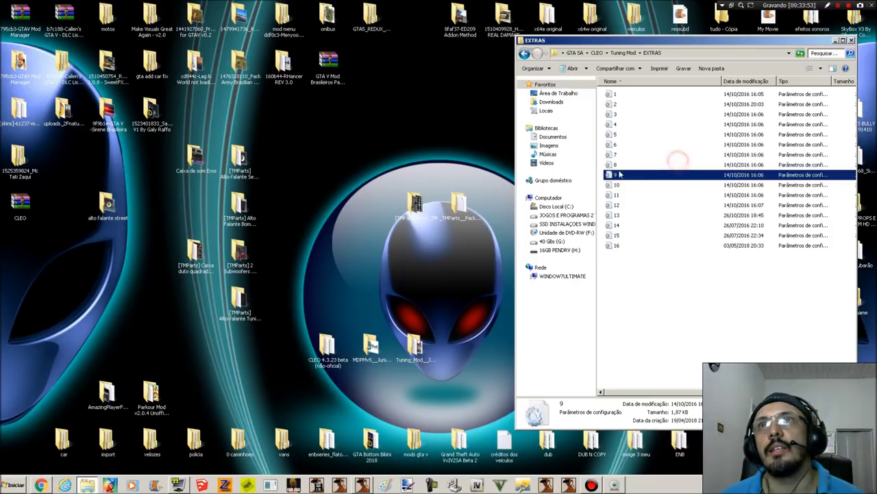
pyautogui.rightClick(619, 171)
pyautogui.click(650, 366)
pyautogui.rightClick(653, 269)
pyautogui.click(684, 321)
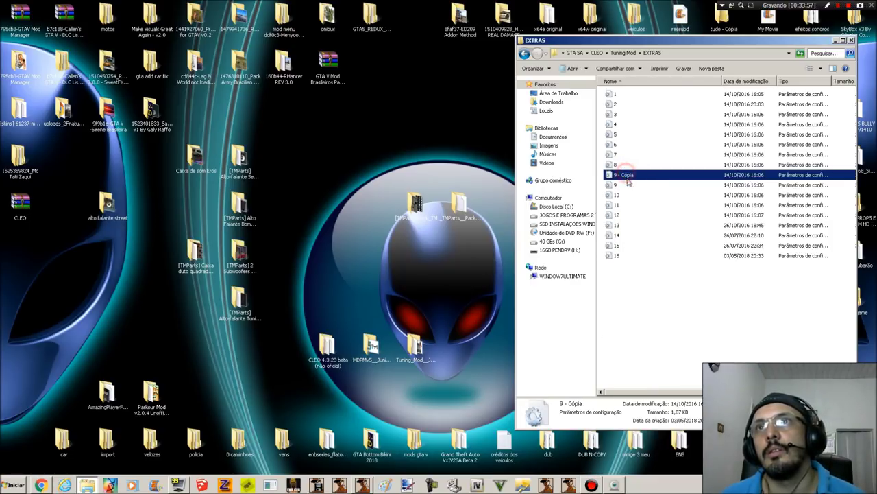
pyautogui.write('17')
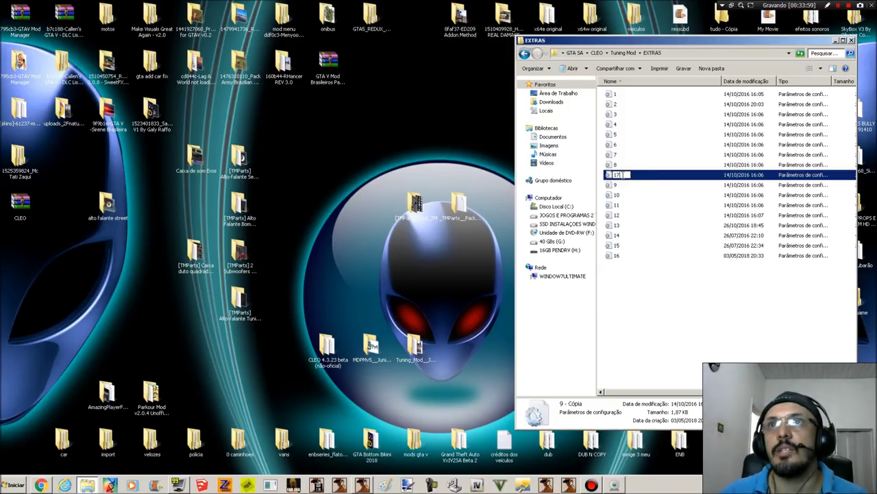
pyautogui.click(675, 274)
# - Delete all part names below the [EXTRAS] heading in file 17, save it, and close it
pyautogui.doubleClick(616, 256)
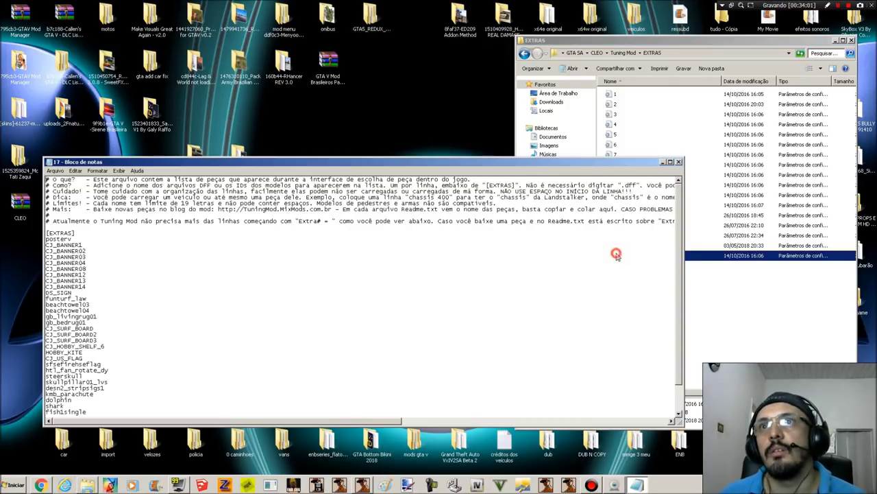
pyautogui.moveTo(45, 239); pyautogui.dragTo(132, 473)
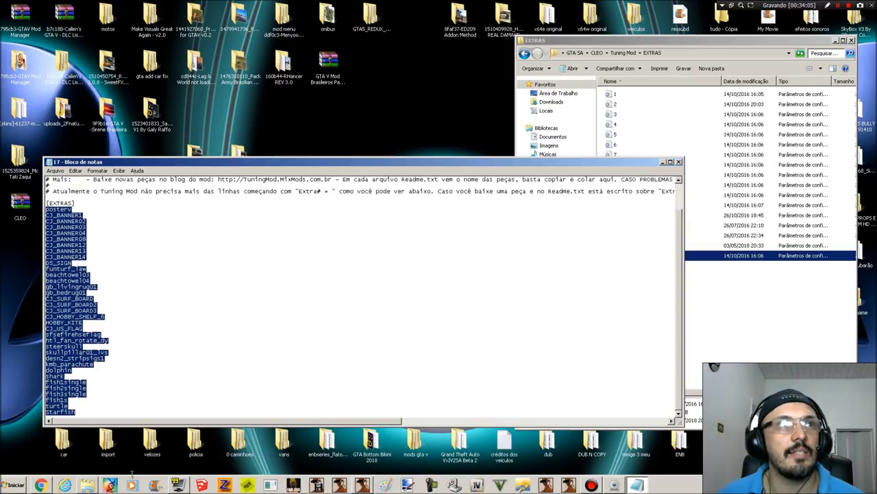
pyautogui.press('Delete')
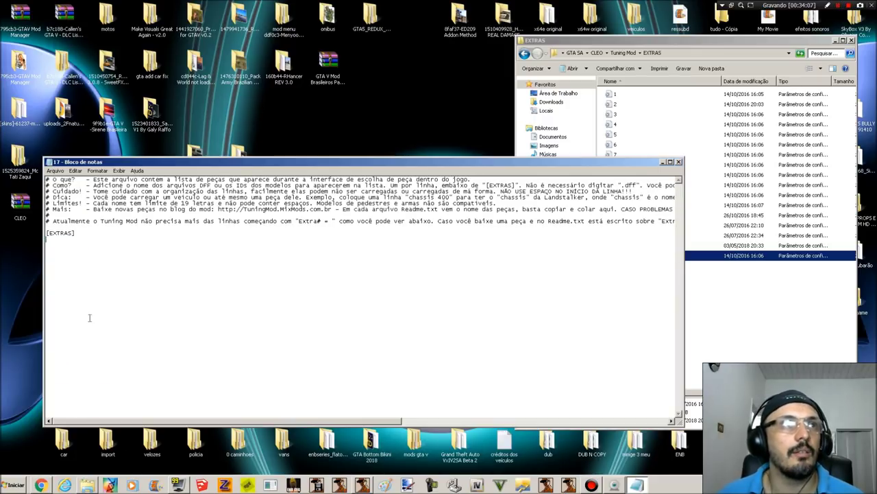
pyautogui.click(57, 172)
pyautogui.click(66, 195)
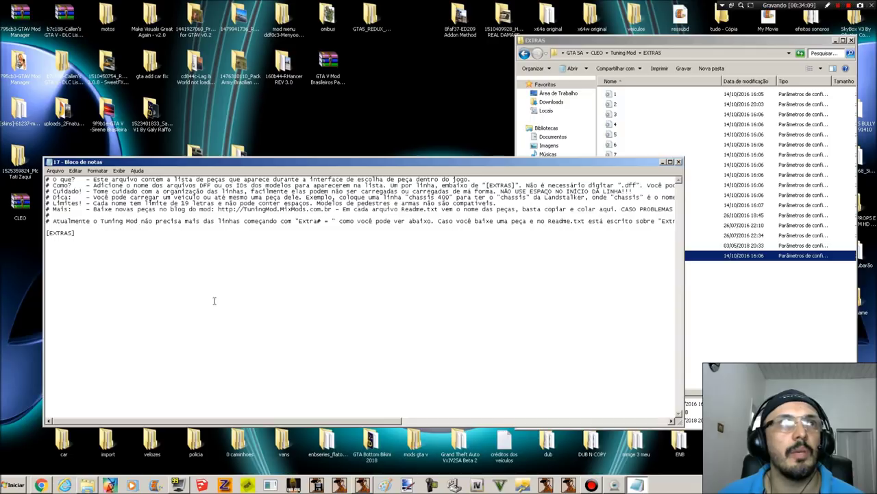
pyautogui.moveTo(597, 170); pyautogui.dragTo(684, 205)
pyautogui.click(766, 201)
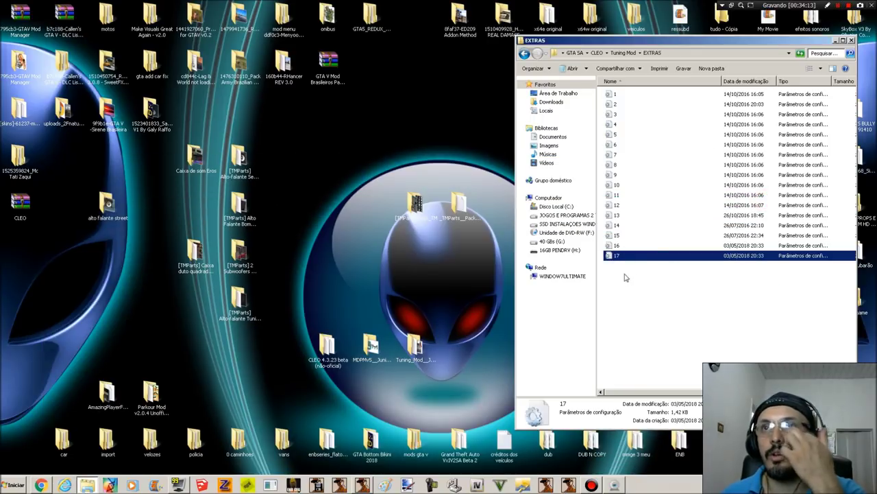
# - Arrange the [TMParts] Caixa duto quadrado e subwoofers and alto falante street folders beneath Caixa de som Eros on the desktop
pyautogui.click(625, 256)
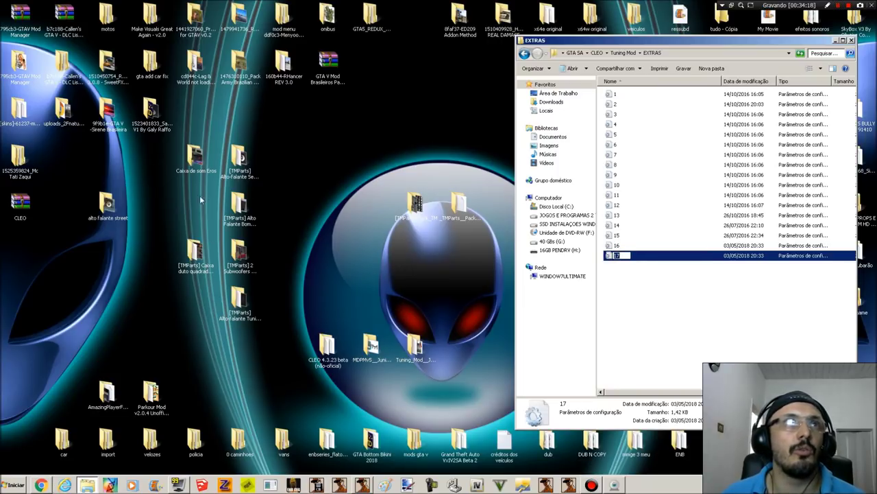
pyautogui.click(191, 157)
pyautogui.moveTo(184, 238); pyautogui.dragTo(185, 192)
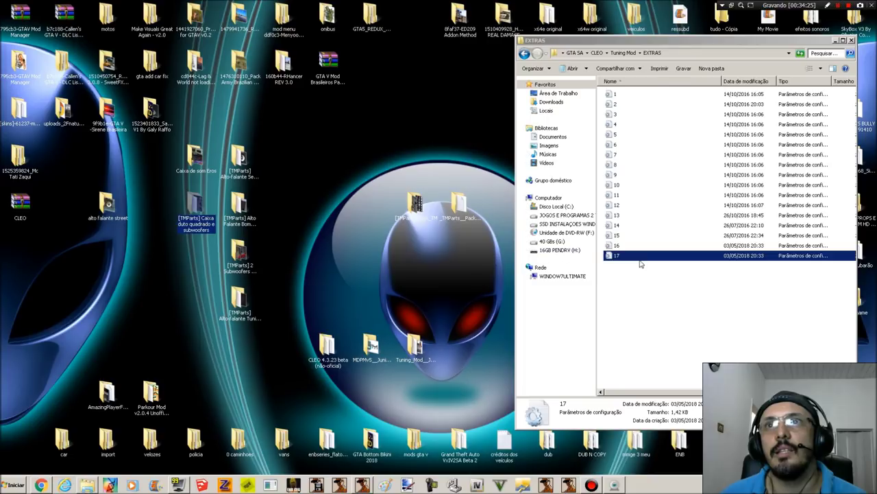
pyautogui.click(195, 165)
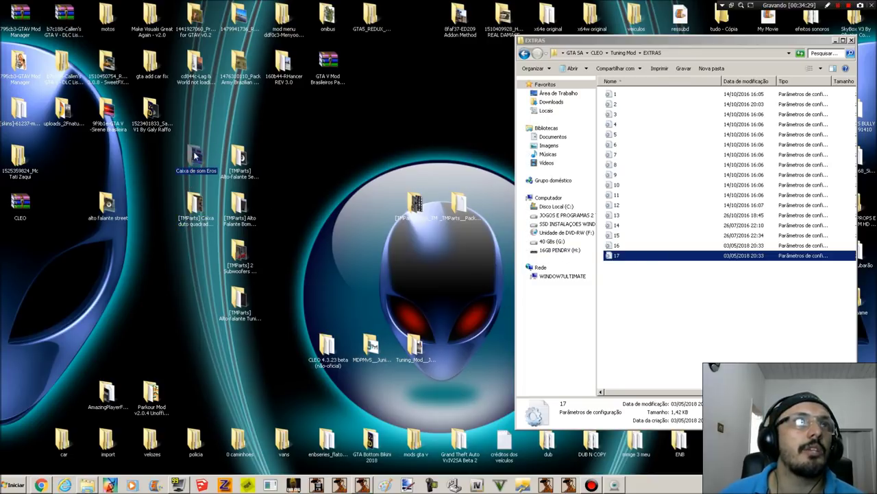
pyautogui.click(113, 203)
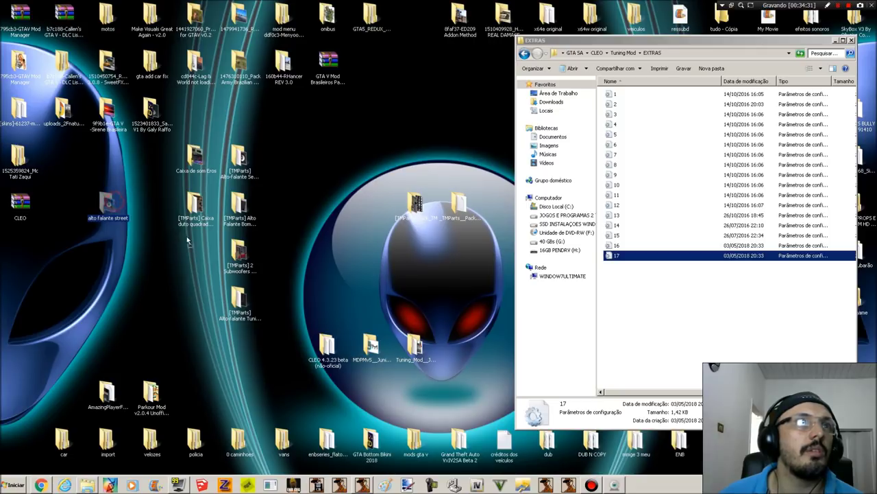
pyautogui.moveTo(115, 203); pyautogui.dragTo(203, 254)
pyautogui.moveTo(286, 154); pyautogui.dragTo(185, 308)
# - Switch to Chrome and look through the speaker parts listed on the Tuning Mod blog's Alto falantes page
pyautogui.click(41, 485)
pyautogui.scroll(-10, 331, 261)
pyautogui.scroll(-20, 330, 261)
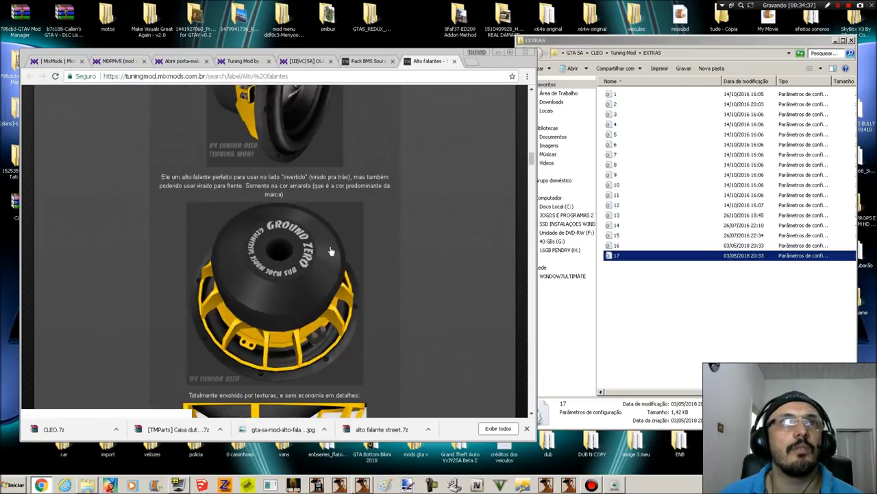
pyautogui.scroll(-20, 328, 251)
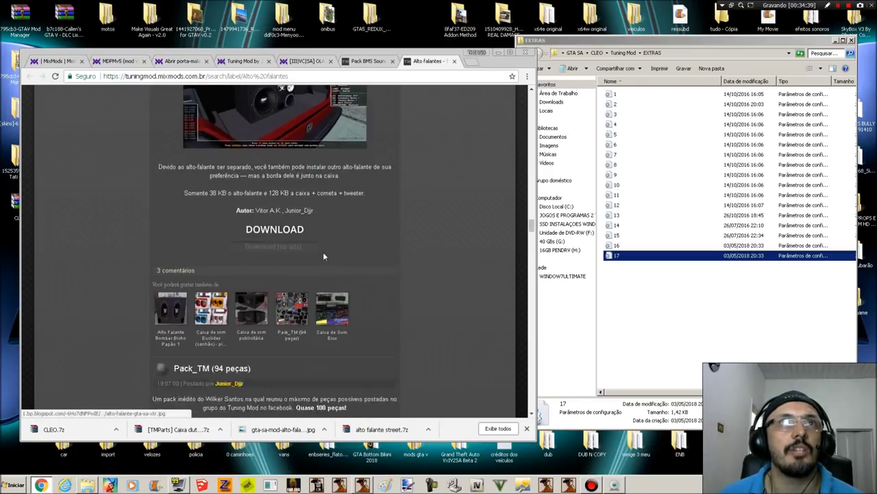
pyautogui.scroll(-8, 325, 253)
pyautogui.scroll(4, 308, 252)
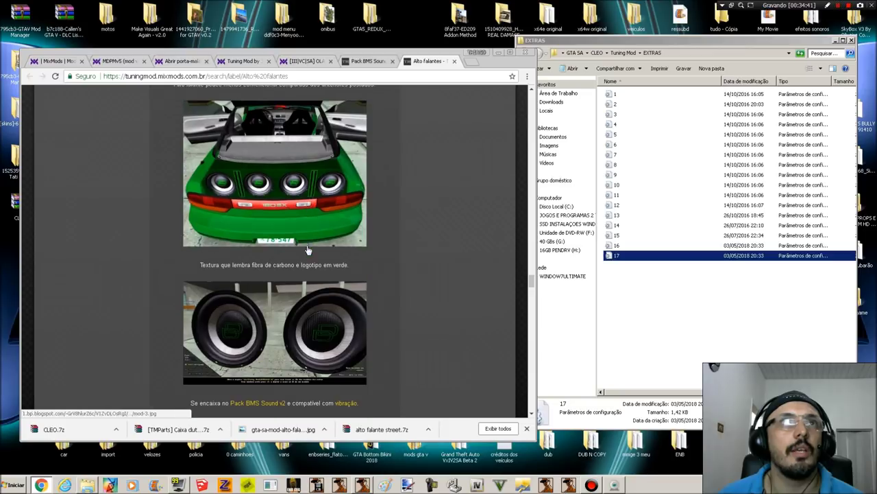
pyautogui.scroll(-3, 261, 214)
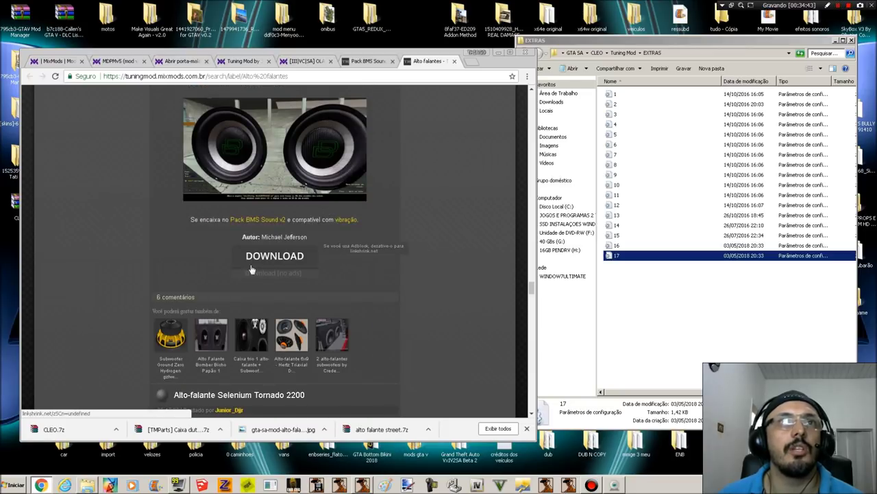
# - Try to download the carbon-fibre textured speaker with the green logo through its download links and close the opened tab
pyautogui.click(259, 257)
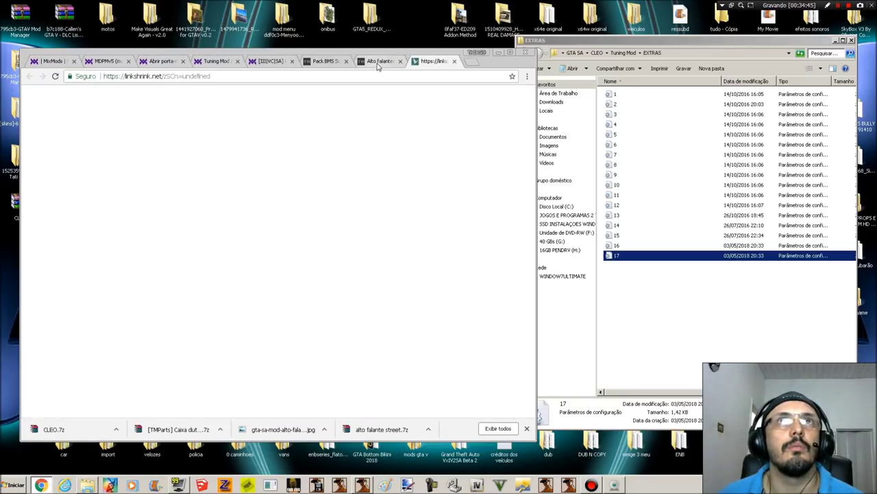
pyautogui.click(379, 61)
pyautogui.click(274, 273)
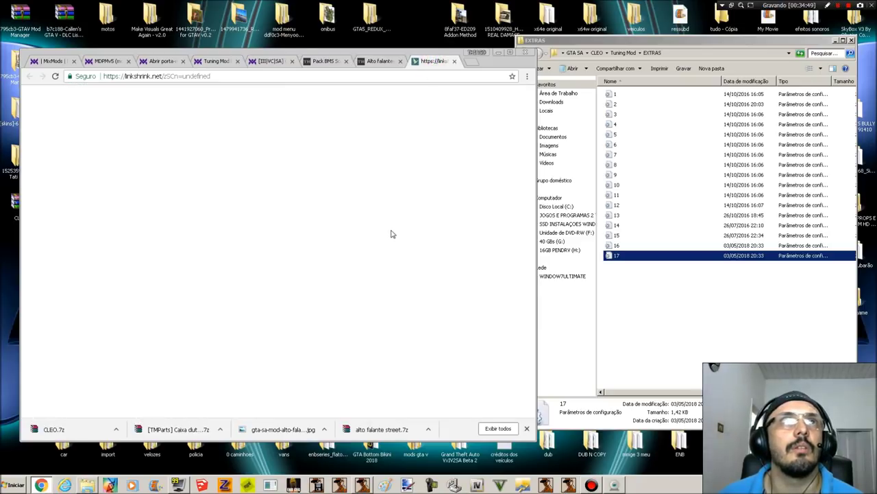
pyautogui.click(454, 61)
# - Look over the Selenium Tornado 2200 and Tuning Mod speaker posts and minimize the browser
pyautogui.scroll(-5, 430, 243)
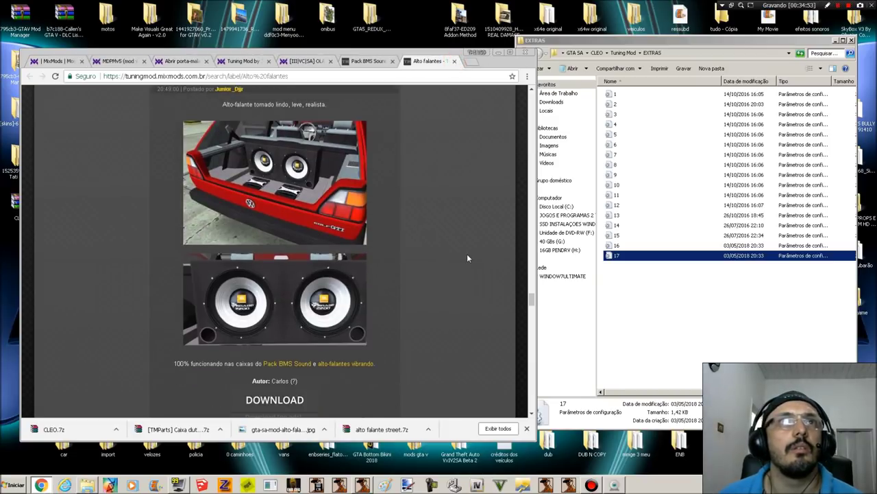
pyautogui.scroll(-4, 426, 274)
pyautogui.scroll(-3, 426, 273)
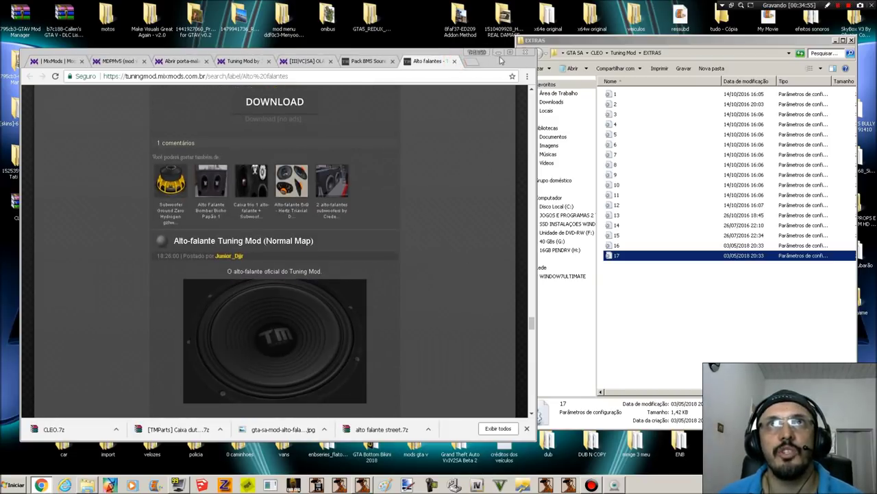
pyautogui.click(500, 53)
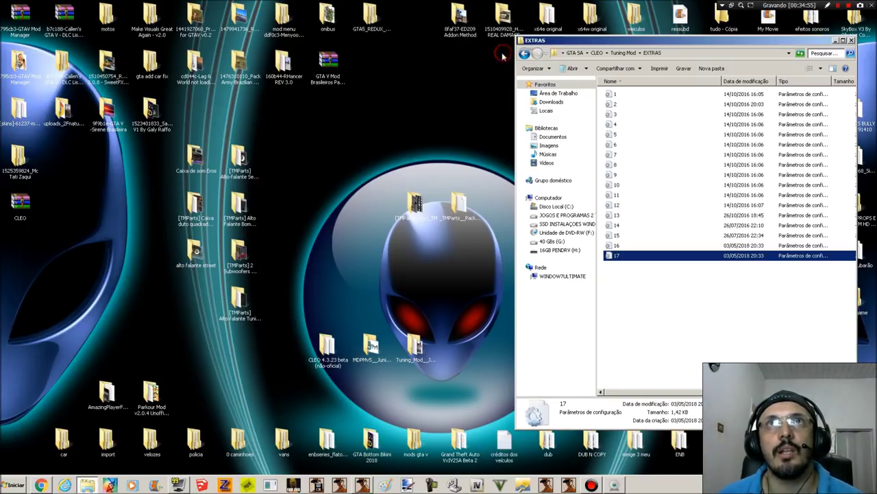
pyautogui.click(644, 264)
pyautogui.click(620, 256)
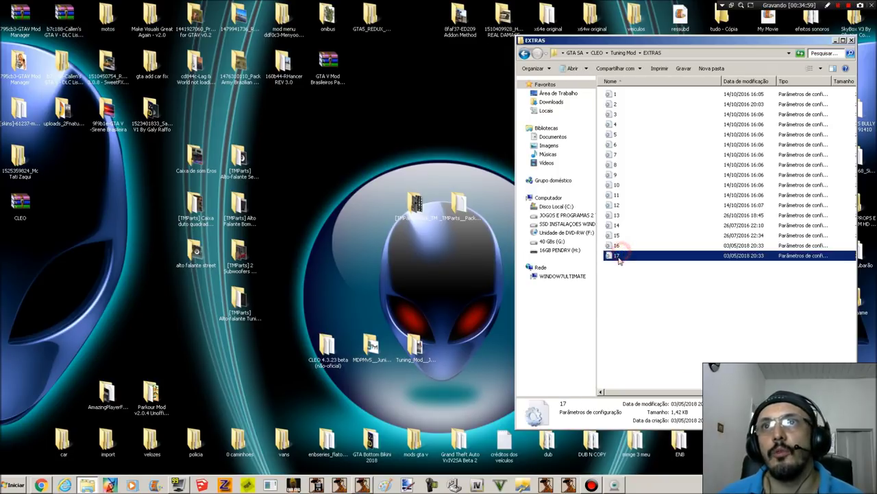
pyautogui.click(625, 247)
pyautogui.click(627, 256)
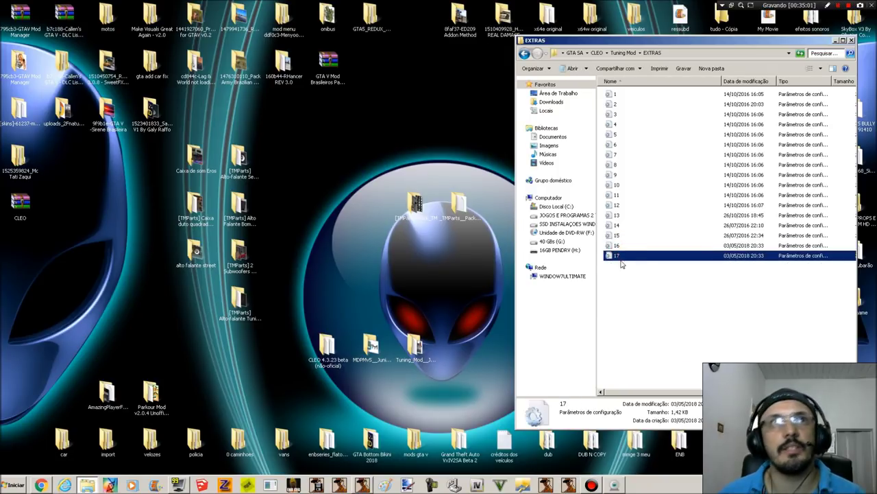
# - View the printeros image in the Caixa de som Eros desktop folder and open the inner Caixa de som Eros folder
pyautogui.click(197, 156)
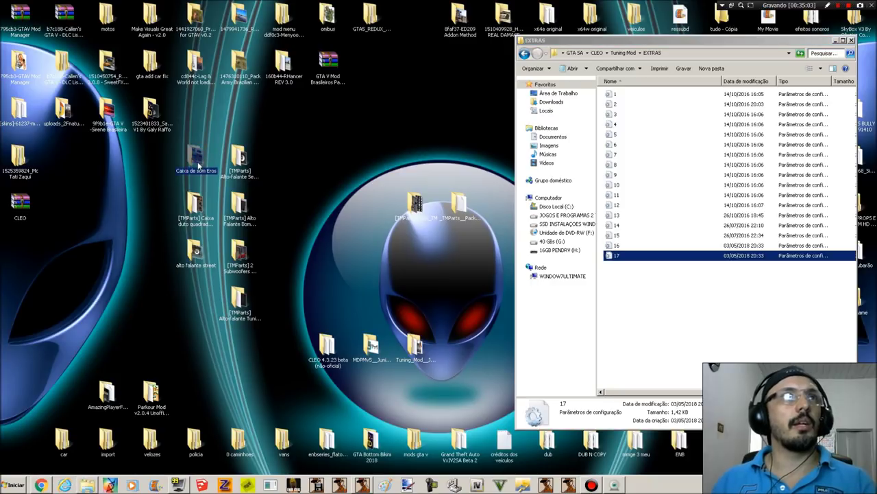
pyautogui.doubleClick(197, 158)
pyautogui.doubleClick(229, 128)
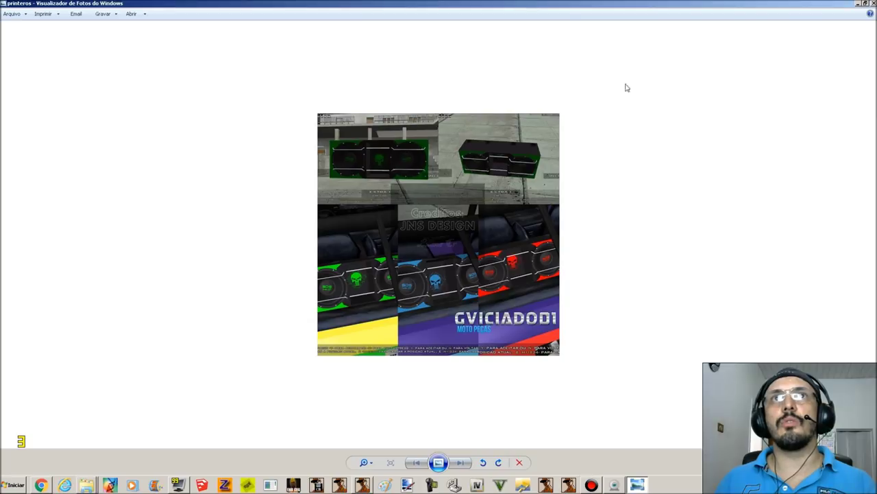
pyautogui.click(875, 5)
pyautogui.doubleClick(191, 133)
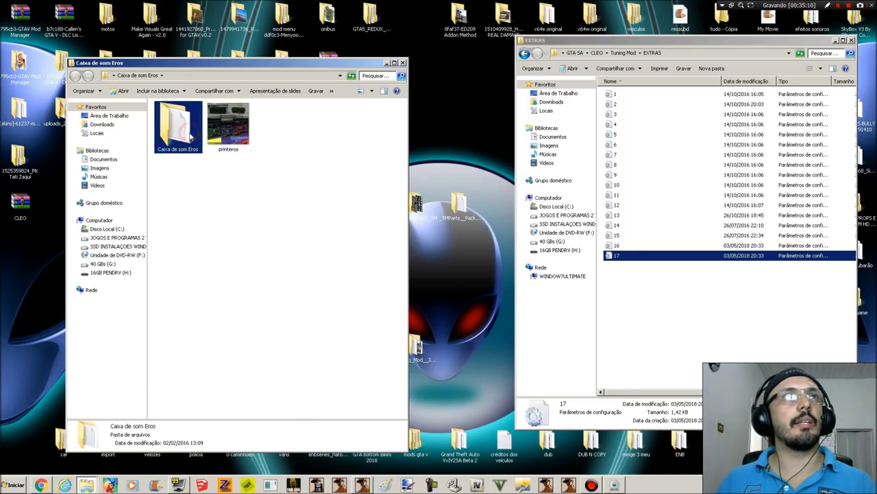
pyautogui.click(182, 118)
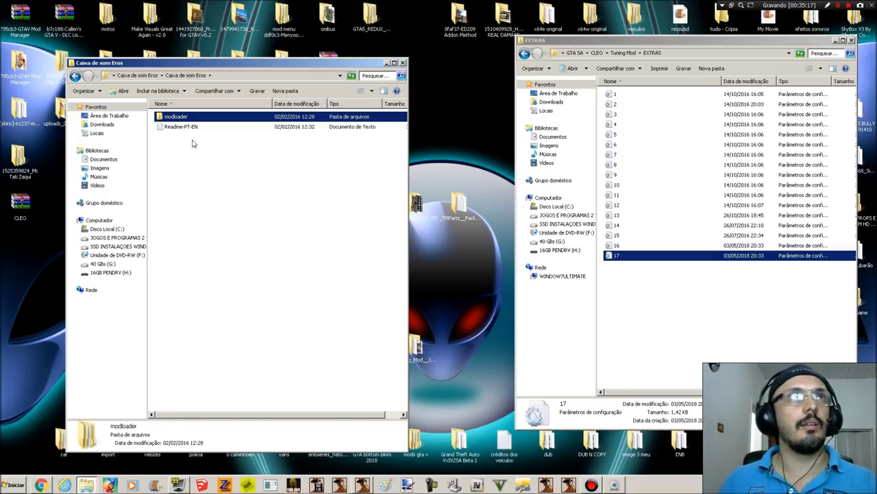
# - Check the part names listed in EXTRAS file 9, close it, and select file 17
pyautogui.doubleClick(617, 175)
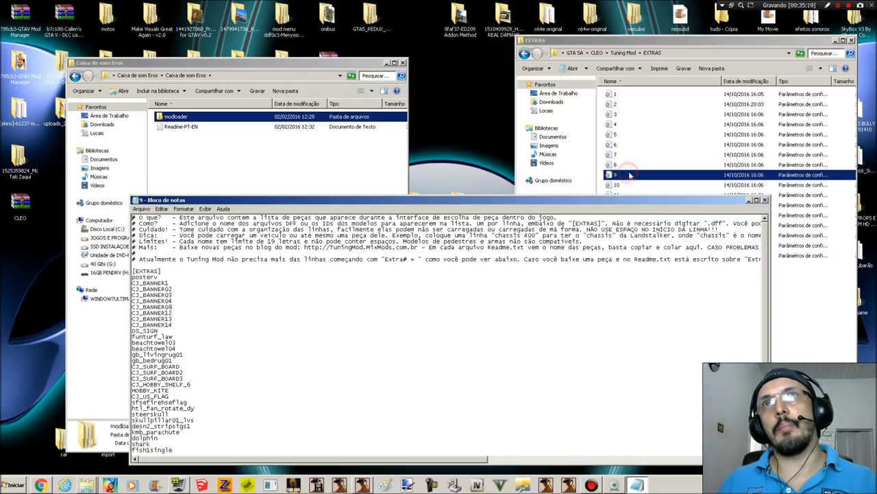
pyautogui.click(765, 200)
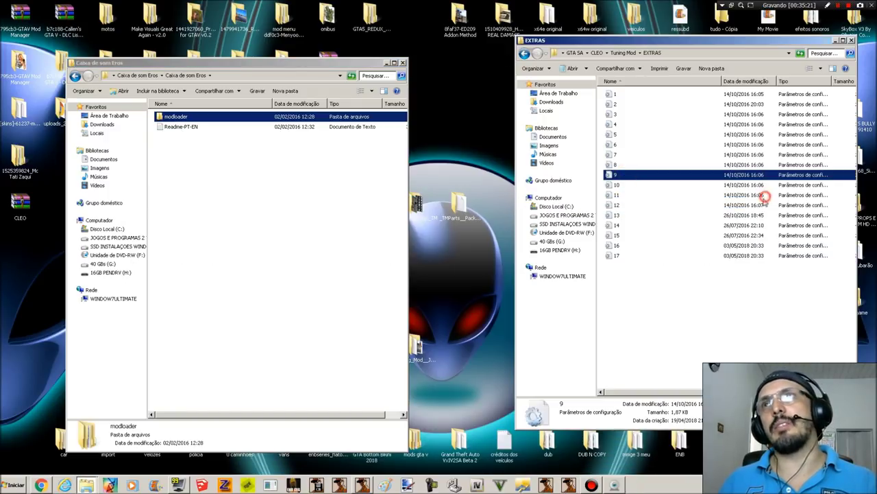
pyautogui.click(623, 257)
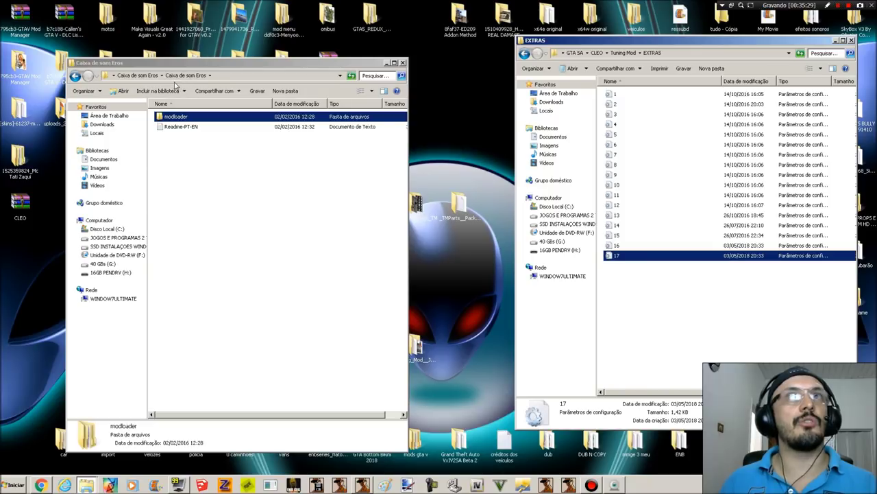
# - Open the part's files under modloader, tuning mod parts, Caixa de som Eros, and select jns_gv01.dff
pyautogui.doubleClick(193, 118)
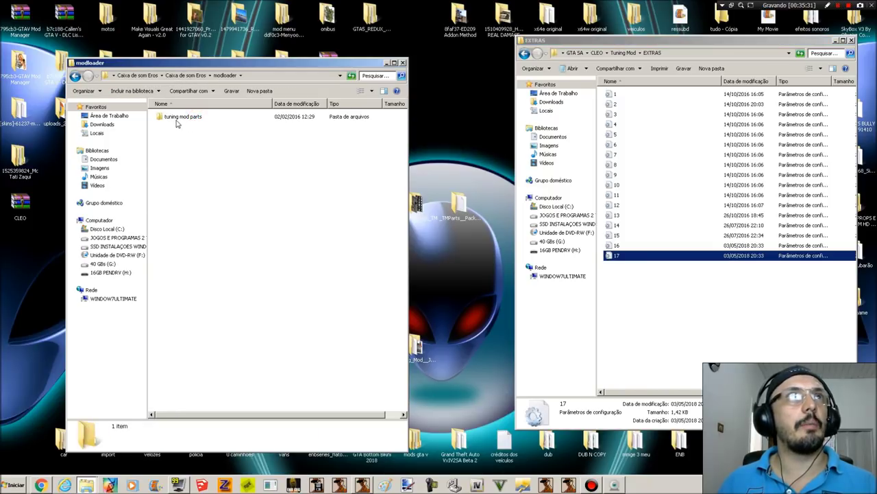
pyautogui.doubleClick(179, 118)
pyautogui.doubleClick(177, 120)
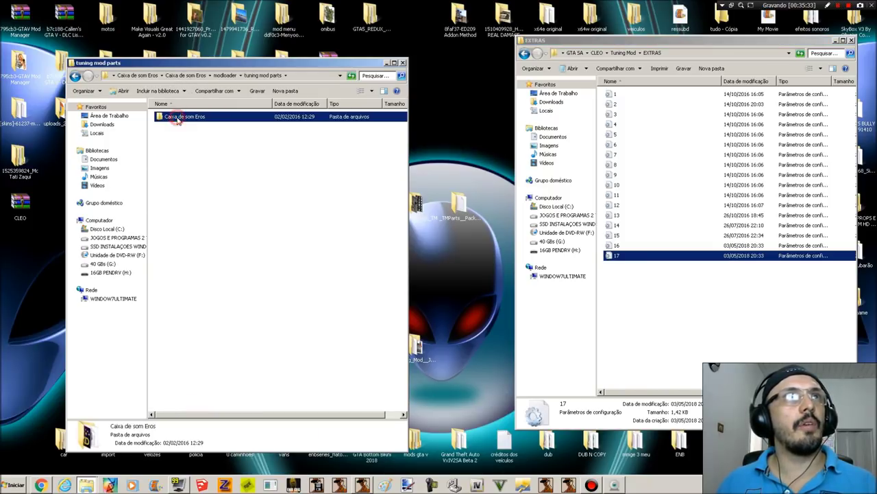
pyautogui.click(189, 117)
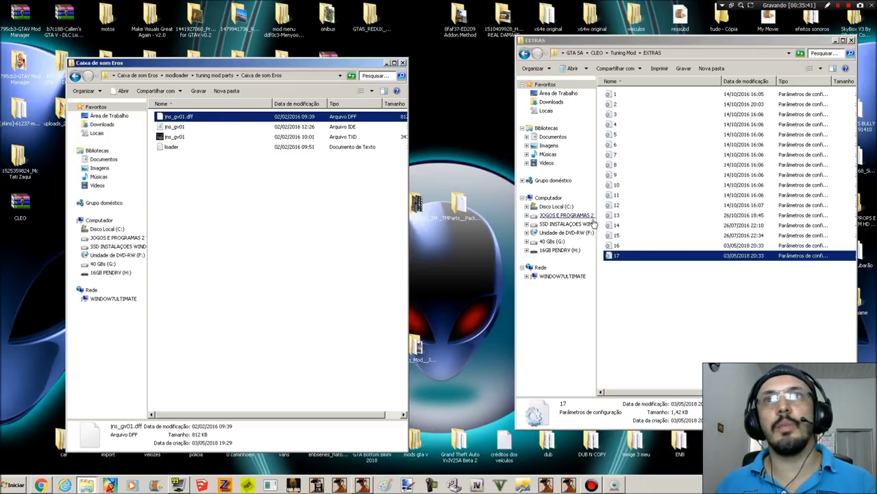
# - Open EXTRAS file 17 alongside the part folder and copy the name jns_gv01 from the DFF file without its extension
pyautogui.doubleClick(623, 256)
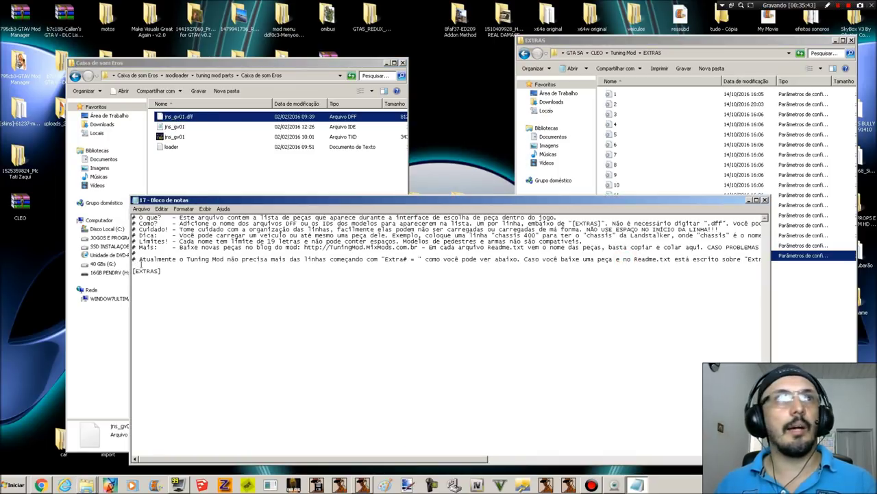
pyautogui.click(144, 280)
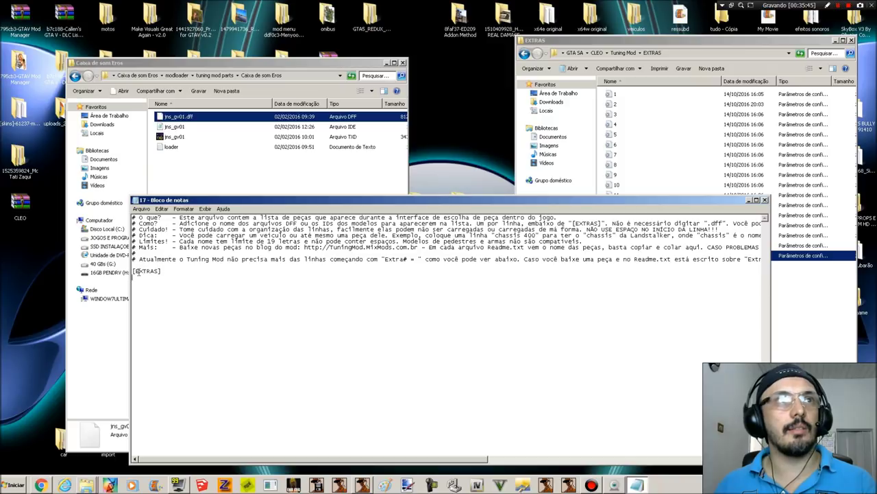
pyautogui.moveTo(224, 200); pyautogui.dragTo(315, 185)
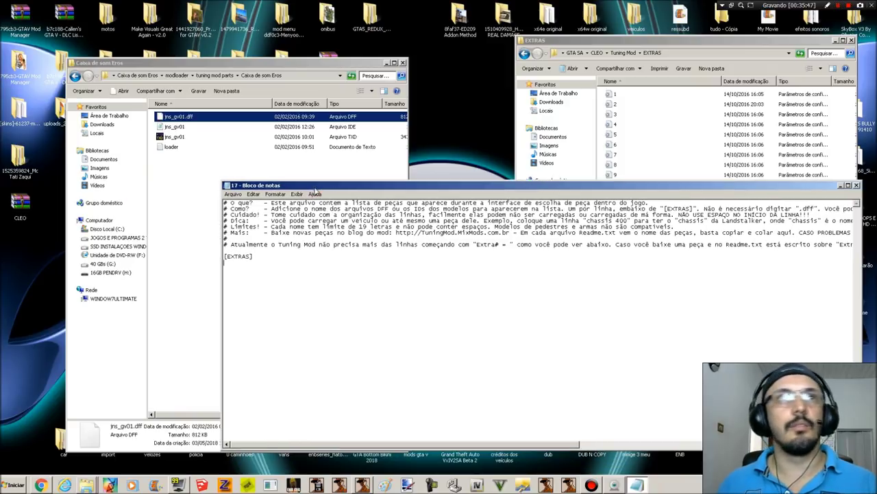
pyautogui.click(176, 120)
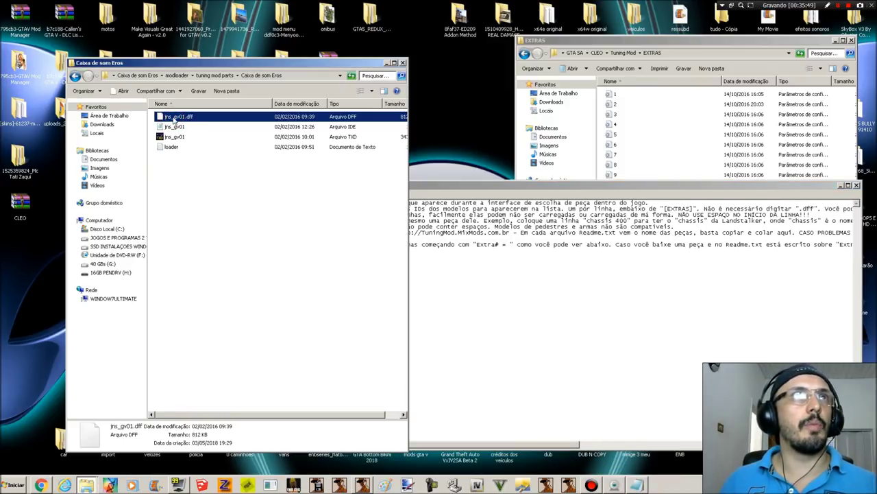
pyautogui.click(174, 118)
pyautogui.hotkey('ctrl', 'c')
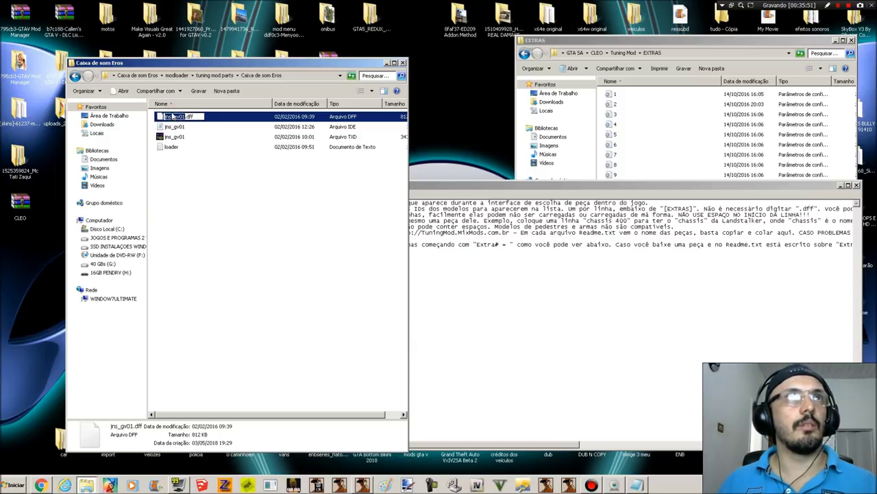
pyautogui.rightClick(175, 117)
pyautogui.click(194, 139)
# - Paste jns_gv01 on the line below the [EXTRAS] heading in file 17
pyautogui.click(561, 308)
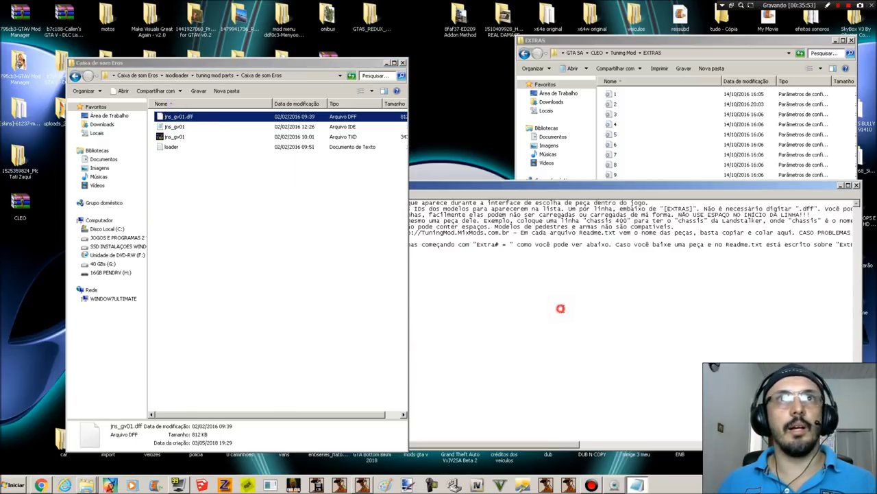
pyautogui.click(467, 292)
pyautogui.moveTo(437, 189); pyautogui.dragTo(419, 197)
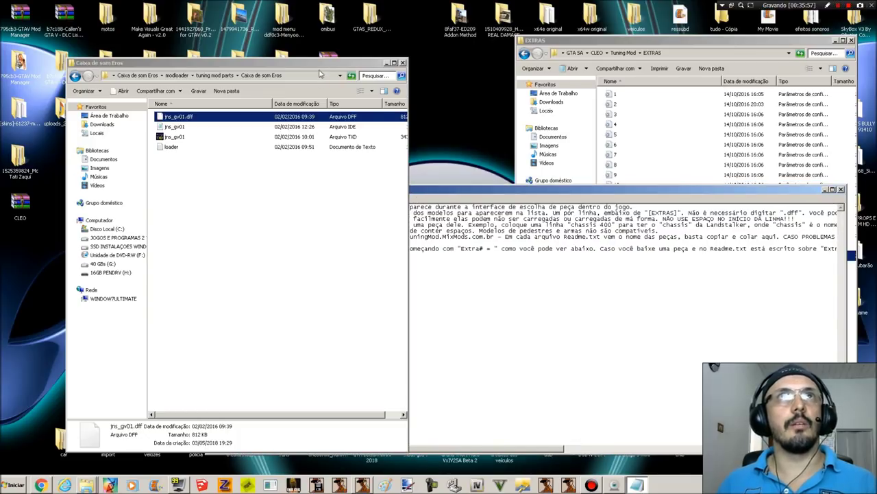
pyautogui.moveTo(318, 63); pyautogui.dragTo(267, 60)
pyautogui.click(520, 336)
pyautogui.rightClick(223, 268)
pyautogui.click(268, 305)
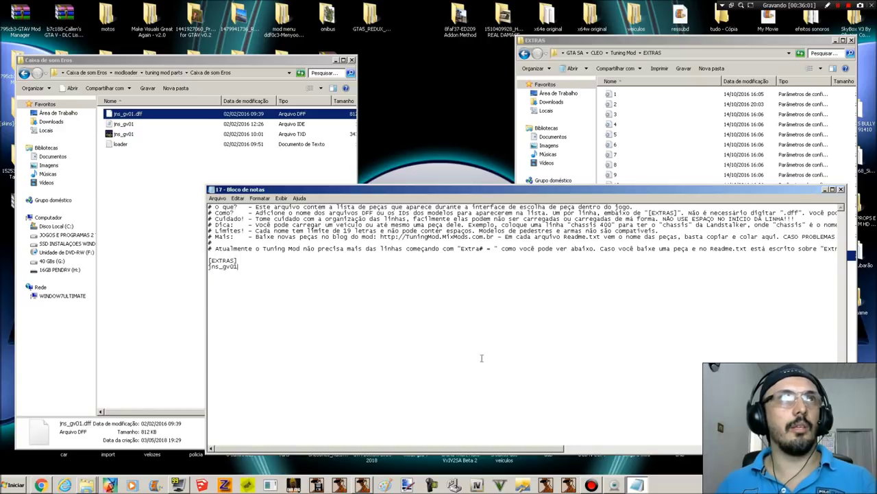
# - Close the Caixa de som Eros folder window and save file 17
pyautogui.click(352, 60)
pyautogui.click(218, 199)
pyautogui.click(222, 225)
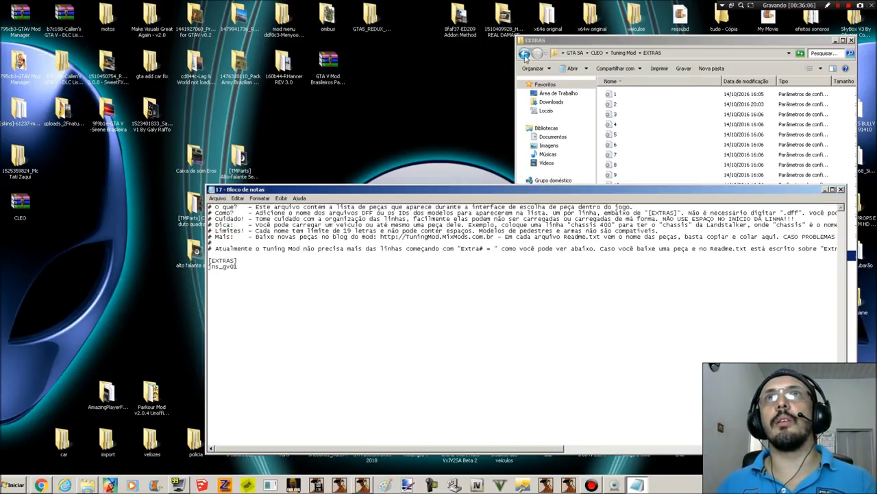
# - Go from the EXTRAS folder back up to GTA SA and open modloader, Tuning Mod Parts
pyautogui.click(527, 54)
pyautogui.click(525, 55)
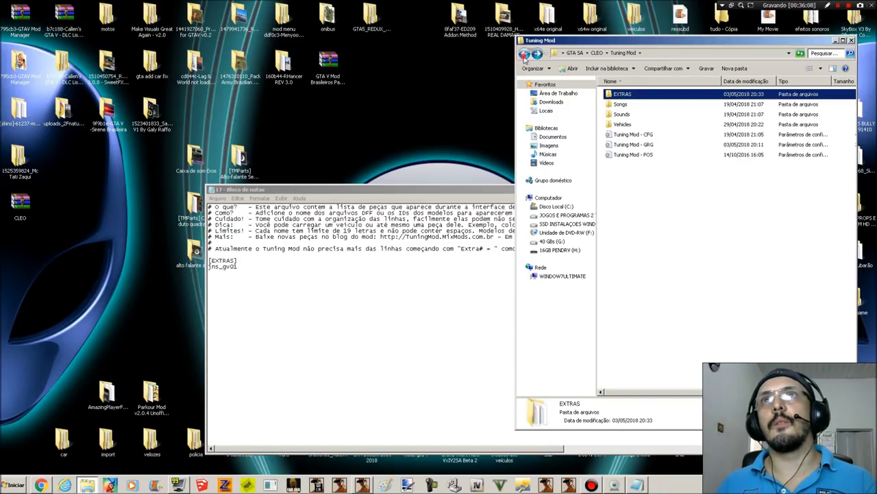
pyautogui.click(524, 55)
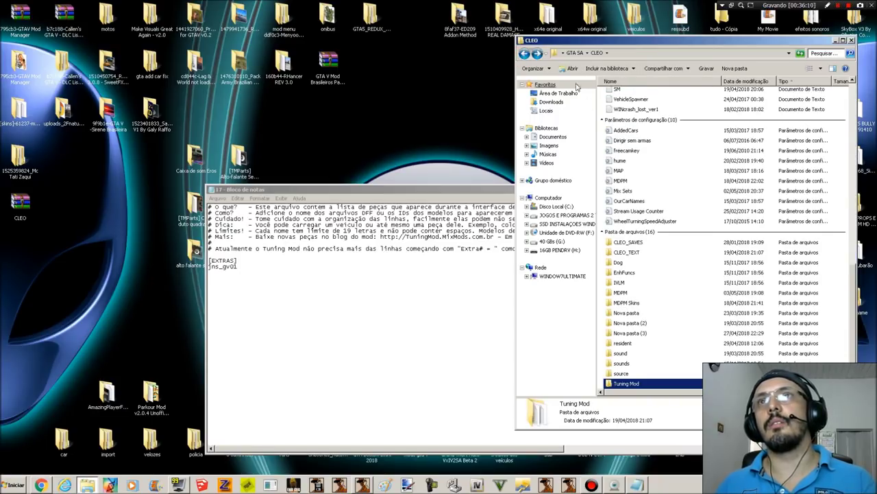
pyautogui.click(525, 55)
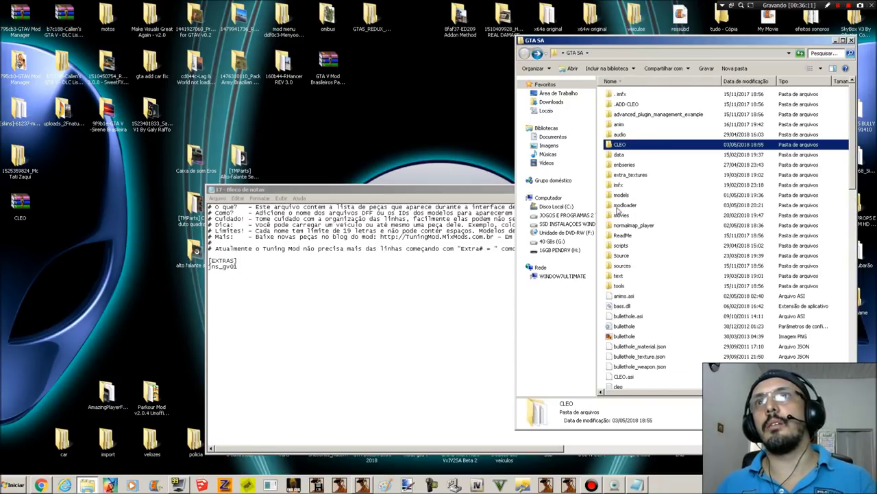
pyautogui.doubleClick(616, 207)
pyautogui.doubleClick(631, 268)
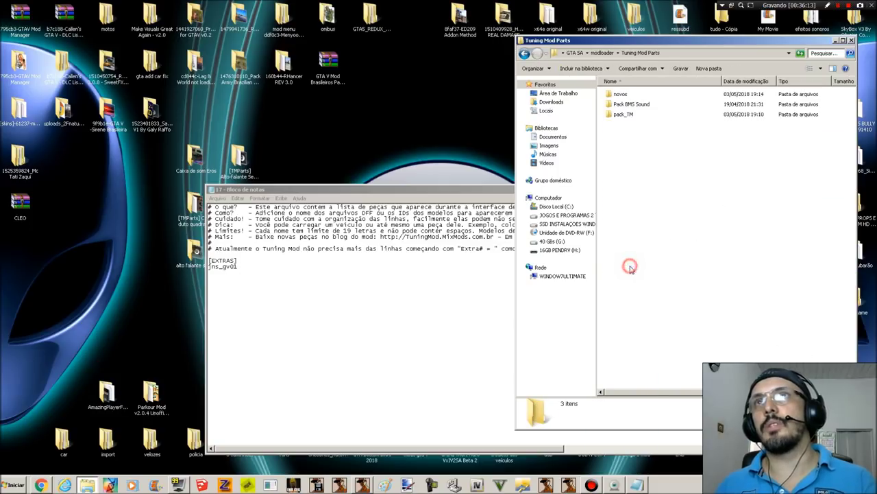
# - Create a folder named novos 2 inside Tuning Mod Parts and open it
pyautogui.rightClick(614, 189)
pyautogui.moveTo(644, 281)
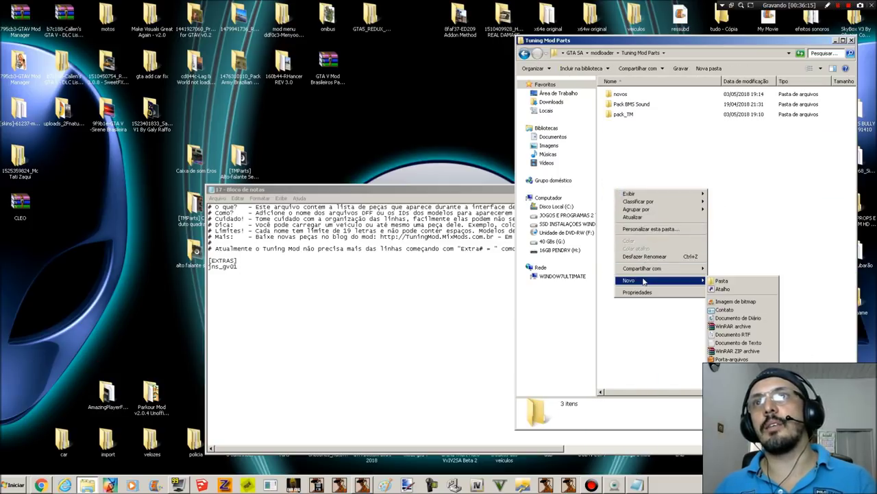
pyautogui.click(733, 283)
pyautogui.write('novos 2')
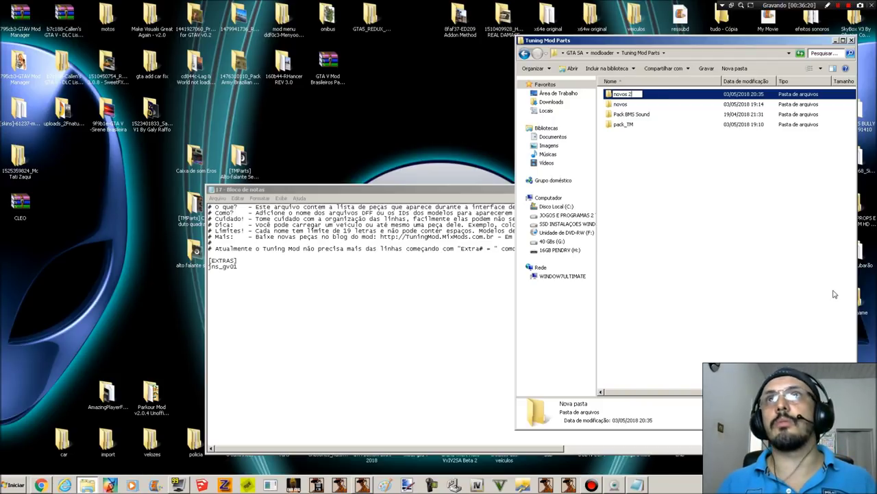
pyautogui.click(672, 336)
pyautogui.doubleClick(628, 105)
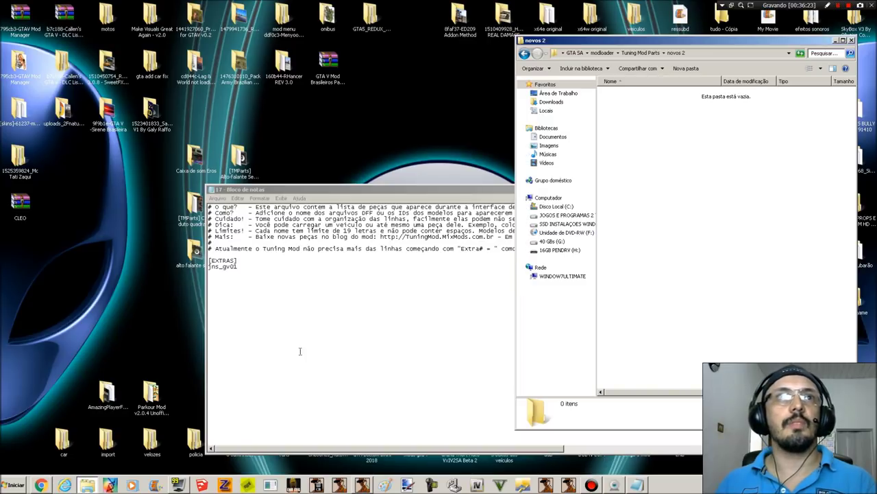
# - Try to move only the inner Caixa de som Eros folder from the desktop part's modloader, tuning mod parts folder into novos 2
pyautogui.click(199, 156)
pyautogui.doubleClick(199, 156)
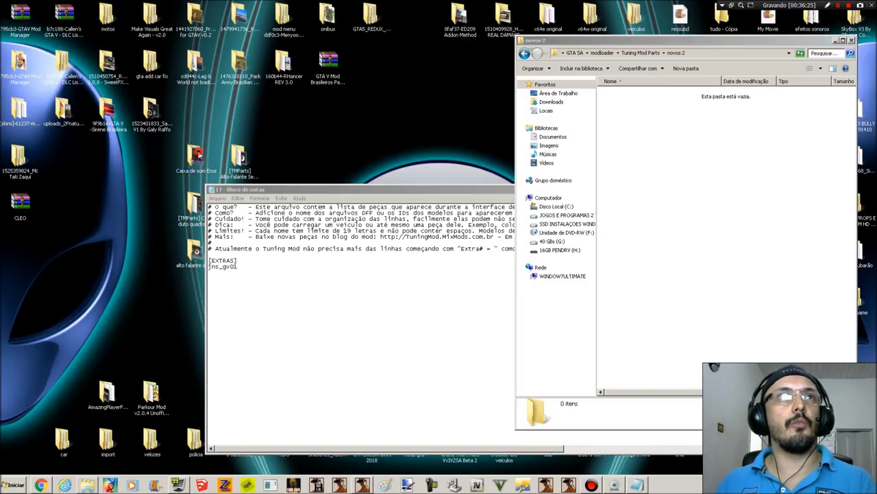
pyautogui.doubleClick(137, 118)
pyautogui.click(139, 115)
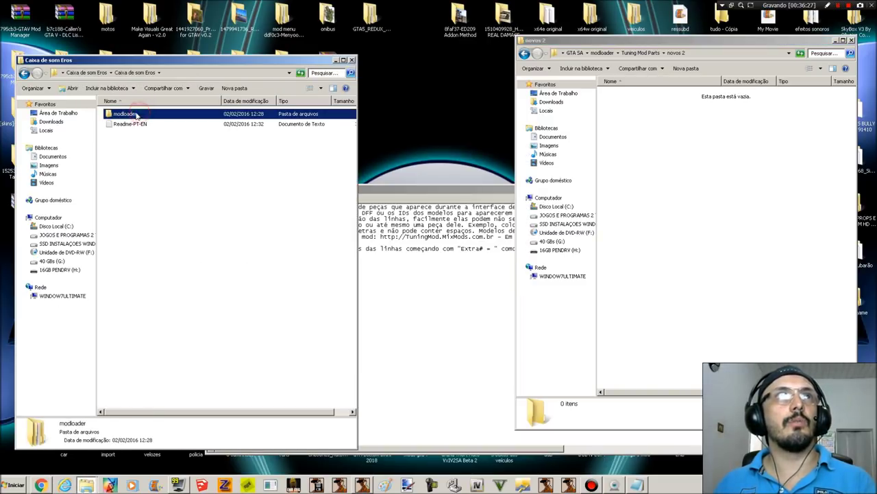
pyautogui.doubleClick(128, 115)
pyautogui.doubleClick(132, 115)
pyautogui.click(147, 115)
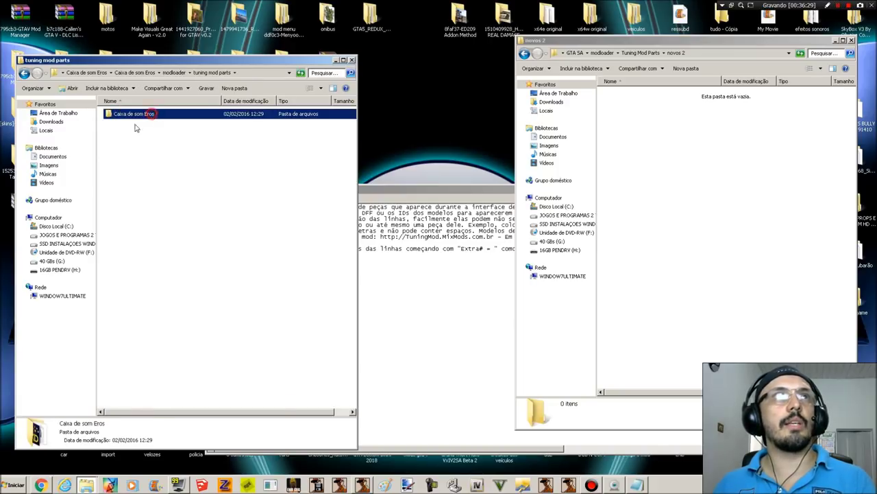
pyautogui.hotkey('ctrl', 'x')
pyautogui.click(754, 269)
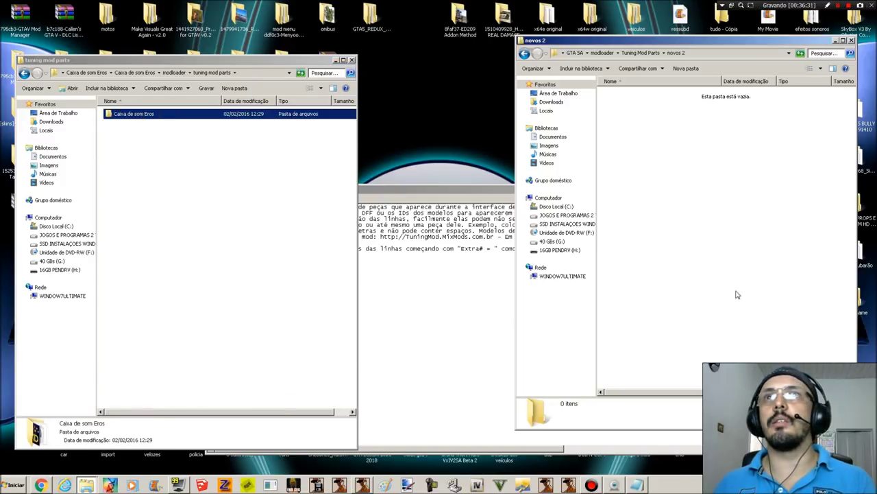
pyautogui.hotkey('ctrl', 'v')
# - Undo the move of the inner Caixa de som Eros folder and close its source folder window
pyautogui.rightClick(289, 254)
pyautogui.click(316, 320)
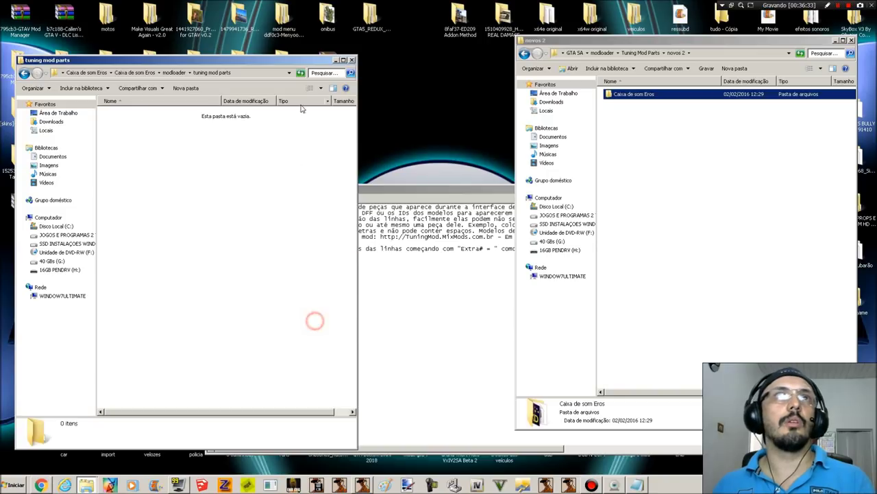
pyautogui.click(351, 59)
# - Move the whole Caixa de som Eros folder from the desktop into novos 2 and open it there
pyautogui.click(197, 163)
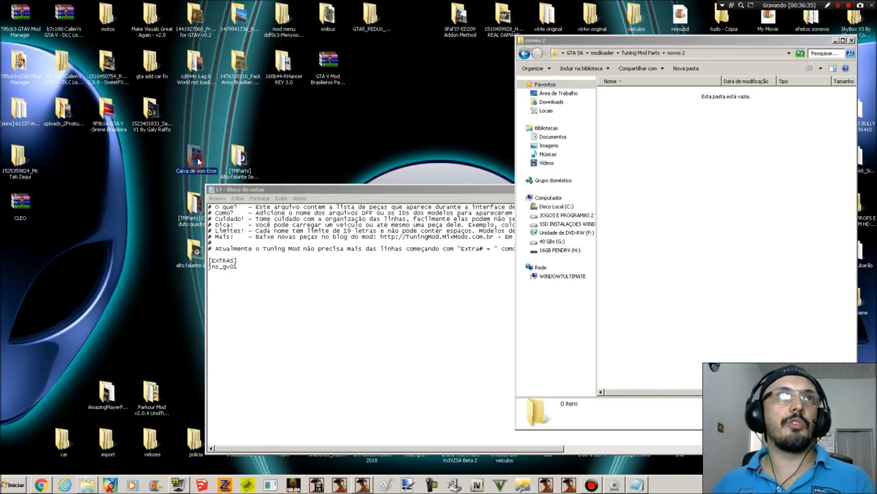
pyautogui.moveTo(758, 190); pyautogui.dragTo(707, 190)
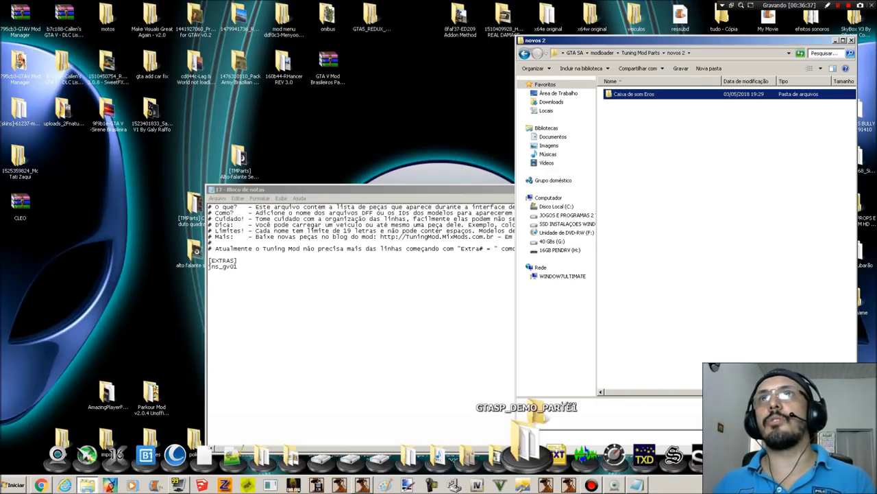
pyautogui.doubleClick(655, 94)
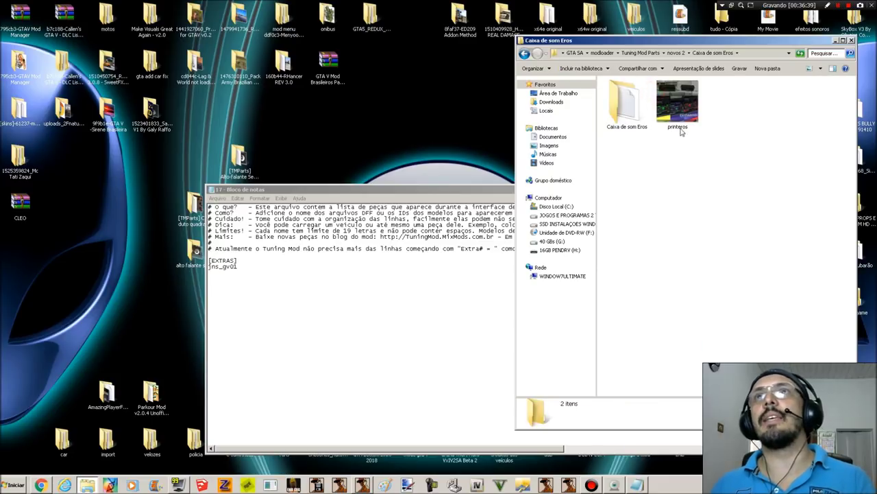
# - View the part's preview image printeros, close the viewer and return to novos 2
pyautogui.doubleClick(676, 115)
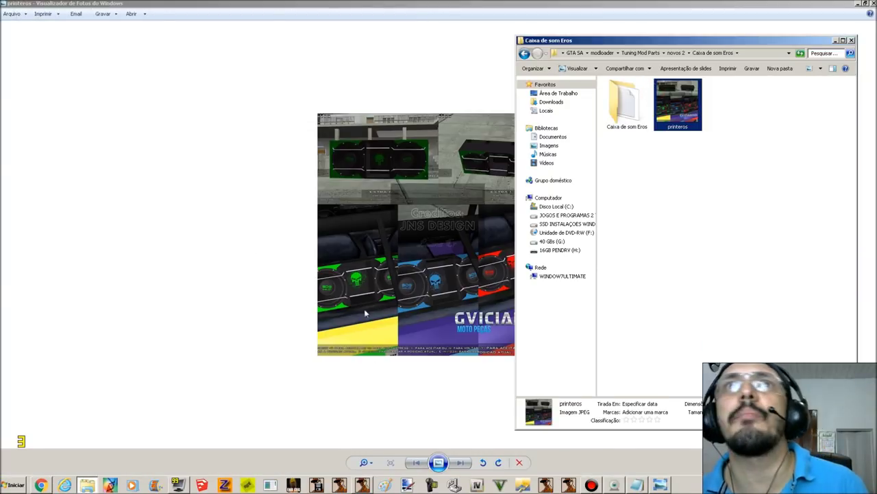
pyautogui.click(364, 323)
pyautogui.moveTo(505, 3); pyautogui.dragTo(502, 25)
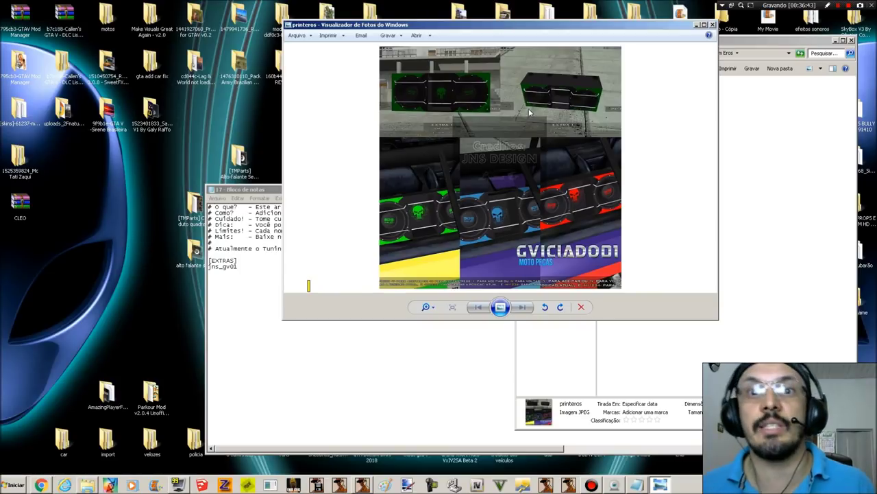
pyautogui.click(712, 25)
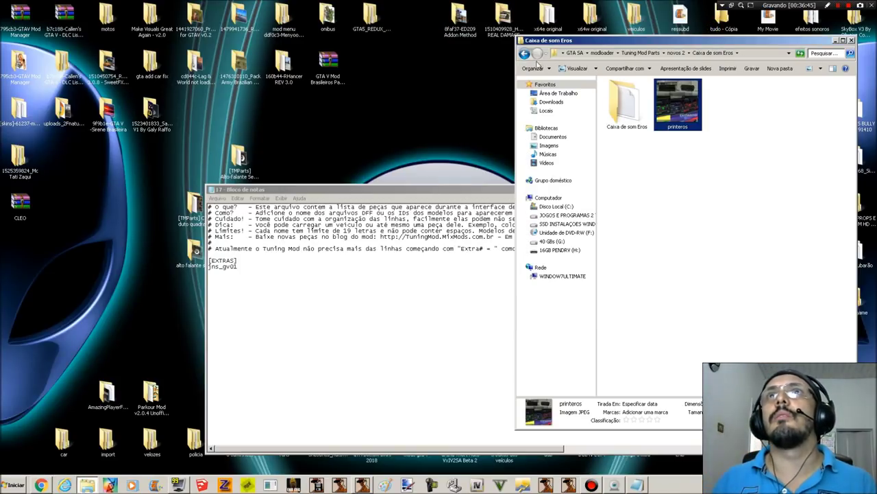
pyautogui.click(525, 53)
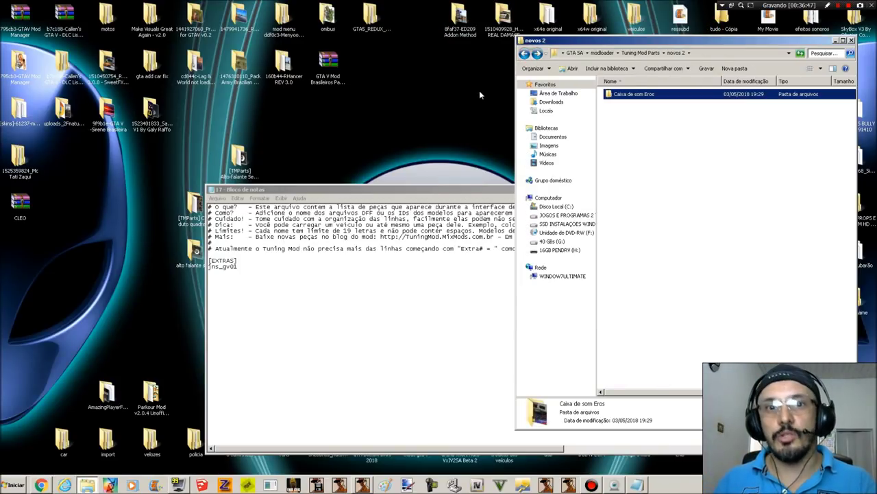
# - Return to the Tuning Mod Parts folder and reposition the [TMParts] Caixa duto quadrado e subwoofers folder on the desktop, clear of the file 17 window
pyautogui.click(691, 174)
pyautogui.click(525, 53)
pyautogui.click(526, 53)
pyautogui.click(537, 54)
pyautogui.moveTo(190, 206); pyautogui.dragTo(103, 218)
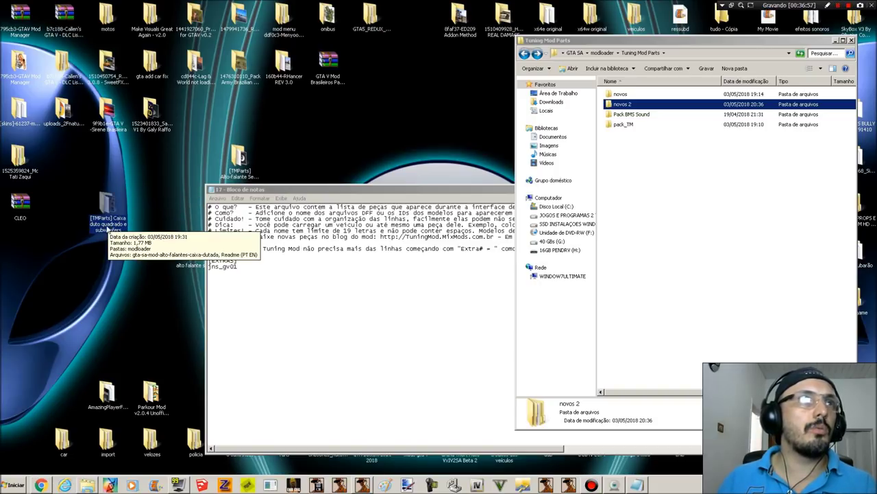
# - Open the Caixa duto quadrado e subwoofers folder, show its preview image, and open modloader, Tuning Mod Parts, hlk parts, hlkbox+subs
pyautogui.doubleClick(108, 200)
pyautogui.doubleClick(192, 124)
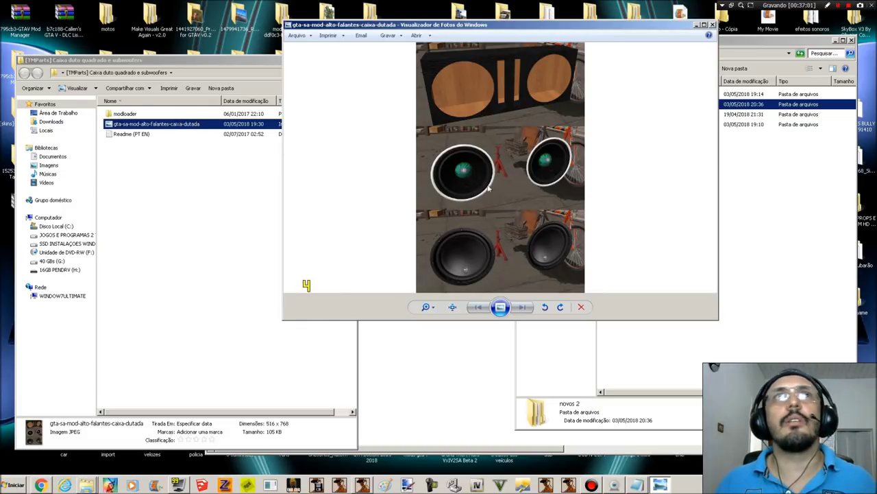
pyautogui.doubleClick(132, 117)
pyautogui.doubleClick(137, 116)
pyautogui.doubleClick(137, 117)
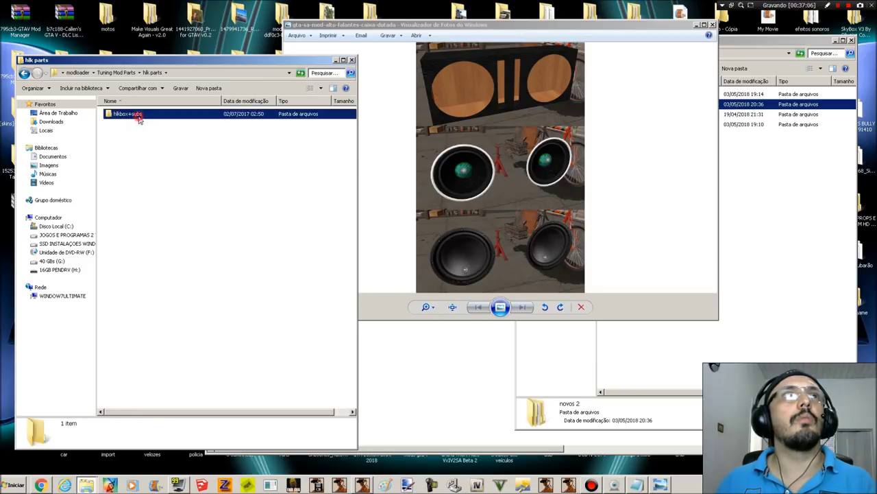
pyautogui.doubleClick(137, 116)
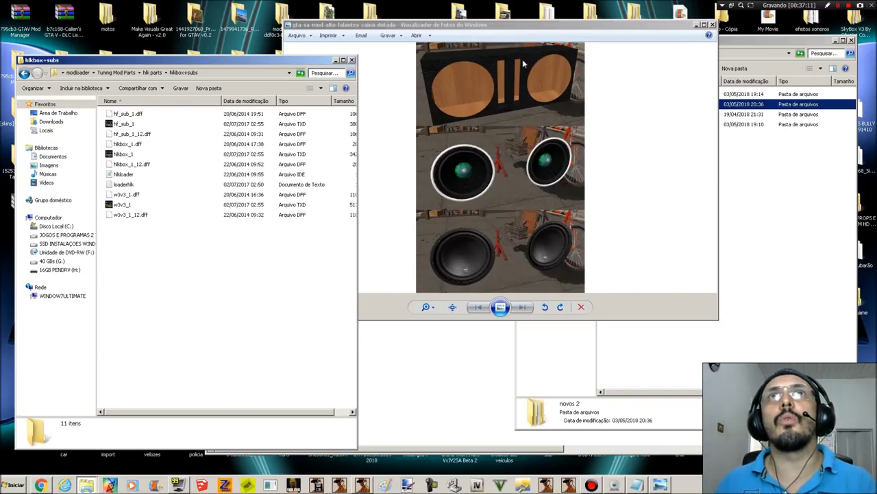
# - Zoom in on the speaker box in the preview image to examine it, and close the image viewer
pyautogui.doubleClick(523, 87)
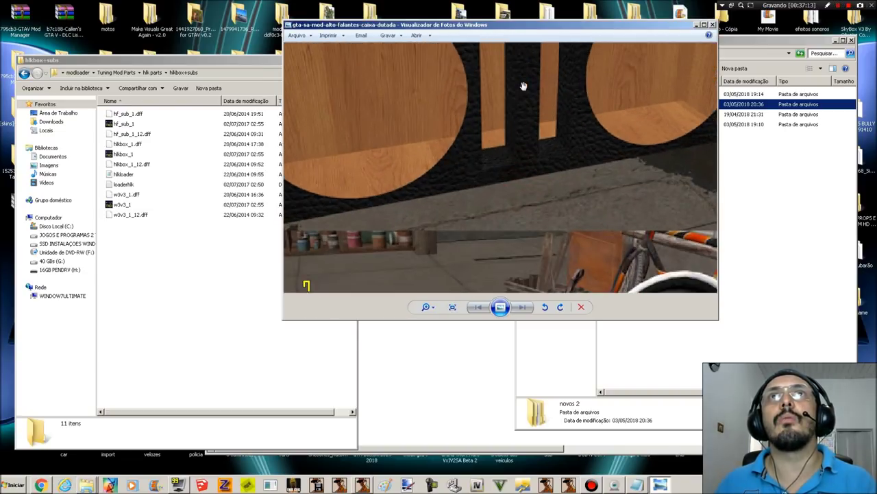
pyautogui.moveTo(523, 120); pyautogui.dragTo(529, 233)
pyautogui.click(714, 25)
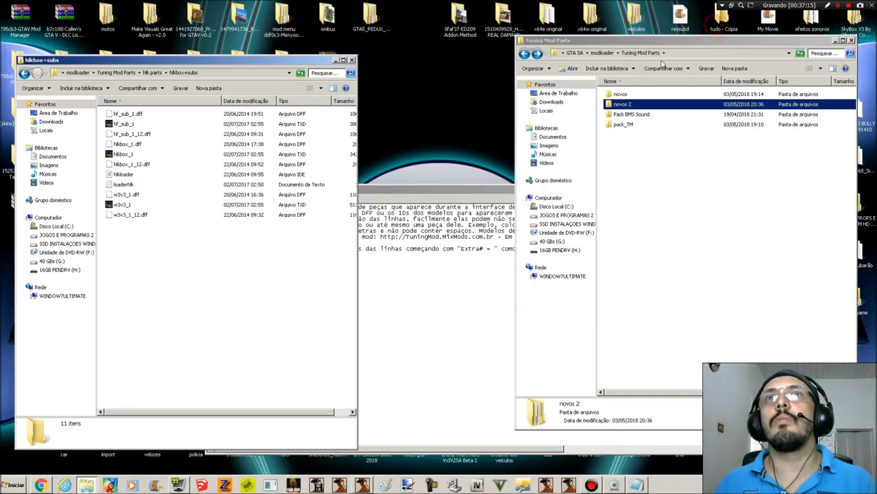
# - Examine the contents of the hlkloader IDE file and the loaderhlk text file in hlkbox+subs, closing each one
pyautogui.click(409, 314)
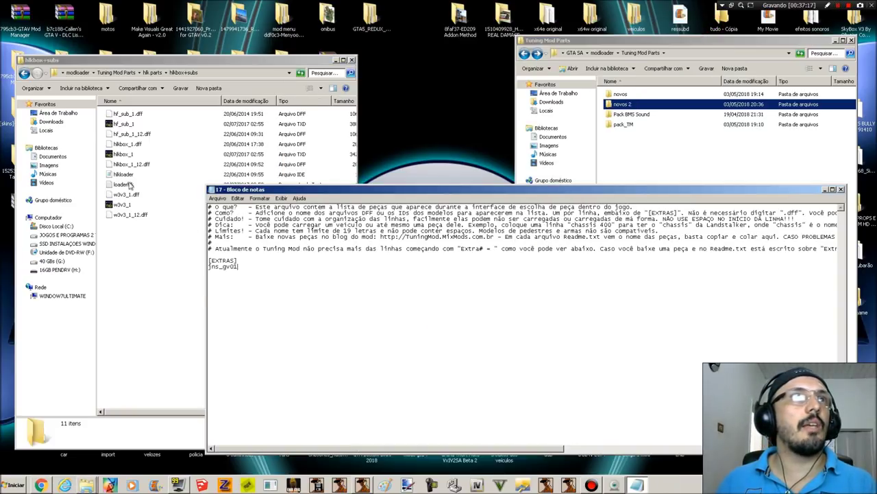
pyautogui.doubleClick(125, 175)
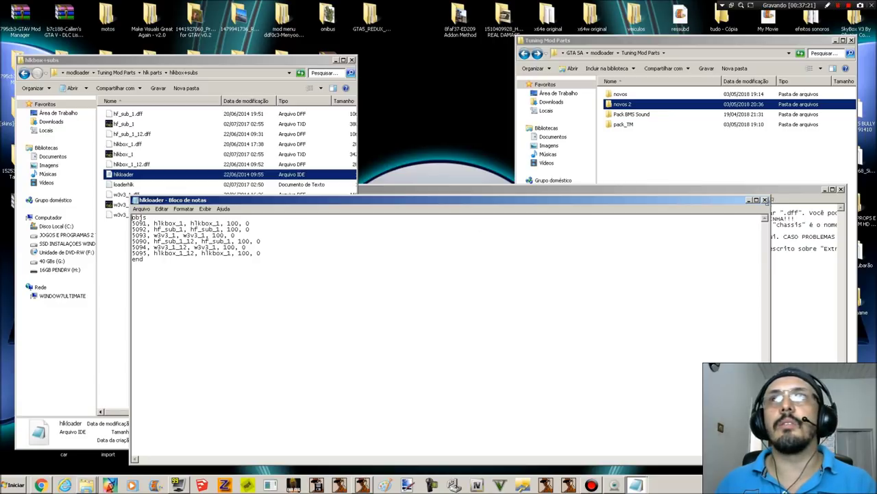
pyautogui.click(765, 200)
pyautogui.doubleClick(123, 184)
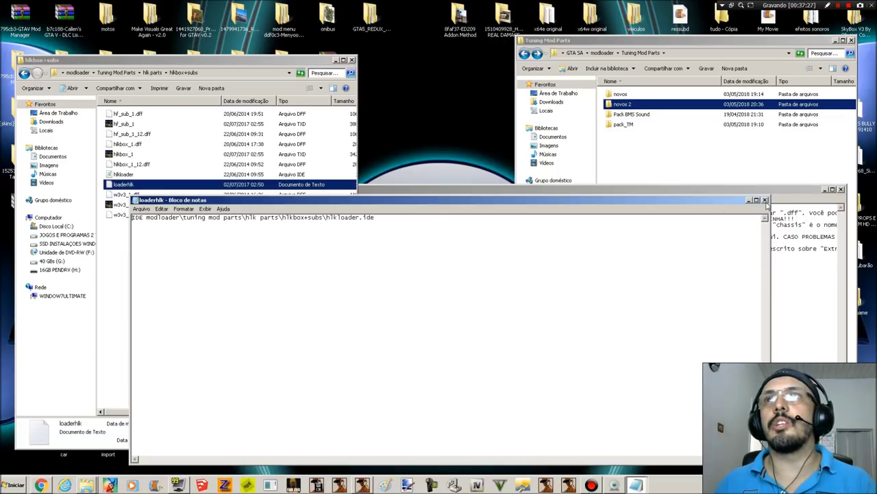
pyautogui.click(765, 200)
# - Check the parent folders hlk parts and Tuning Mod Parts of the subwoofer part, and return to hlkbox+subs
pyautogui.click(25, 73)
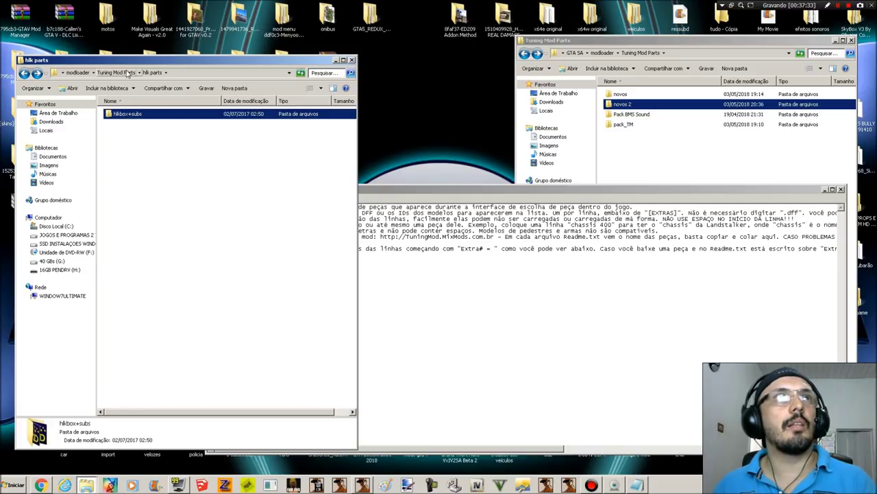
pyautogui.click(103, 73)
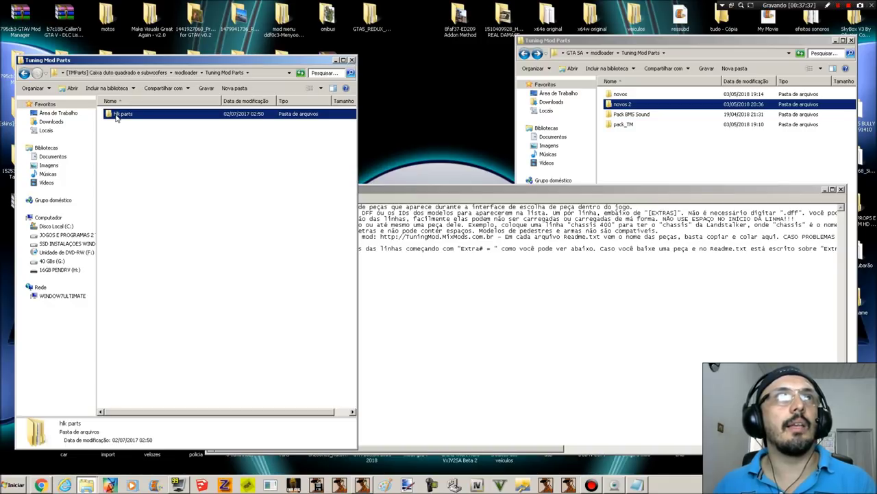
pyautogui.click(25, 73)
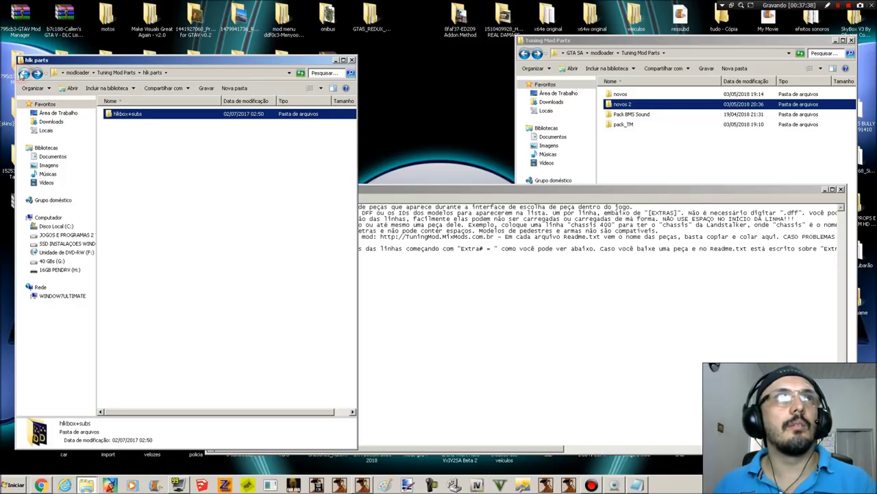
pyautogui.doubleClick(128, 115)
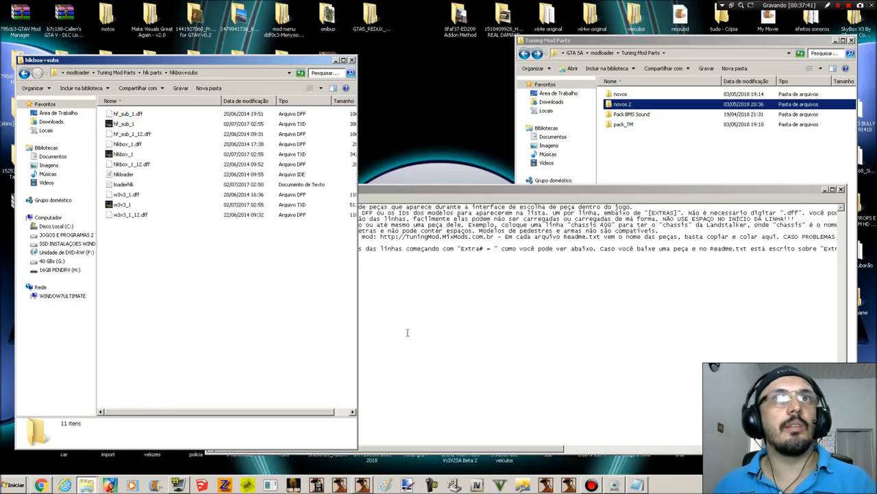
# - Copy the name hf_sub_1 from its DFF file without the extension and shift the file 17 window away from the parts folder
pyautogui.click(539, 340)
pyautogui.click(132, 115)
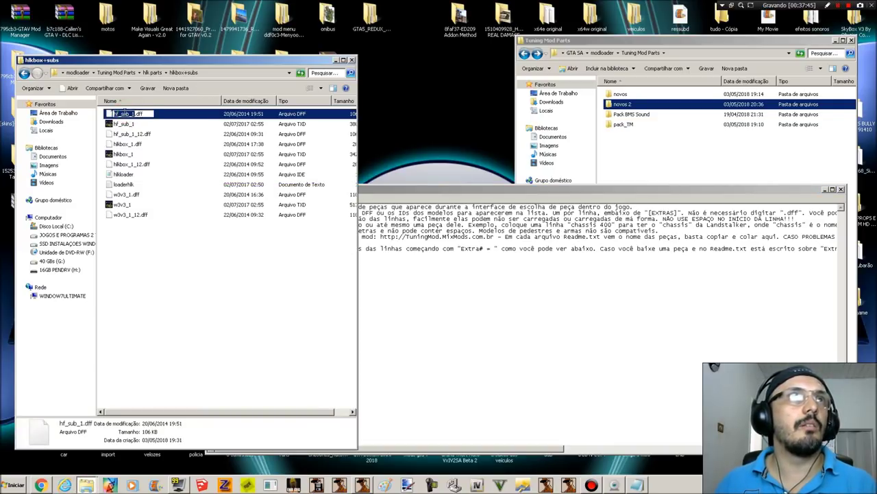
pyautogui.rightClick(125, 112)
pyautogui.click(142, 137)
pyautogui.click(428, 300)
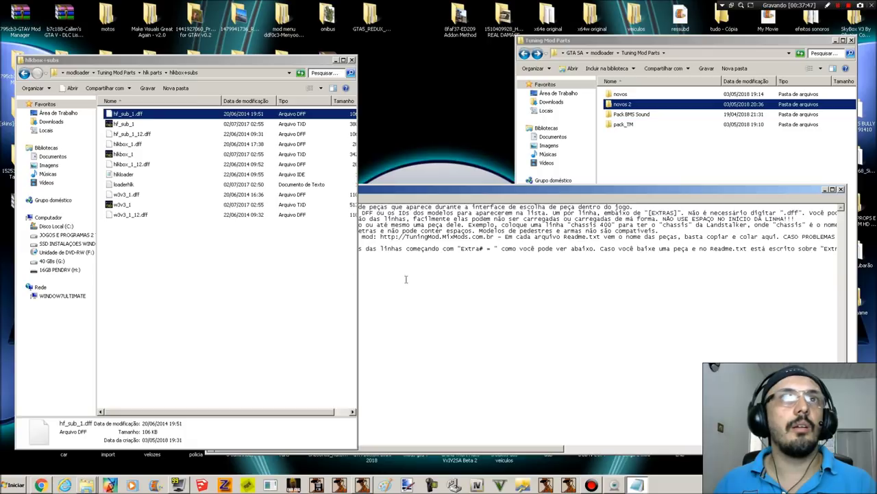
pyautogui.moveTo(396, 191); pyautogui.dragTo(424, 190)
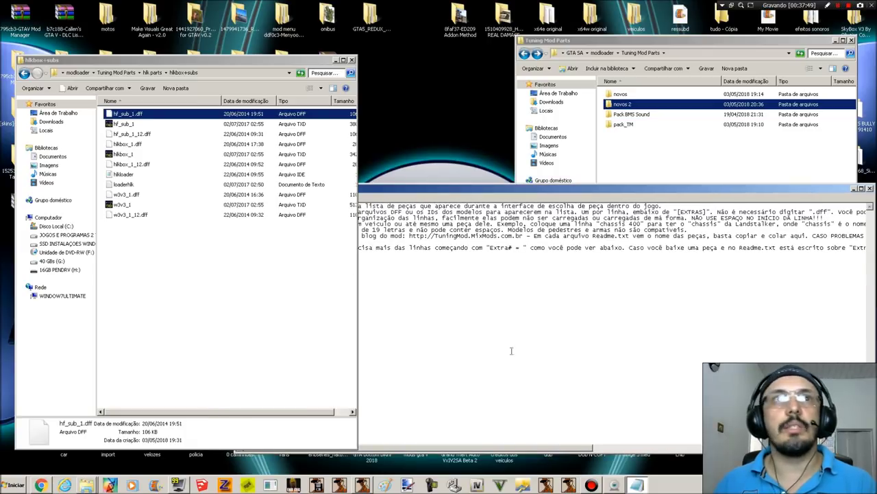
# - Shrink the file 17 window and arrange it beside the hlkbox+subs window so the EXTRAS list is readable
pyautogui.moveTo(798, 189); pyautogui.dragTo(647, 191)
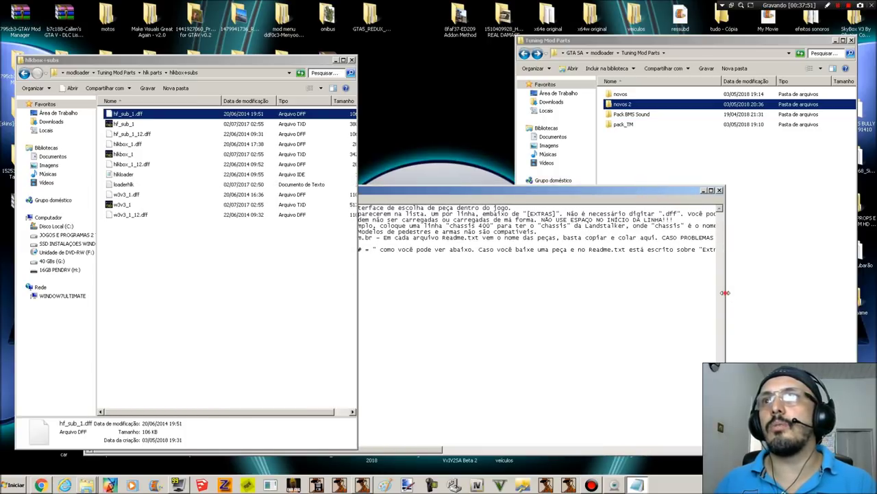
pyautogui.moveTo(725, 292); pyautogui.dragTo(331, 334)
pyautogui.moveTo(279, 61); pyautogui.dragTo(335, 43)
pyautogui.click(177, 450)
pyautogui.moveTo(203, 192); pyautogui.dragTo(559, 162)
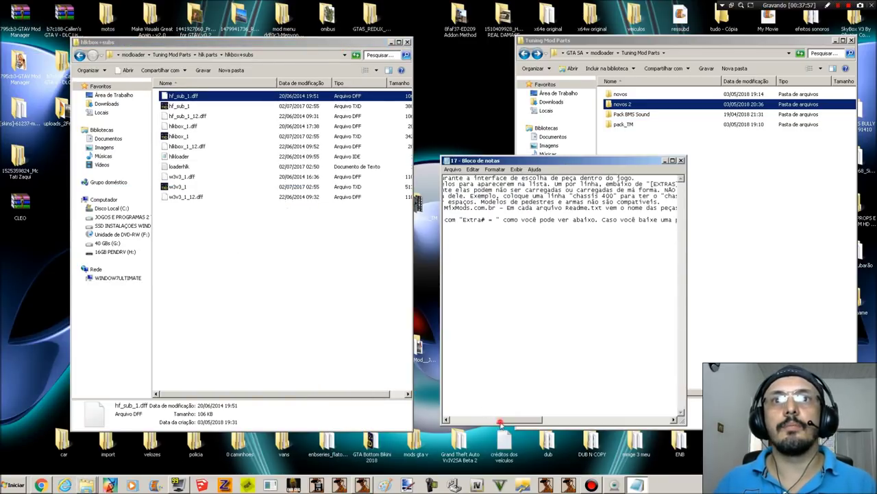
pyautogui.moveTo(501, 420); pyautogui.dragTo(453, 419)
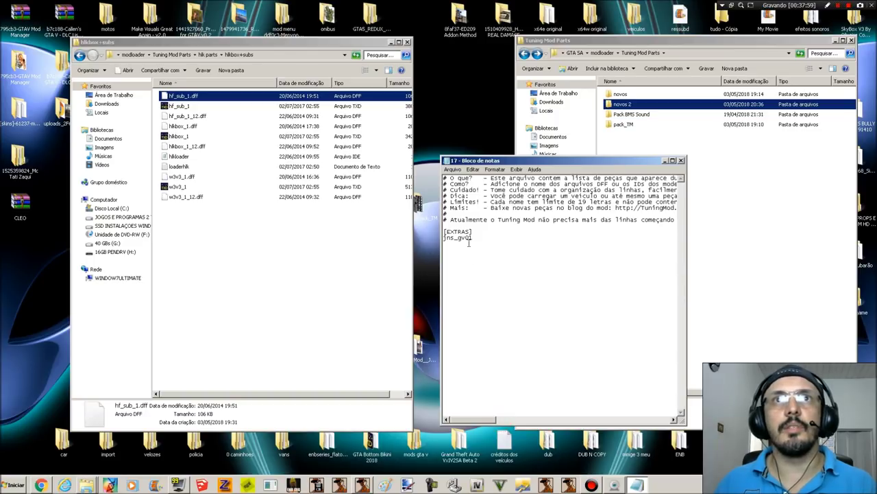
# - Paste the copied name hf_sub_1 on the line below jns_gv01 in the EXTRAS list of file 17
pyautogui.rightClick(467, 242)
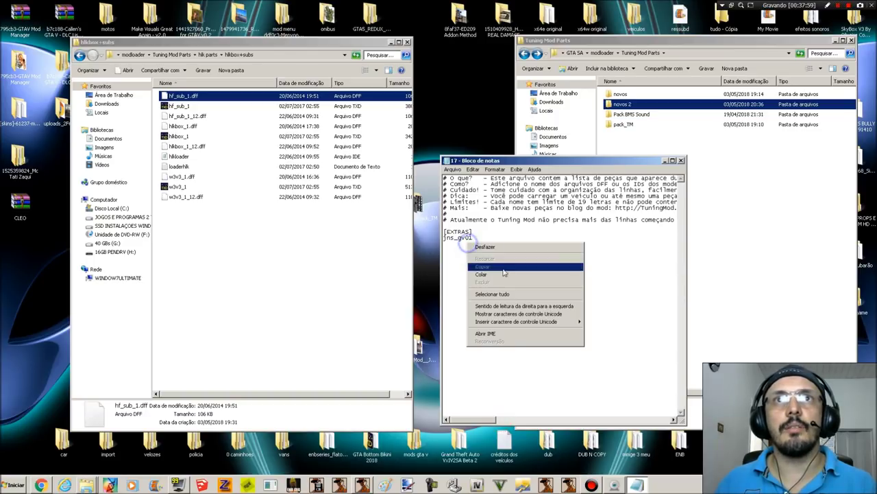
pyautogui.click(457, 247)
pyautogui.rightClick(459, 246)
pyautogui.click(477, 278)
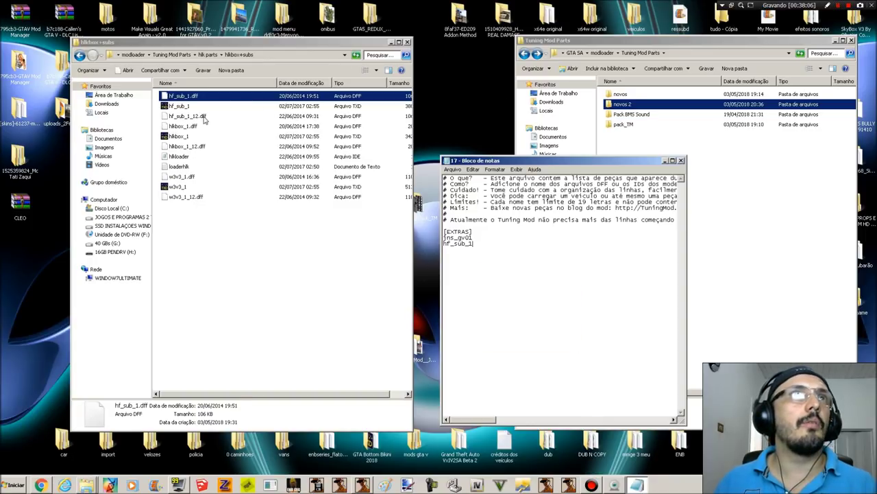
# - Group the files in hlkbox+subs by type and go through the DFF files one by one
pyautogui.click(194, 116)
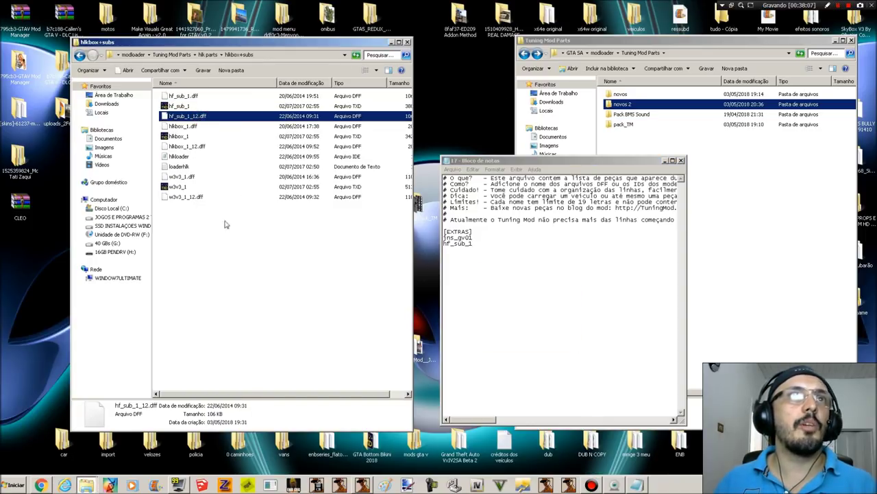
pyautogui.rightClick(225, 224)
pyautogui.moveTo(238, 95); pyautogui.dragTo(217, 437)
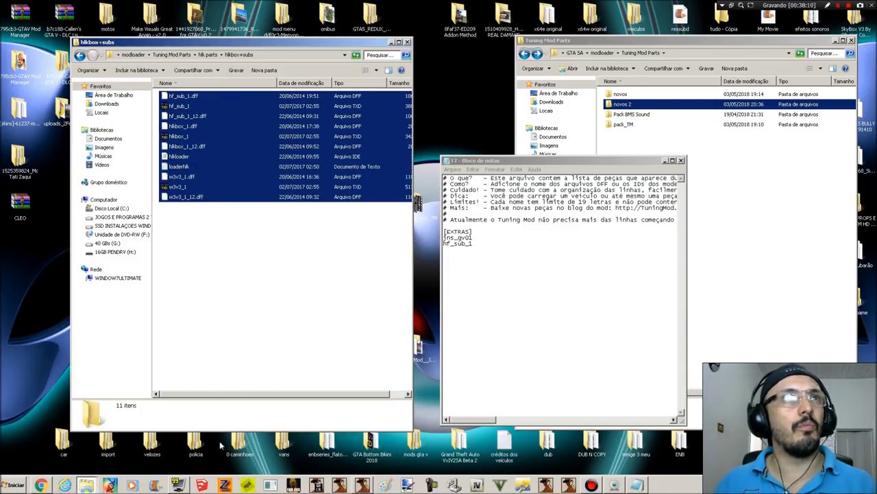
pyautogui.rightClick(223, 265)
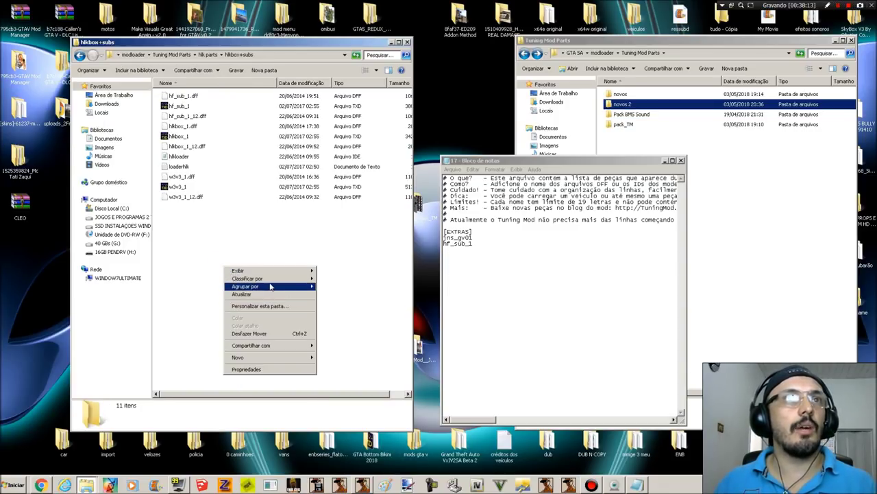
pyautogui.moveTo(269, 285)
pyautogui.click(357, 302)
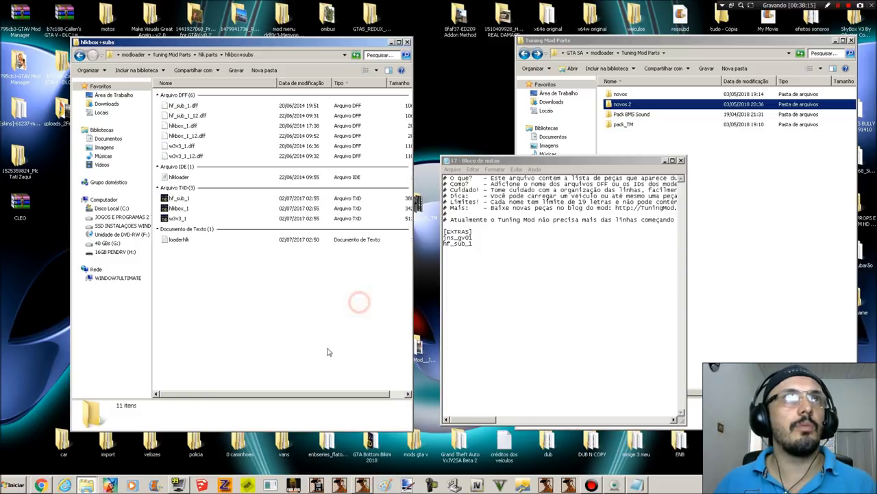
pyautogui.click(179, 107)
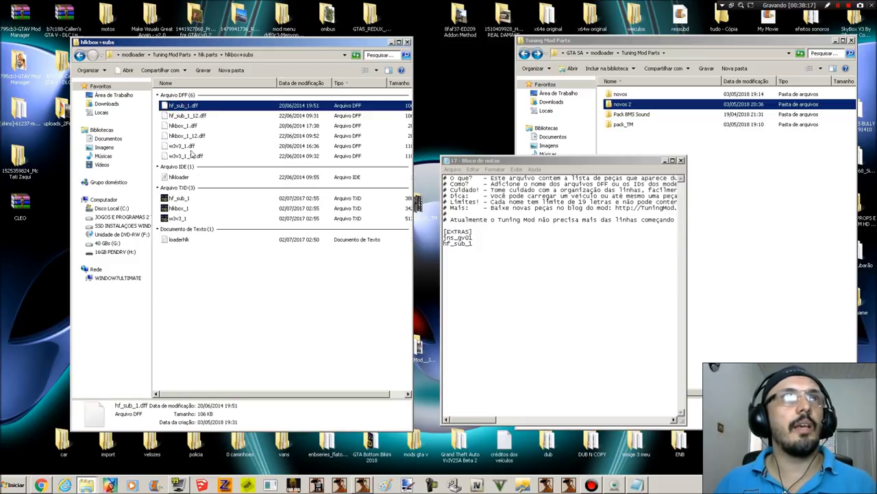
pyautogui.click(185, 116)
pyautogui.click(189, 127)
pyautogui.click(190, 137)
pyautogui.click(189, 146)
pyautogui.click(188, 155)
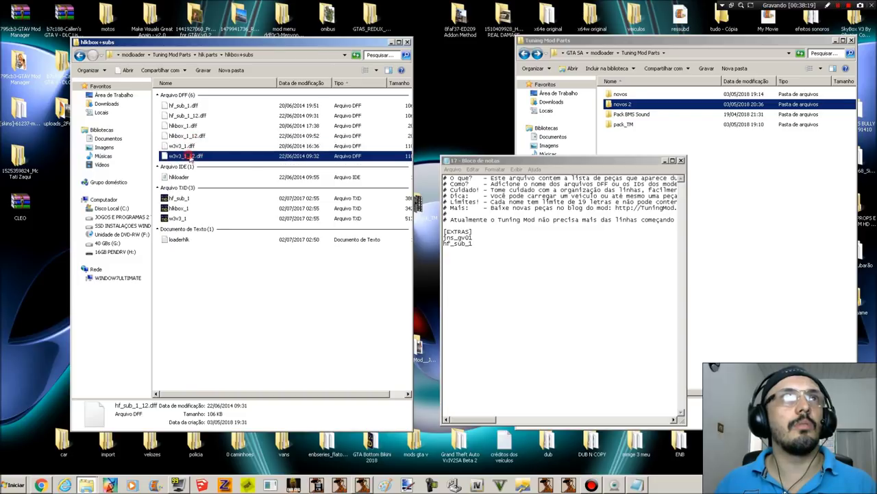
# - Copy the name hf_sub_1_12 from its DFF file and add it on a new line below hf_sub_1 in EXTRAS
pyautogui.click(189, 113)
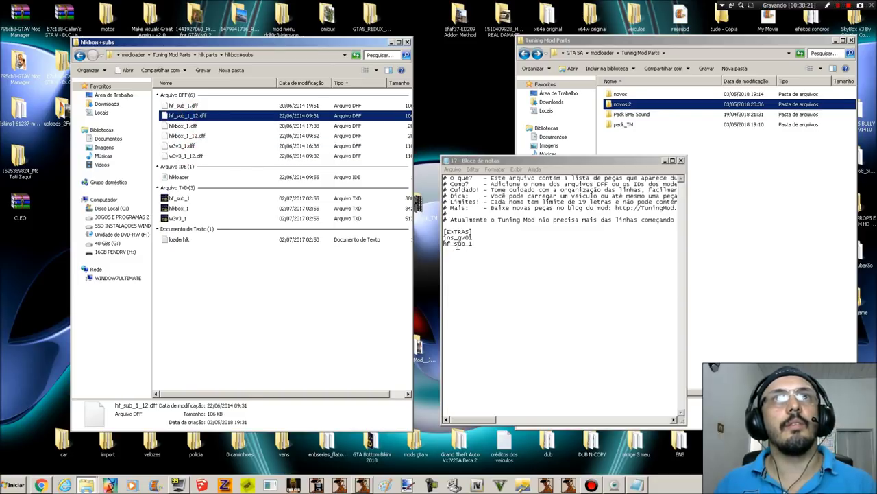
pyautogui.press('F2')
pyautogui.rightClick(188, 115)
pyautogui.hotkey('ctrl', 'c')
pyautogui.click(204, 140)
pyautogui.click(479, 251)
pyautogui.press('Return')
pyautogui.rightClick(480, 249)
pyautogui.click(499, 280)
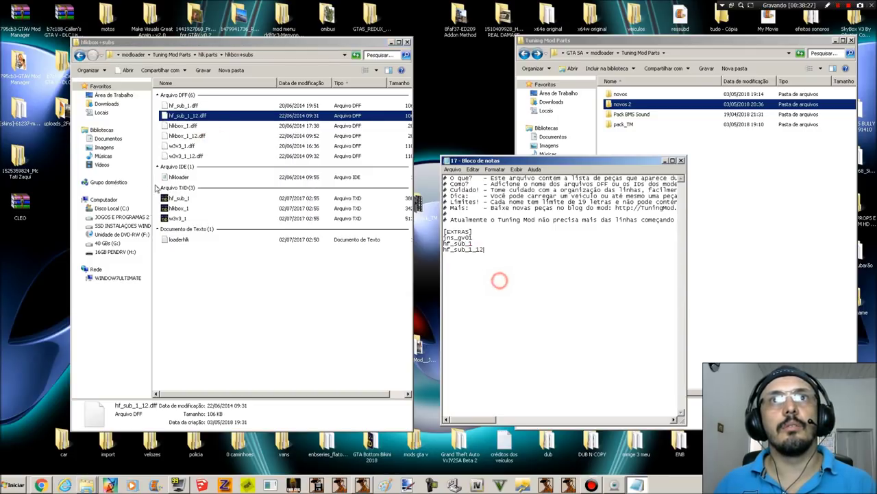
# - Copy the name hlkbox_1 from its DFF file and add it on a new line below hf_sub_1_12 in EXTRAS
pyautogui.click(173, 127)
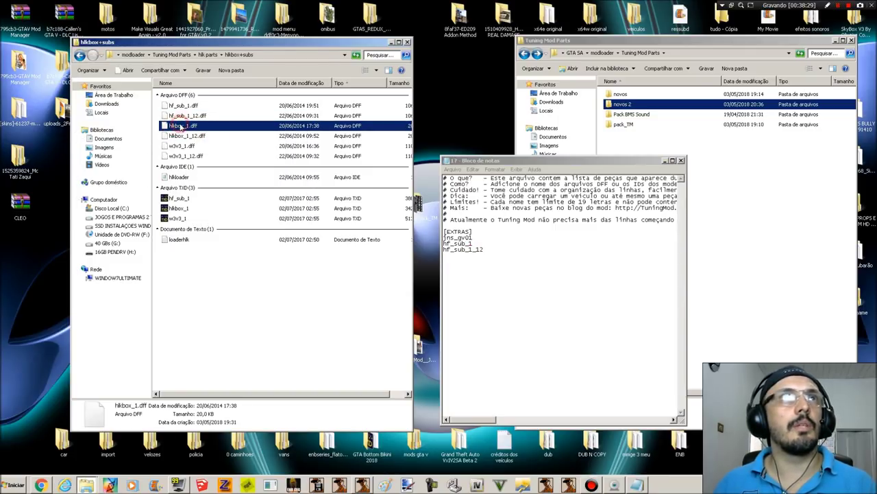
pyautogui.click(181, 126)
pyautogui.hotkey('ctrl', 'c')
pyautogui.rightClick(180, 125)
pyautogui.click(191, 149)
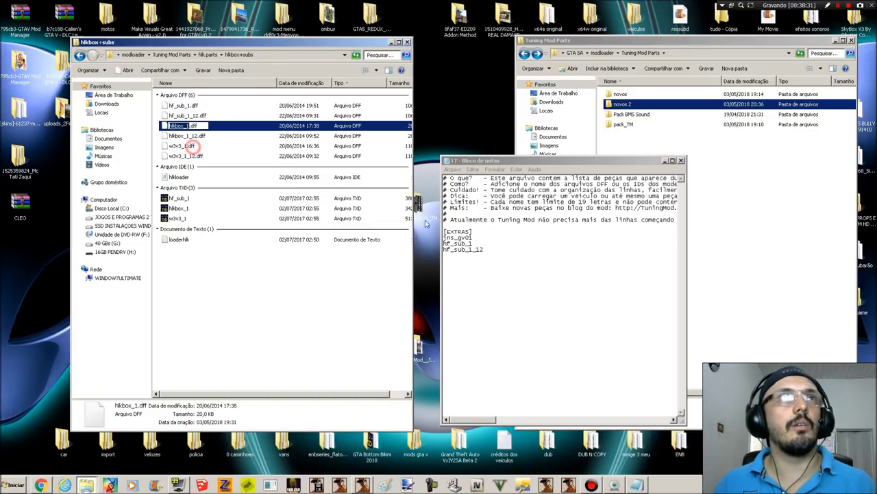
pyautogui.click(487, 256)
pyautogui.rightClick(523, 262)
pyautogui.click(540, 294)
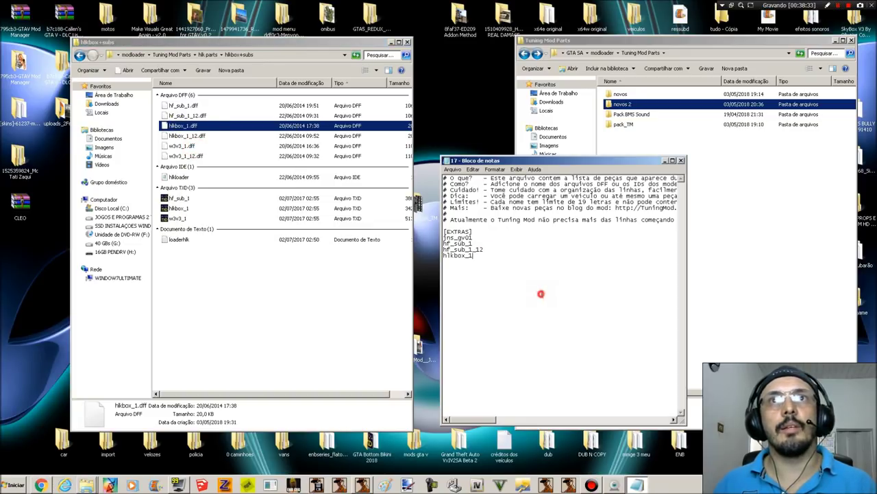
# - Copy the name hlkbox_1_12 from its DFF file and add it on a new line below hlkbox_1 in EXTRAS
pyautogui.click(185, 137)
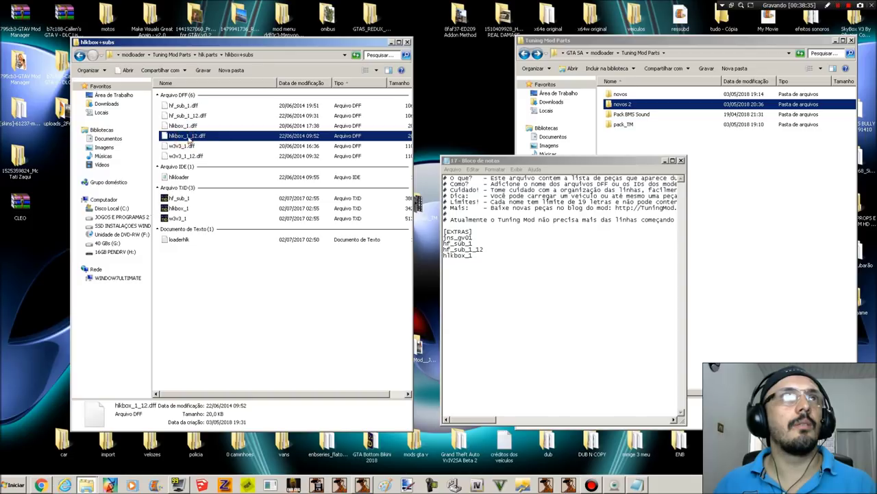
pyautogui.rightClick(180, 133)
pyautogui.click(196, 333)
pyautogui.hotkey('ctrl', 'c')
pyautogui.rightClick(181, 134)
pyautogui.click(205, 160)
pyautogui.click(489, 257)
pyautogui.press('Return')
pyautogui.rightClick(510, 268)
pyautogui.click(531, 302)
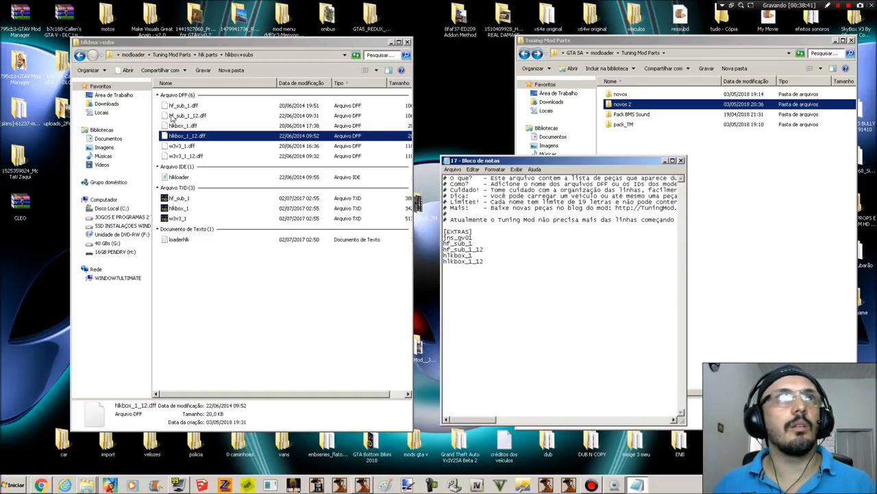
# - Copy the name w3v3_1 from its DFF file and add it on a new line below hlkbox_1_12 in EXTRAS
pyautogui.rightClick(181, 146)
pyautogui.click(203, 343)
pyautogui.hotkey('ctrl', 'c')
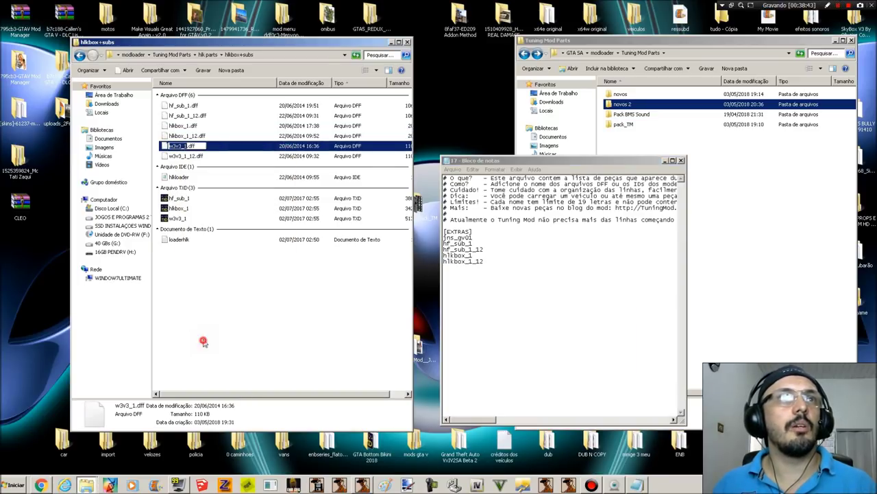
pyautogui.rightClick(174, 144)
pyautogui.click(194, 170)
pyautogui.click(492, 263)
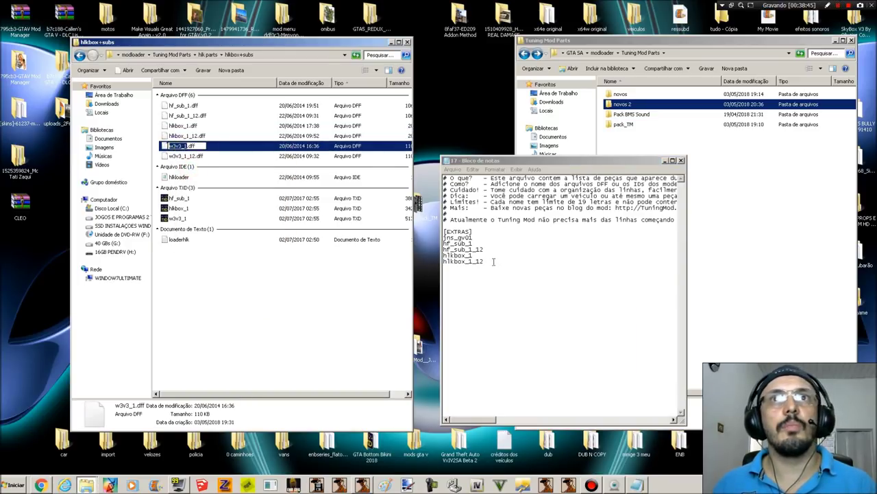
pyautogui.rightClick(520, 271)
pyautogui.click(568, 306)
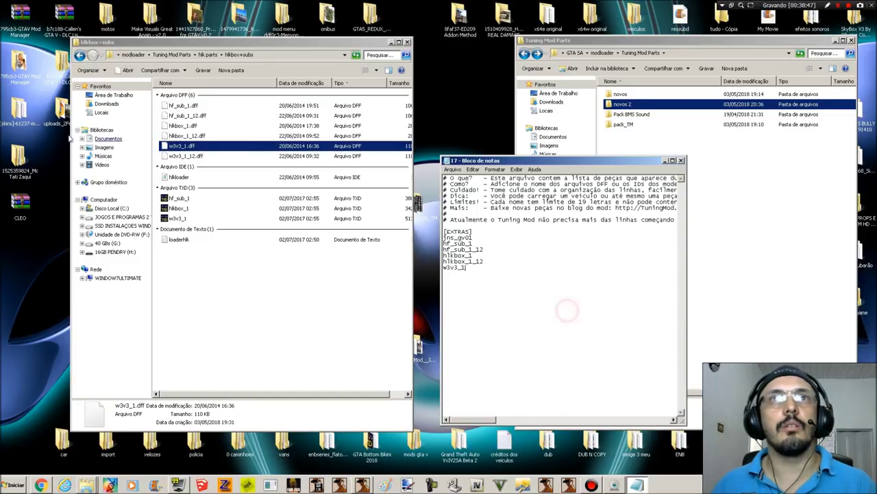
# - Add the DFF name w3v3_1_12 on a new line below w3v3_1 in EXTRAS and save file 17
pyautogui.click(191, 156)
pyautogui.click(186, 157)
pyautogui.hotkey('ctrl', 'c')
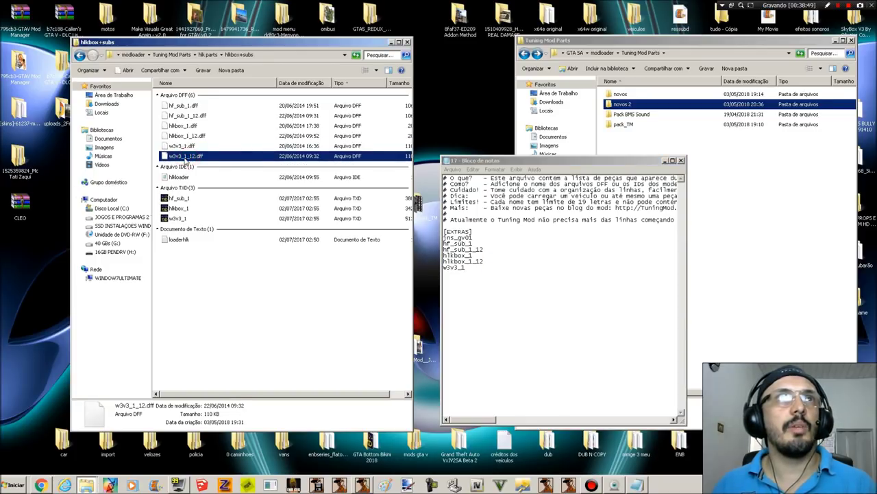
pyautogui.rightClick(186, 157)
pyautogui.click(203, 180)
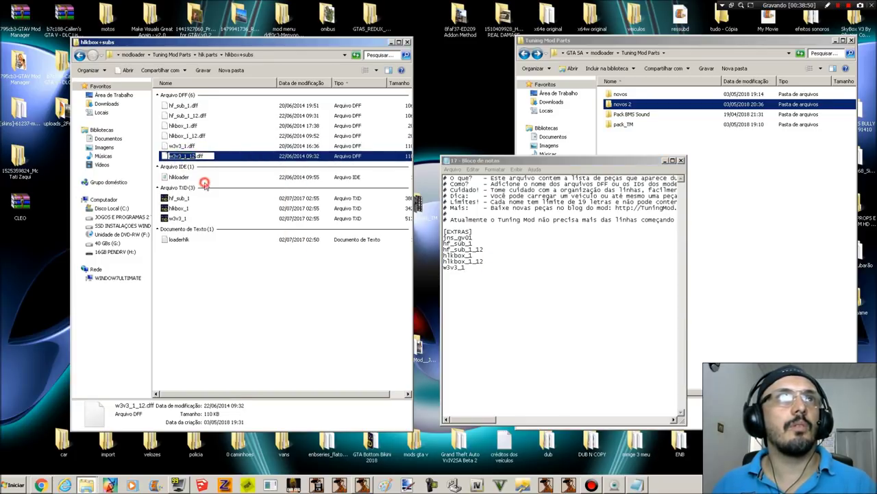
pyautogui.click(484, 269)
pyautogui.press('Return')
pyautogui.rightClick(542, 273)
pyautogui.click(561, 306)
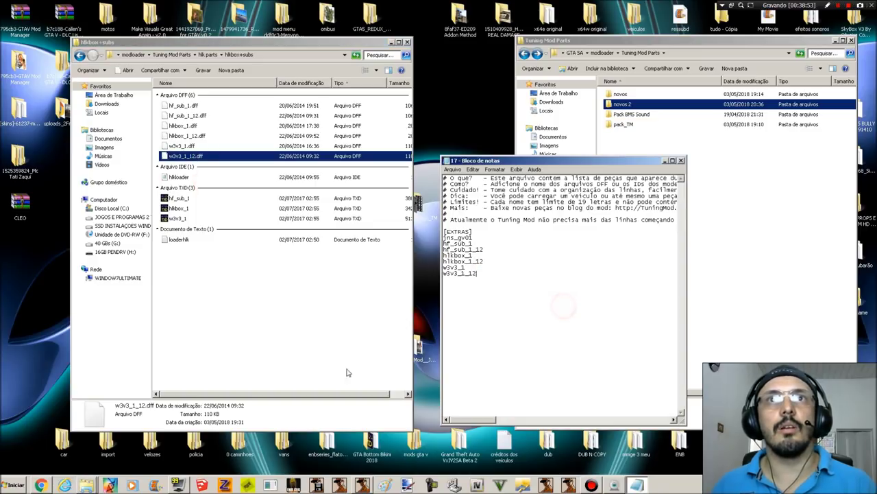
pyautogui.click(453, 169)
pyautogui.click(457, 194)
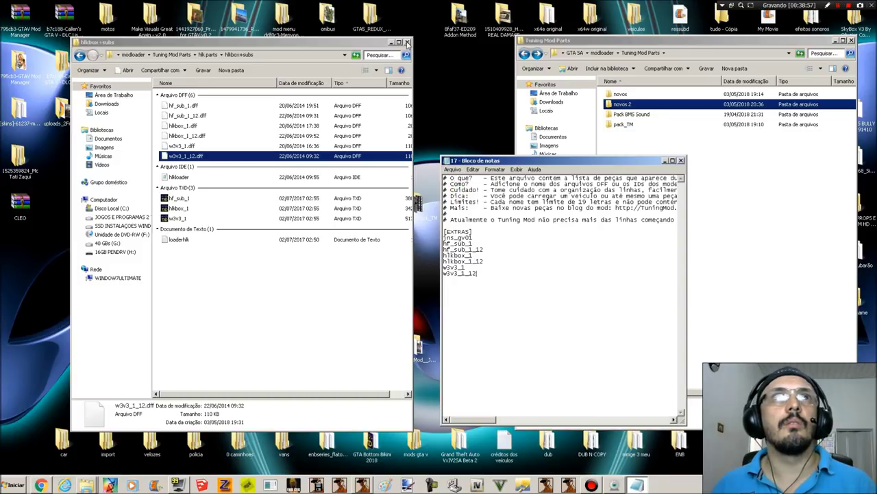
# - Close the hlkbox+subs folder, move the alto falante street folder from the desktop into novos 2, and open novos 2
pyautogui.click(407, 43)
pyautogui.click(199, 252)
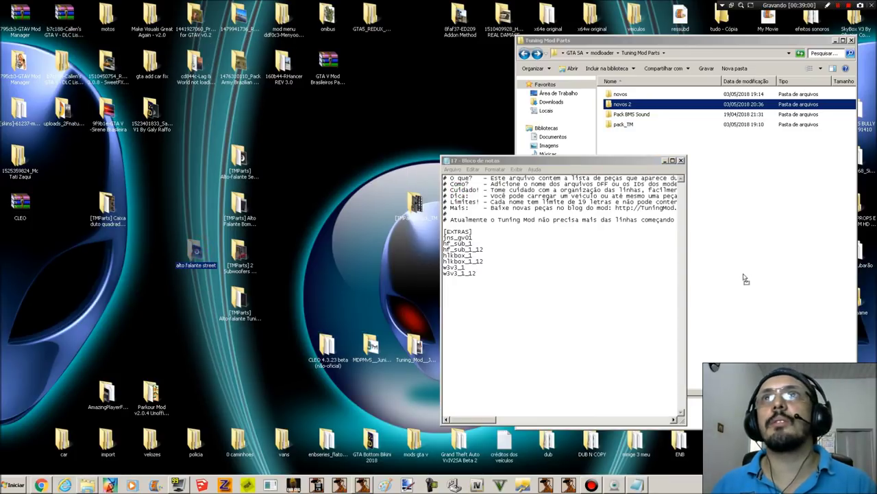
pyautogui.click(651, 104)
pyautogui.doubleClick(652, 104)
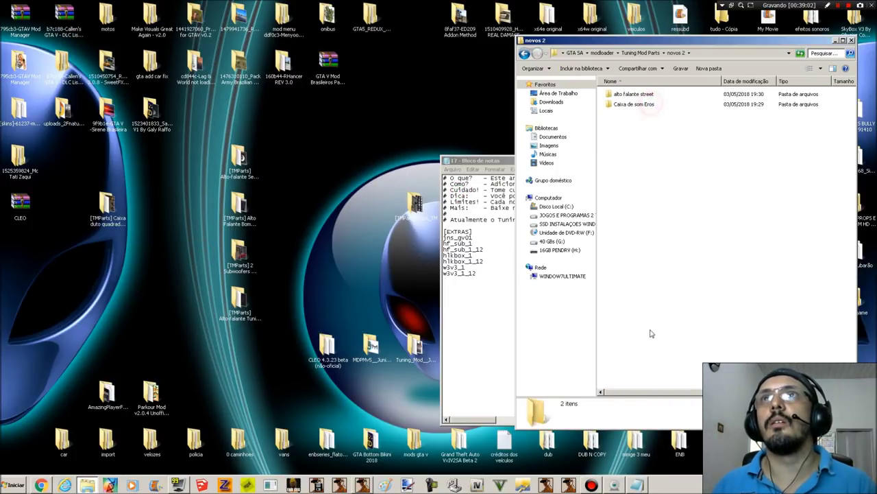
# - Open the [TMParts] Alto-falante Selenium Tornado 2200 folder and view its preview image, closing the viewer again
pyautogui.doubleClick(247, 156)
pyautogui.doubleClick(218, 105)
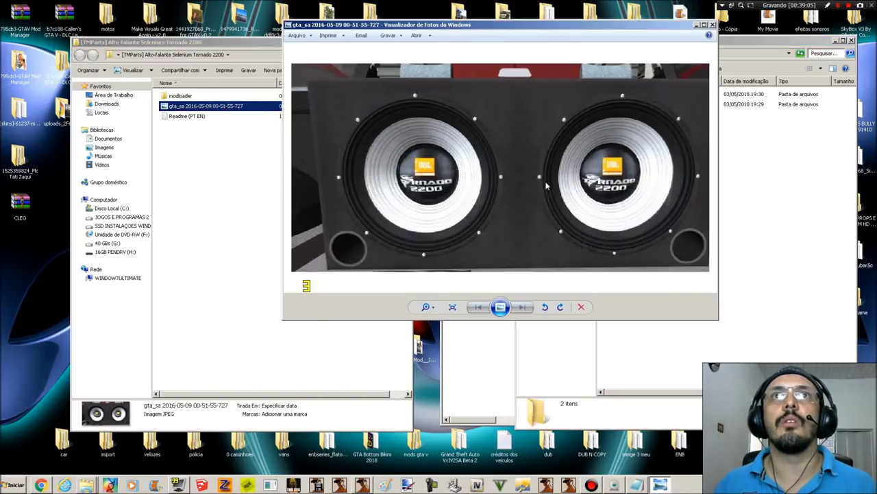
pyautogui.click(714, 25)
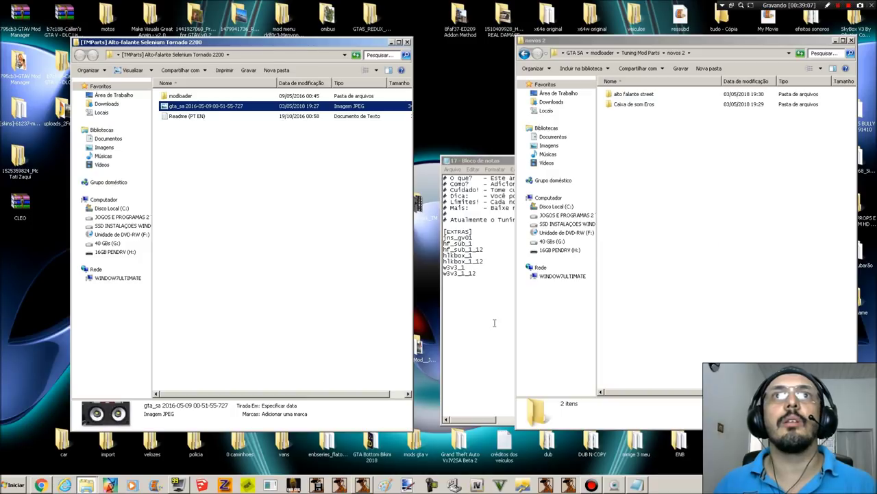
# - Copy the name flt_tornado2200 from the DFF in the tornado2200 folder, add it below w3v3_1_12 in EXTRAS, and save file 17
pyautogui.doubleClick(189, 97)
pyautogui.doubleClick(192, 98)
pyautogui.doubleClick(191, 98)
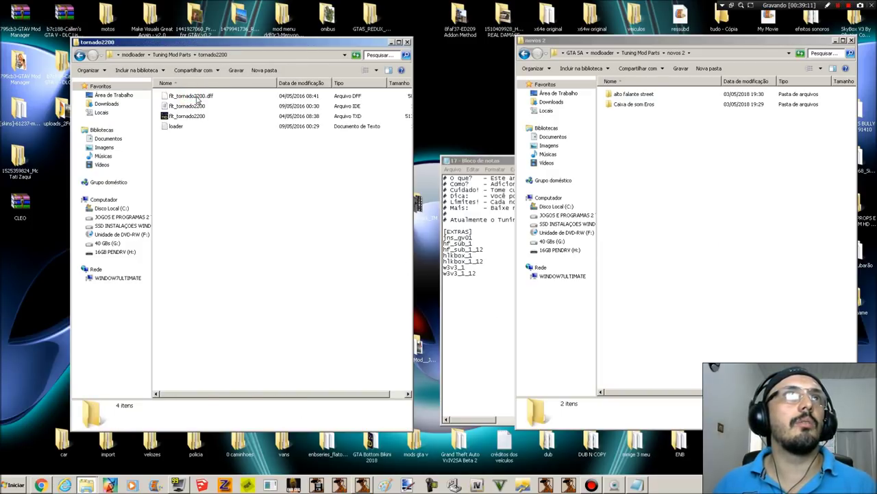
pyautogui.click(197, 97)
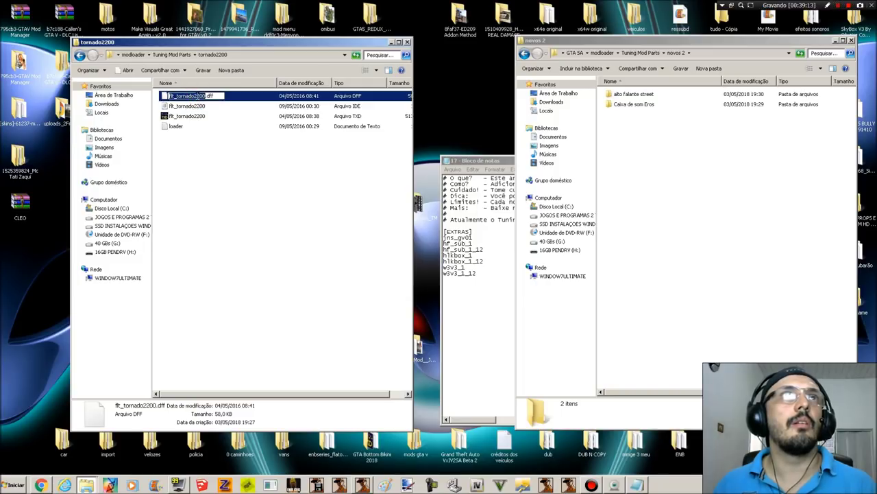
pyautogui.rightClick(198, 100)
pyautogui.click(215, 172)
pyautogui.hotkey('ctrl', 'c')
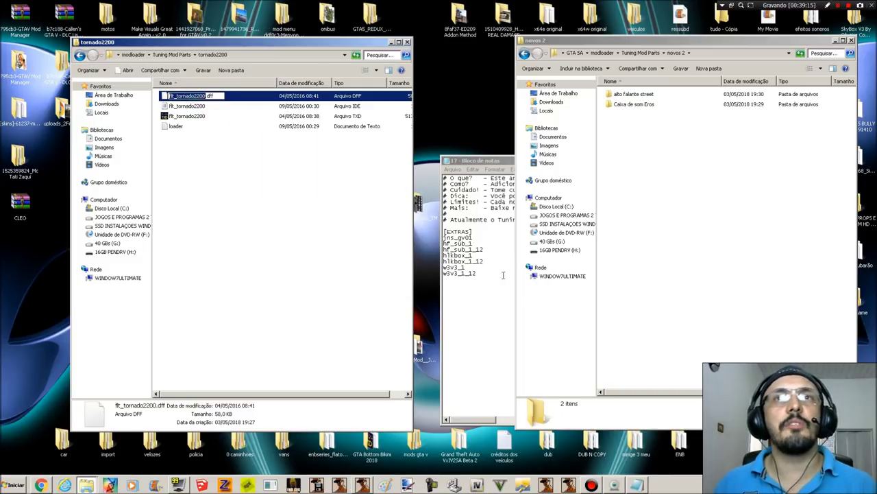
pyautogui.click(491, 277)
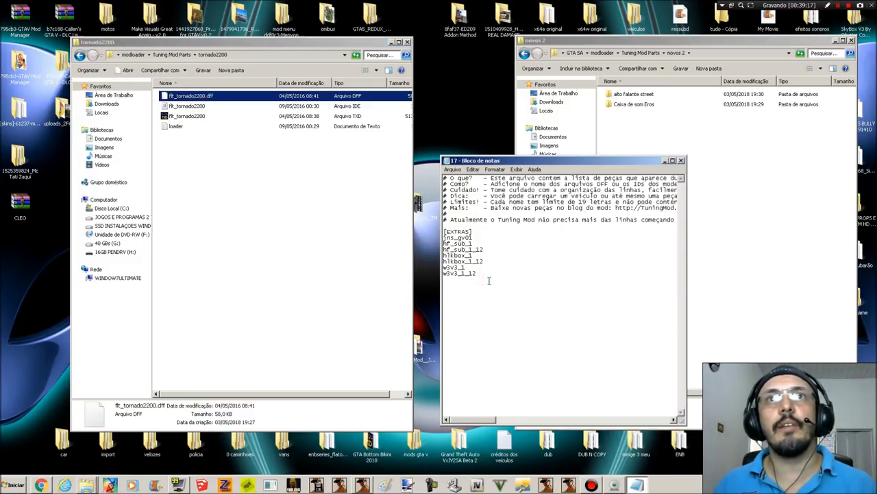
pyautogui.rightClick(491, 283)
pyautogui.click(514, 309)
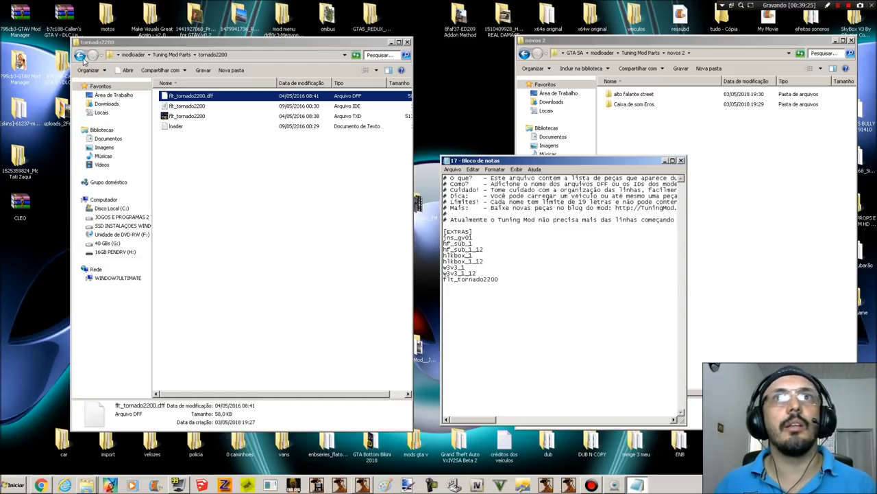
pyautogui.click(449, 170)
pyautogui.click(452, 195)
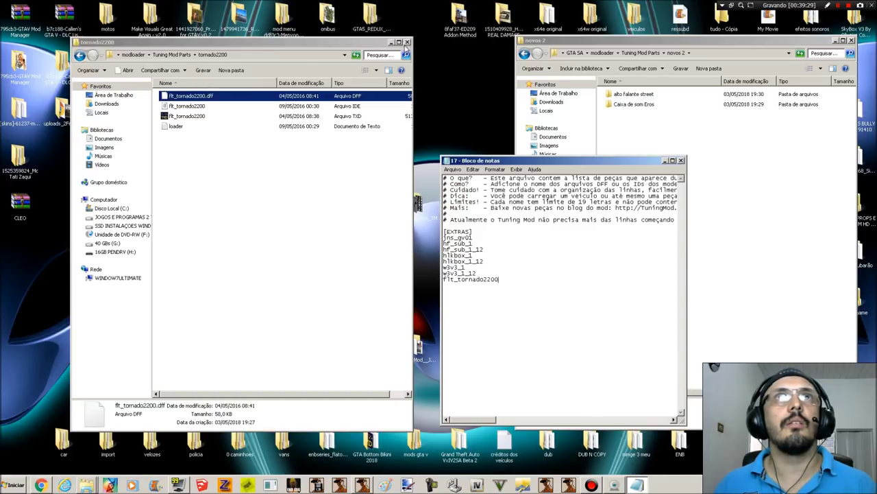
# - Close the tornado2200 folder and move the [TMParts] Alto-falante Selenium Tornado 2200 folder from the desktop into novos 2
pyautogui.click(407, 42)
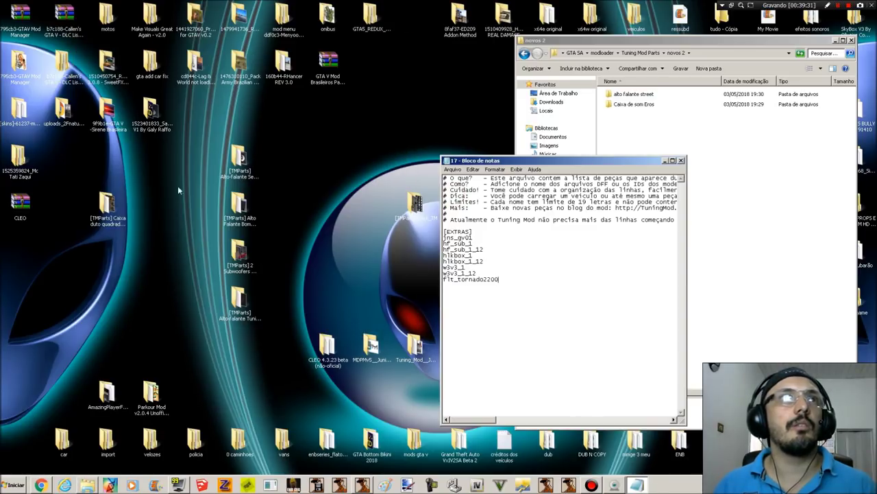
pyautogui.click(112, 222)
pyautogui.moveTo(237, 165); pyautogui.dragTo(764, 181)
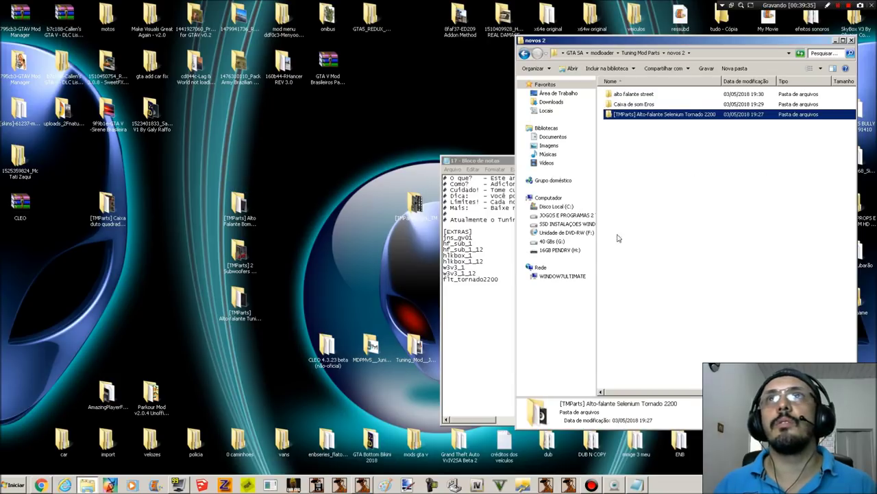
# - Open the [TMParts] Alto Falante Bomber Bicho Papão 1 folder and view its preview image, closing the viewer again
pyautogui.click(241, 209)
pyautogui.doubleClick(246, 230)
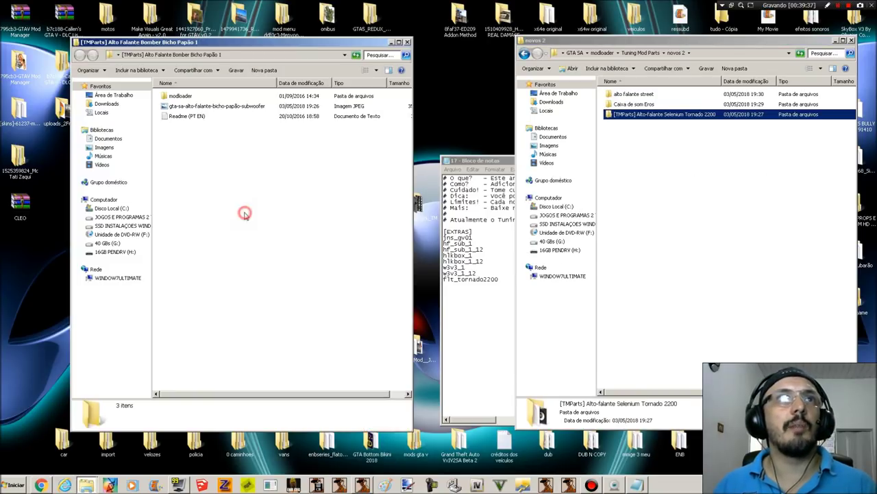
pyautogui.doubleClick(205, 108)
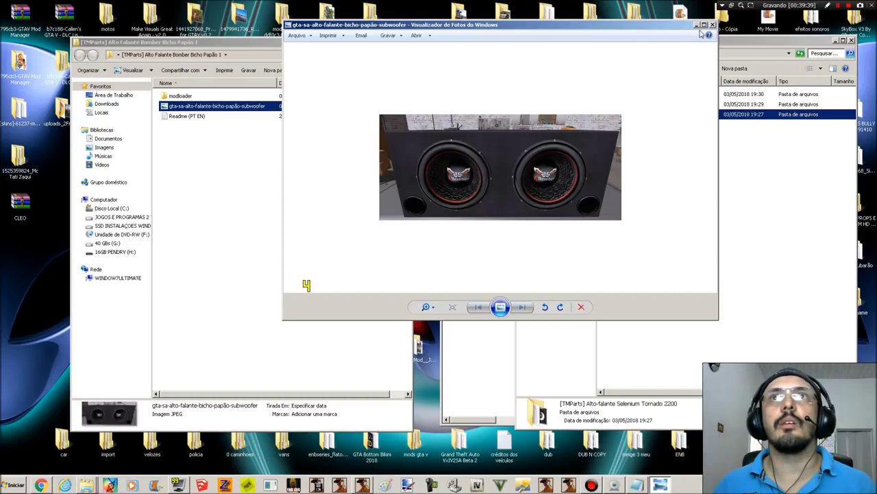
pyautogui.click(713, 25)
# - Open the Pack Caos Sound folder under modloader and Tuning Mod Parts, and read its +Info, loader and PCS files, closing each one
pyautogui.doubleClick(212, 96)
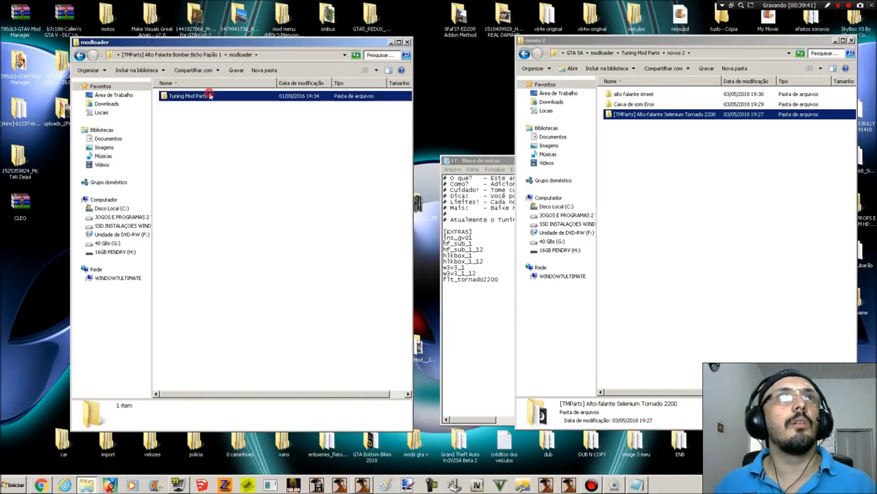
pyautogui.doubleClick(210, 96)
pyautogui.doubleClick(210, 96)
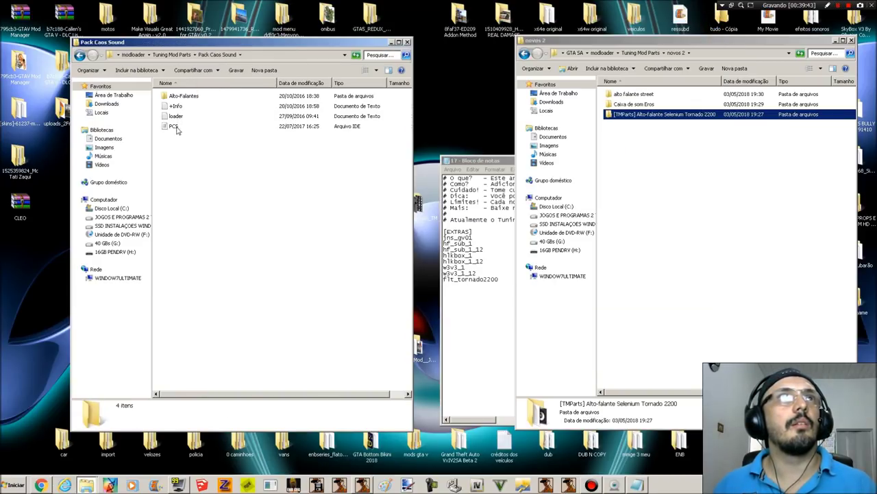
pyautogui.doubleClick(175, 107)
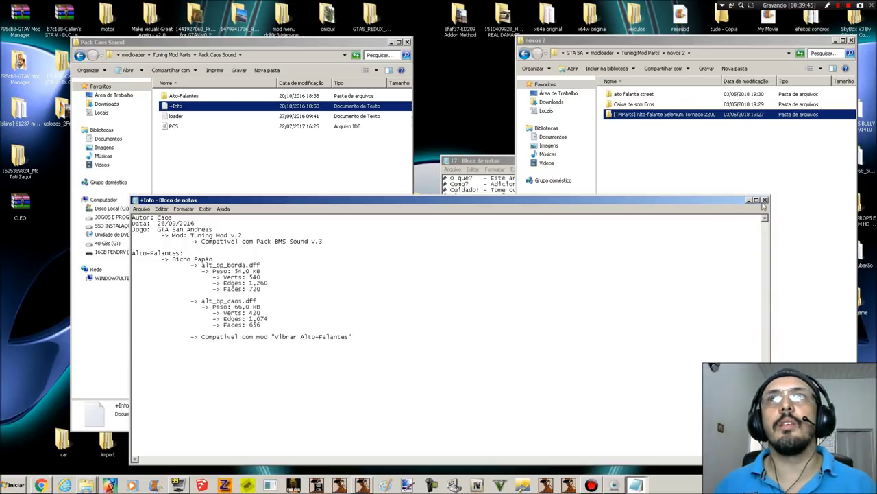
pyautogui.click(765, 199)
pyautogui.doubleClick(192, 116)
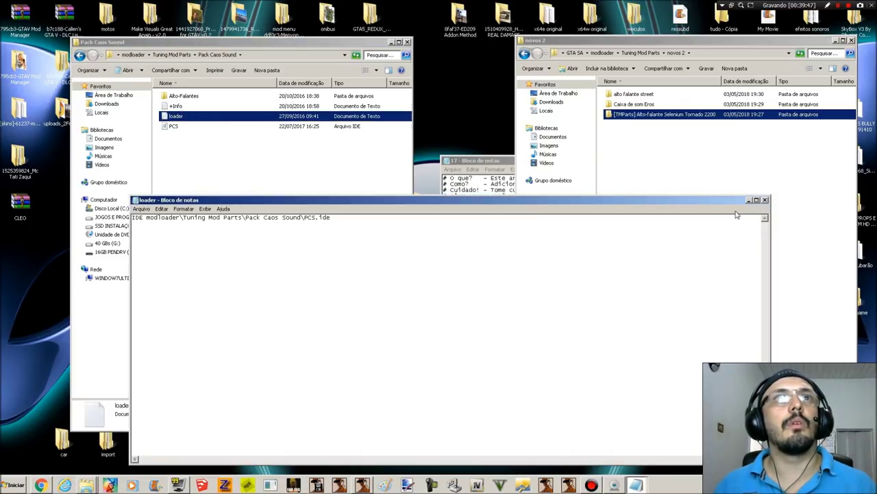
pyautogui.click(765, 199)
pyautogui.doubleClick(185, 126)
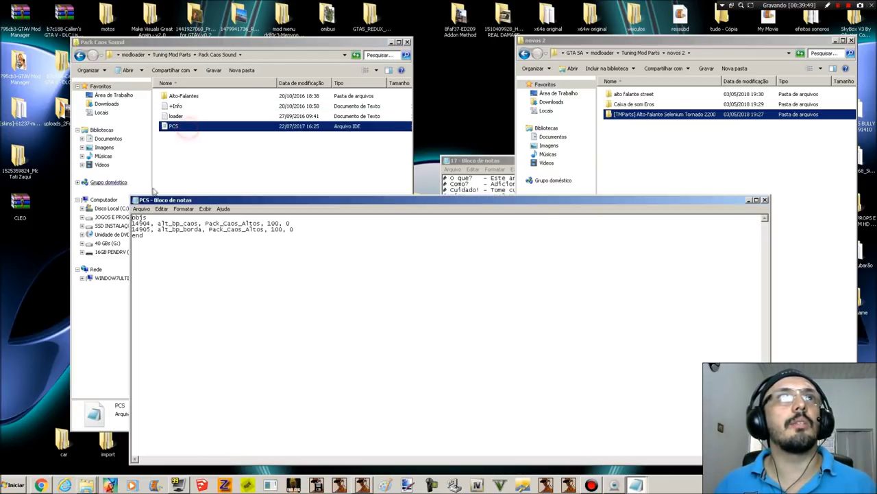
pyautogui.click(765, 200)
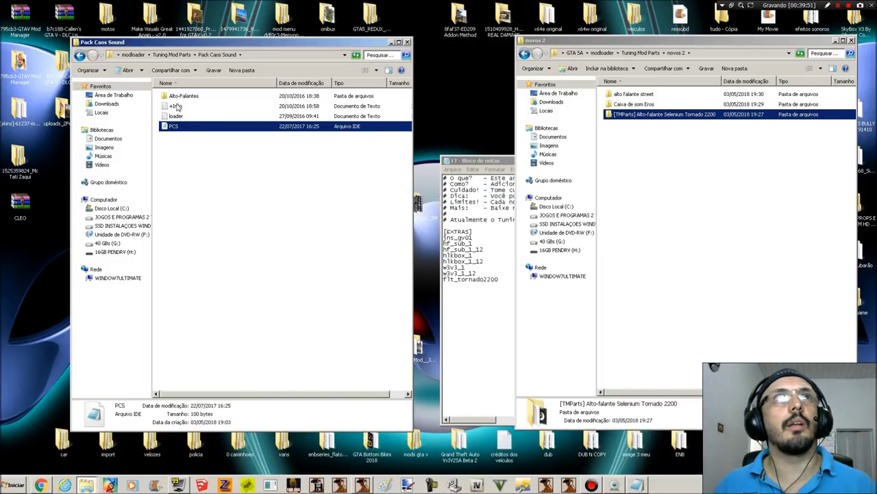
# - Open the Bicho Papao folder inside Alto-Falantes
pyautogui.doubleClick(182, 96)
pyautogui.click(192, 113)
pyautogui.click(227, 107)
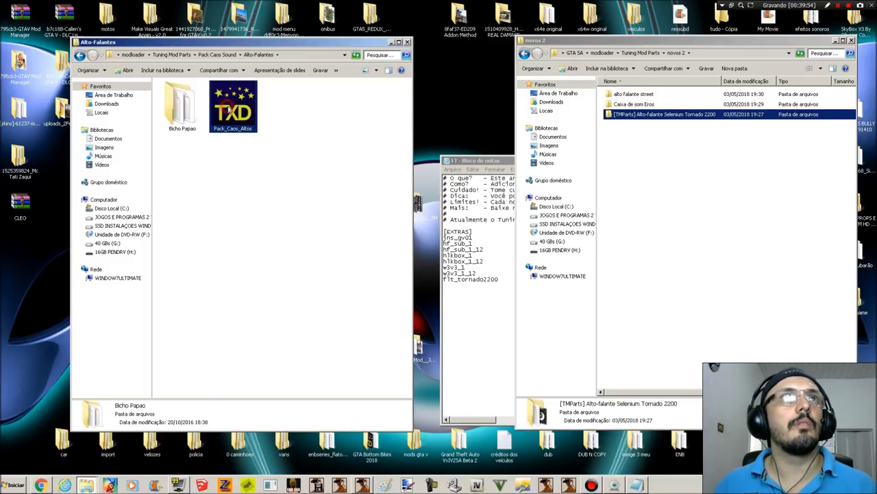
pyautogui.doubleClick(184, 105)
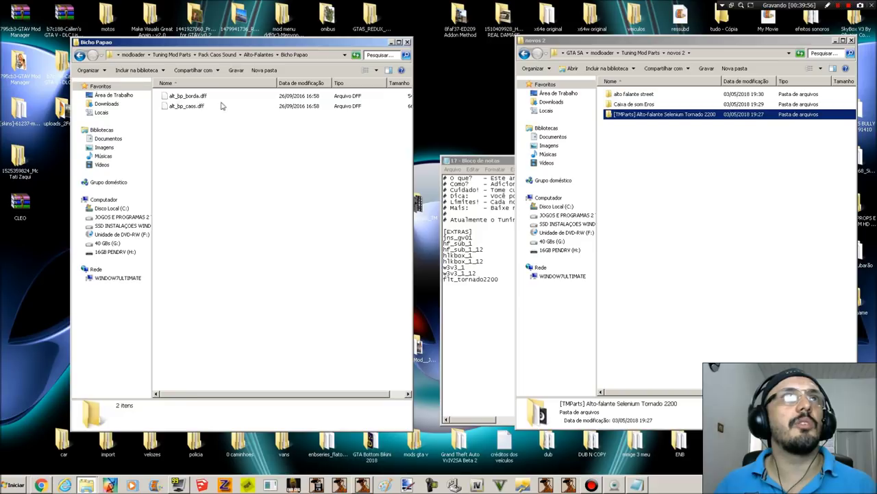
# - Copy the name alt_bp_borda, without its extension, from the DFF in the Bicho Papao folder
pyautogui.click(187, 97)
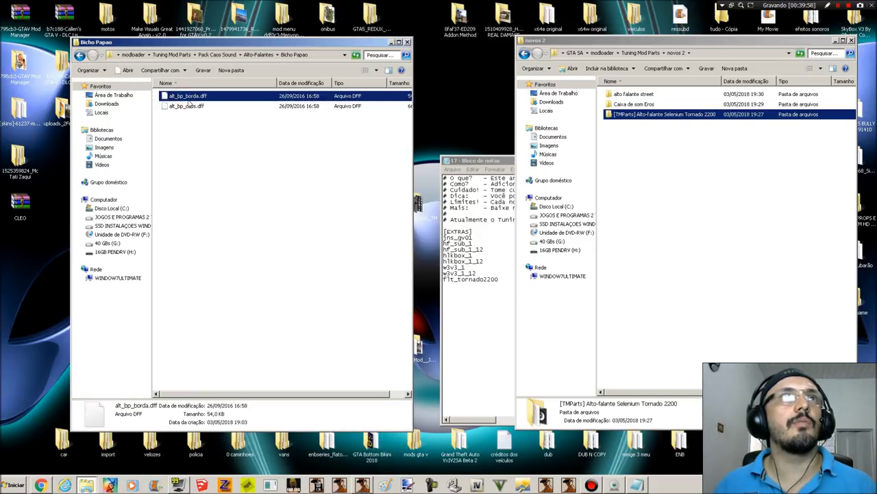
pyautogui.rightClick(188, 98)
pyautogui.click(176, 97)
pyautogui.hotkey('ctrl', 'c')
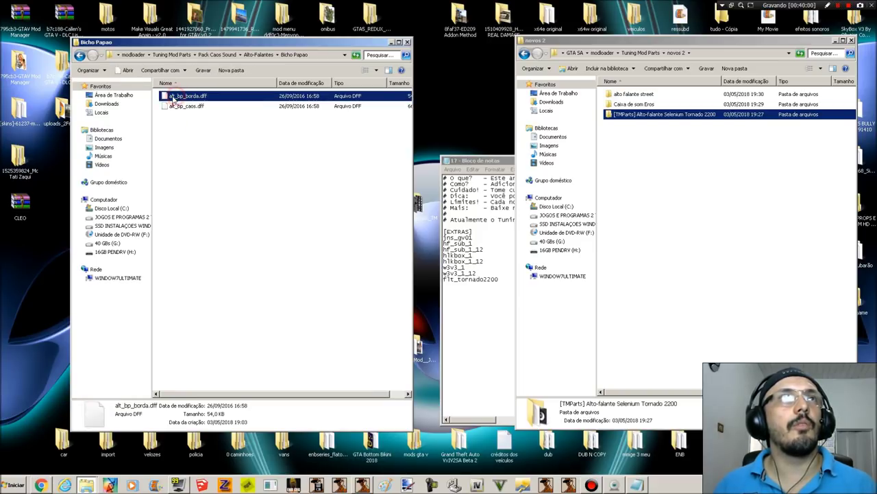
pyautogui.rightClick(178, 95)
pyautogui.click(194, 120)
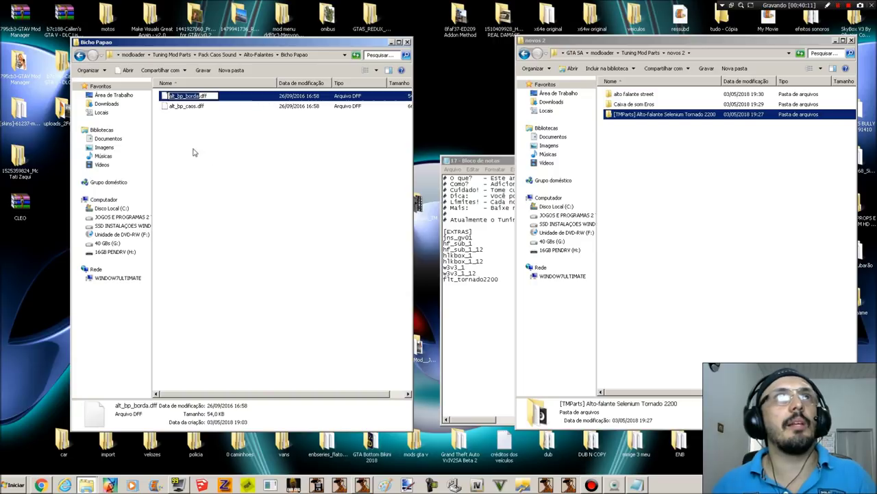
pyautogui.rightClick(192, 98)
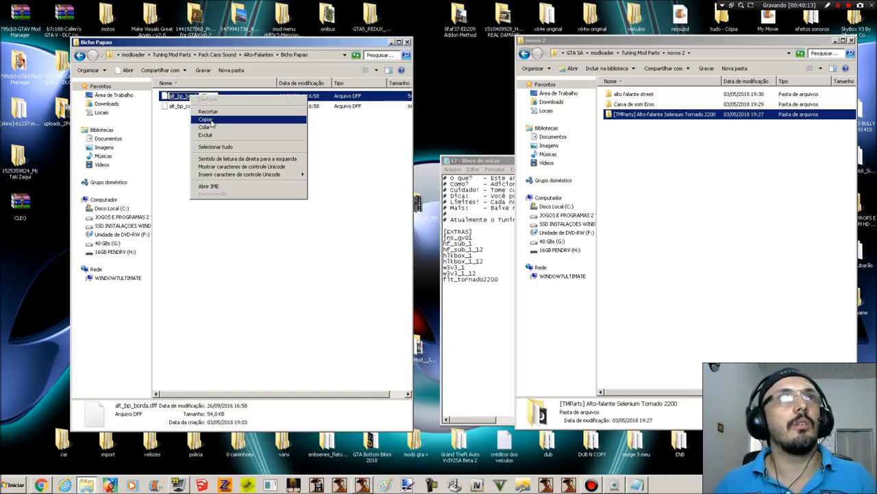
pyautogui.click(205, 121)
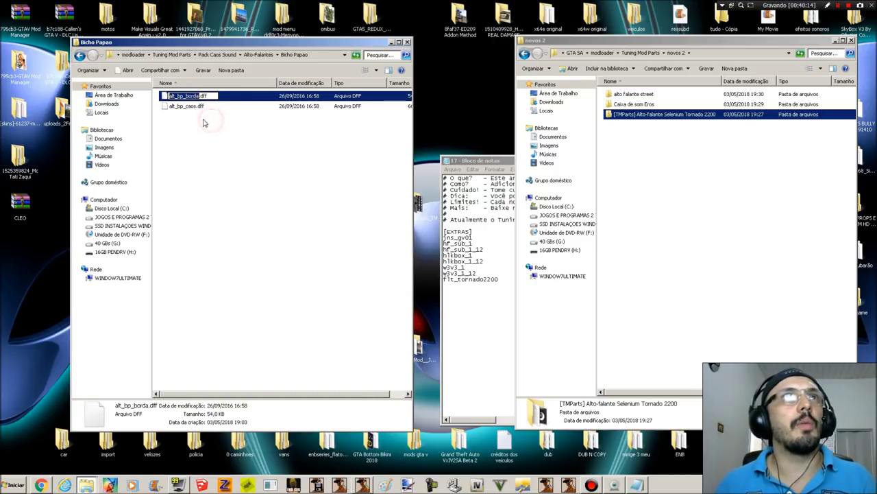
# - Add alt_bp_borda on a new line below flt_tornado2200 in the EXTRAS list of file 17
pyautogui.click(473, 286)
pyautogui.click(514, 278)
pyautogui.press('Return')
pyautogui.rightClick(524, 284)
pyautogui.click(539, 319)
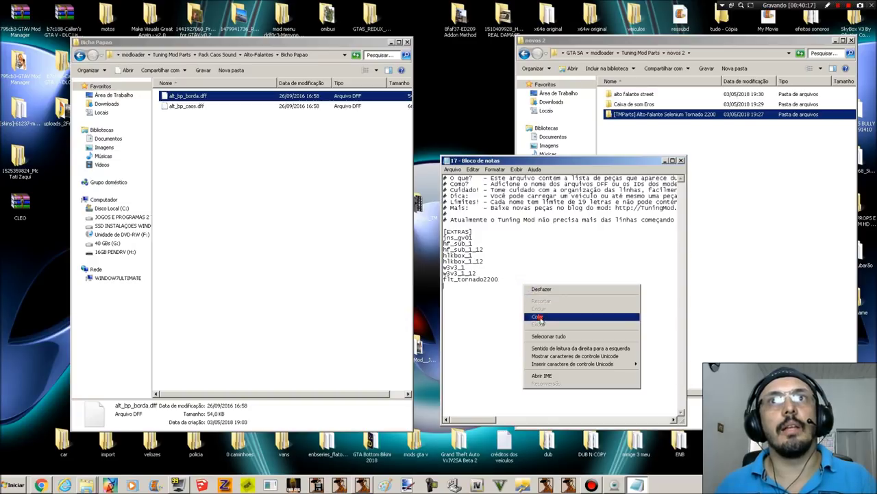
pyautogui.click(538, 317)
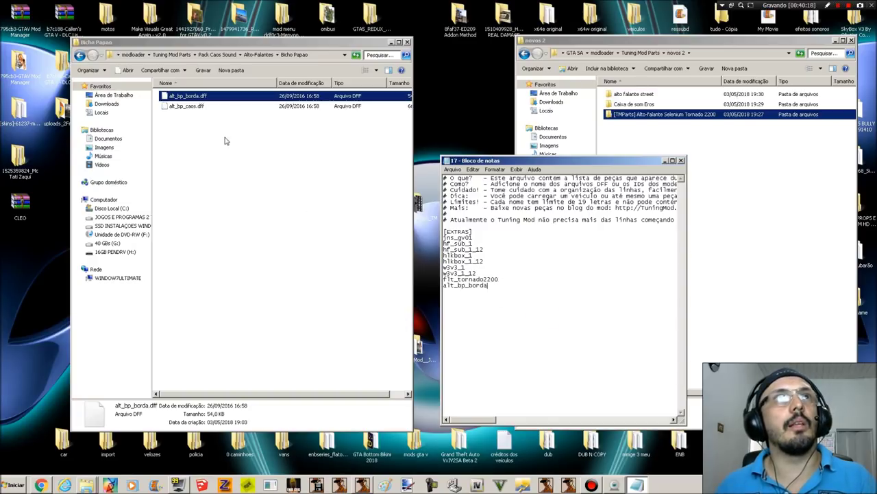
# - Copy the name alt_bp_caos, without its extension, from the second DFF in the Bicho Papao folder
pyautogui.click(195, 110)
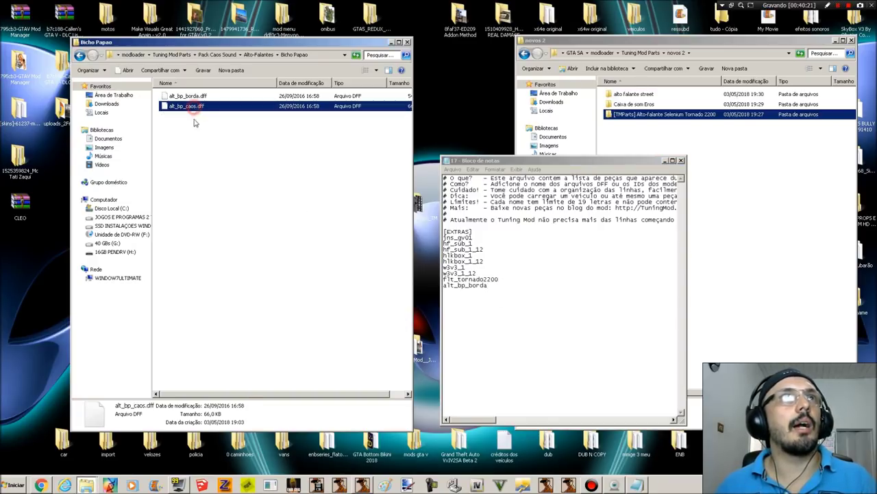
pyautogui.click(192, 110)
pyautogui.hotkey('ctrl', 'c')
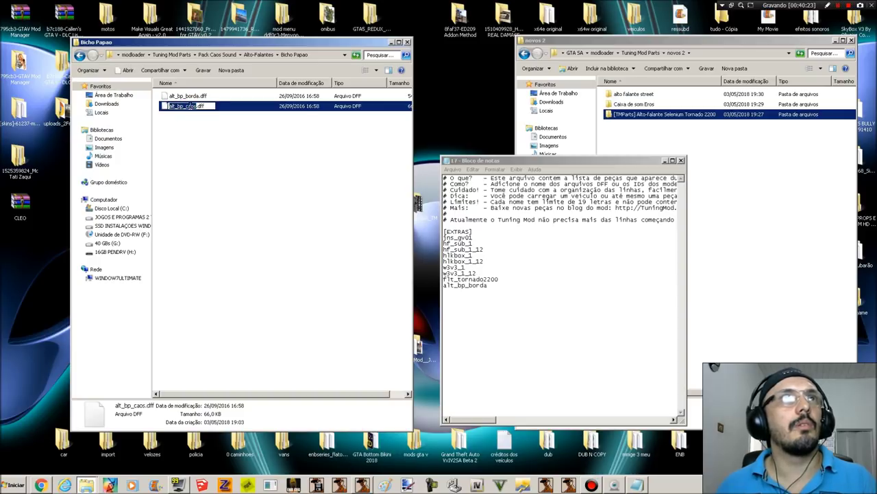
pyautogui.rightClick(191, 108)
pyautogui.click(211, 133)
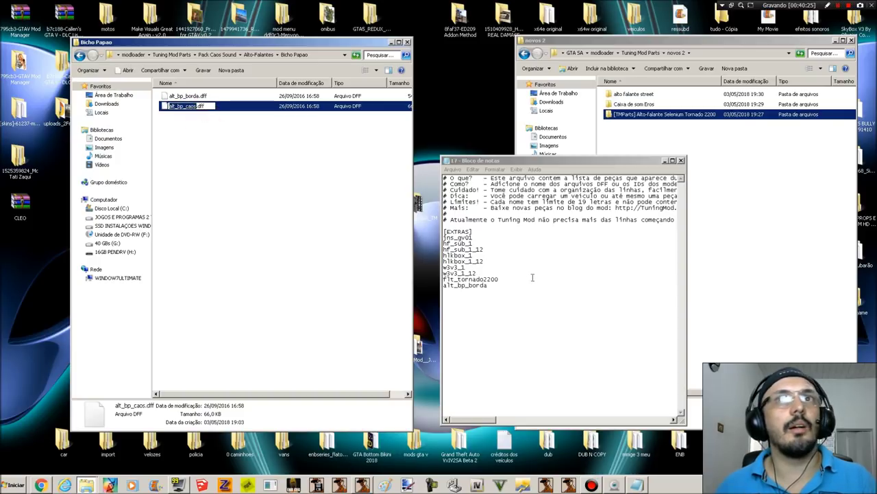
# - Add alt_bp_caos on a new line below alt_bp_borda in EXTRAS and save file 17
pyautogui.click(499, 290)
pyautogui.press('Return')
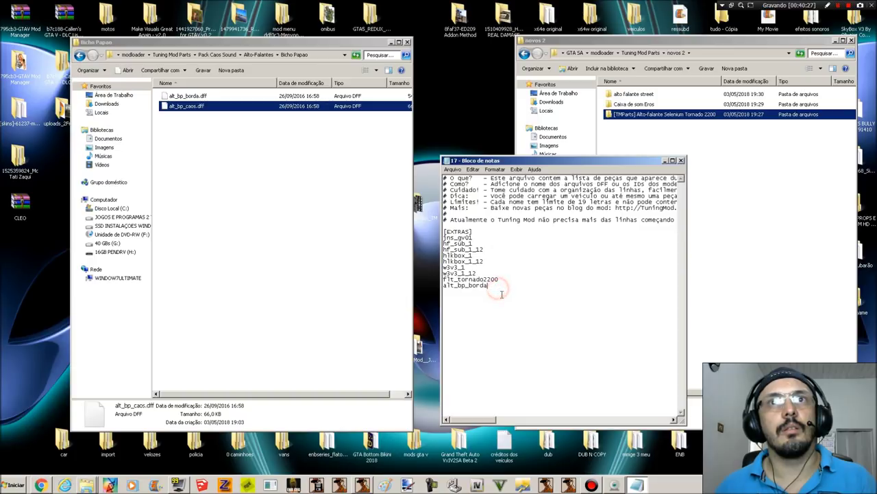
pyautogui.rightClick(499, 291)
pyautogui.click(515, 319)
pyautogui.click(453, 169)
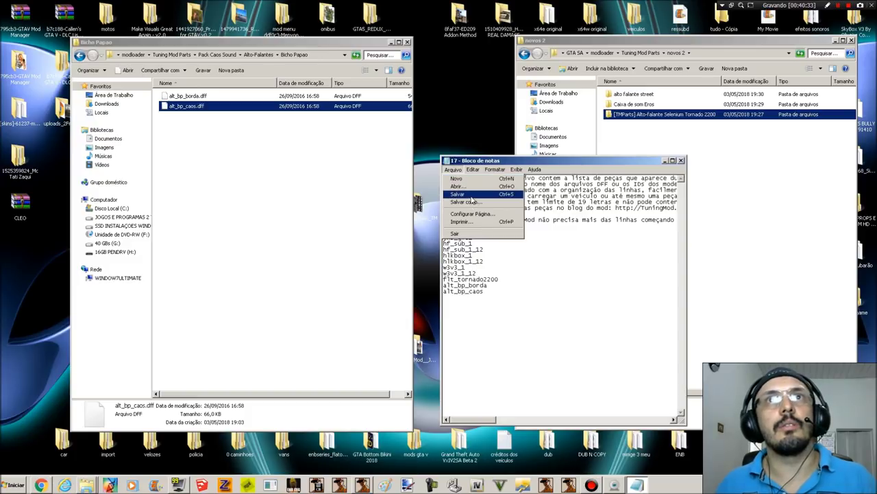
pyautogui.click(458, 194)
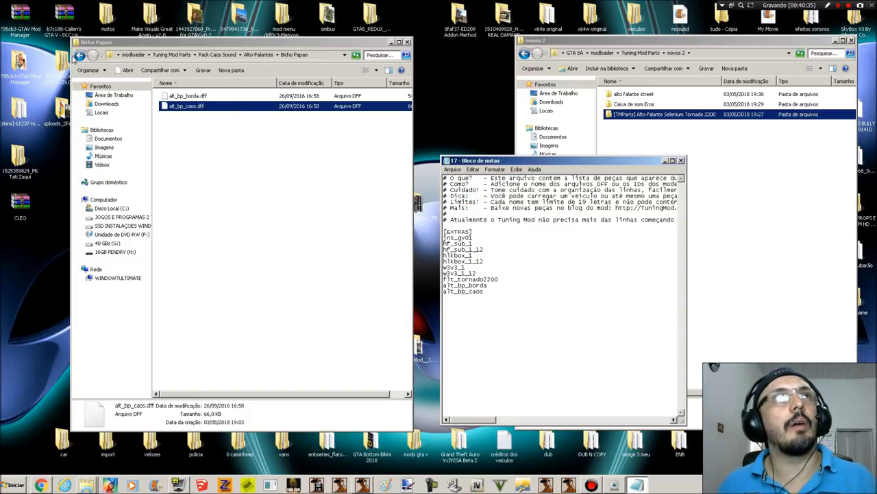
# - Return to the Alto-Falantes folder and view the texture in Pack_Caos_Altos.txd, closing Magic.TXD again
pyautogui.click(79, 55)
pyautogui.click(80, 55)
pyautogui.doubleClick(92, 56)
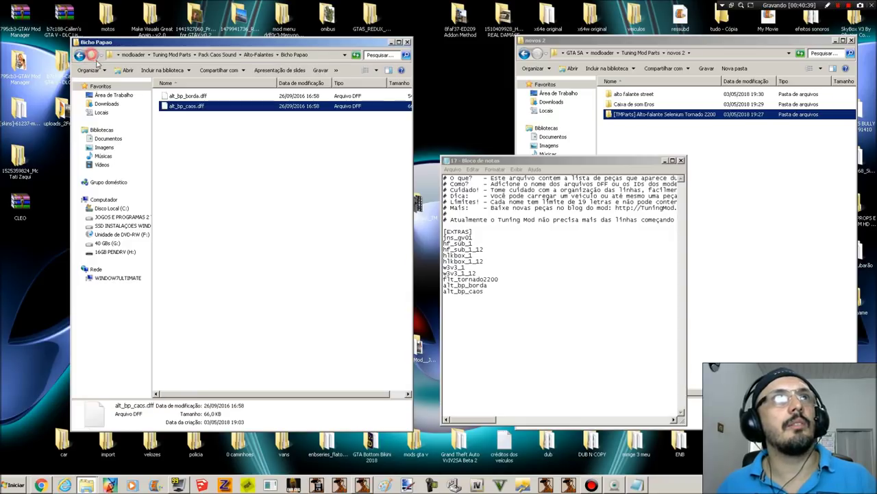
pyautogui.click(80, 56)
pyautogui.click(231, 106)
pyautogui.doubleClick(231, 106)
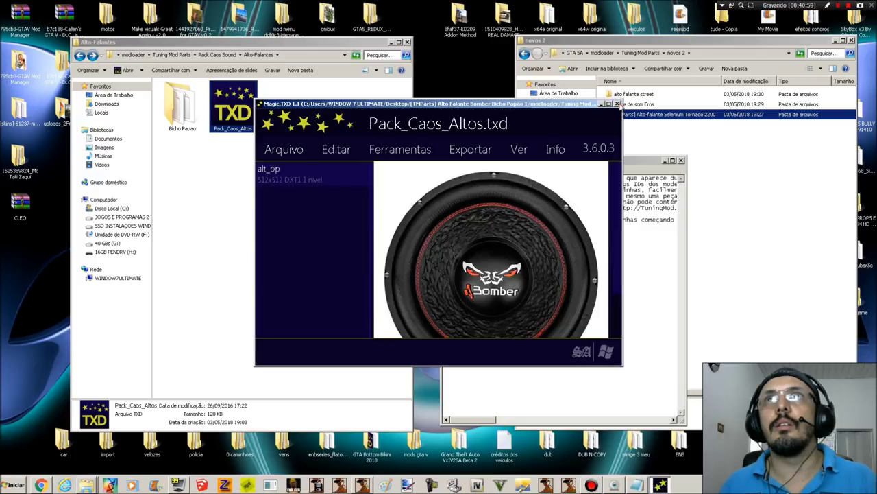
pyautogui.click(617, 103)
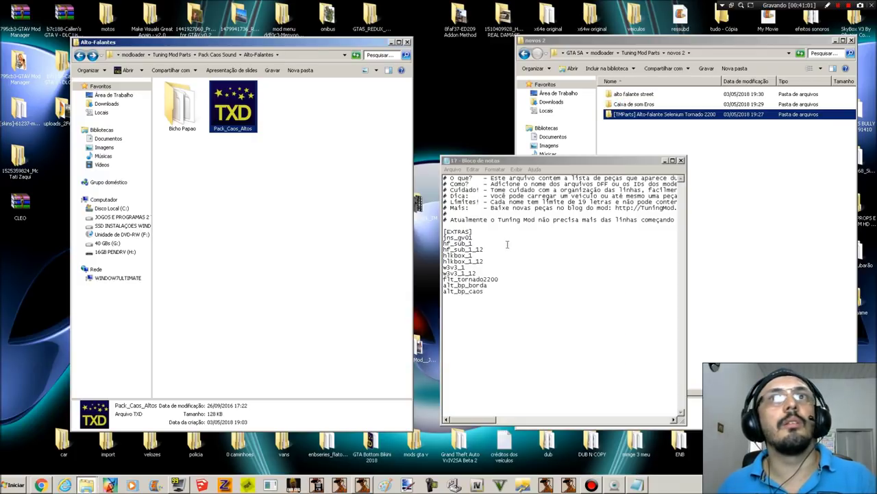
# - Save file 17 again with the two alt_bp names in its EXTRAS list
pyautogui.click(487, 285)
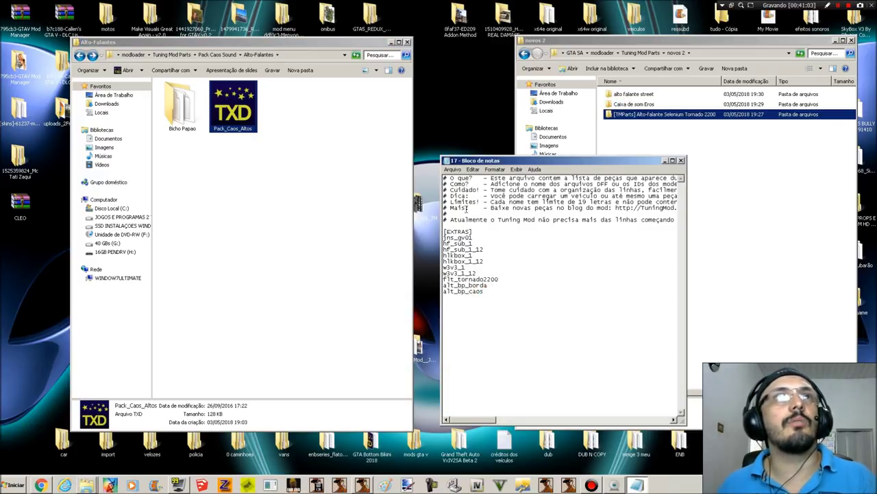
pyautogui.click(450, 171)
pyautogui.click(453, 194)
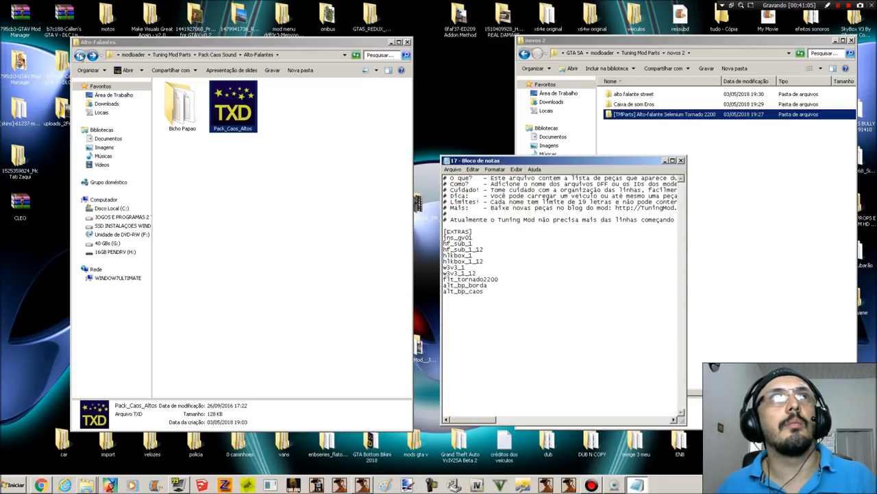
# - Close the speaker's folder window and move the [TMParts] Alto Falante Bomber Bicho Papão 1 folder from the desktop into novos 2
pyautogui.click(80, 56)
pyautogui.click(80, 56)
pyautogui.click(80, 55)
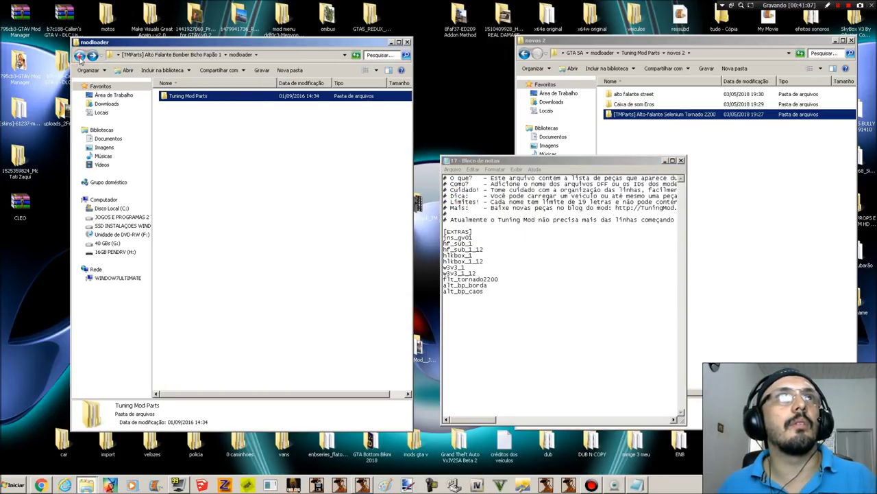
pyautogui.click(80, 55)
pyautogui.click(408, 42)
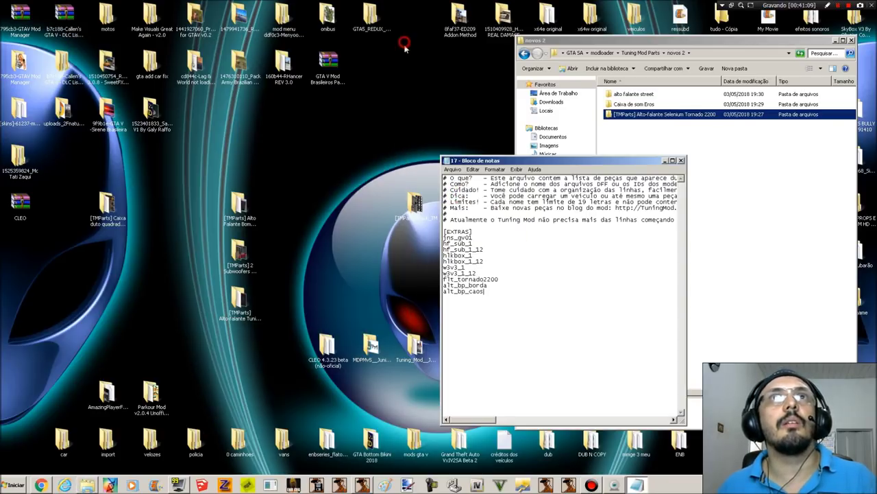
pyautogui.click(241, 218)
pyautogui.moveTo(241, 218); pyautogui.dragTo(754, 179)
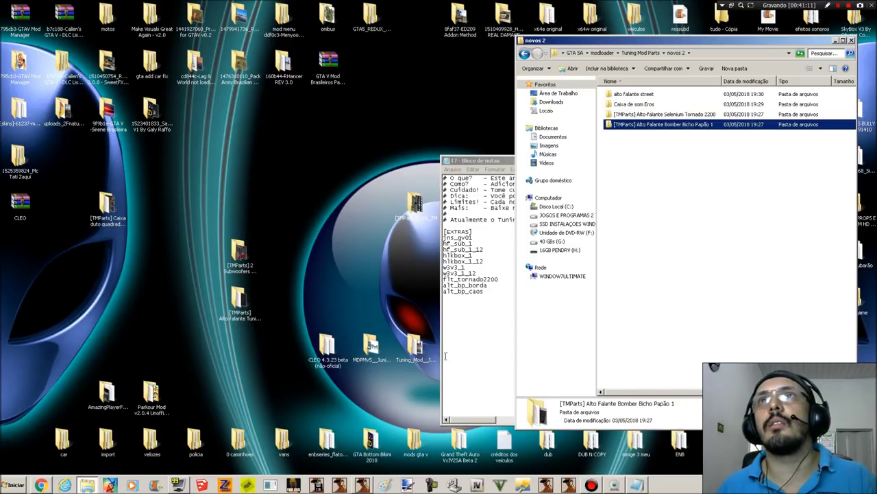
# - Open the [TMParts] 2 Subwoofers By Credelle folder from the desktop down to its Subwoofers By Credelle parts folder
pyautogui.click(245, 251)
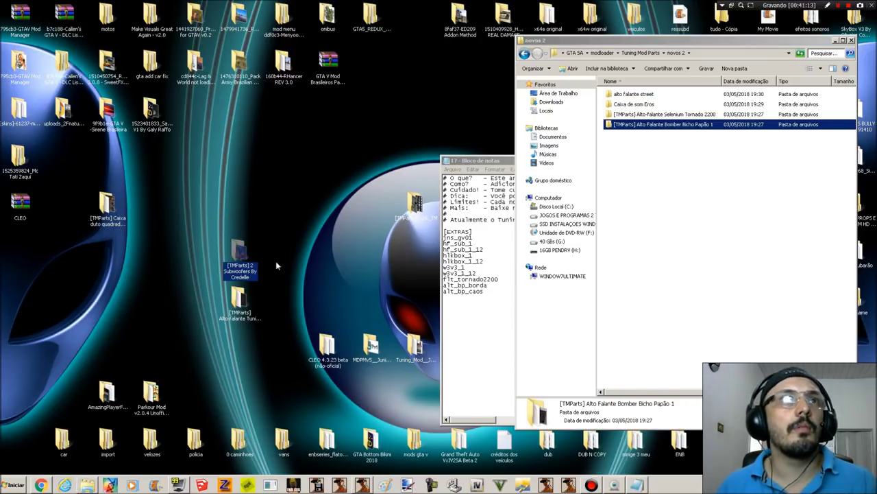
pyautogui.doubleClick(247, 260)
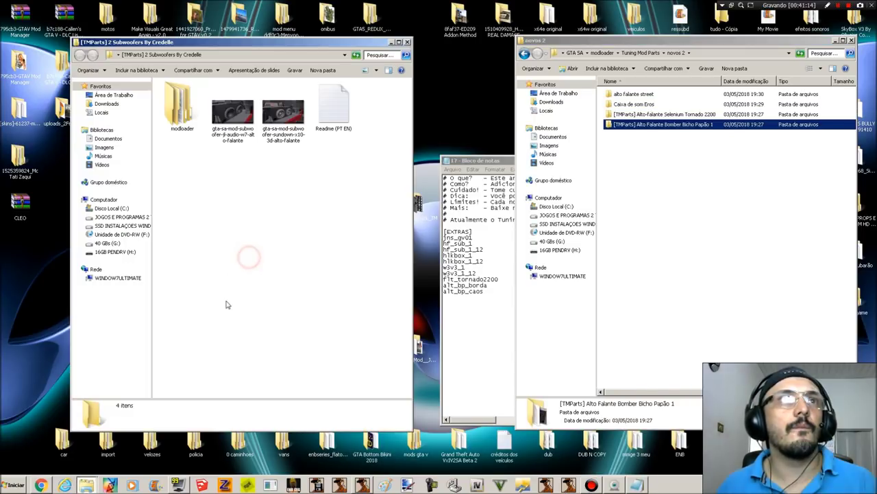
pyautogui.click(175, 111)
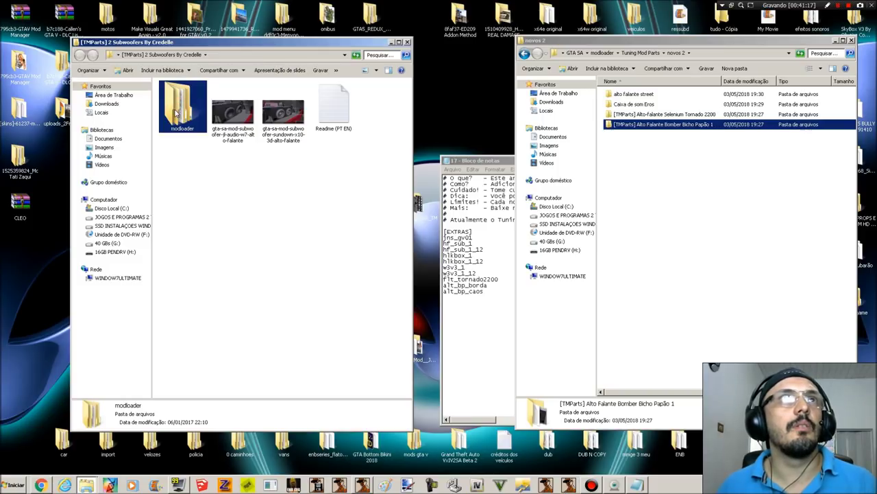
pyautogui.click(292, 119)
pyautogui.click(245, 120)
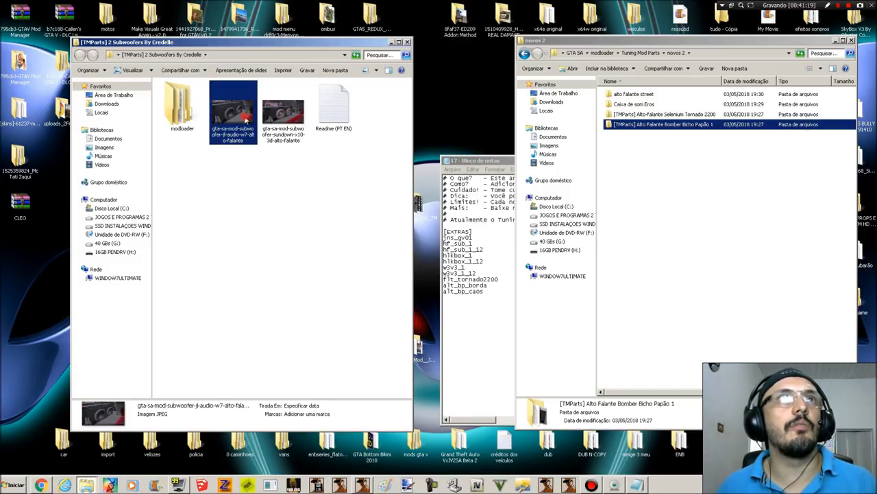
pyautogui.doubleClick(190, 111)
pyautogui.doubleClick(182, 96)
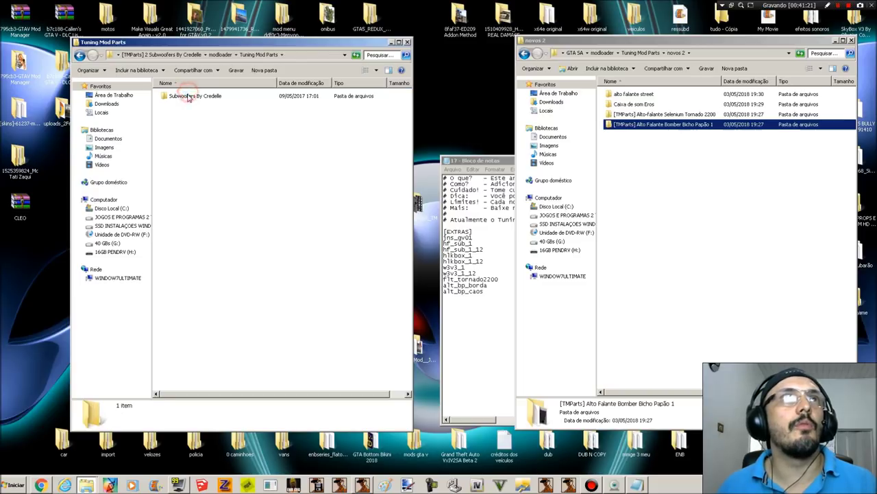
pyautogui.doubleClick(187, 97)
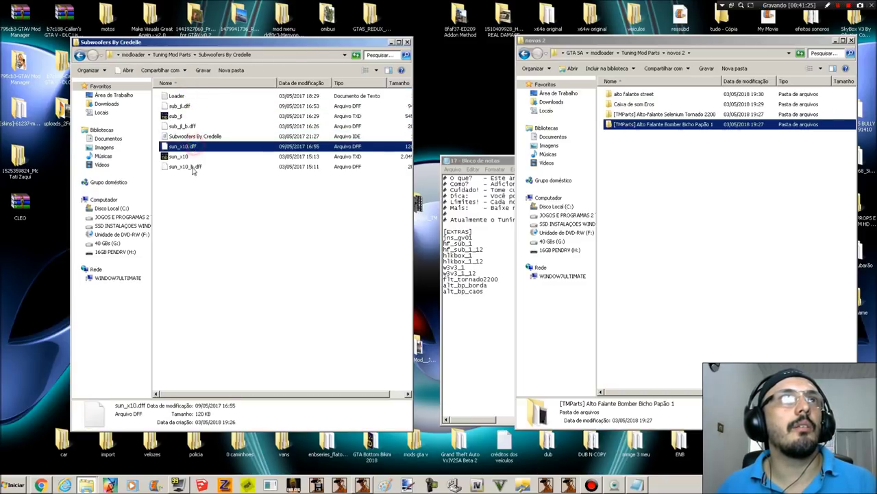
# - Group the files in the Subwoofers By Credelle folder by type
pyautogui.rightClick(240, 236)
pyautogui.moveTo(271, 256)
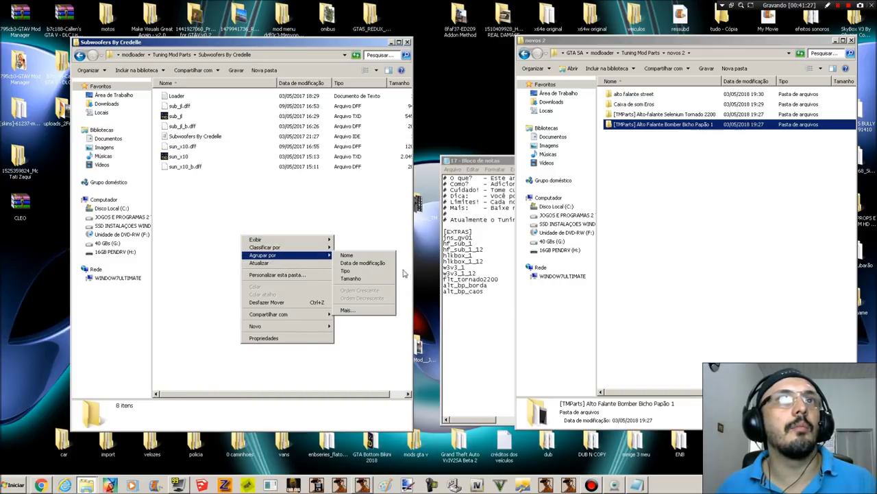
pyautogui.click(374, 272)
# - Copy the name of sub_jl.dff and add sub_jl on a new line below alt_bp_caos in file 17
pyautogui.click(181, 106)
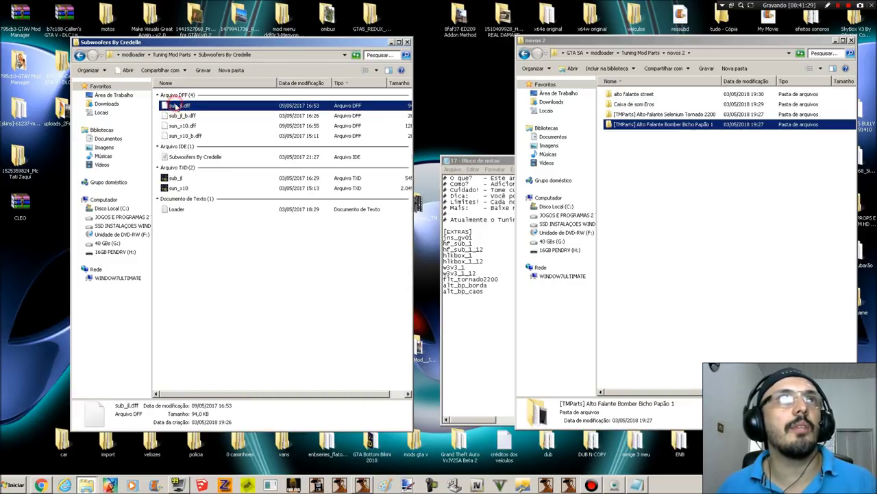
pyautogui.click(176, 107)
pyautogui.hotkey('ctrl', 'c')
pyautogui.rightClick(176, 105)
pyautogui.click(194, 130)
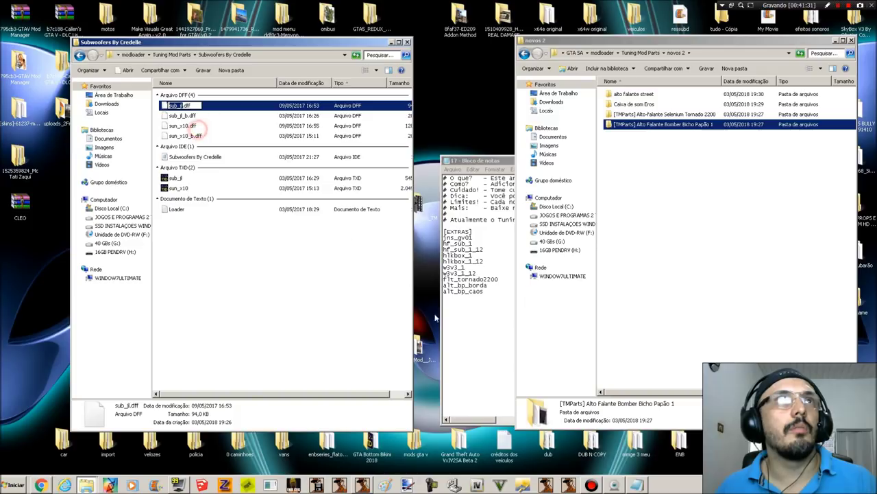
pyautogui.click(464, 317)
pyautogui.rightClick(493, 296)
pyautogui.click(513, 329)
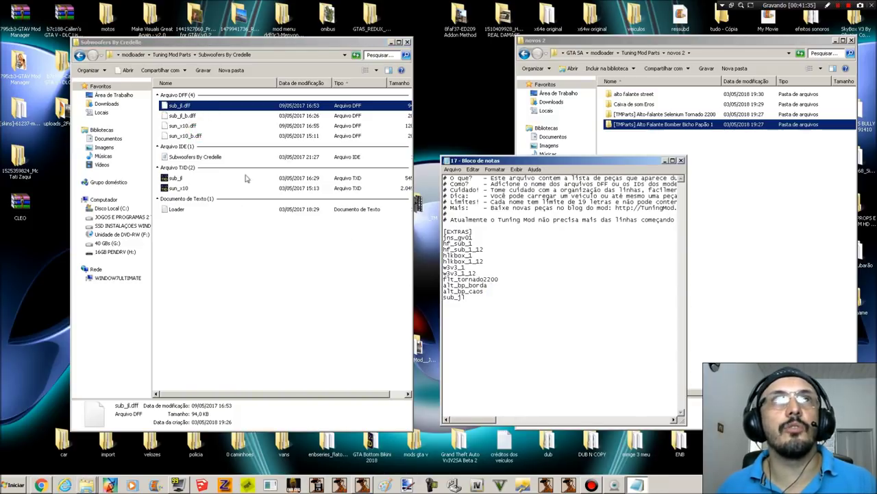
# - Copy the name of sub_jl_b.dff and add sub_jl_b on a new line below sub_jl in EXTRAS
pyautogui.click(183, 116)
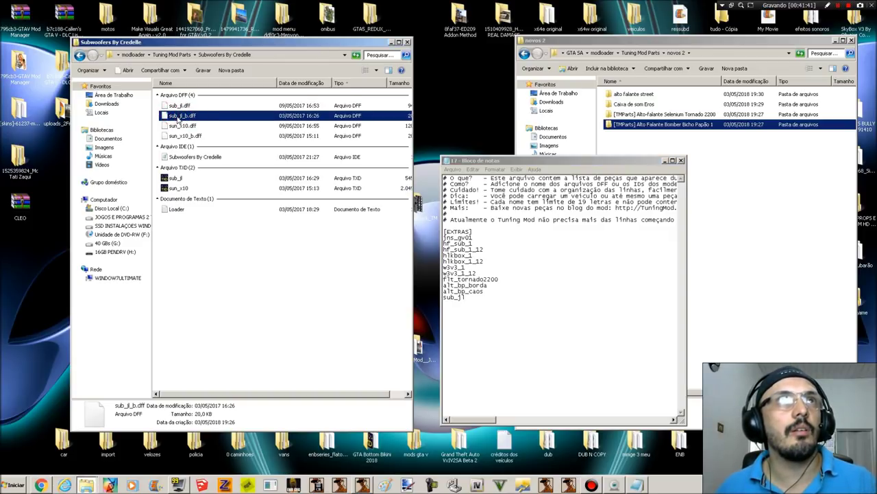
pyautogui.press('F2')
pyautogui.rightClick(178, 115)
pyautogui.hotkey('ctrl', 'c')
pyautogui.click(192, 142)
pyautogui.click(471, 300)
pyautogui.press('Return')
pyautogui.rightClick(476, 308)
pyautogui.click(499, 340)
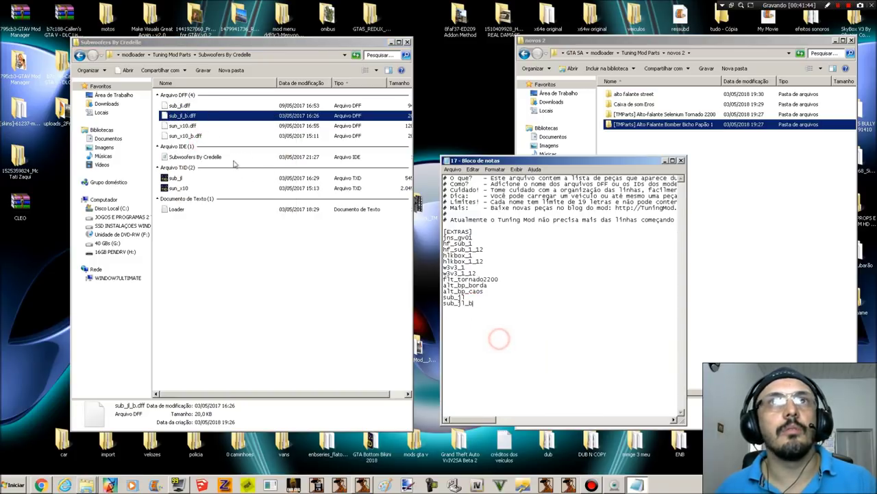
# - Copy the name of sun_x10.dff and add sun_x10 on a new line below sub_jl_b in EXTRAS
pyautogui.click(178, 127)
pyautogui.rightClick(182, 127)
pyautogui.click(192, 151)
pyautogui.click(471, 308)
pyautogui.press('Return')
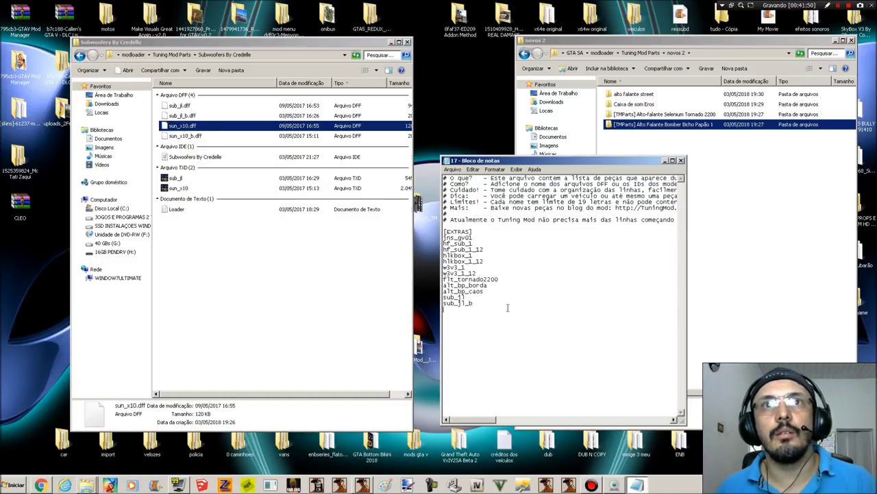
pyautogui.rightClick(508, 308)
pyautogui.click(532, 338)
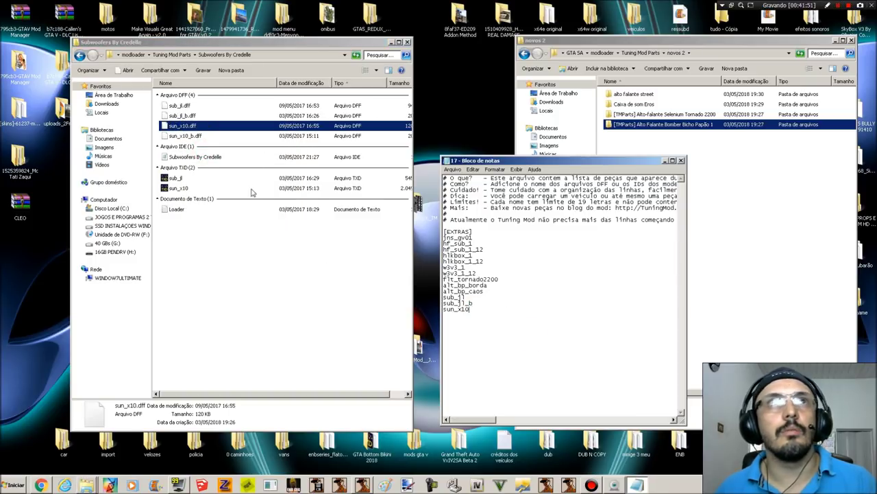
# - Copy the name of sun_x10_b.dff and add sun_x10_b on a new line below sun_x10 in EXTRAS
pyautogui.click(181, 137)
pyautogui.click(190, 137)
pyautogui.hotkey('ctrl', 'c')
pyautogui.rightClick(190, 136)
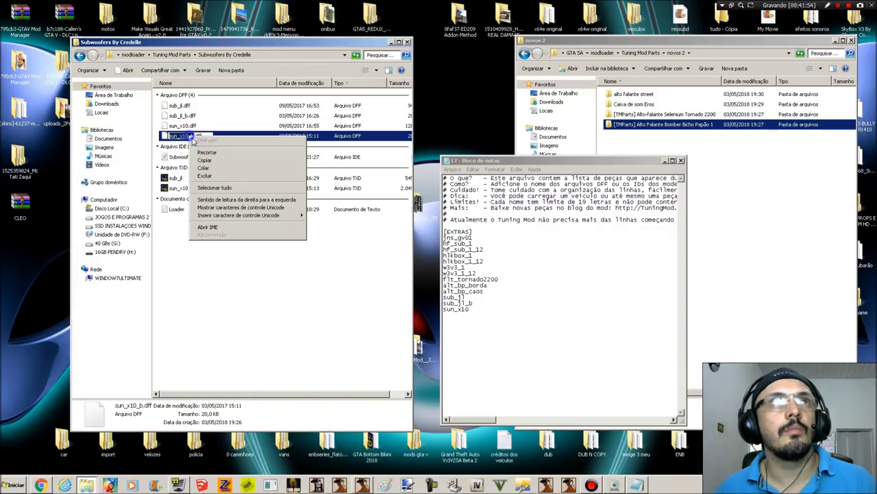
pyautogui.click(209, 162)
pyautogui.click(487, 308)
pyautogui.press('Return')
pyautogui.rightClick(505, 319)
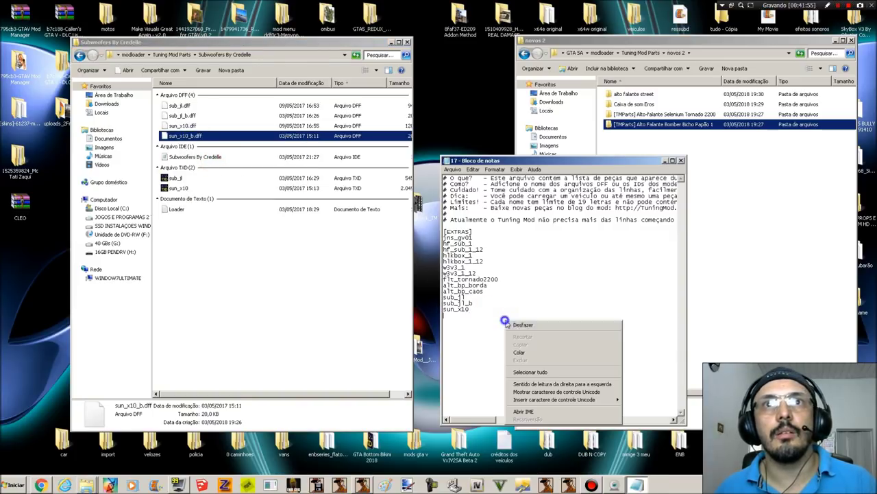
pyautogui.click(535, 352)
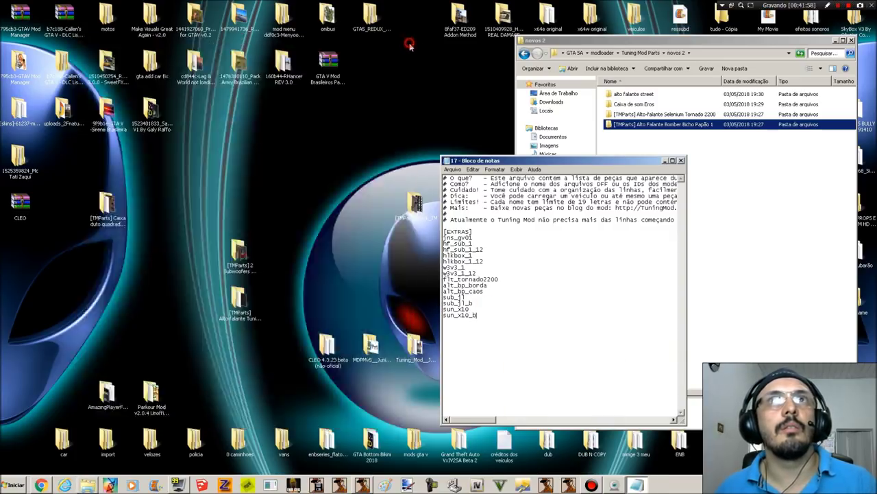
# - Save file 17 and move the [TMParts] 2 Subwoofers By Credelle folder from the desktop into novos 2
pyautogui.click(407, 42)
pyautogui.click(455, 170)
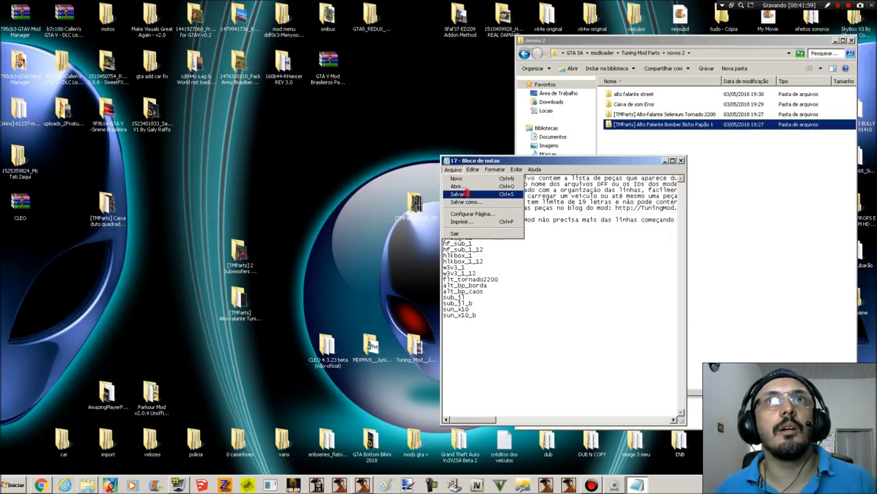
pyautogui.click(466, 194)
pyautogui.click(243, 259)
pyautogui.moveTo(248, 265); pyautogui.dragTo(753, 259)
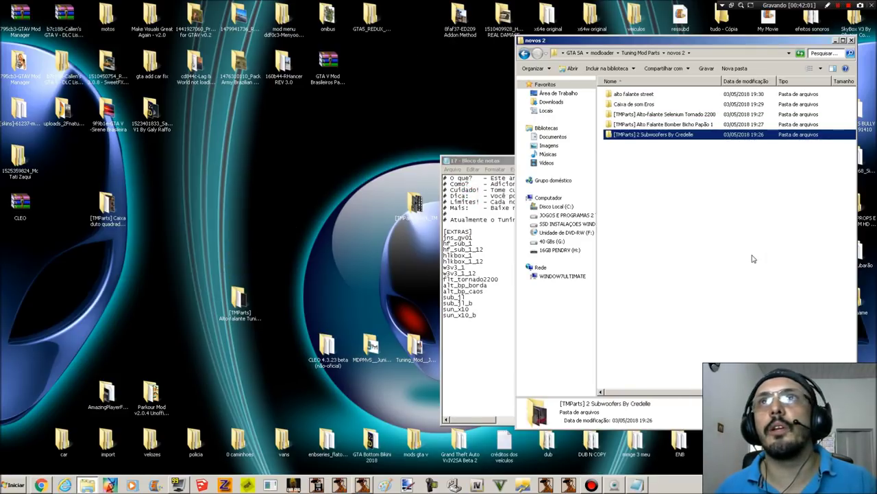
# - Look through the [TMParts] Alto-falante Tuning Mod (normal map) folder and view its tuning-mod-gta-sa-download picture, closing the viewer again
pyautogui.doubleClick(240, 301)
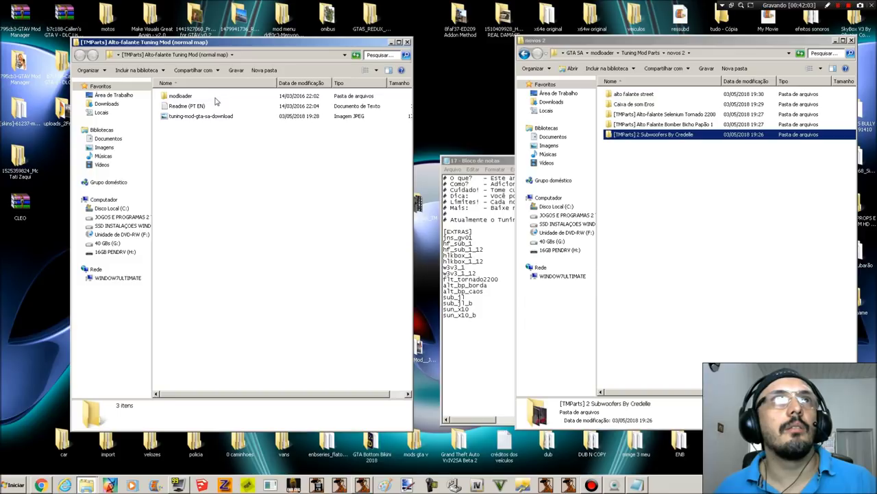
pyautogui.doubleClick(214, 96)
pyautogui.doubleClick(214, 97)
pyautogui.doubleClick(210, 96)
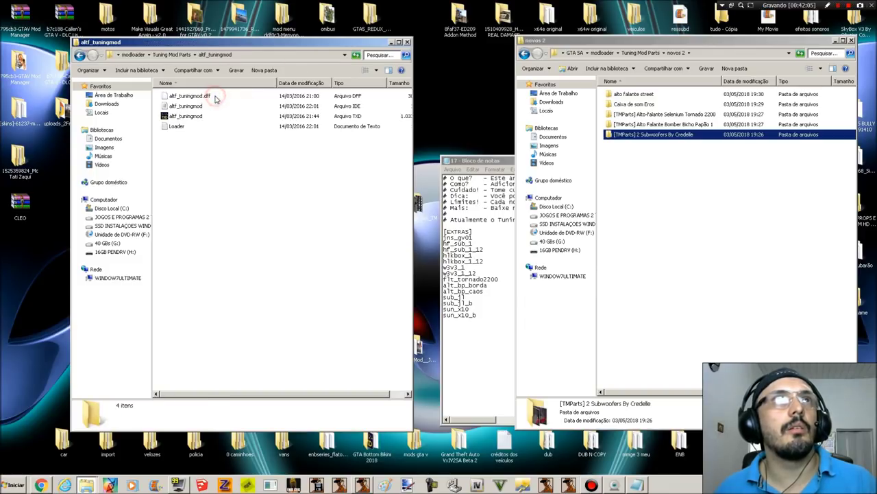
pyautogui.click(80, 56)
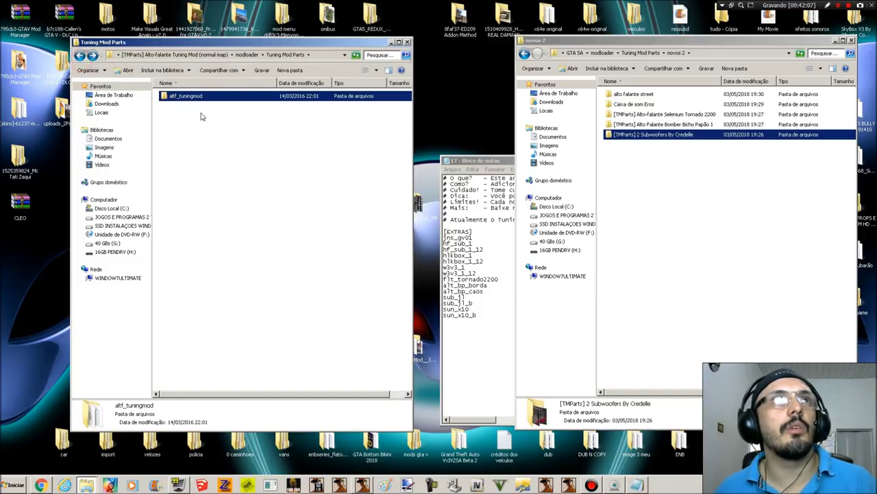
pyautogui.click(80, 55)
pyautogui.press('BackSpace')
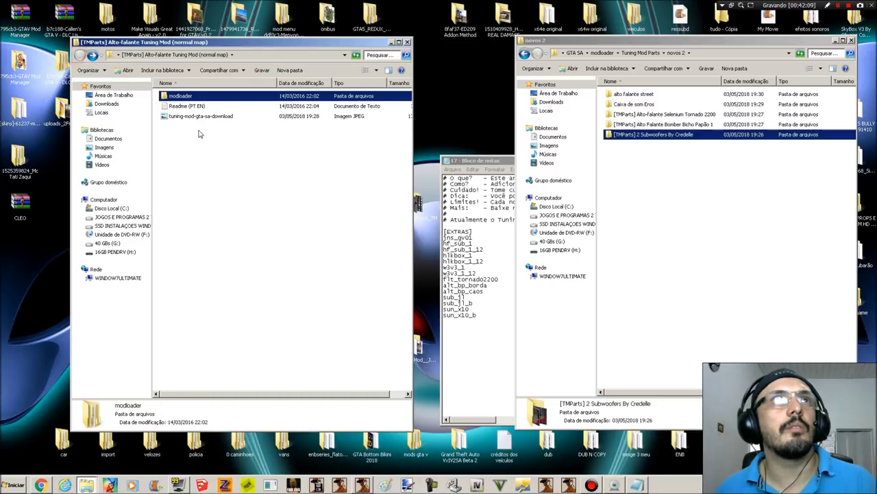
pyautogui.doubleClick(201, 118)
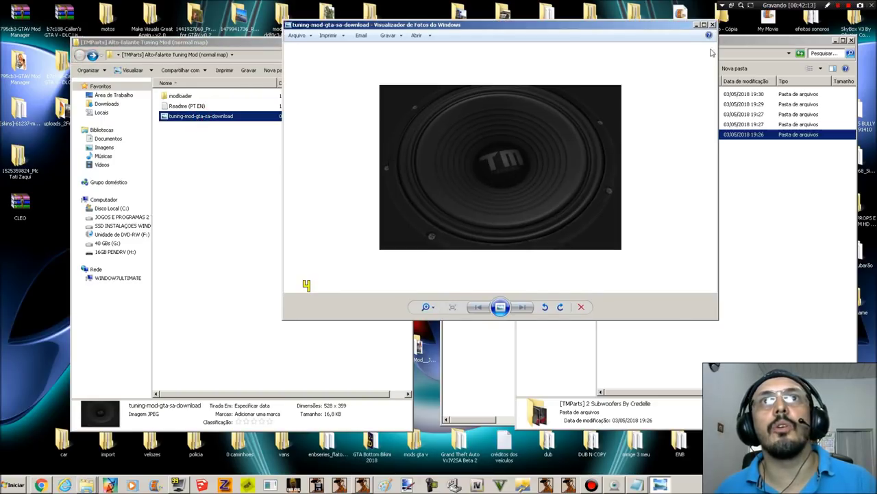
pyautogui.click(713, 25)
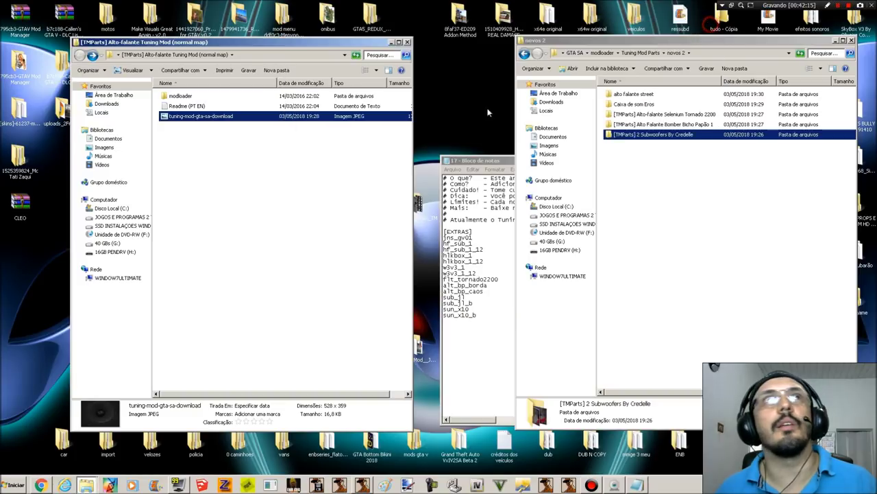
# - Copy the name of altf_tuningmod.dff from the altf_tuningmod folder and add altf_tuningmod on a new line below sun_x10_b in EXTRAS
pyautogui.click(208, 96)
pyautogui.doubleClick(207, 96)
pyautogui.doubleClick(205, 96)
pyautogui.doubleClick(205, 96)
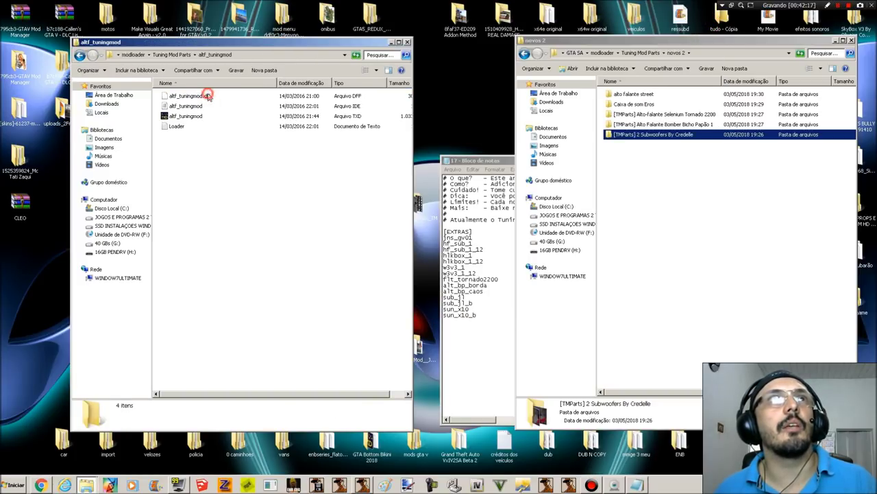
pyautogui.click(204, 97)
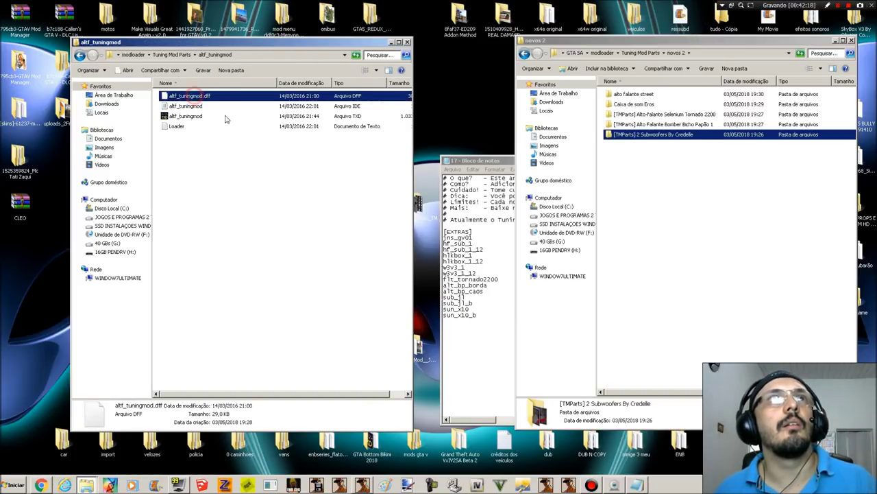
pyautogui.rightClick(192, 98)
pyautogui.click(207, 123)
pyautogui.hotkey('ctrl', 'c')
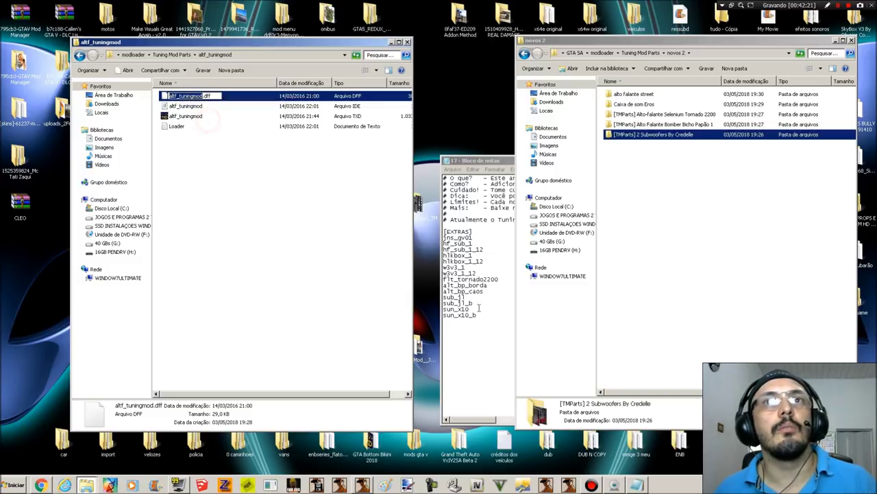
pyautogui.click(491, 320)
pyautogui.press('Return')
pyautogui.rightClick(491, 322)
pyautogui.click(524, 356)
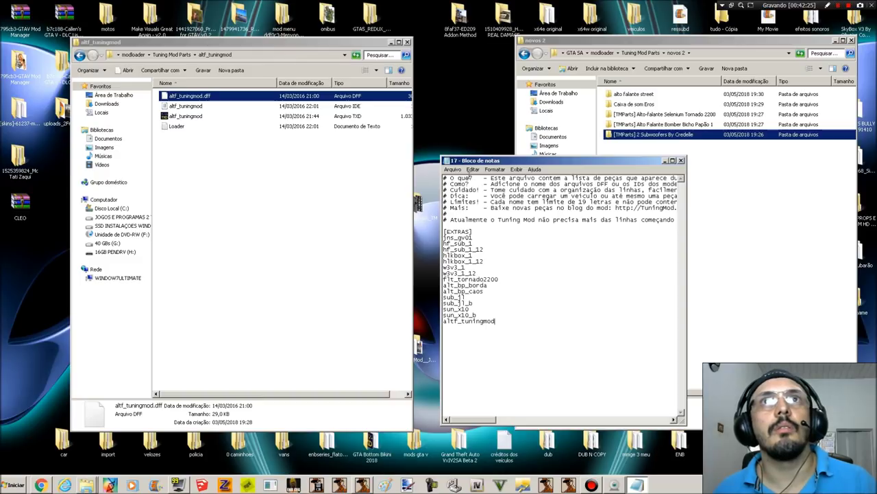
# - Save file 17 and move the [TMParts] Alto-falante Tuning Mod (normal map) folder from the desktop into novos 2
pyautogui.click(455, 170)
pyautogui.click(470, 193)
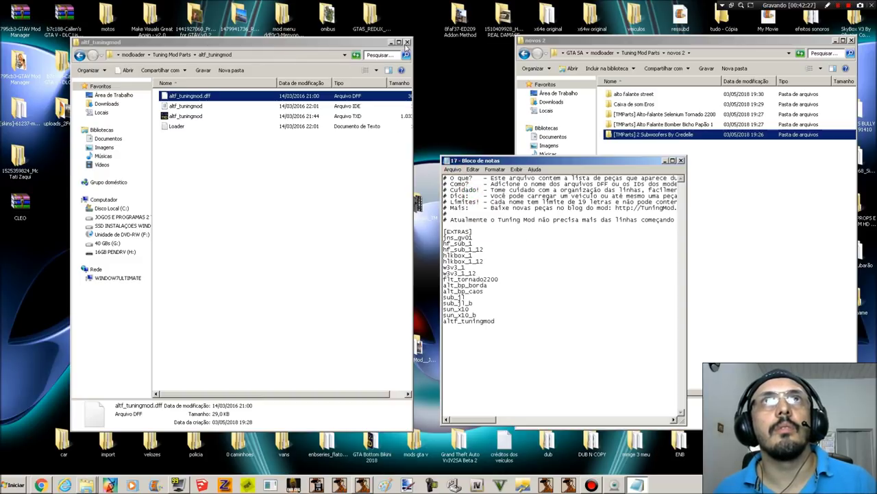
pyautogui.click(407, 42)
pyautogui.click(260, 294)
pyautogui.moveTo(249, 298); pyautogui.dragTo(741, 181)
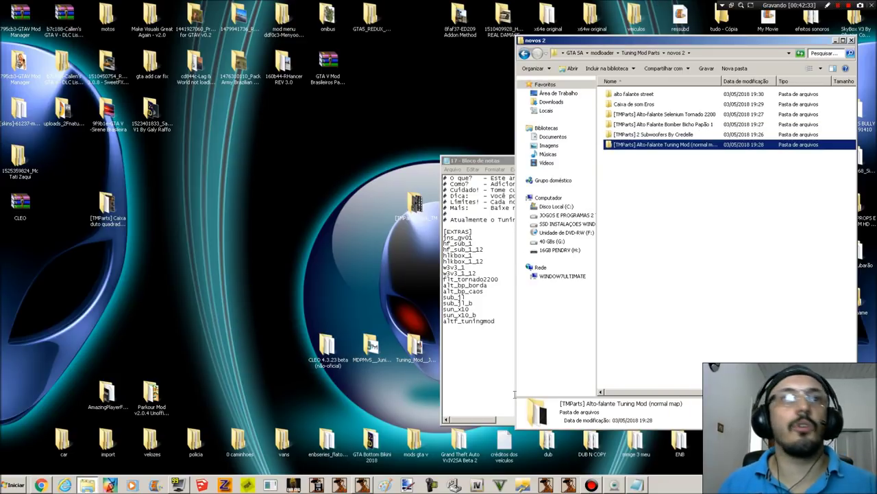
# - Open the [TMParts] Caixa duto quadrado e subwoofers folder and view its gta-sa-mod-alto-falantes-caixa-dutada picture, closing the viewer again
pyautogui.click(110, 209)
pyautogui.moveTo(116, 221); pyautogui.dragTo(214, 217)
pyautogui.doubleClick(204, 215)
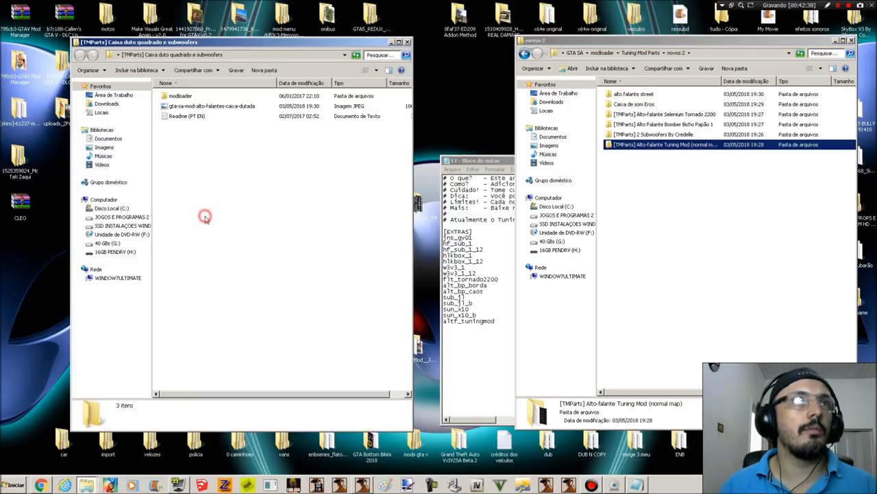
pyautogui.doubleClick(205, 106)
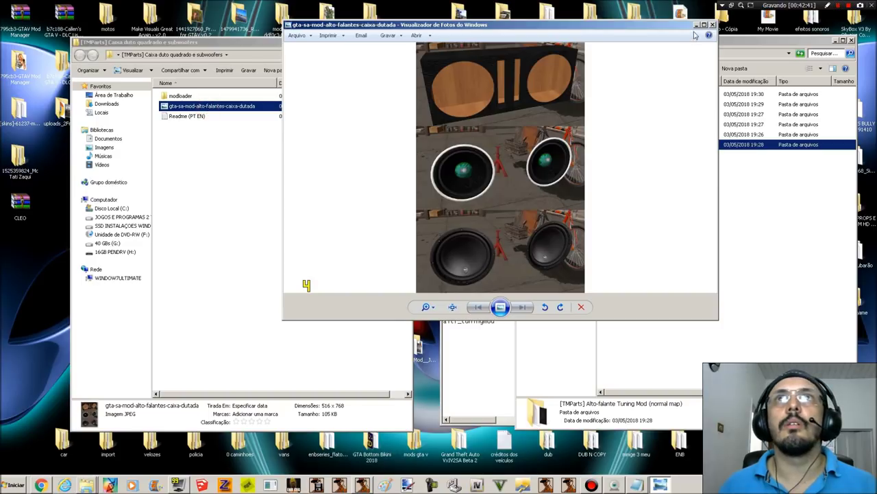
pyautogui.click(712, 26)
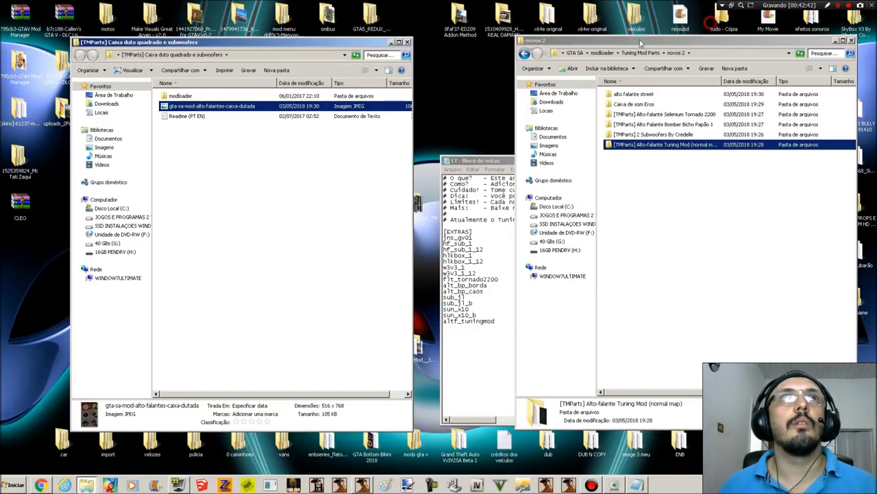
# - Open the hlkbox+subs folder inside modloader, Tuning Mod Parts and hlk parts to examine its DFF files
pyautogui.doubleClick(208, 96)
pyautogui.doubleClick(208, 95)
pyautogui.doubleClick(208, 96)
pyautogui.doubleClick(208, 95)
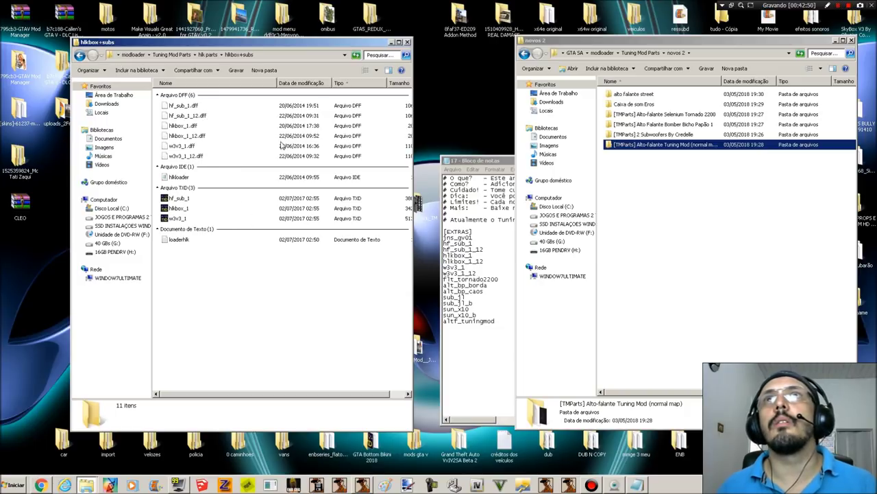
# - Close the hlkbox+subs folder and move the [TMParts] Caixa duto quadrado e subwoofers folder from the desktop into novos 2
pyautogui.click(408, 42)
pyautogui.click(189, 209)
pyautogui.moveTo(201, 208); pyautogui.dragTo(171, 213)
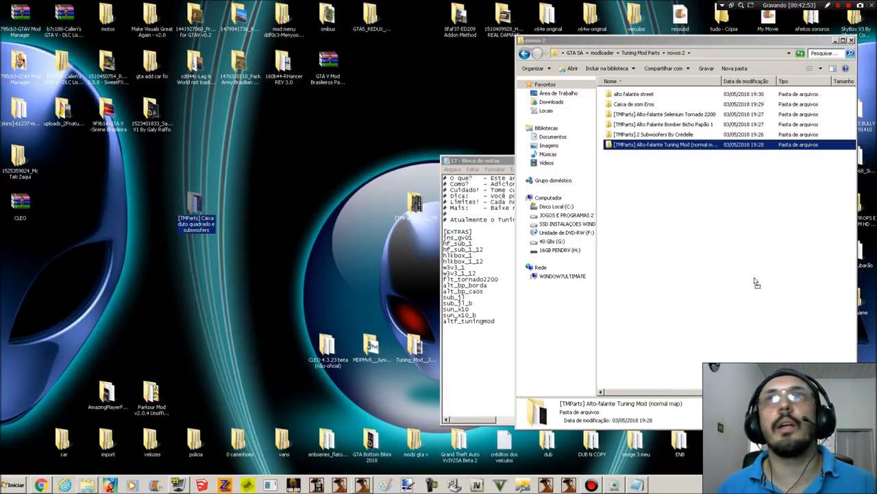
pyautogui.moveTo(756, 283); pyautogui.dragTo(756, 279)
# - Open the moved folder down to hlkbox+subs and compare its hf_sub_1 and hlkbox_1 file names with the EXTRAS list in file 17
pyautogui.doubleClick(711, 155)
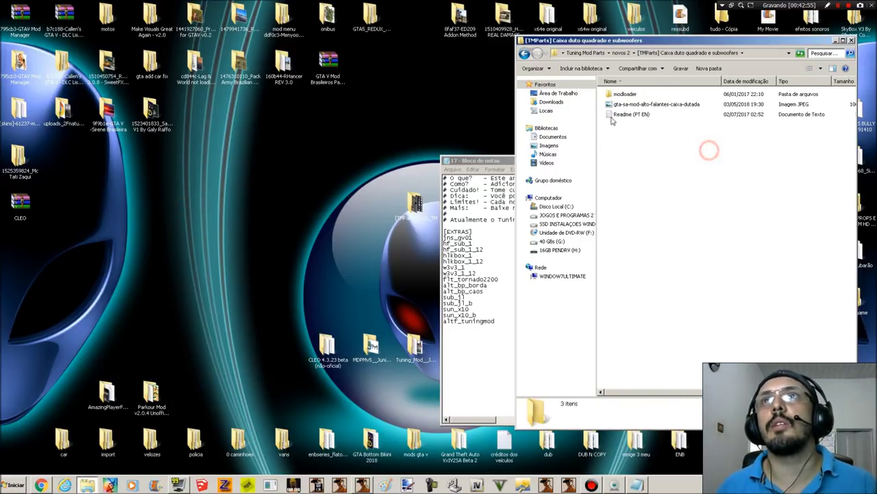
pyautogui.doubleClick(636, 94)
pyautogui.doubleClick(641, 96)
pyautogui.doubleClick(640, 95)
pyautogui.doubleClick(641, 96)
pyautogui.click(629, 96)
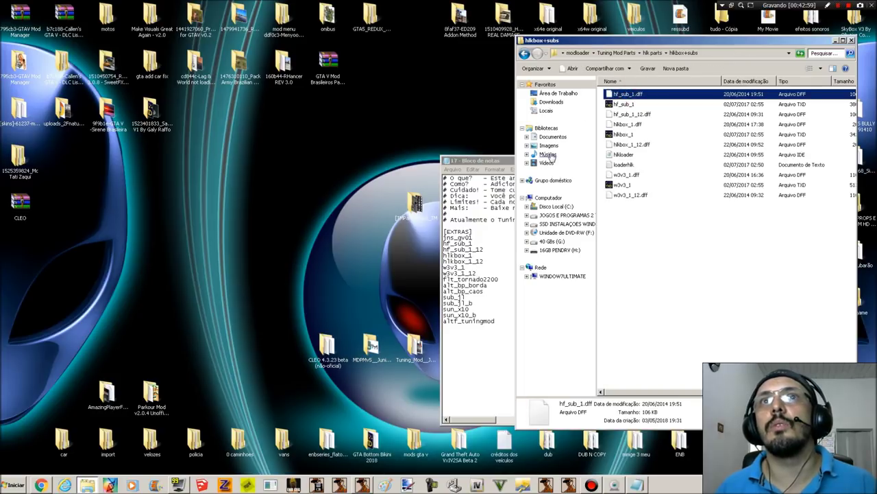
pyautogui.click(621, 104)
pyautogui.click(621, 114)
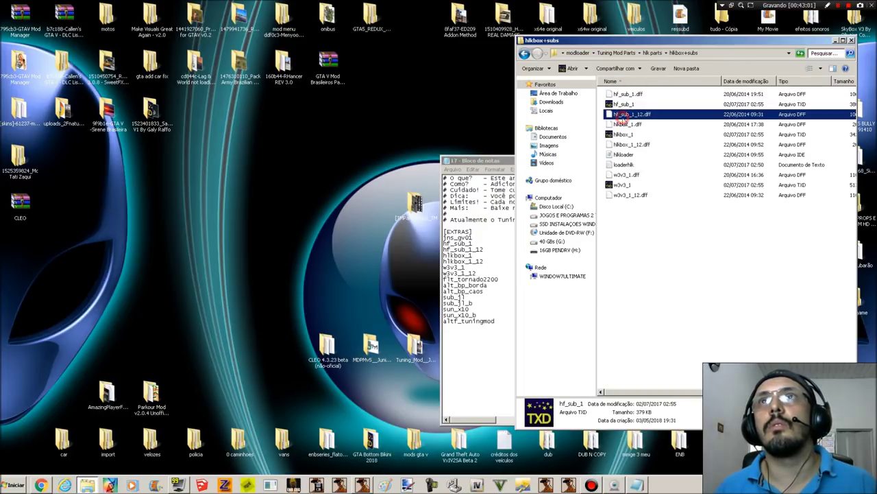
pyautogui.click(622, 125)
pyautogui.click(468, 240)
pyautogui.click(474, 256)
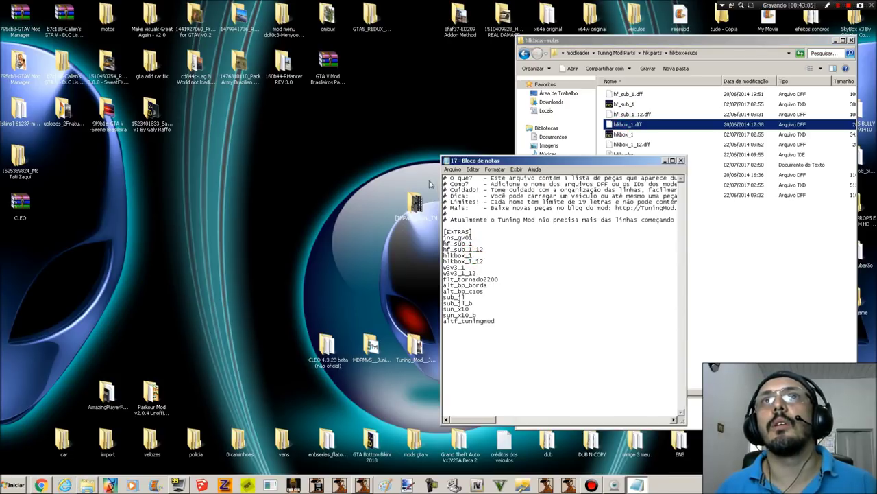
# - Save file 17 and move its window clear of the hlkbox+subs folder window
pyautogui.click(453, 170)
pyautogui.click(459, 194)
pyautogui.moveTo(636, 160); pyautogui.dragTo(430, 150)
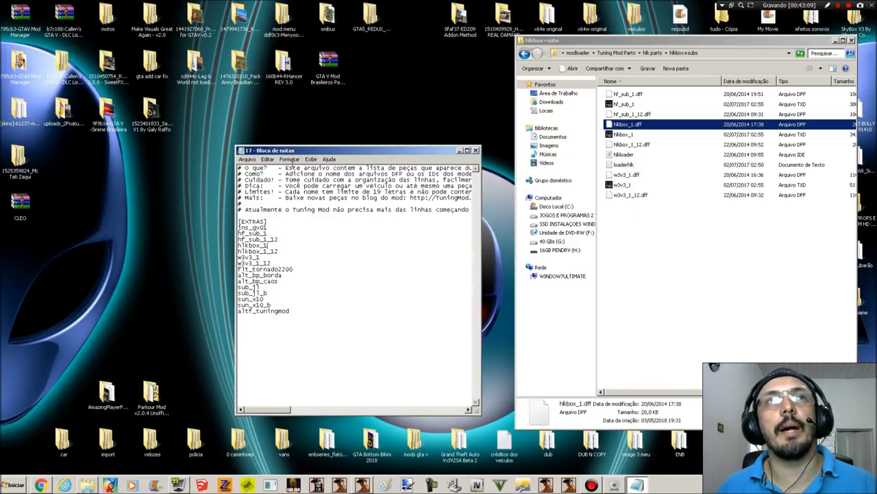
# - Go back from hlkbox+subs through novos 2 to the Tuning Mod Parts folder and close file 17
pyautogui.click(526, 53)
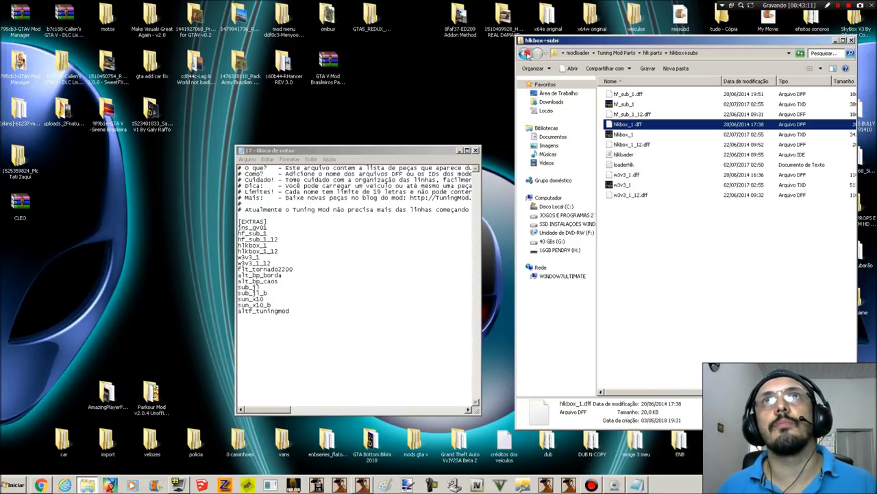
pyautogui.click(526, 54)
pyautogui.click(528, 54)
pyautogui.click(525, 53)
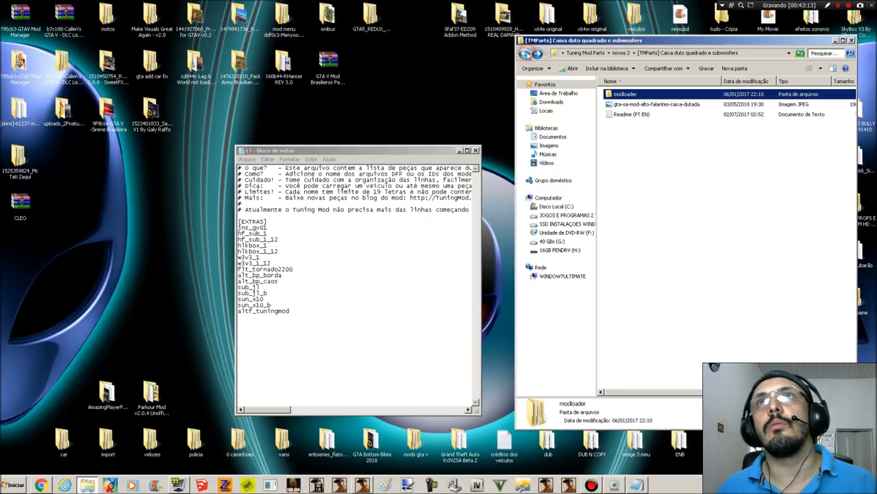
pyautogui.click(525, 53)
pyautogui.moveTo(672, 182); pyautogui.dragTo(674, 106)
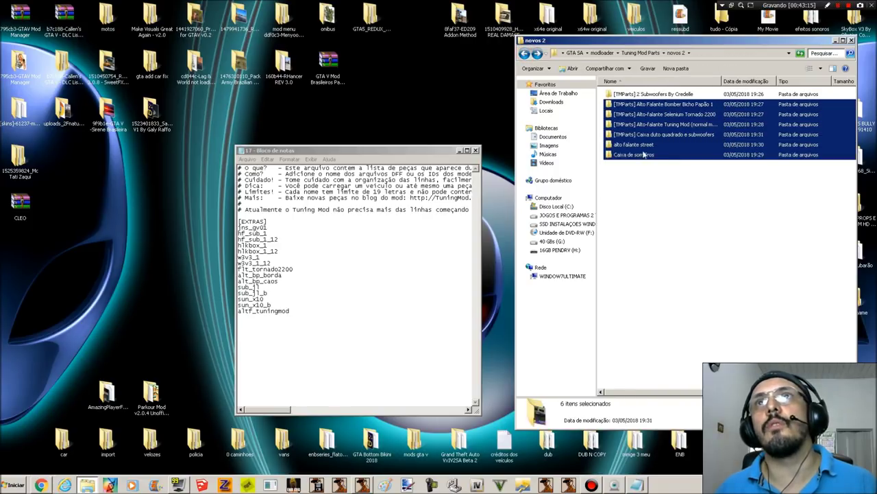
pyautogui.click(638, 203)
pyautogui.click(525, 53)
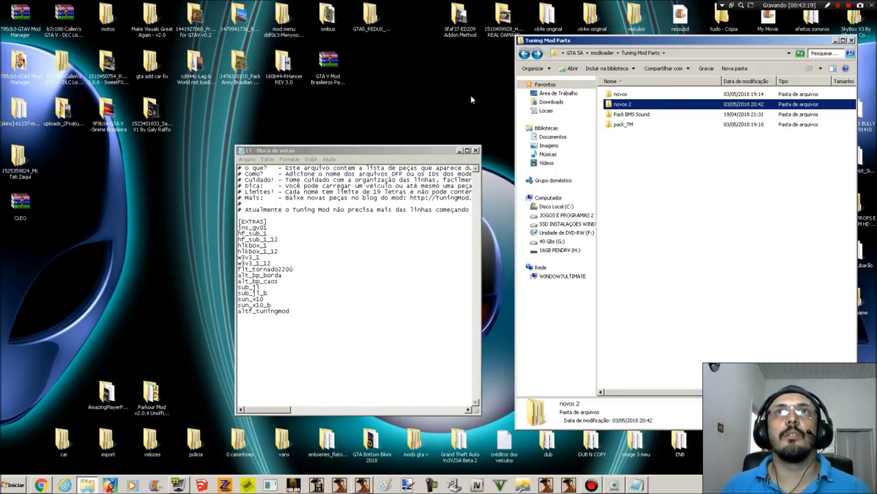
pyautogui.click(475, 150)
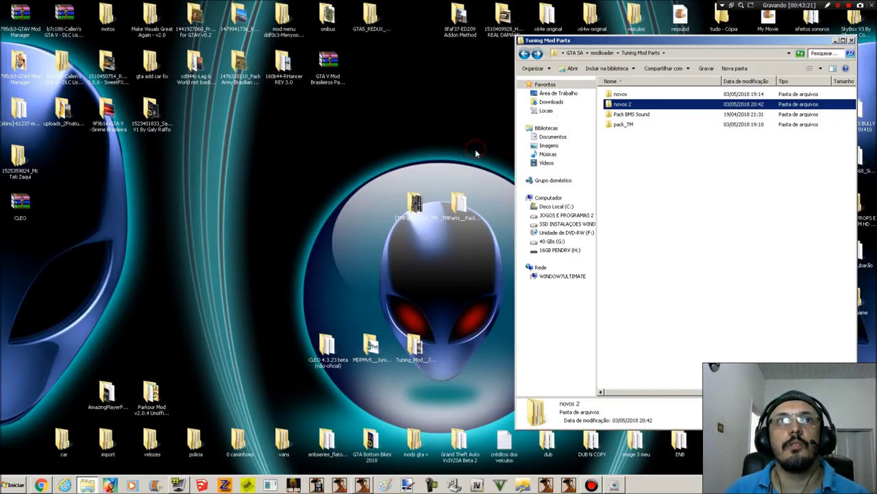
# - Switch to GTA San Andreas, go to Refresh Modifications in the Mod Configuration options, and return to the pause menu
pyautogui.click(361, 485)
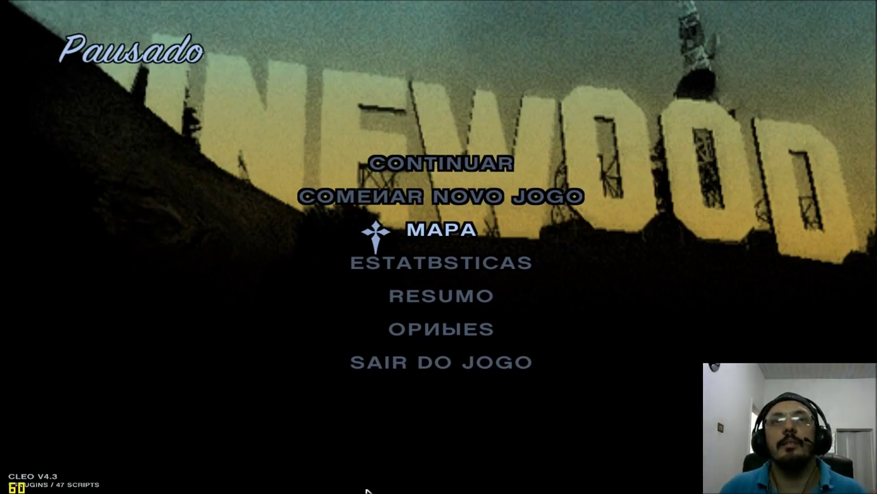
pyautogui.press('Up')
pyautogui.press('Up')
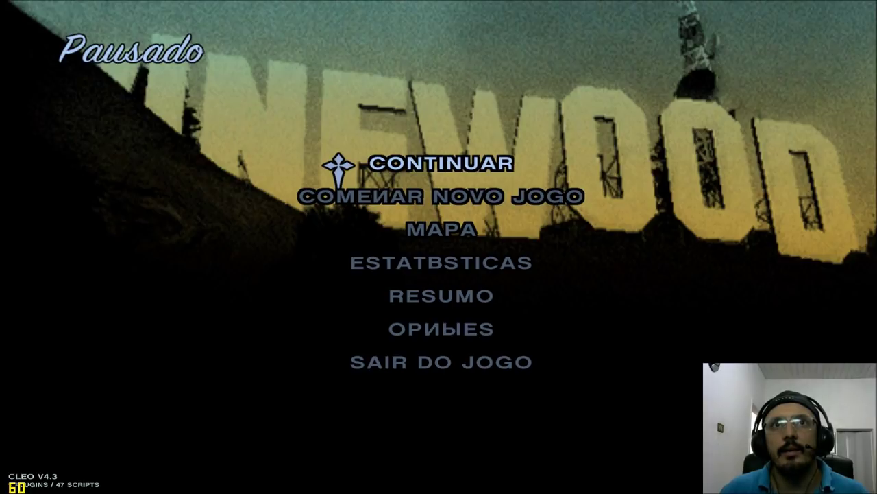
pyautogui.press('Up')
pyautogui.press('Up')
pyautogui.press('Return')
pyautogui.press('Up')
pyautogui.press('Up')
pyautogui.press('Return')
pyautogui.press('Up')
pyautogui.press('Up')
pyautogui.press('Up')
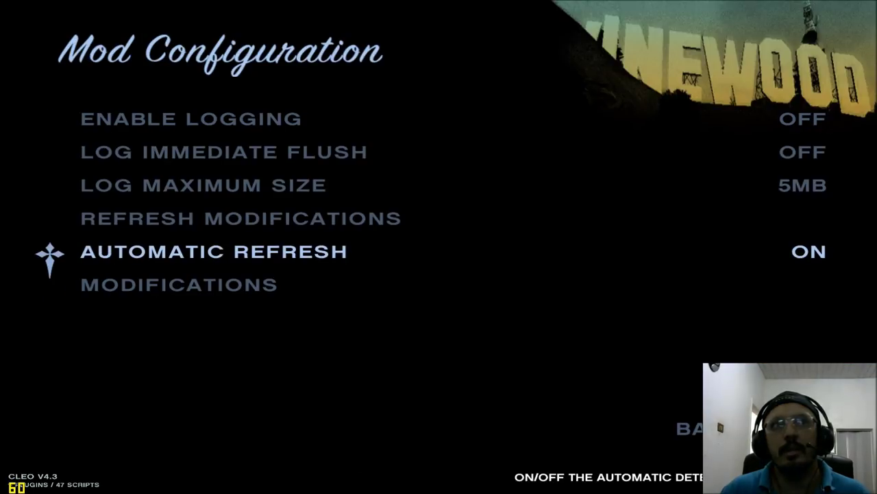
pyautogui.press('Up')
pyautogui.press('Escape')
pyautogui.press('Escape')
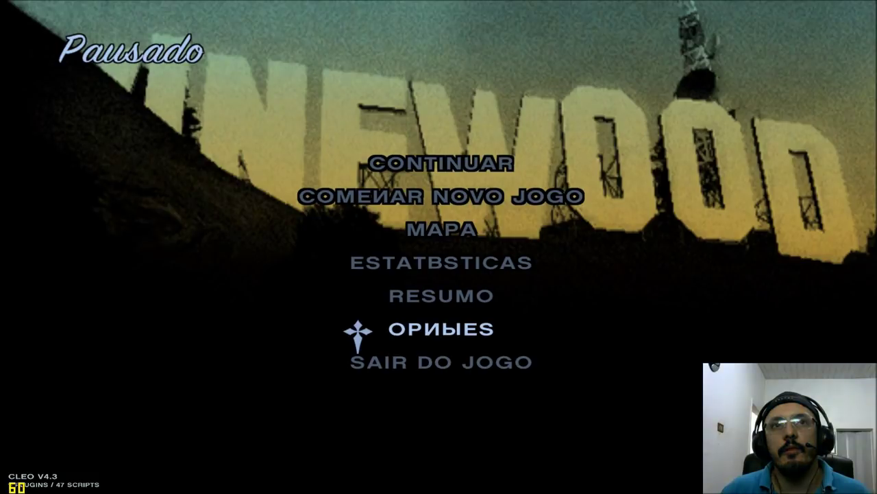
# - Load the first saved game, Truques no Deserto, dated 17 Feb 2018
pyautogui.press('Down')
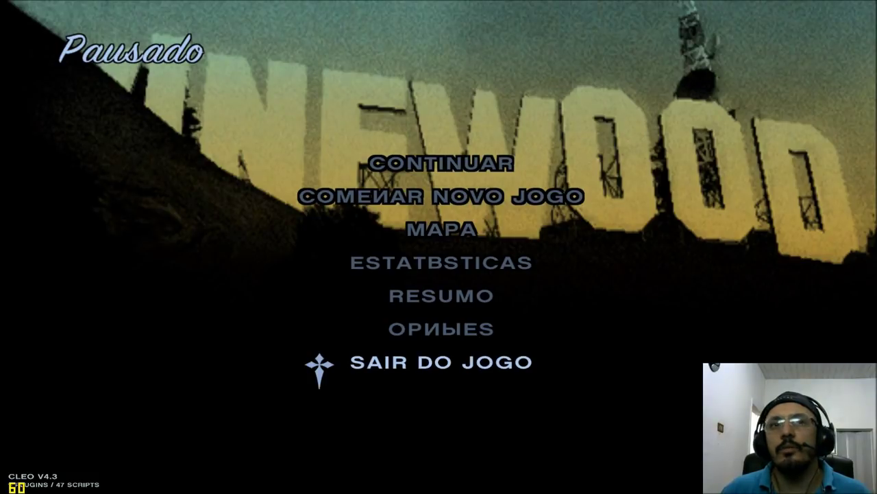
pyautogui.press('Down')
pyautogui.press('Down')
pyautogui.press('Return')
pyautogui.press('Down')
pyautogui.press('Return')
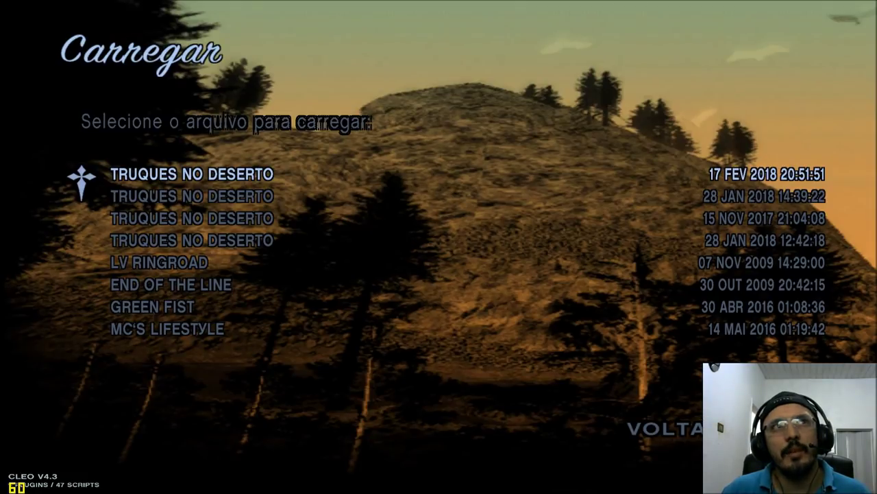
pyautogui.press('Return')
pyautogui.press('Down')
pyautogui.press('Return')
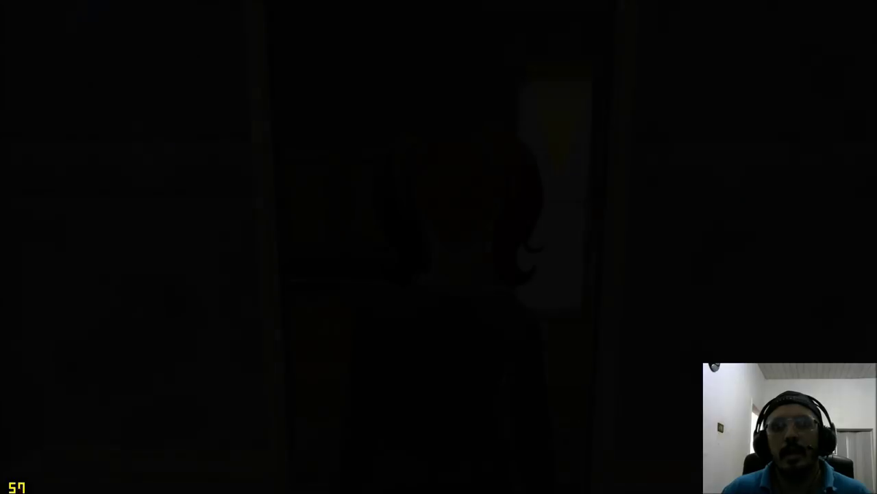
# - Find the red wrench icon in Commerce, Los Santos on the map and take the character to that location
pyautogui.press('w')
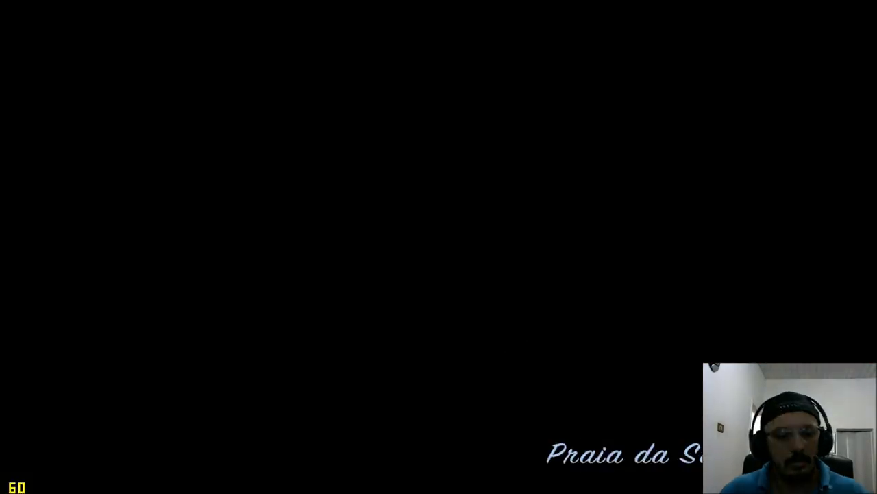
pyautogui.press('Escape')
pyautogui.click(439, 248)
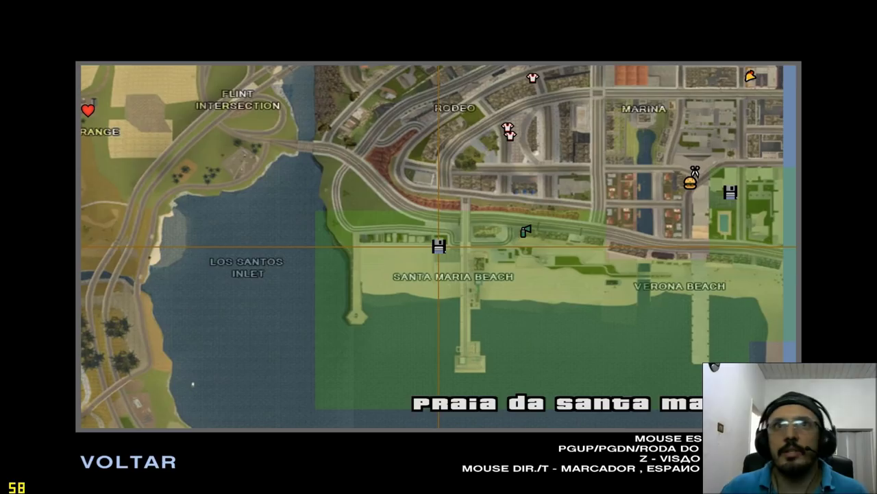
pyautogui.moveTo(439, 248); pyautogui.dragTo(218, 318)
pyautogui.press('Right')
pyautogui.press('Up')
pyautogui.press('Right')
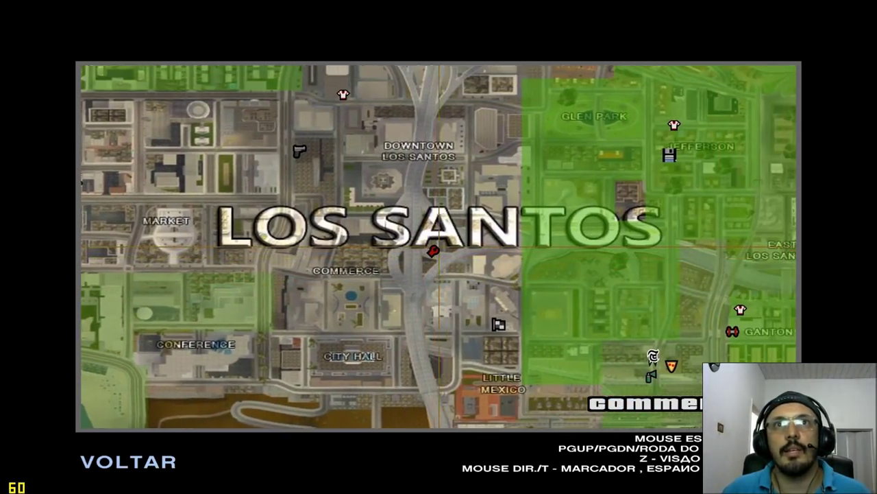
pyautogui.press('Escape')
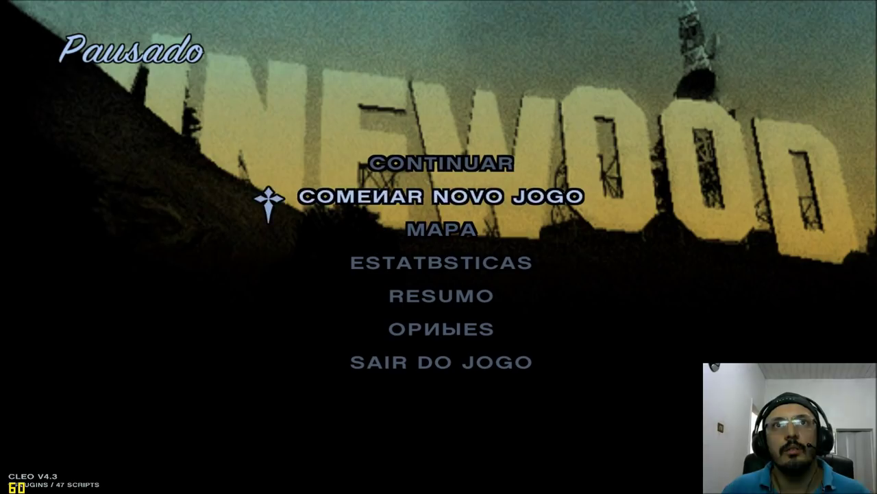
pyautogui.press('Escape')
pyautogui.press('w')
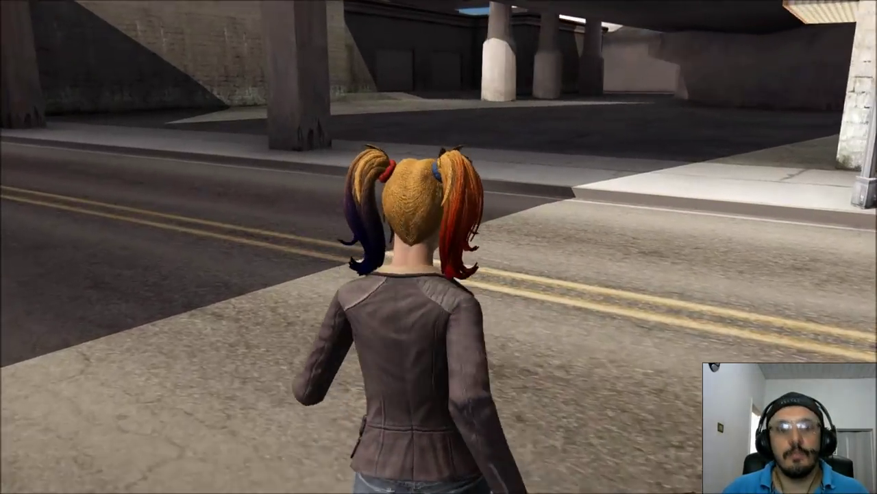
# - Choose the Picador in the vehicle ID spawner and spawn it with the character inside
pyautogui.press('v')
pyautogui.press('space')
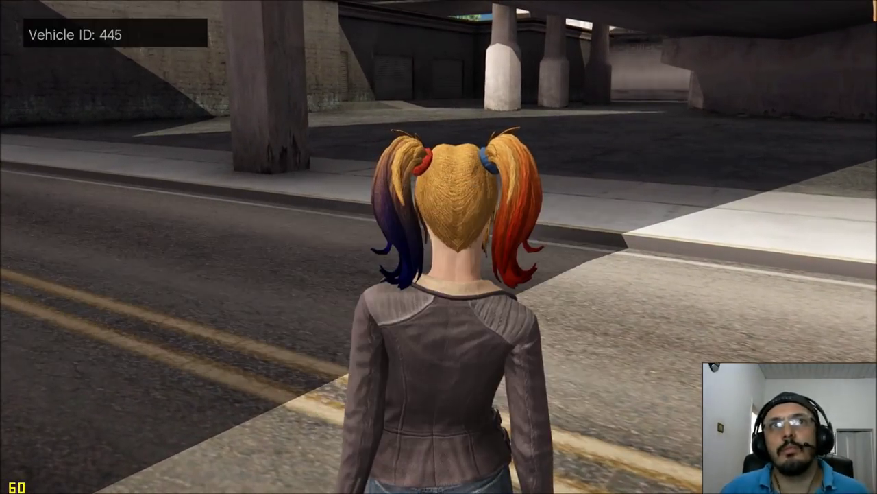
pyautogui.press('Down')
pyautogui.press('Return')
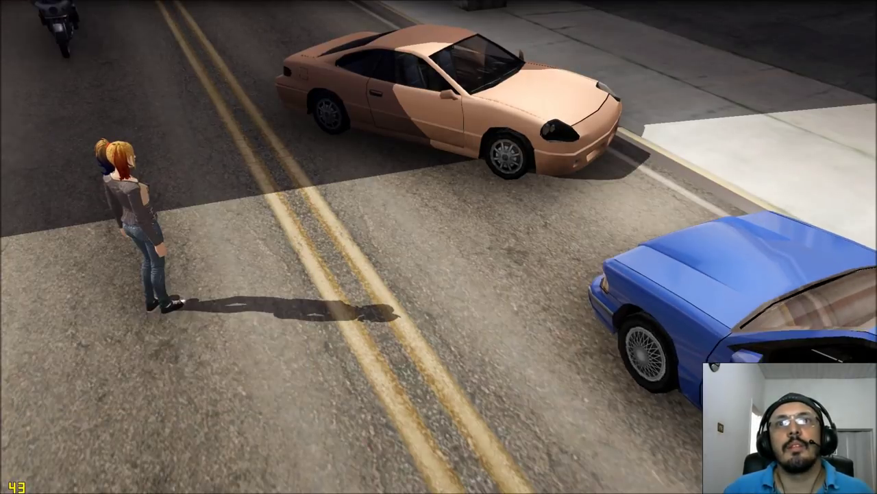
pyautogui.press('Down')
pyautogui.press('Down')
pyautogui.press('Down')
pyautogui.press('space')
pyautogui.press('Right')
pyautogui.press('Right')
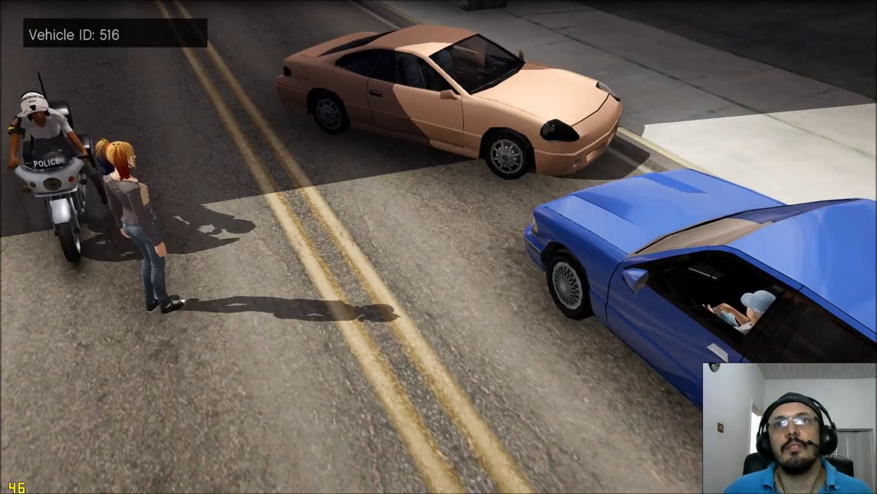
pyautogui.press('Up')
pyautogui.press('space')
pyautogui.press('y')
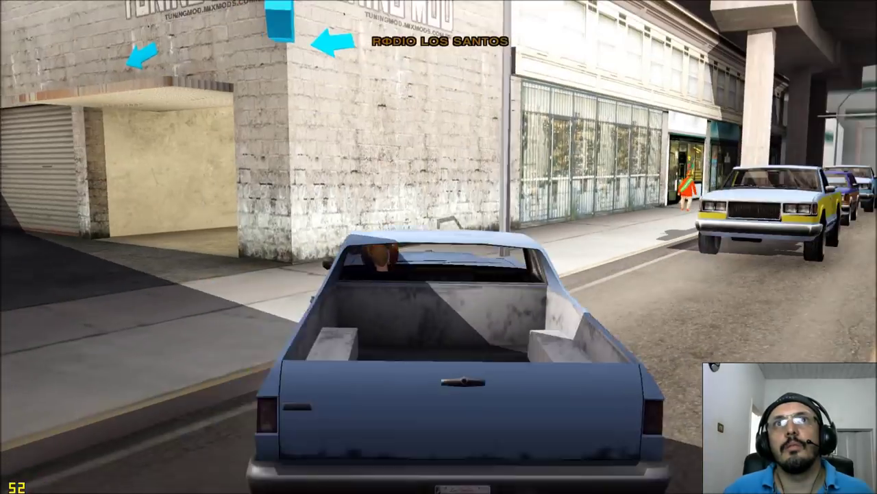
# - Drive the Picador into the red Tuning Mod garage marker and start adding a general extra attached to the chassis
pyautogui.press('w')
pyautogui.press('w')
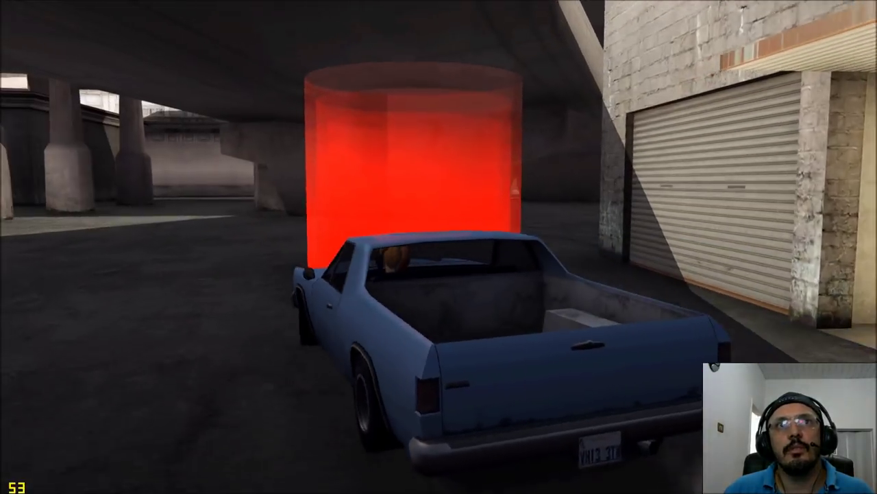
pyautogui.press('d')
pyautogui.press('space')
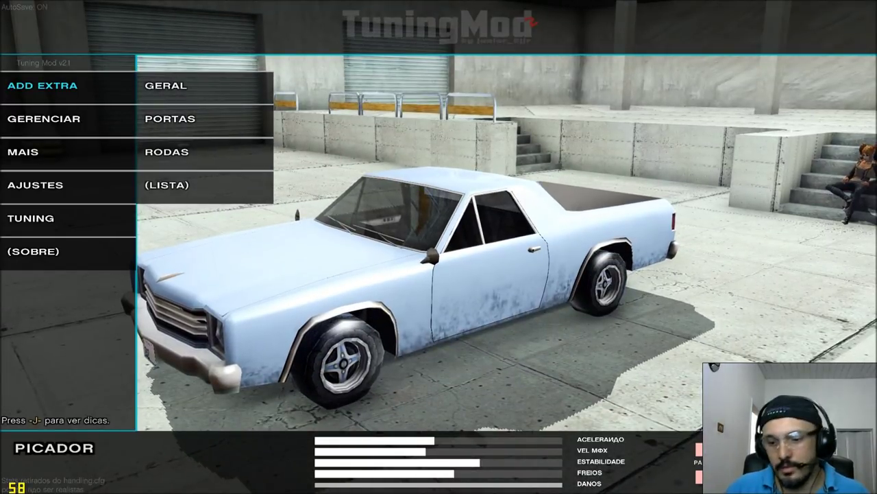
pyautogui.press('Right')
pyautogui.press('Right')
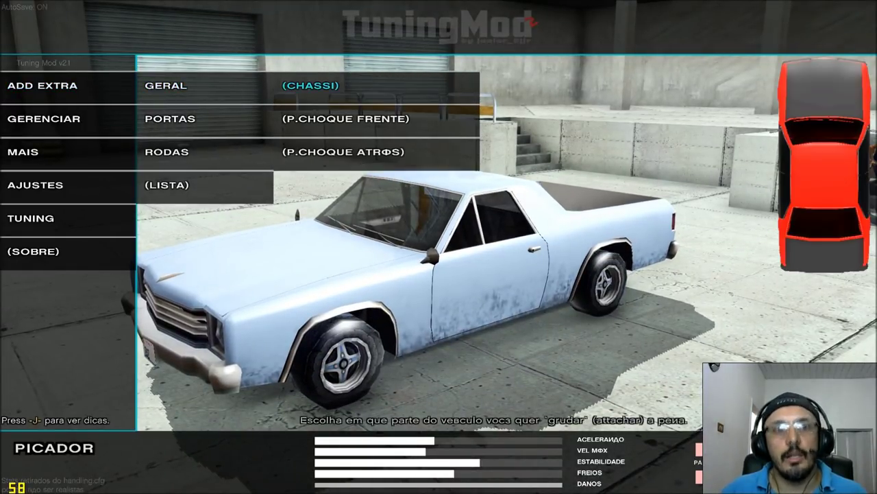
pyautogui.press('Return')
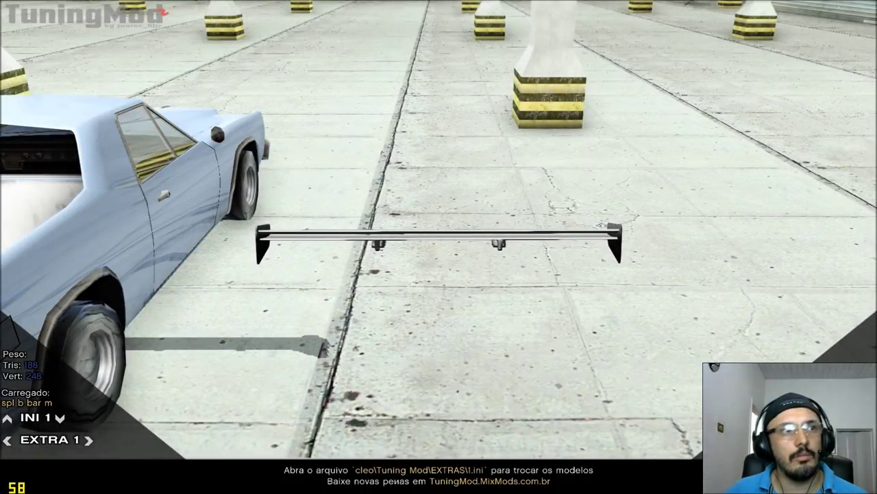
# - Switch the extras list to INI 17, check it against INI 16, and pause the game
pyautogui.press('Down')
pyautogui.press('Up')
pyautogui.press('Up')
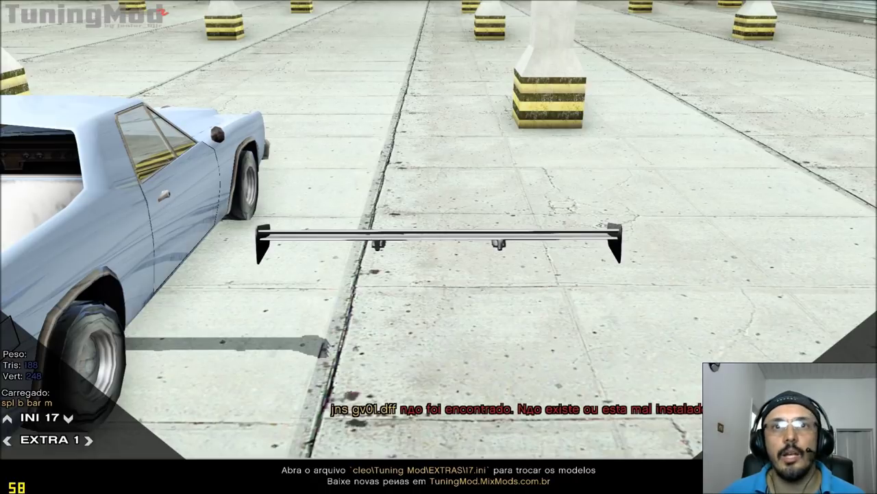
pyautogui.press('Up')
pyautogui.press('Down')
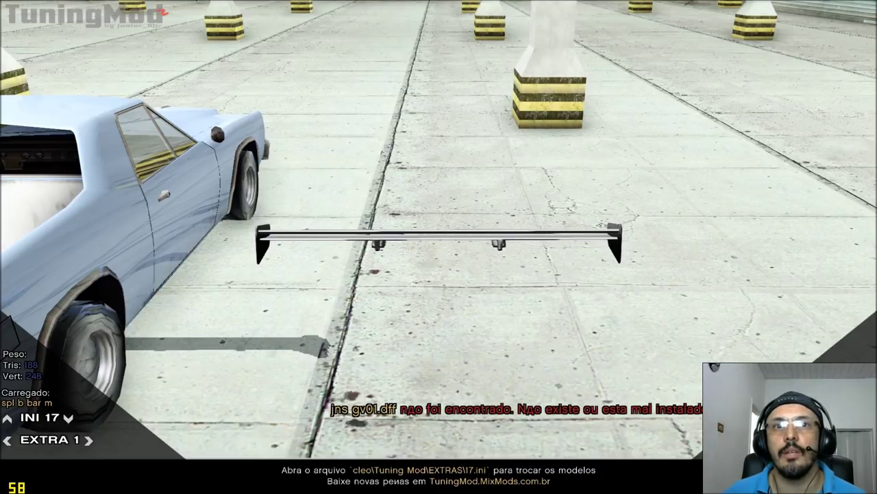
pyautogui.press('Down')
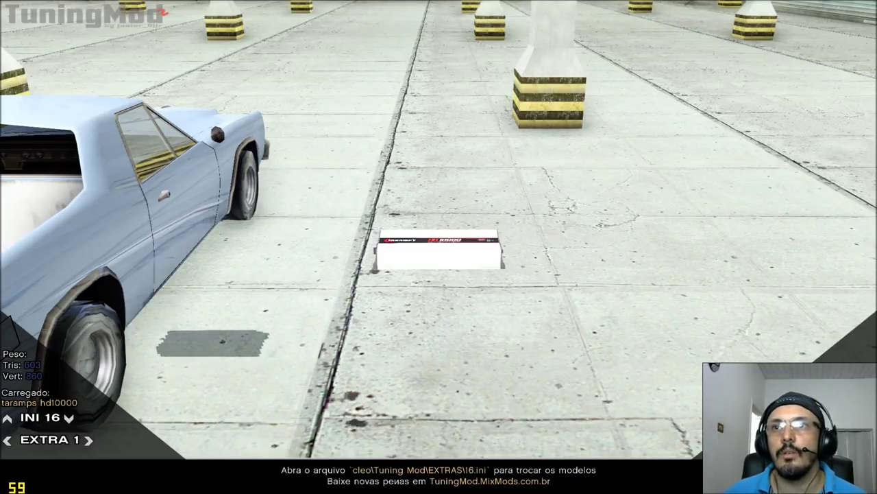
pyautogui.press('Up')
pyautogui.press('Escape')
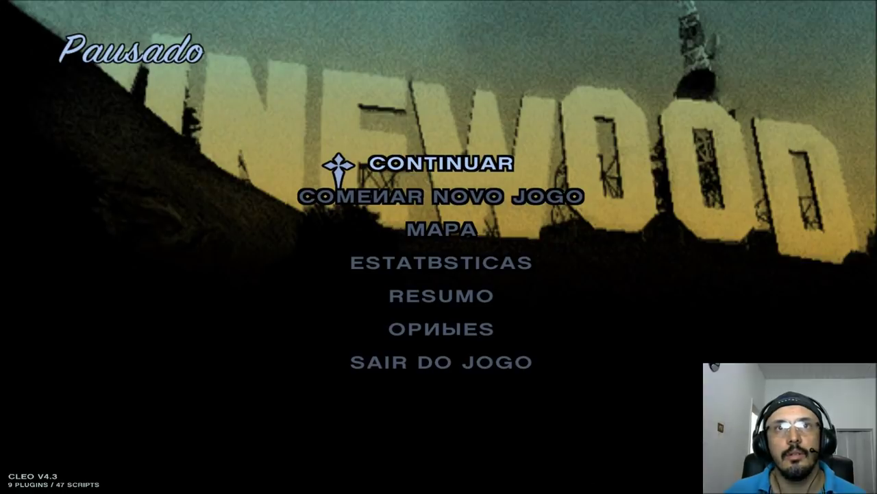
# - Quit the game, launch it again and load a saved game
pyautogui.click(451, 391)
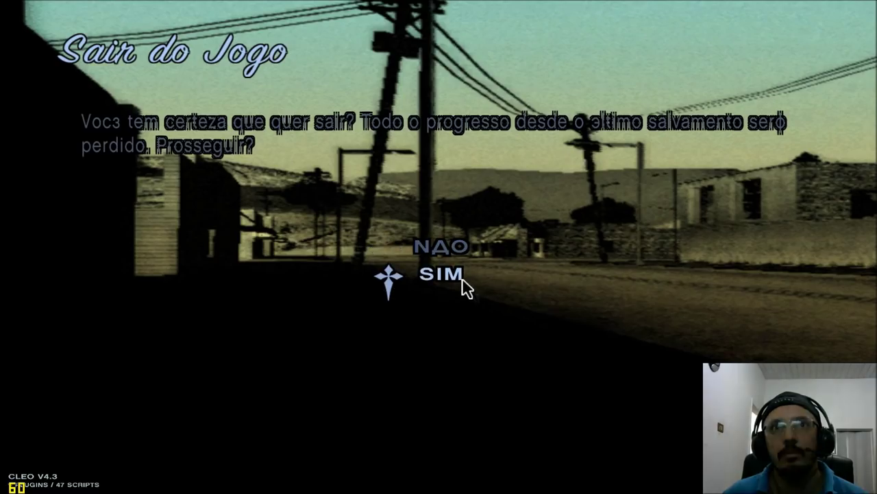
pyautogui.click(462, 278)
pyautogui.click(358, 486)
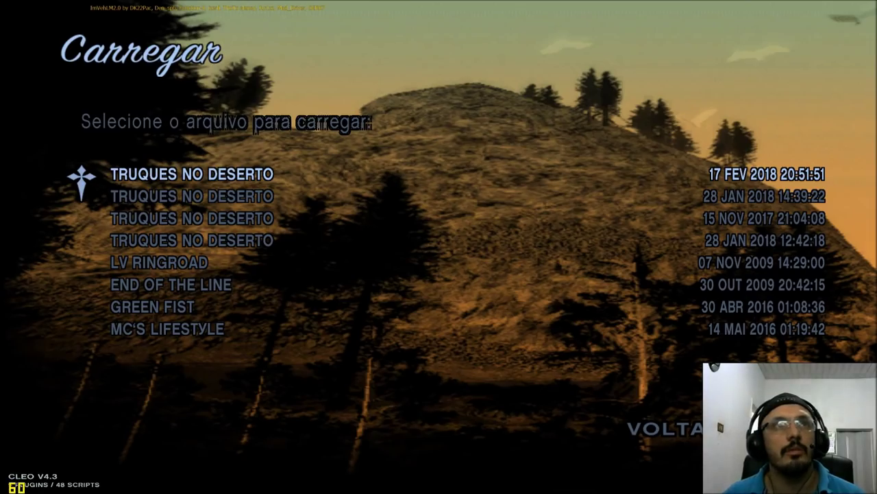
pyautogui.press('Down')
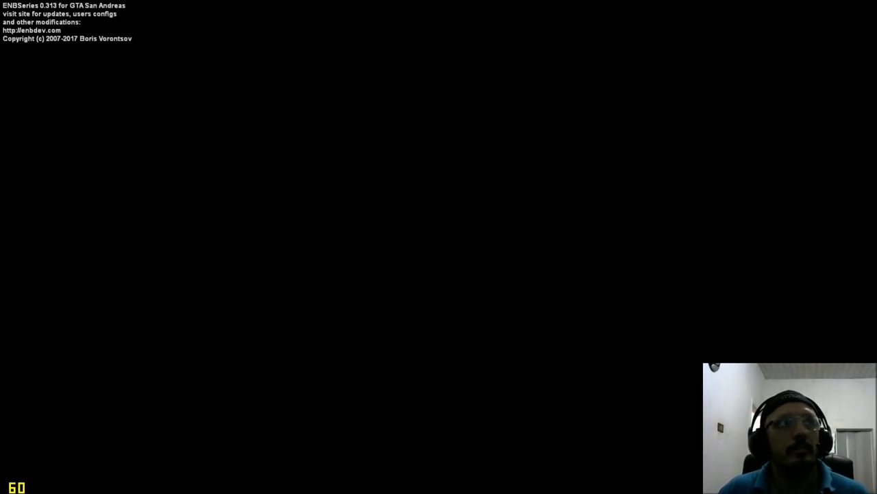
# - Take the Picador into the red Tuning Mod marker and choose to add a general extra attached to the chassis
pyautogui.press('w')
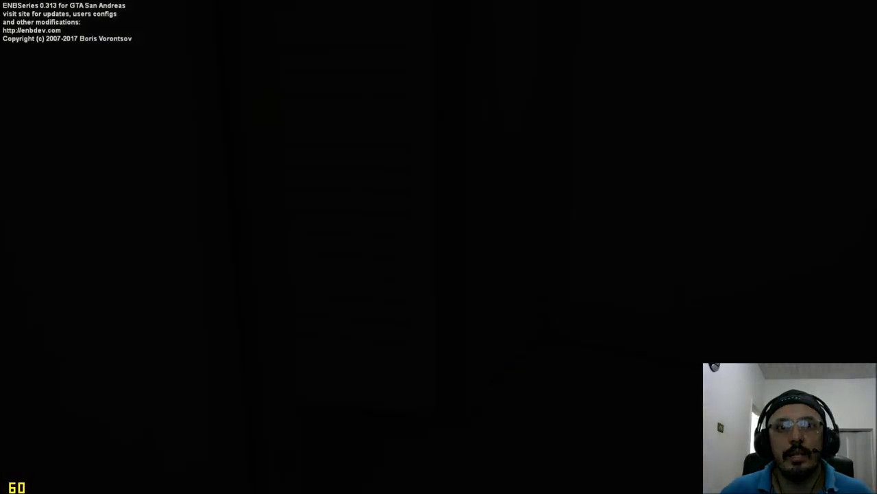
pyautogui.press('w')
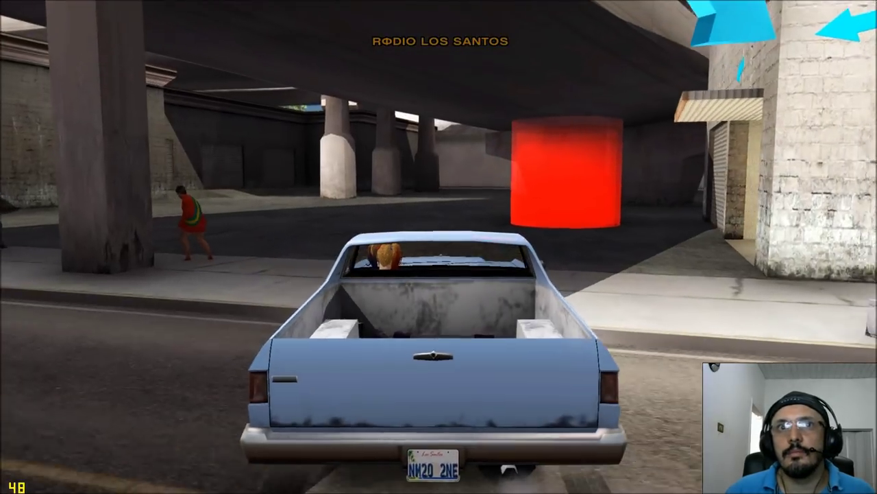
pyautogui.press('w')
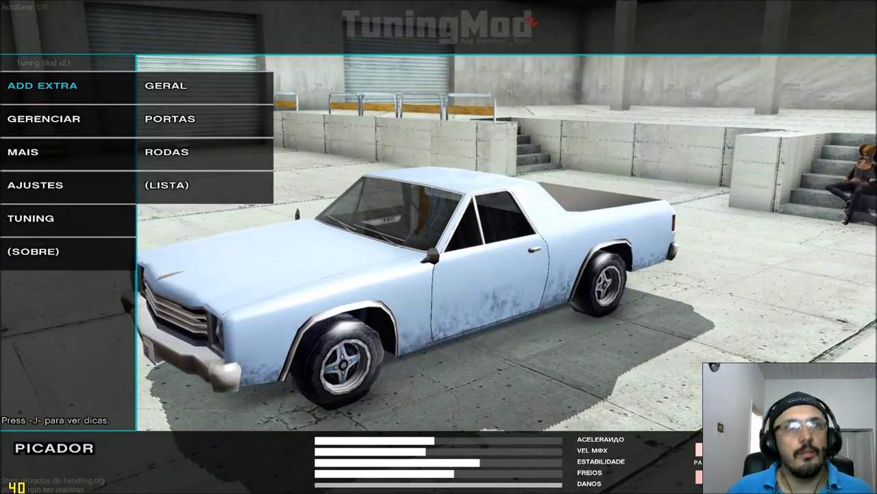
pyautogui.press('Right')
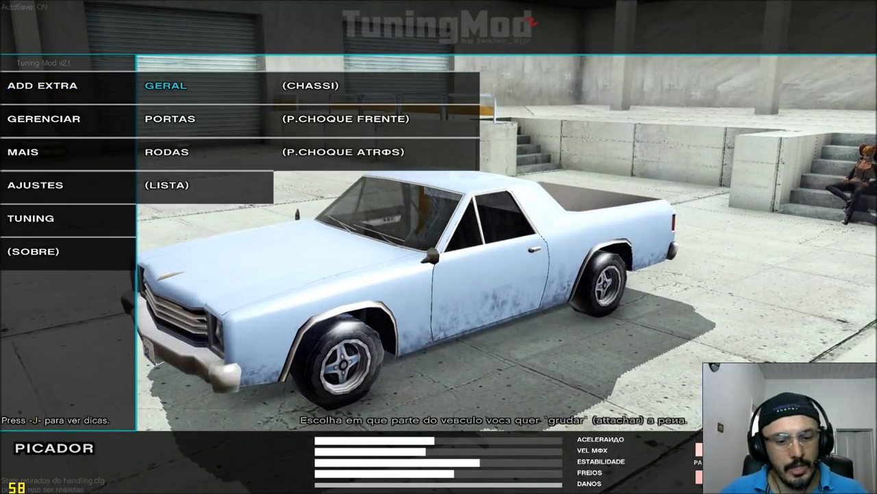
pyautogui.press('Right')
pyautogui.press('space')
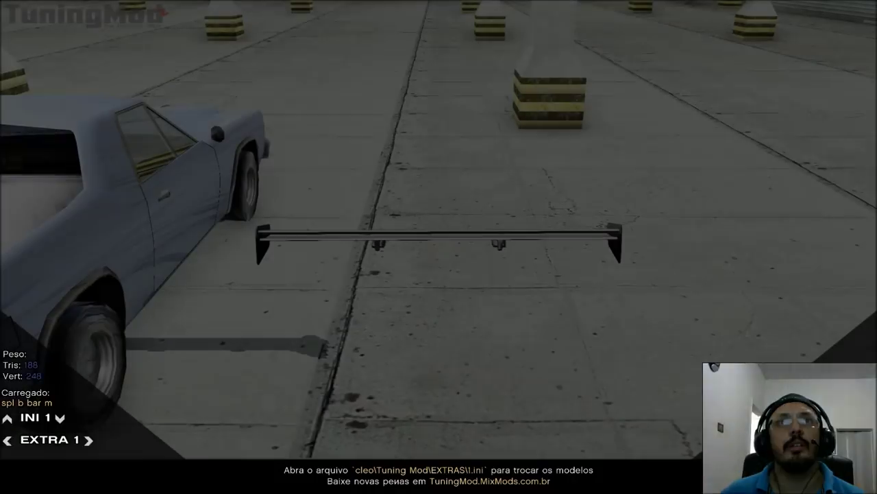
# - Switch the extras list from INI 1 to INI 17
pyautogui.press('Left')
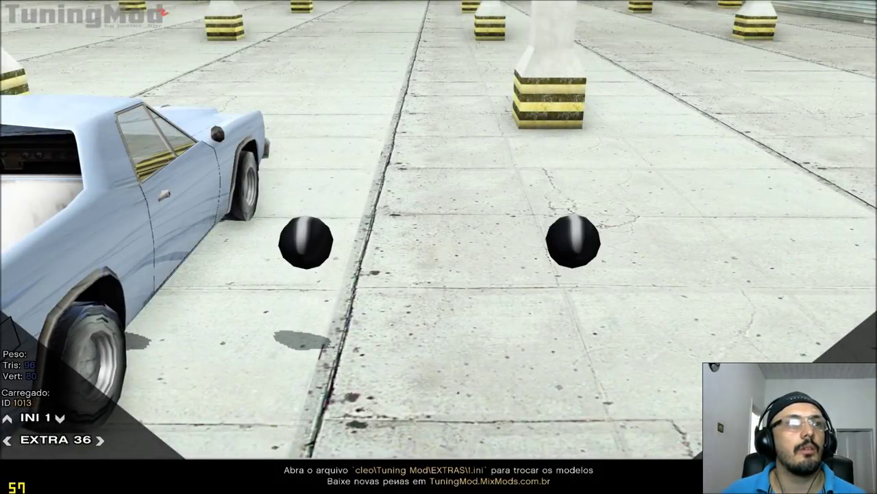
pyautogui.press('Down')
pyautogui.press('Up')
pyautogui.press('Up')
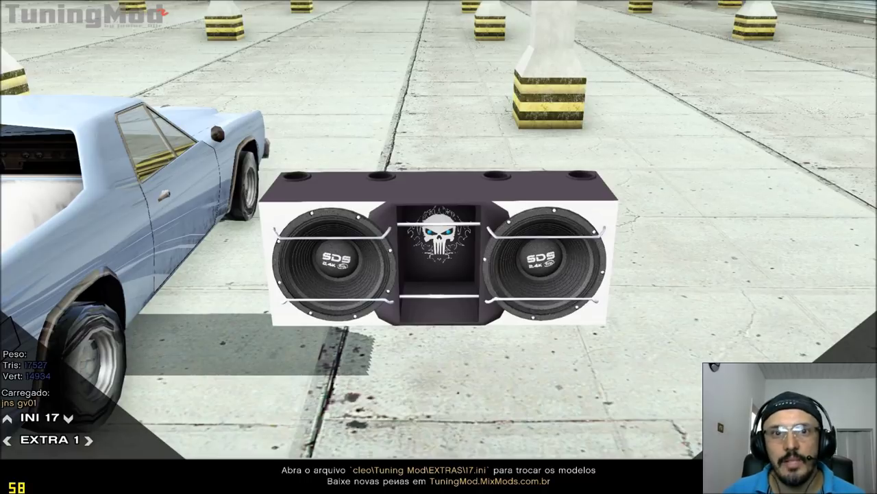
# - Browse the INI 17 extras to check the newly installed sound parts, ending on extra 15, altf tuningmod
pyautogui.press('Left')
pyautogui.press('Left')
pyautogui.press('Right')
pyautogui.press('Left')
pyautogui.press('Right')
pyautogui.press('Right')
pyautogui.press('Left')
pyautogui.press('Left')
pyautogui.press('Left')
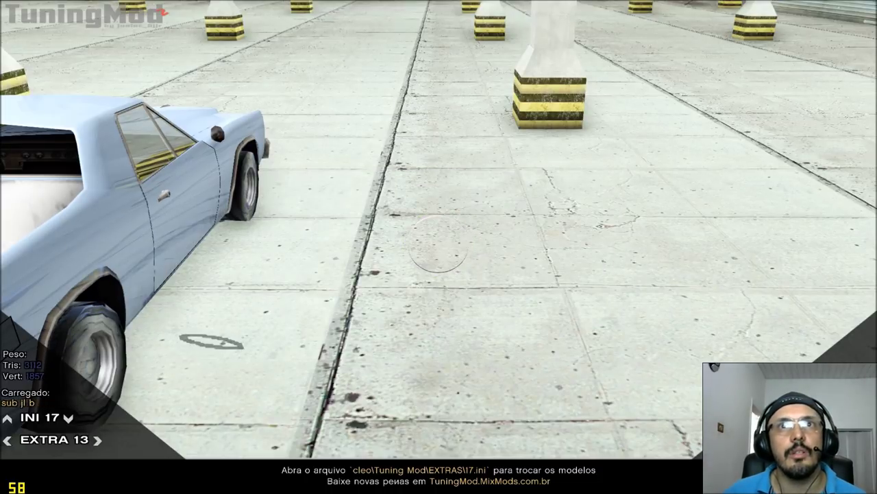
pyautogui.press('Right')
pyautogui.press('Right')
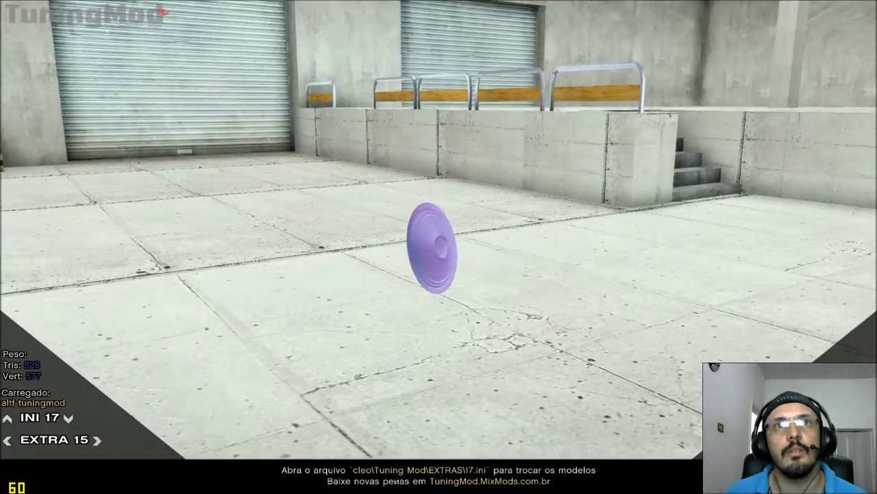
pyautogui.press('Right')
pyautogui.press('Right')
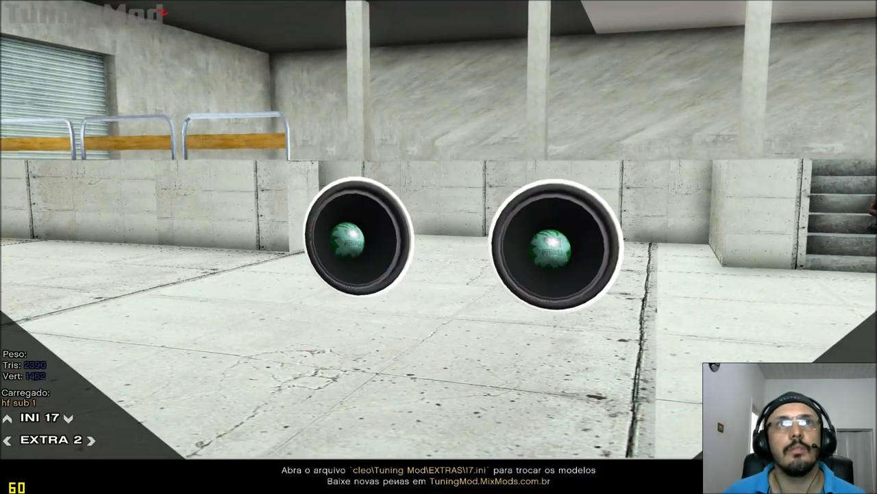
pyautogui.press('Left')
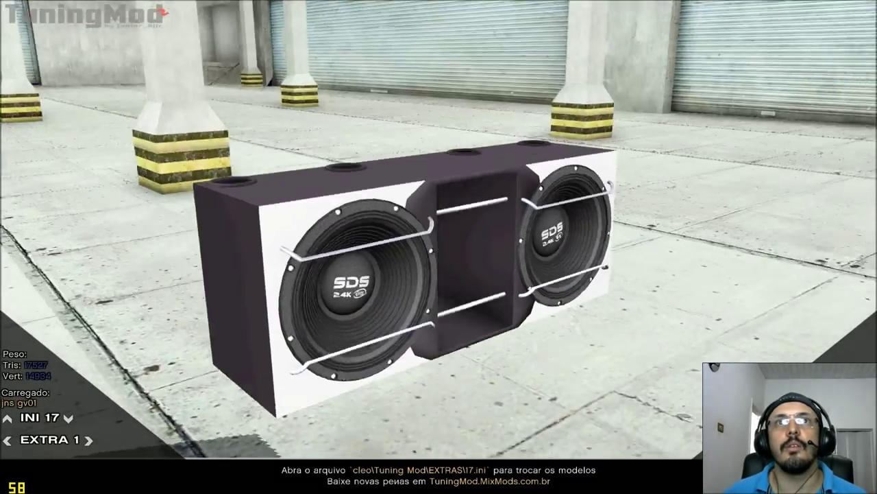
pyautogui.press('Right')
pyautogui.press('Right')
pyautogui.press('Right')
pyautogui.press('Left')
pyautogui.press('Left')
pyautogui.press('Left')
pyautogui.press('Left')
pyautogui.press('Left')
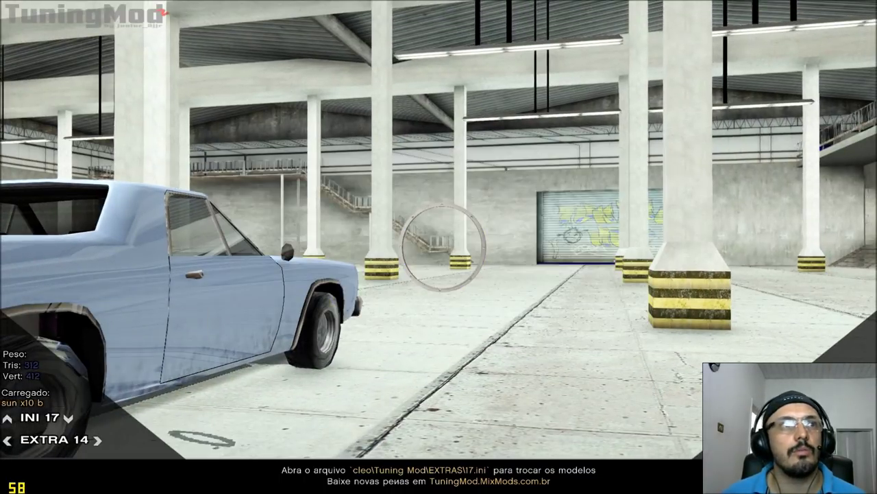
pyautogui.press('Right')
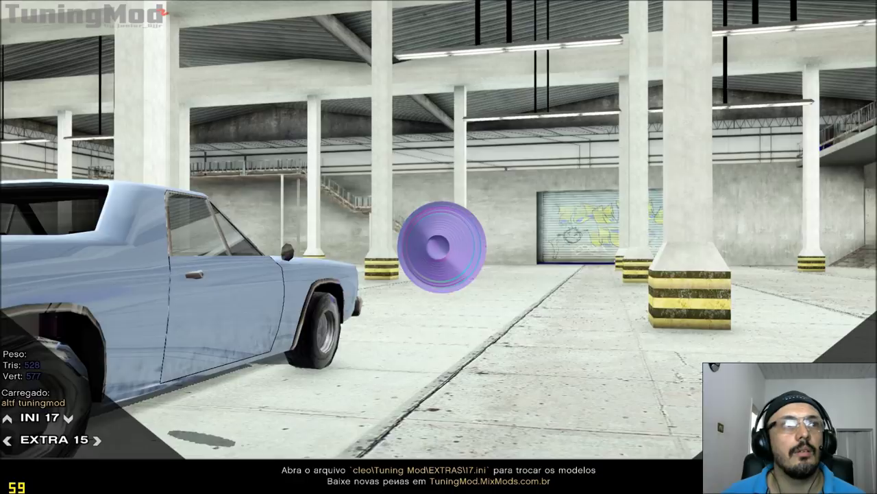
pyautogui.press('Right')
pyautogui.press('Left')
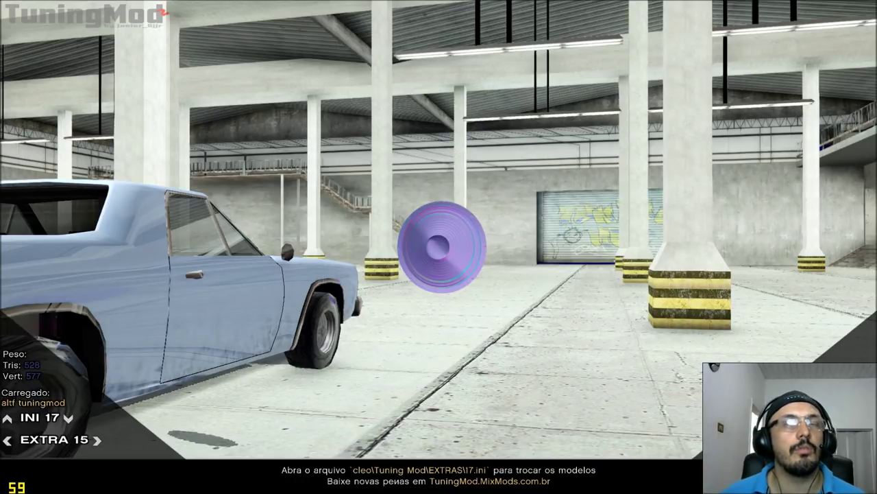
# - Turn off the ENB graphics effect and inspect the altf tuningmod speaker up close from the front
pyautogui.scroll(3, 439, 246)
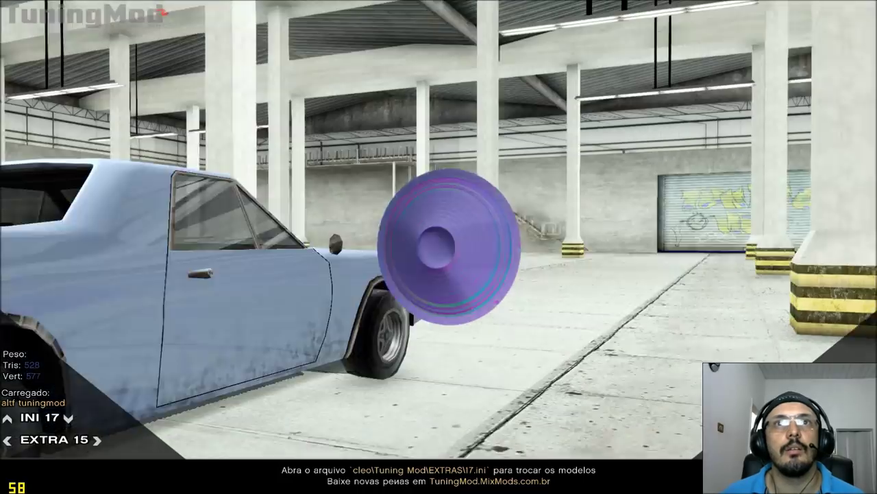
pyautogui.hotkey('shift', 'F12')
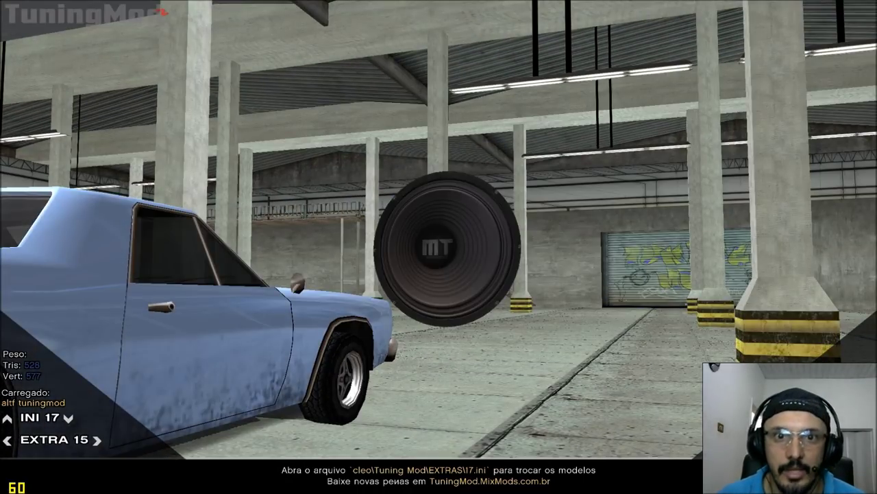
pyautogui.hotkey('shift', 'F12')
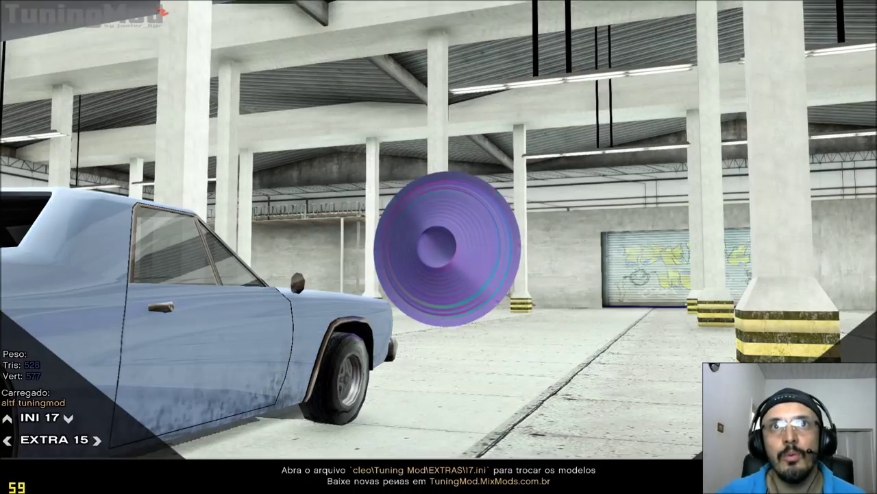
pyautogui.hotkey('shift', 'F12')
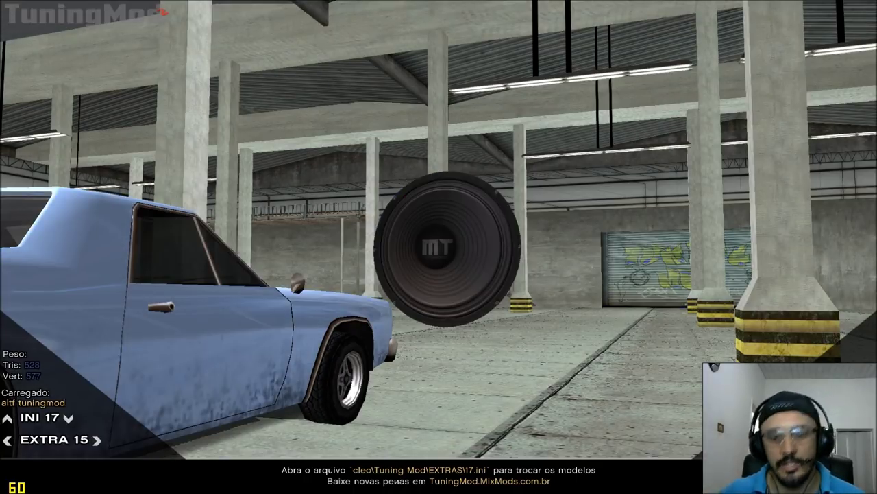
pyautogui.hotkey('shift', 'Return')
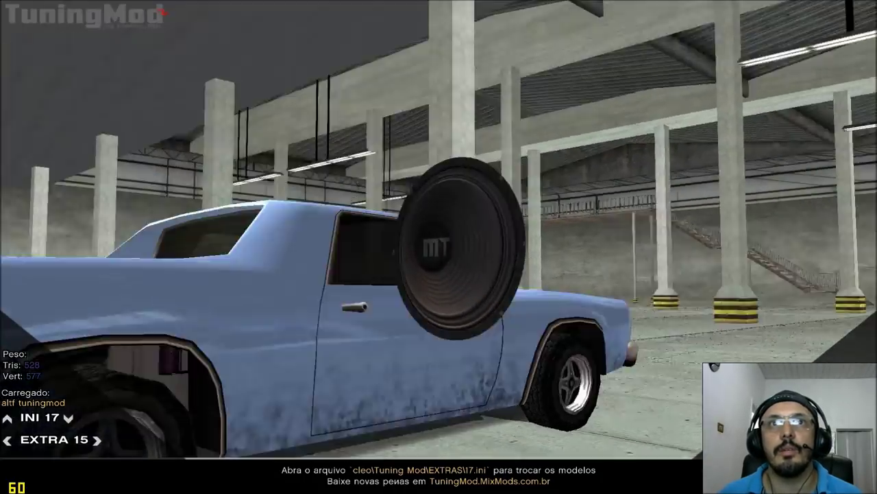
pyautogui.scroll(5, 438, 247)
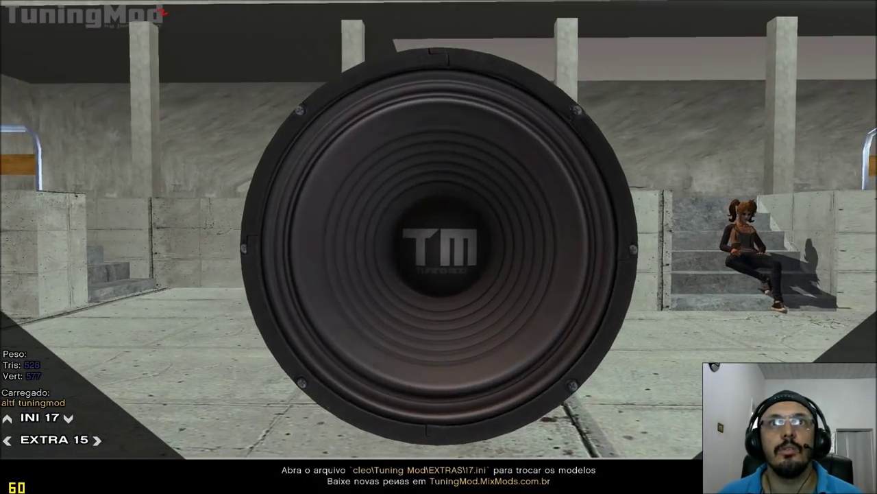
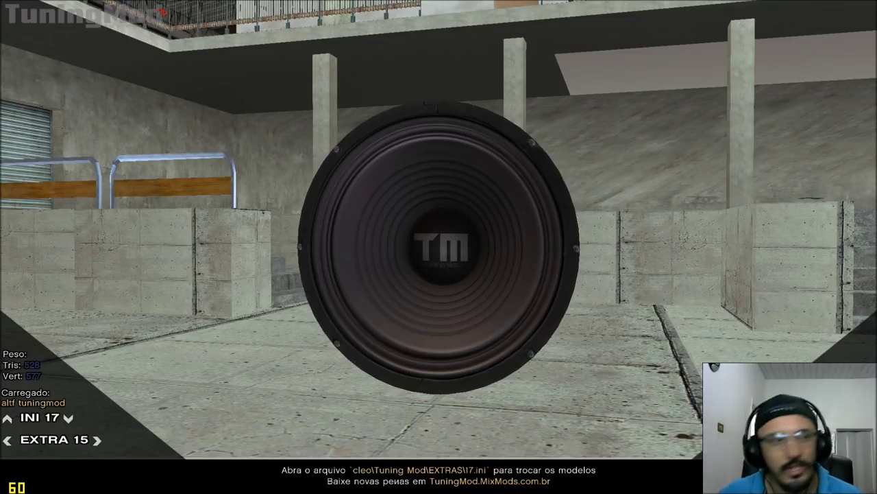
# - Move the extras list back from INI 17 through INI 16 and INI 15 to INI 14
pyautogui.press('Down')
pyautogui.press('Up')
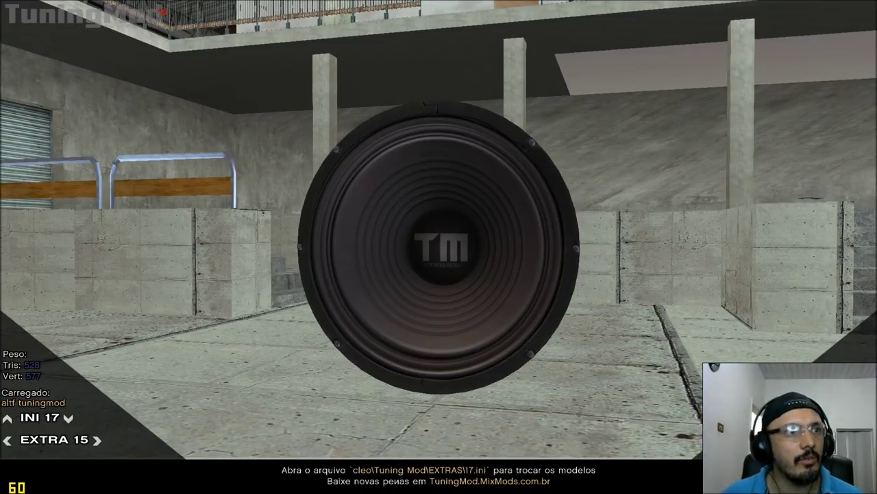
pyautogui.press('Up')
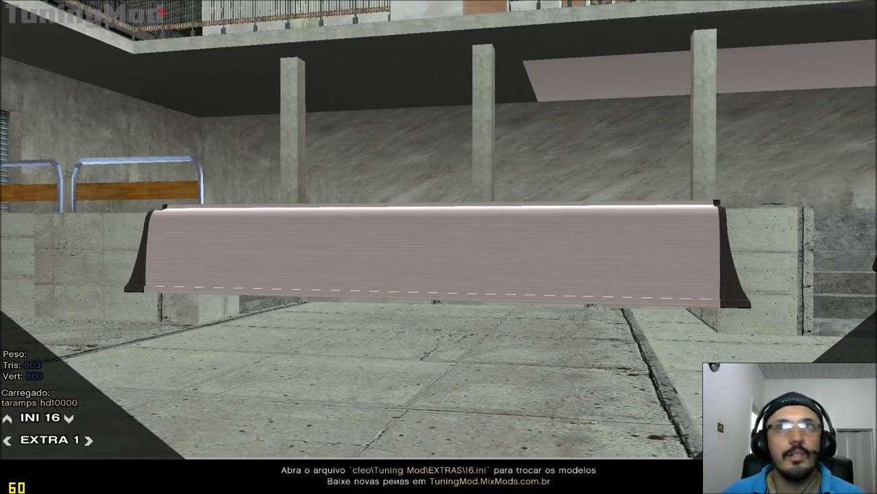
pyautogui.press('Left')
pyautogui.press('Up')
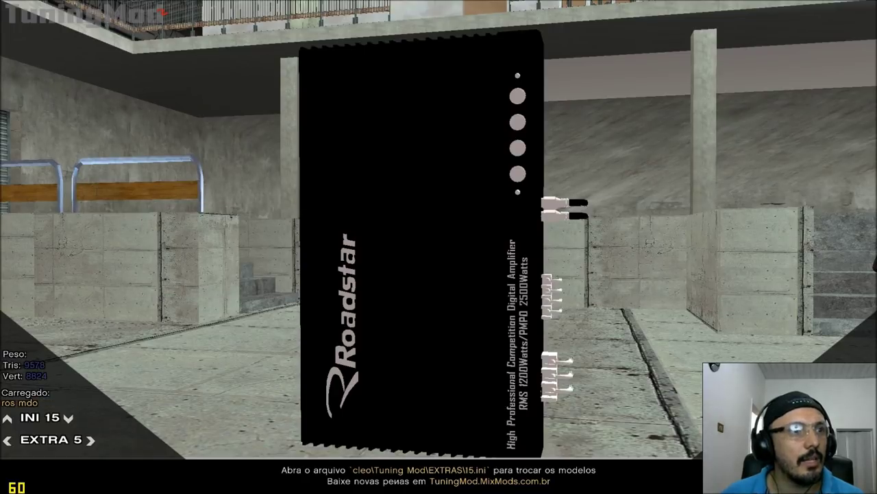
pyautogui.press('Up')
pyautogui.press('Up')
pyautogui.press('Down')
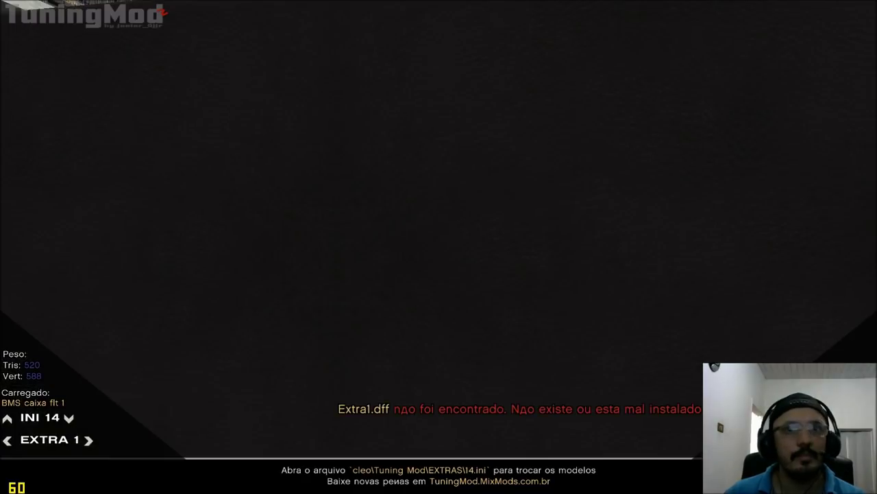
# - Examine the BMS caixa flt 1 box and compare the extras around INI 14 for missing parts
pyautogui.scroll(-5, 438, 247)
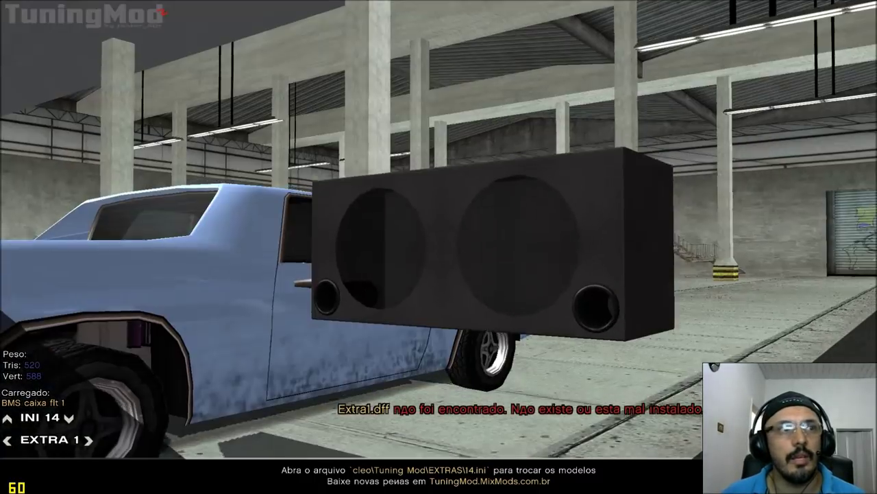
pyautogui.press('Right')
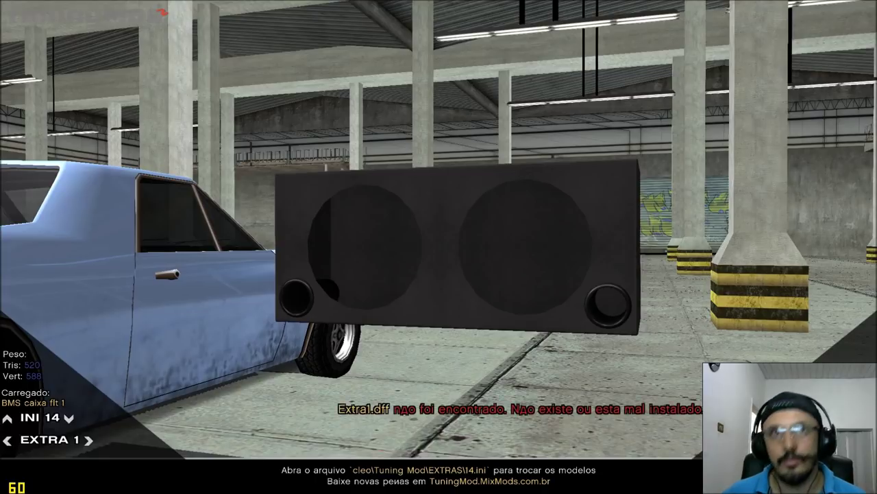
pyautogui.press('Down')
pyautogui.press('Up')
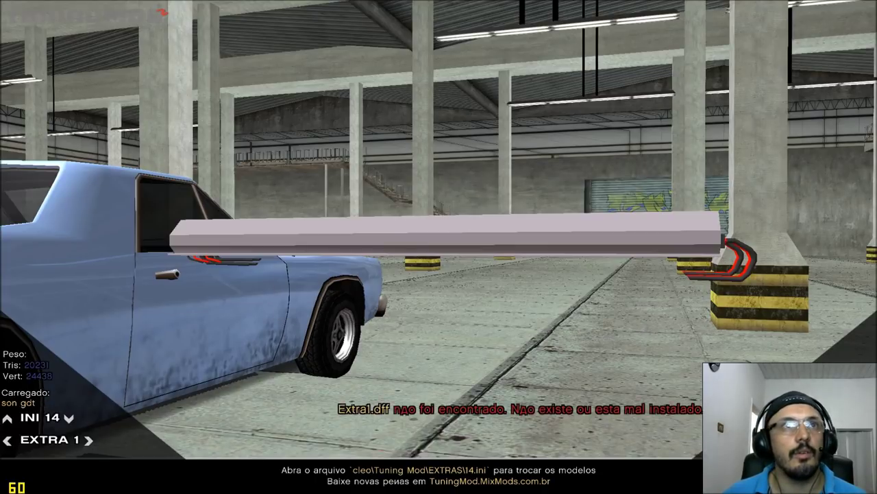
pyautogui.press('Up')
pyautogui.press('Left')
pyautogui.press('Right')
pyautogui.press('Down')
pyautogui.press('Up')
pyautogui.press('Down')
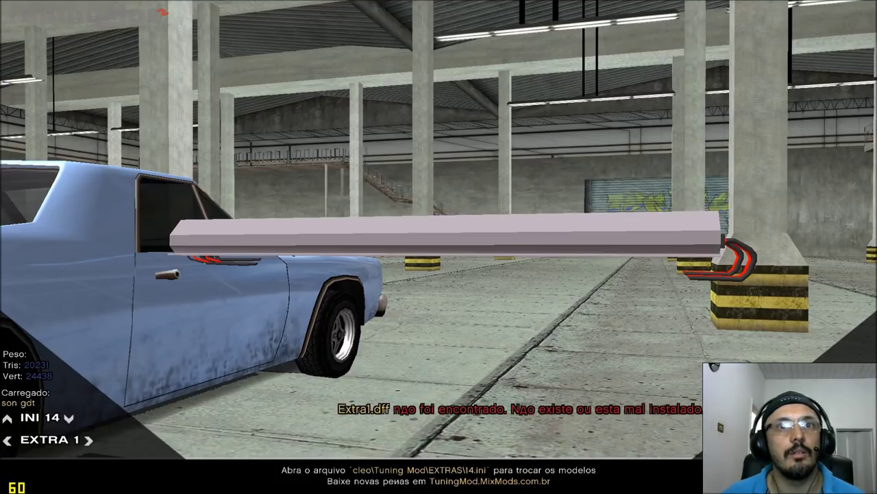
# - Switch to the file manager and open the pack_TM folder inside modloader's Tuning Mod Parts
pyautogui.press('super')
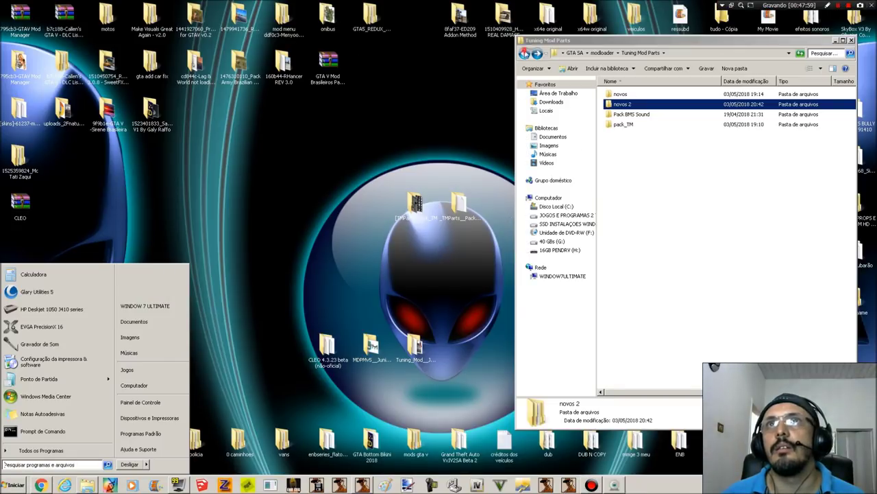
pyautogui.click(525, 54)
pyautogui.click(538, 57)
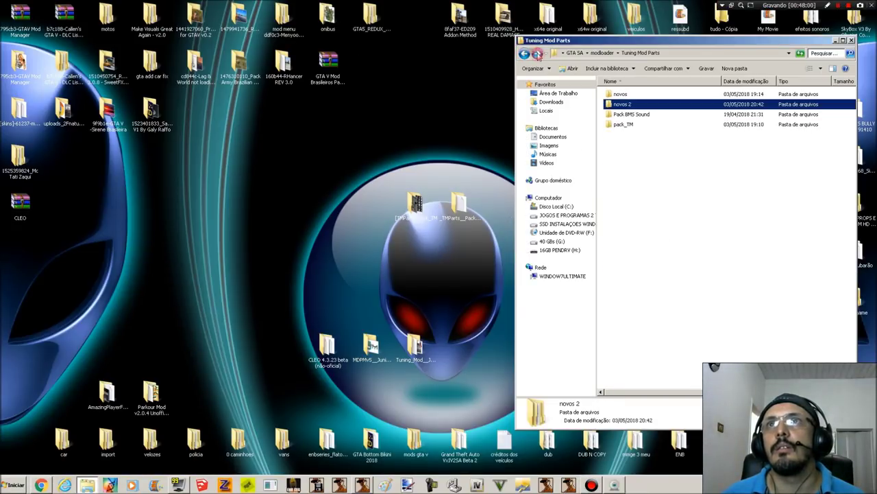
pyautogui.doubleClick(621, 124)
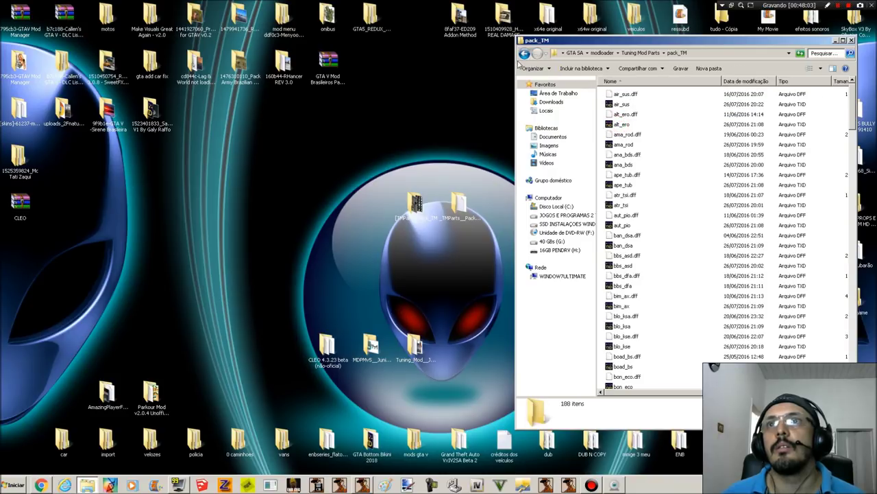
# - Look through the part files installed in modloader's pack_TM folder and open the downloaded [TMParts] Pack_TM folder on the desktop
pyautogui.scroll(-7, 665, 249)
pyautogui.scroll(-10, 665, 250)
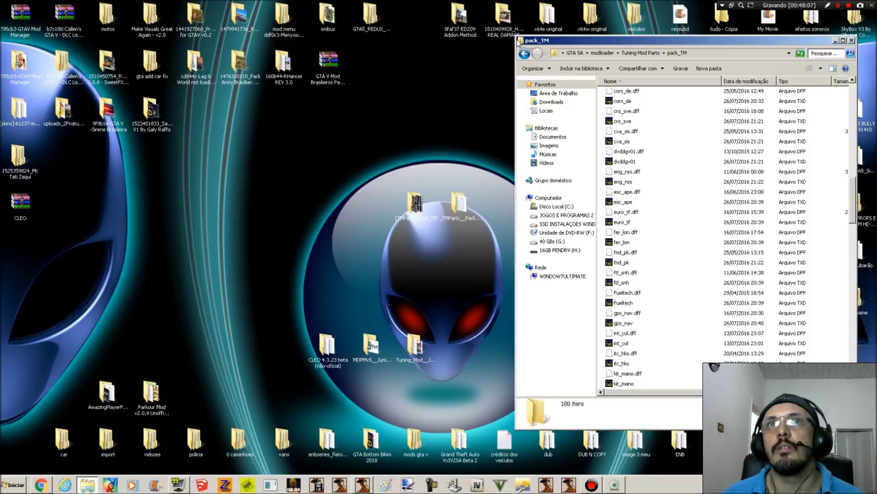
pyautogui.doubleClick(400, 204)
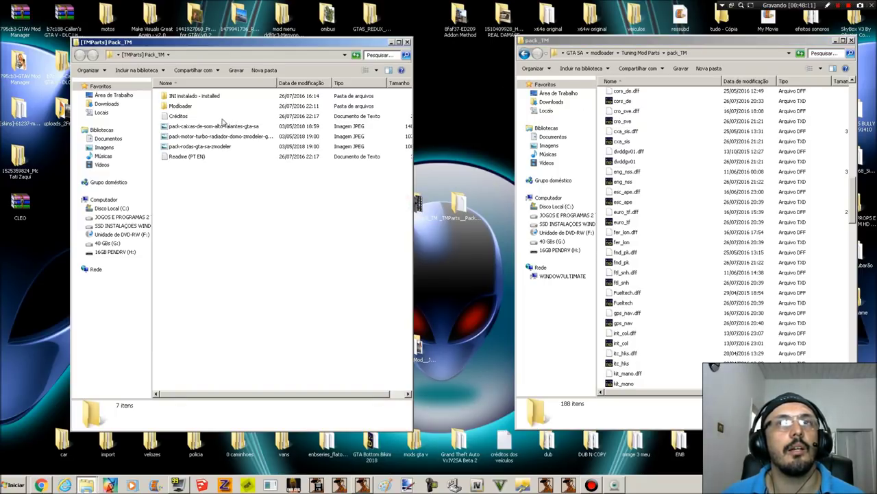
# - Open settings file 14 from the EXTRAS folder of CLEO's Tuning Mod in the GTA SA directory
pyautogui.click(525, 54)
pyautogui.click(525, 53)
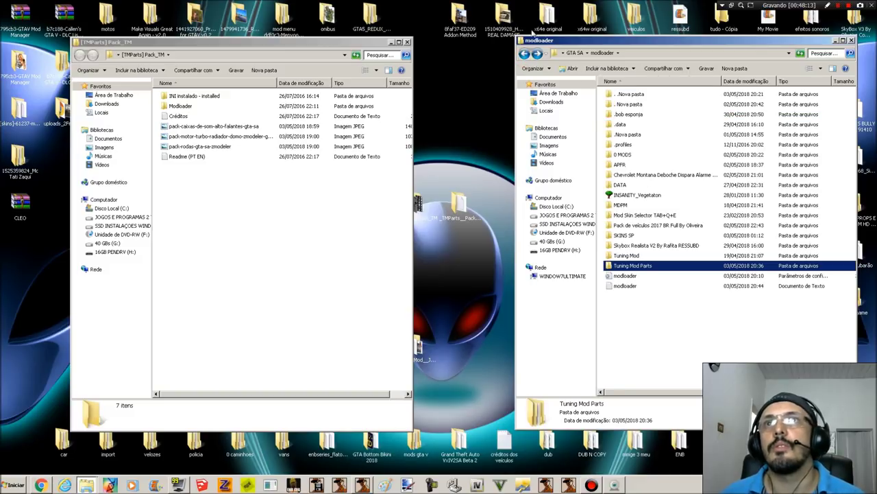
pyautogui.click(527, 55)
pyautogui.doubleClick(632, 146)
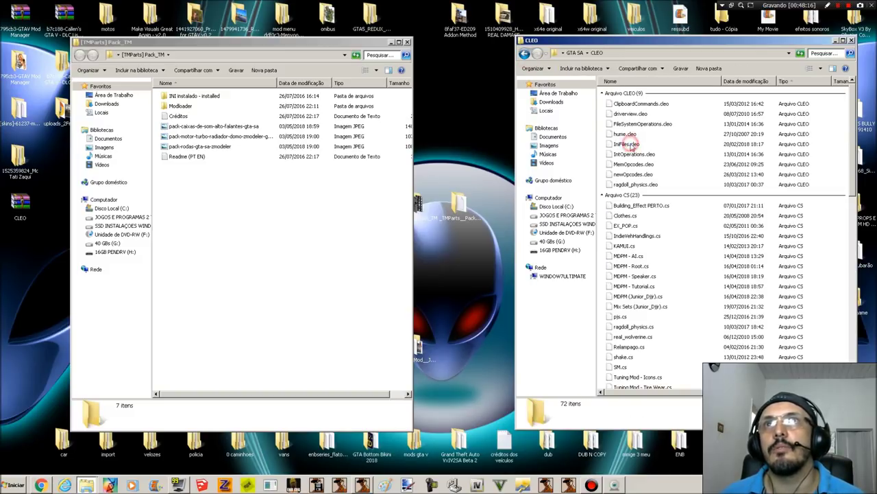
pyautogui.scroll(-15, 656, 326)
pyautogui.scroll(-2, 651, 303)
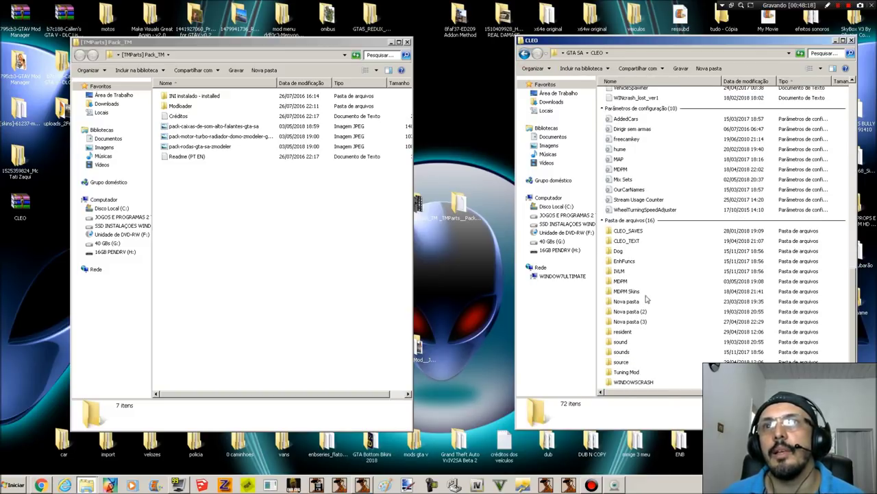
pyautogui.doubleClick(627, 372)
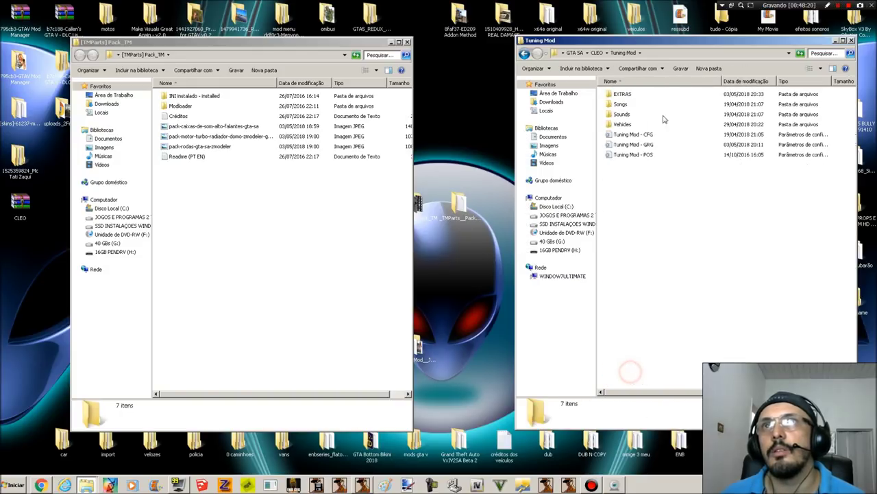
pyautogui.doubleClick(621, 94)
pyautogui.doubleClick(617, 225)
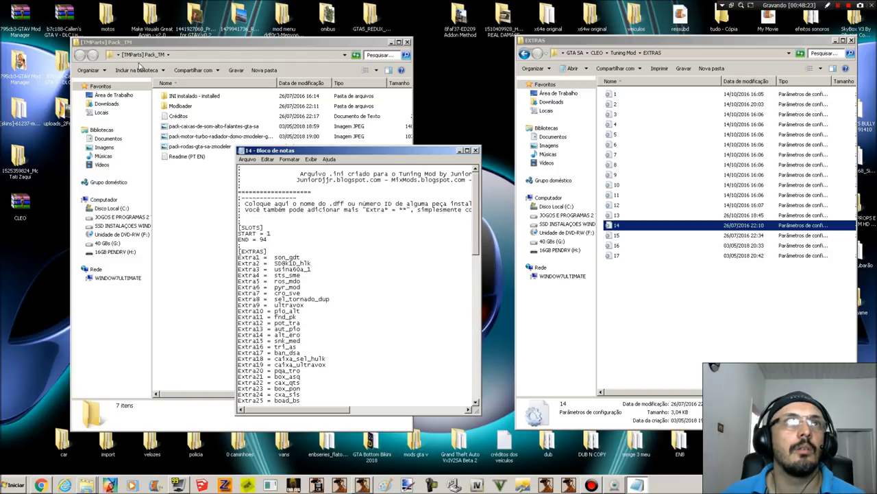
# - Open the downloaded pack's own file 14 from Tuning Mod v1 inside its INI instalado - installed folder
pyautogui.doubleClick(192, 108)
pyautogui.click(81, 54)
pyautogui.click(195, 97)
pyautogui.doubleClick(195, 98)
pyautogui.doubleClick(187, 96)
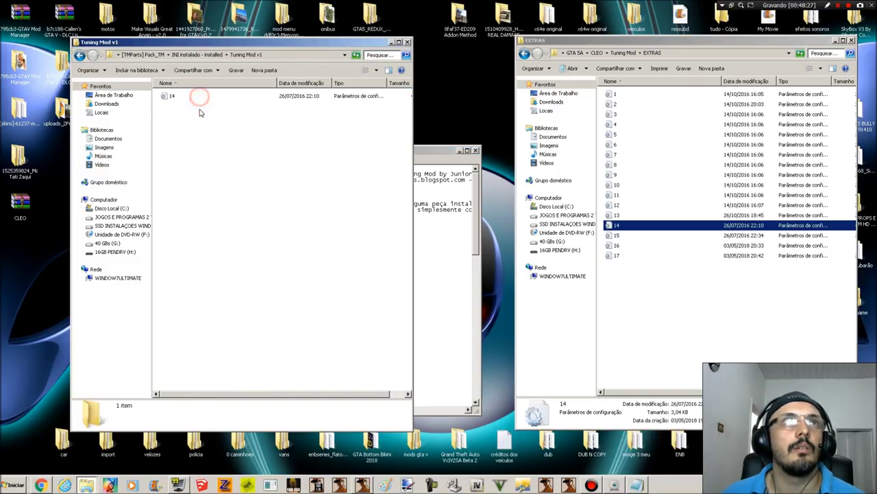
pyautogui.doubleClick(186, 97)
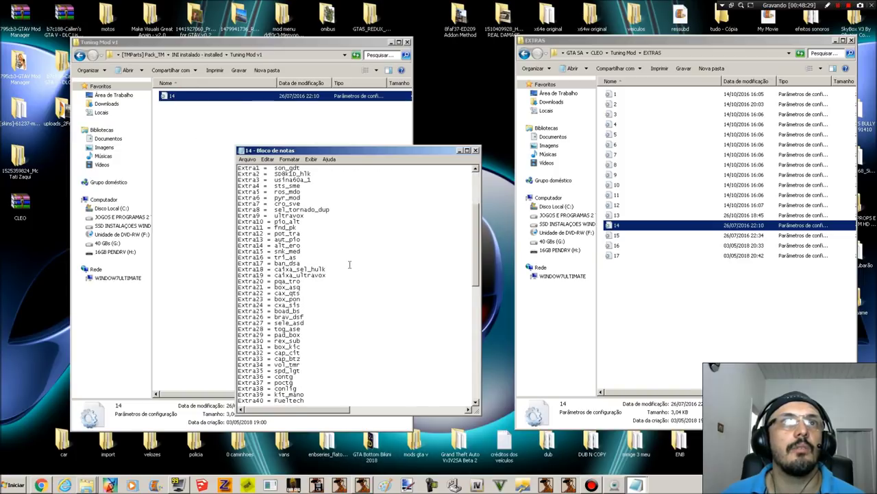
# - Place the two copies of file 14 side by side and compare their slots and extras entries
pyautogui.moveTo(412, 152); pyautogui.dragTo(221, 153)
pyautogui.click(455, 264)
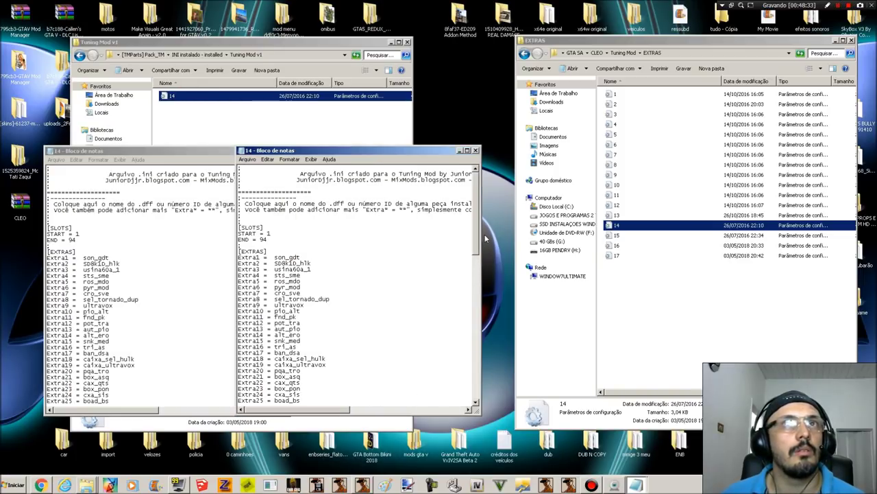
pyautogui.scroll(-6, 322, 343)
pyautogui.scroll(6, 315, 356)
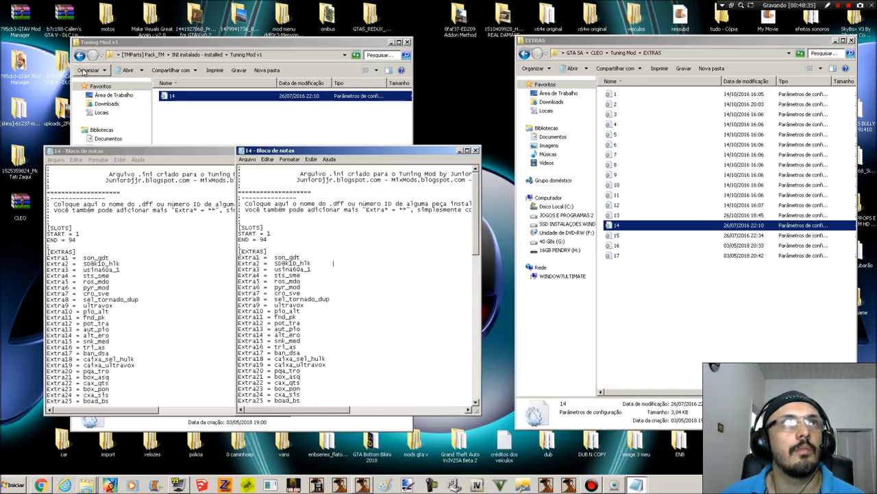
# - Go to the downloaded pack's Modloader folder and select pack_TM inside its Tuning Mod Parts
pyautogui.click(80, 56)
pyautogui.click(80, 55)
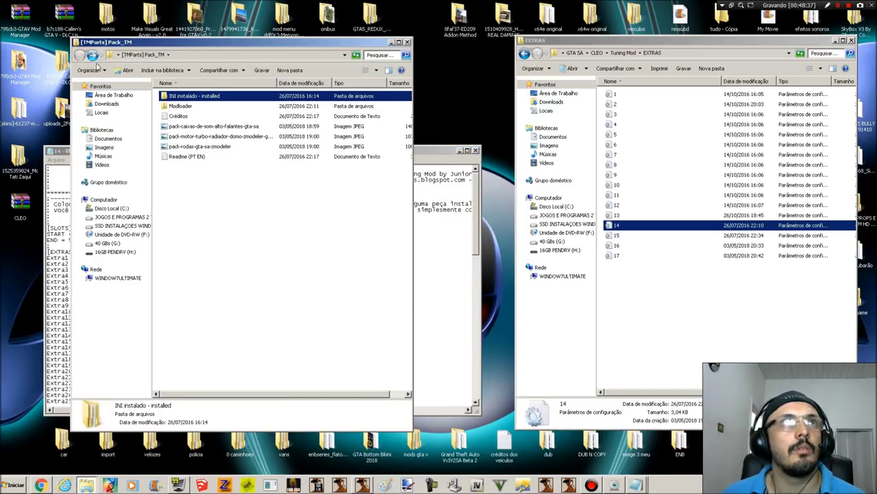
pyautogui.doubleClick(195, 106)
pyautogui.doubleClick(191, 97)
pyautogui.click(185, 98)
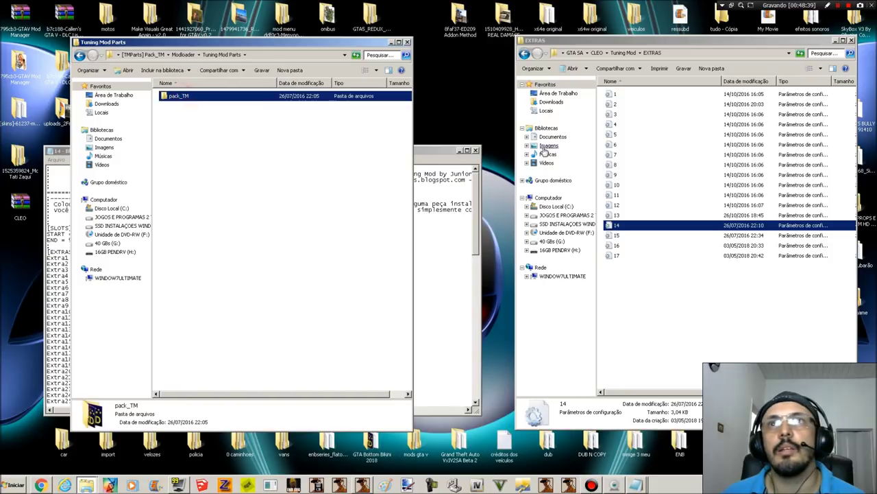
# - Open the installed pack_TM folder in modloader's Tuning Mod Parts, check it against the downloaded pack, and close the downloaded pack's window
pyautogui.click(525, 54)
pyautogui.click(525, 55)
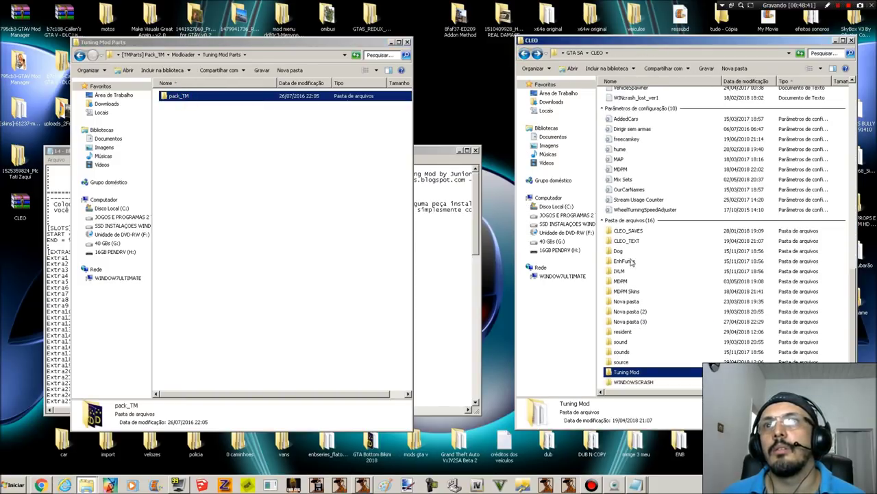
pyautogui.click(524, 54)
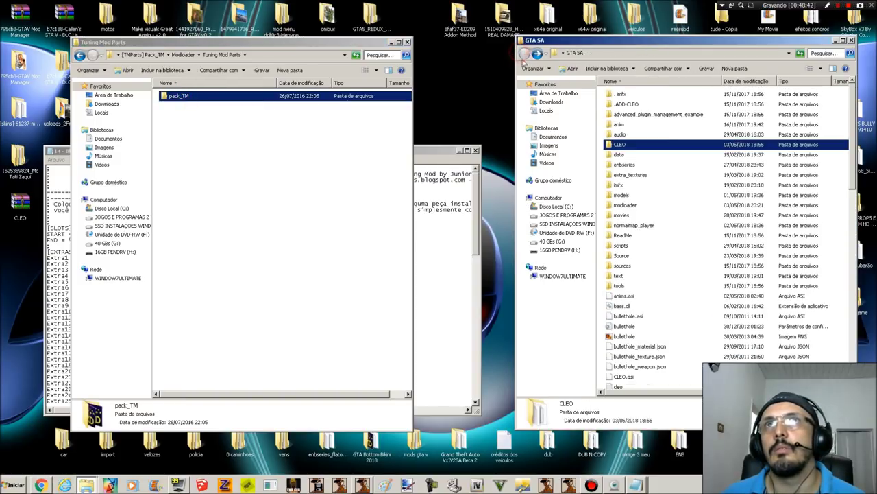
pyautogui.doubleClick(626, 205)
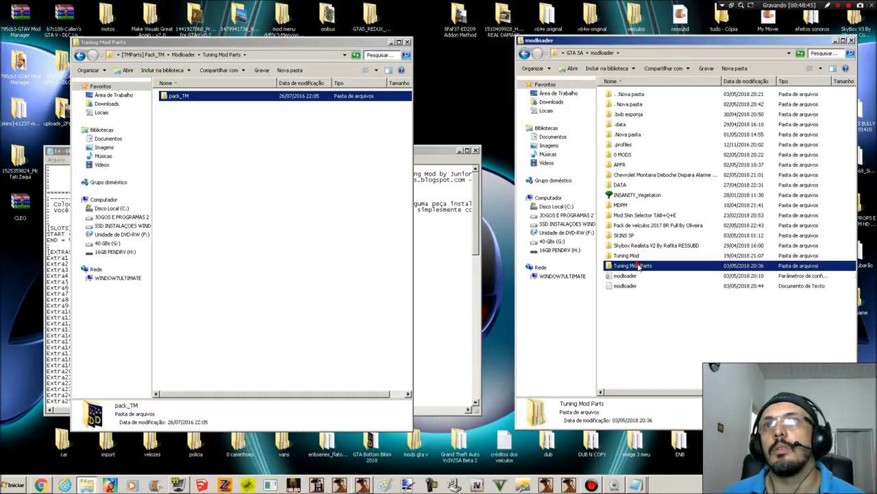
pyautogui.doubleClick(632, 266)
pyautogui.doubleClick(624, 124)
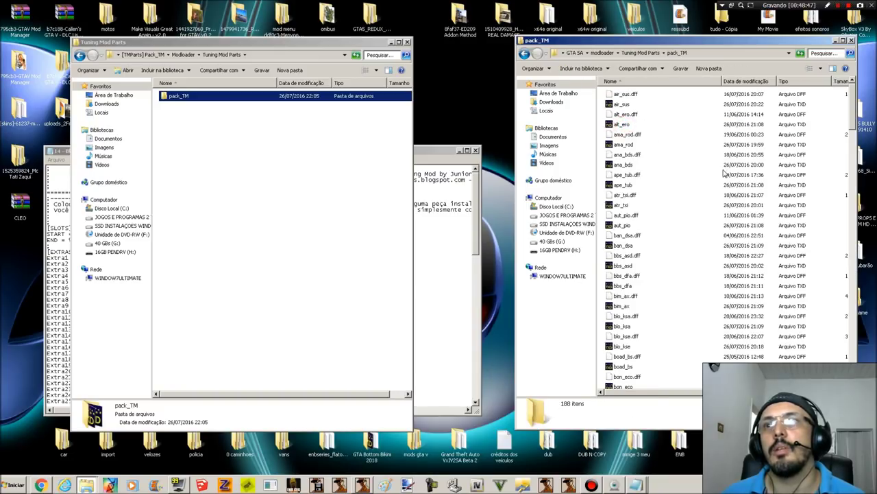
pyautogui.doubleClick(173, 96)
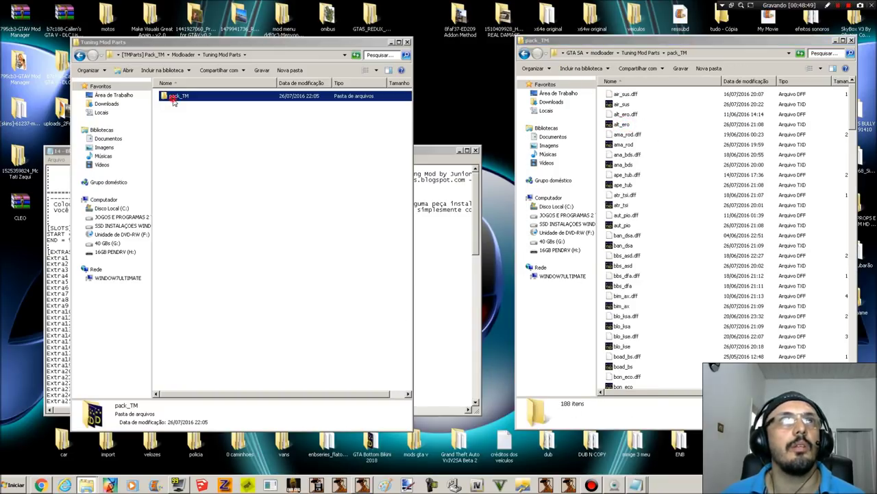
pyautogui.click(407, 42)
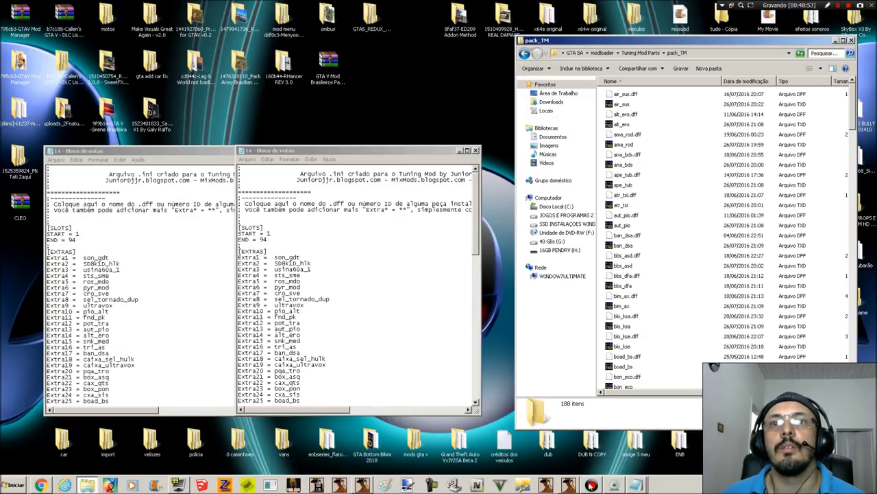
# - End the running GTA San Andreas game through its process in the Windows Task Manager and close the Task Manager
pyautogui.moveTo(403, 487)
pyautogui.rightClick(362, 485)
pyautogui.click(357, 470)
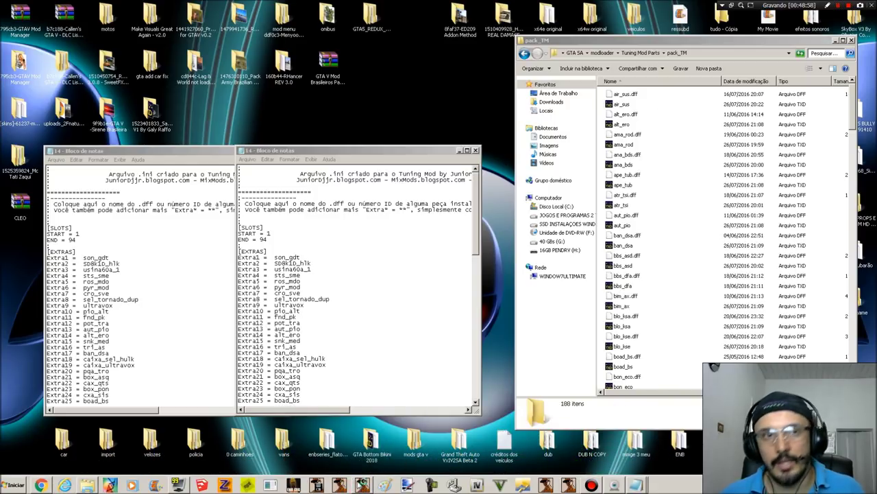
pyautogui.hotkey('ctrl', 'shift', 'Escape')
pyautogui.scroll(-5, 733, 326)
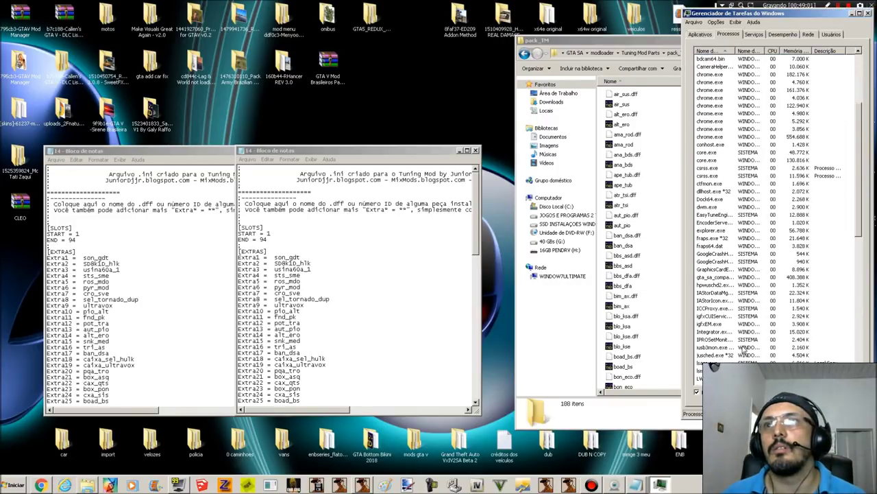
pyautogui.scroll(-4, 729, 353)
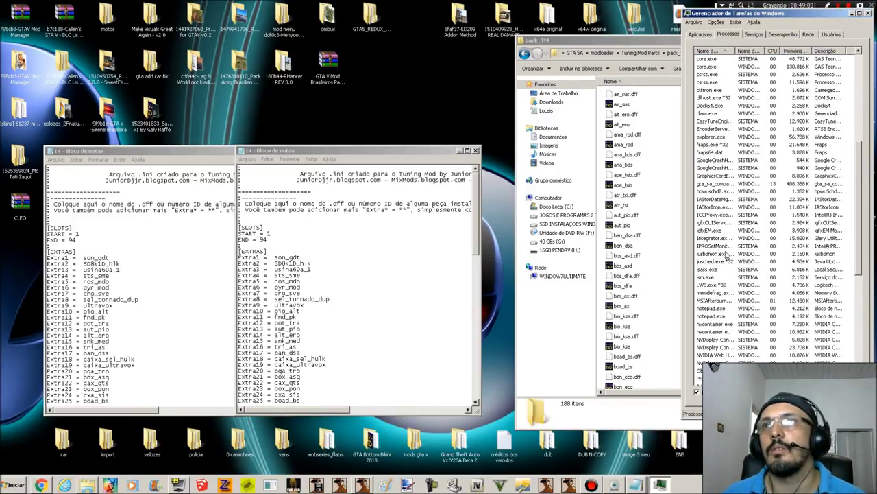
pyautogui.scroll(-5, 732, 231)
pyautogui.scroll(11, 726, 264)
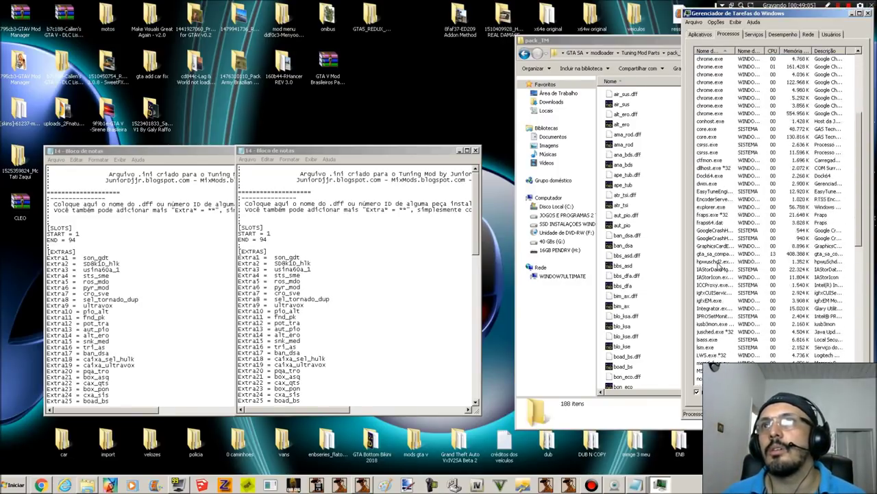
pyautogui.click(711, 324)
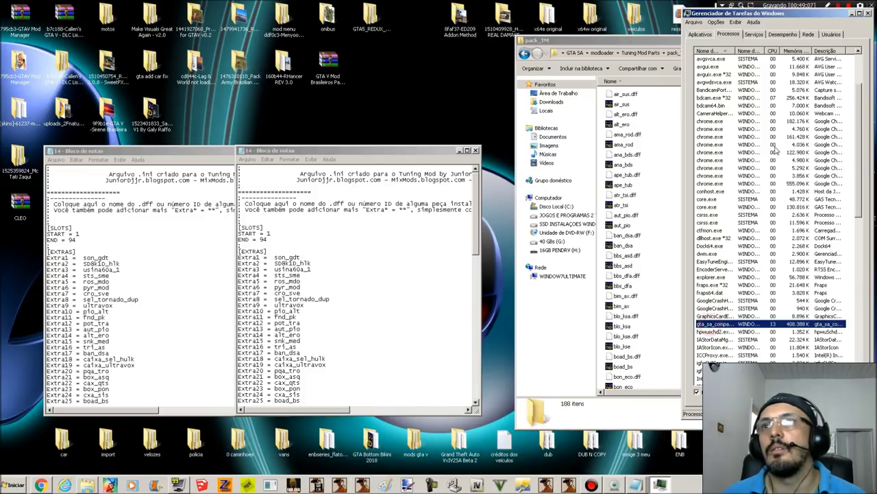
pyautogui.click(868, 14)
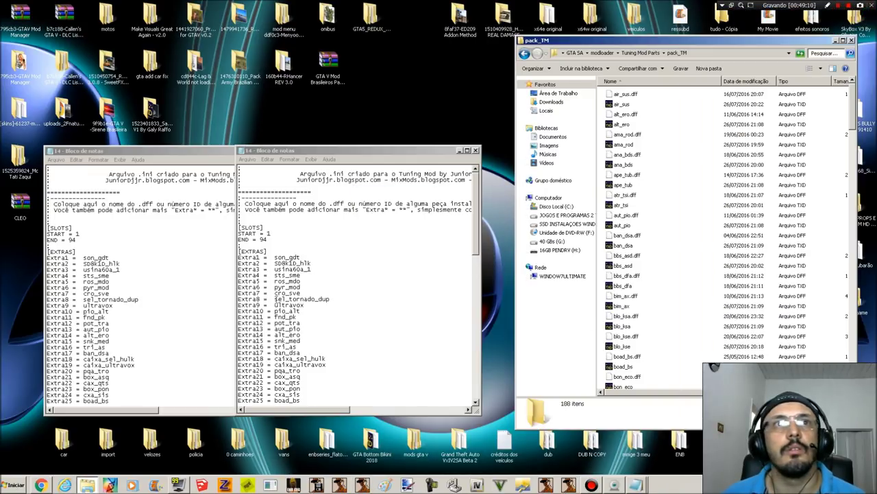
# - Close both open copies of file 14 and reopen the downloaded [TMParts] Pack_TM folder
pyautogui.click(476, 150)
pyautogui.click(285, 151)
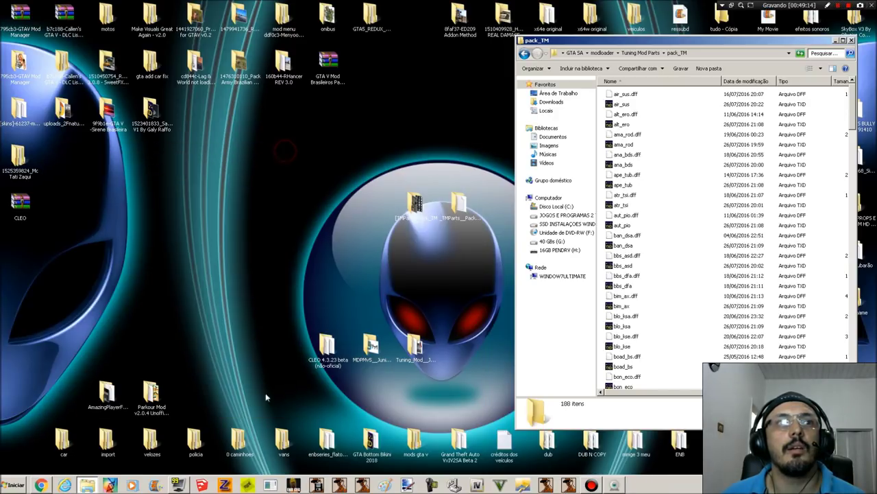
pyautogui.doubleClick(416, 203)
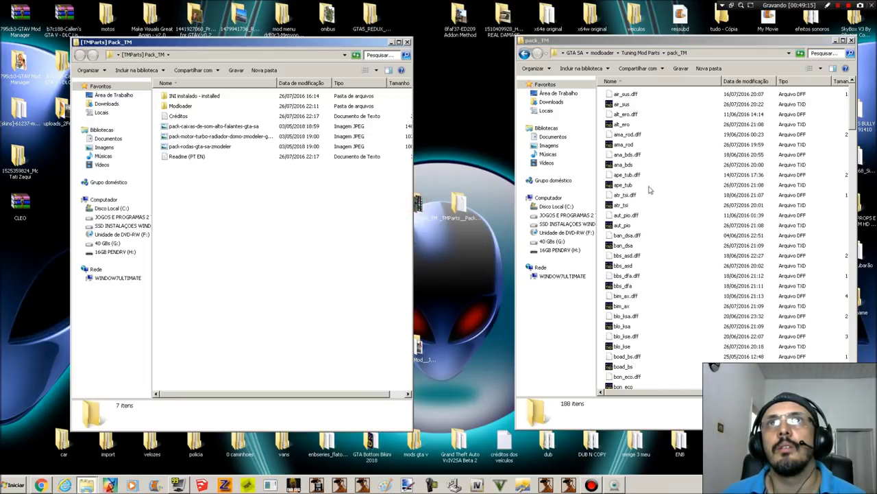
# - Check the downloaded pack's Modloader contents against the game's Tuning Mod Parts folder and return to the pack's main folder
pyautogui.click(524, 53)
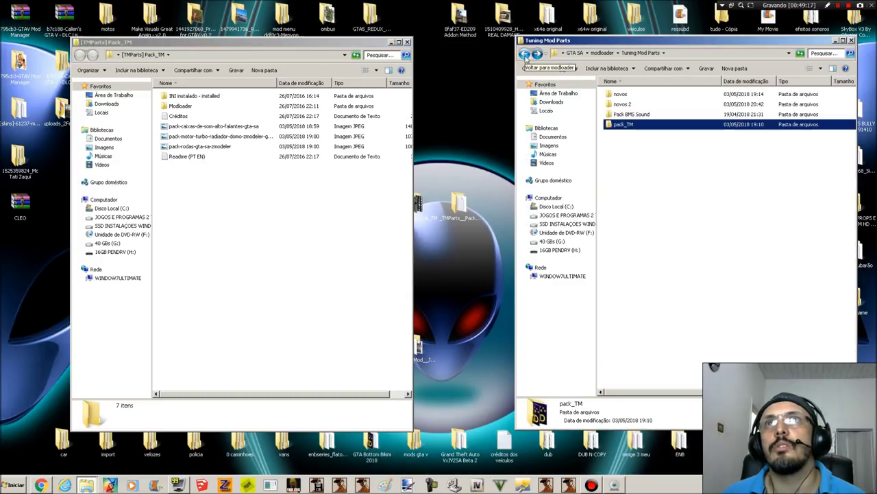
pyautogui.doubleClick(180, 106)
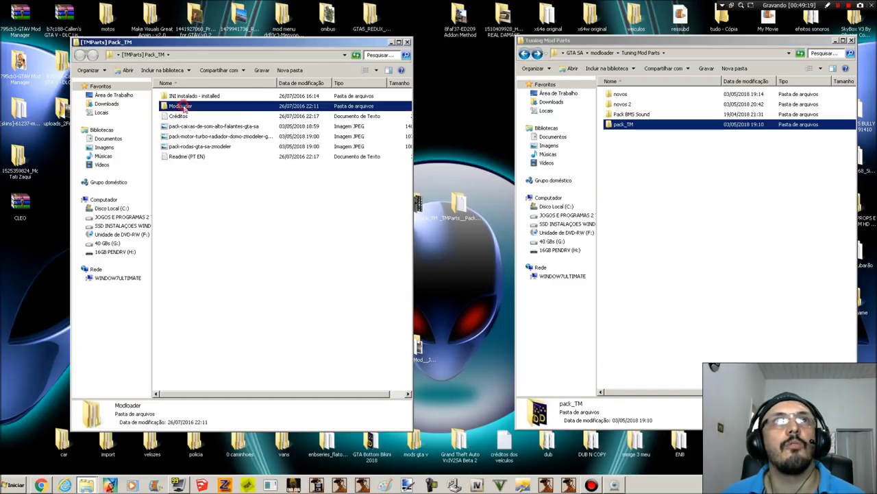
pyautogui.doubleClick(177, 96)
pyautogui.click(81, 55)
pyautogui.click(80, 55)
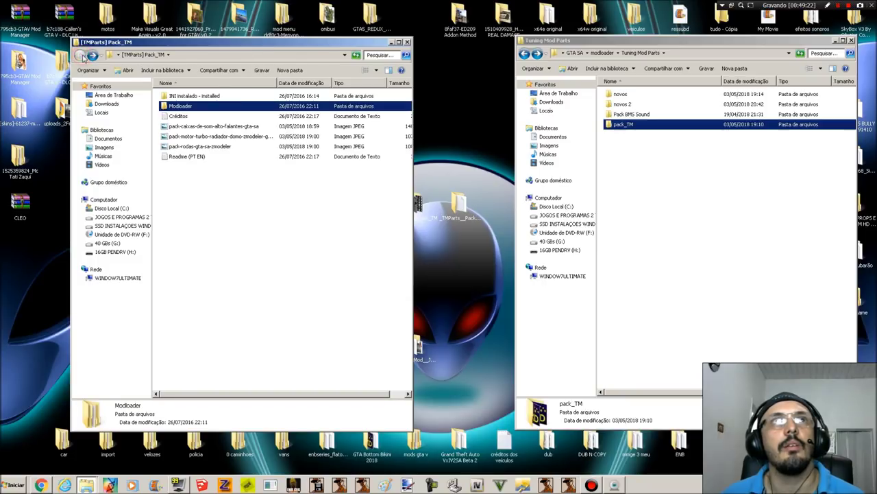
# - Select file 14 in Tuning Mod v1 inside the pack's INI instalado - installed folder
pyautogui.doubleClick(189, 97)
pyautogui.doubleClick(193, 96)
pyautogui.click(193, 96)
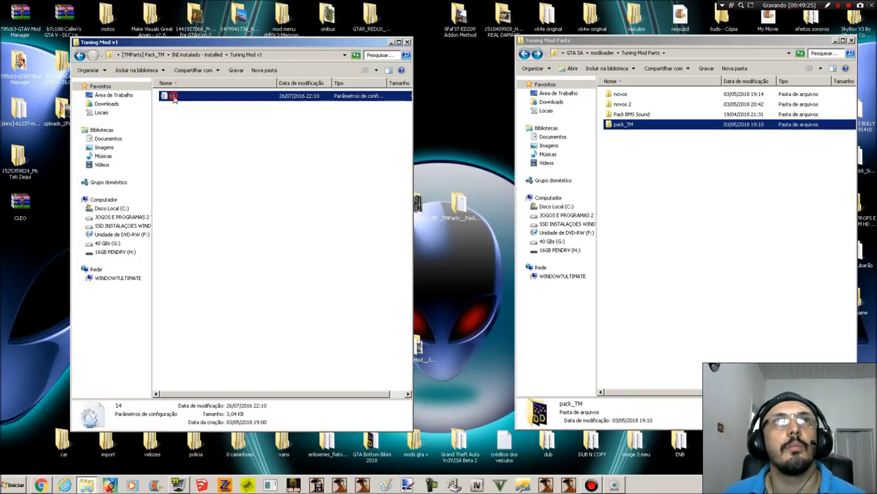
# - Go back from Tuning Mod Parts to the GTA SA folder and open CLEO, Tuning Mod, EXTRAS
pyautogui.click(525, 55)
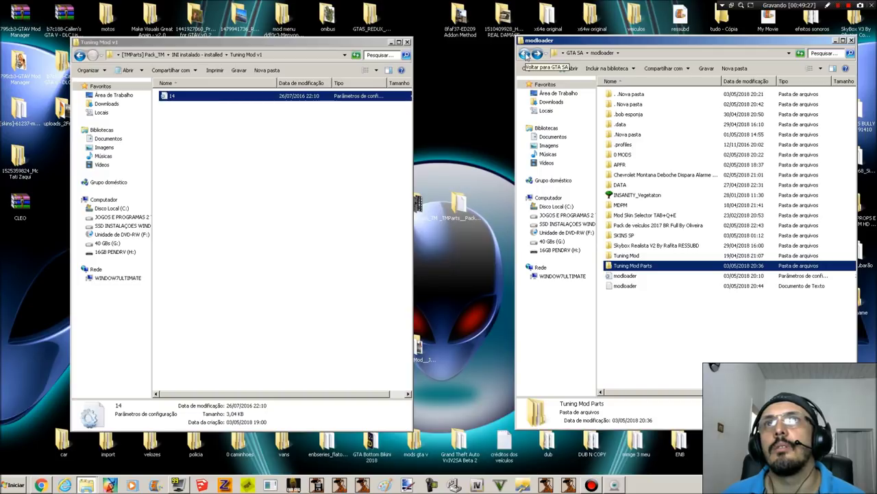
pyautogui.click(525, 54)
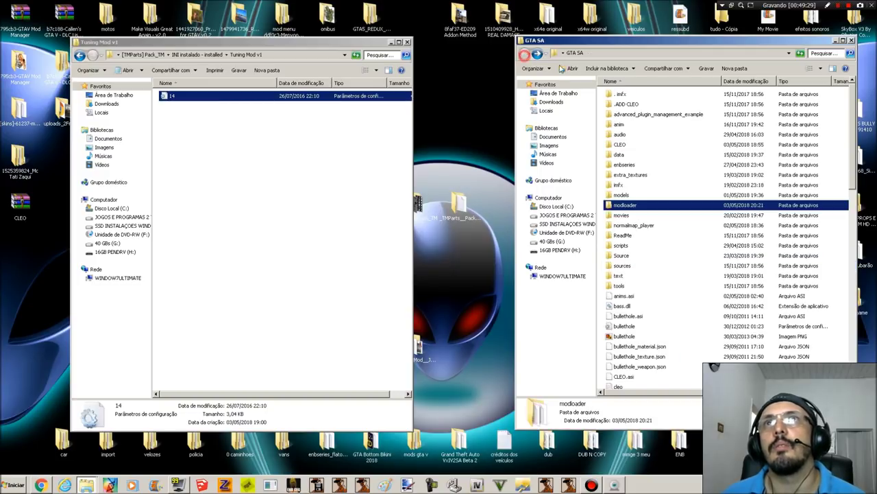
pyautogui.doubleClick(627, 144)
pyautogui.scroll(-8, 627, 144)
pyautogui.scroll(-6, 655, 373)
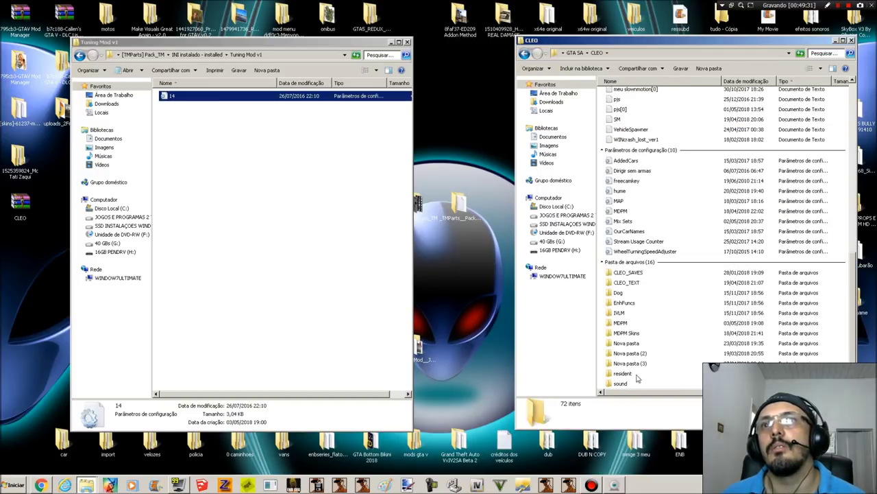
pyautogui.scroll(-2, 641, 372)
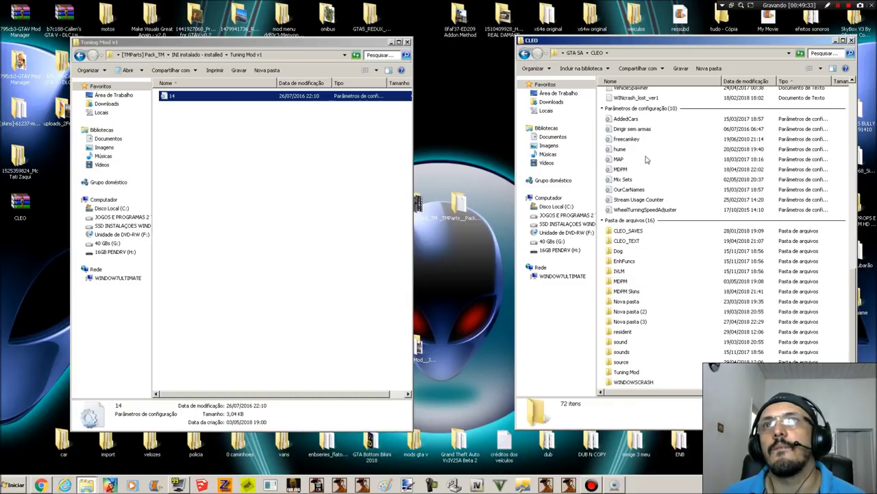
pyautogui.doubleClick(623, 284)
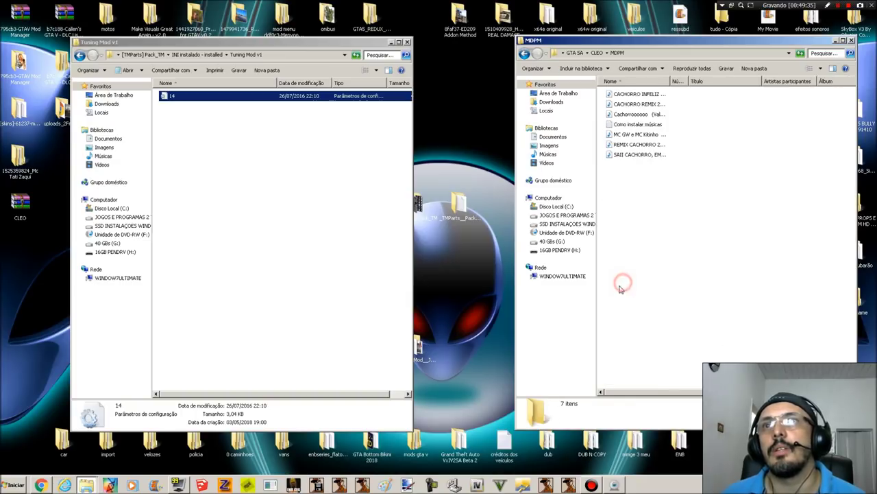
pyautogui.click(525, 54)
pyautogui.scroll(-4, 633, 319)
pyautogui.doubleClick(640, 372)
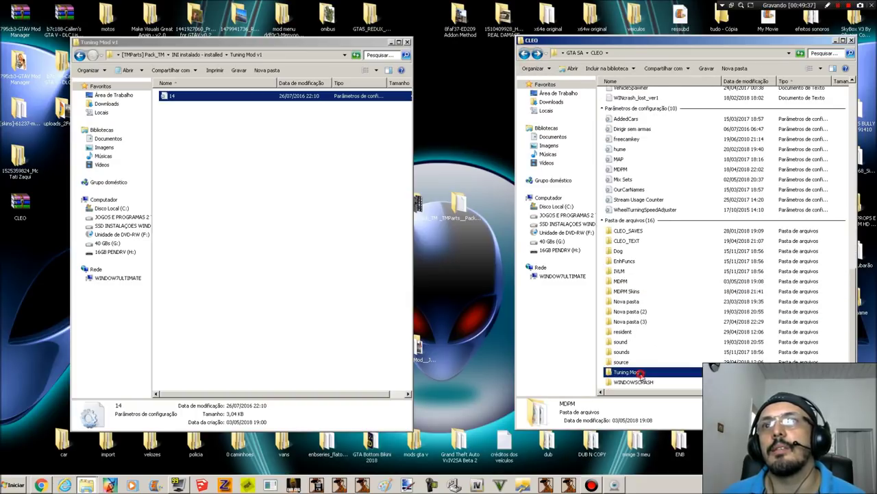
pyautogui.doubleClick(624, 95)
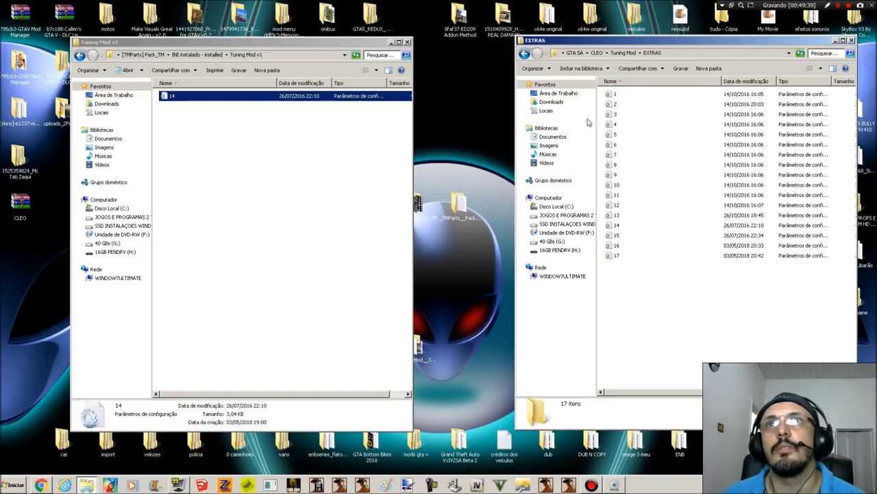
# - Copy file 14 from the pack's Tuning Mod v1 folder into EXTRAS, replacing the existing file
pyautogui.rightClick(205, 98)
pyautogui.click(233, 294)
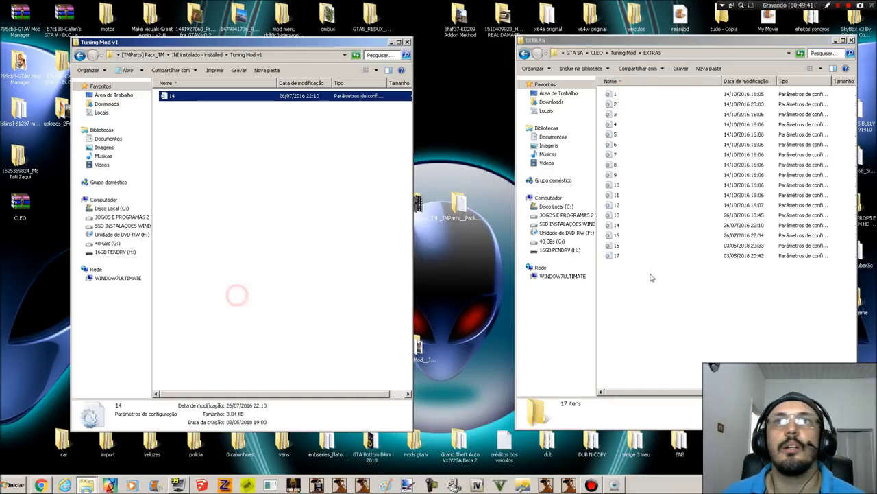
pyautogui.rightClick(648, 251)
pyautogui.click(662, 302)
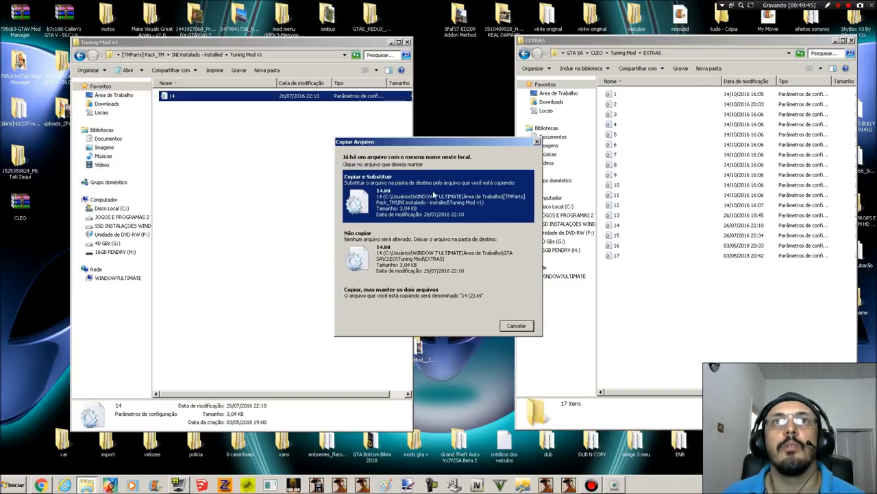
pyautogui.click(434, 195)
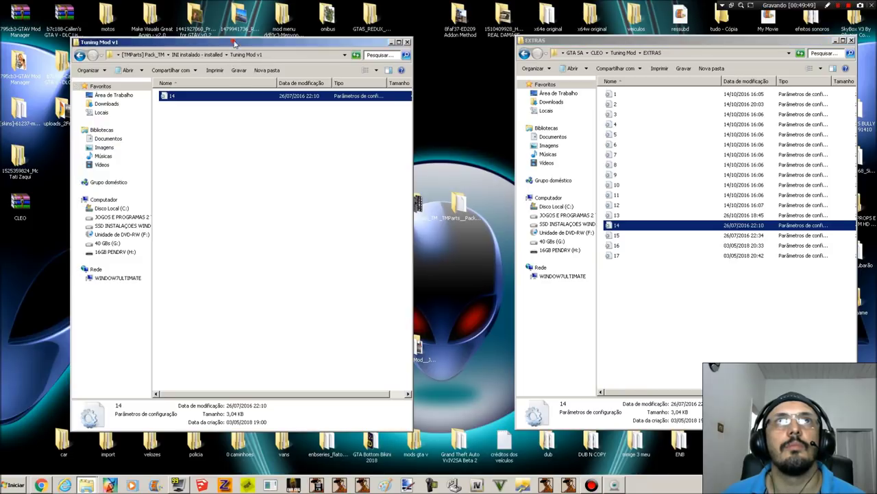
# - Restore the deleted [TMParts] Pack_TM archive from the Recycle Bin to the desktop and close the bin
pyautogui.moveTo(233, 44); pyautogui.dragTo(325, 43)
pyautogui.click(688, 455)
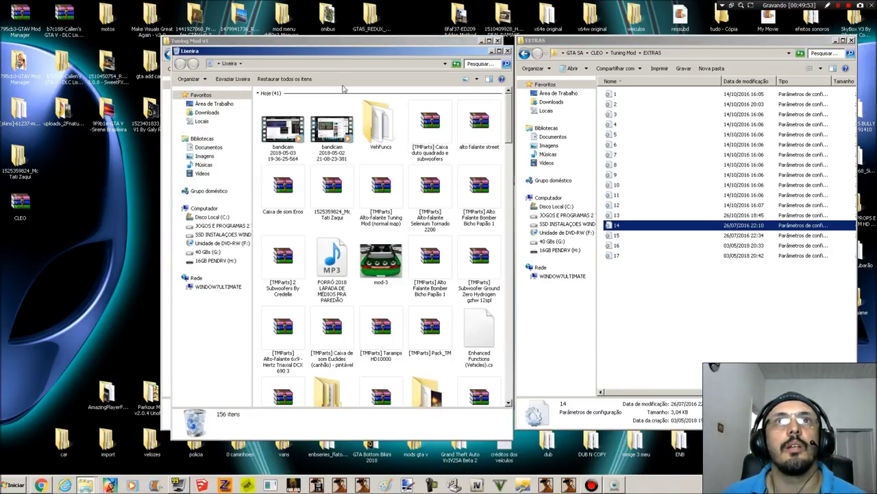
pyautogui.scroll(-7, 441, 353)
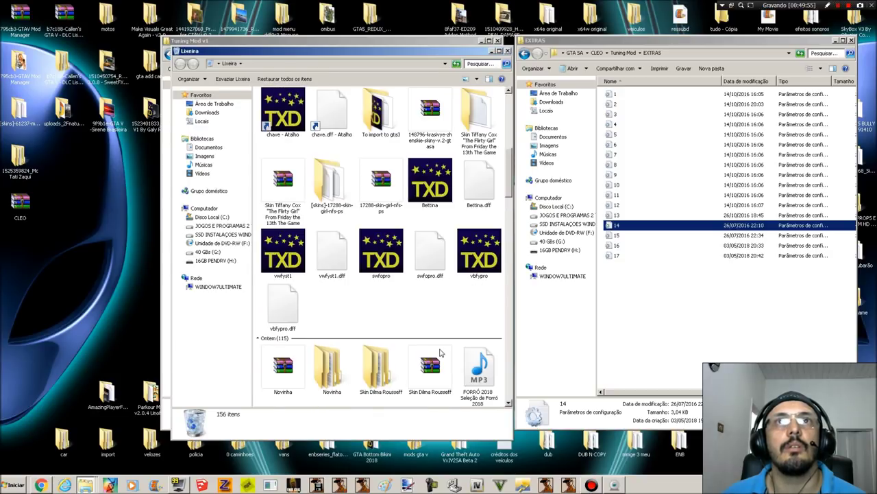
pyautogui.scroll(4, 441, 353)
pyautogui.doubleClick(444, 211)
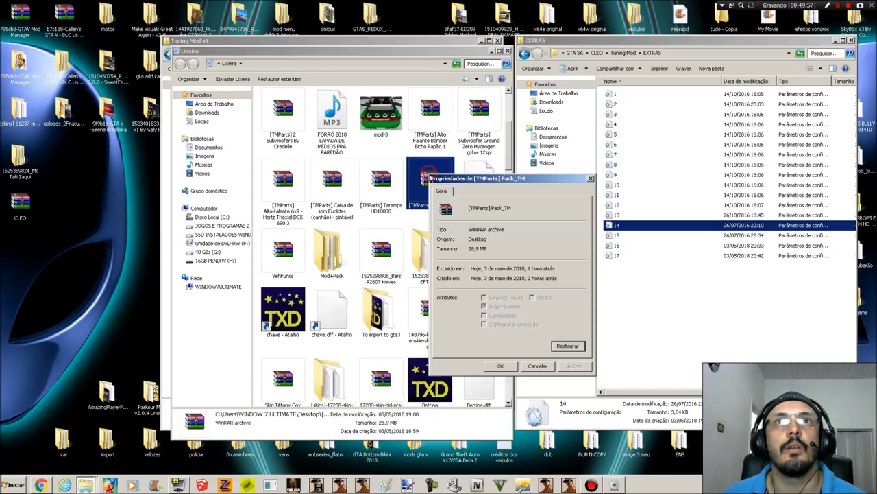
pyautogui.click(569, 347)
pyautogui.click(536, 366)
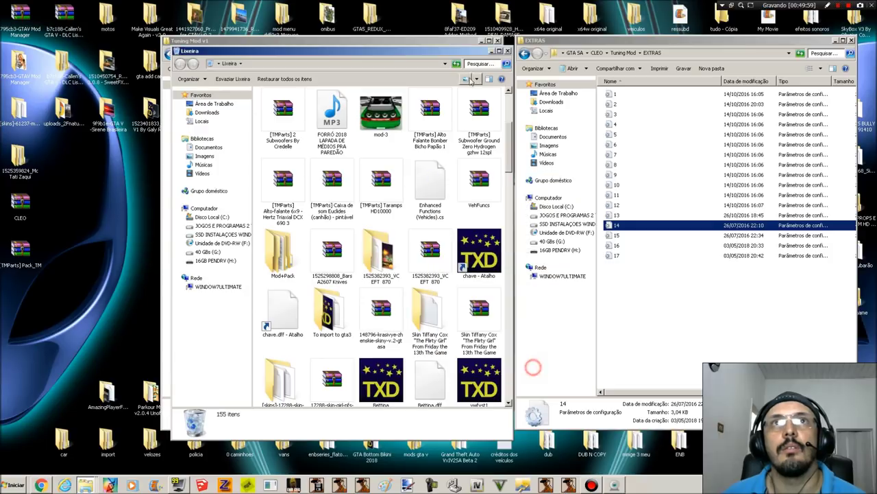
pyautogui.click(507, 51)
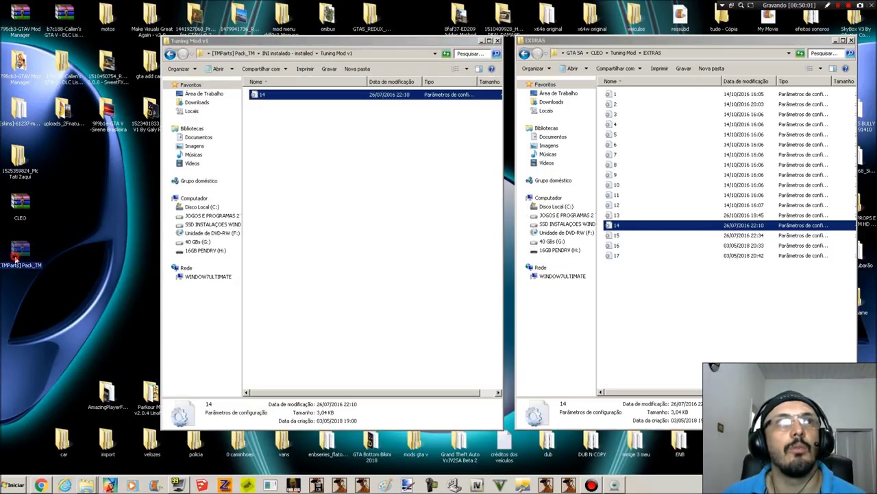
# - Delete the previously extracted [TMParts] Pack_TM folder from the desktop after closing its open windows
pyautogui.click(498, 41)
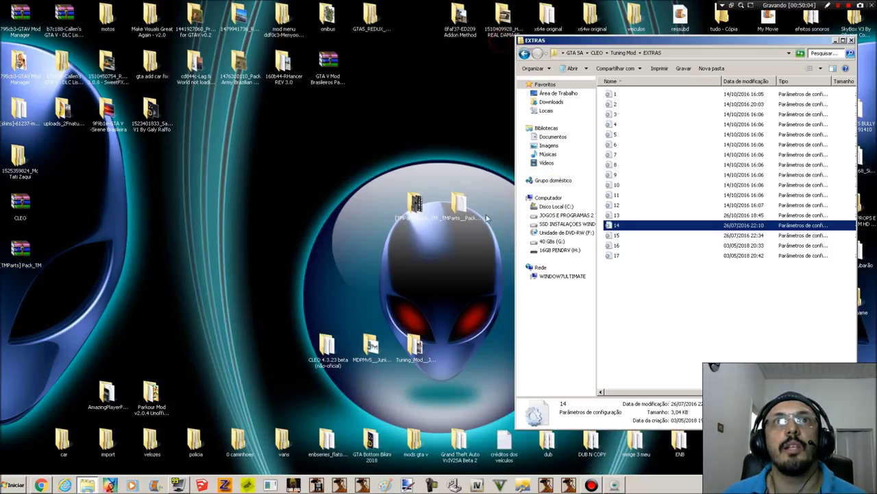
pyautogui.click(425, 213)
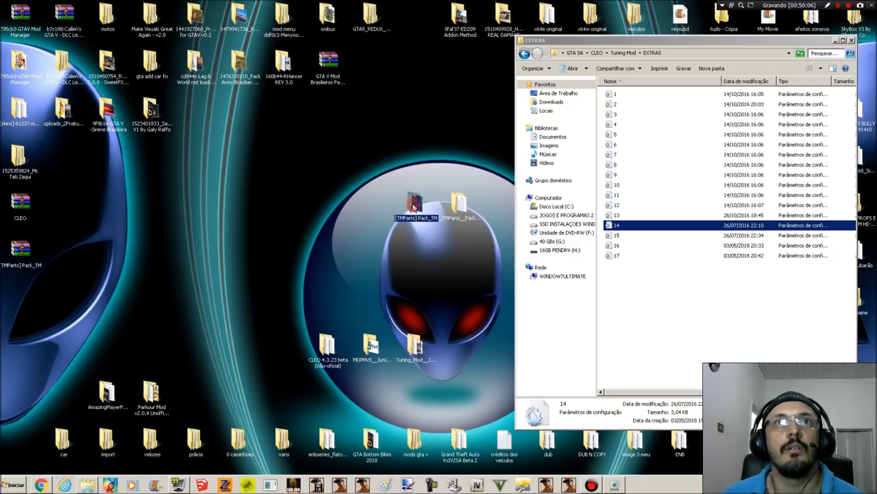
pyautogui.doubleClick(413, 207)
pyautogui.moveTo(246, 122); pyautogui.dragTo(145, 224)
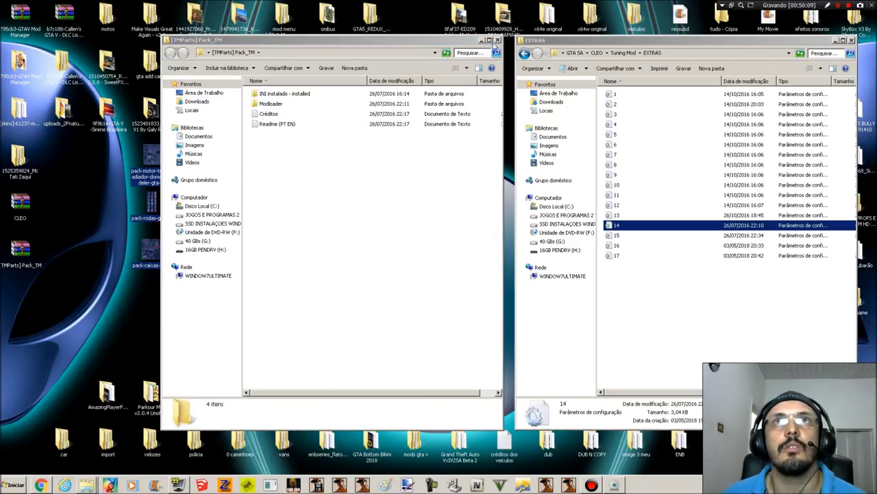
pyautogui.click(497, 40)
pyautogui.press('Delete')
pyautogui.press('Return')
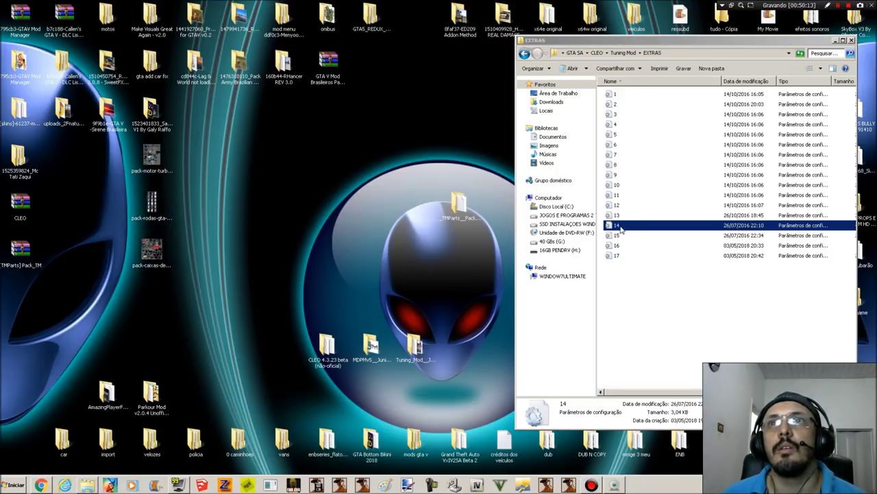
# - Delete files 14 and 15 from the Tuning Mod EXTRAS folder
pyautogui.keyDown('shift'); pyautogui.click(629, 237); pyautogui.keyUp('shift')
pyautogui.press('Delete')
pyautogui.press('Return')
# - Delete the pack_TM folder from Tuning Mod Parts inside the game's modloader folder
pyautogui.click(525, 53)
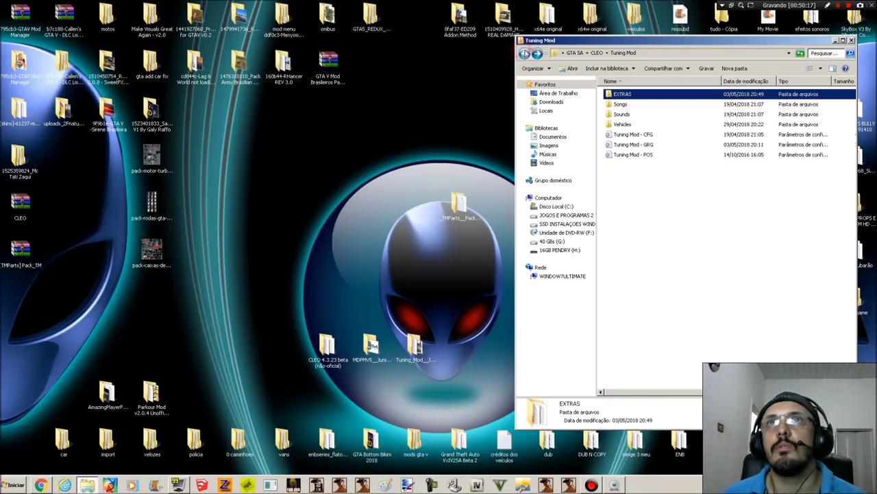
pyautogui.click(524, 54)
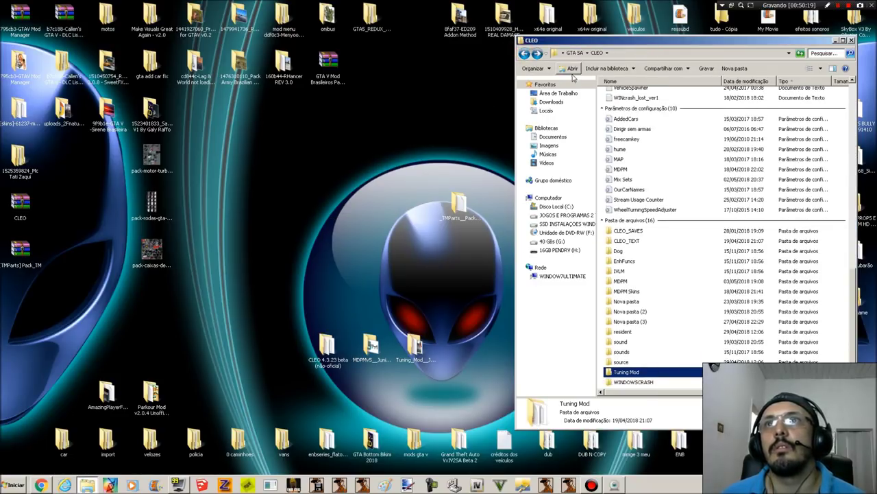
pyautogui.click(525, 54)
pyautogui.doubleClick(634, 205)
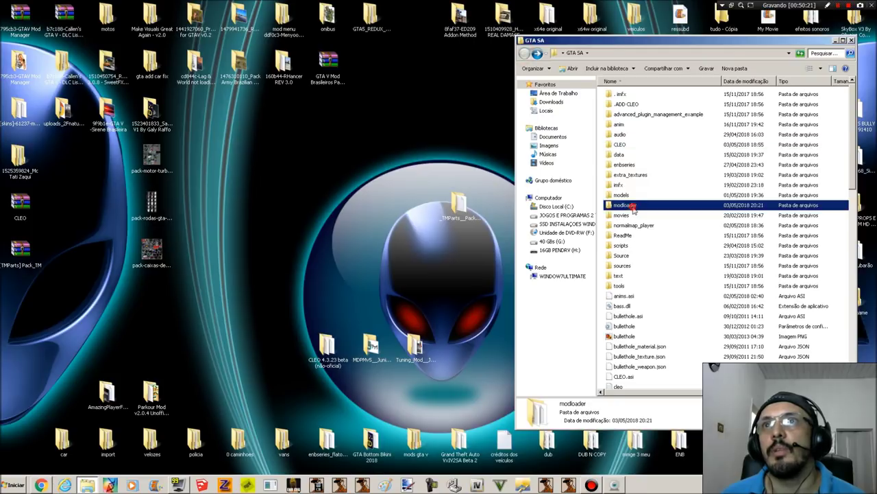
pyautogui.doubleClick(632, 265)
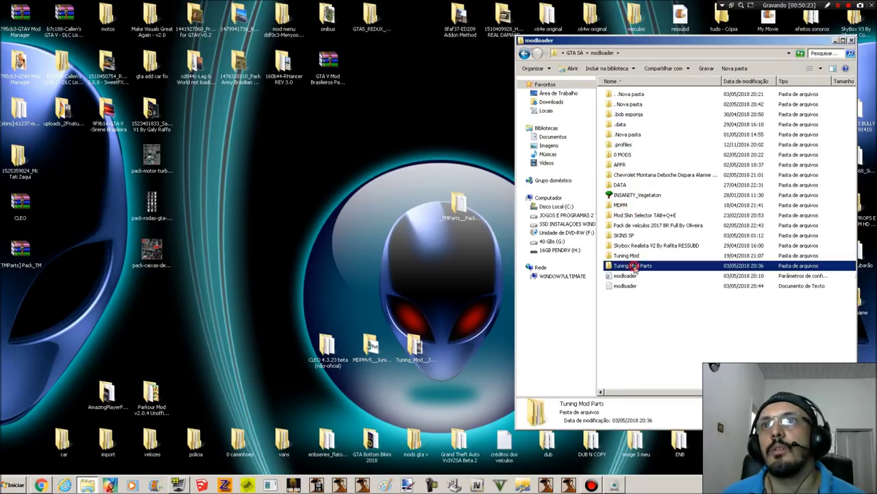
pyautogui.click(630, 126)
pyautogui.press('Delete')
pyautogui.press('Return')
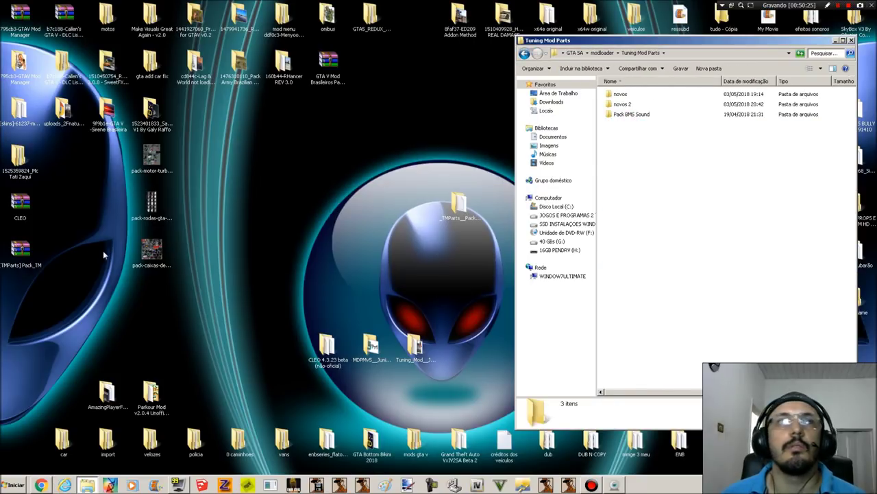
# - Extract the restored [TMParts] Pack_TM archive to the desktop, move the extracted folder to the desktop's middle and open it
pyautogui.doubleClick(22, 255)
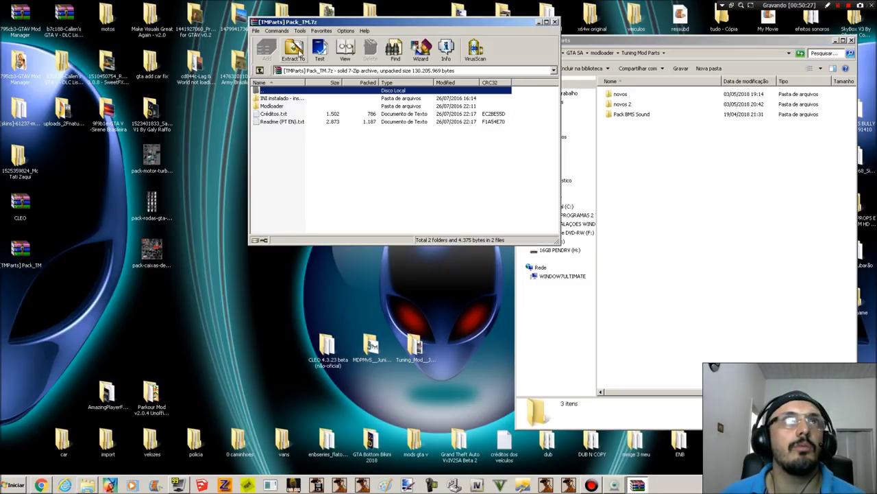
pyautogui.click(297, 52)
pyautogui.click(430, 228)
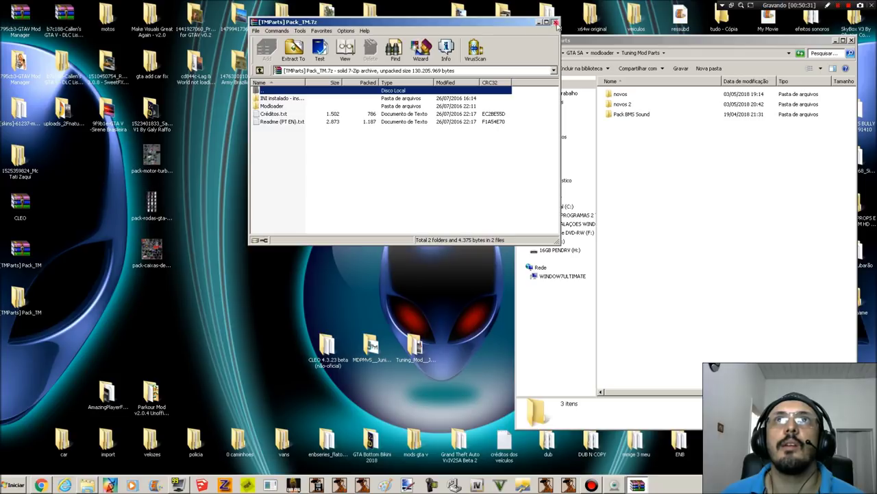
pyautogui.click(556, 23)
pyautogui.moveTo(21, 302); pyautogui.dragTo(348, 218)
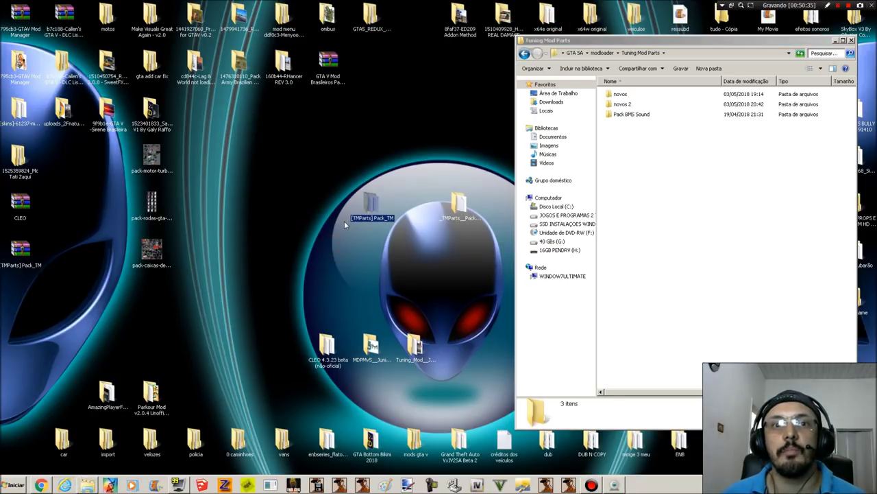
pyautogui.doubleClick(374, 207)
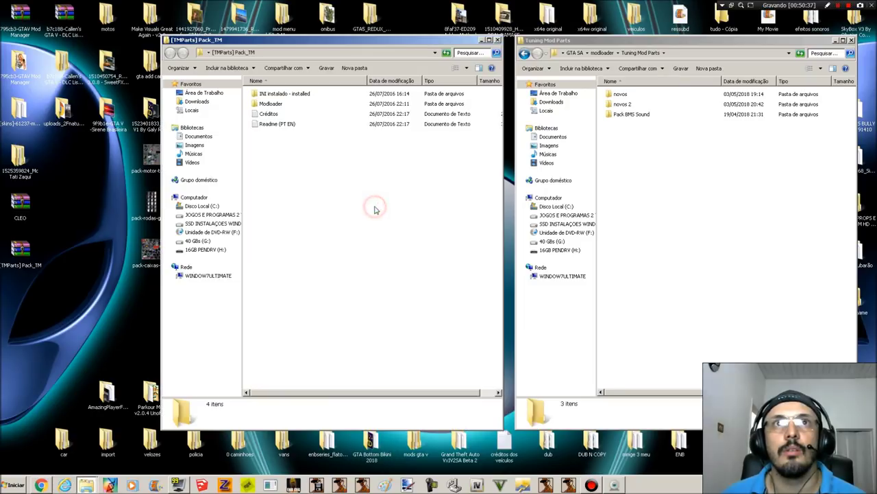
pyautogui.moveTo(295, 41); pyautogui.dragTo(316, 44)
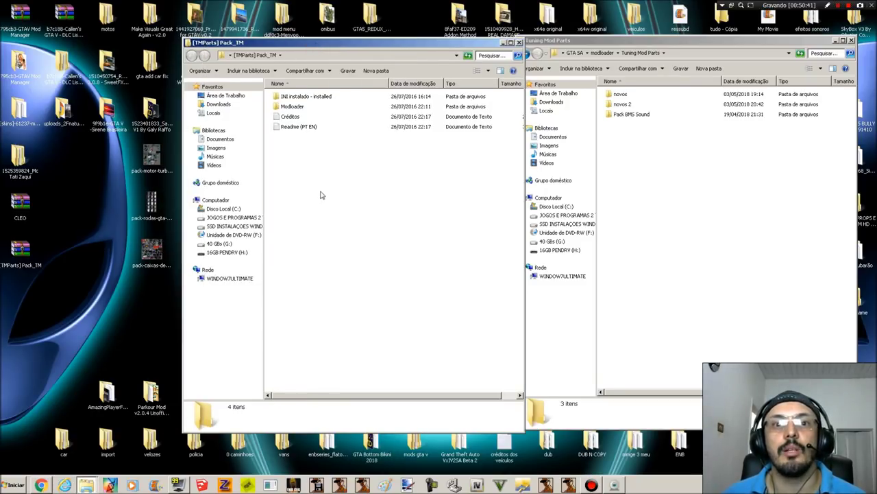
# - Select the pack's Modloader folder and take the game's folder window back to the main GTA SA folder
pyautogui.click(311, 107)
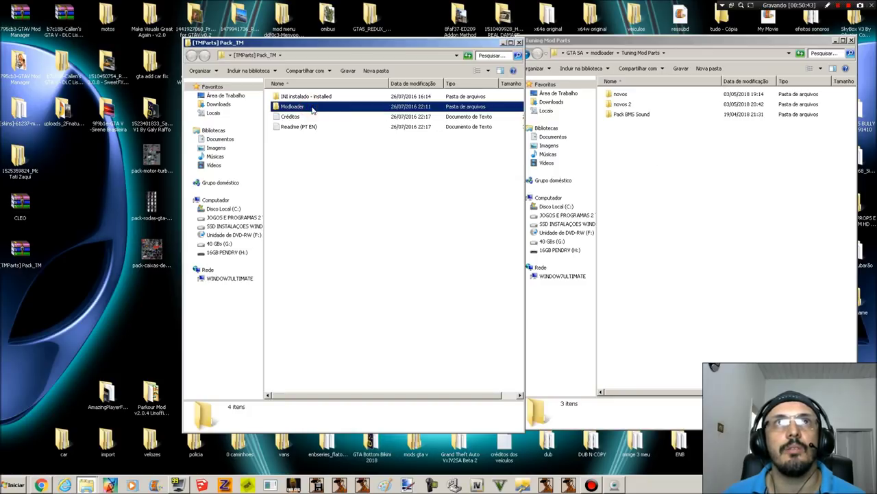
pyautogui.click(557, 39)
pyautogui.click(524, 53)
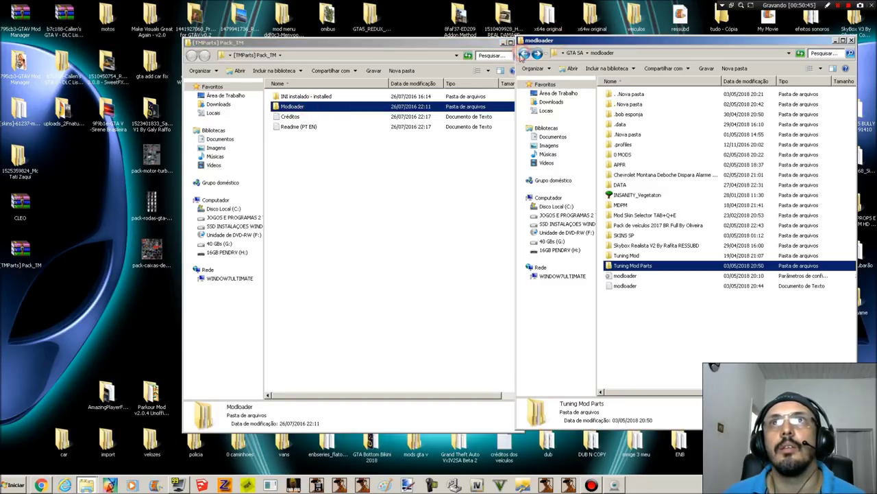
pyautogui.click(524, 54)
pyautogui.doubleClick(622, 246)
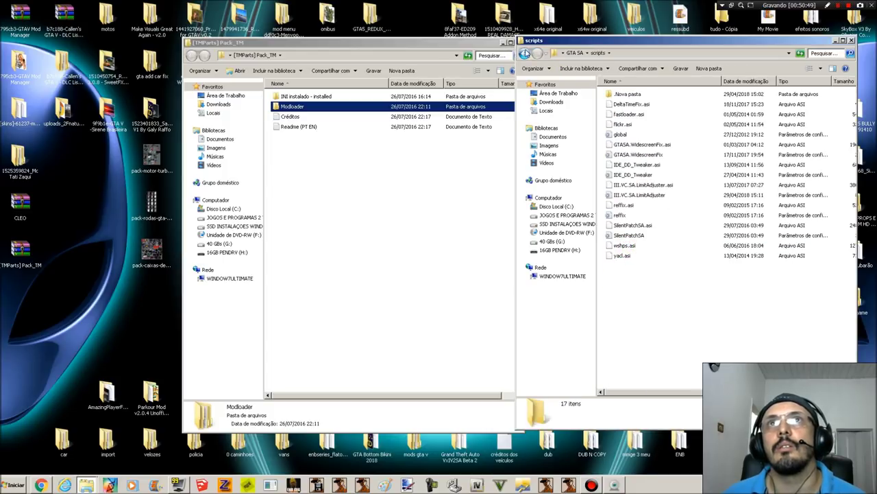
pyautogui.click(524, 54)
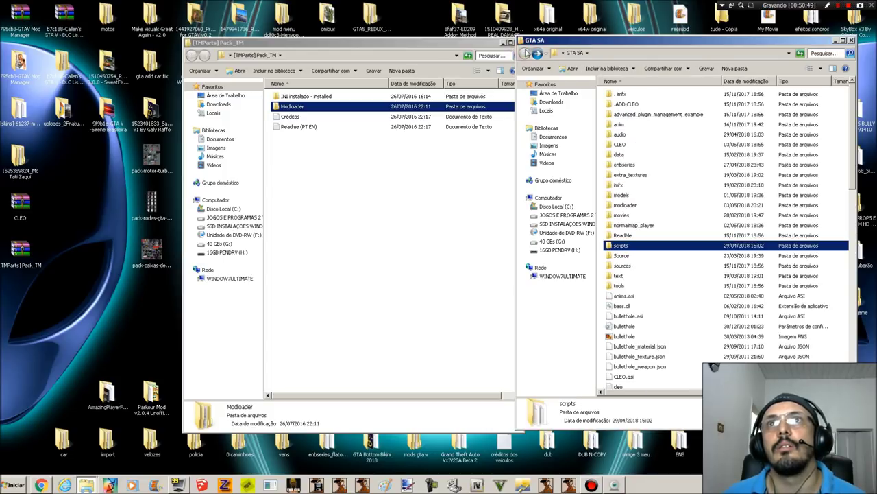
# - Open file 11 from the extracted pack's INI instalado - installed, Tuning Mod v1 folder in Notepad
pyautogui.doubleClick(306, 96)
pyautogui.doubleClick(309, 96)
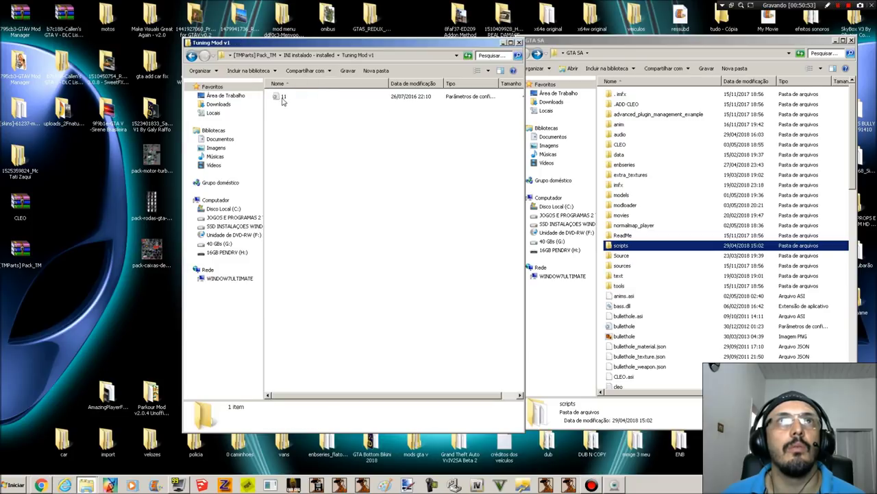
pyautogui.click(286, 100)
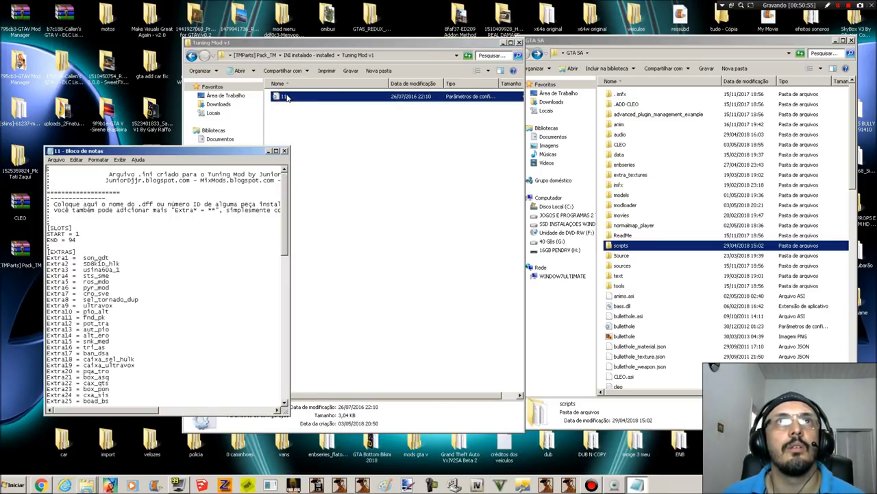
# - Close the Notepad file and rename file 11 in the pack's Tuning Mod v1 folder as 14
pyautogui.click(284, 151)
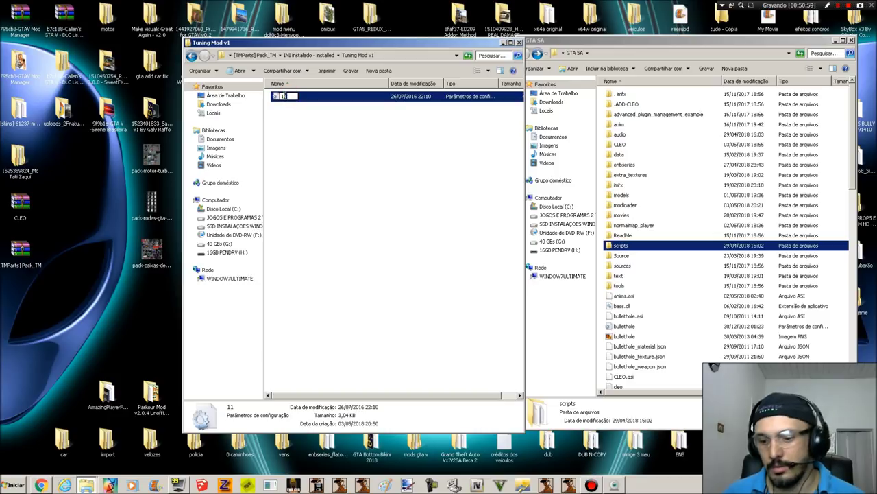
pyautogui.click(303, 148)
# - Copy file 14 from Tuning Mod v1 into the EXTRAS folder under the game's CLEO, Tuning Mod folder
pyautogui.doubleClick(618, 146)
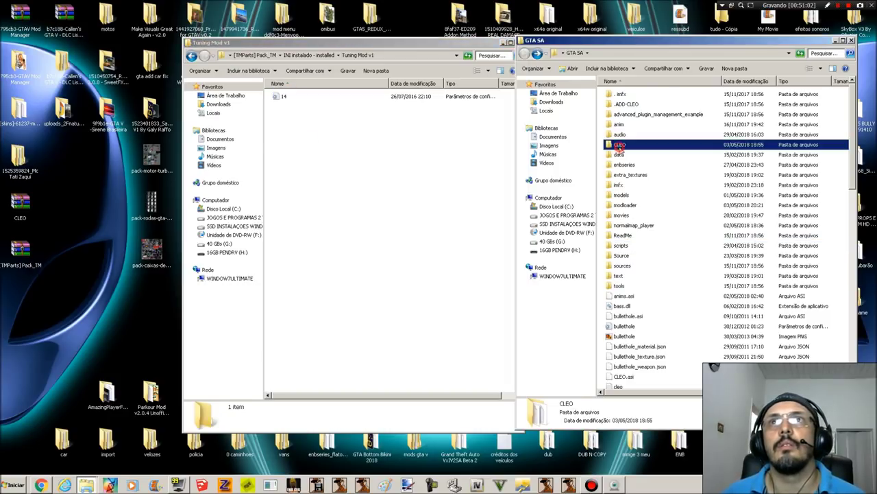
pyautogui.scroll(-10, 683, 337)
pyautogui.doubleClick(643, 373)
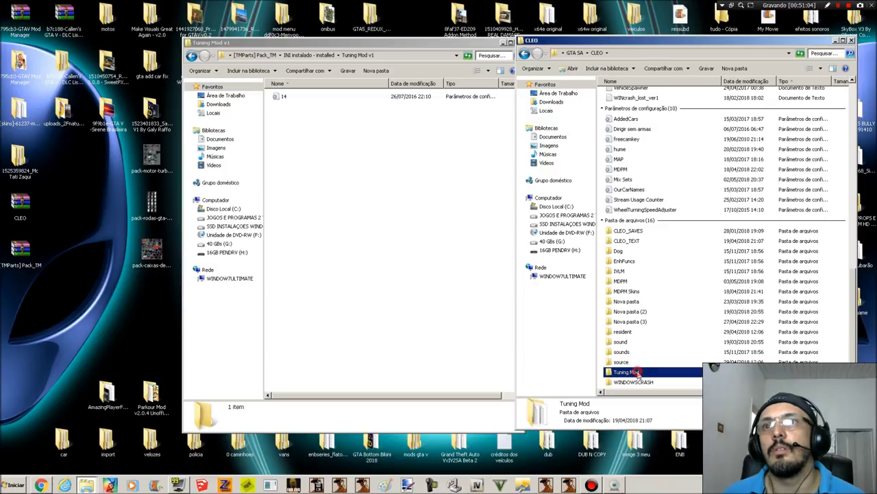
pyautogui.doubleClick(623, 94)
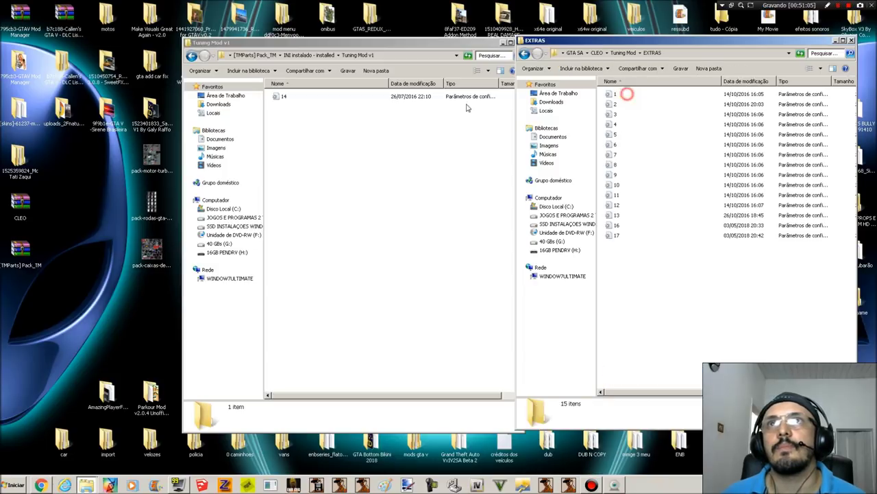
pyautogui.rightClick(286, 96)
pyautogui.click(321, 295)
pyautogui.rightClick(649, 294)
pyautogui.click(672, 345)
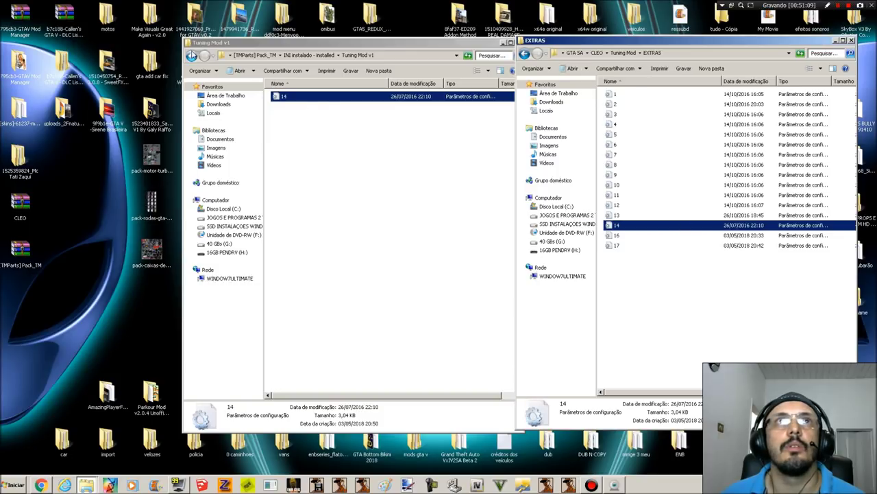
# - Open the pack's Tuning Mod v2 folder and rename its file 11 as 15
pyautogui.click(192, 55)
pyautogui.doubleClick(298, 107)
pyautogui.click(292, 97)
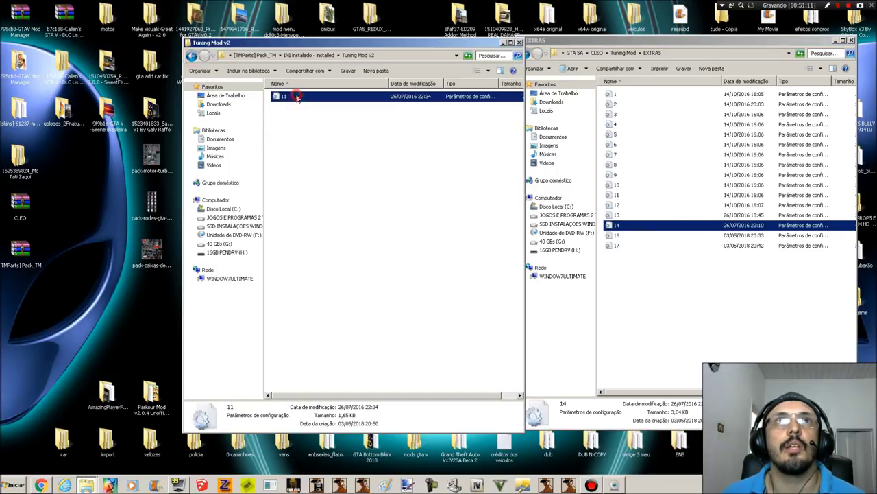
pyautogui.press('BackSpace')
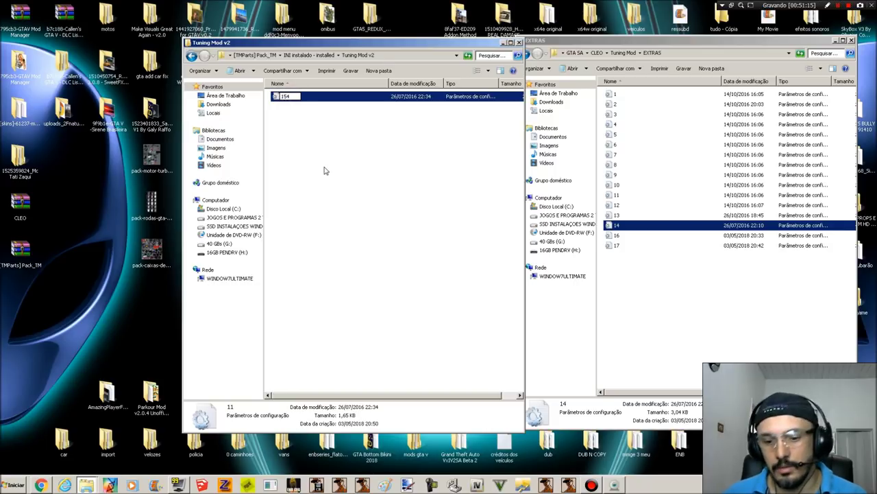
pyautogui.click(326, 169)
# - Copy file 15 from Tuning Mod v2 into the game's EXTRAS folder
pyautogui.rightClick(281, 94)
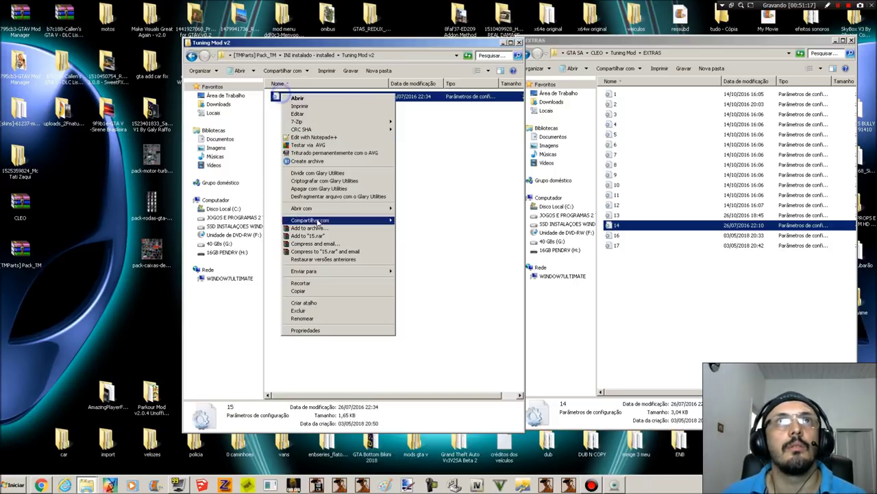
pyautogui.click(316, 293)
pyautogui.rightClick(731, 309)
pyautogui.click(751, 335)
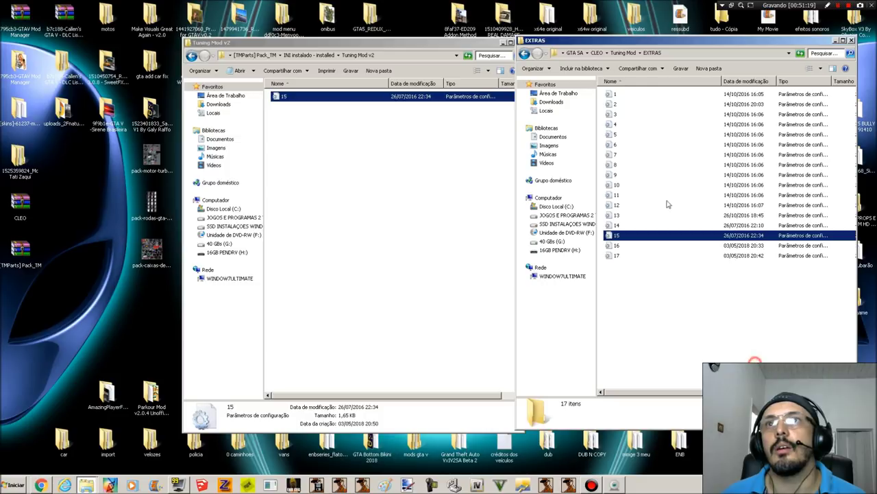
# - Take the game's folder window to Tuning Mod Parts inside modloader and return to the extracted pack's window
pyautogui.click(525, 54)
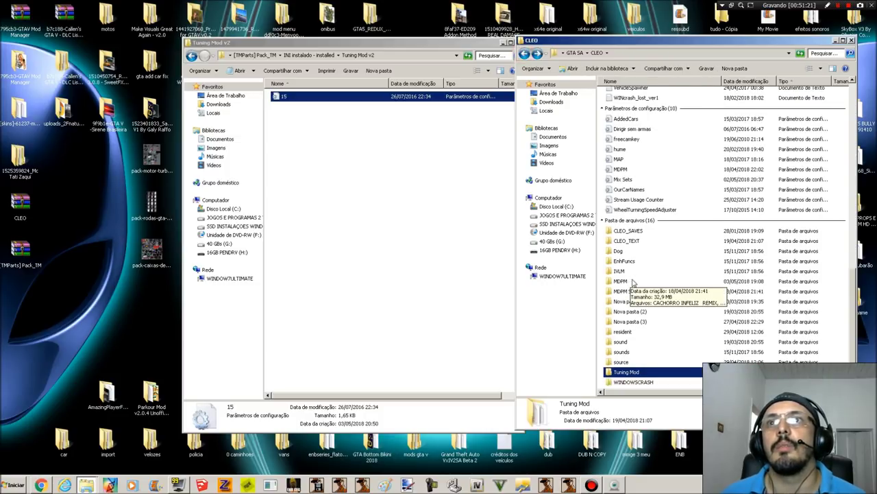
pyautogui.click(524, 54)
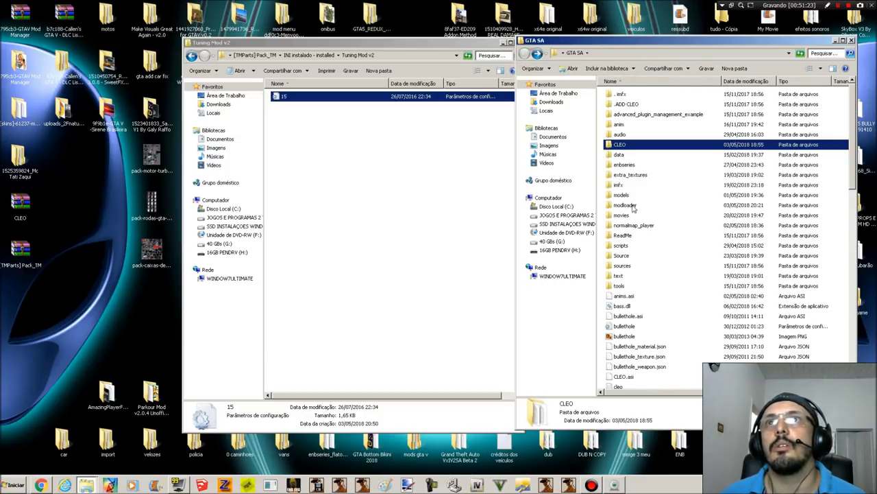
pyautogui.doubleClick(629, 206)
pyautogui.doubleClick(644, 267)
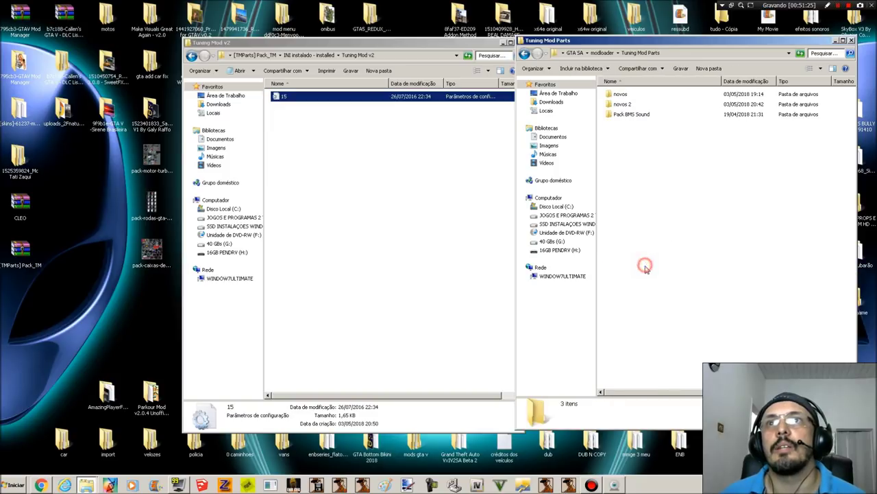
pyautogui.click(376, 181)
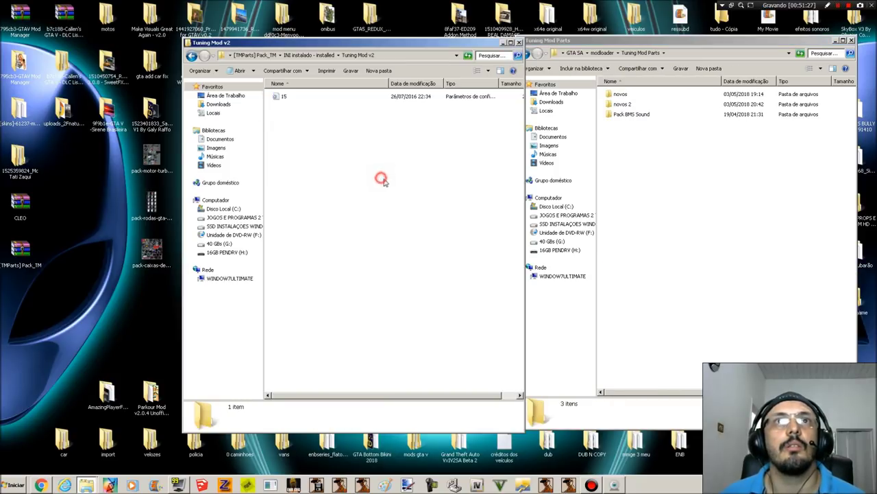